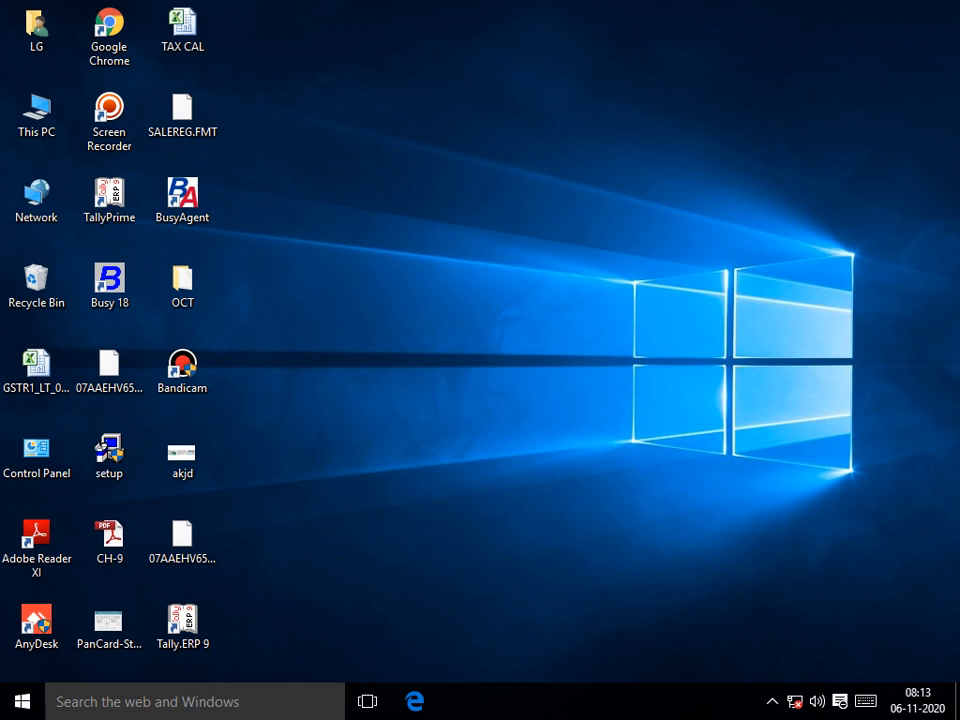
- Launch Tally.ERP 9, allow it through the firewall and skip the login prompt
{"action": "double_click", "coordinate": [182, 626]}
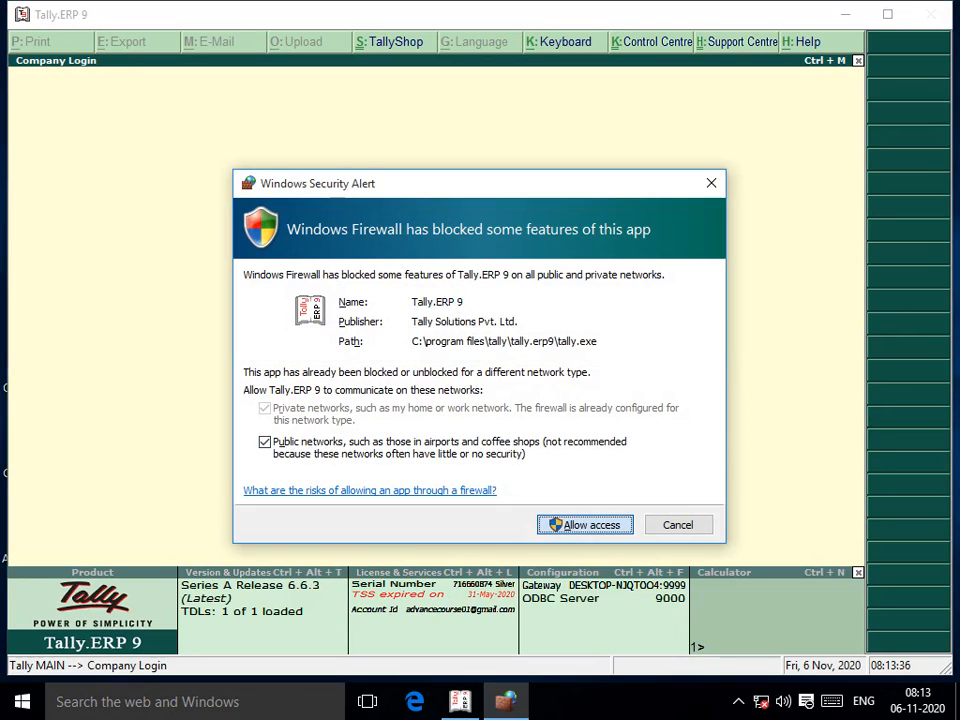
{"action": "key", "text": "Return"}
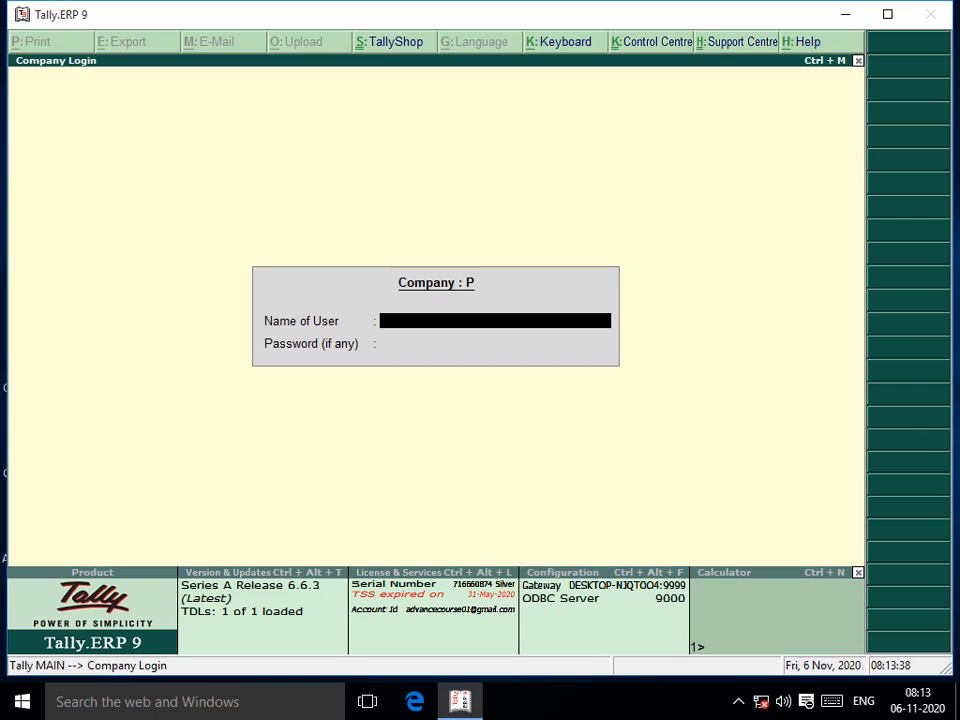
{"action": "key", "text": "Escape"}
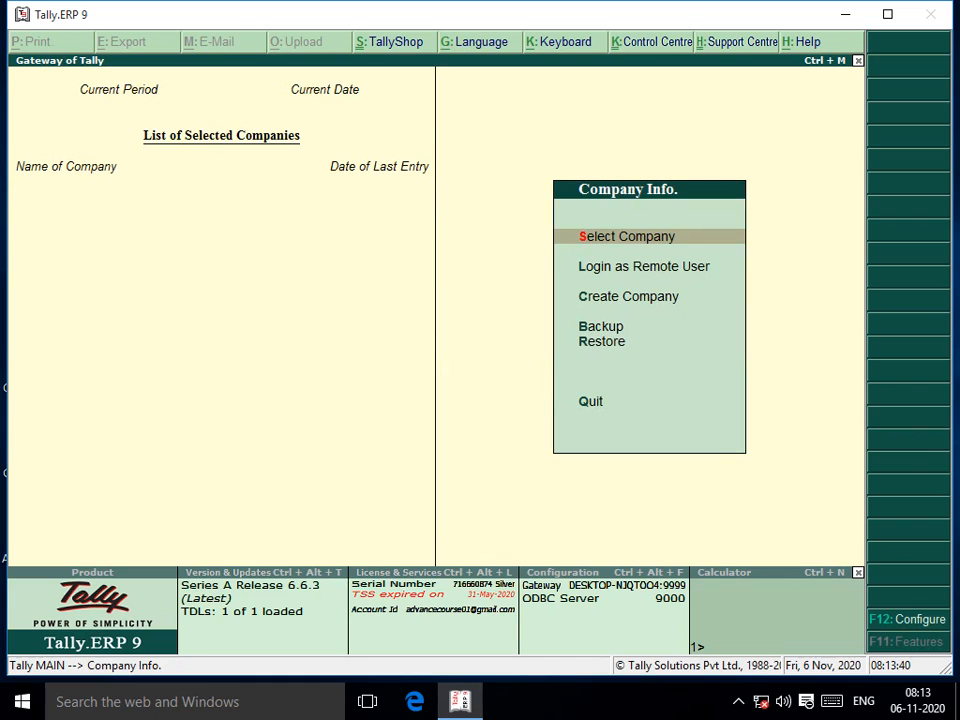
- Open a blank Company Creation form from Company Info > Create Company
{"action": "key", "text": "Down"}
{"action": "key", "text": "Down"}
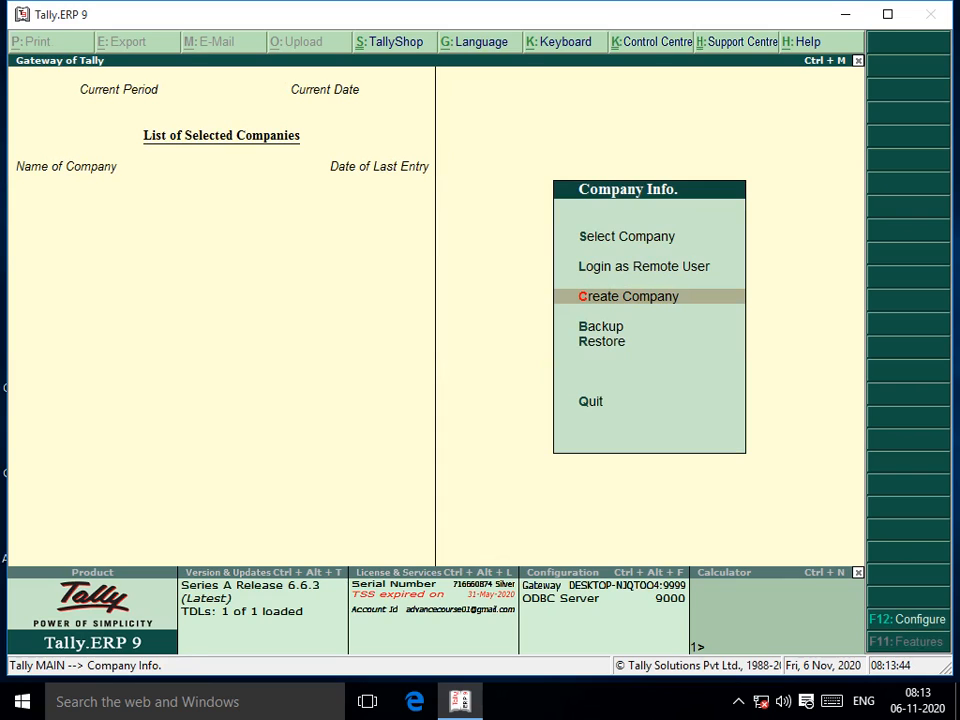
{"action": "key", "text": "Up"}
{"action": "key", "text": "Up"}
{"action": "key", "text": "Down"}
{"action": "key", "text": "Down"}
{"action": "key", "text": "Down"}
{"action": "key", "text": "Down"}
{"action": "key", "text": "Down"}
{"action": "key", "text": "Down"}
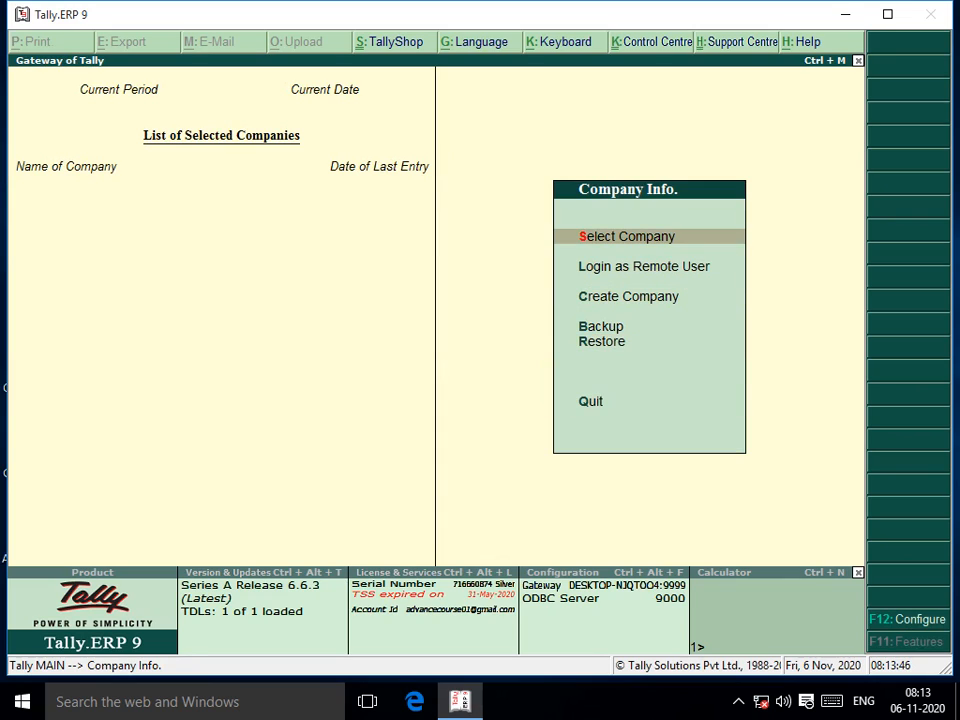
{"action": "key", "text": "Return"}
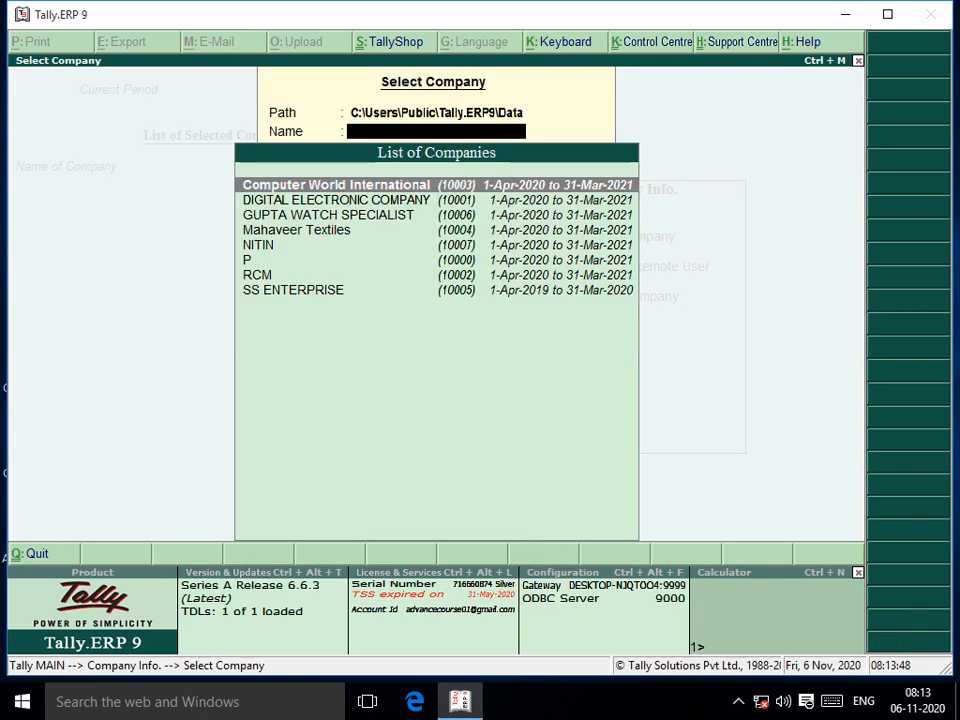
{"action": "key", "text": "Escape"}
{"action": "key", "text": "Down"}
{"action": "key", "text": "Down"}
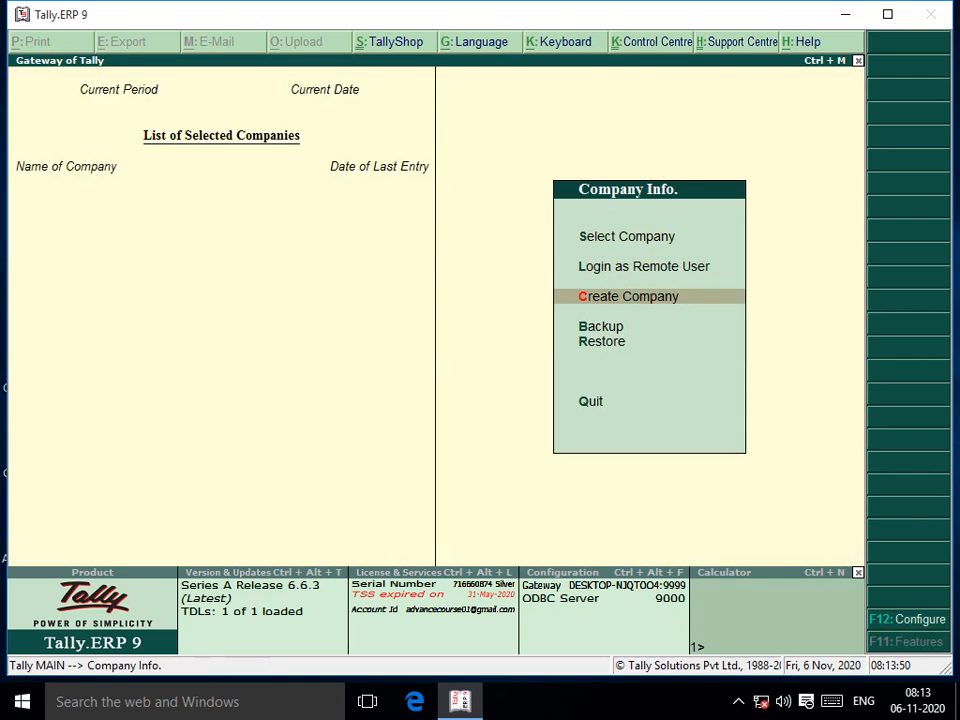
{"action": "key", "text": "Return"}
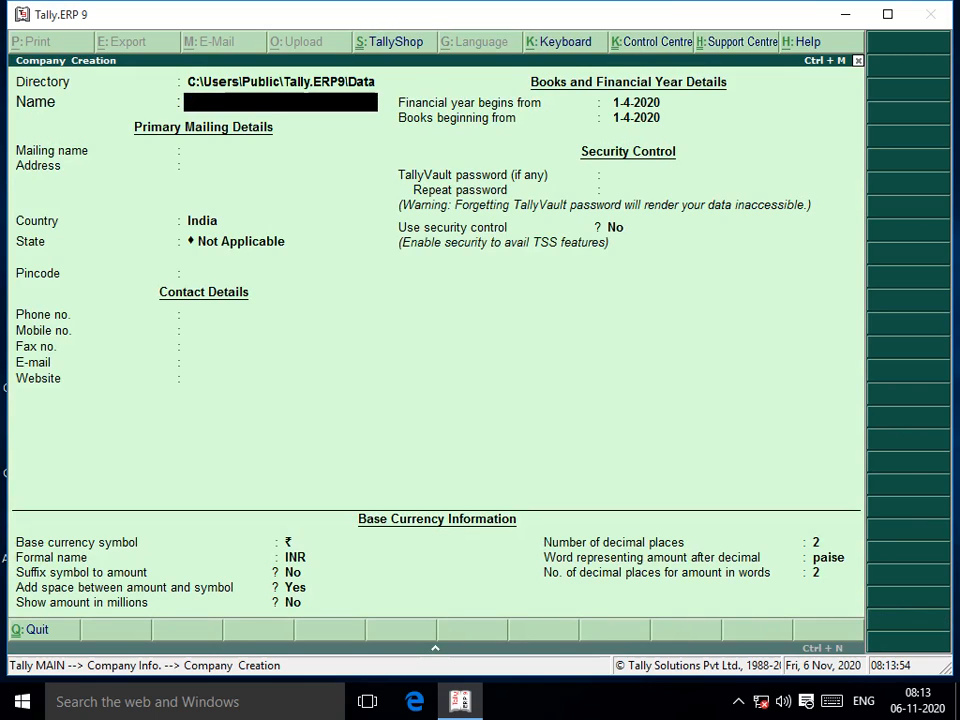
- Minimise Tally to show the Windows desktop
{"action": "key", "text": "super"}
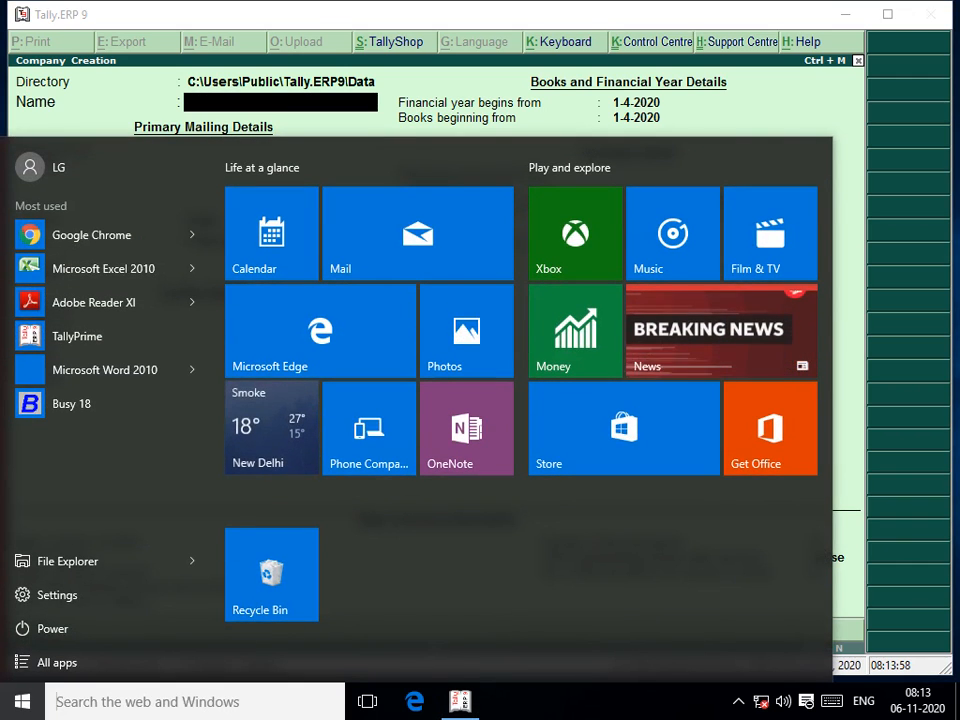
{"action": "key", "text": "super"}
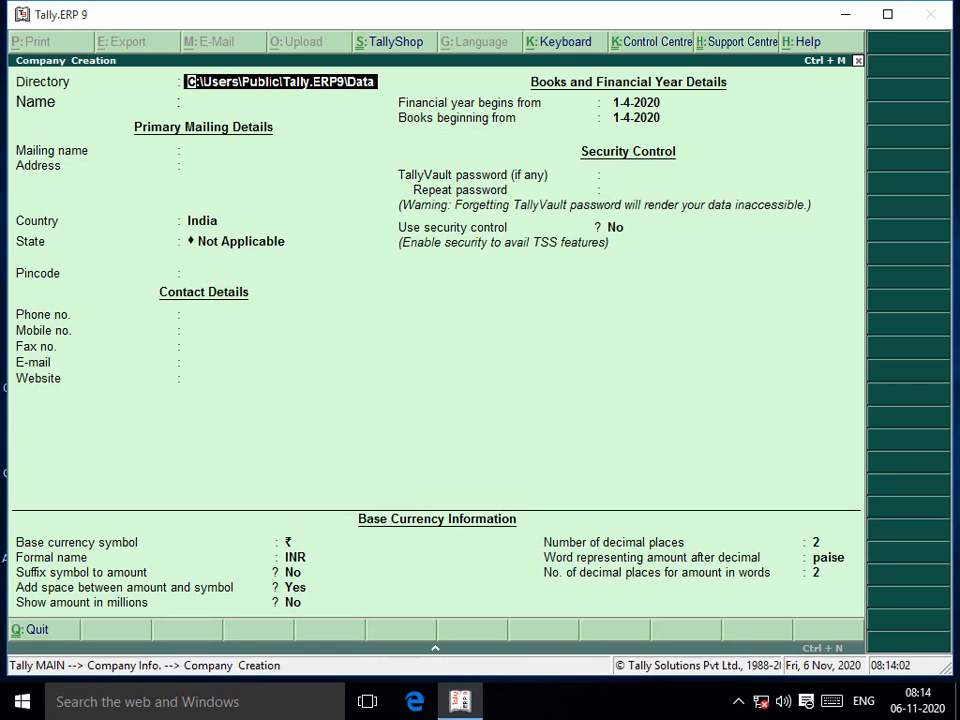
{"action": "key", "text": "super+d"}
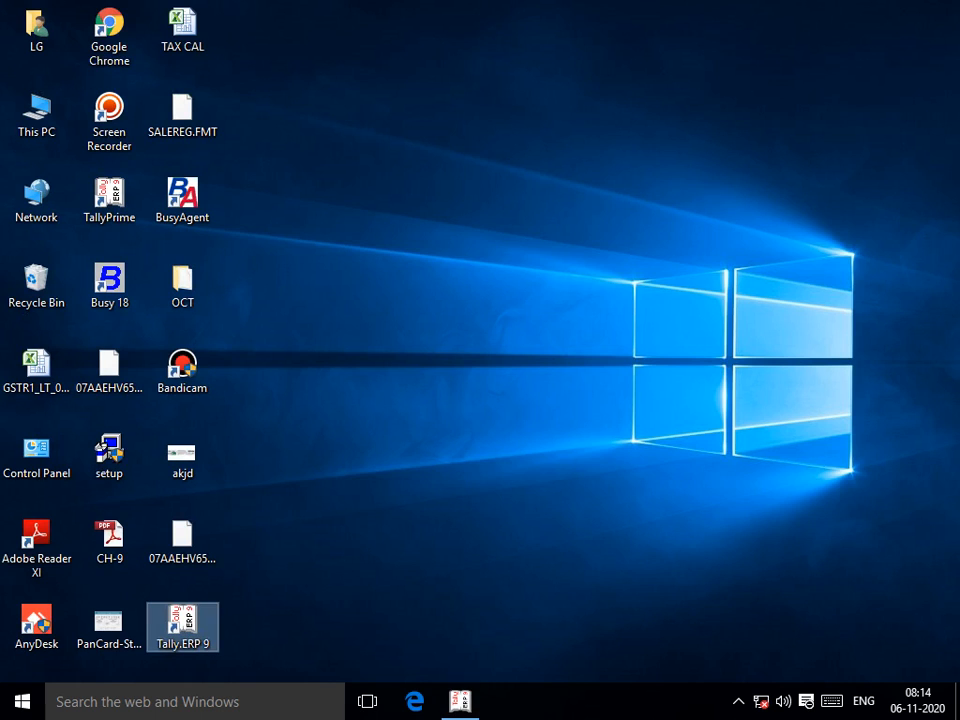
- Browse This PC to Local Disk (E:) > FAIZ MOST IMPOTANT NOTES > Project
{"action": "left_click", "coordinate": [36, 115]}
{"action": "double_click", "coordinate": [36, 115]}
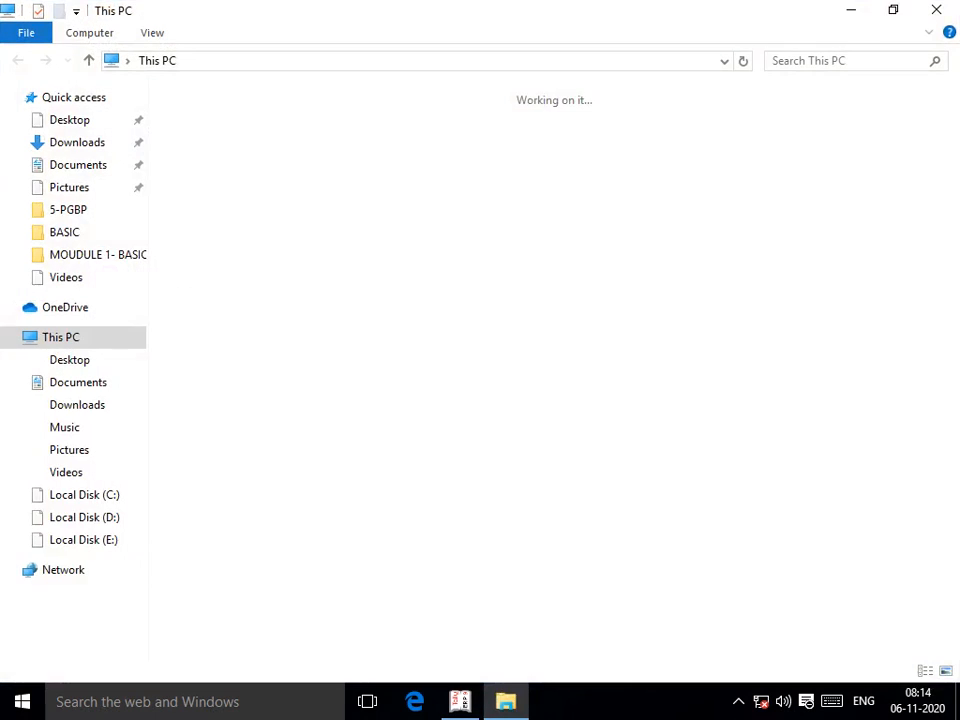
{"action": "double_click", "coordinate": [756, 264]}
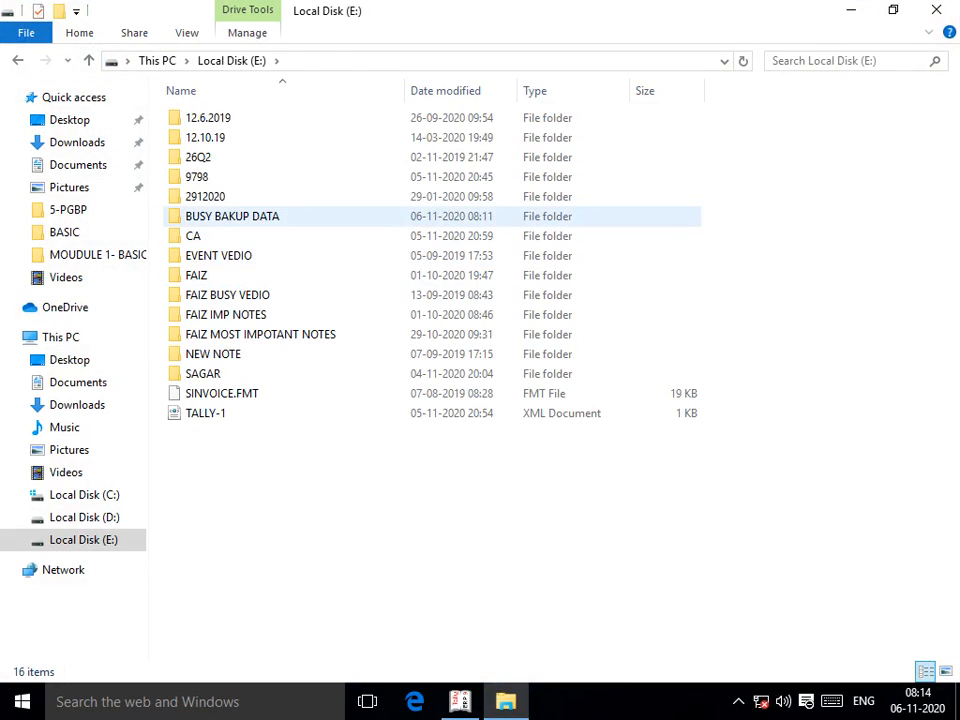
{"action": "double_click", "coordinate": [260, 334]}
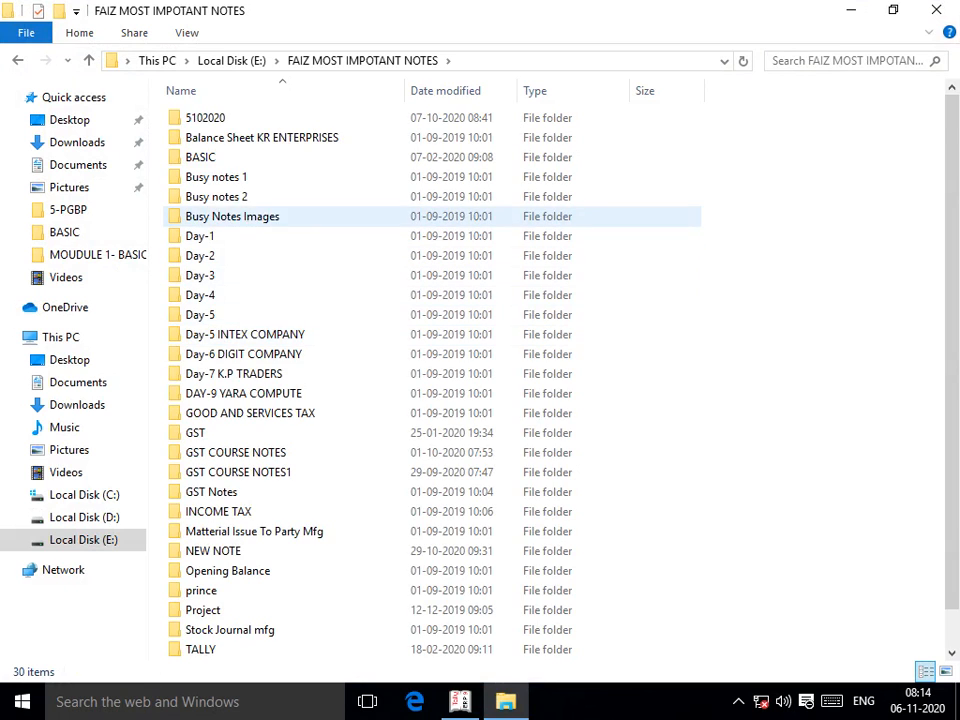
{"action": "scroll", "coordinate": [300, 394], "scroll_direction": "down", "scroll_amount": 1}
{"action": "double_click", "coordinate": [203, 571]}
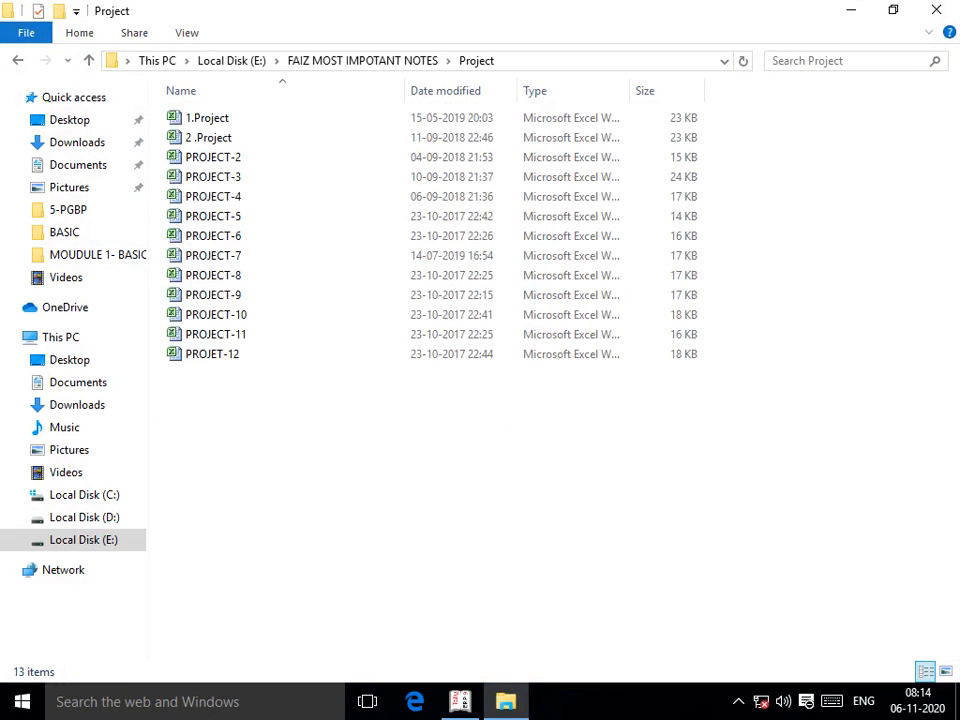
- Check and close PROJECT-3, then open the PROJECT-2 workbook in Excel
{"action": "left_click", "coordinate": [212, 176]}
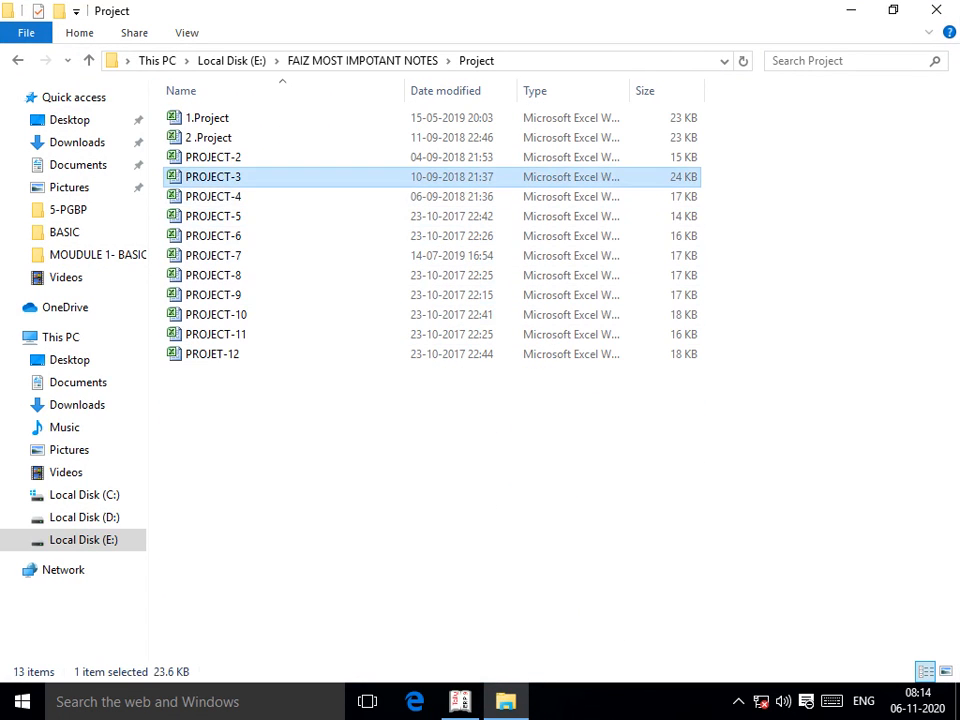
{"action": "key", "text": "Return"}
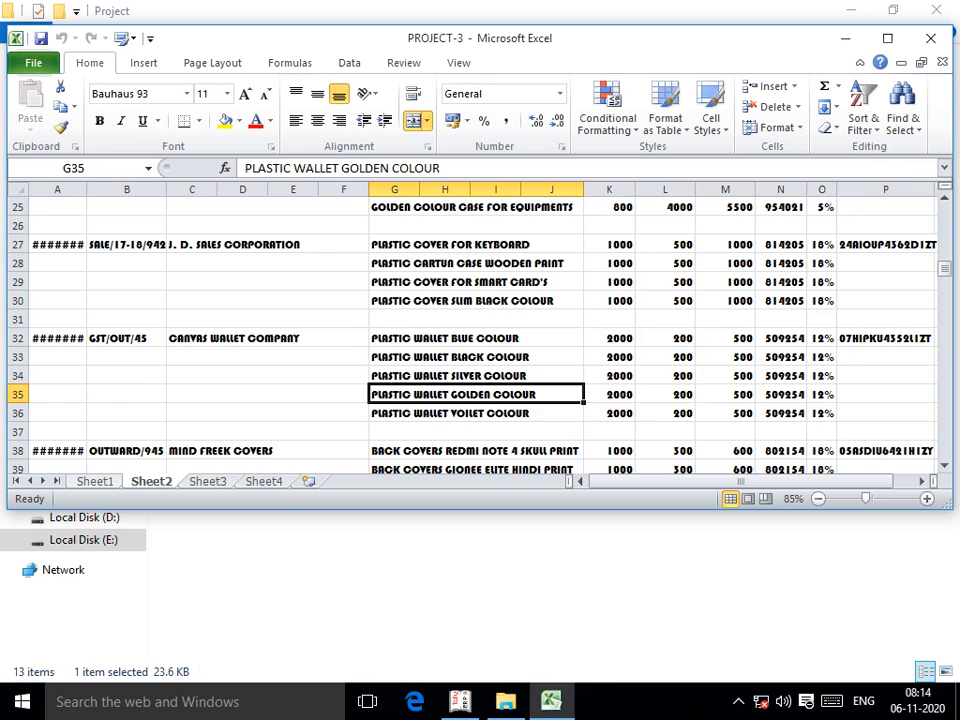
{"action": "key", "text": "ctrl+Page_Up"}
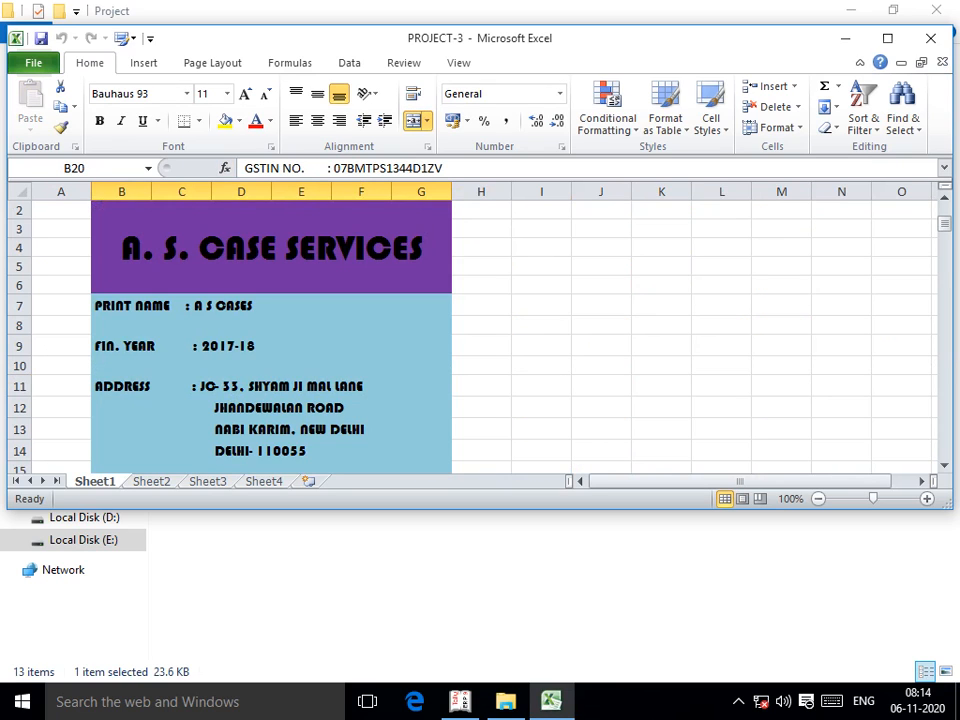
{"action": "key", "text": "alt+F4"}
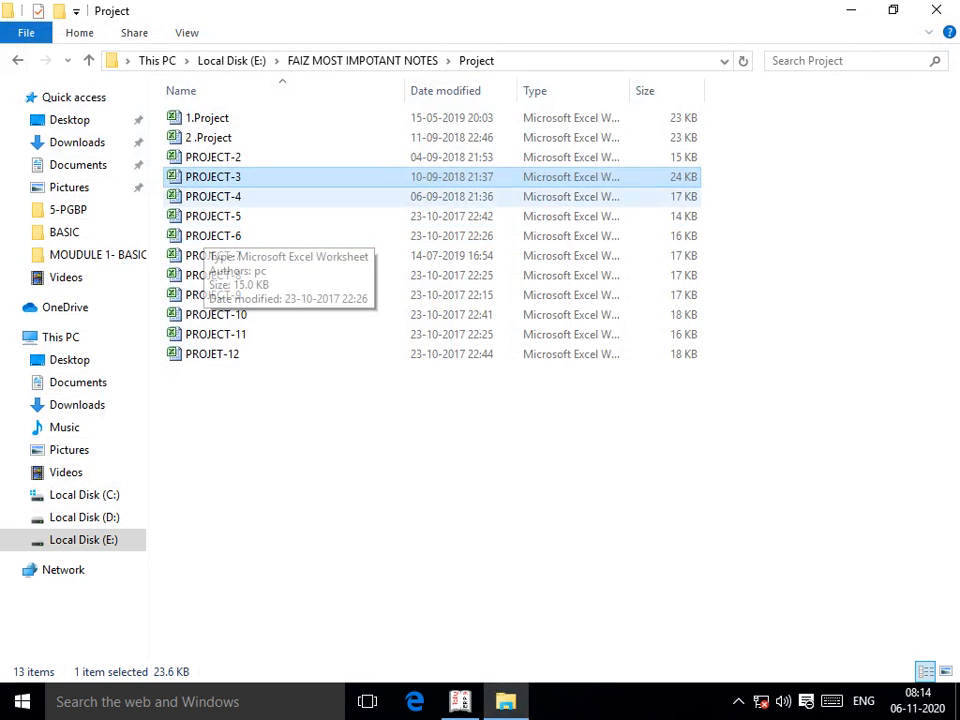
{"action": "key", "text": "Up"}
{"action": "key", "text": "Return"}
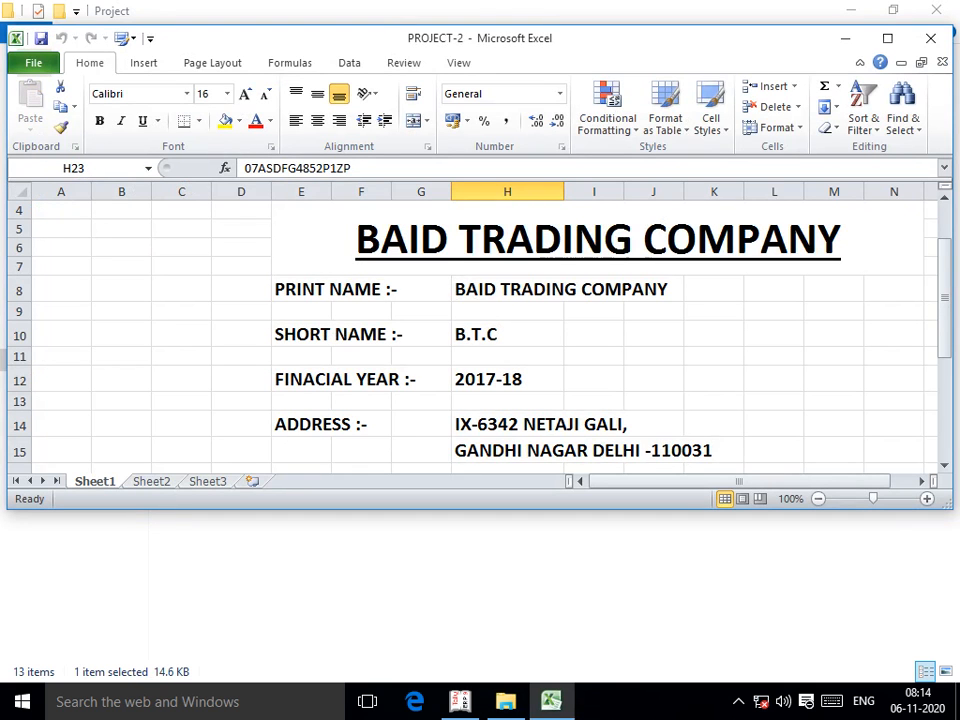
- Maximise Excel, copy the BAID TRADING COMPANY title from cell E4, and return to Tally
{"action": "left_click", "coordinate": [887, 38]}
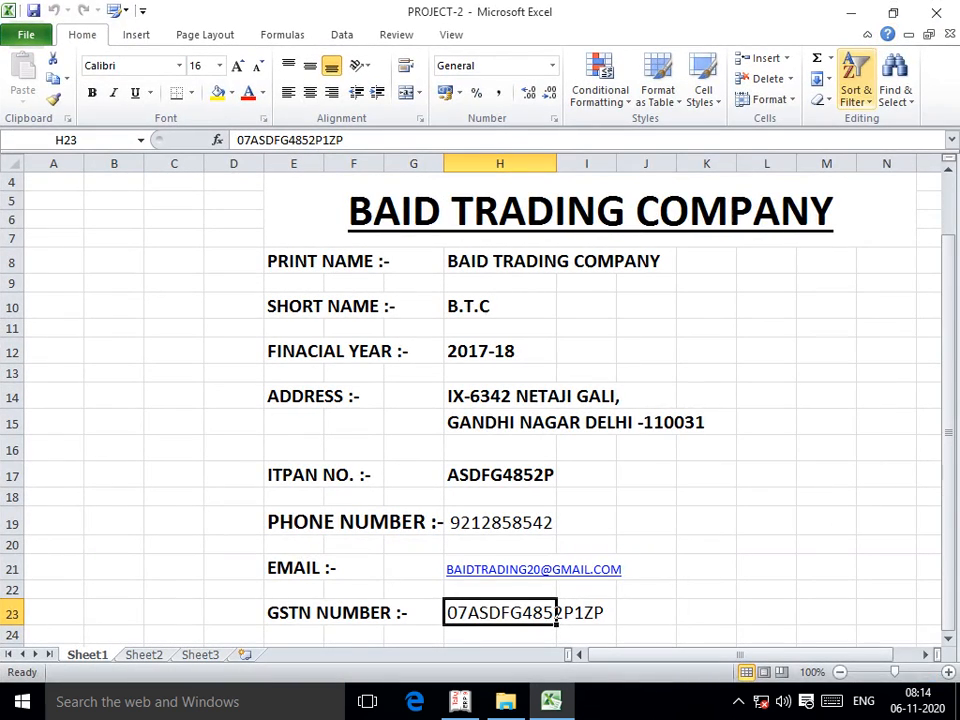
{"action": "left_click", "coordinate": [590, 211]}
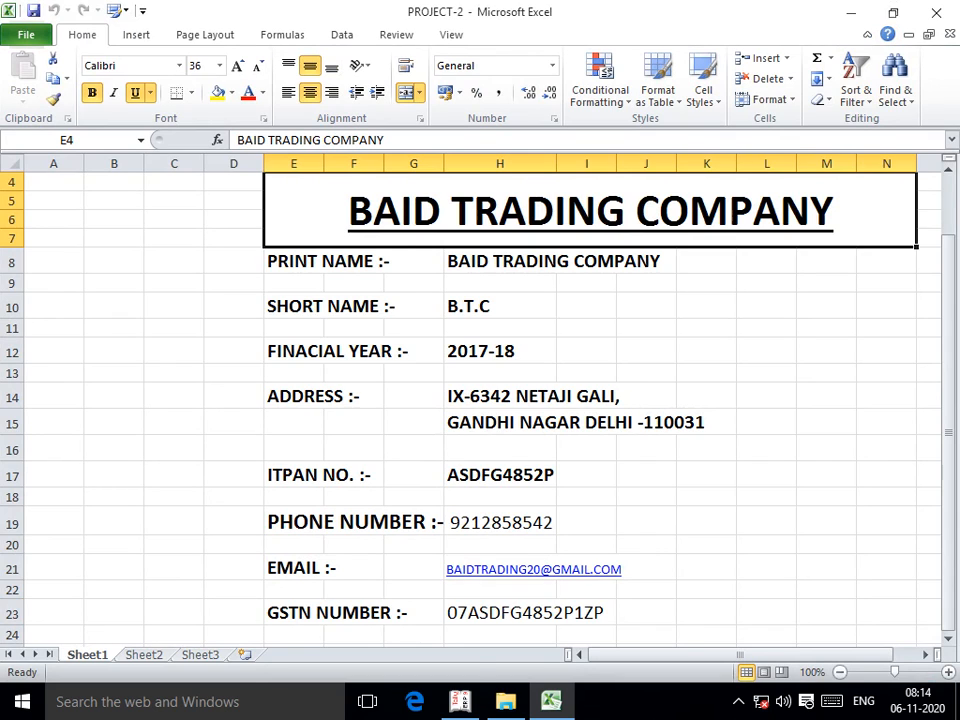
{"action": "key", "text": "ctrl+c"}
{"action": "key", "text": "alt+Tab"}
{"action": "key", "text": "alt+Tab"}
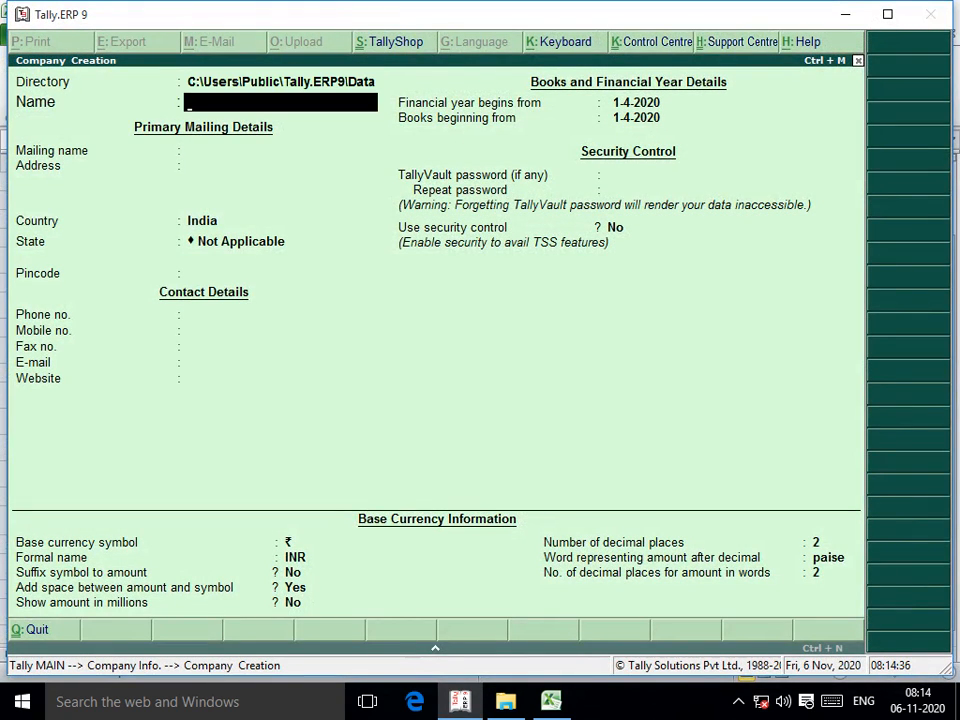
- Erase the pasted BAID TRADING COMPANY name from Tally's Name field and return to Excel
{"action": "key", "text": "ctrl+alt+v"}
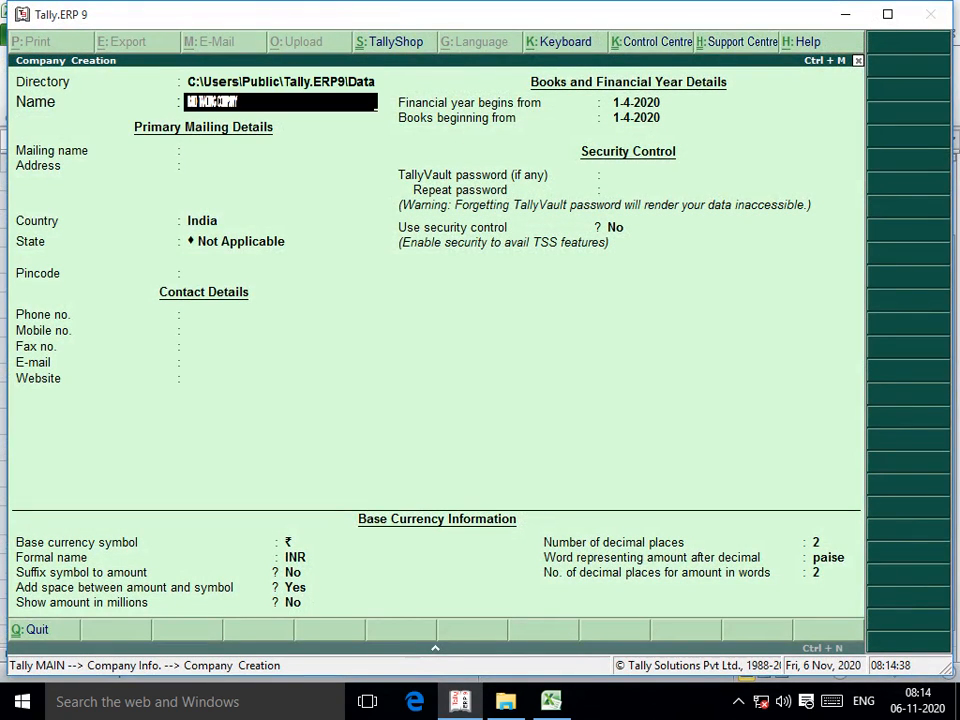
{"action": "key", "text": "Return"}
{"action": "key", "text": "BackSpace"}
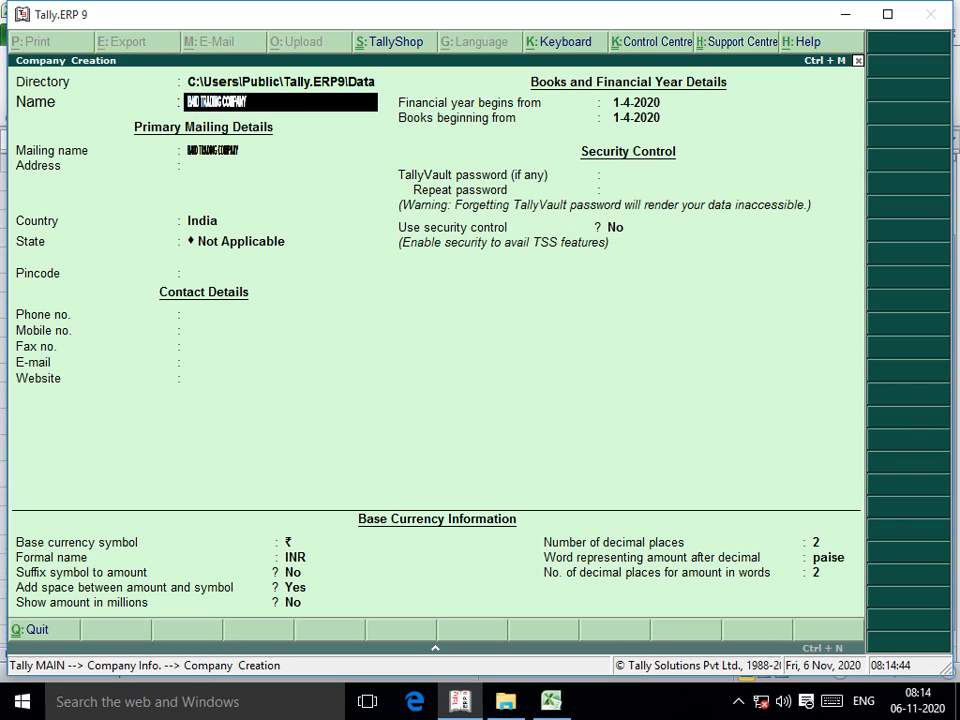
{"action": "key", "text": "BackSpace"}
{"action": "key", "text": "BackSpace"}
{"action": "key", "text": "BackSpace"}
{"action": "key", "text": "BackSpace"}
{"action": "key", "text": "BackSpace"}
{"action": "key", "text": "BackSpace"}
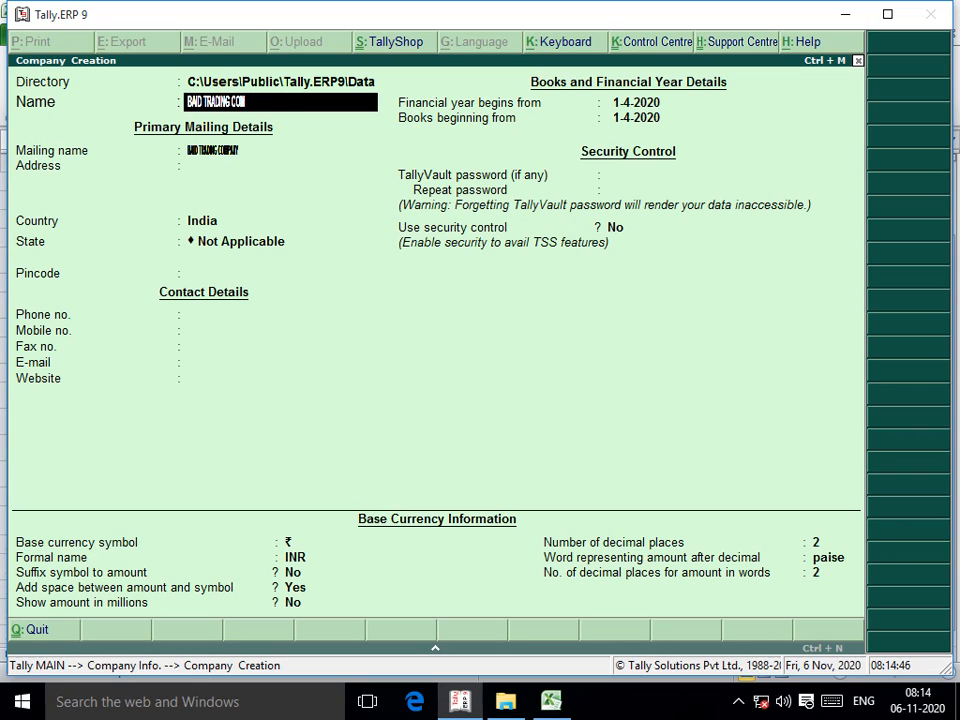
{"action": "key", "text": "BackSpace"}
{"action": "key", "text": "BackSpace"}
{"action": "key", "text": "BackSpace"}
{"action": "key", "text": "BackSpace"}
{"action": "key", "text": "BackSpace"}
{"action": "key", "text": "BackSpace"}
{"action": "key", "text": "BackSpace"}
{"action": "key", "text": "BackSpace"}
{"action": "key", "text": "BackSpace"}
{"action": "key", "text": "BackSpace"}
{"action": "key", "text": "BackSpace"}
{"action": "key", "text": "BackSpace"}
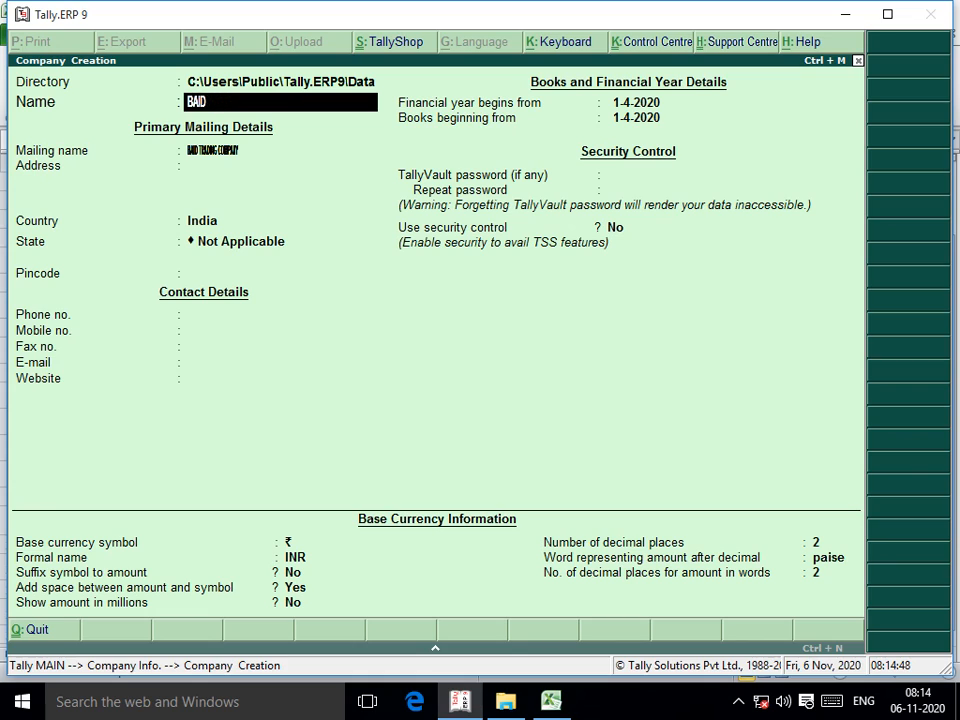
{"action": "key", "text": "BackSpace"}
{"action": "key", "text": "BackSpace"}
{"action": "key", "text": "BackSpace"}
{"action": "key", "text": "Return"}
{"action": "key", "text": "alt+Tab"}
- Fill in BAID TRADING COMPANY from cell E4 as the company name and mailing name
{"action": "left_click", "coordinate": [388, 140]}
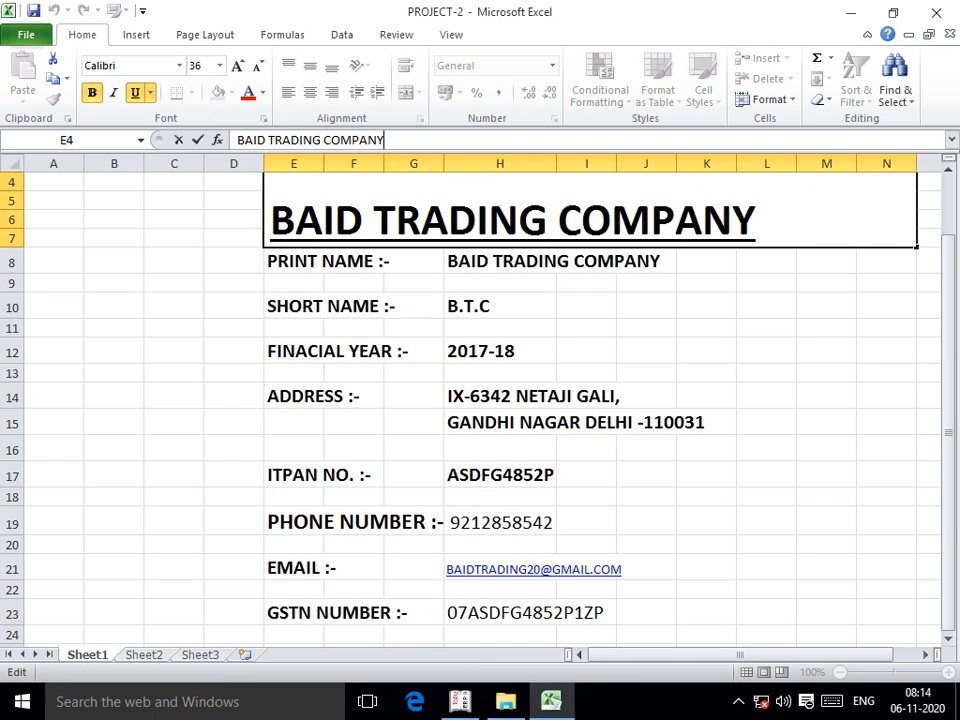
{"action": "left_click_drag", "start_coordinate": [388, 140], "coordinate": [237, 140]}
{"action": "key", "text": "ctrl+c"}
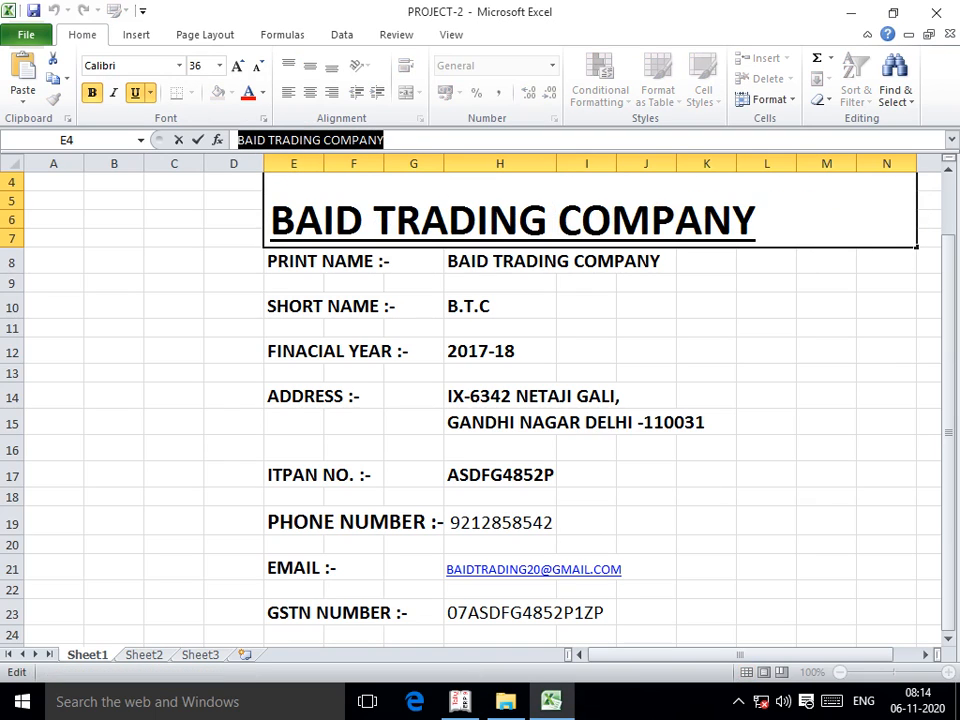
{"action": "key", "text": "Escape"}
{"action": "key", "text": "alt+Tab"}
{"action": "key", "text": "ctrl+alt+v"}
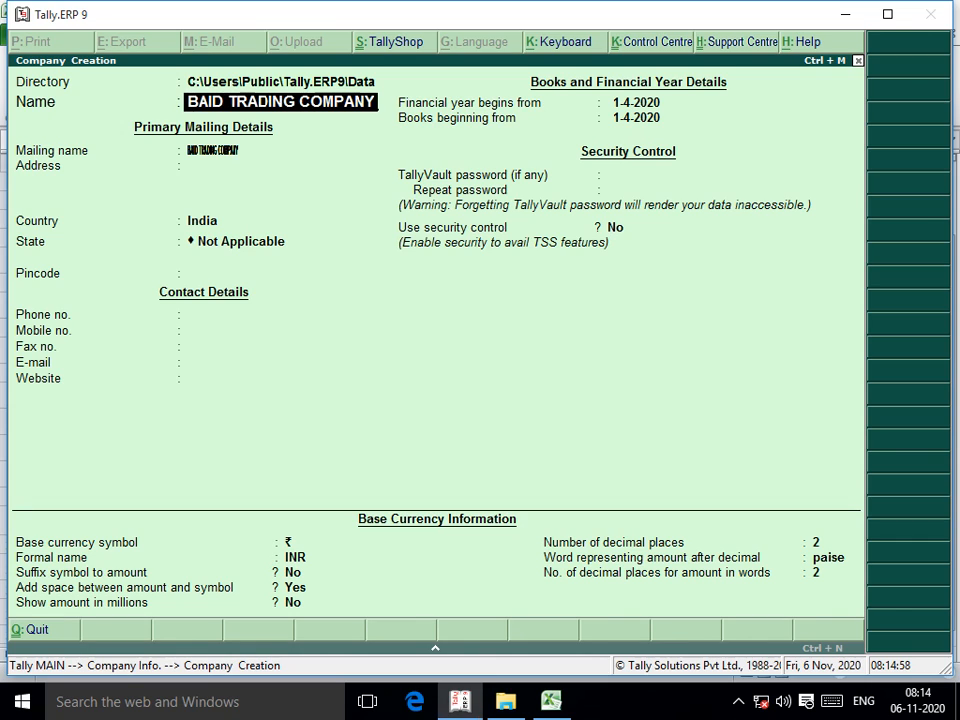
{"action": "key", "text": "Return"}
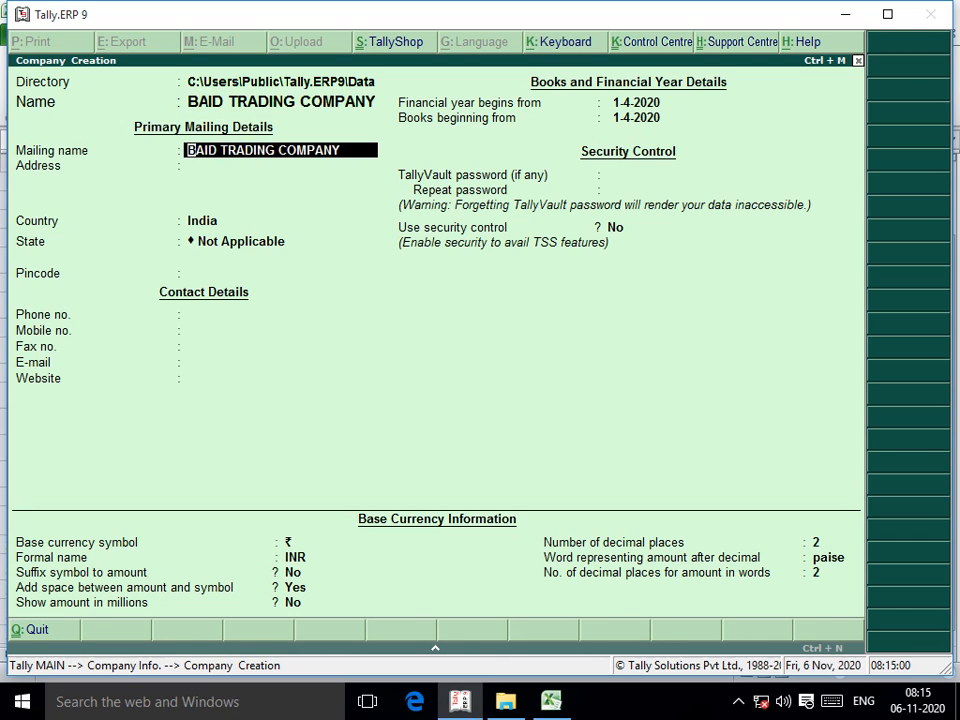
{"action": "key", "text": "Return"}
- Paste the first address line from H14 into the company Address field
{"action": "key", "text": "alt+Tab"}
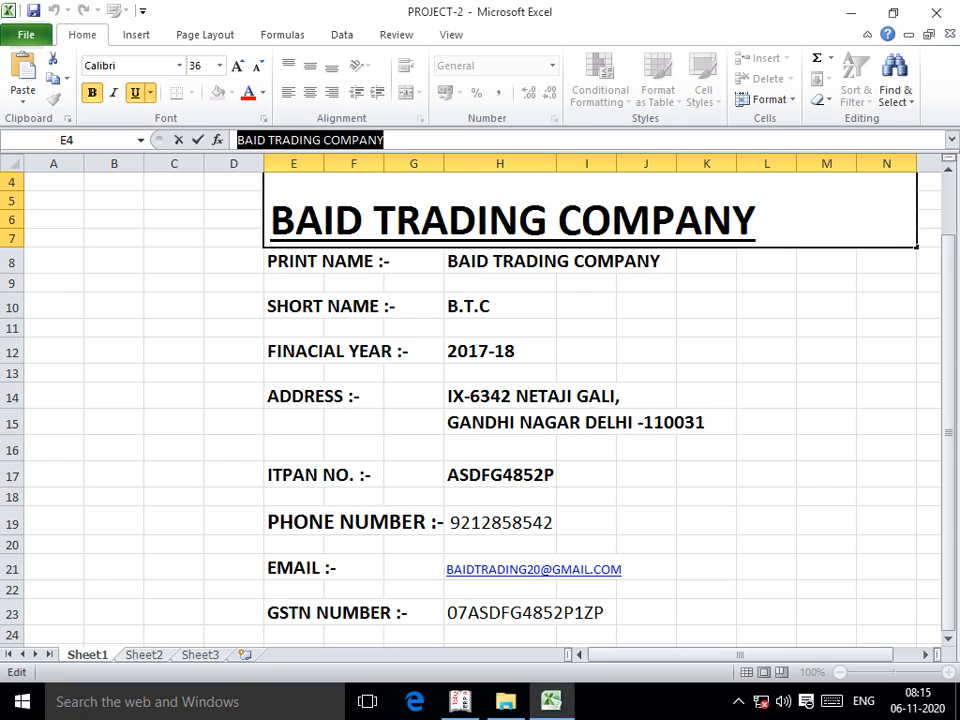
{"action": "left_click", "coordinate": [553, 399]}
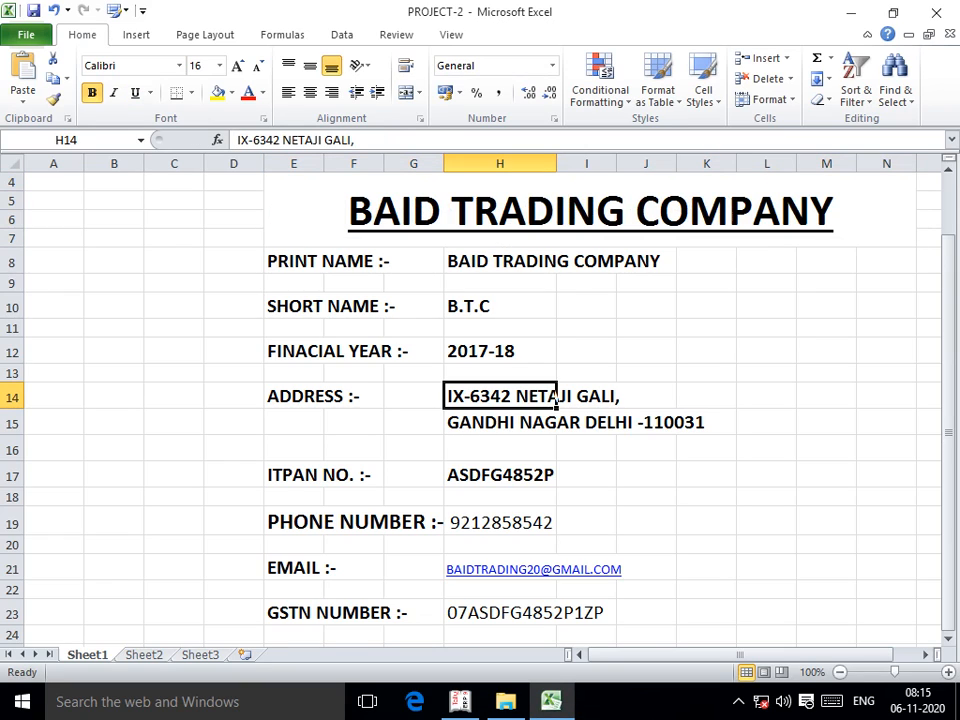
{"action": "left_click_drag", "start_coordinate": [557, 399], "coordinate": [600, 398]}
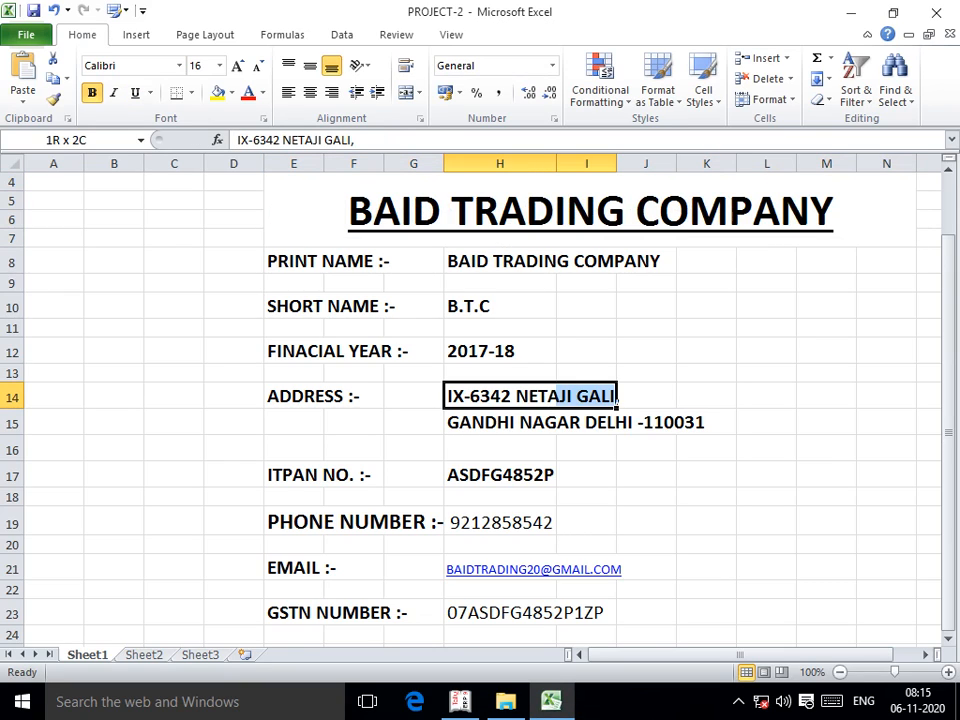
{"action": "key", "text": "ctrl+c"}
{"action": "key", "text": "alt+Tab"}
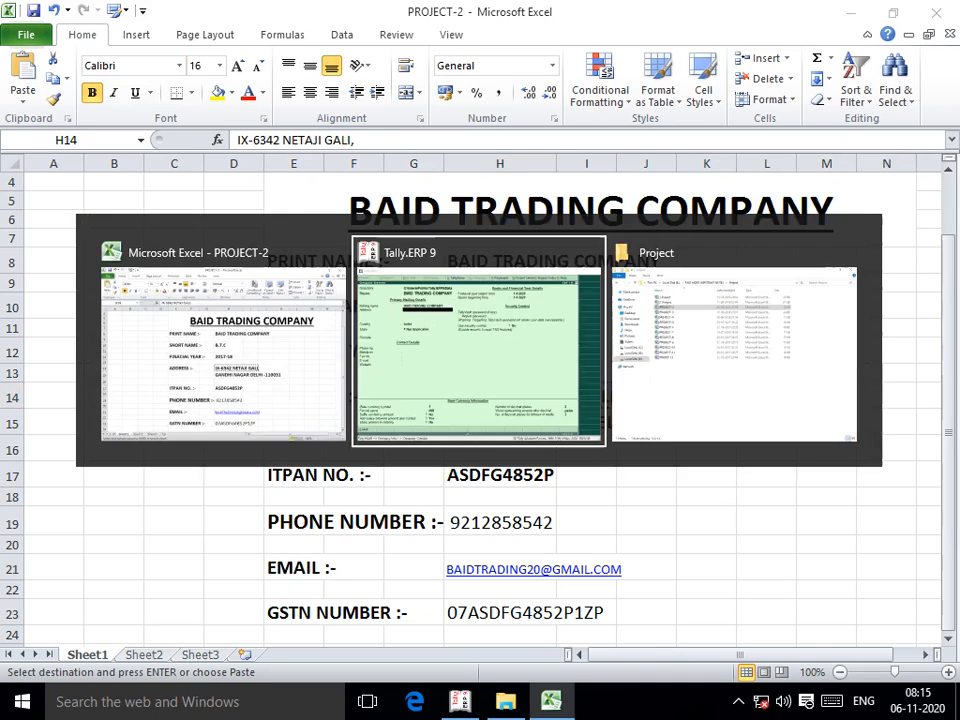
{"action": "key", "text": "ctrl+alt+v"}
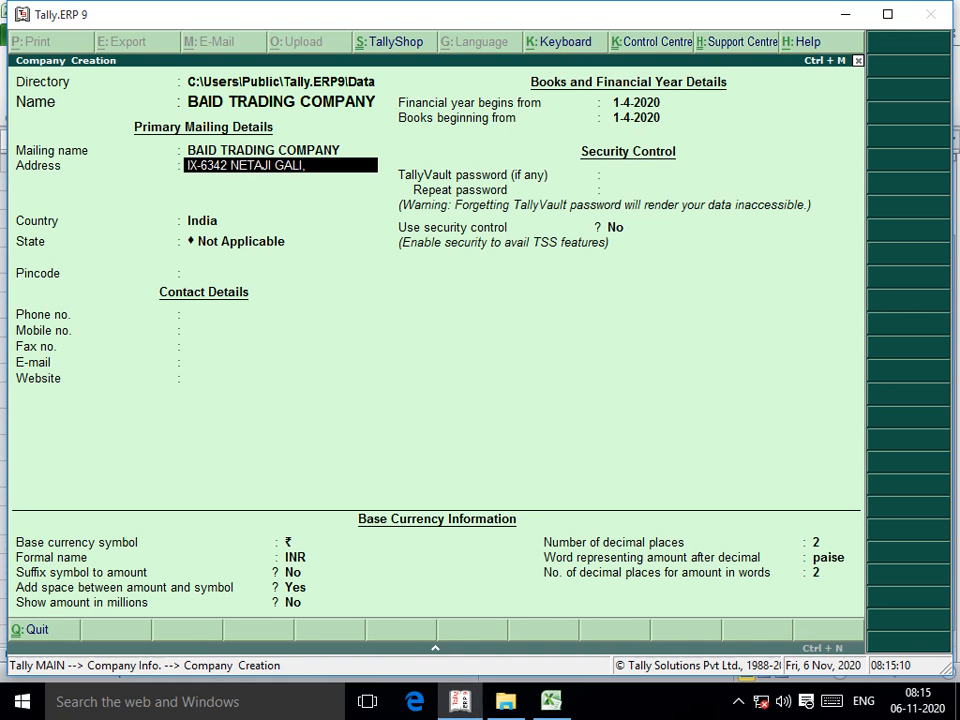
{"action": "key", "text": "Return"}
- Paste the second address line from H15:K15 into the Address field
{"action": "key", "text": "alt+Tab"}
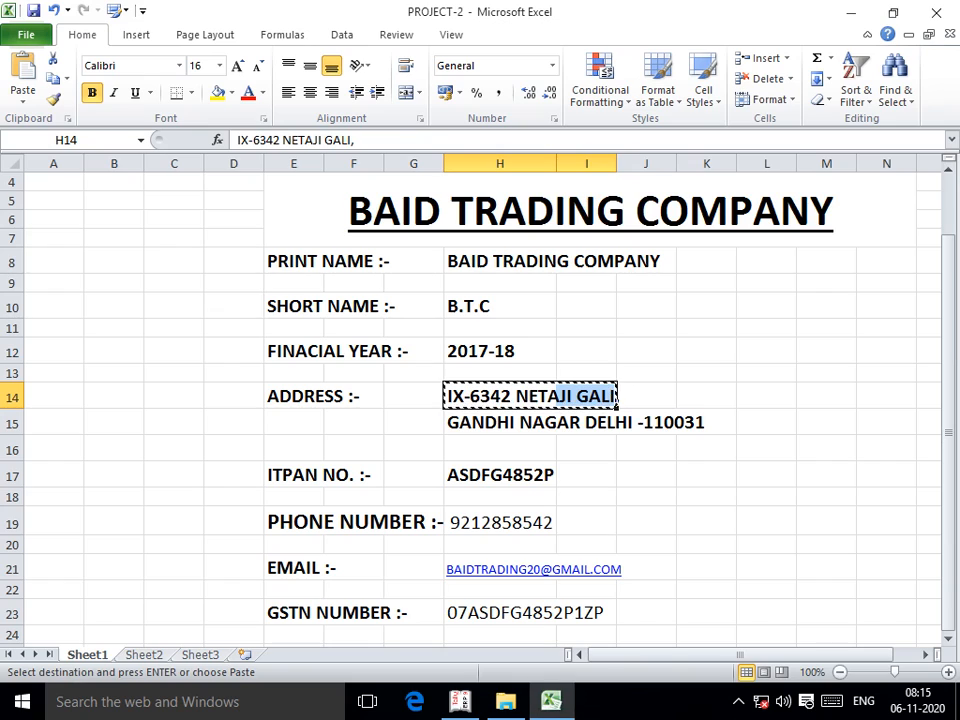
{"action": "key", "text": "Left"}
{"action": "key", "text": "Down"}
{"action": "key", "text": "Down"}
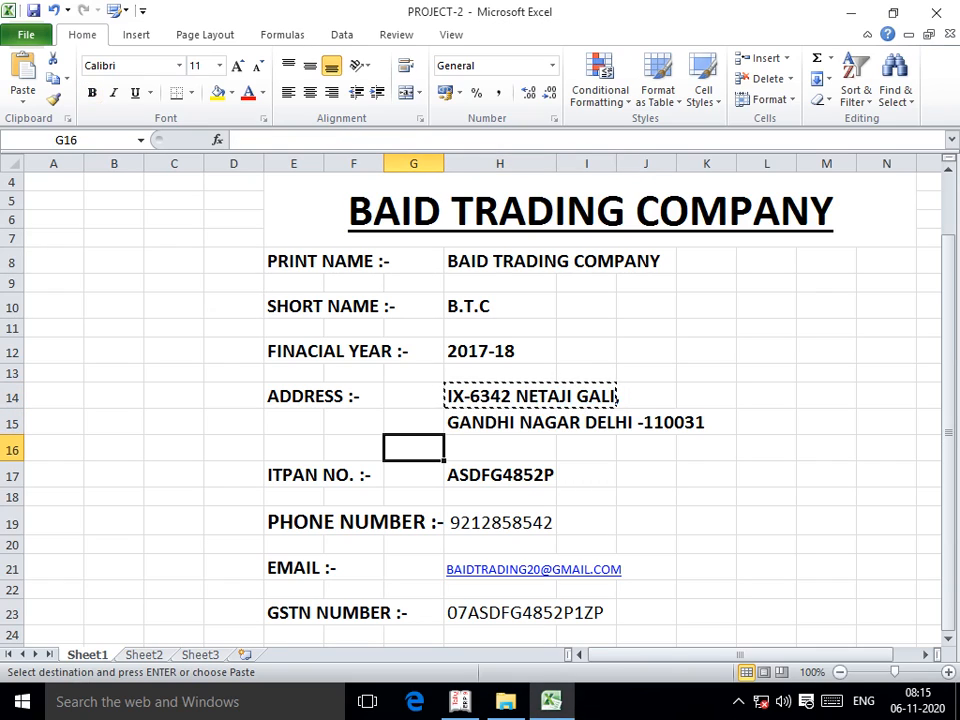
{"action": "key", "text": "Up"}
{"action": "key", "text": "Right"}
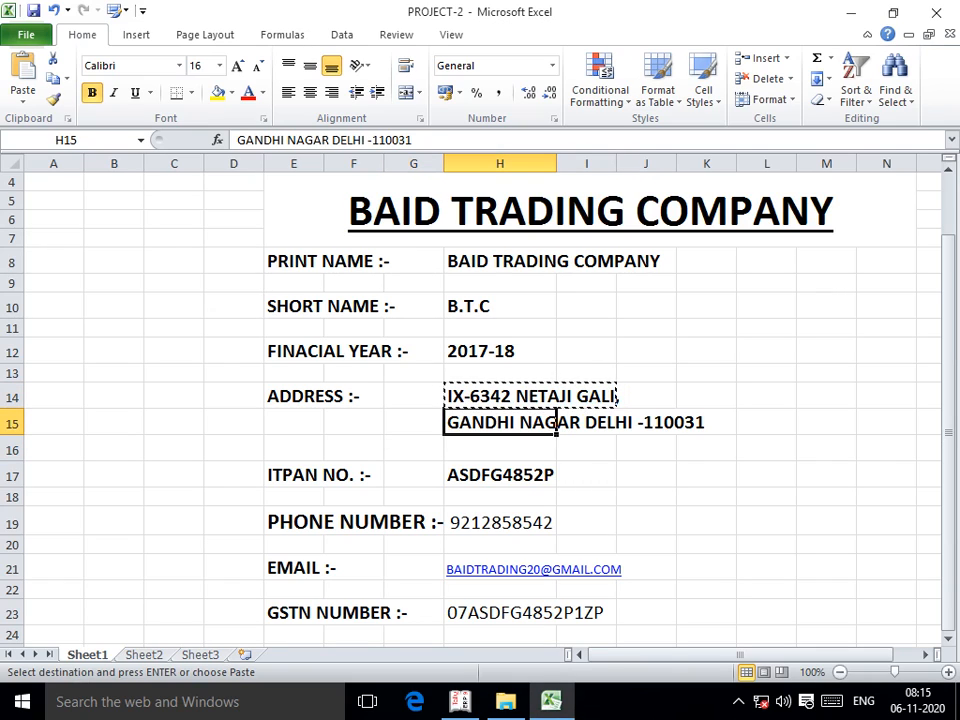
{"action": "key", "text": "shift+Right"}
{"action": "key", "text": "shift+Right"}
{"action": "key", "text": "shift+Right"}
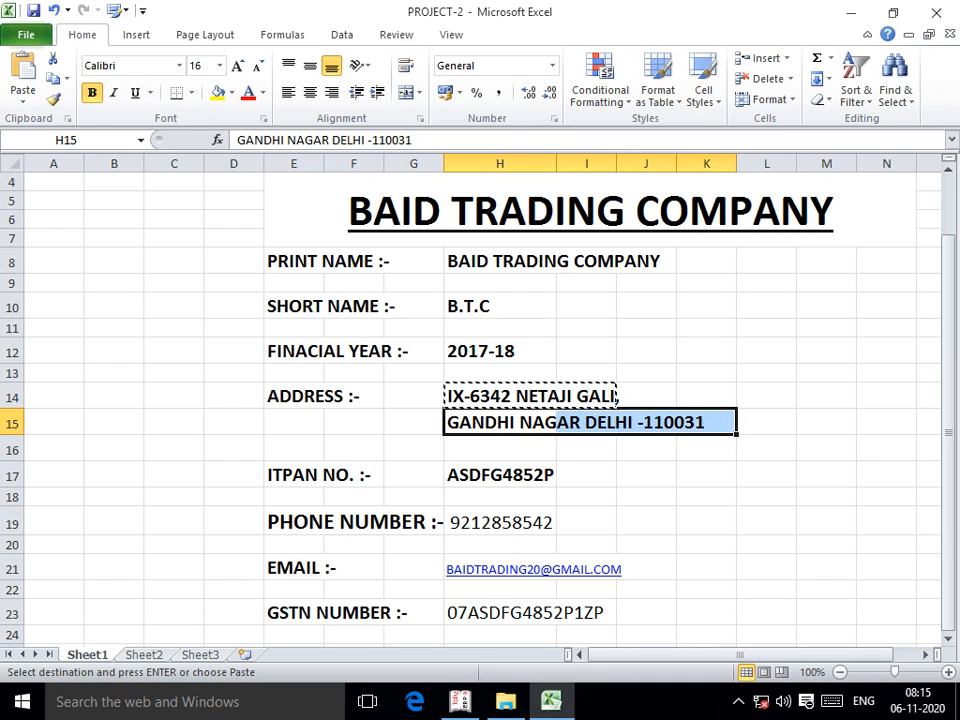
{"action": "key", "text": "alt+Tab"}
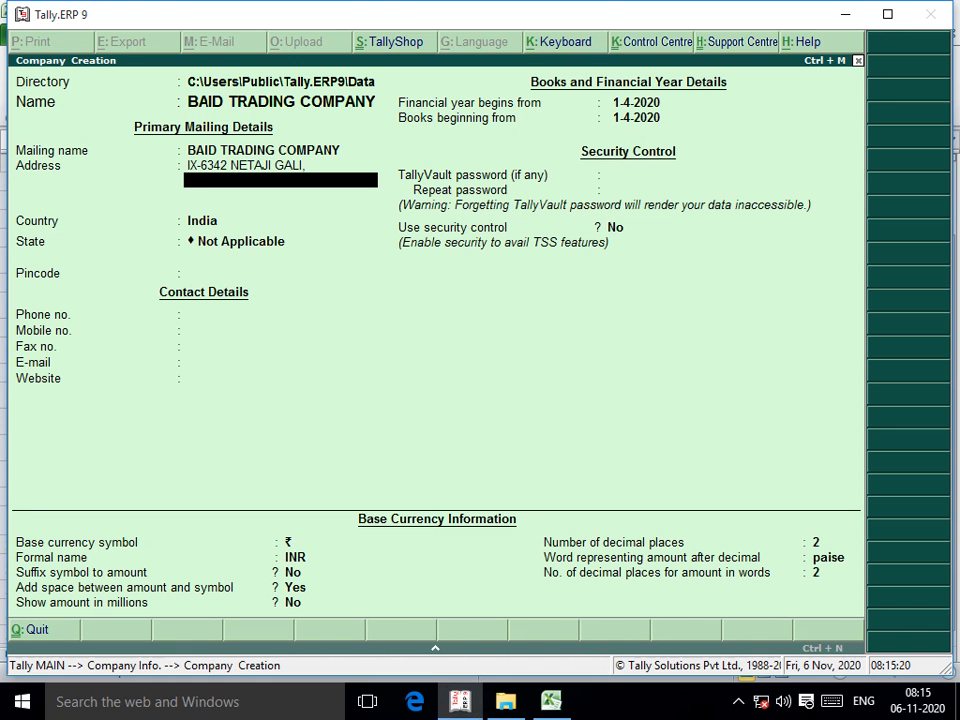
{"action": "key", "text": "ctrl+alt+v"}
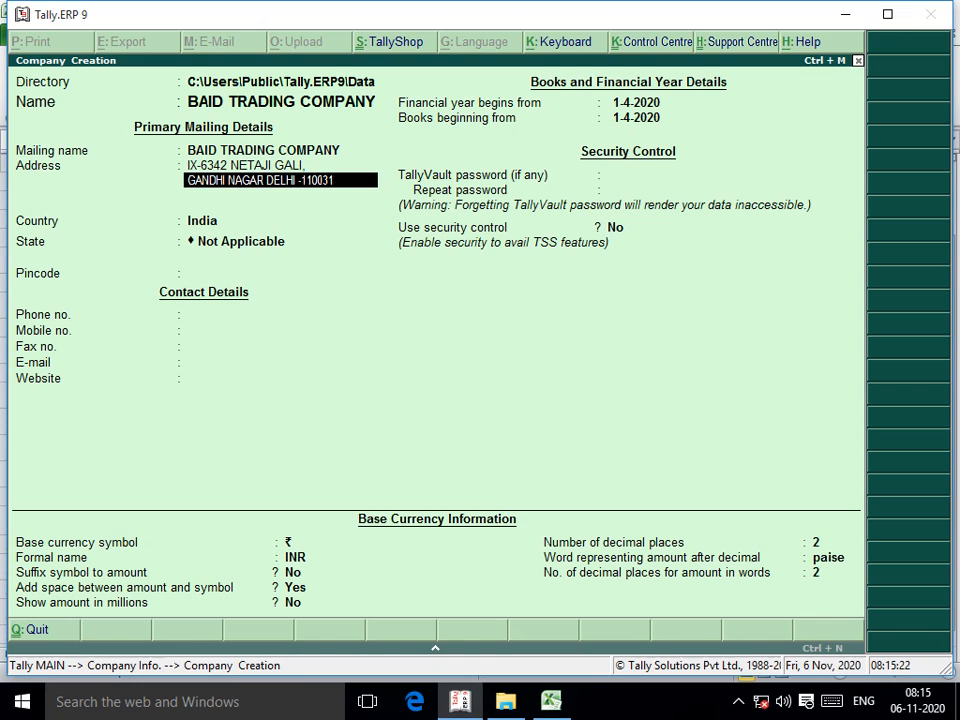
- Finish the address and accept India as the country
{"action": "key", "text": "Return"}
{"action": "key", "text": "Return"}
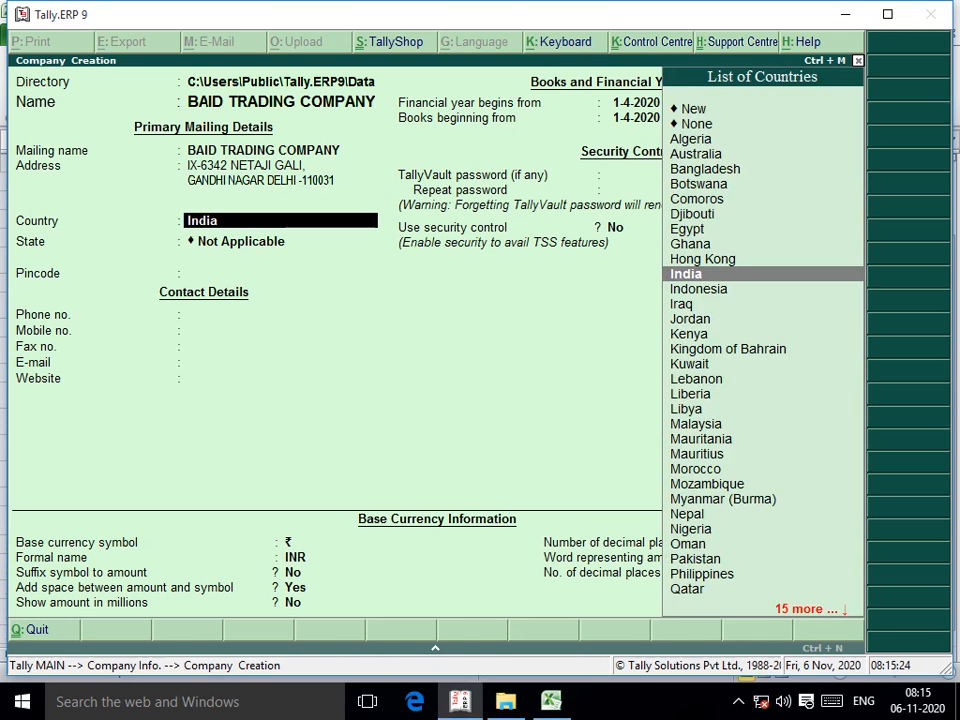
{"action": "key", "text": "Return"}
{"action": "key", "text": "alt+Tab"}
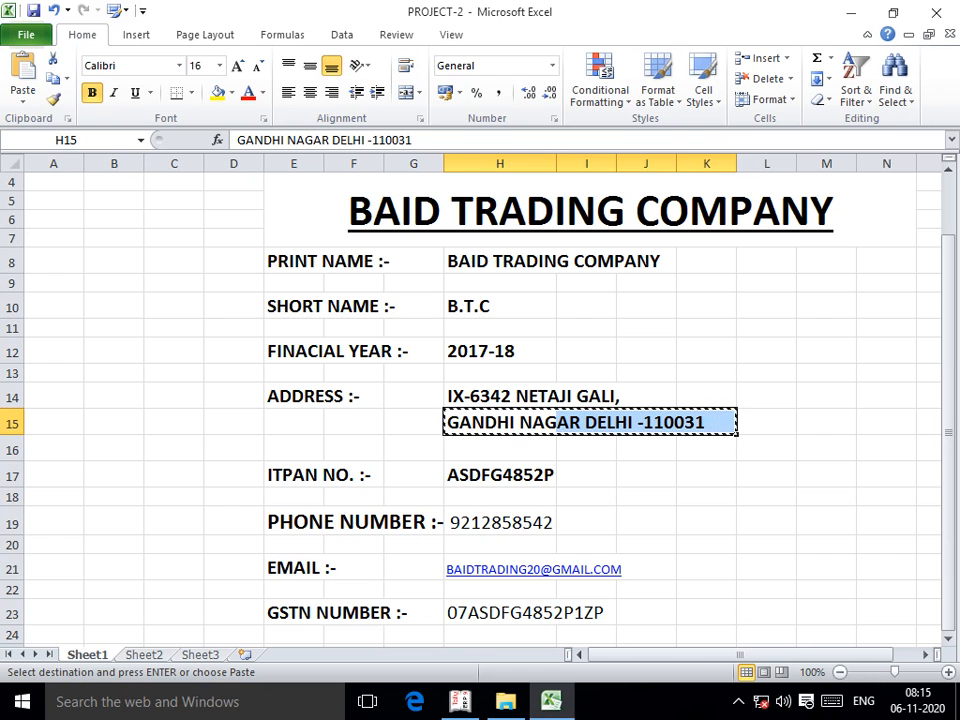
{"action": "key", "text": "alt+Tab"}
- Set the company state to Delhi and enter the pincode
{"action": "type", "text": "delh"}
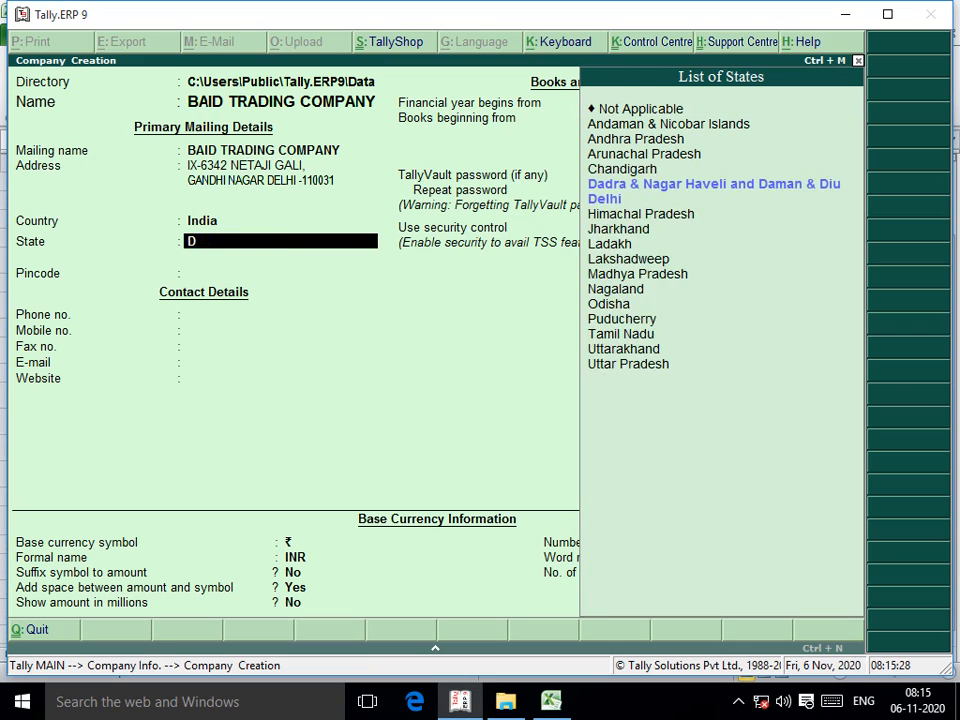
{"action": "type", "text": "i"}
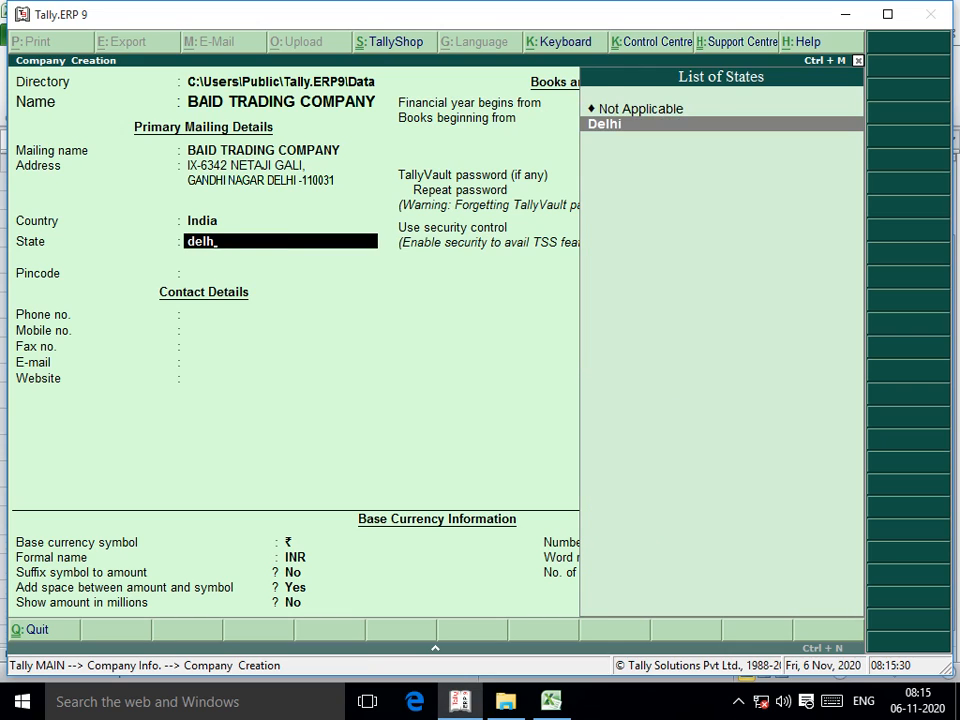
{"action": "key", "text": "Return"}
{"action": "type", "text": "110031"}
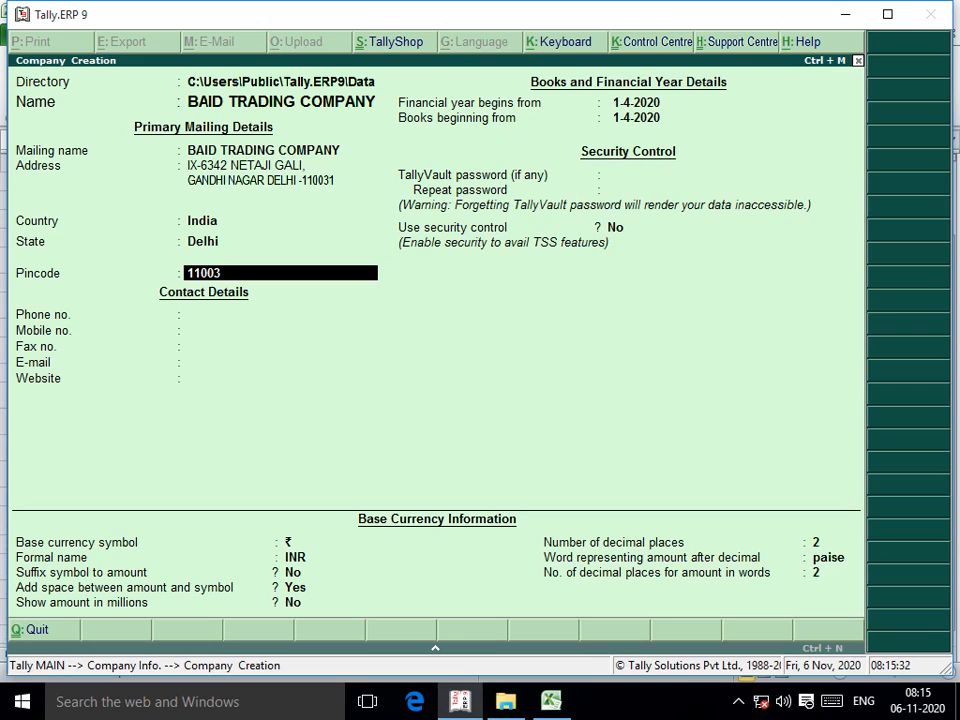
{"action": "key", "text": "Return"}
- Enter the company's phone, mobile and fax numbers, and skip the remaining fields to the Accept prompt
{"action": "type", "text": "967"}
{"action": "key", "text": "BackSpace"}
{"action": "key", "text": "BackSpace"}
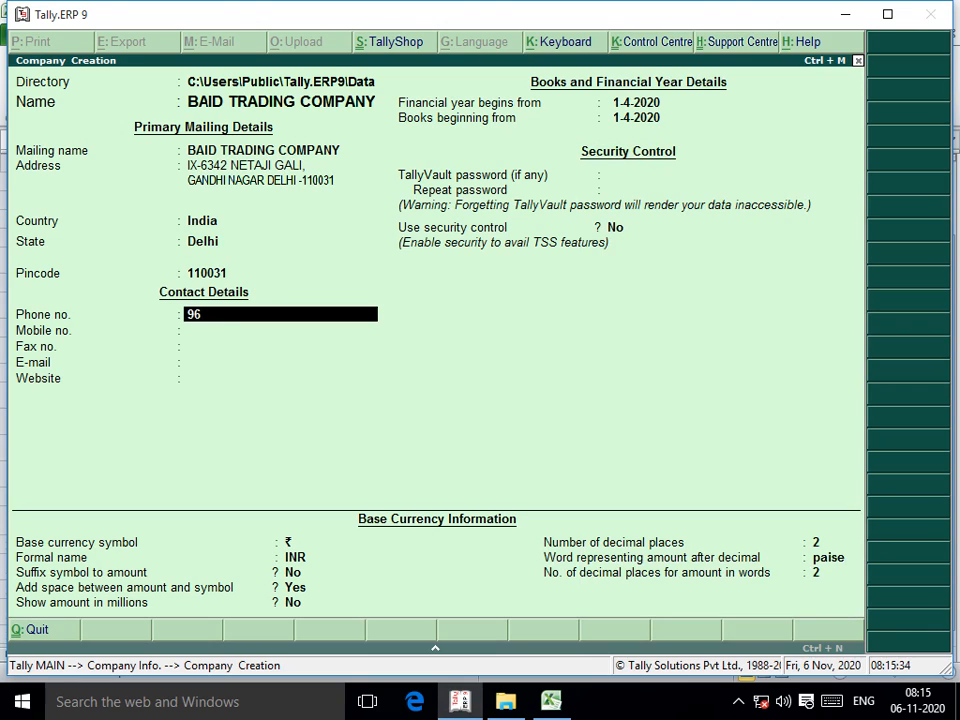
{"action": "key", "text": "Return"}
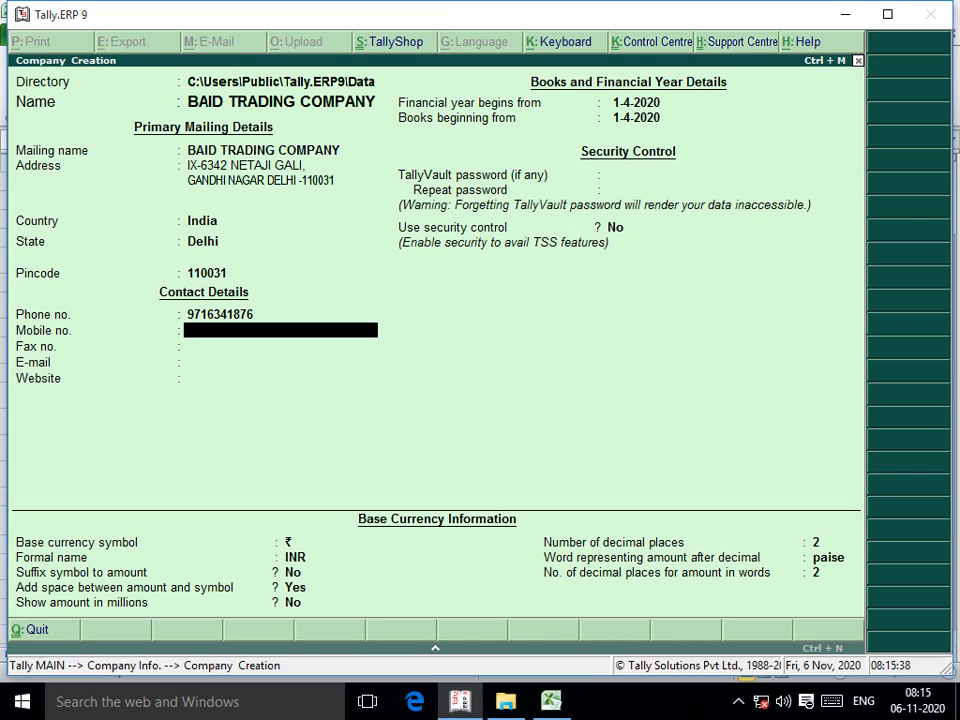
{"action": "key", "text": "Return"}
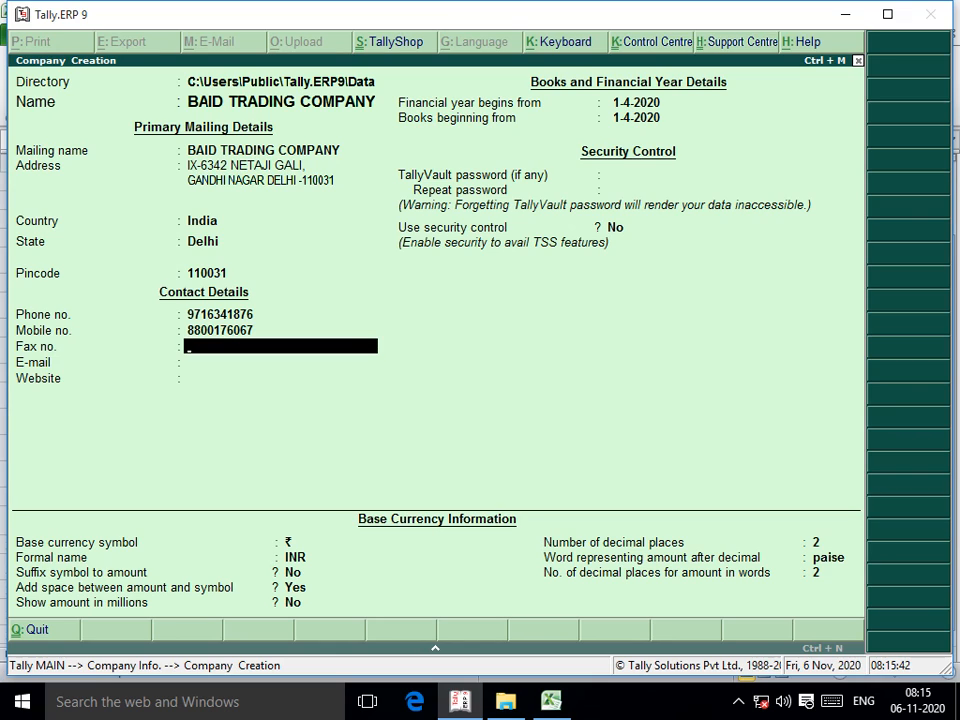
{"action": "type", "text": "1616362"}
{"action": "key", "text": "Return"}
{"action": "key", "text": "Return"}
{"action": "key", "text": "Return"}
{"action": "key", "text": "Return"}
{"action": "key", "text": "Return"}
{"action": "key", "text": "Return"}
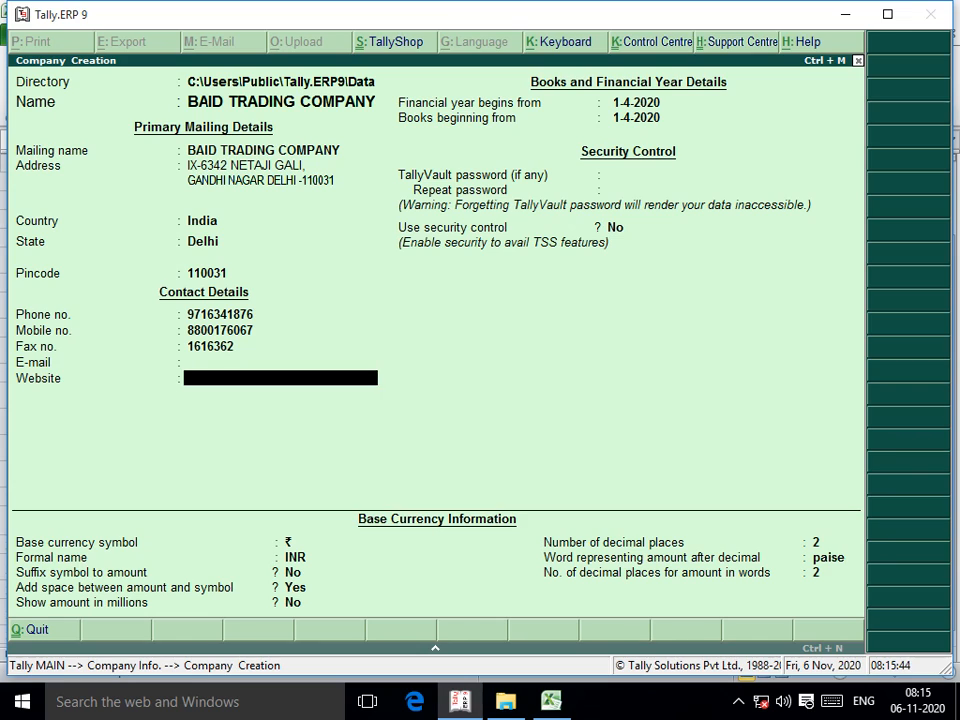
{"action": "key", "text": "Return"}
{"action": "key", "text": "Return"}
{"action": "key", "text": "Return"}
{"action": "key", "text": "Return"}
{"action": "key", "text": "Return"}
{"action": "key", "text": "Return"}
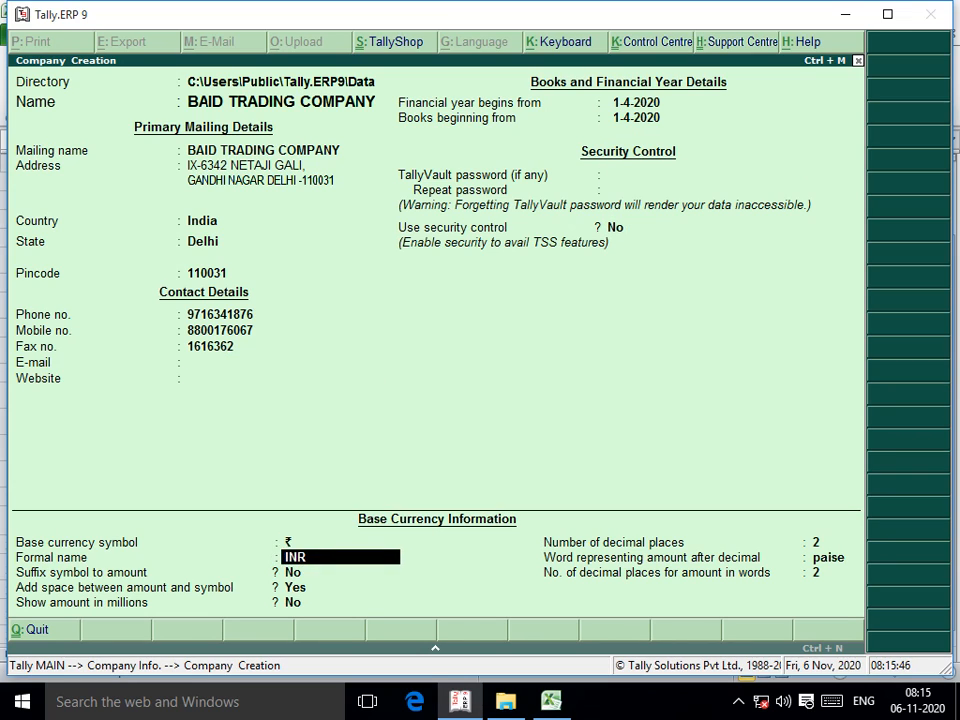
{"action": "key", "text": "Return"}
{"action": "key", "text": "Return"}
{"action": "key", "text": "Return"}
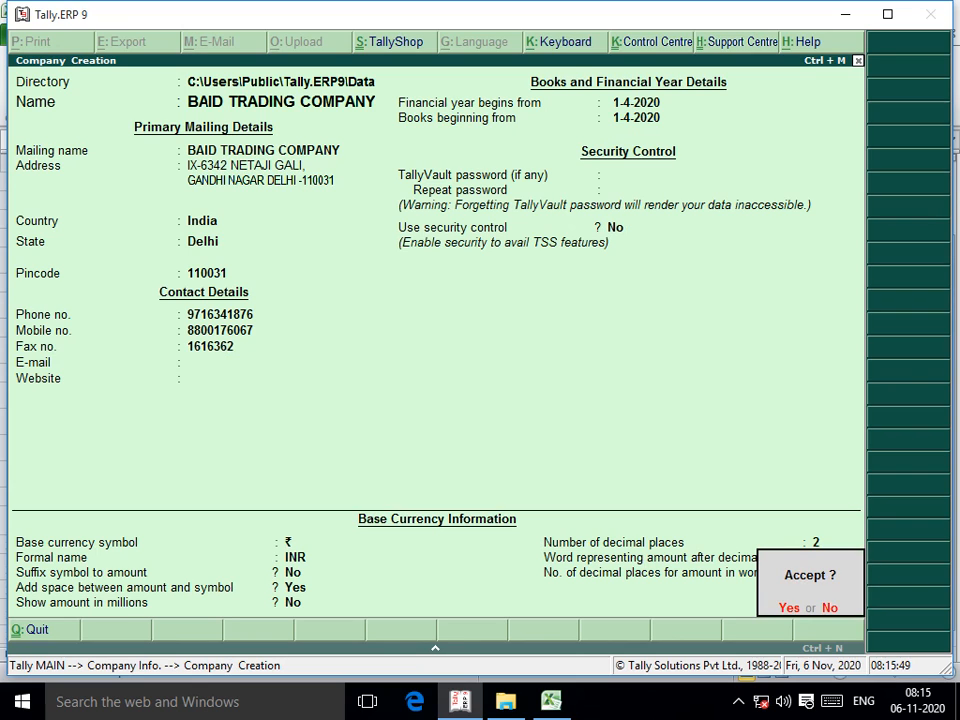
- Accept the form to create BAID TRADING COMPANY for period 1-4-2020 to 31-3-2021
{"action": "key", "text": "Return"}
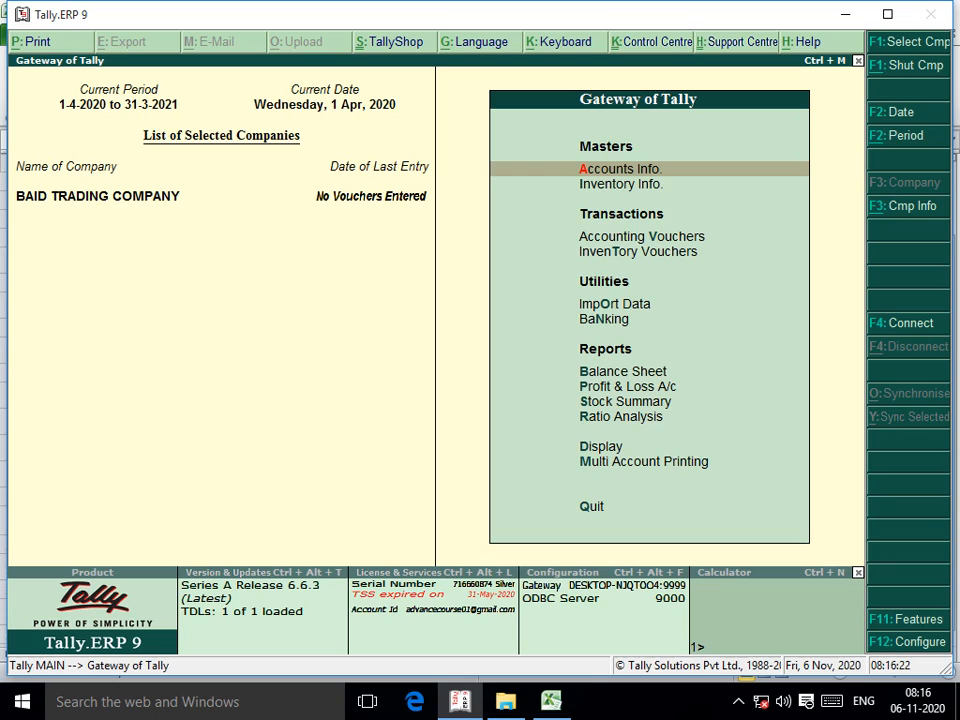
- Open the Statutory & Taxation screen from the F11 company features
{"action": "key", "text": "F11"}
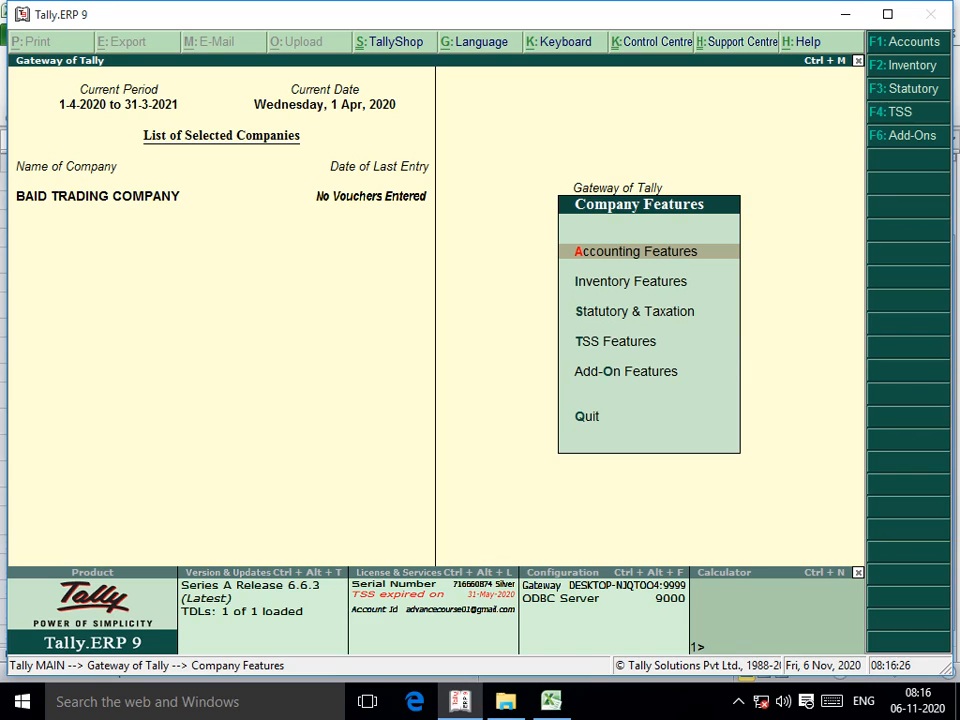
{"action": "key", "text": "Down"}
{"action": "key", "text": "Down"}
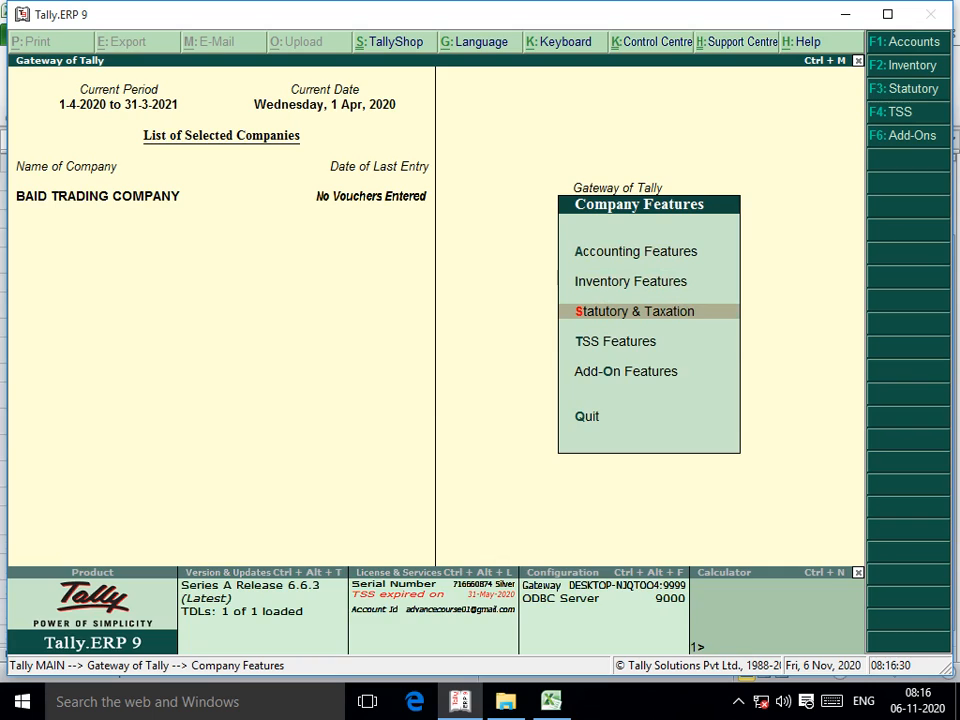
{"action": "key", "text": "Return"}
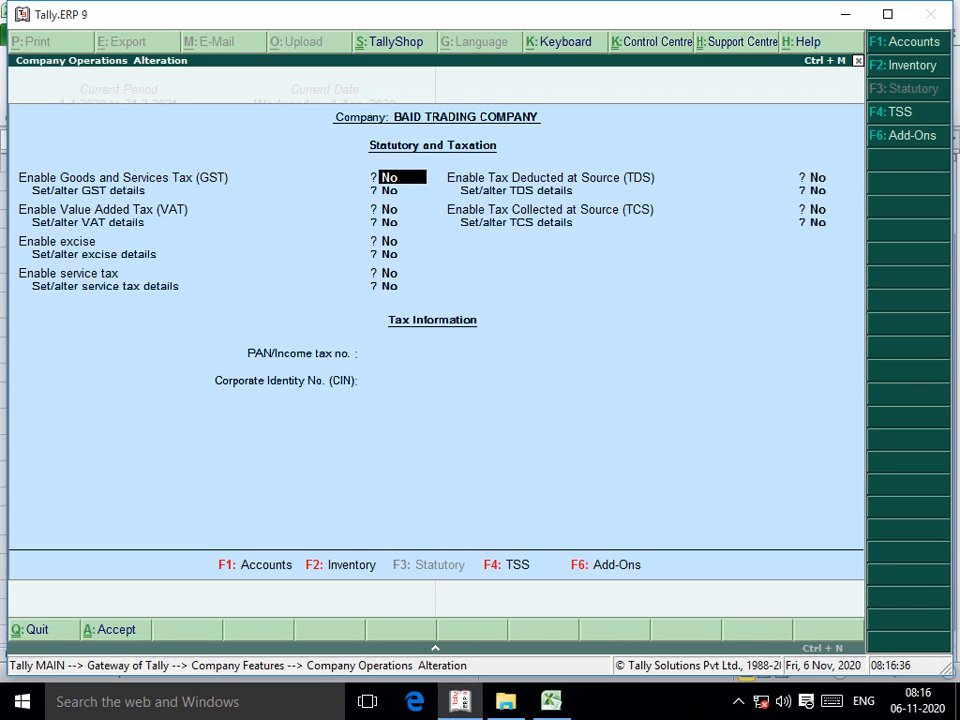
- Set Enable GST to Yes and Set/alter GST details to Yes
{"action": "key", "text": "Down"}
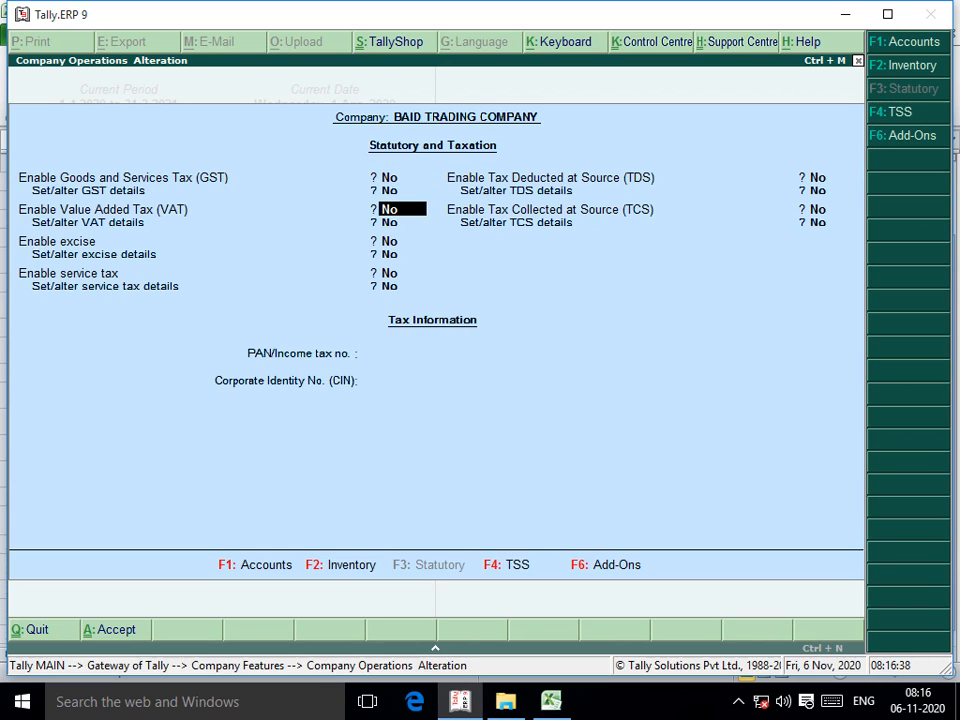
{"action": "key", "text": "Up"}
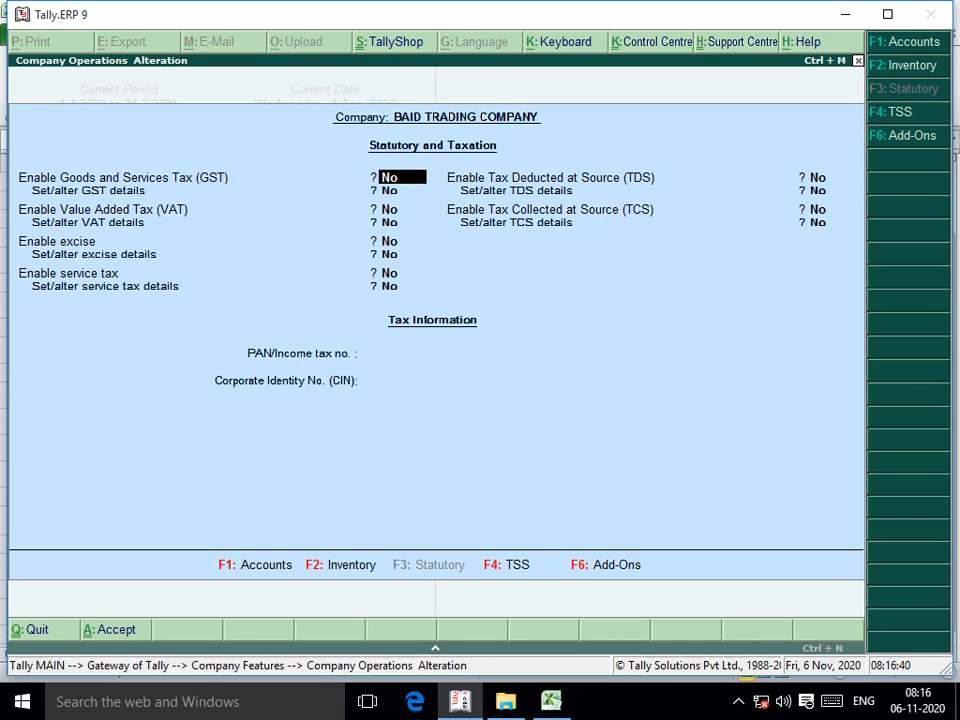
{"action": "type", "text": "y"}
{"action": "key", "text": "Return"}
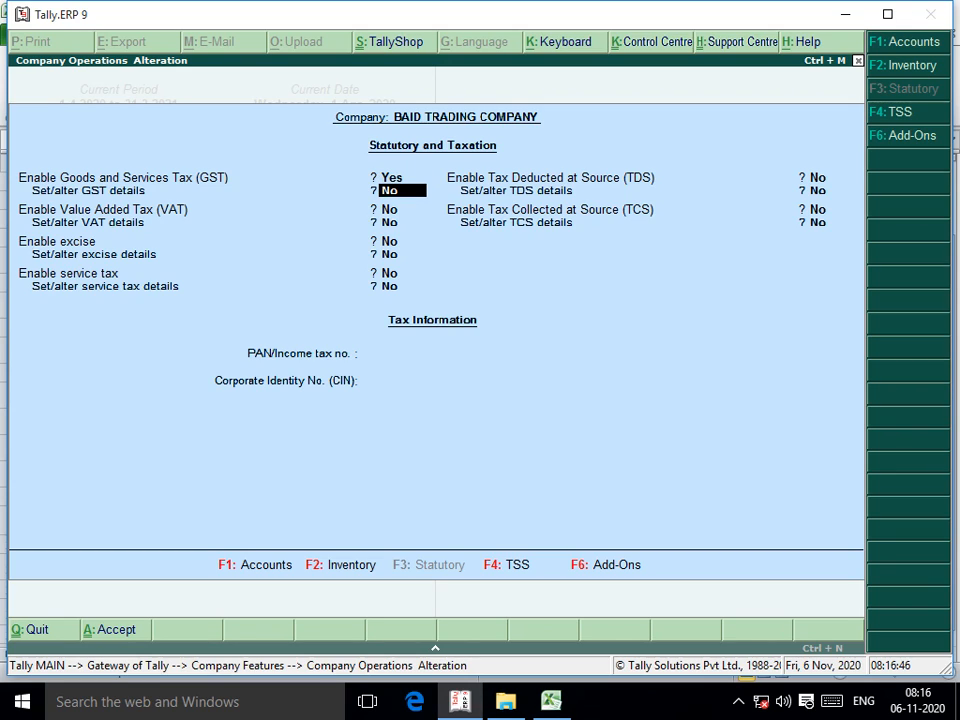
{"action": "type", "text": "y"}
{"action": "key", "text": "Return"}
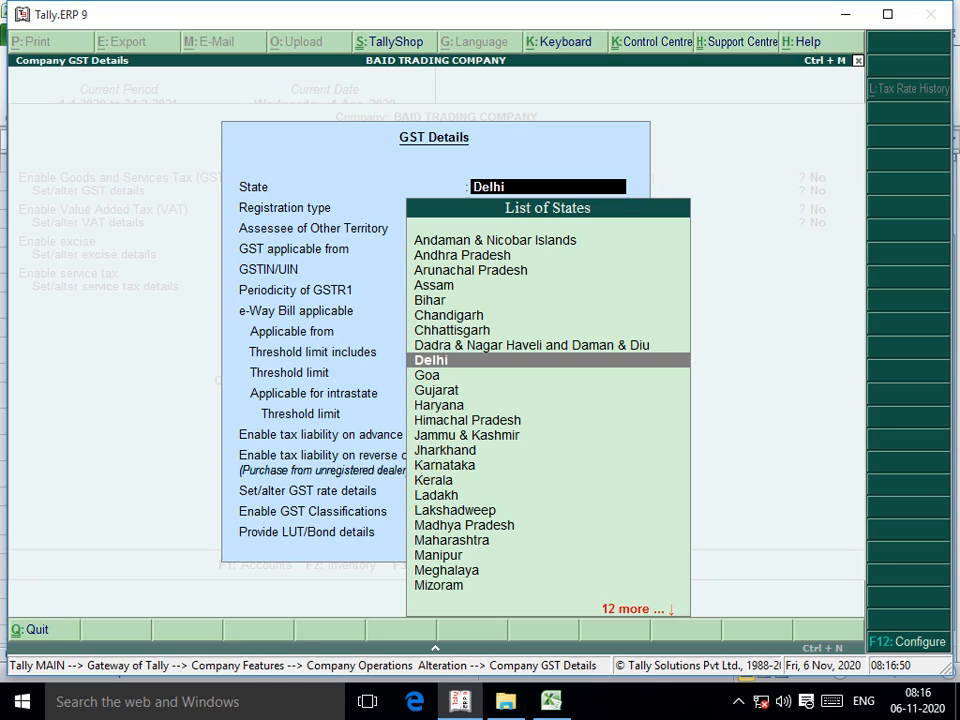
- Keep Delhi as the GST state and choose Regular as the registration type
{"action": "key", "text": "Return"}
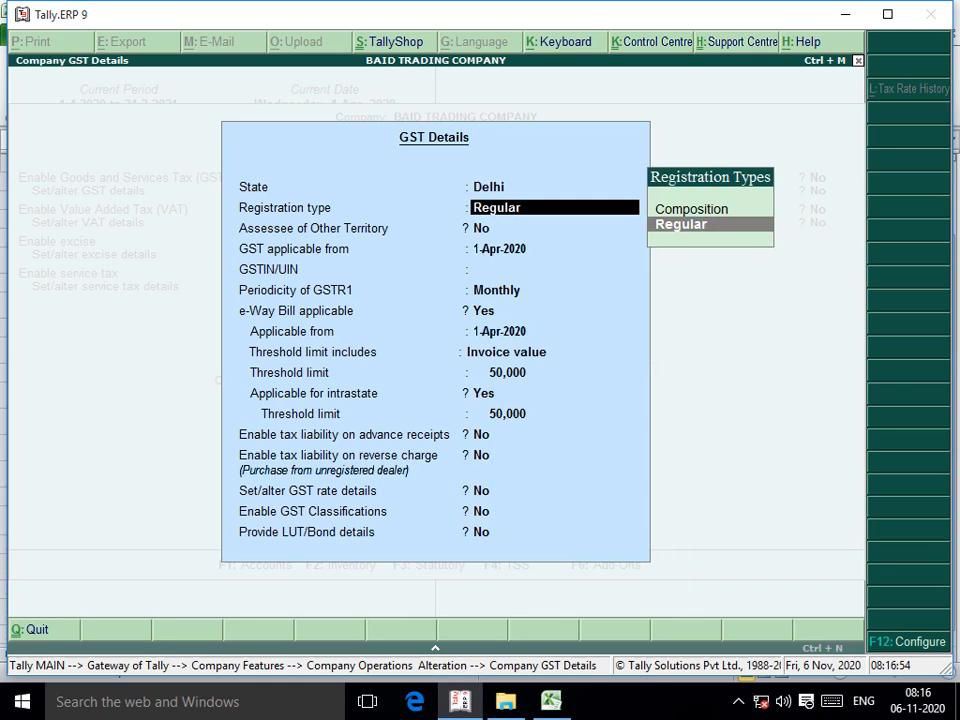
{"action": "key", "text": "Up"}
{"action": "key", "text": "Down"}
{"action": "key", "text": "Up"}
{"action": "key", "text": "Down"}
{"action": "key", "text": "Return"}
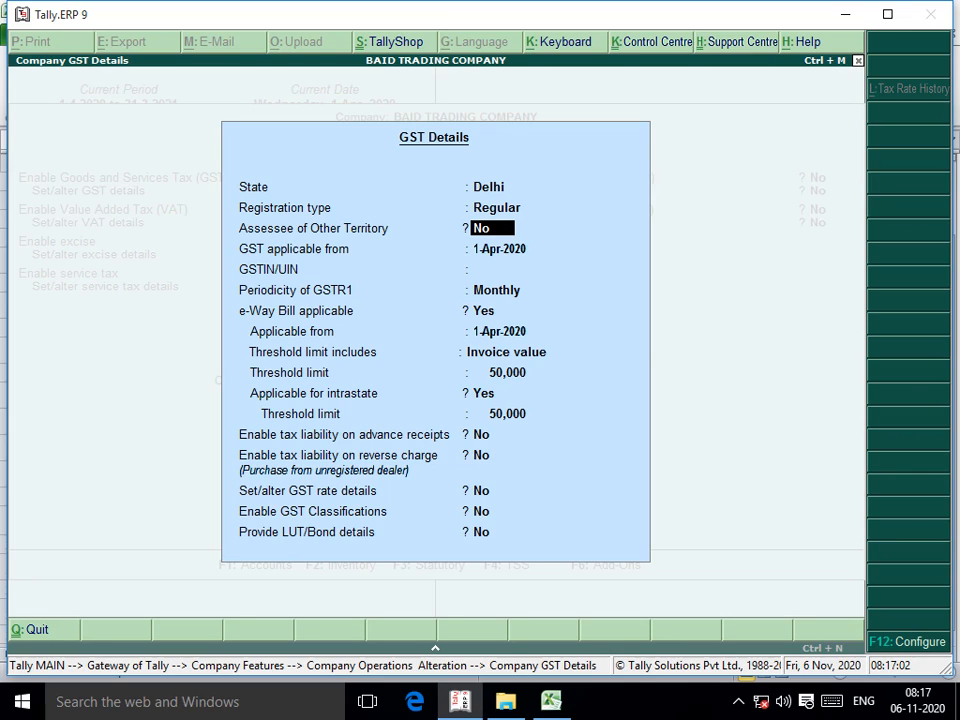
- Set Assessee of Other Territory to No and keep 1-Apr-2020 as the GST applicable date
{"action": "key", "text": "y"}
{"action": "key", "text": "BackSpace"}
{"action": "key", "text": "n"}
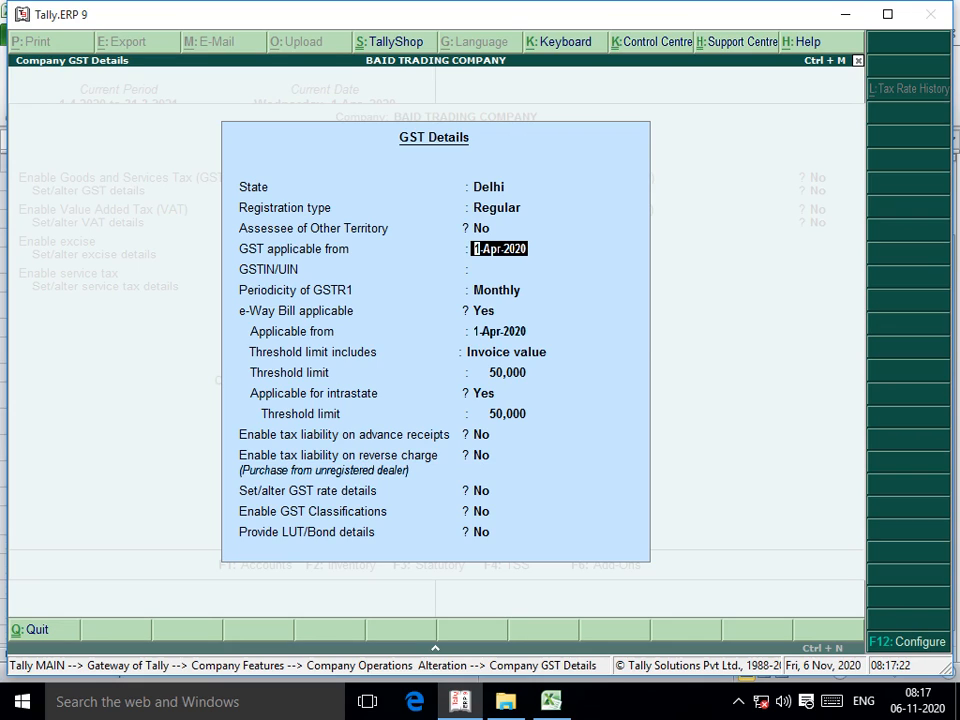
{"action": "key", "text": "Return"}
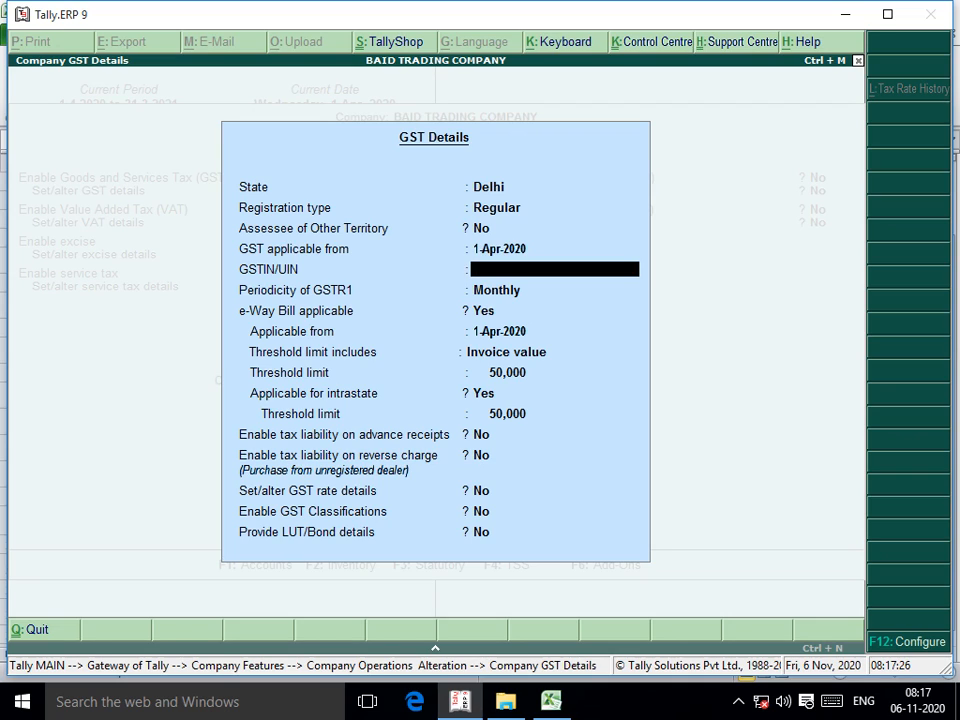
{"action": "key", "text": "alt+Tab"}
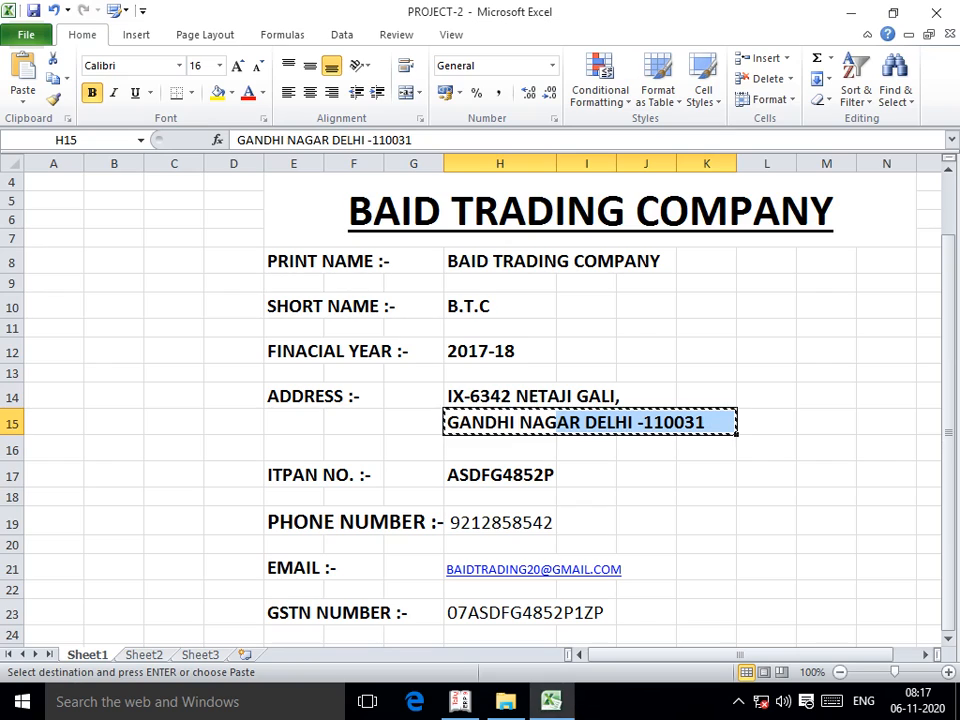
- Copy the GSTN from Excel cells H23:I23 into Tally's GSTIN/UIN field and dismiss the verify warning
{"action": "key", "text": "Return"}
{"action": "key", "text": "Return"}
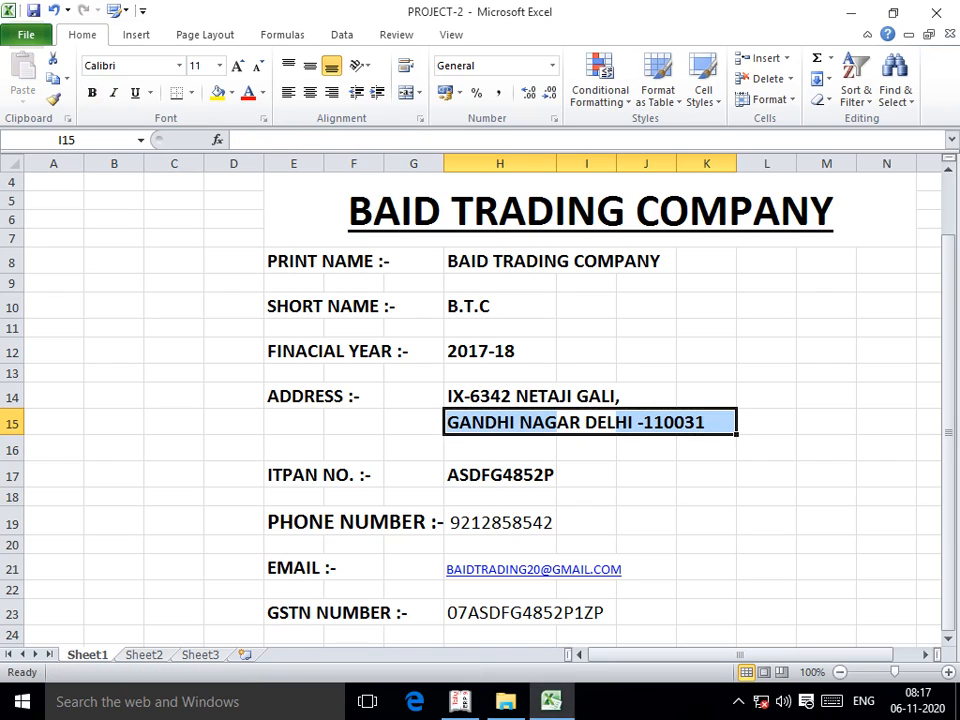
{"action": "key", "text": "Return"}
{"action": "key", "text": "Return"}
{"action": "key", "text": "Return"}
{"action": "key", "text": "Down"}
{"action": "key", "text": "Down"}
{"action": "key", "text": "Down"}
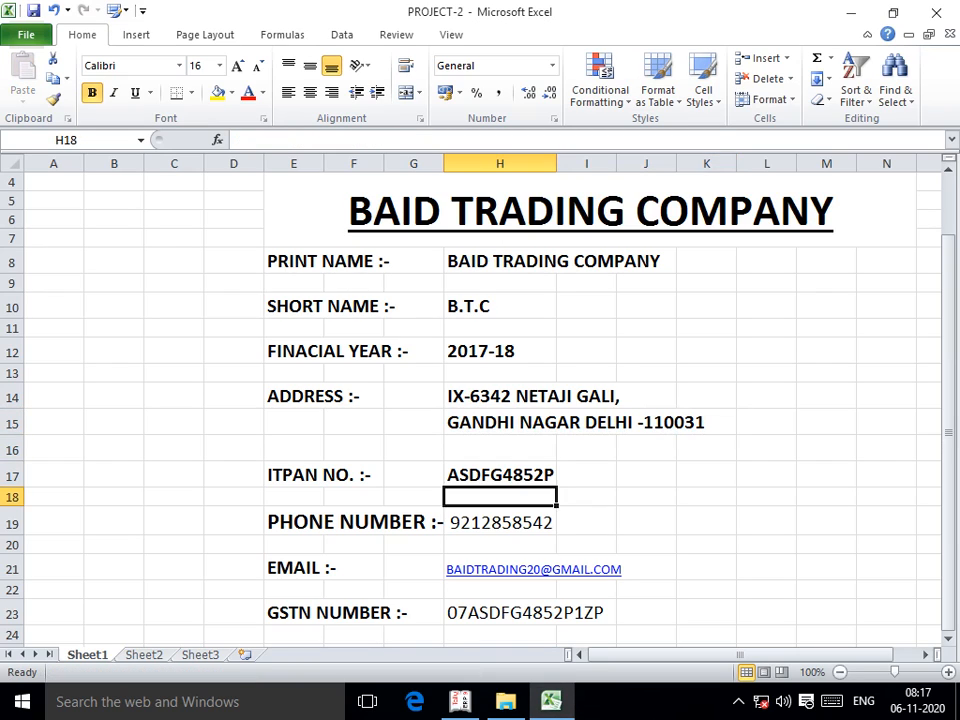
{"action": "key", "text": "Down"}
{"action": "key", "text": "Down"}
{"action": "key", "text": "Down"}
{"action": "key", "text": "Down"}
{"action": "key", "text": "Down"}
{"action": "left_click_drag", "start_coordinate": [557, 612], "coordinate": [592, 613]}
{"action": "key", "text": "ctrl+c"}
{"action": "key", "text": "alt+Tab"}
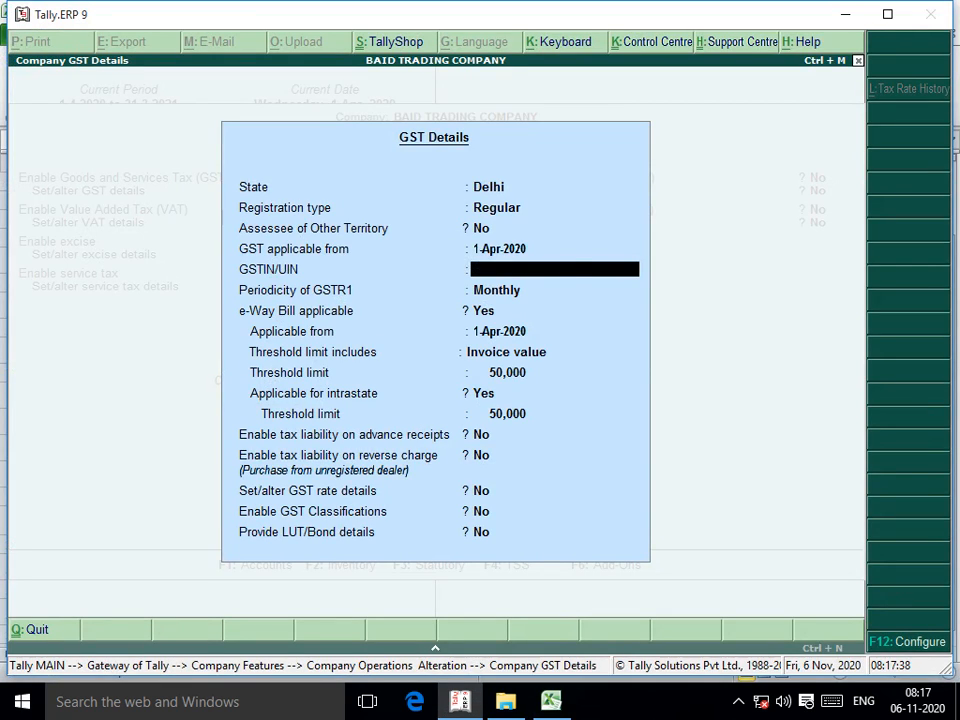
{"action": "key", "text": "ctrl+alt+v"}
{"action": "key", "text": "Return"}
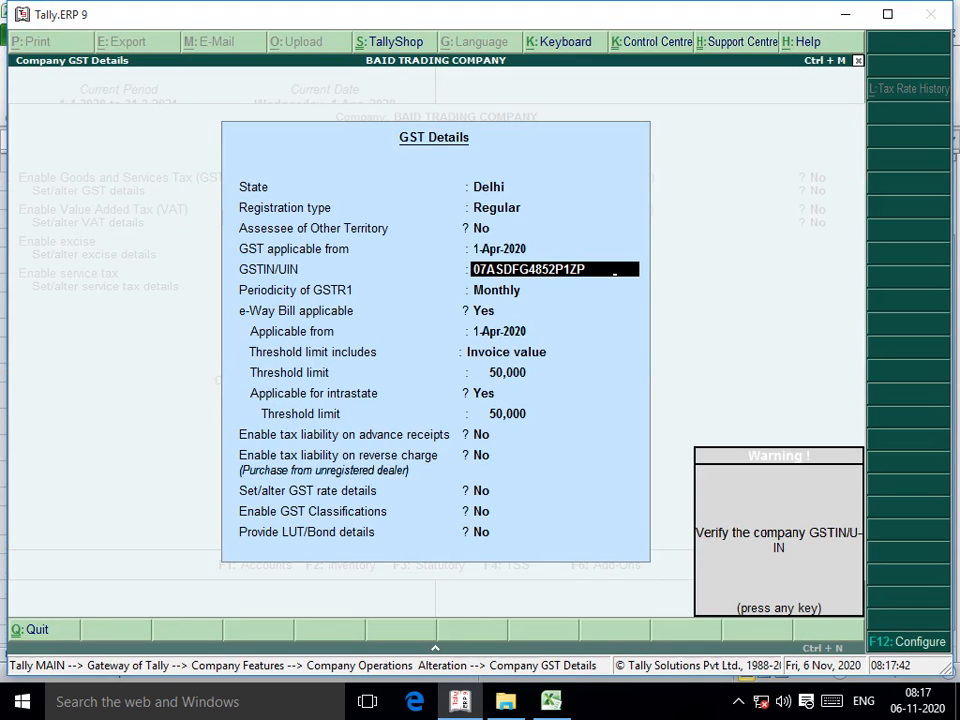
{"action": "key", "text": "Return"}
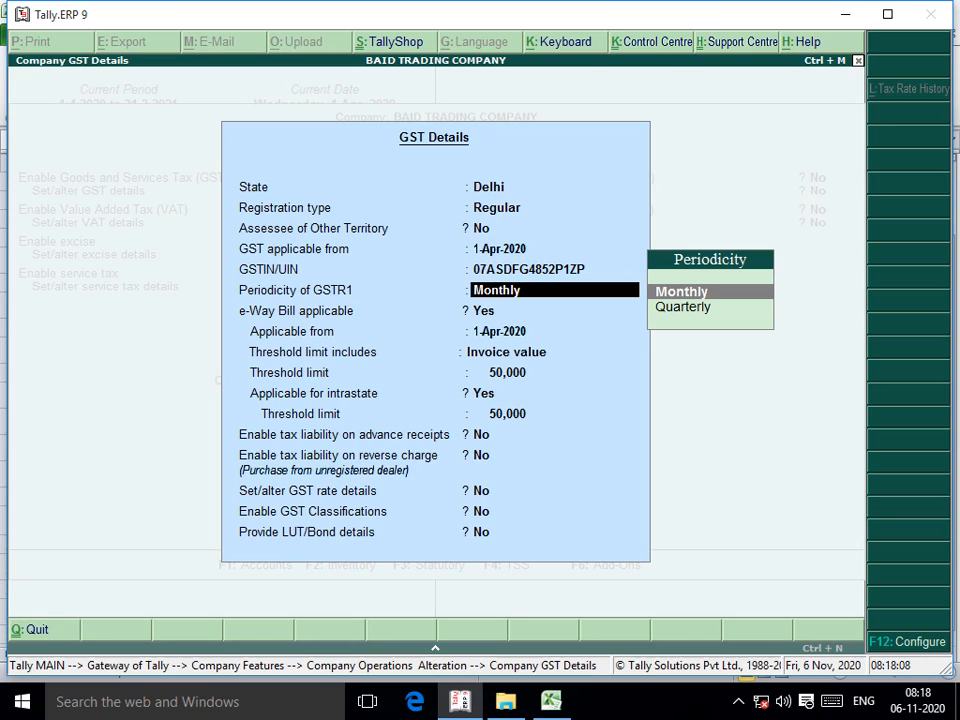
- Keep GSTR1 Monthly and e-Way Bill from 1-Apr-2020 with an Invoice value threshold of 50,000
{"action": "type", "text": "mo"}
{"action": "key", "text": "Return"}
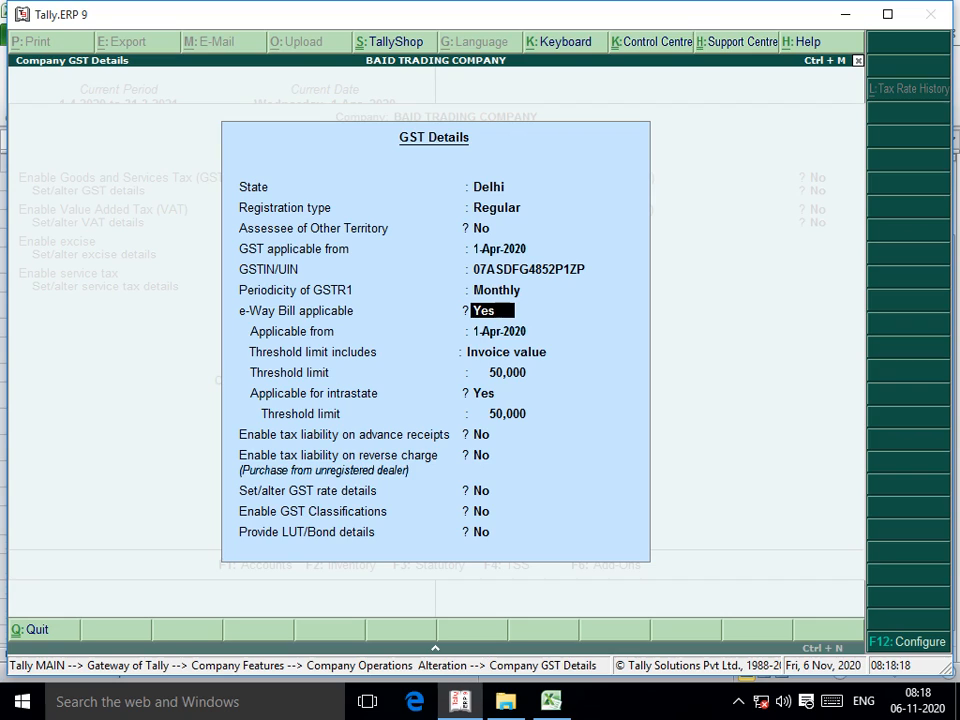
{"action": "key", "text": "Return"}
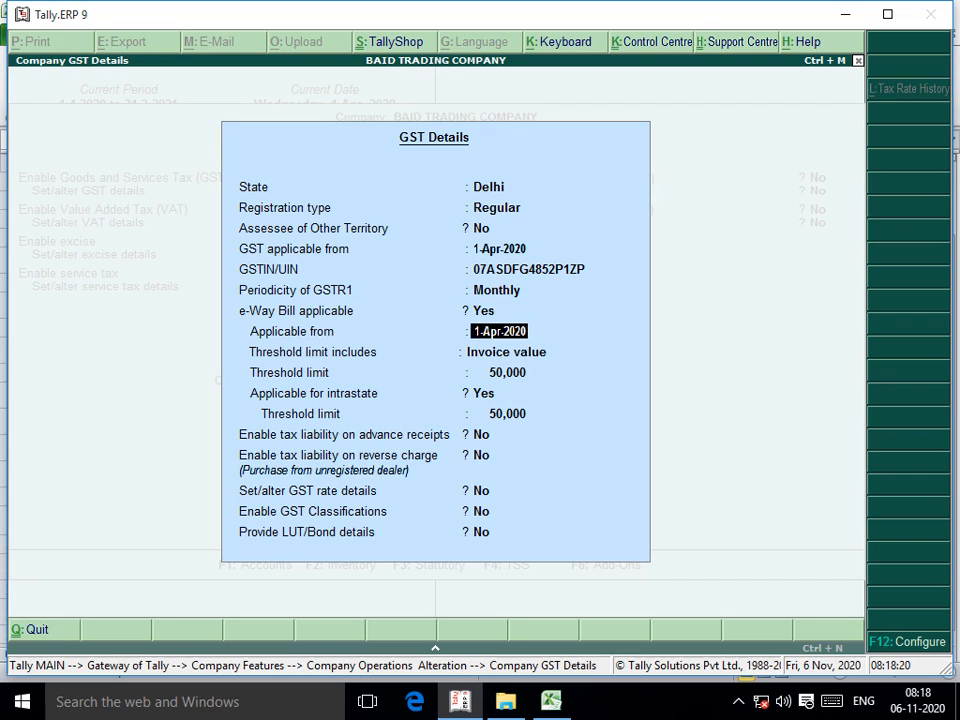
{"action": "key", "text": "Return"}
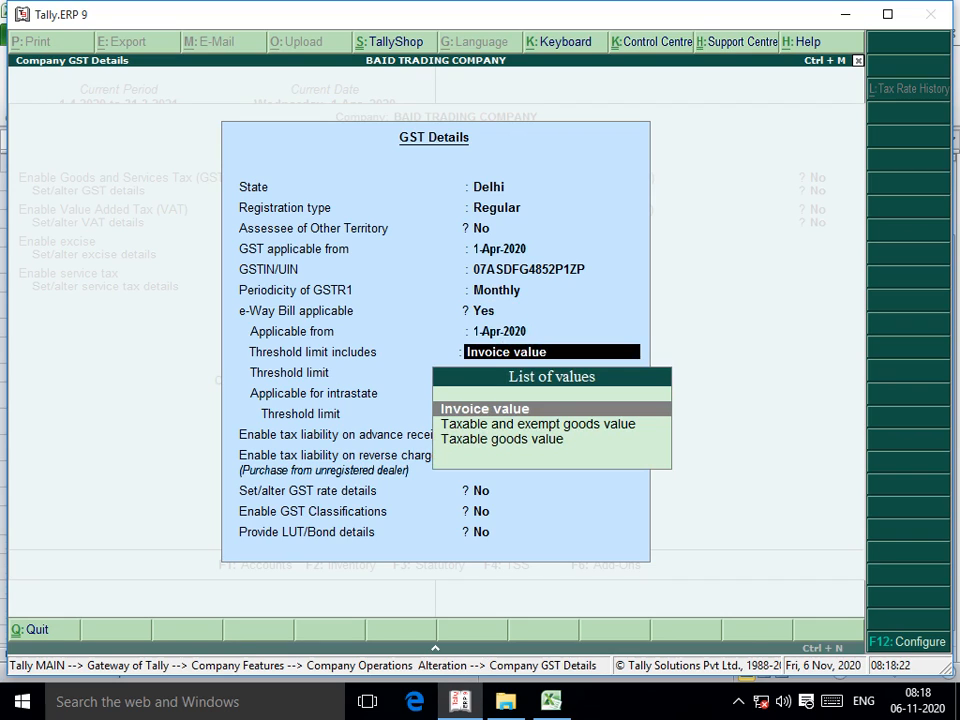
{"action": "key", "text": "Return"}
{"action": "key", "text": "Up"}
{"action": "key", "text": "Down"}
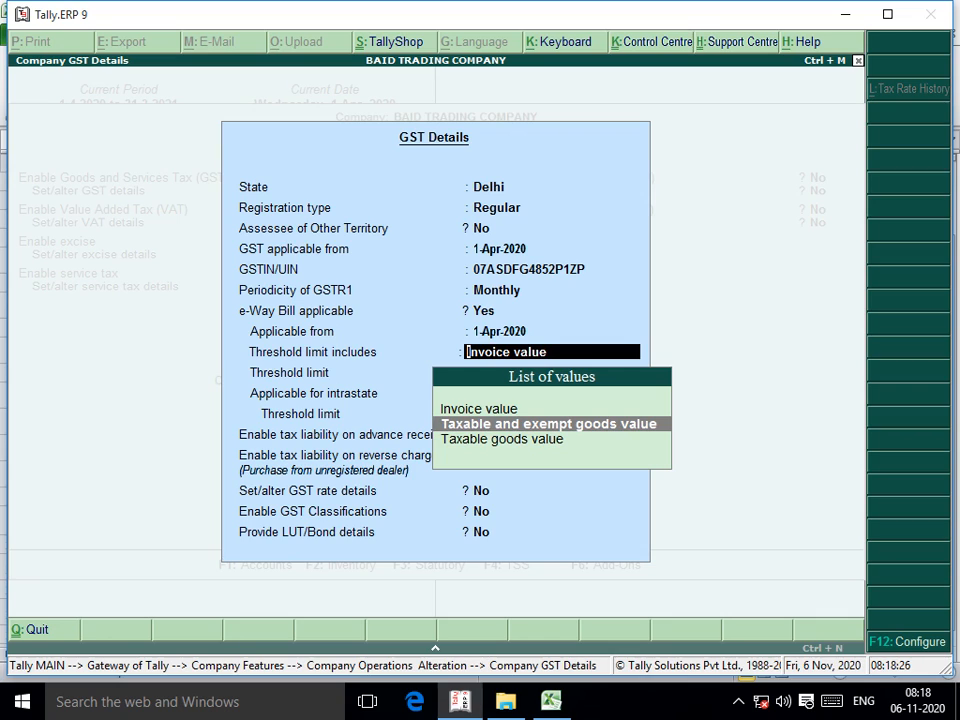
{"action": "key", "text": "Down"}
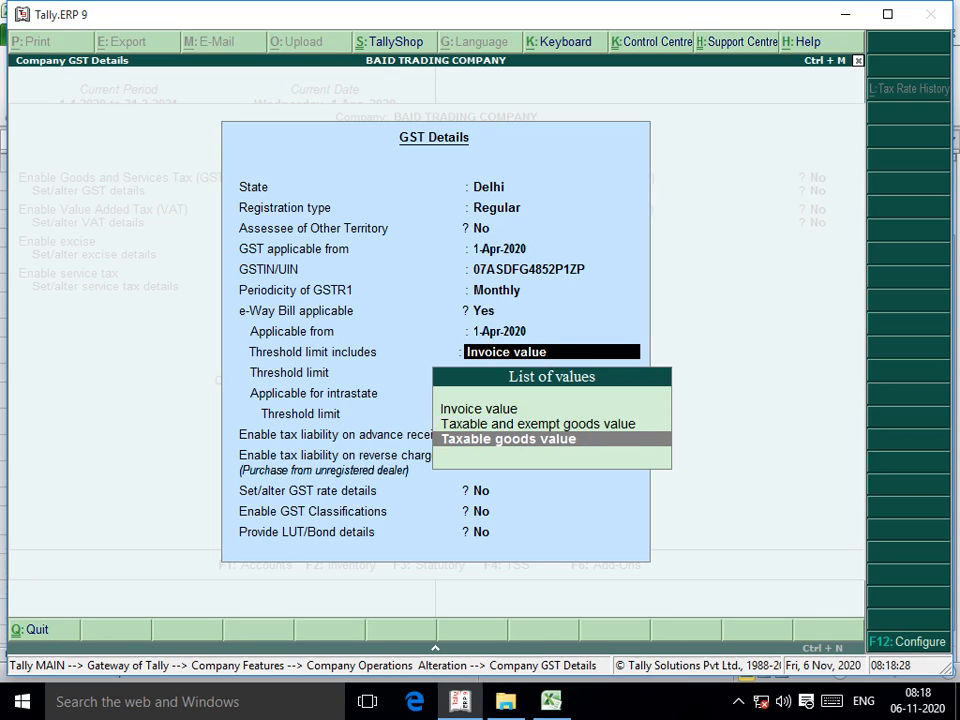
{"action": "key", "text": "Up"}
{"action": "key", "text": "Up"}
{"action": "key", "text": "Return"}
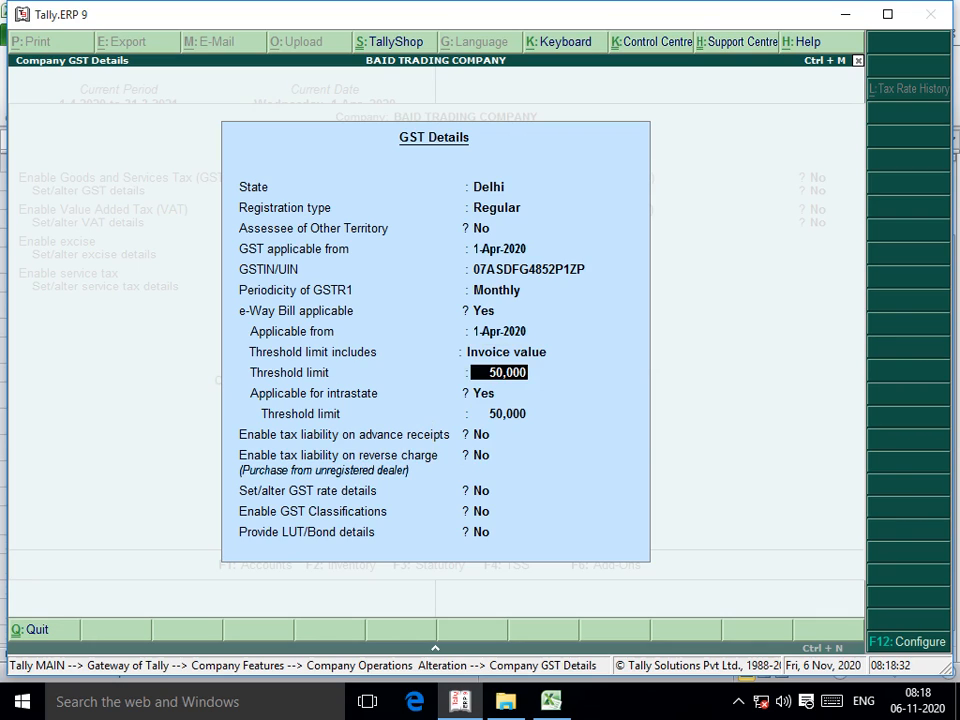
{"action": "key", "text": "Return"}
{"action": "key", "text": "Return"}
{"action": "key", "text": "Return"}
{"action": "key", "text": "Return"}
{"action": "key", "text": "Return"}
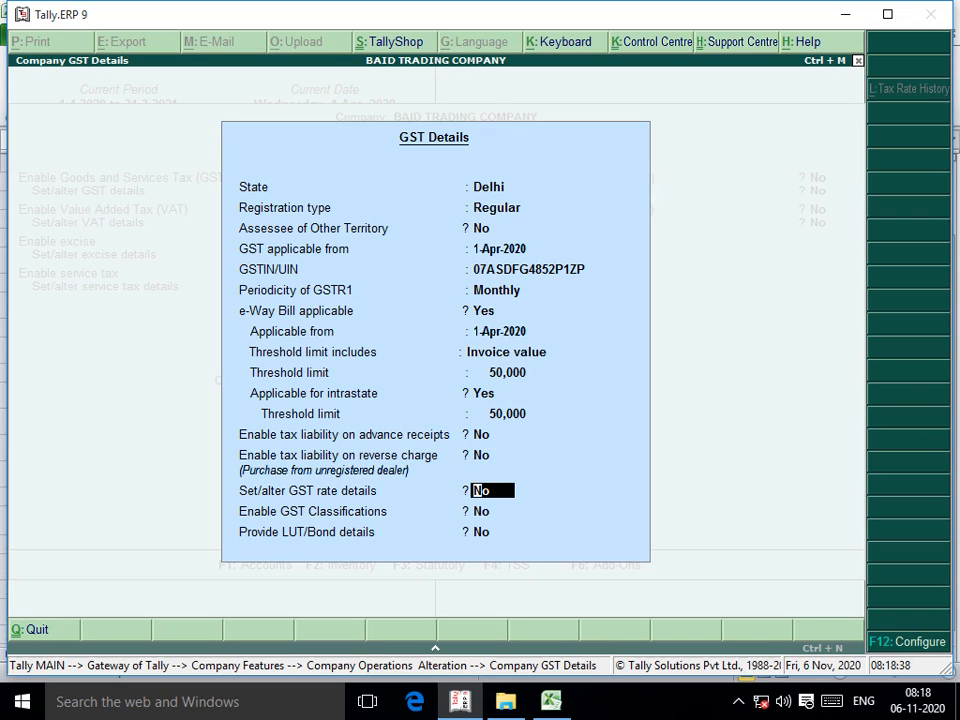
- Enable tax liability on advance receipts and on reverse charge
{"action": "key", "text": "Up"}
{"action": "key", "text": "Up"}
{"action": "type", "text": "y"}
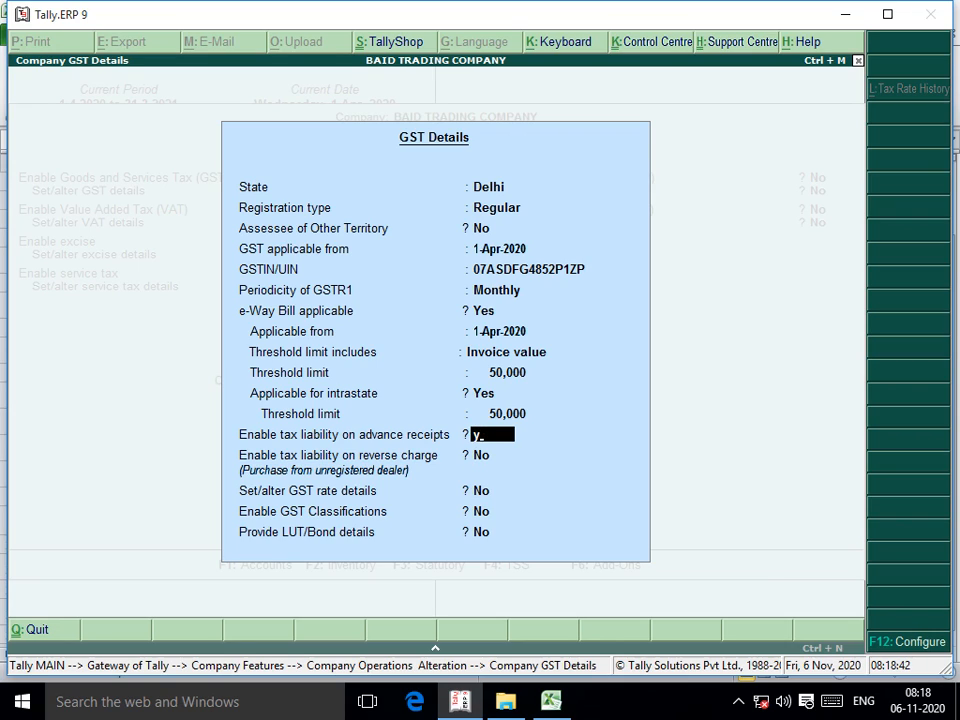
{"action": "key", "text": "Return"}
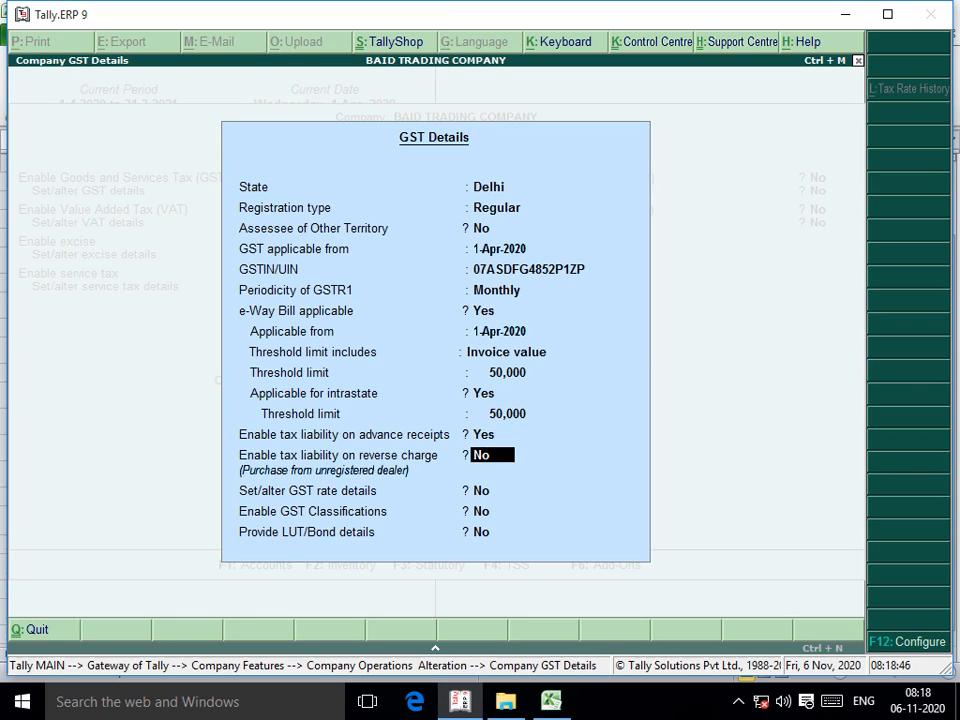
{"action": "type", "text": "y"}
{"action": "key", "text": "Return"}
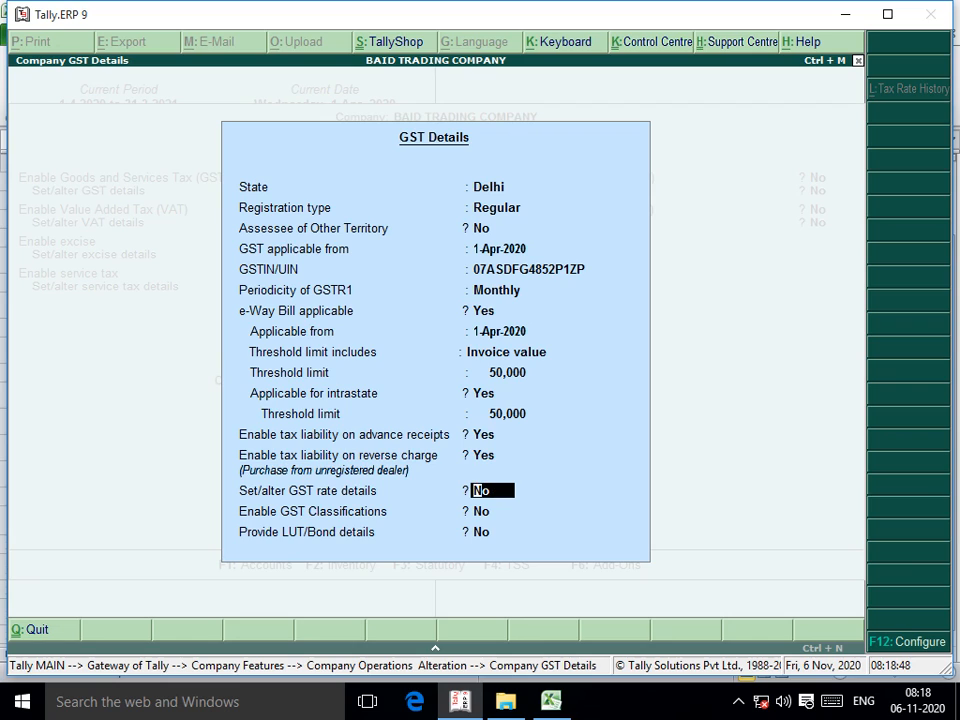
- Open the company GST rate details, try Taxable and Nil Rated taxability, then quit that sub-screen
{"action": "type", "text": "y"}
{"action": "key", "text": "Return"}
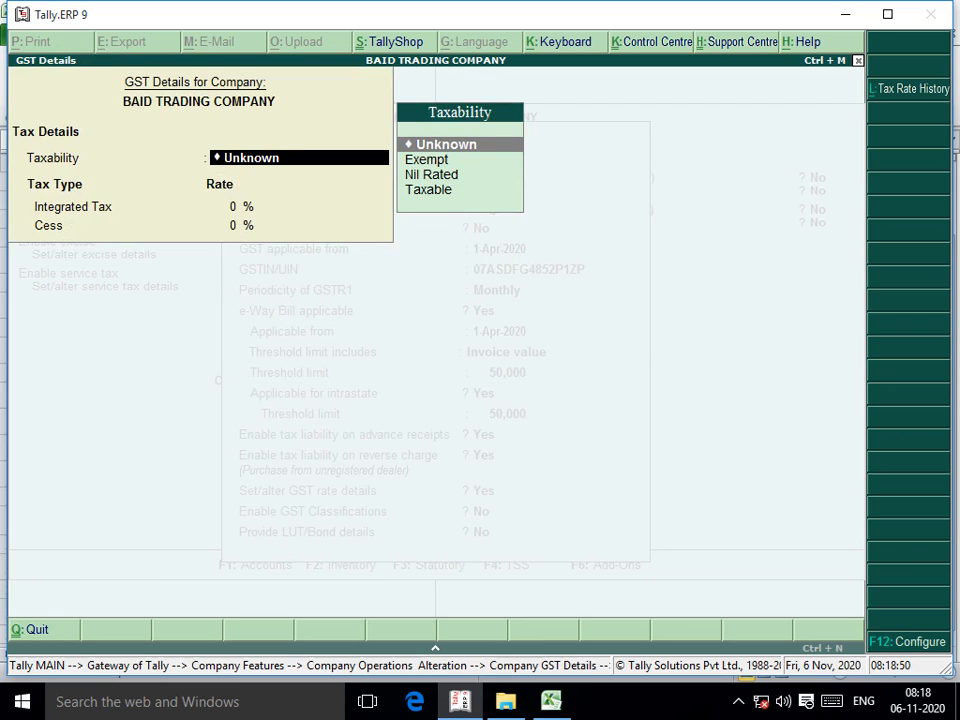
{"action": "key", "text": "Down"}
{"action": "key", "text": "Down"}
{"action": "key", "text": "Down"}
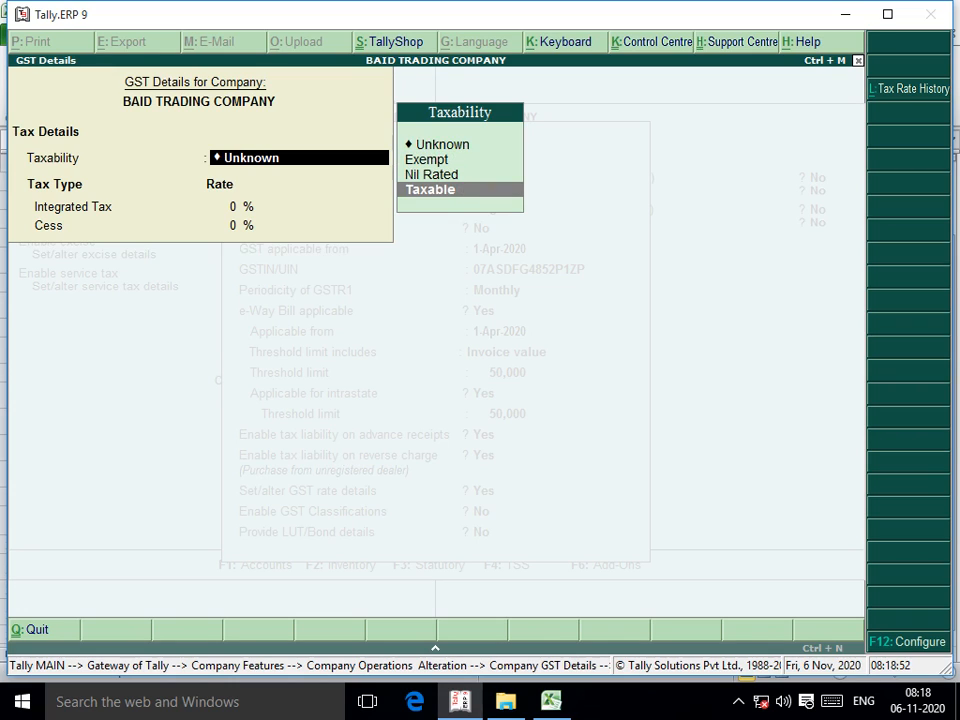
{"action": "key", "text": "Return"}
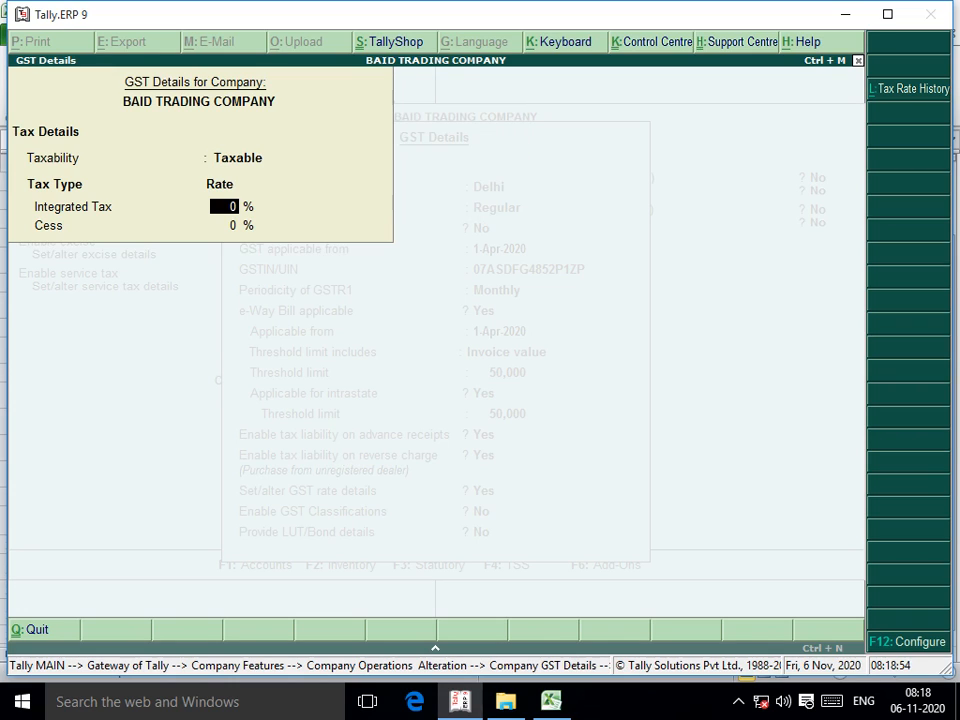
{"action": "key", "text": "BackSpace"}
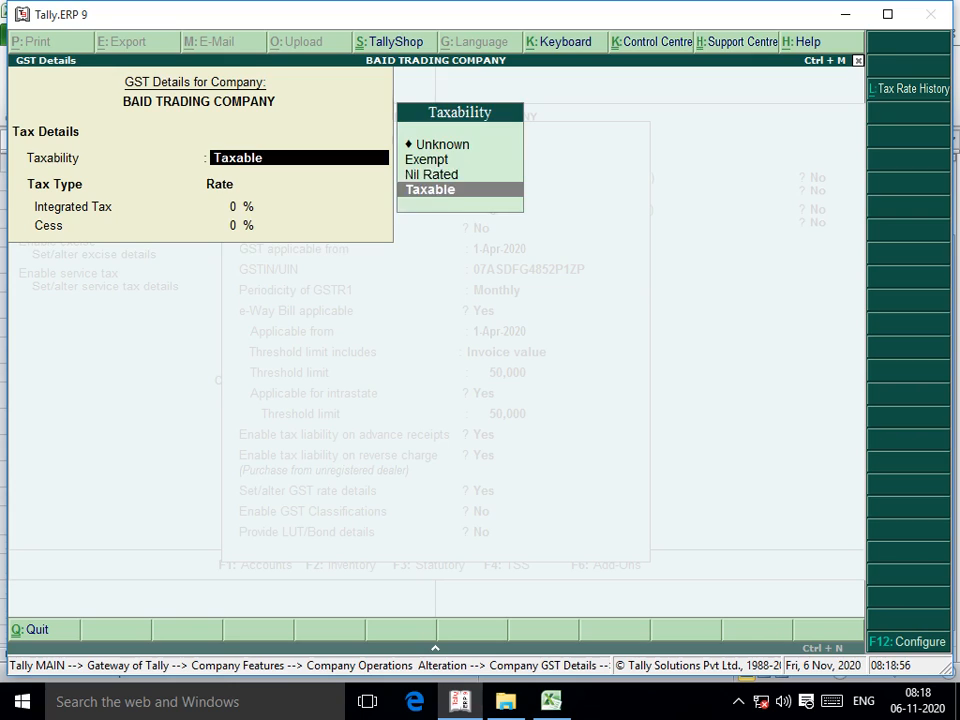
{"action": "key", "text": "Up"}
{"action": "key", "text": "Down"}
{"action": "key", "text": "Up"}
{"action": "key", "text": "Return"}
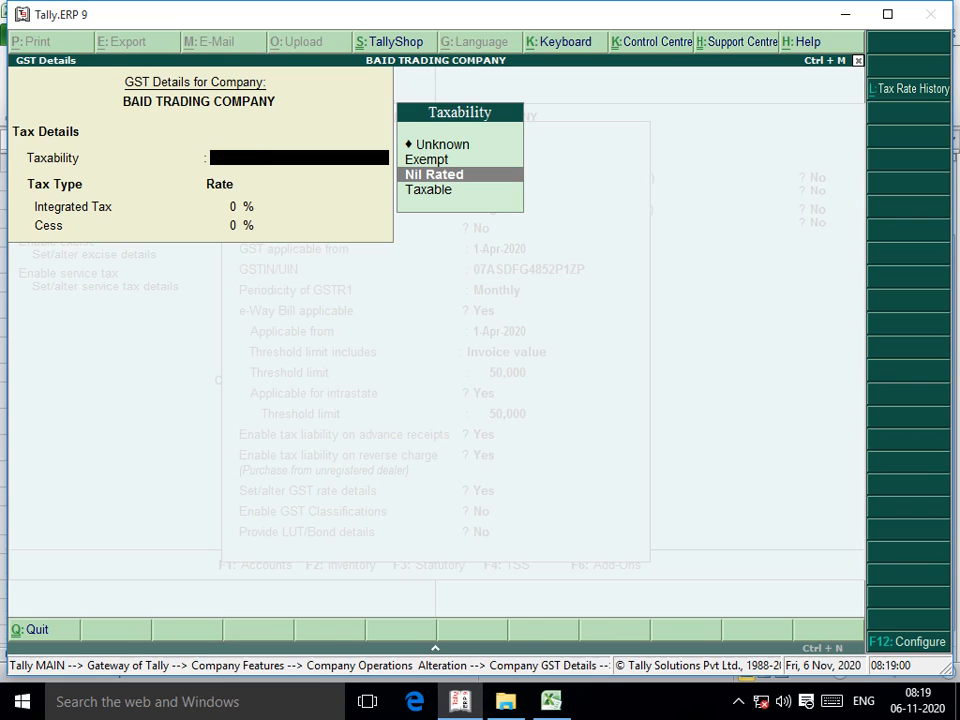
{"action": "key", "text": "Escape"}
{"action": "key", "text": "Return"}
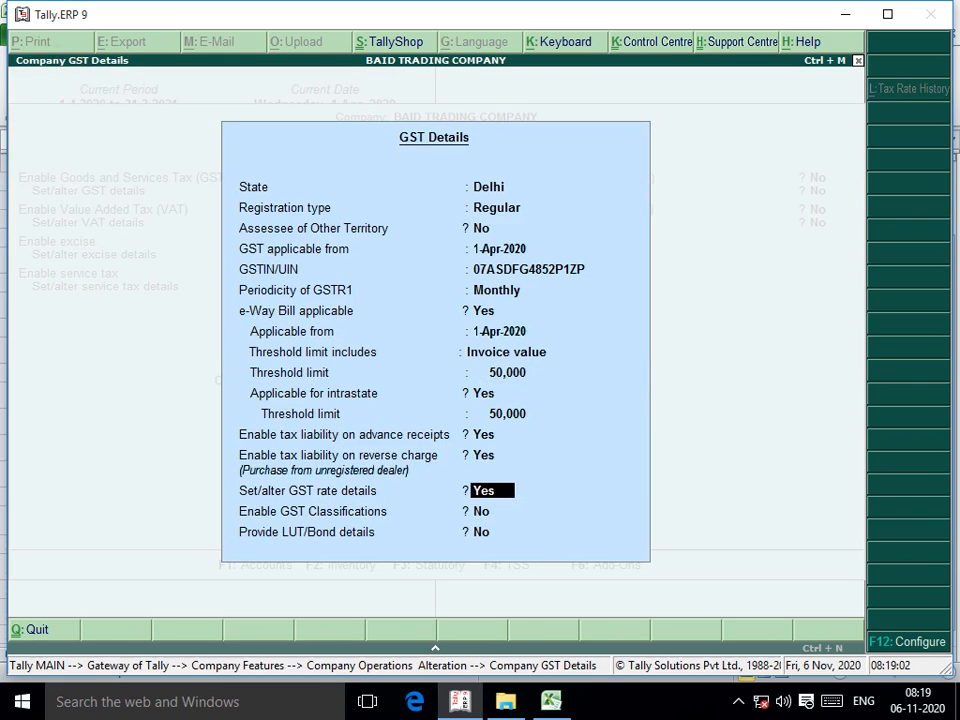
- Set 'Set/alter GST rate details' and GST classifications to No and accept the GST details
{"action": "type", "text": "n"}
{"action": "key", "text": "Return"}
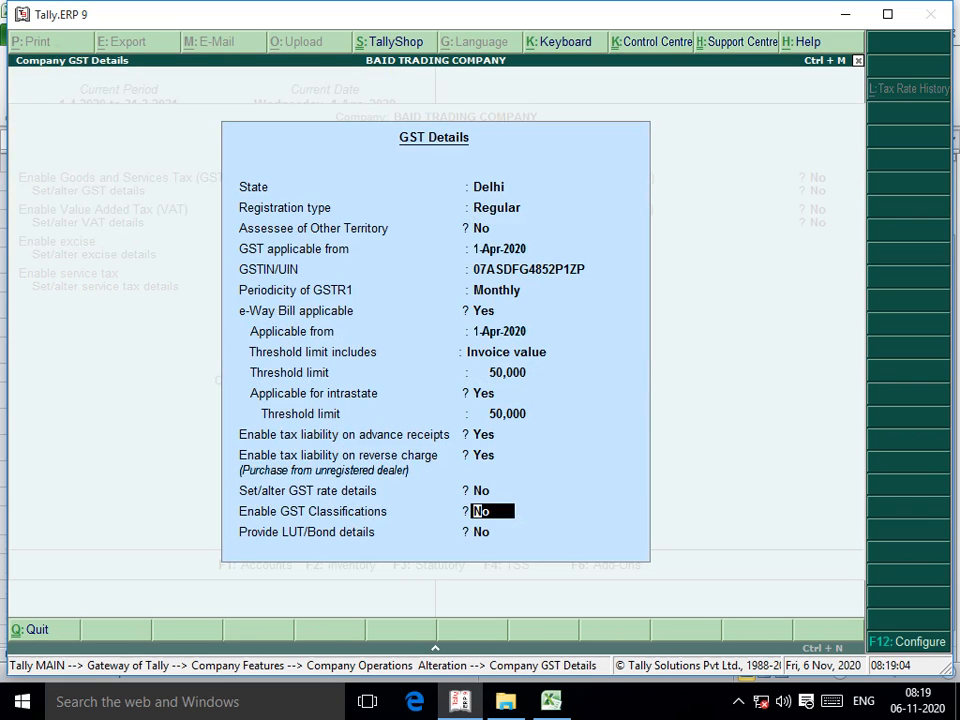
{"action": "type", "text": "y"}
{"action": "key", "text": "Return"}
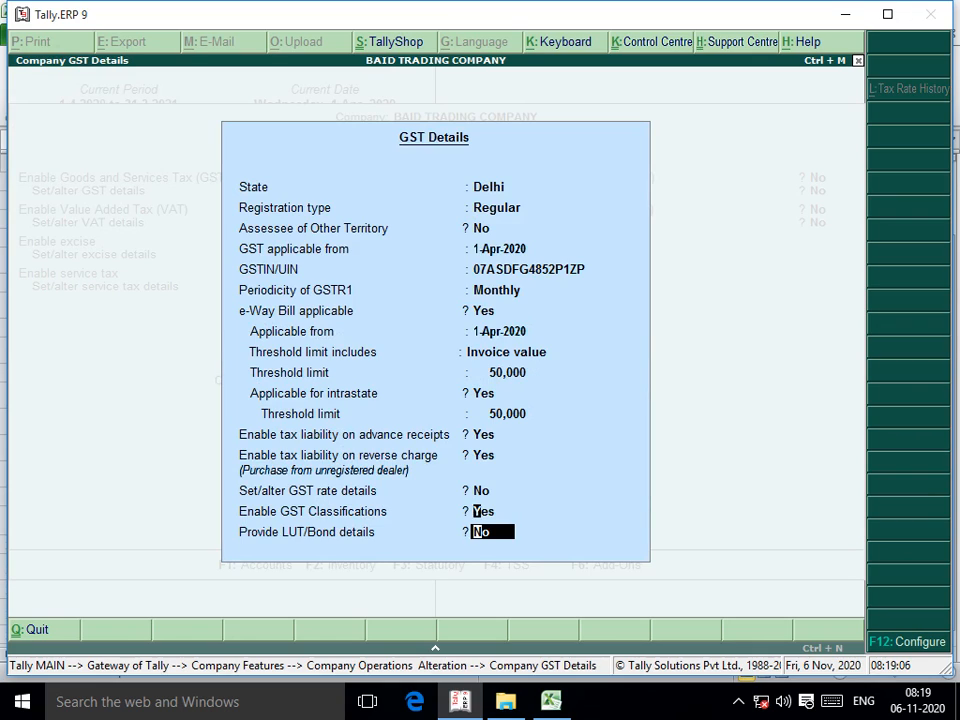
{"action": "key", "text": "Up"}
{"action": "key", "text": "Return"}
{"action": "key", "text": "Up"}
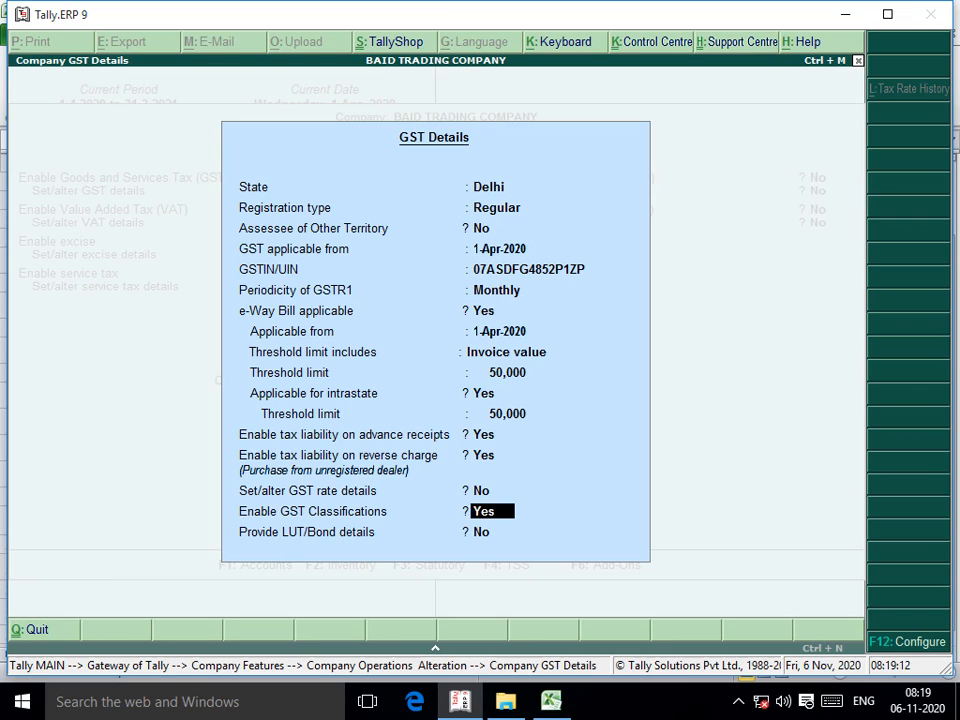
{"action": "key", "text": "Up"}
{"action": "key", "text": "Down"}
{"action": "key", "text": "n"}
{"action": "key", "text": "Return"}
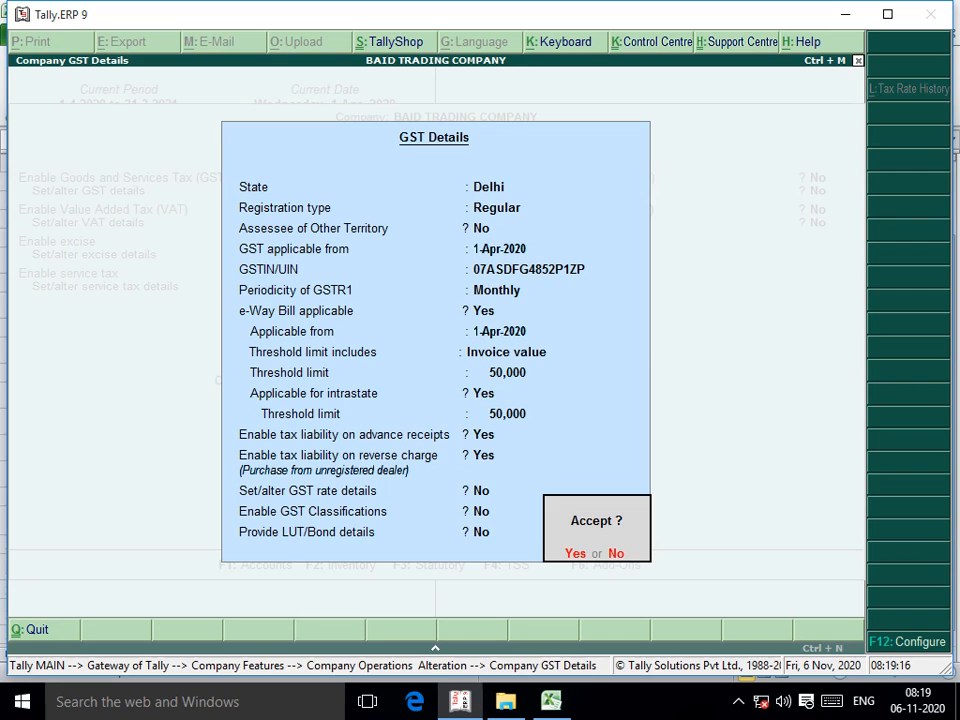
{"action": "key", "text": "Return"}
{"action": "key", "text": "Return"}
{"action": "key", "text": "Return"}
{"action": "key", "text": "Return"}
{"action": "key", "text": "Return"}
{"action": "key", "text": "Return"}
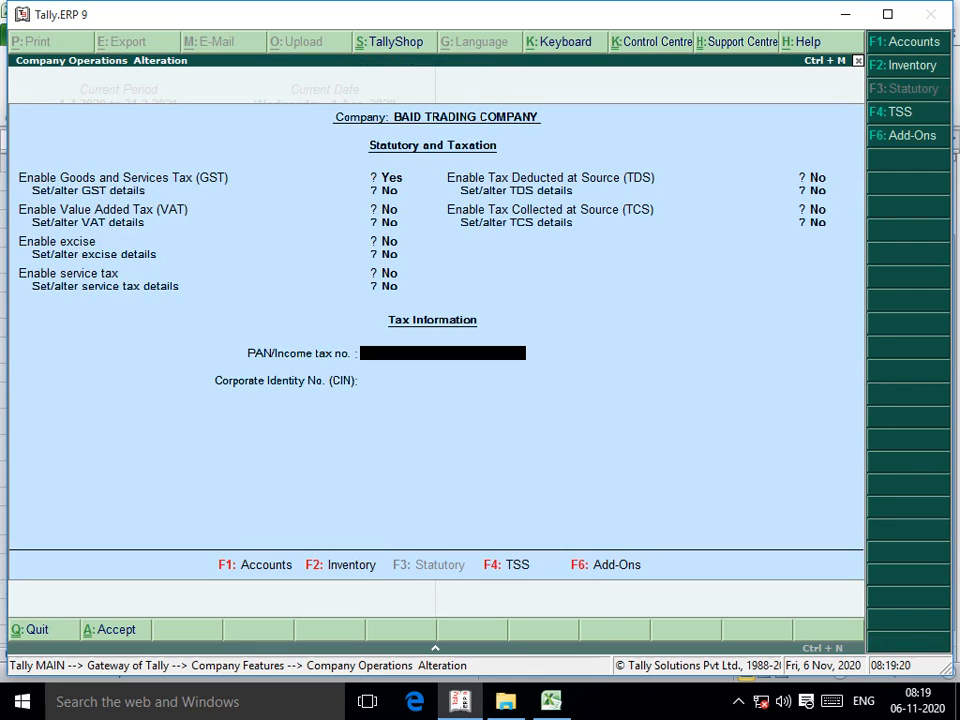
- Copy the PAN from Excel cell H17 into PAN/Income tax no., skip CIN, and save
{"action": "key", "text": "alt+Tab"}
{"action": "key", "text": "Up"}
{"action": "key", "text": "Up"}
{"action": "key", "text": "Up"}
{"action": "key", "text": "Up"}
{"action": "key", "text": "Up"}
{"action": "key", "text": "Up"}
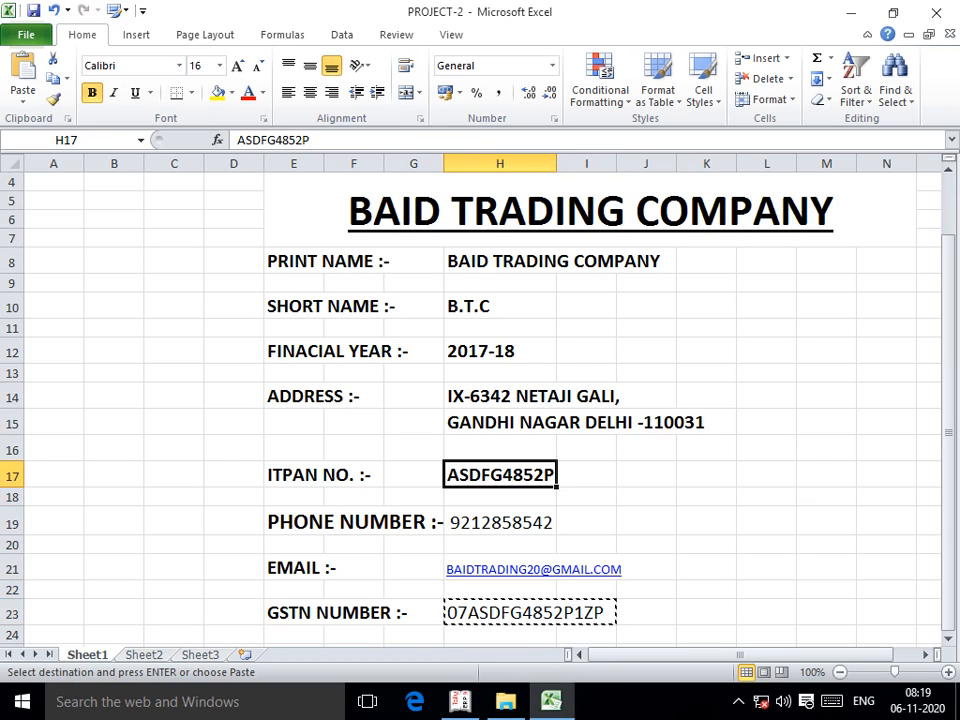
{"action": "key", "text": "ctrl+c"}
{"action": "key", "text": "alt+Tab"}
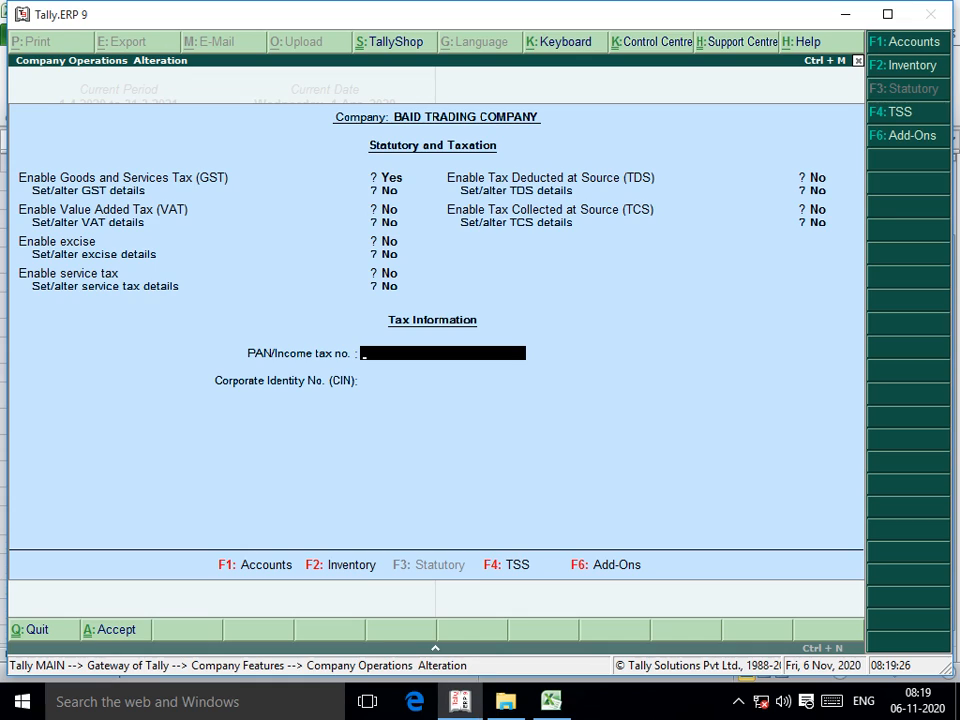
{"action": "key", "text": "ctrl+alt+v"}
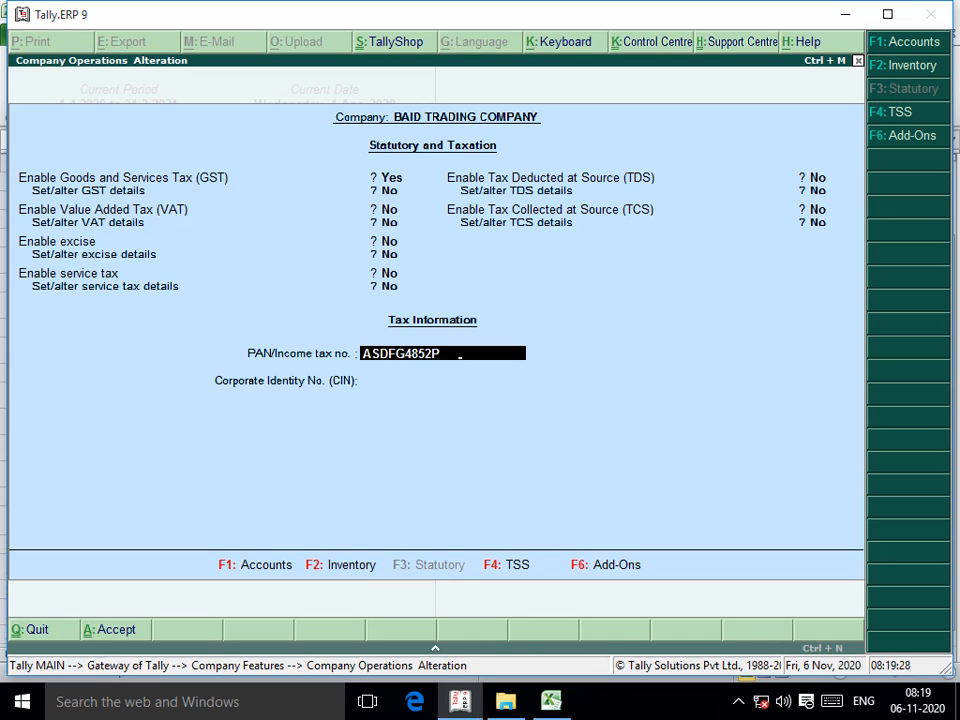
{"action": "key", "text": "Return"}
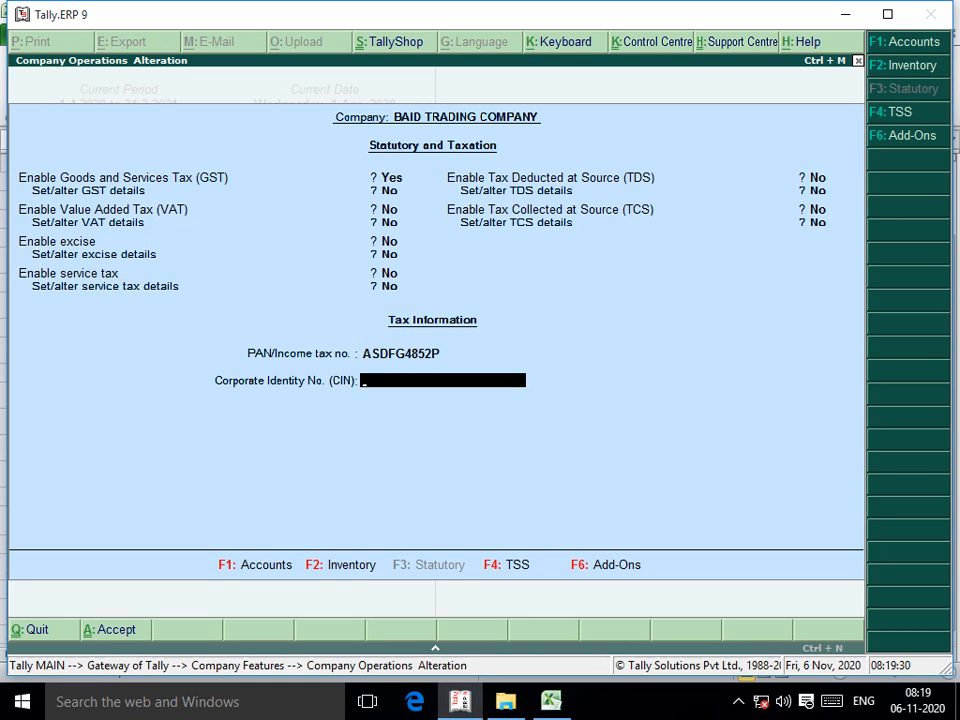
{"action": "key", "text": "Return"}
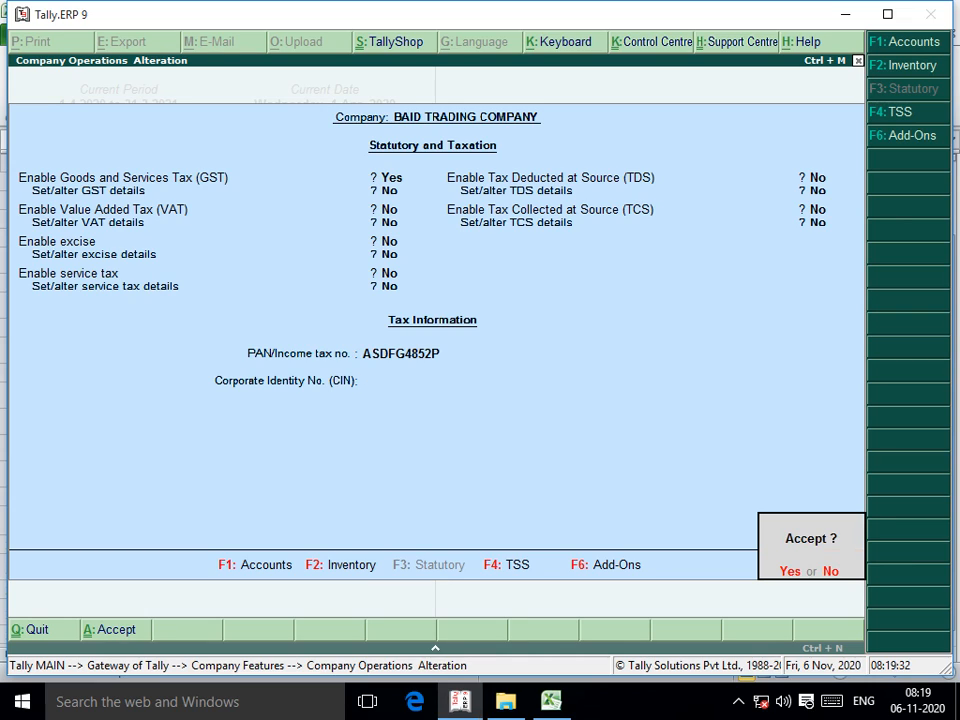
{"action": "key", "text": "Return"}
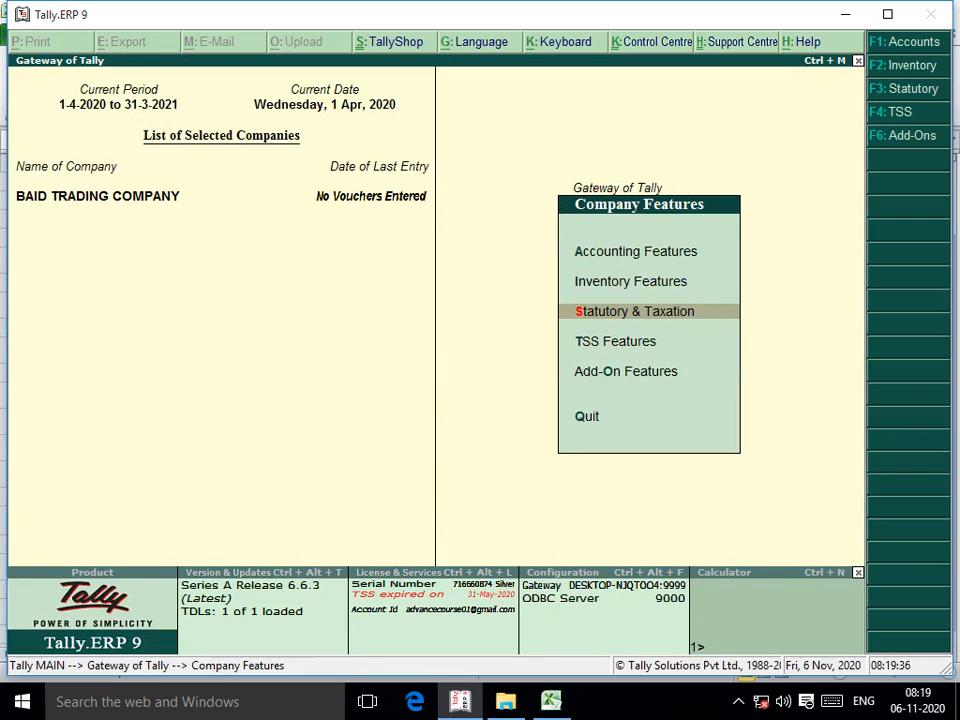
- Return to the Gateway of Tally and open Accounts Info
{"action": "key", "text": "Up"}
{"action": "key", "text": "Up"}
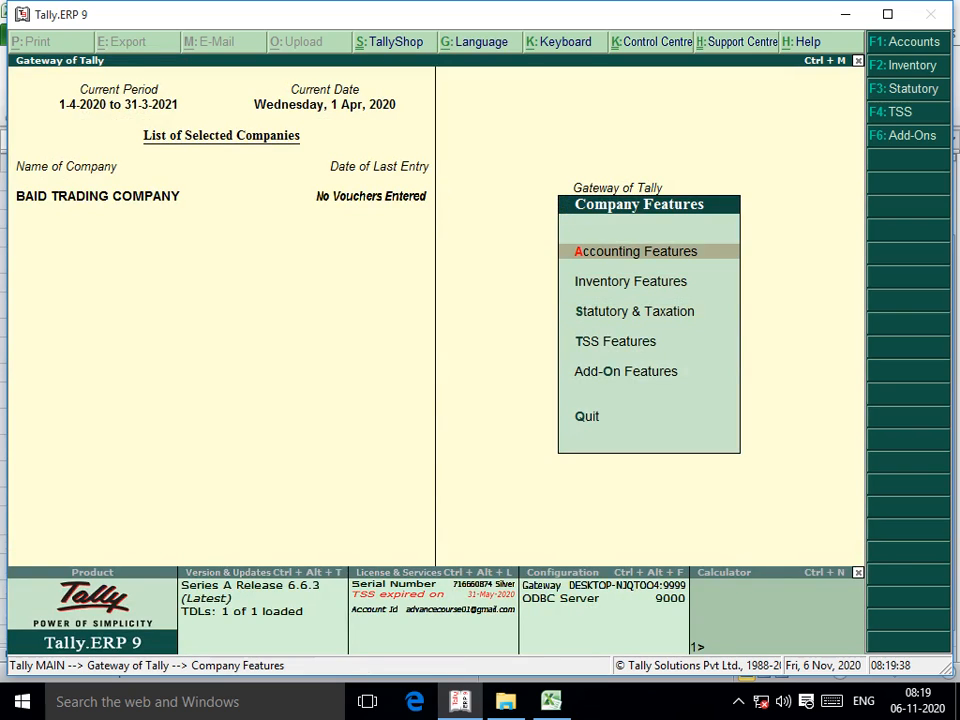
{"action": "key", "text": "Escape"}
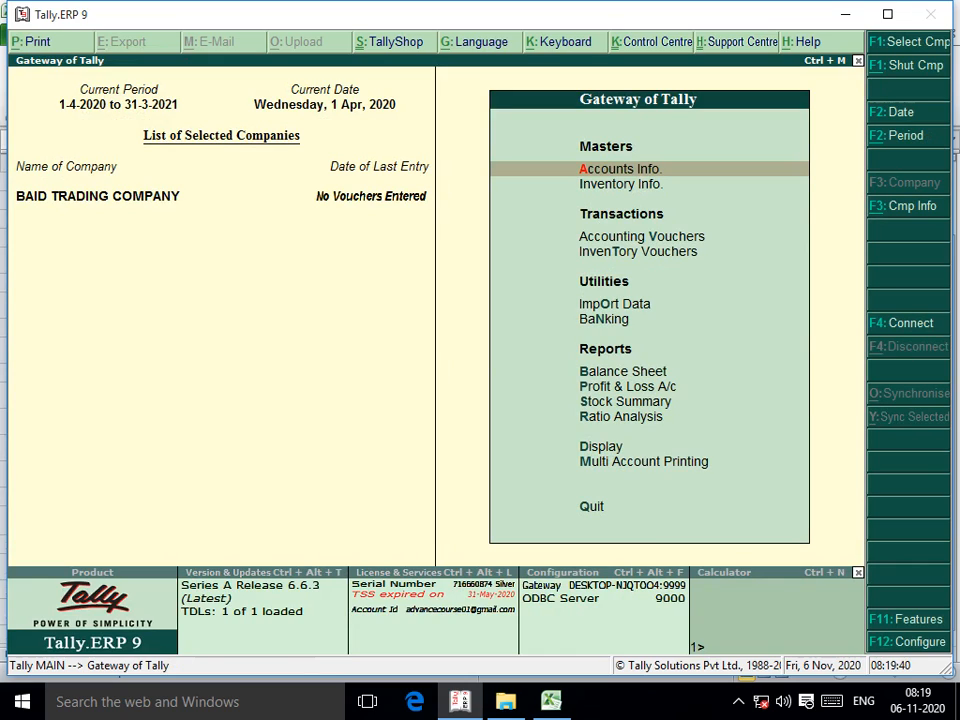
{"action": "key", "text": "Down"}
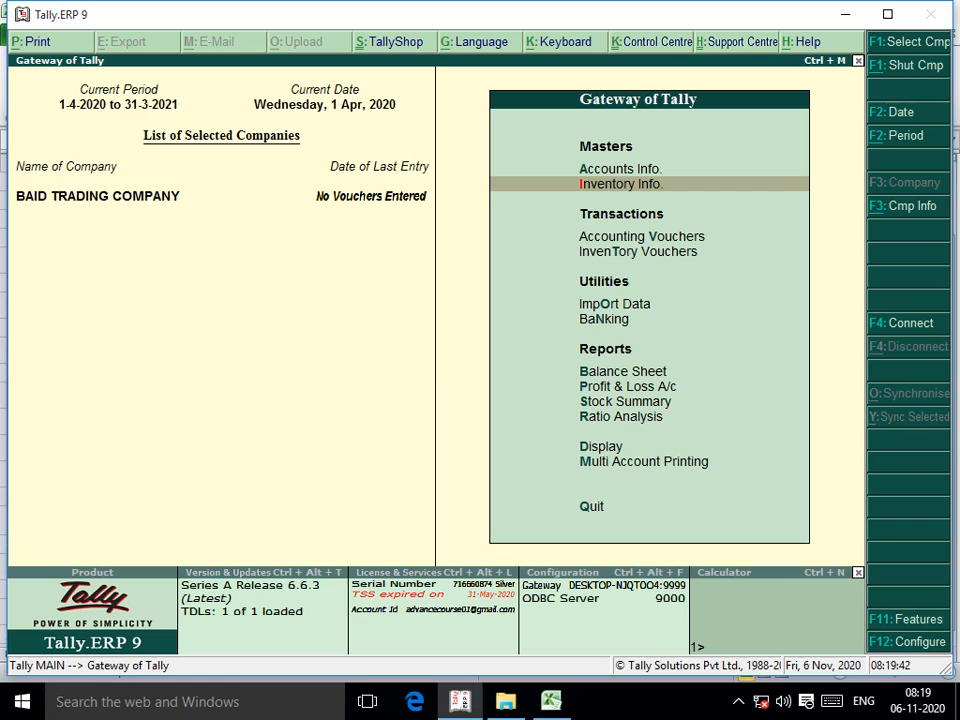
{"action": "key", "text": "Up"}
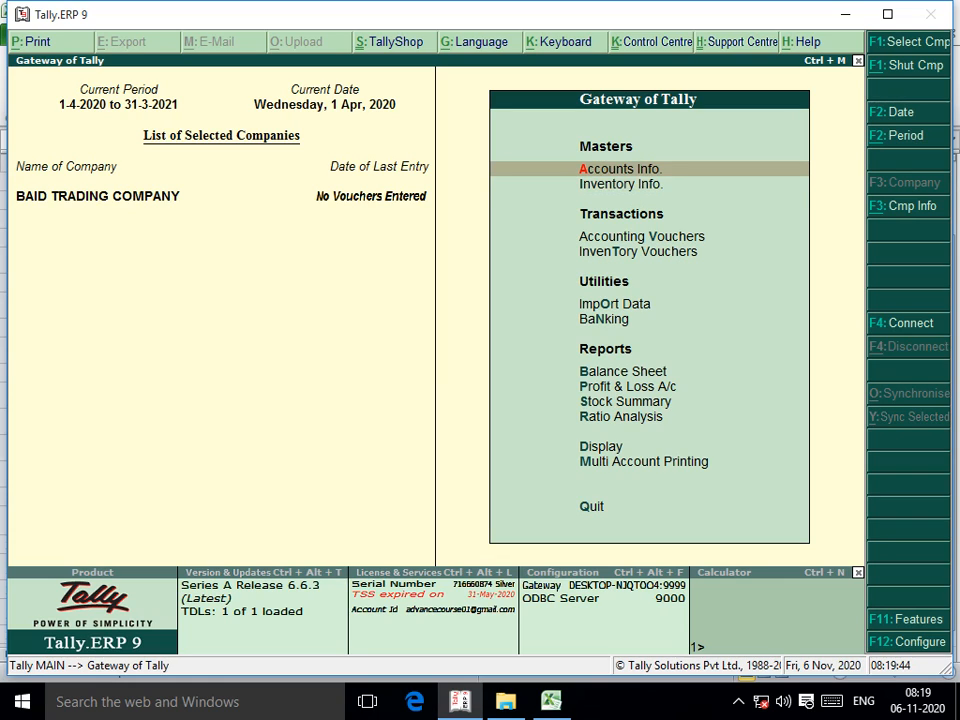
{"action": "key", "text": "Down"}
{"action": "key", "text": "Up"}
{"action": "key", "text": "Down"}
{"action": "key", "text": "Up"}
{"action": "key", "text": "Down"}
{"action": "key", "text": "Up"}
{"action": "key", "text": "Return"}
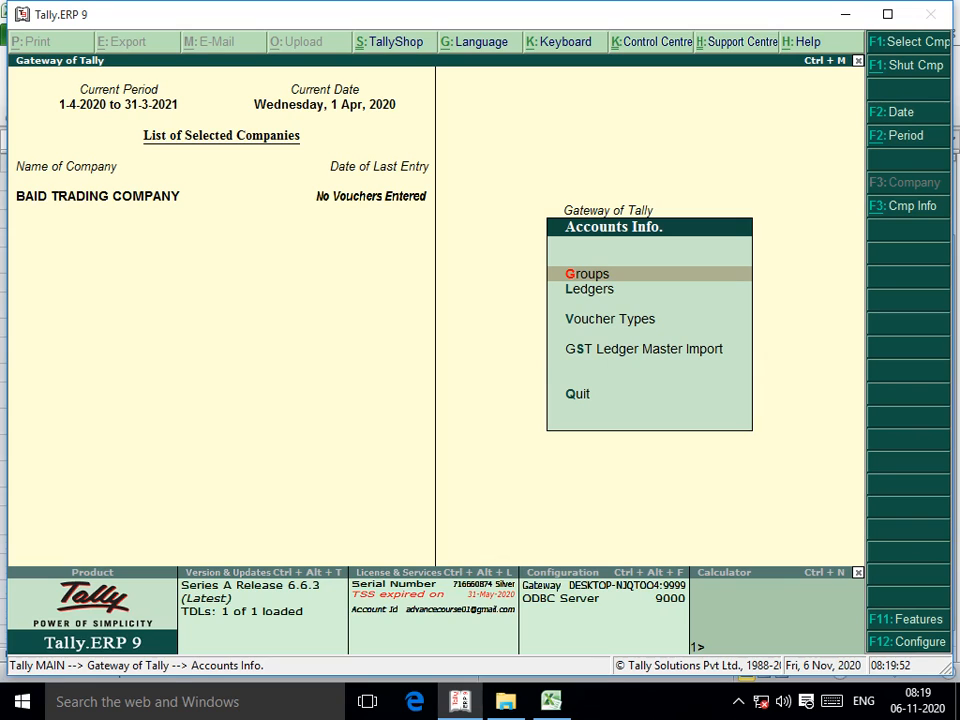
- Choose Ledgers and start creating a single new ledger
{"action": "key", "text": "Down"}
{"action": "key", "text": "Up"}
{"action": "key", "text": "Down"}
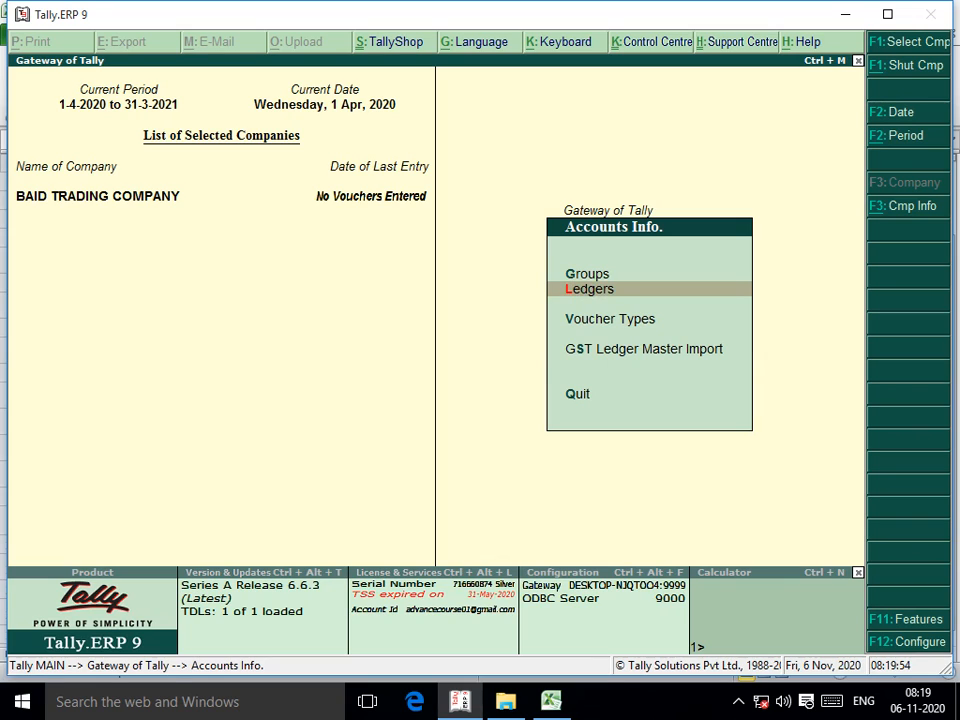
{"action": "key", "text": "Up"}
{"action": "key", "text": "Down"}
{"action": "key", "text": "Return"}
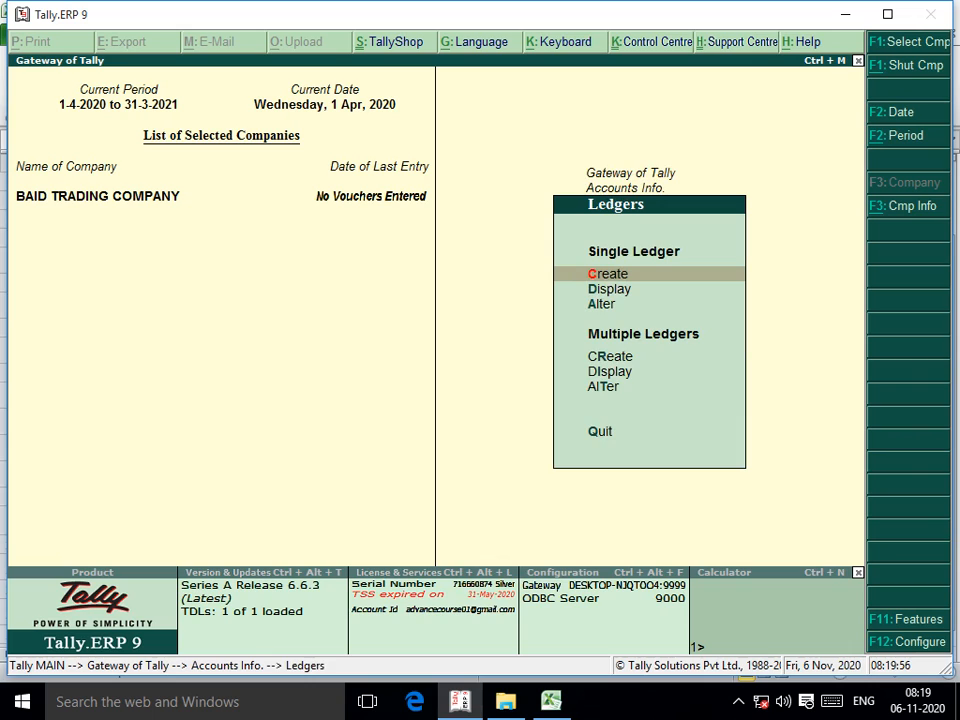
{"action": "key", "text": "Return"}
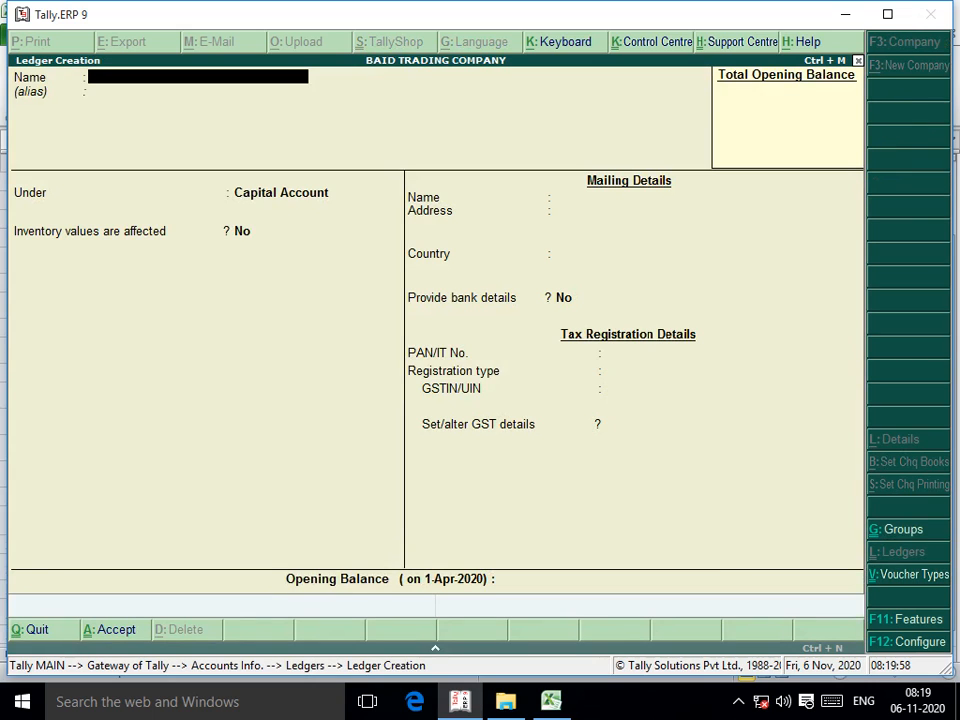
- Name the ledger 'Sale Account A/c' under Sales Accounts, with inventory affected Yes
{"action": "type", "text": "Sal"}
{"action": "key", "text": "BackSpace"}
{"action": "type", "text": "ale Account"}
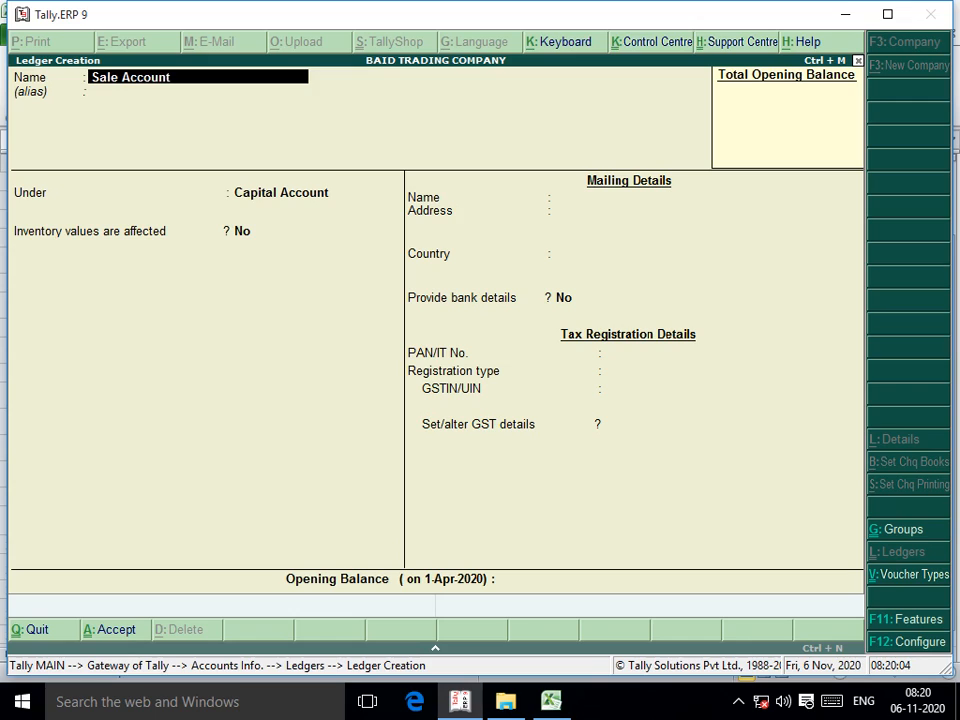
{"action": "type", "text": " A/c"}
{"action": "key", "text": "Return"}
{"action": "key", "text": "Return"}
{"action": "type", "text": "Sale"}
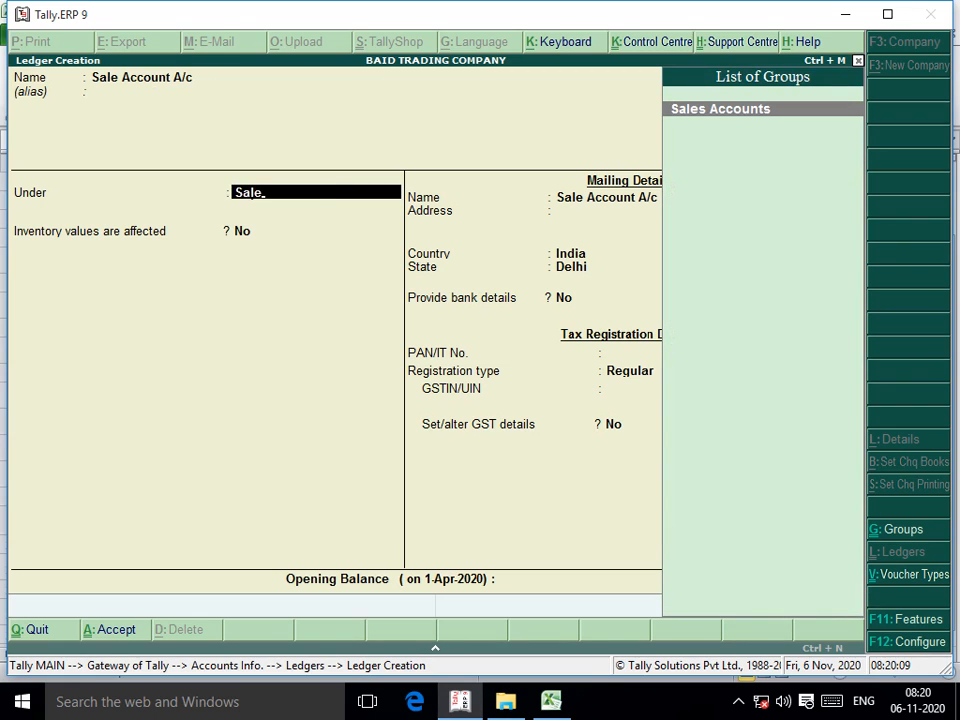
{"action": "key", "text": "Return"}
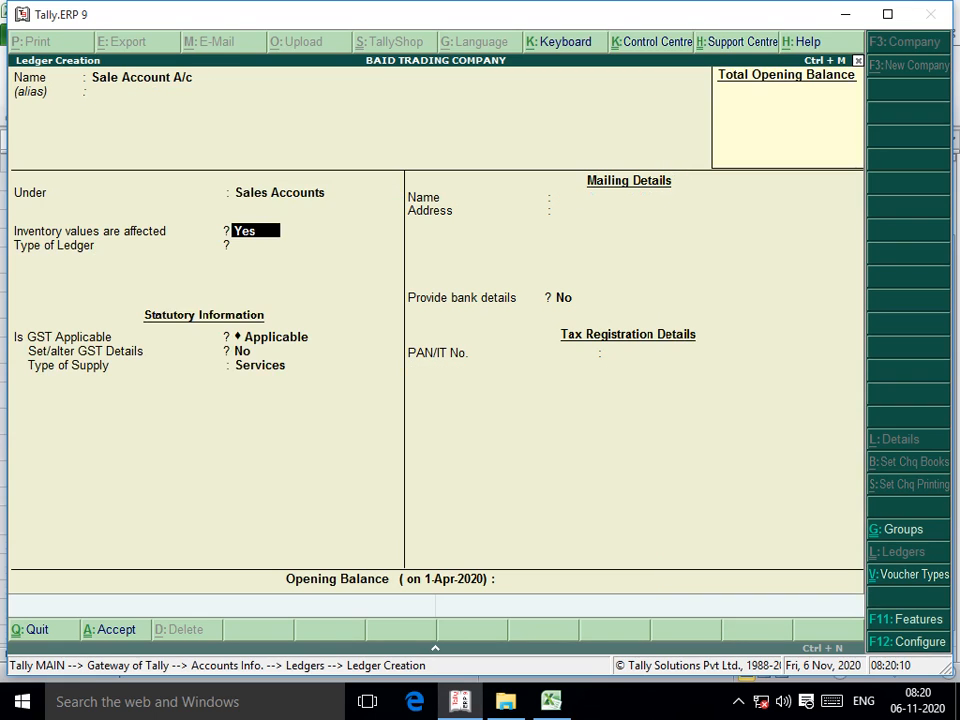
{"action": "key", "text": "Return"}
{"action": "key", "text": "Return"}
{"action": "key", "text": "Return"}
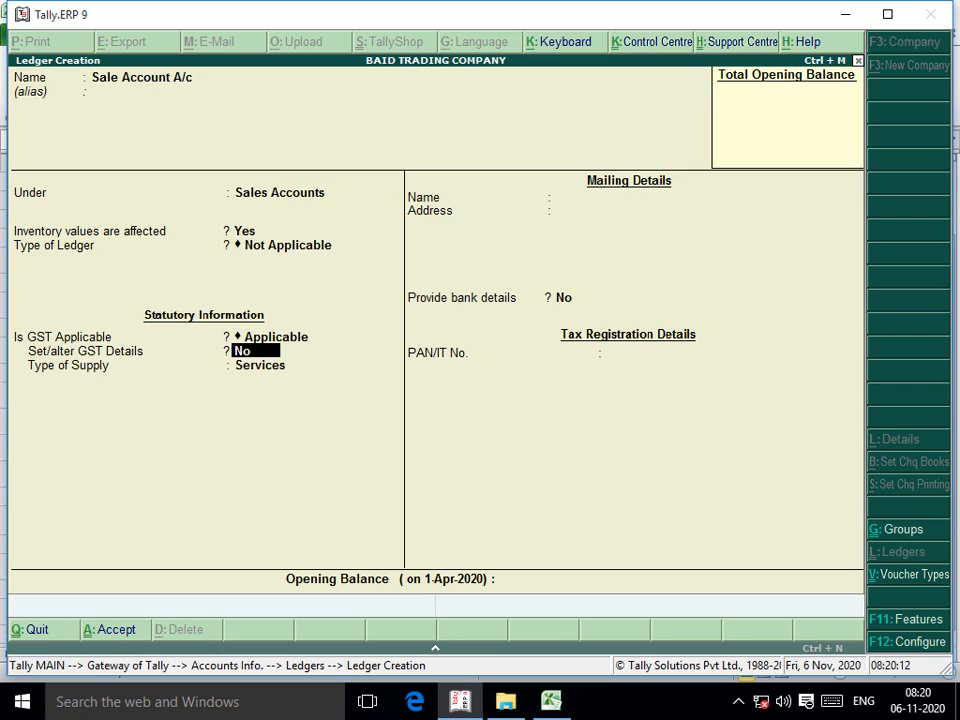
{"action": "key", "text": "Return"}
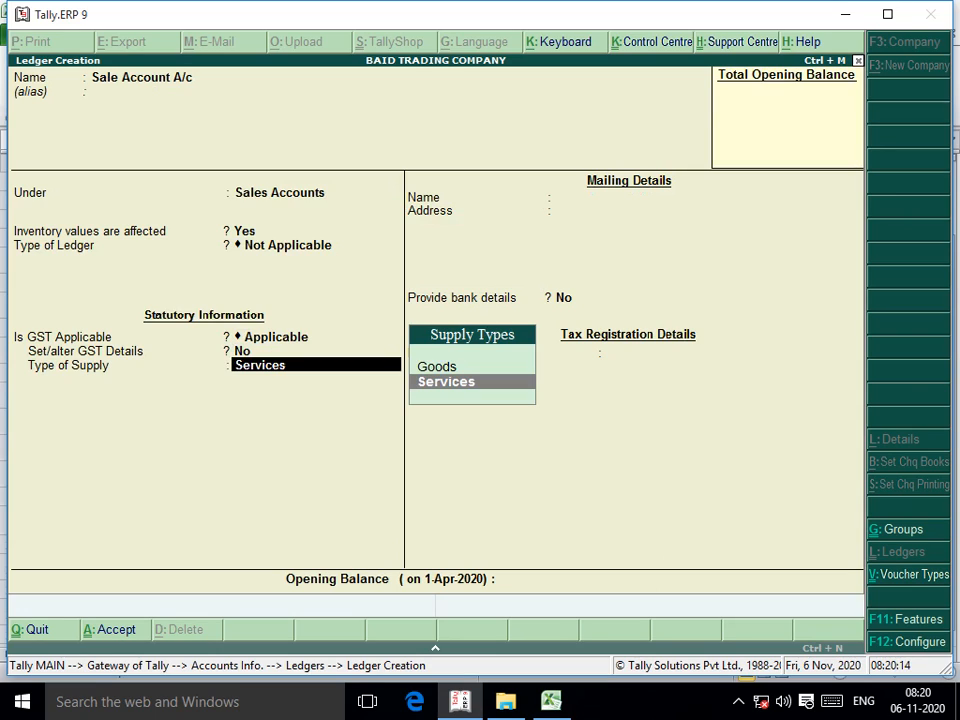
- Set the type of supply to Goods and accept the ledger
{"action": "key", "text": "Up"}
{"action": "key", "text": "Down"}
{"action": "key", "text": "Up"}
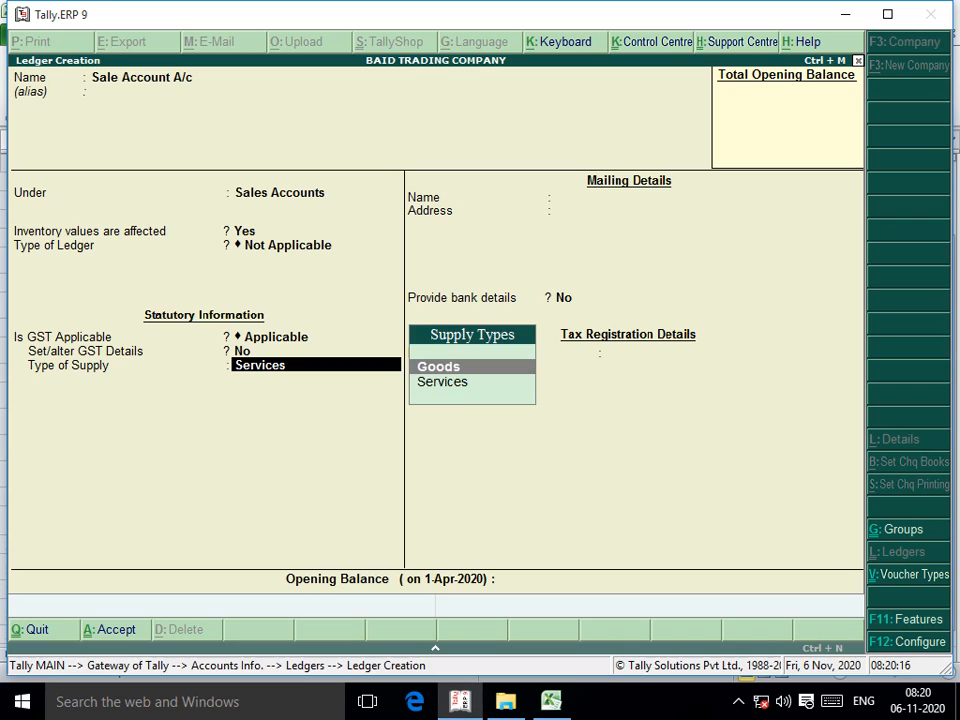
{"action": "key", "text": "Down"}
{"action": "key", "text": "Up"}
{"action": "key", "text": "Return"}
{"action": "key", "text": "Return"}
{"action": "key", "text": "Return"}
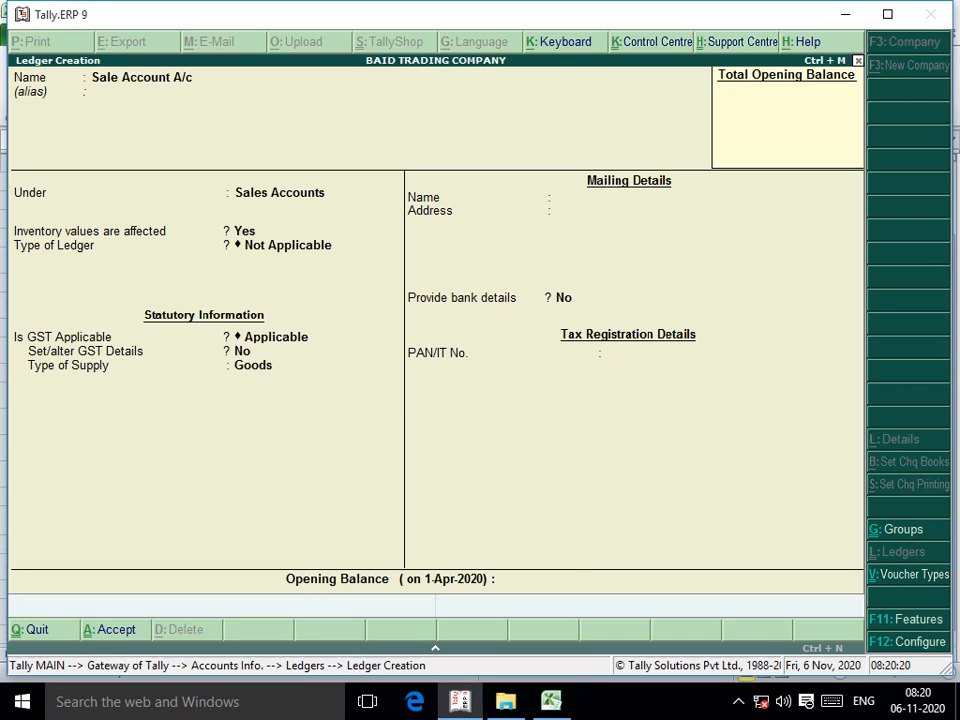
{"action": "key", "text": "Return"}
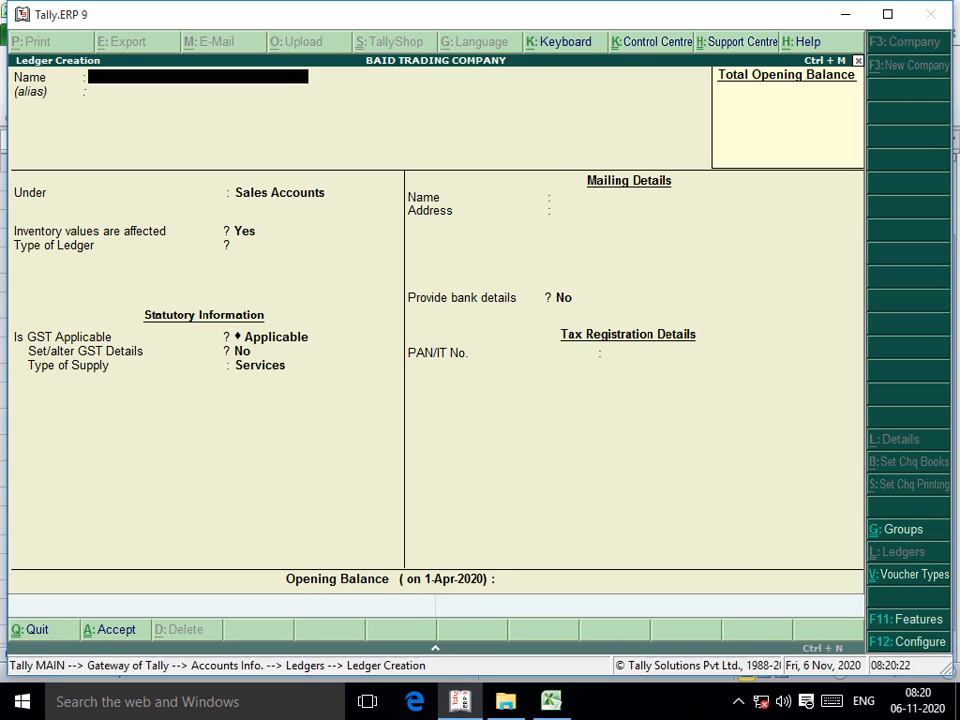
- Create the 'Purchase Account' ledger under Purchase Accounts, type Not Applicable, supply Goods, and save it
{"action": "type", "text": "Pur"}
{"action": "type", "text": "c"}
{"action": "type", "text": "hase"}
{"action": "type", "text": " Sa"}
{"action": "key", "text": "BackSpace"}
{"action": "key", "text": "BackSpace"}
{"action": "key", "text": "BackSpace"}
{"action": "type", "text": "Account"}
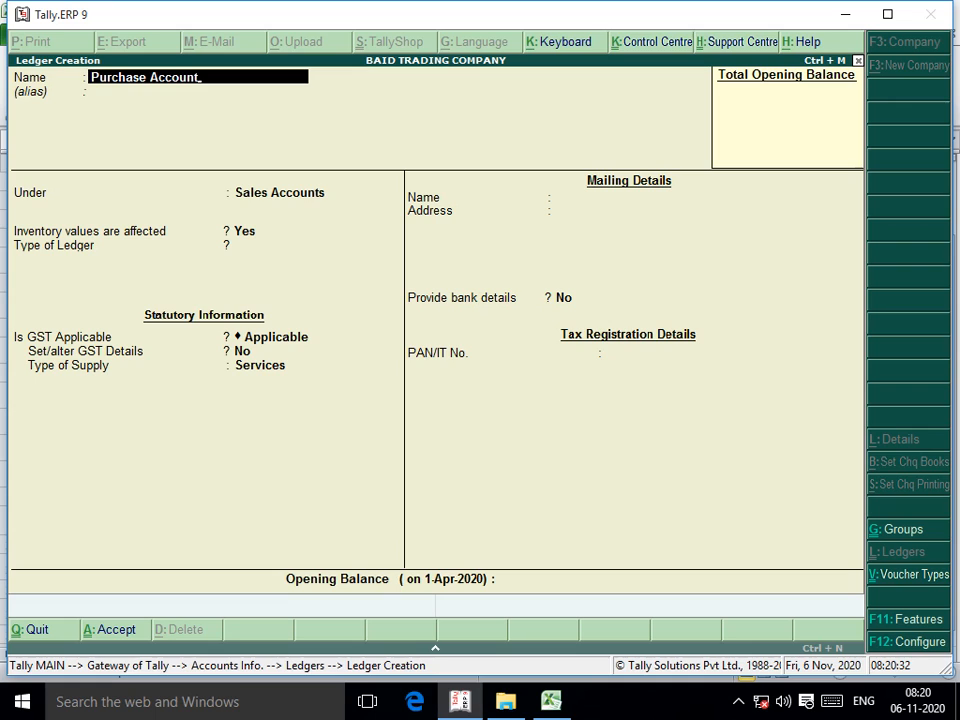
{"action": "key", "text": "Return"}
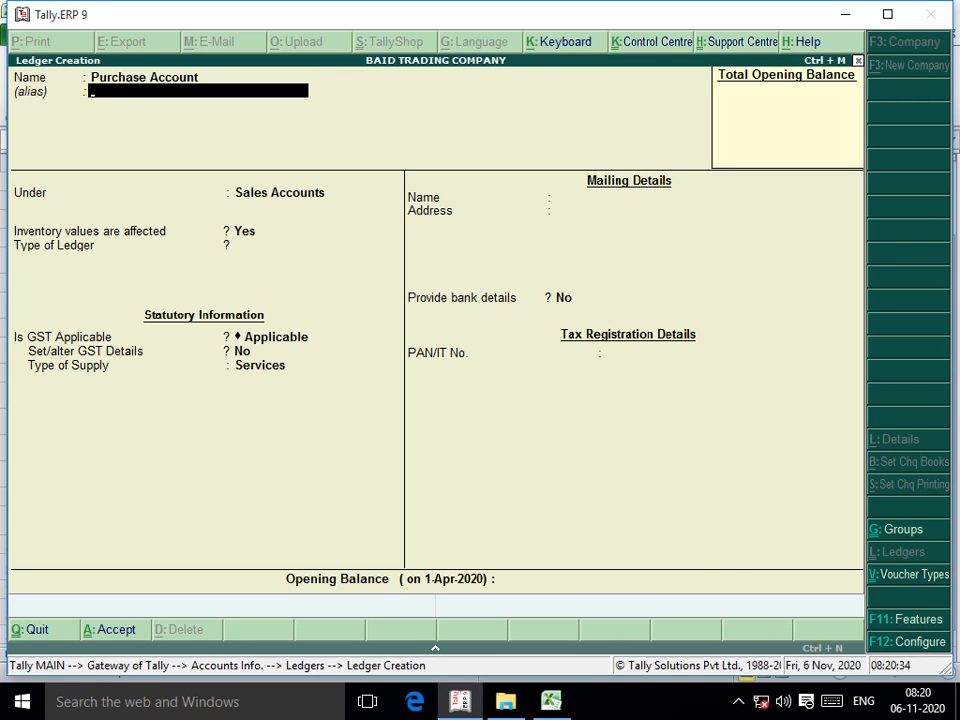
{"action": "key", "text": "Return"}
{"action": "type", "text": "Pur"}
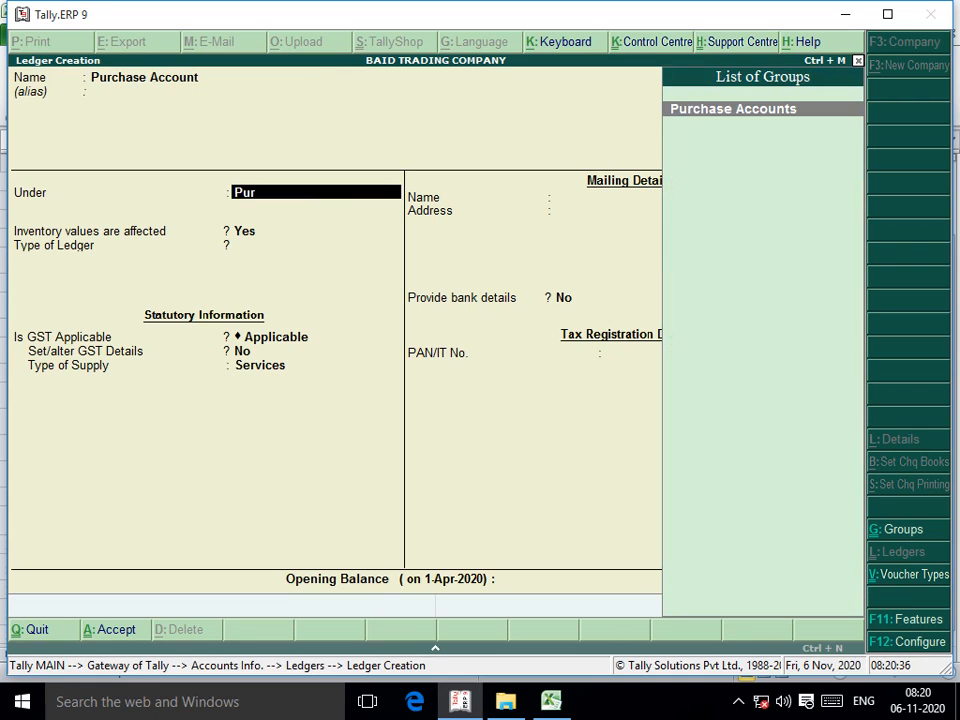
{"action": "key", "text": "Return"}
{"action": "key", "text": "Return"}
{"action": "key", "text": "Return"}
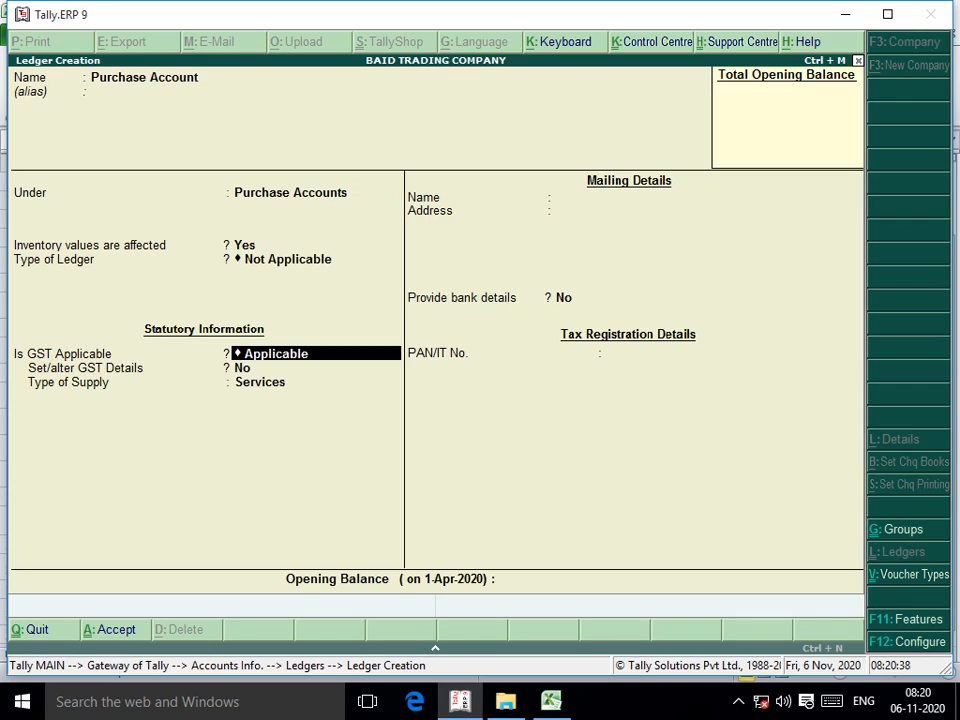
{"action": "key", "text": "Return"}
{"action": "key", "text": "Return"}
{"action": "key", "text": "Up"}
{"action": "key", "text": "Return"}
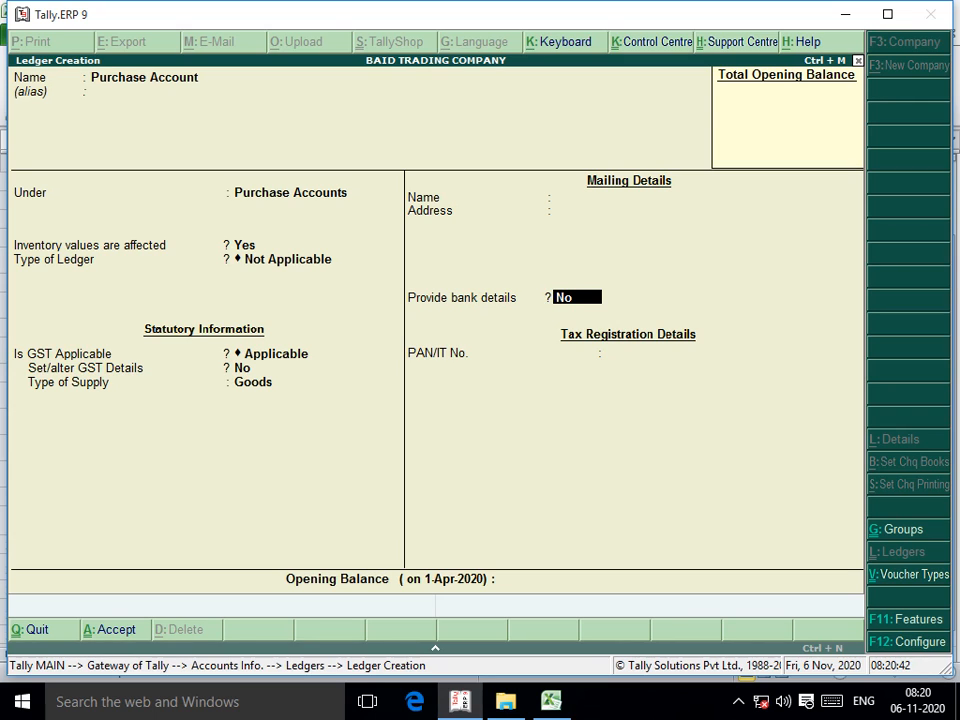
{"action": "key", "text": "ctrl+a"}
- Open the Sale Account A/c ledger for alteration
{"action": "key", "text": "Down"}
{"action": "key", "text": "Down"}
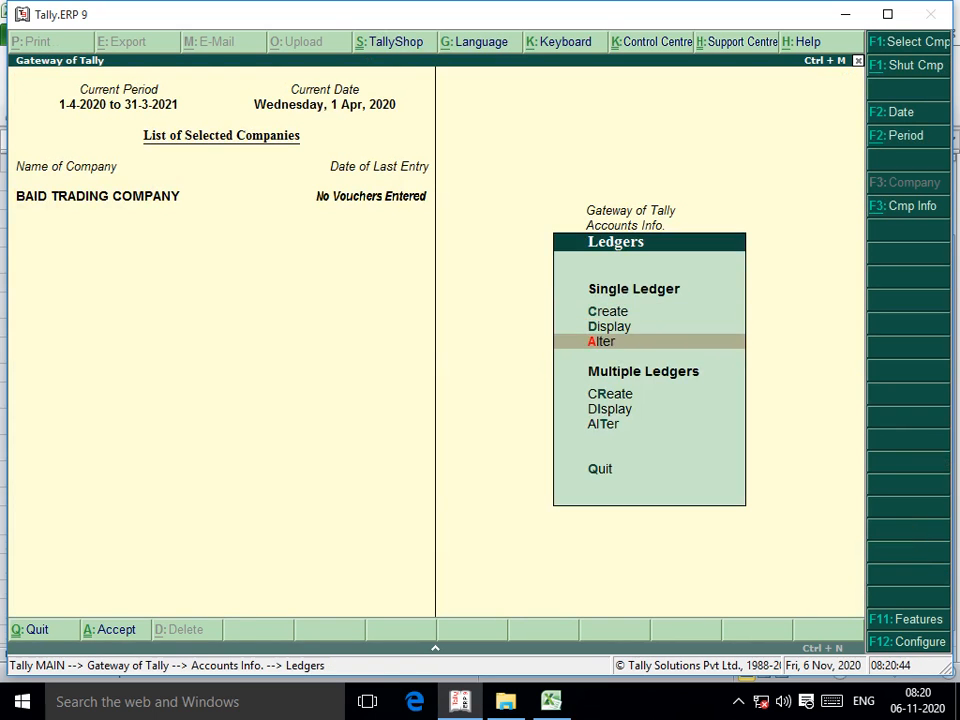
{"action": "key", "text": "Return"}
{"action": "type", "text": "Sale"}
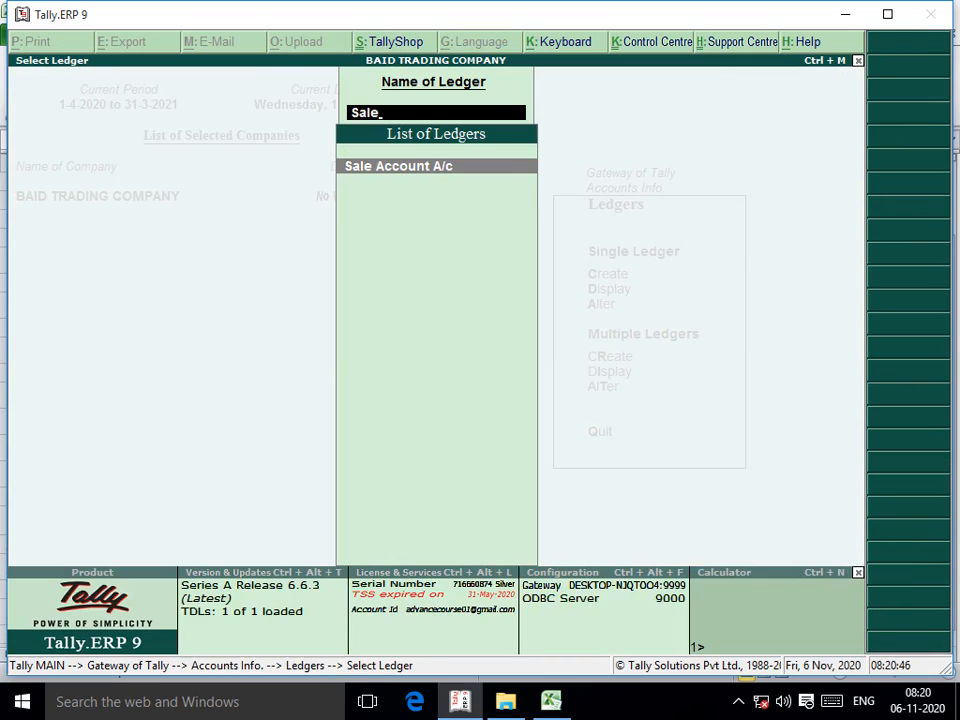
{"action": "key", "text": "Return"}
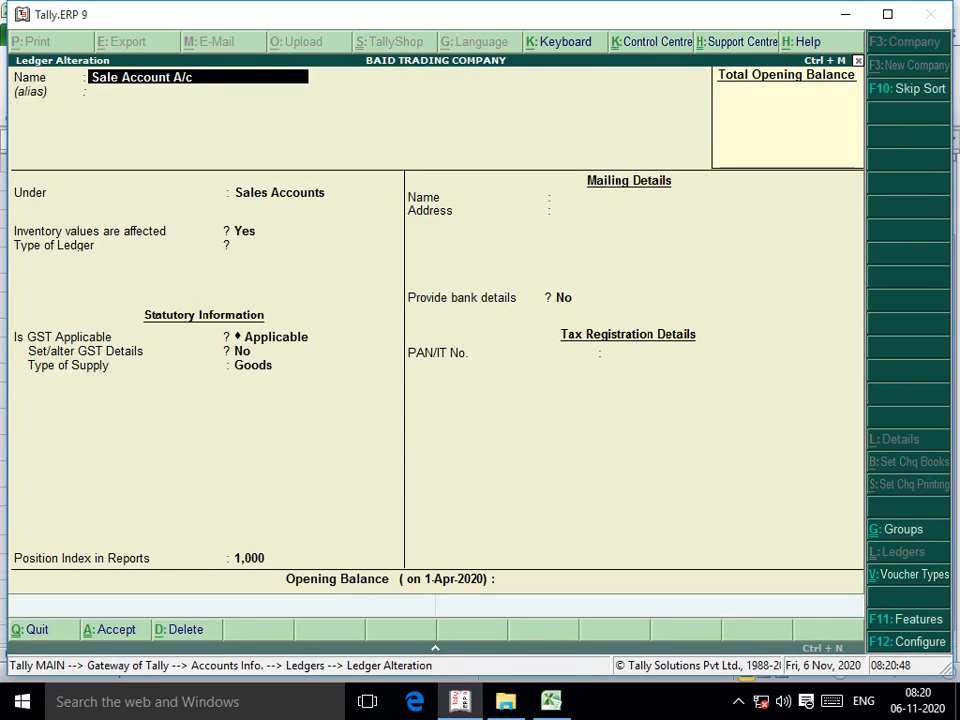
- Rename it to 'Sale account Local', save, and return to the Ledgers menu
{"action": "type", "text": "Ssa"}
{"action": "key", "text": "BackSpace"}
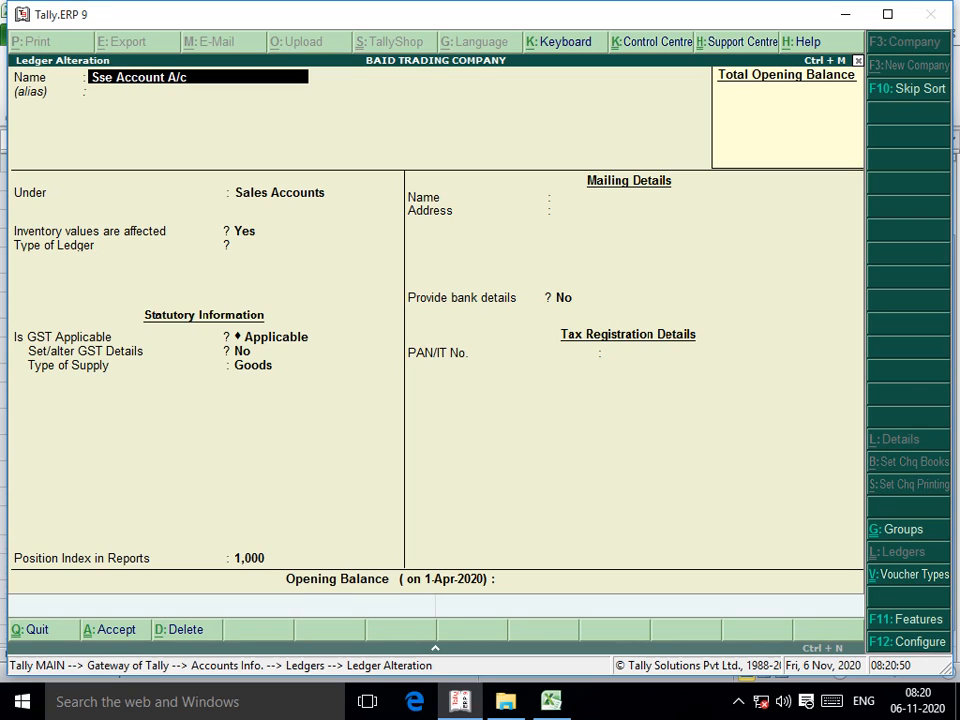
{"action": "key", "text": "BackSpace"}
{"action": "key", "text": "BackSpace"}
{"action": "key", "text": "BackSpace"}
{"action": "key", "text": "BackSpace"}
{"action": "key", "text": "BackSpace"}
{"action": "key", "text": "BackSpace"}
{"action": "key", "text": "BackSpace"}
{"action": "key", "text": "BackSpace"}
{"action": "key", "text": "BackSpace"}
{"action": "key", "text": "BackSpace"}
{"action": "key", "text": "BackSpace"}
{"action": "key", "text": "BackSpace"}
{"action": "key", "text": "BackSpace"}
{"action": "key", "text": "BackSpace"}
{"action": "key", "text": "BackSpace"}
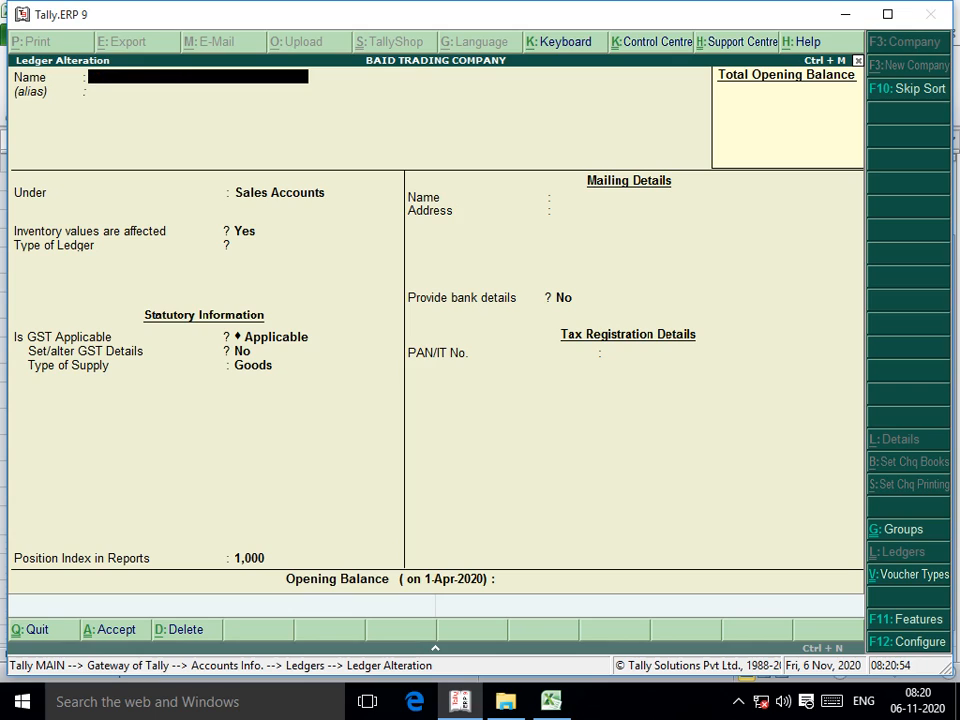
{"action": "type", "text": "Sale account Local"}
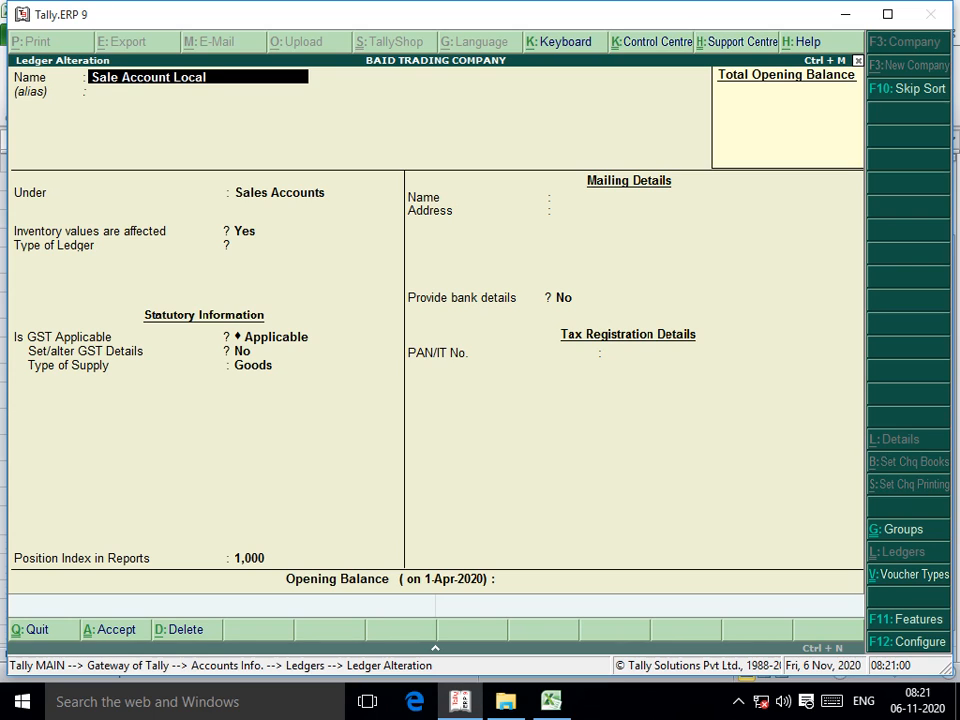
{"action": "key", "text": "Return"}
{"action": "key", "text": "Return"}
{"action": "key", "text": "Return"}
{"action": "key", "text": "Return"}
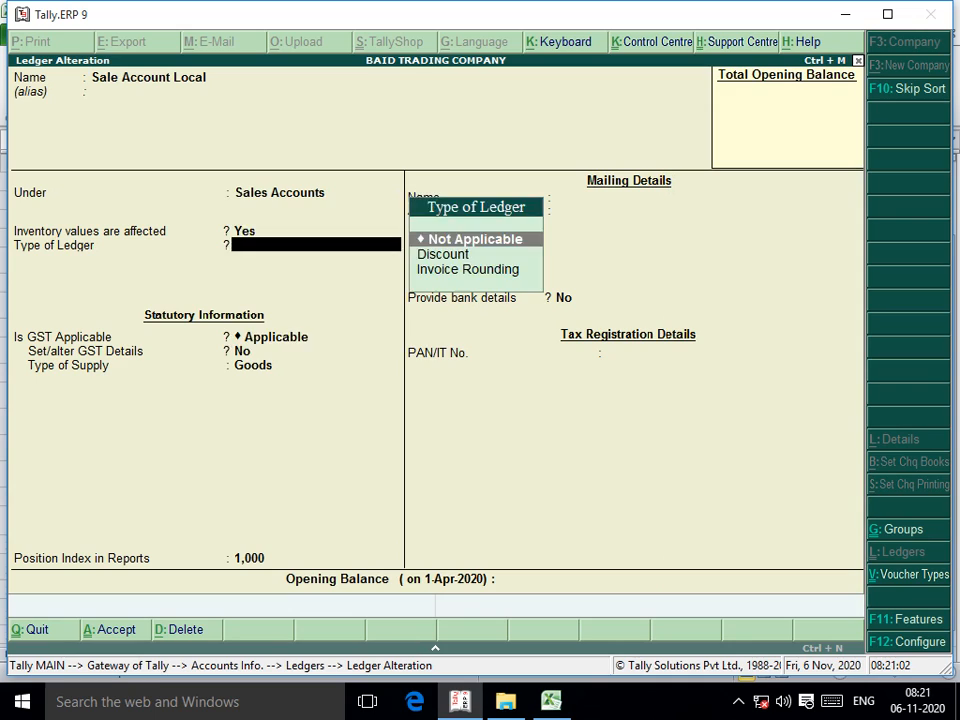
{"action": "key", "text": "Return"}
{"action": "key", "text": "Return"}
{"action": "key", "text": "Return"}
{"action": "key", "text": "Return"}
{"action": "key", "text": "Return"}
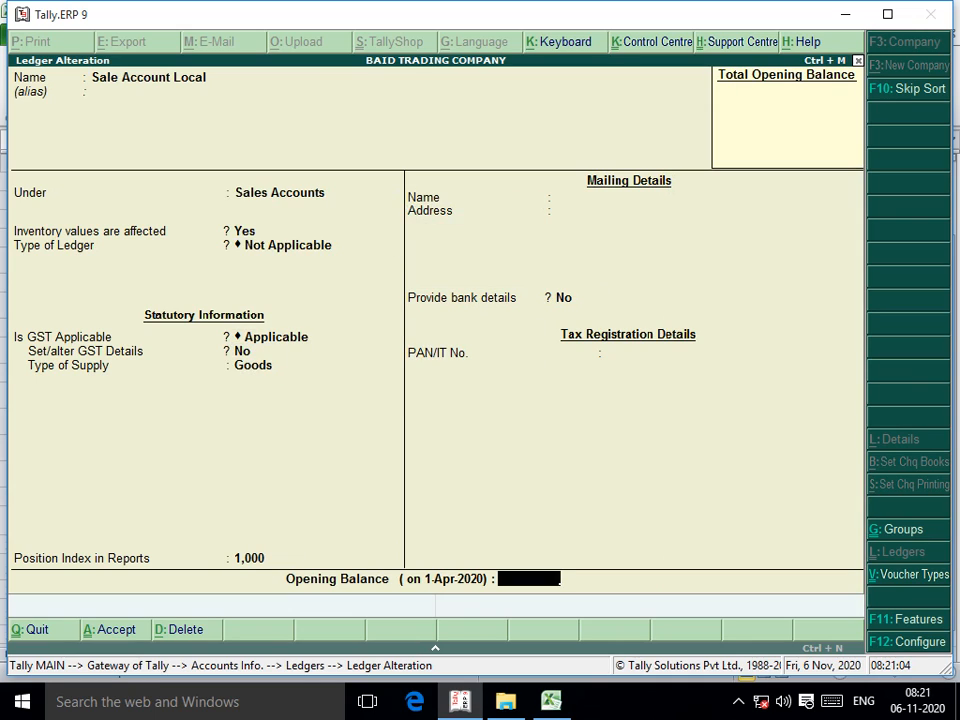
{"action": "key", "text": "Return"}
{"action": "key", "text": "Return"}
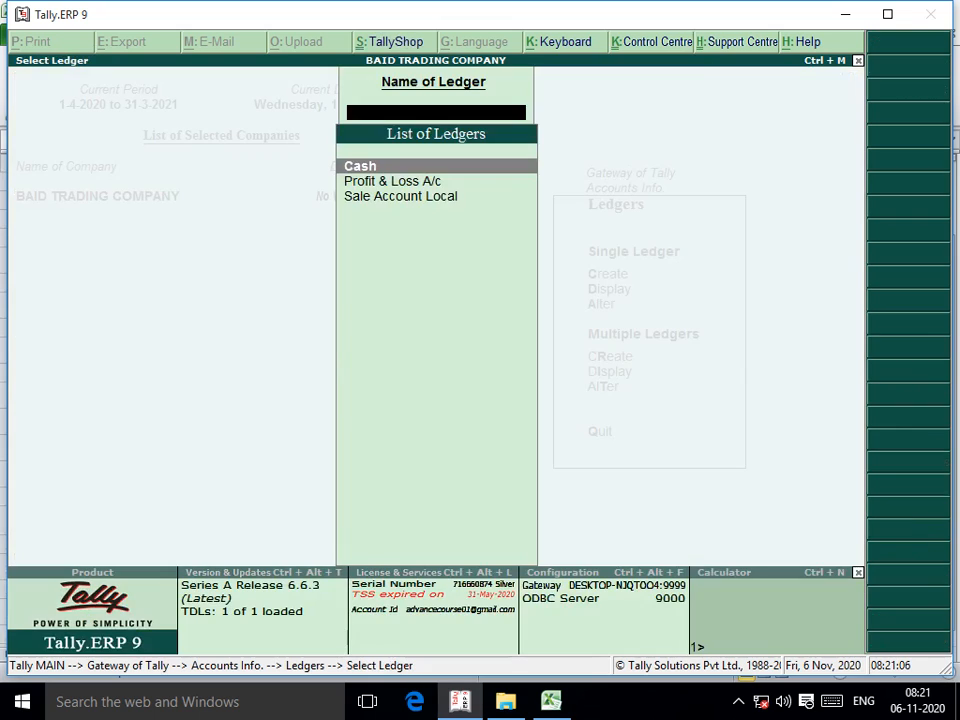
{"action": "key", "text": "Escape"}
{"action": "key", "text": "Escape"}
{"action": "key", "text": "Return"}
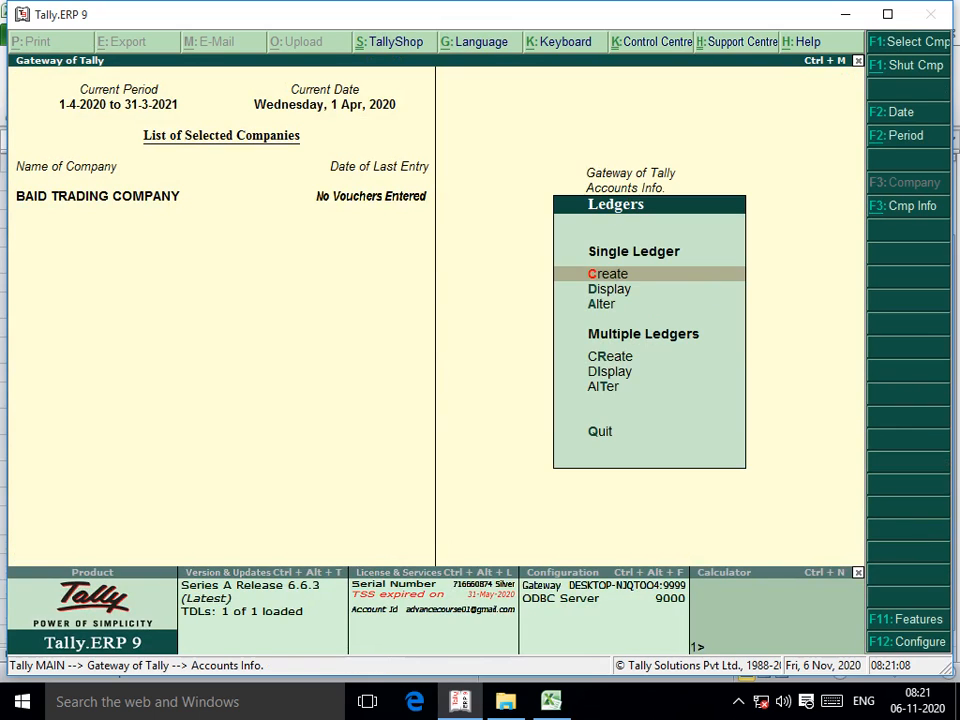
- Create the 'Sale Account Igst' ledger under Sales Accounts with supply type Goods
{"action": "key", "text": "Up"}
{"action": "key", "text": "Down"}
{"action": "key", "text": "Return"}
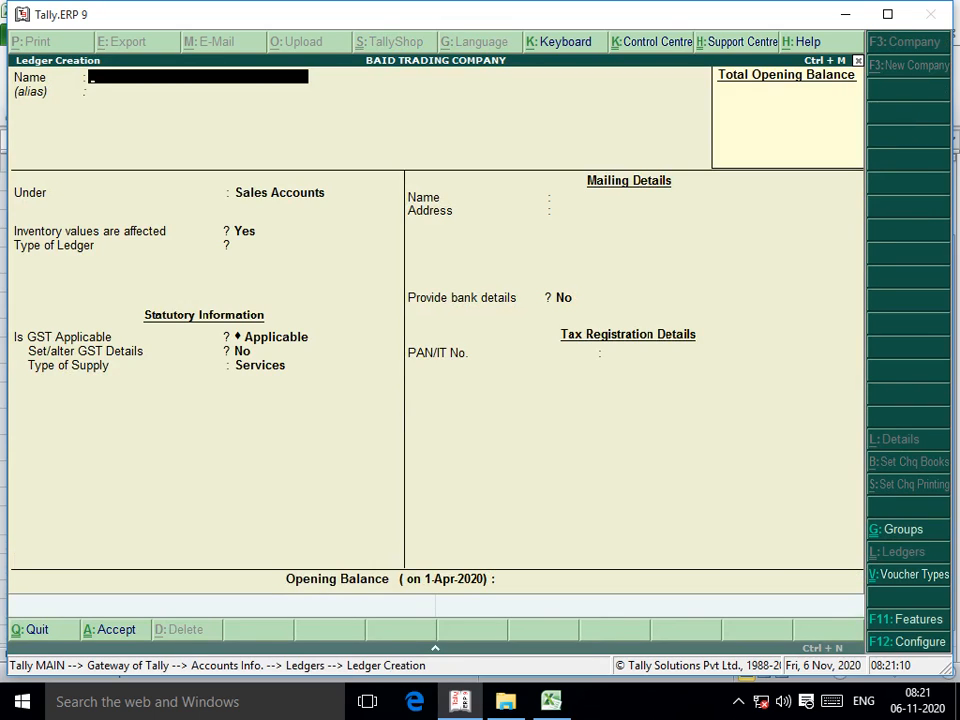
{"action": "type", "text": "Sale Account Igst"}
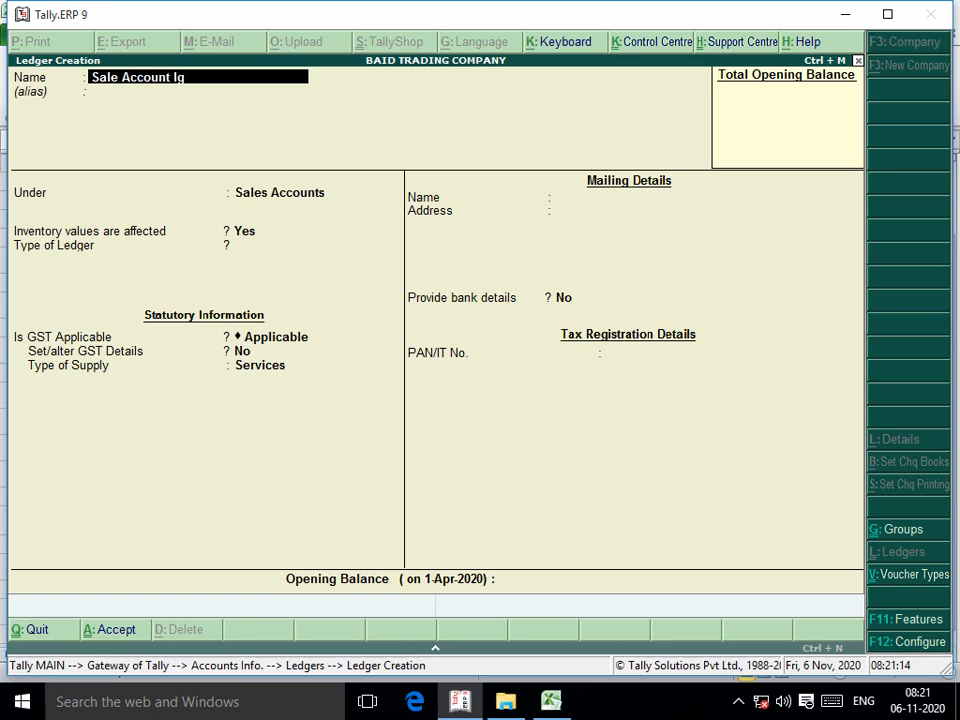
{"action": "key", "text": "Return"}
{"action": "key", "text": "Return"}
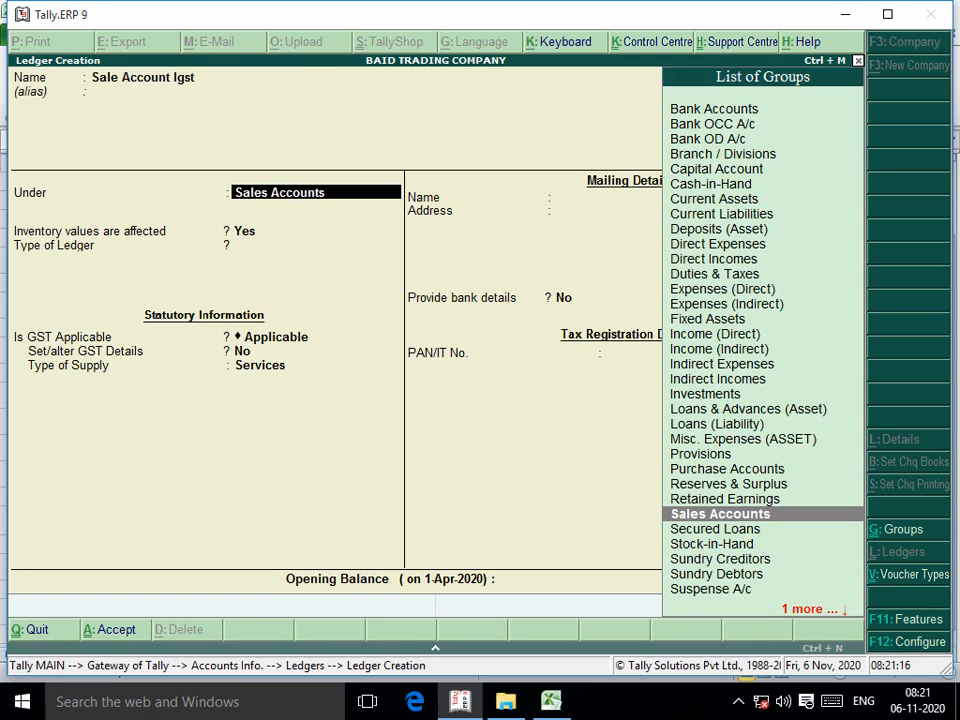
{"action": "key", "text": "Return"}
{"action": "key", "text": "Return"}
{"action": "key", "text": "Return"}
{"action": "key", "text": "Return"}
{"action": "key", "text": "Return"}
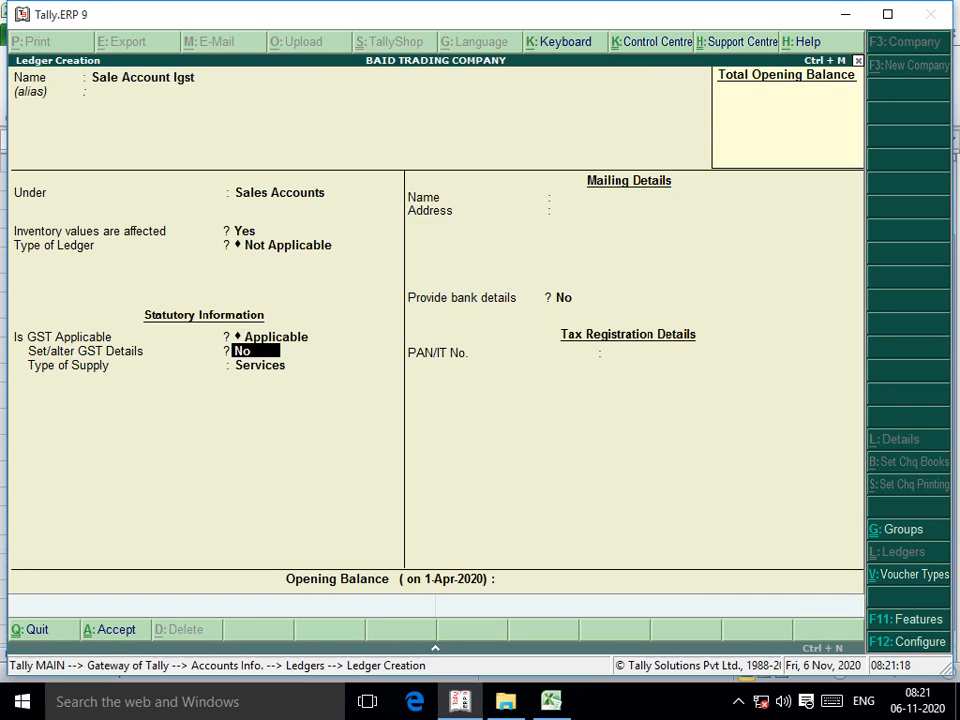
{"action": "key", "text": "Up"}
{"action": "key", "text": "Return"}
{"action": "key", "text": "Return"}
{"action": "key", "text": "Return"}
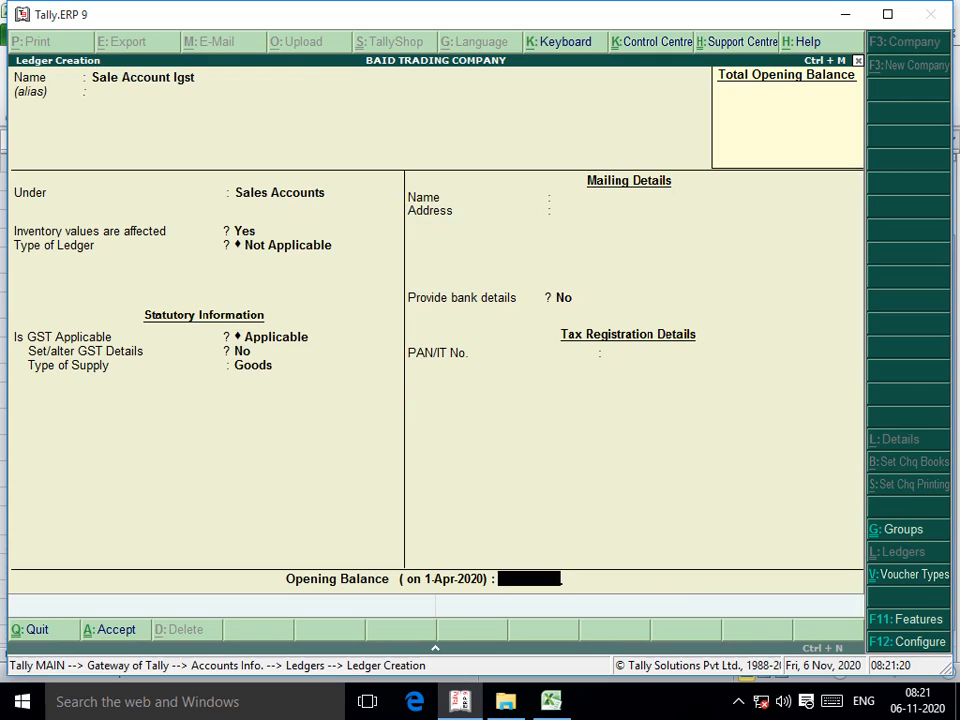
{"action": "key", "text": "Return"}
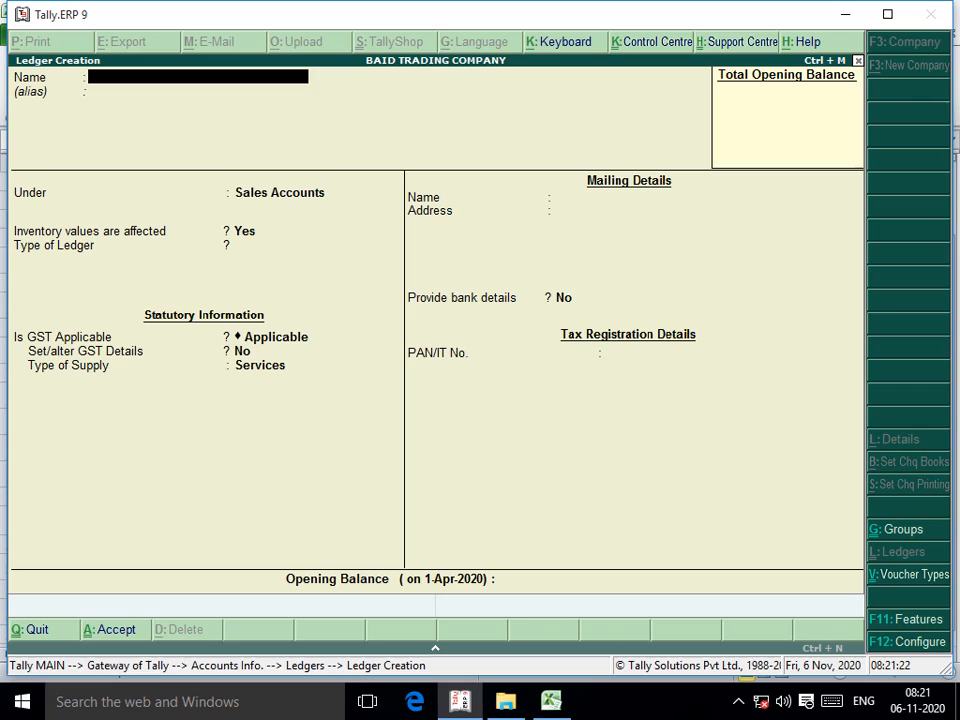
- Fill in 'Purchase Account Local' under Purchase Accounts, type Not Applicable, supply Goods
{"action": "type", "text": "Purchase acco"}
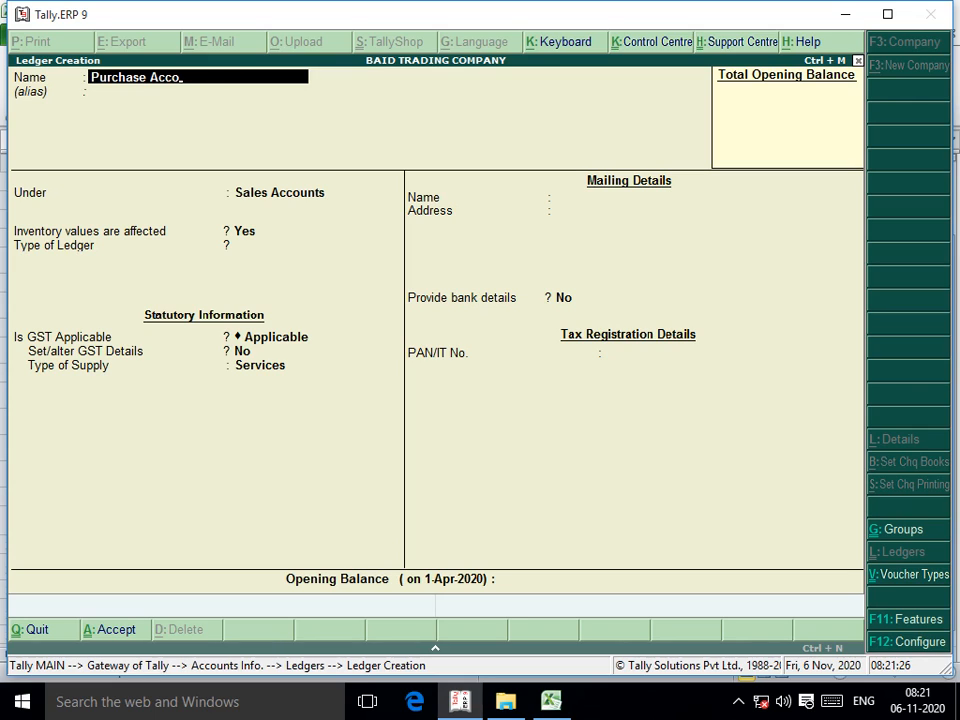
{"action": "type", "text": "unt Local"}
{"action": "key", "text": "Return"}
{"action": "type", "text": "Pur"}
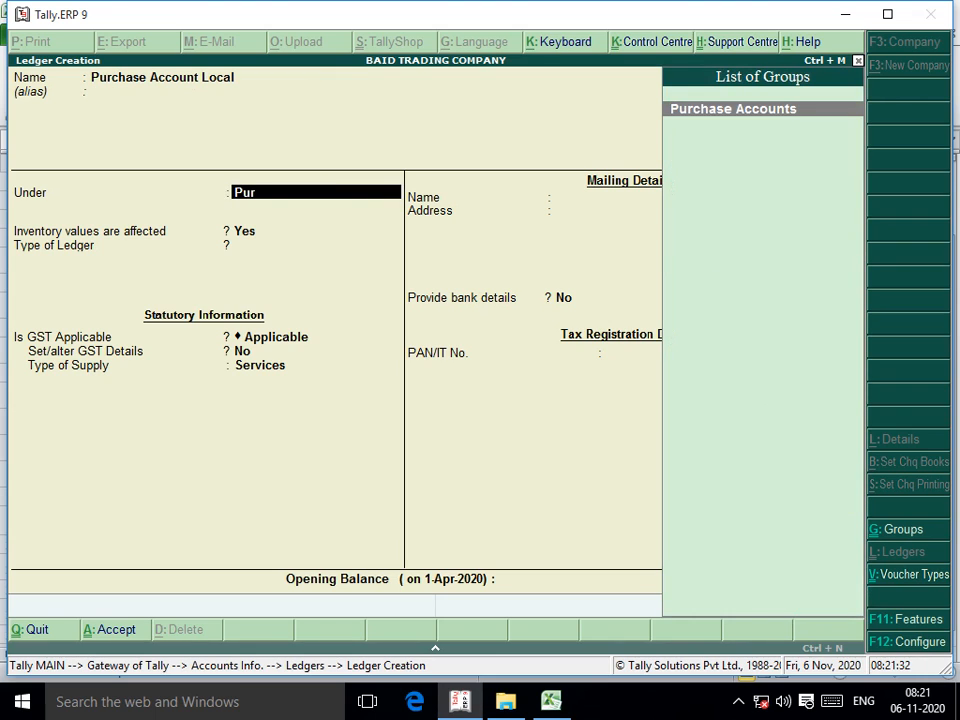
{"action": "key", "text": "Return"}
{"action": "key", "text": "Return"}
{"action": "key", "text": "Return"}
{"action": "key", "text": "Return"}
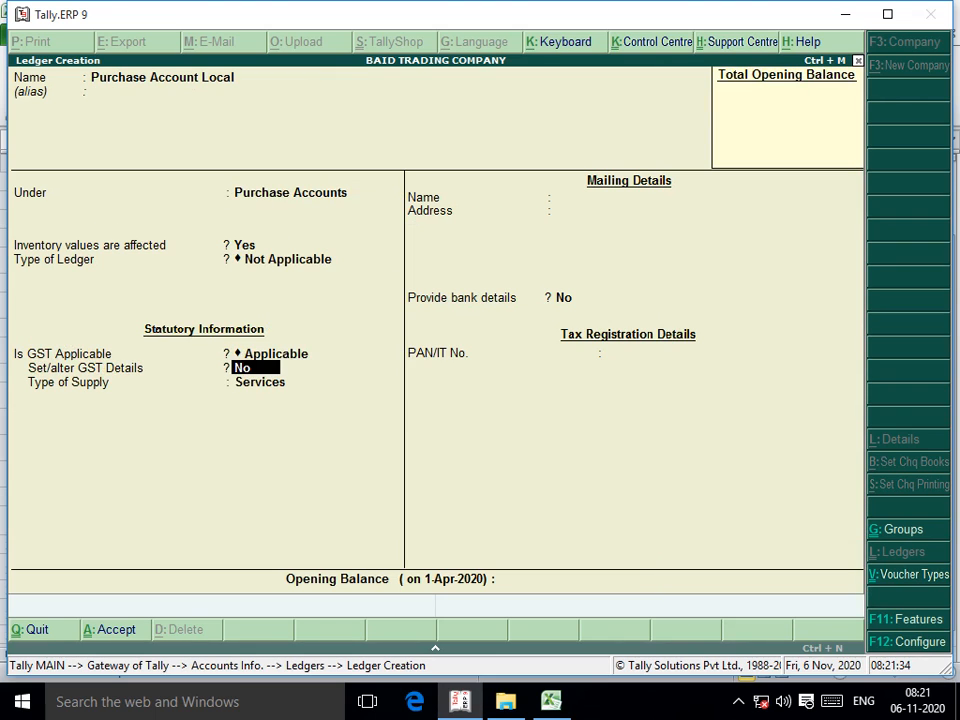
{"action": "key", "text": "Return"}
{"action": "key", "text": "Up"}
{"action": "key", "text": "Return"}
{"action": "key", "text": "Return"}
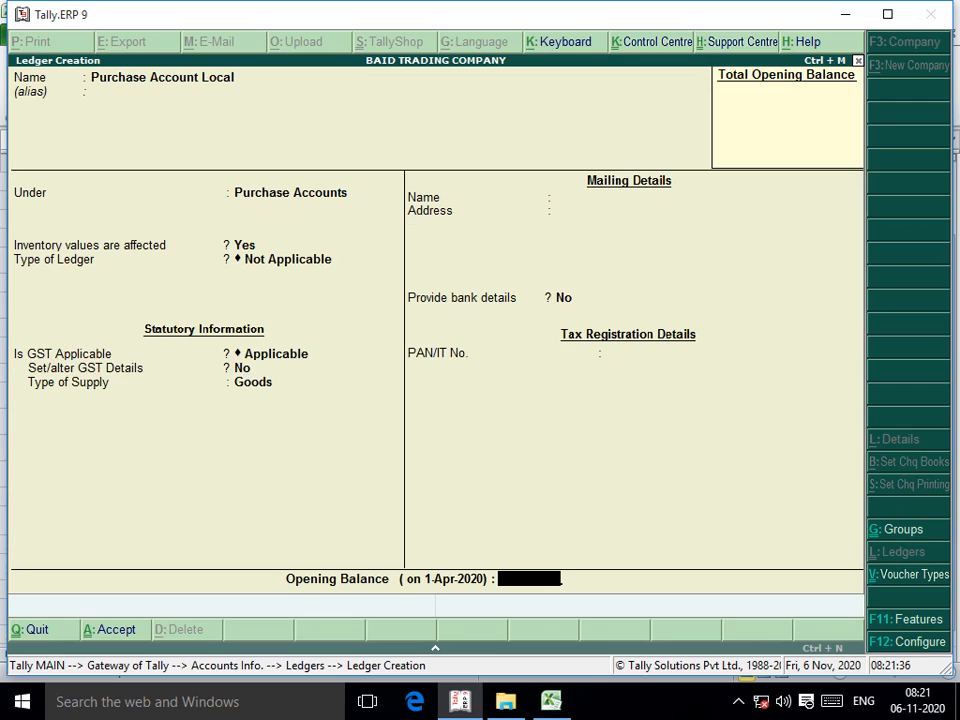
{"action": "key", "text": "Return"}
{"action": "key", "text": "Return"}
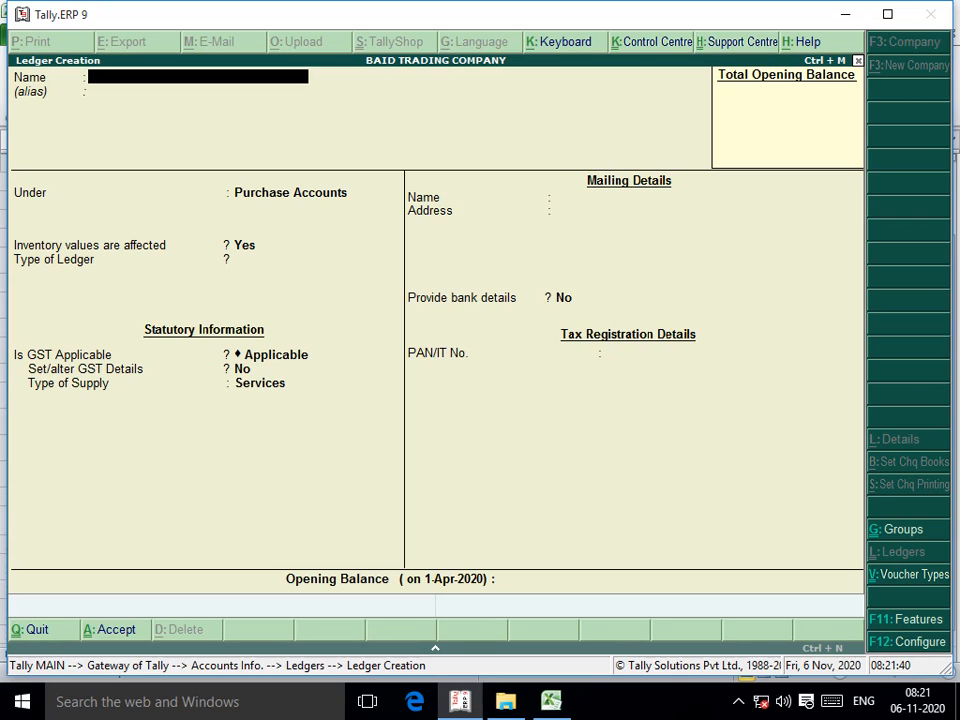
- Name the ledger Igst Input and place it under Duties & Taxes
{"action": "type", "text": "gst input"}
{"action": "key", "text": "Return"}
{"action": "key", "text": "Return"}
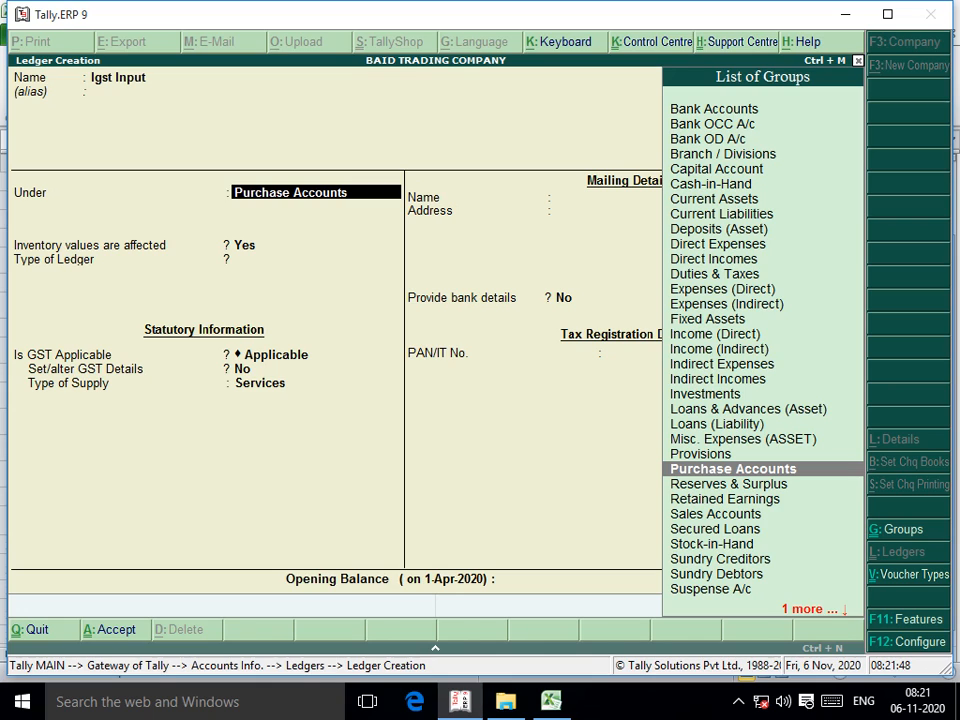
{"action": "type", "text": "Dut"}
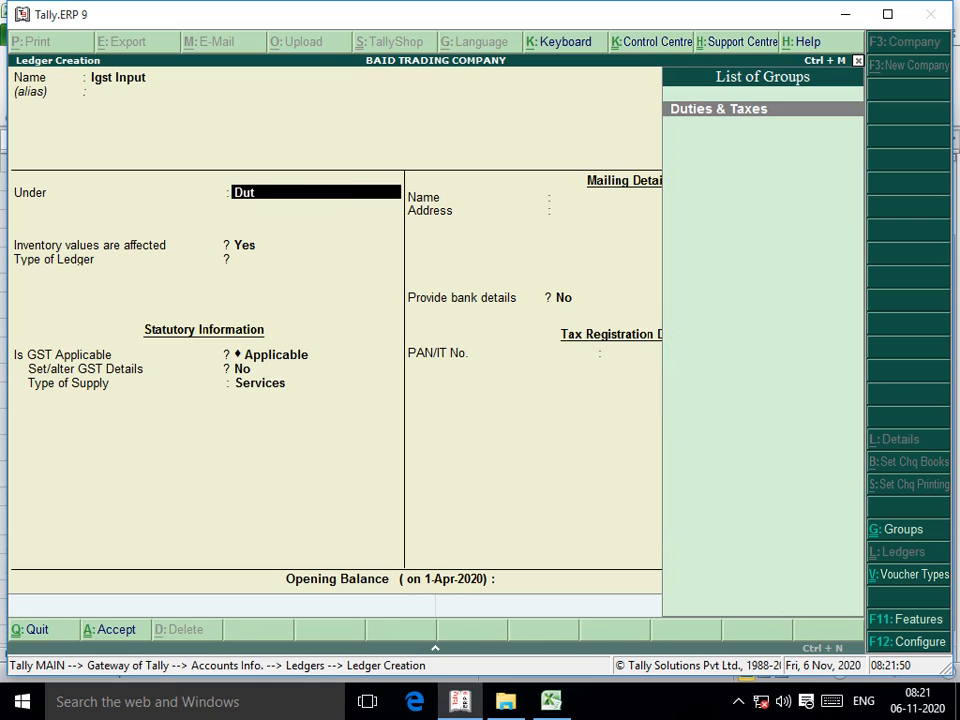
{"action": "key", "text": "Return"}
- Set duty type GST, tax type Integrated Tax, 0% and rounding Not Applicable
{"action": "key", "text": "Up"}
{"action": "key", "text": "Return"}
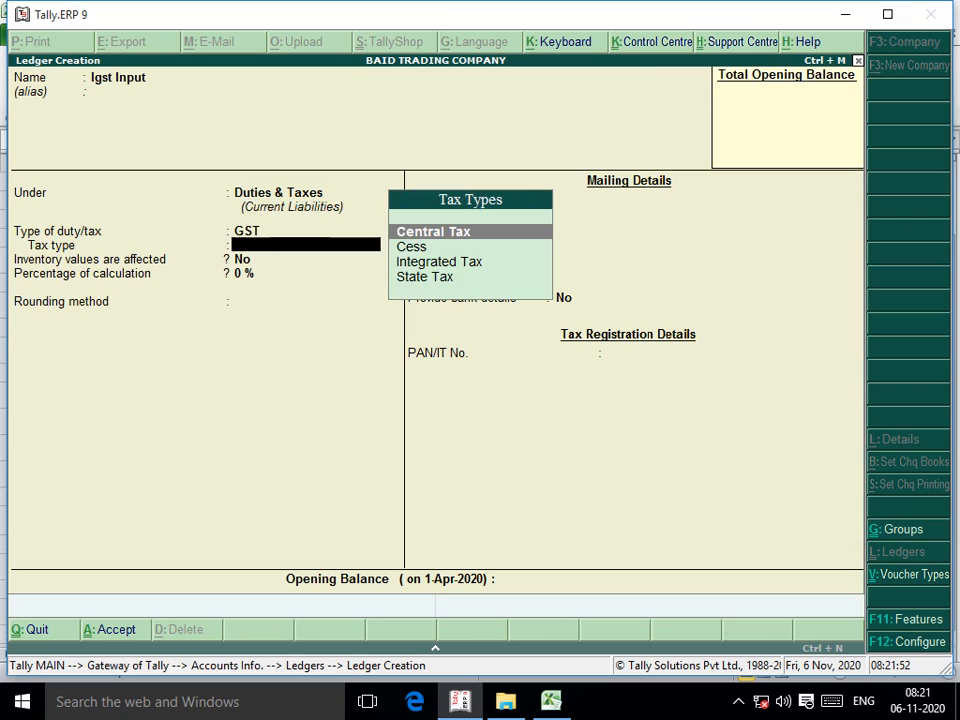
{"action": "key", "text": "Down"}
{"action": "key", "text": "Down"}
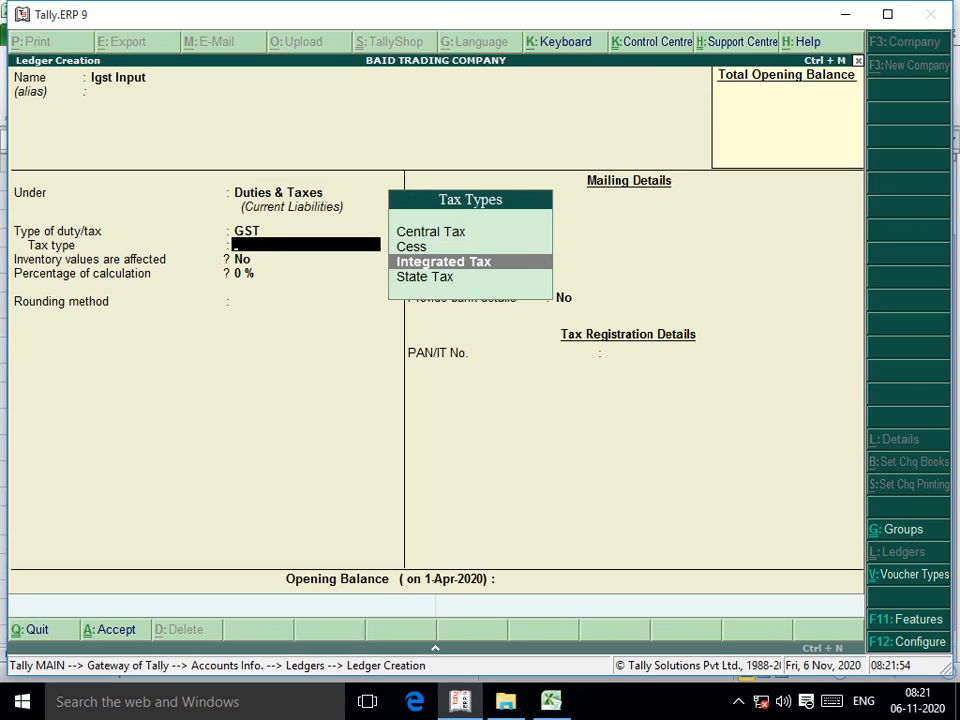
{"action": "key", "text": "Up"}
{"action": "key", "text": "Down"}
{"action": "key", "text": "Return"}
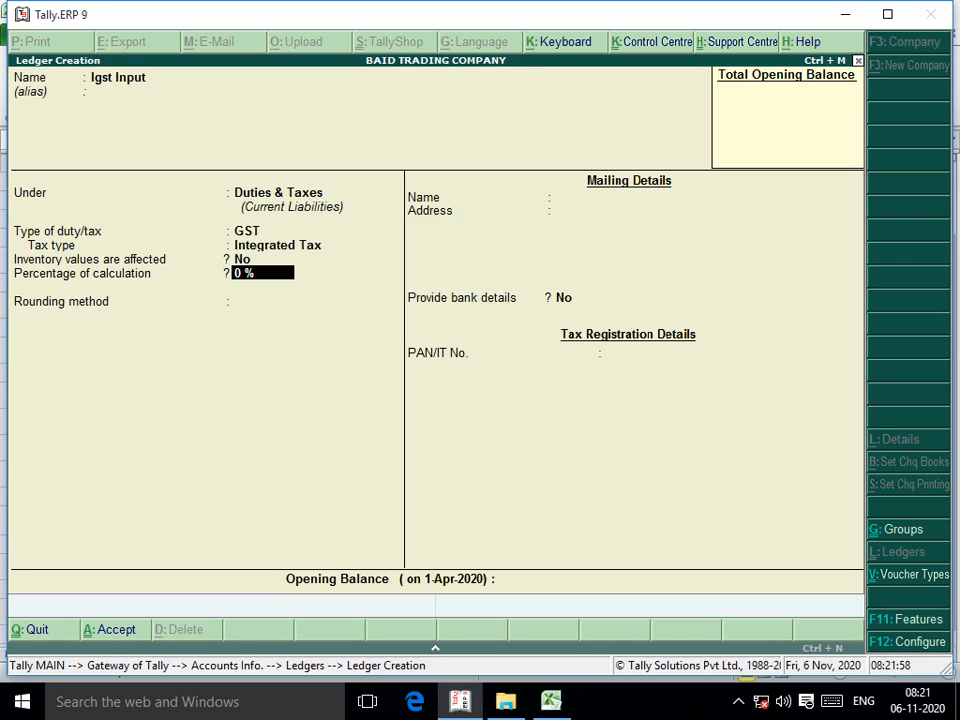
{"action": "key", "text": "Return"}
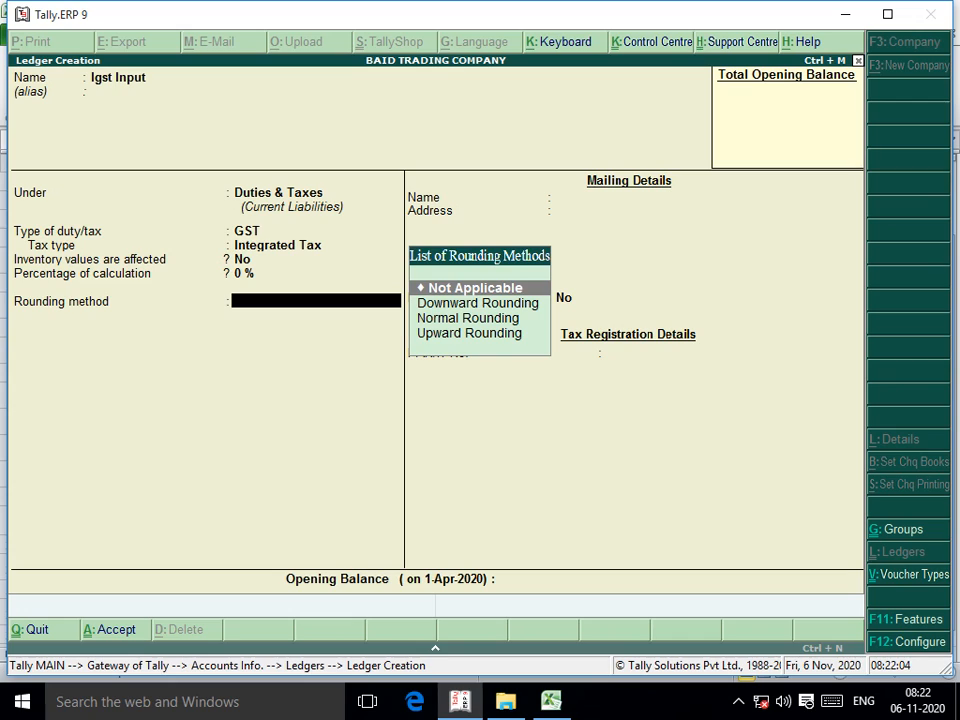
{"action": "key", "text": "Return"}
{"action": "key", "text": "Return"}
{"action": "key", "text": "Return"}
{"action": "key", "text": "Return"}
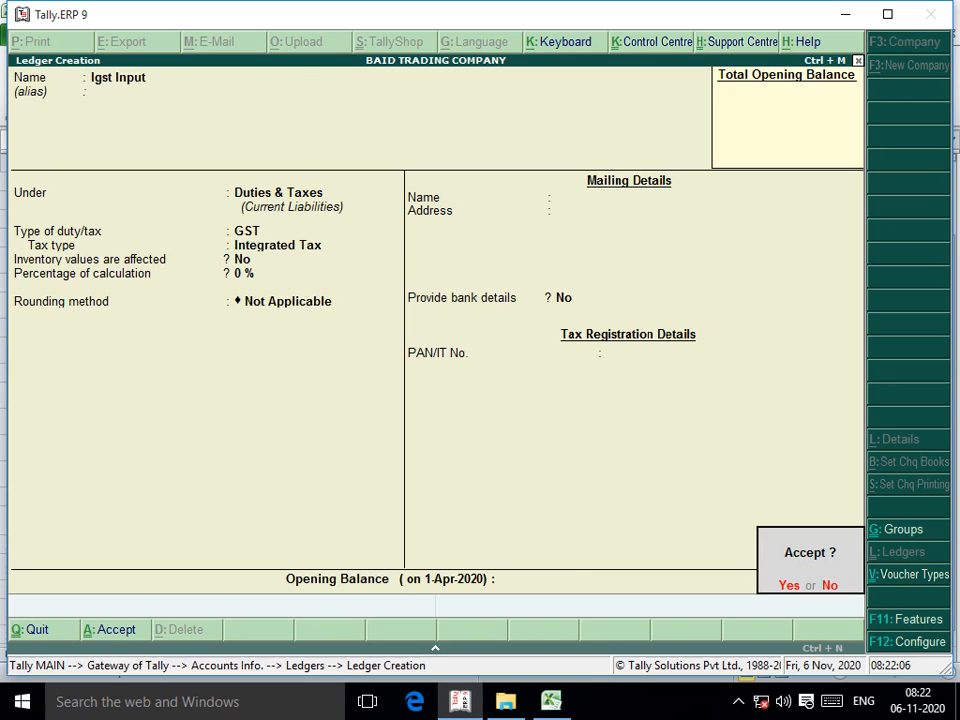
- Create the Igst Output ledger under Duties & Taxes as GST Integrated Tax
{"action": "type", "text": "Igst"}
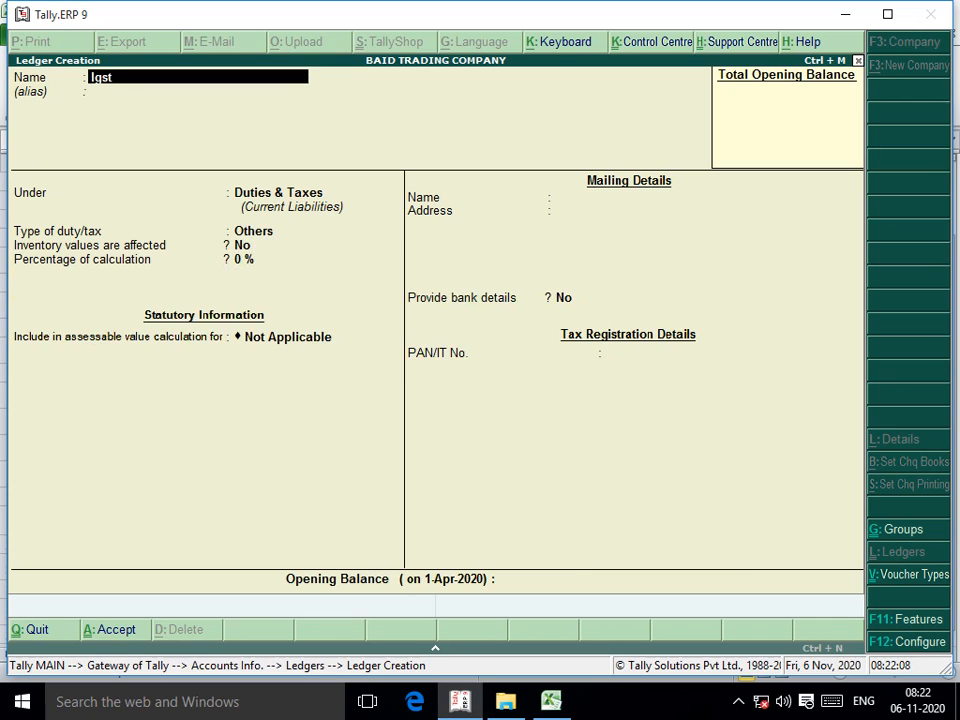
{"action": "type", "text": " Output"}
{"action": "key", "text": "Return"}
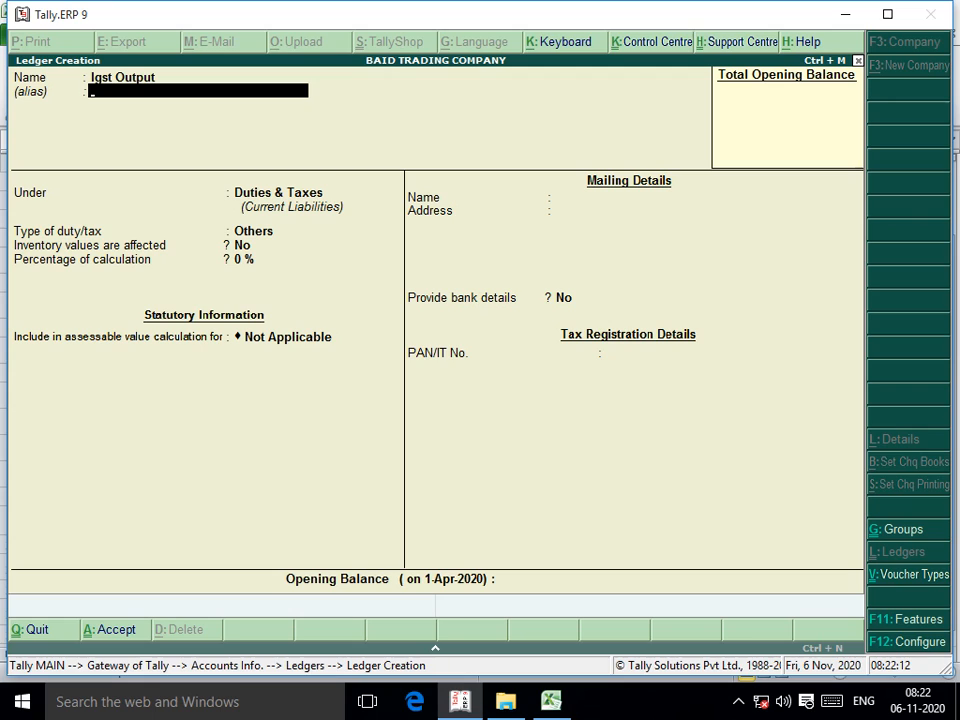
{"action": "key", "text": "Return"}
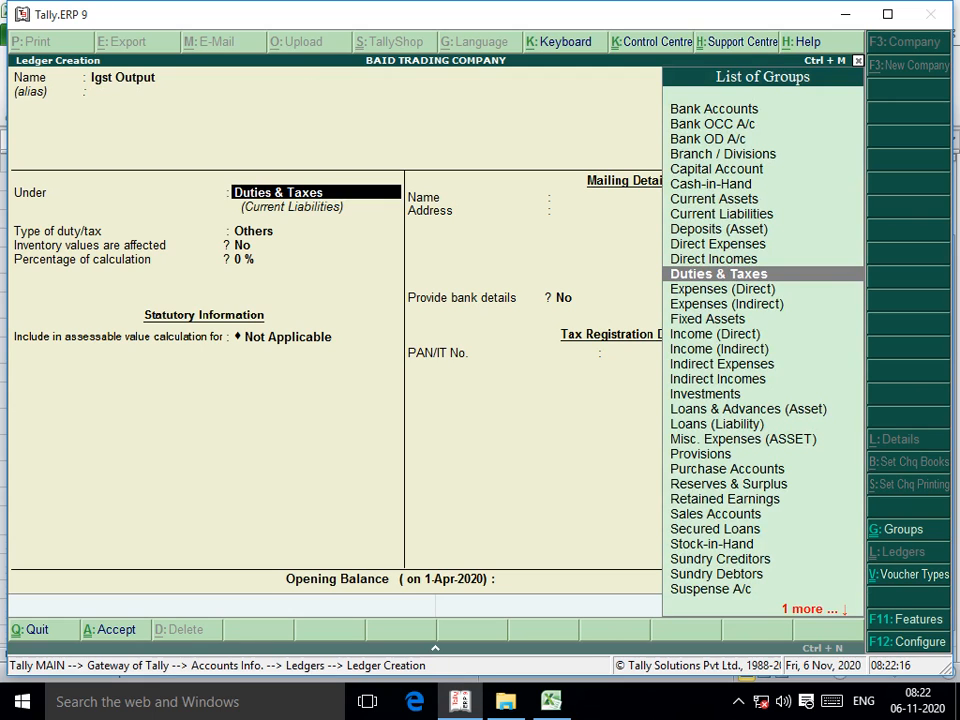
{"action": "key", "text": "Return"}
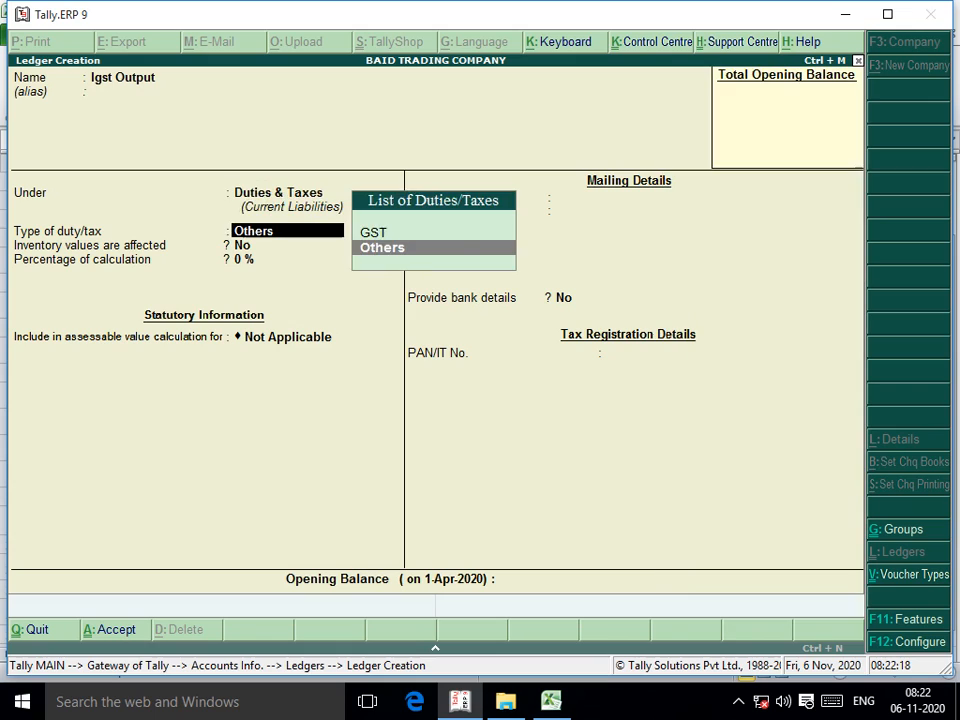
{"action": "key", "text": "Up"}
{"action": "key", "text": "Down"}
{"action": "key", "text": "Up"}
{"action": "key", "text": "Return"}
{"action": "key", "text": "Down"}
{"action": "key", "text": "Down"}
{"action": "key", "text": "Down"}
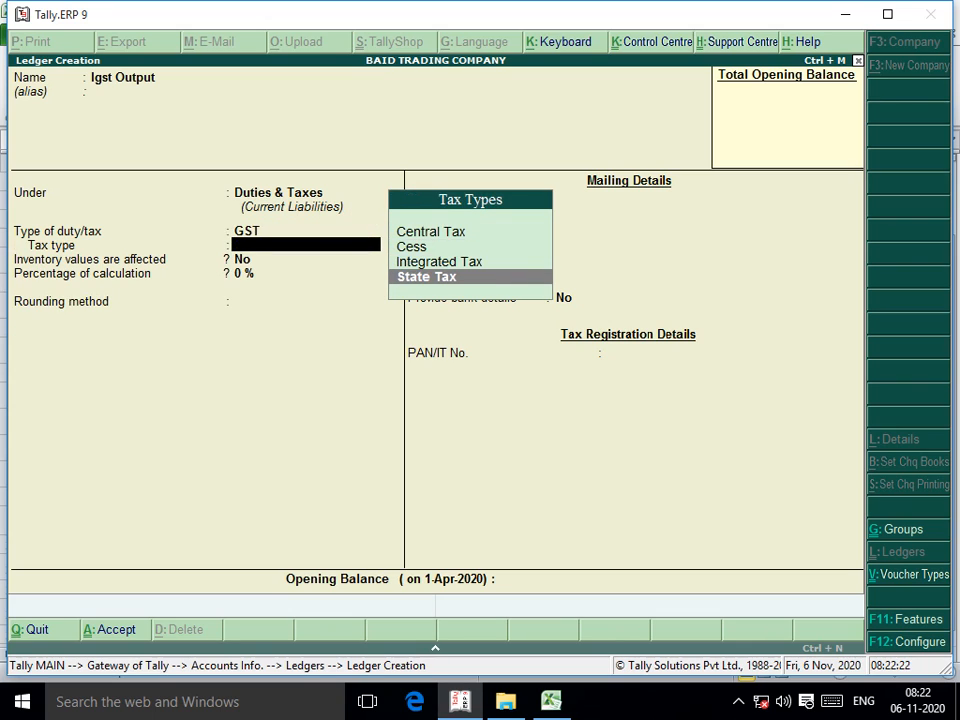
{"action": "key", "text": "Up"}
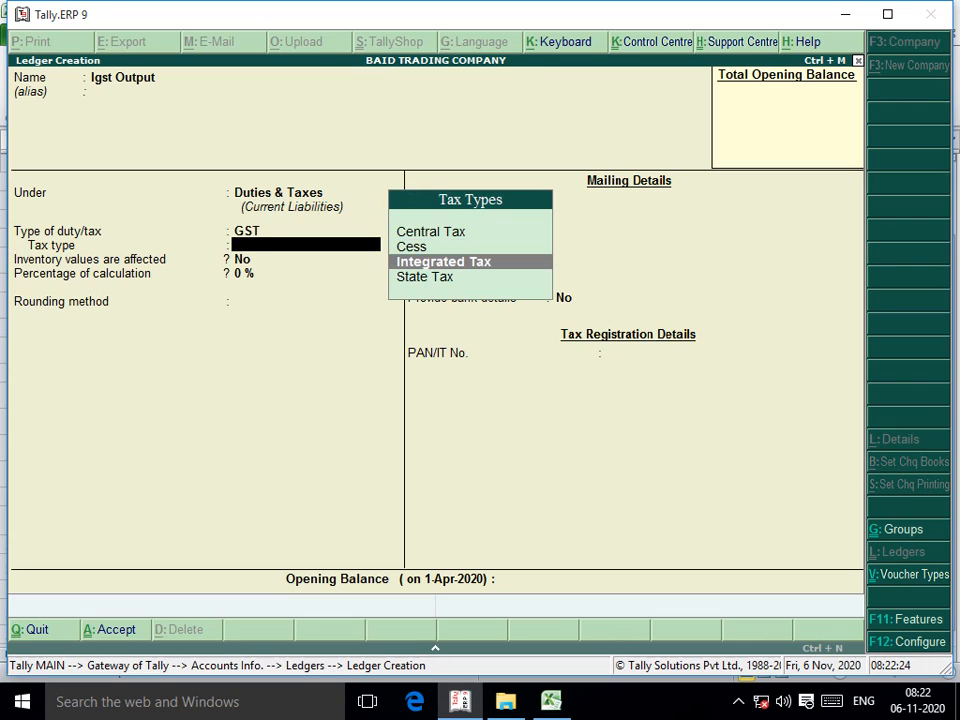
{"action": "key", "text": "Return"}
{"action": "key", "text": "Return"}
{"action": "key", "text": "Return"}
{"action": "key", "text": "Return"}
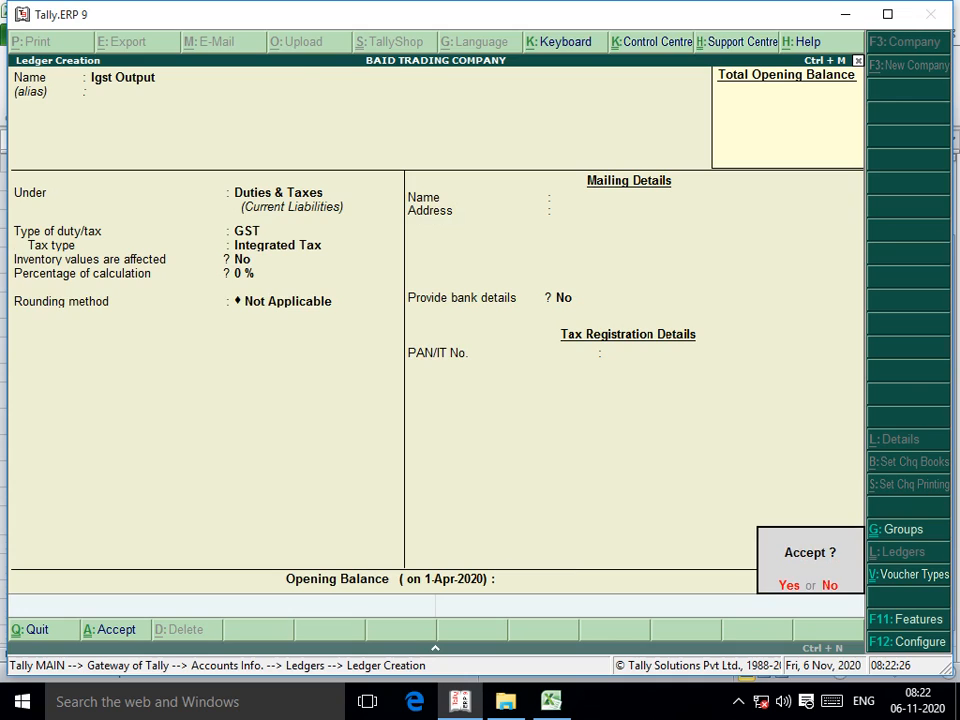
- Save Igst Output and create Cgst Input under Duties & Taxes as GST Central Tax
{"action": "key", "text": "Return"}
{"action": "type", "text": "Cg"}
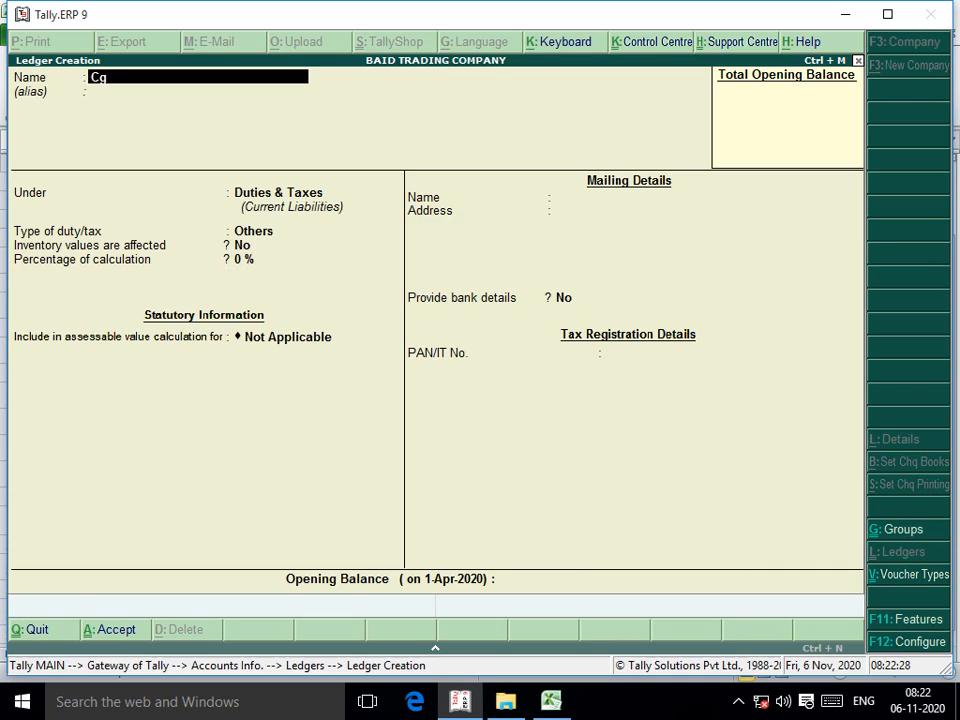
{"action": "type", "text": "st Input"}
{"action": "key", "text": "Return"}
{"action": "key", "text": "Return"}
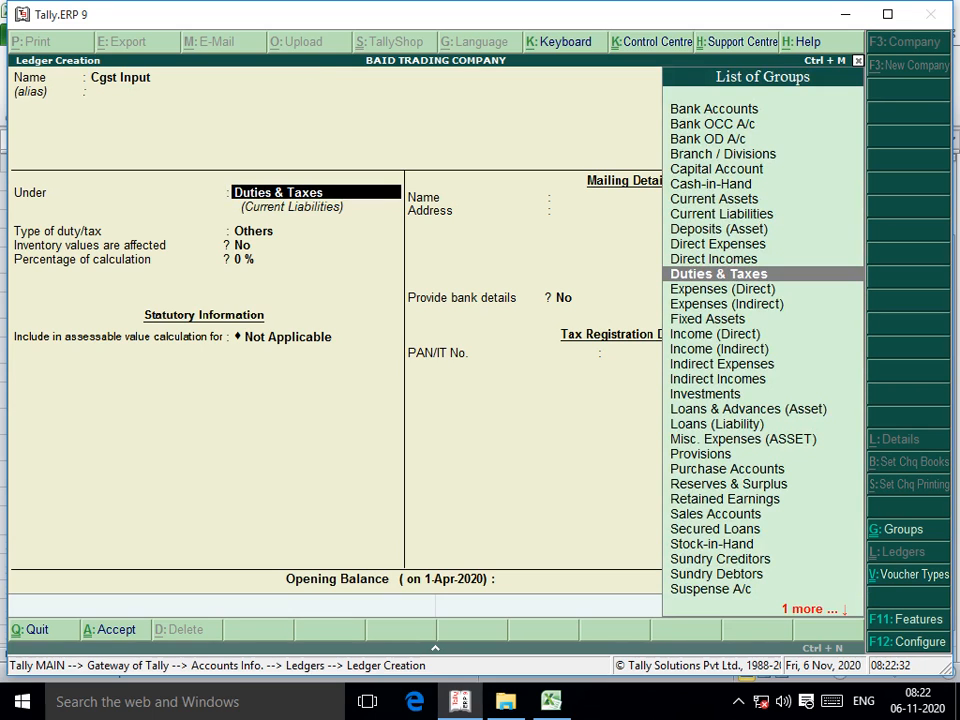
{"action": "key", "text": "Return"}
{"action": "key", "text": "Up"}
{"action": "key", "text": "Return"}
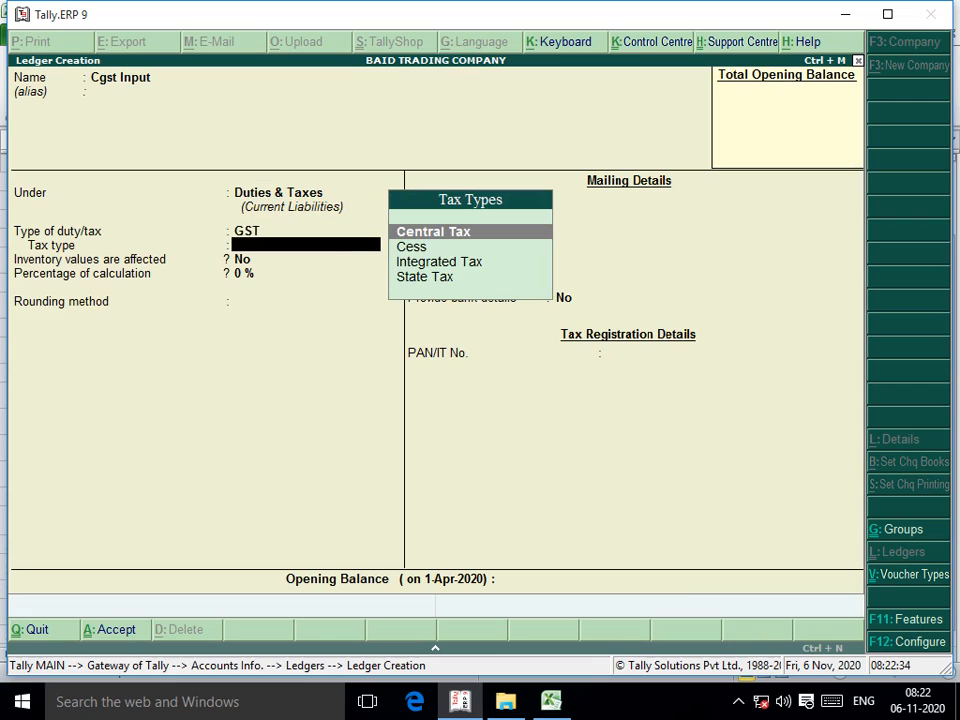
{"action": "key", "text": "Down"}
{"action": "key", "text": "Down"}
{"action": "key", "text": "Down"}
{"action": "key", "text": "Up"}
{"action": "key", "text": "Up"}
{"action": "key", "text": "Up"}
{"action": "key", "text": "Return"}
{"action": "key", "text": "Return"}
{"action": "key", "text": "Return"}
{"action": "key", "text": "Return"}
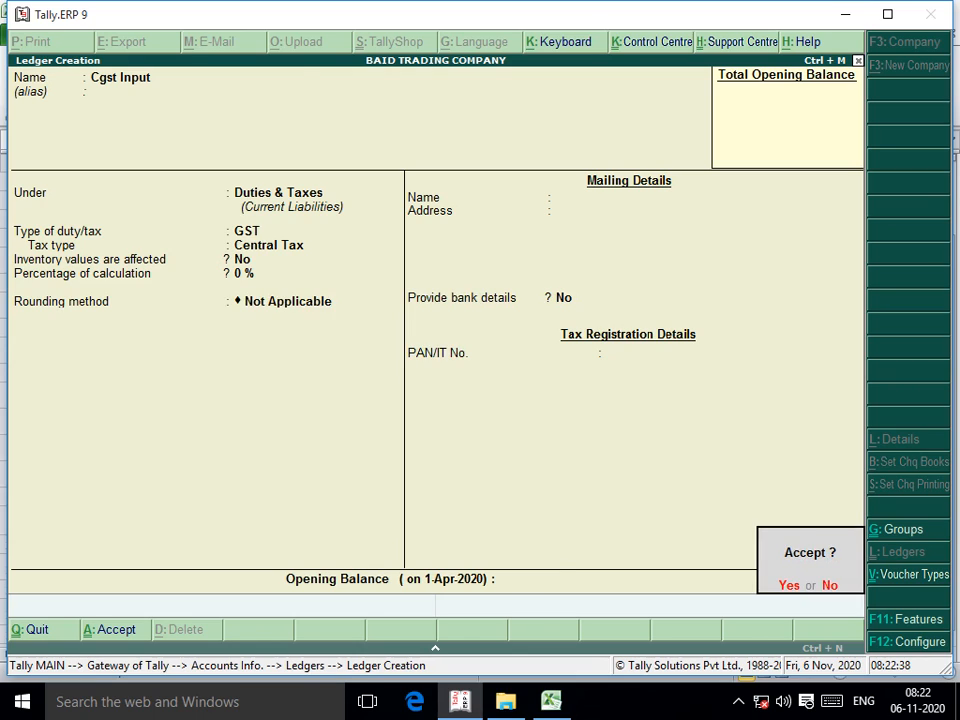
- Save Cgst Input and create Cgst Output as GST Central Tax, rounding Not Applicable
{"action": "key", "text": "Return"}
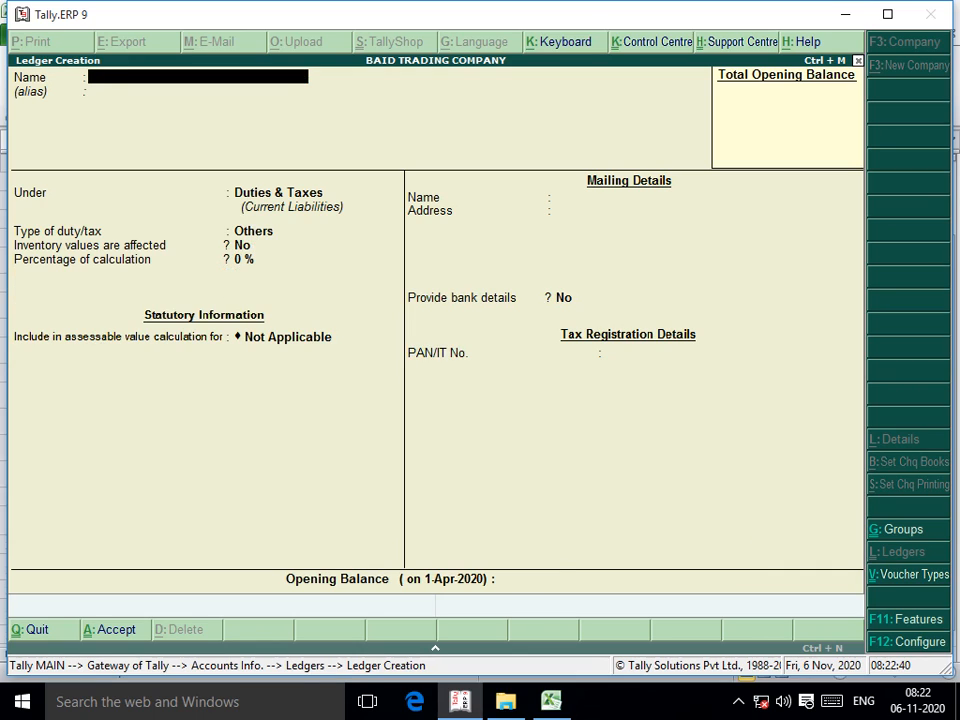
{"action": "type", "text": "Cgst Outpu"}
{"action": "key", "text": "Return"}
{"action": "key", "text": "Return"}
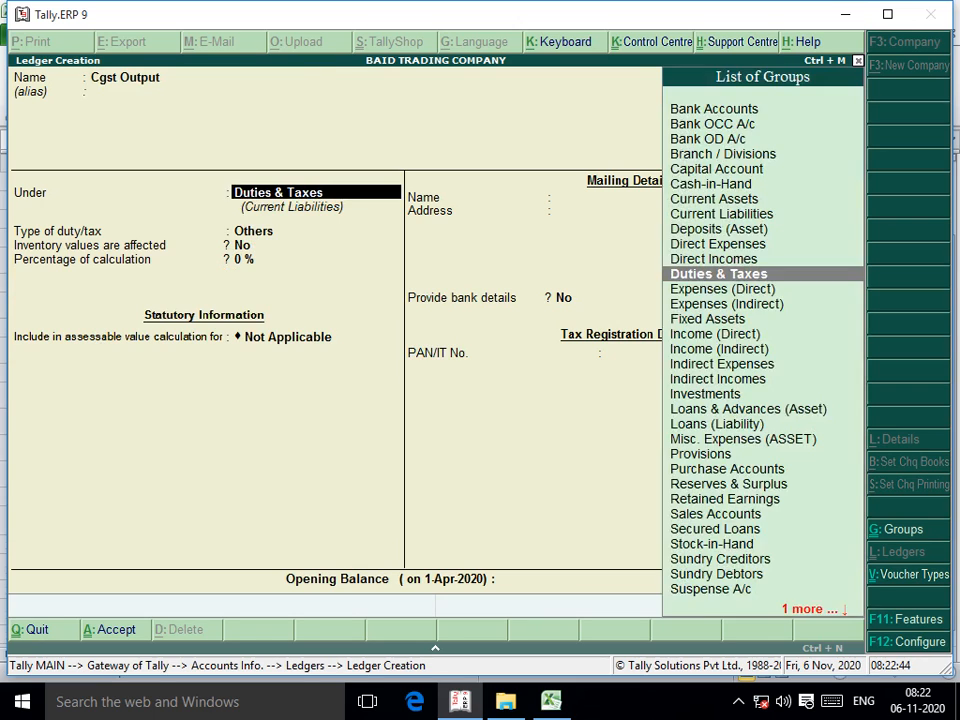
{"action": "key", "text": "Return"}
{"action": "key", "text": "Up"}
{"action": "key", "text": "Return"}
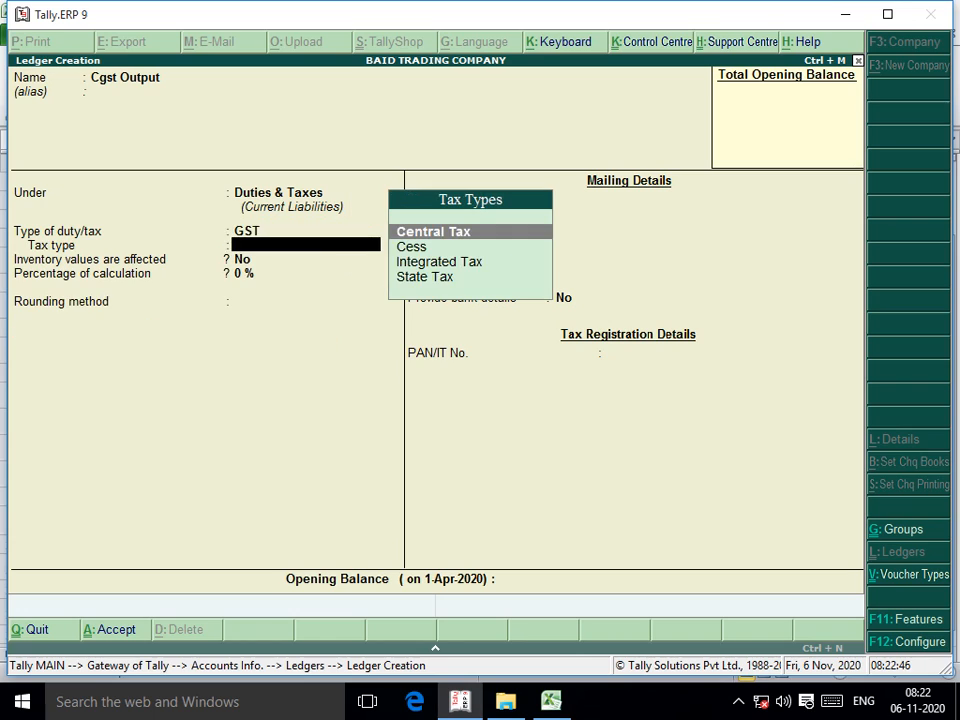
{"action": "key", "text": "Down"}
{"action": "key", "text": "Down"}
{"action": "key", "text": "Down"}
{"action": "key", "text": "Up"}
{"action": "key", "text": "Up"}
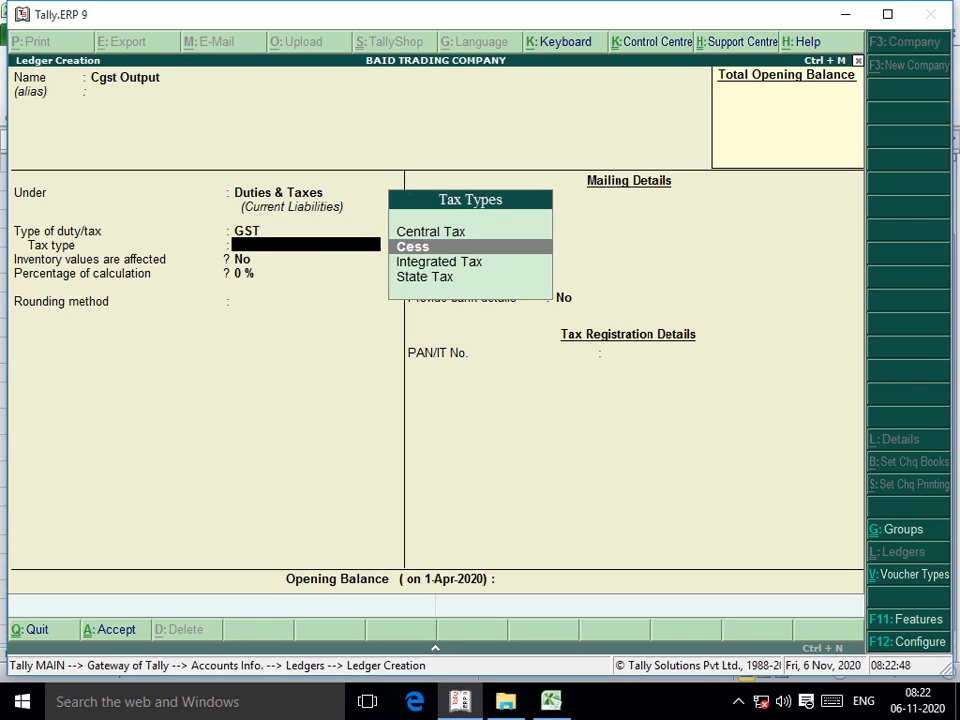
{"action": "key", "text": "Up"}
{"action": "key", "text": "Return"}
{"action": "key", "text": "Return"}
{"action": "key", "text": "Return"}
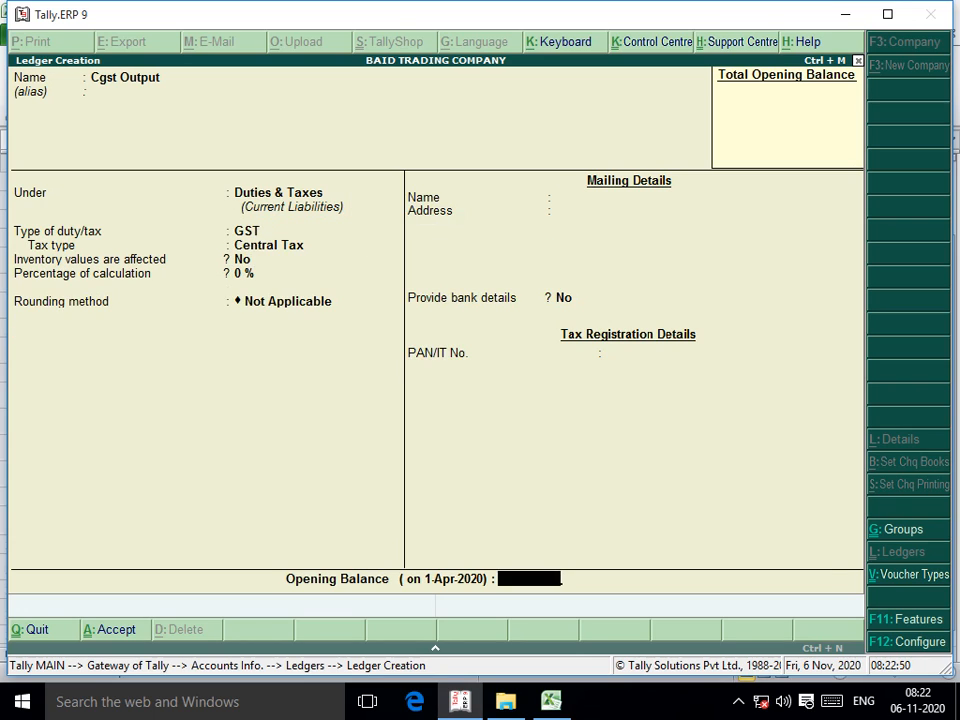
{"action": "key", "text": "Return"}
- Save Cgst Output and create Sgst Output under Duties & Taxes as GST State Tax
{"action": "key", "text": "Return"}
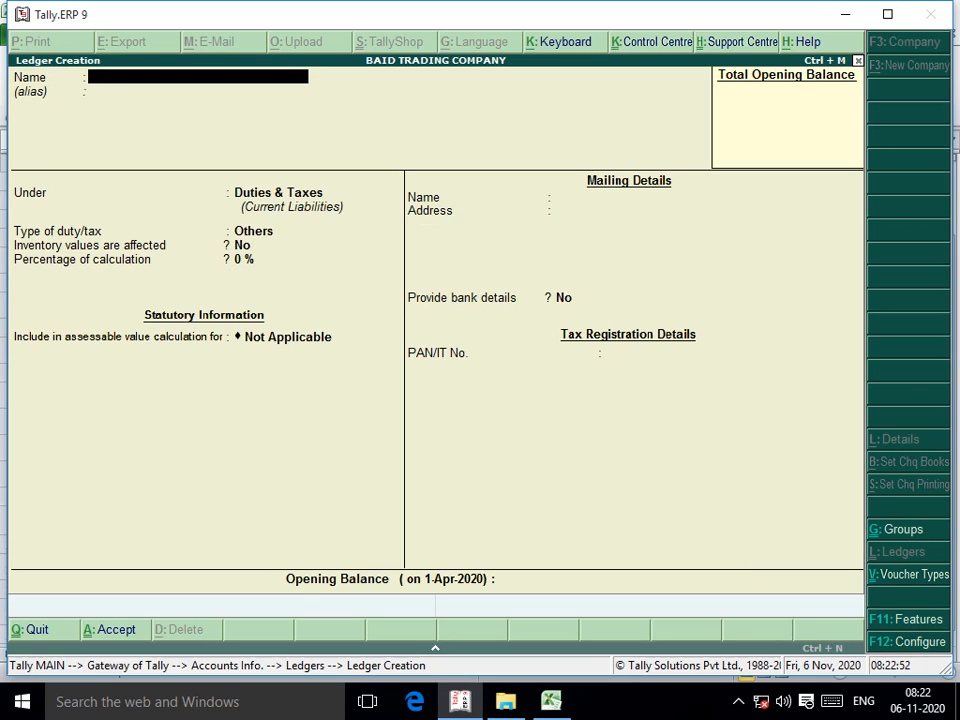
{"action": "type", "text": "gst Output"}
{"action": "key", "text": "Return"}
{"action": "key", "text": "Return"}
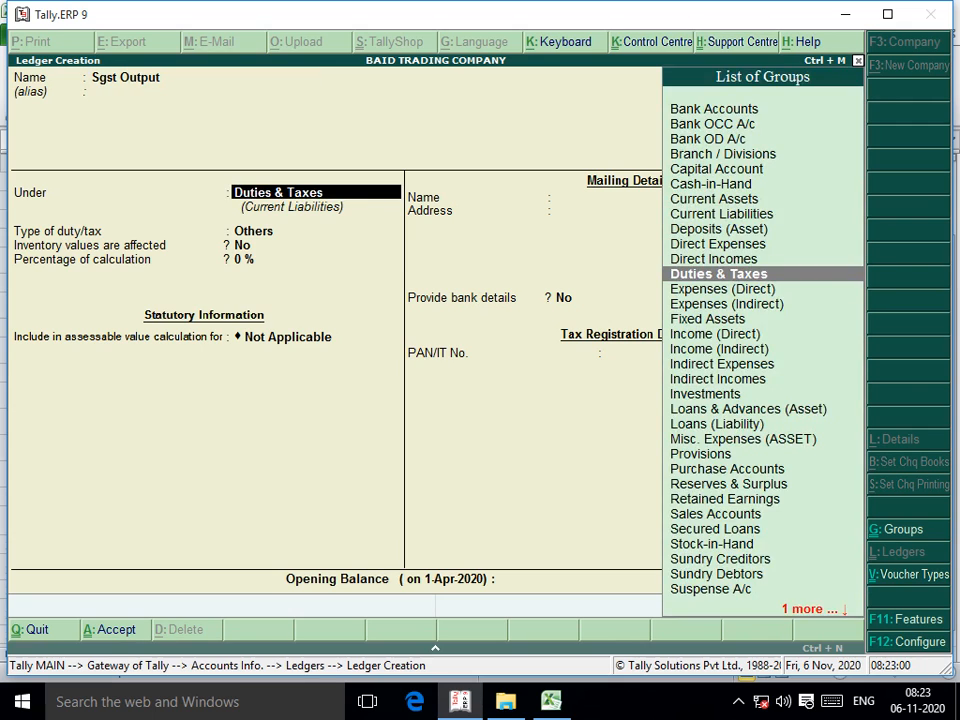
{"action": "key", "text": "Return"}
{"action": "key", "text": "Up"}
{"action": "key", "text": "Return"}
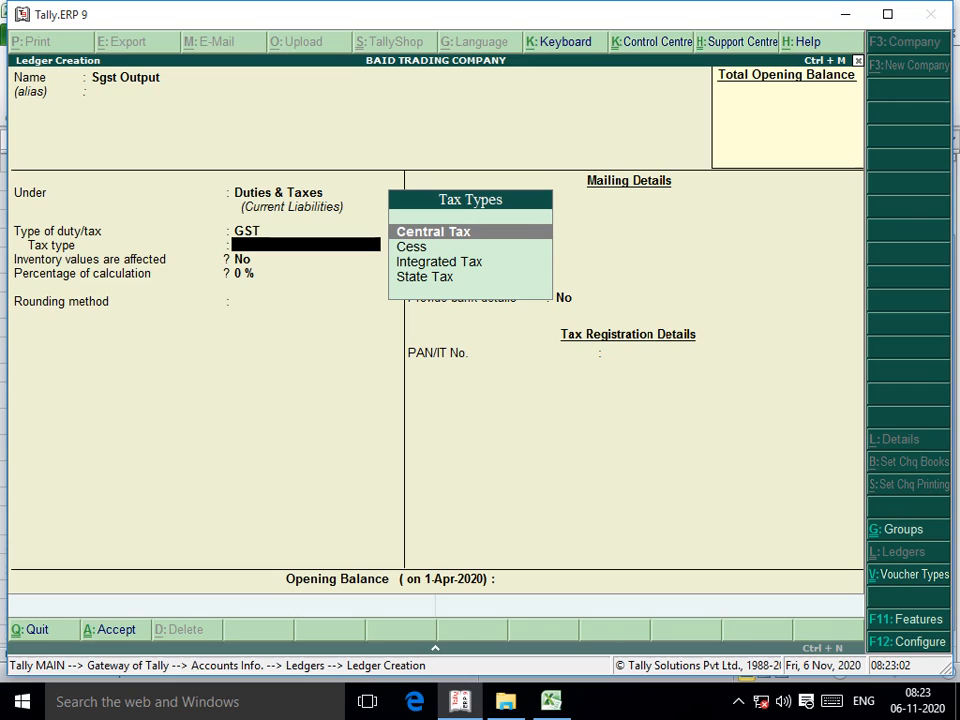
{"action": "key", "text": "Down"}
{"action": "key", "text": "Down"}
{"action": "key", "text": "Down"}
{"action": "key", "text": "Return"}
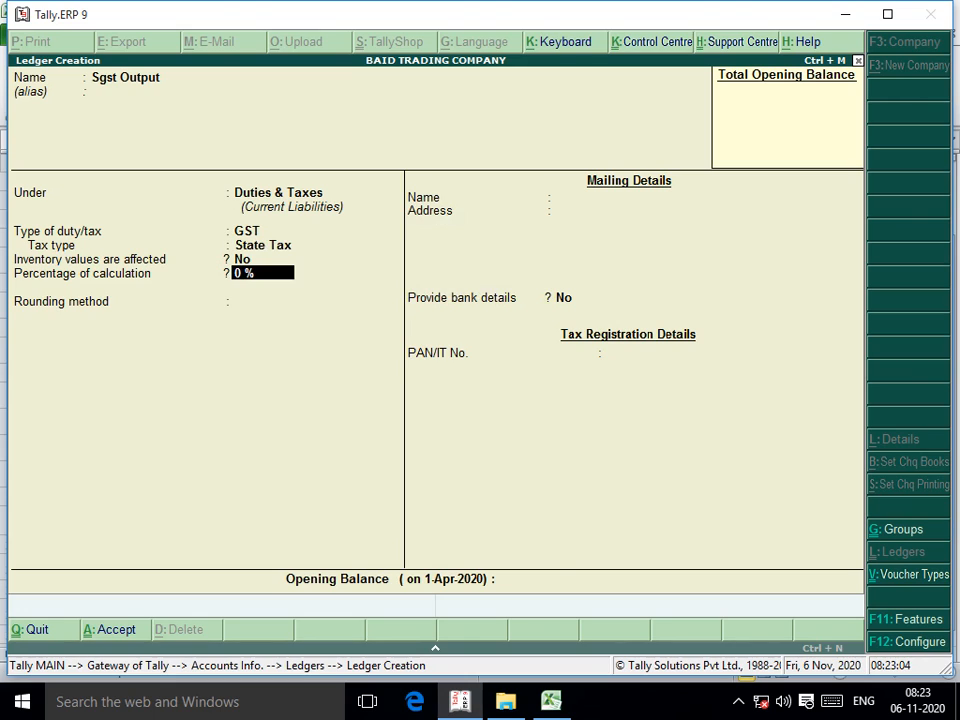
{"action": "key", "text": "Return"}
{"action": "key", "text": "Return"}
{"action": "key", "text": "Return"}
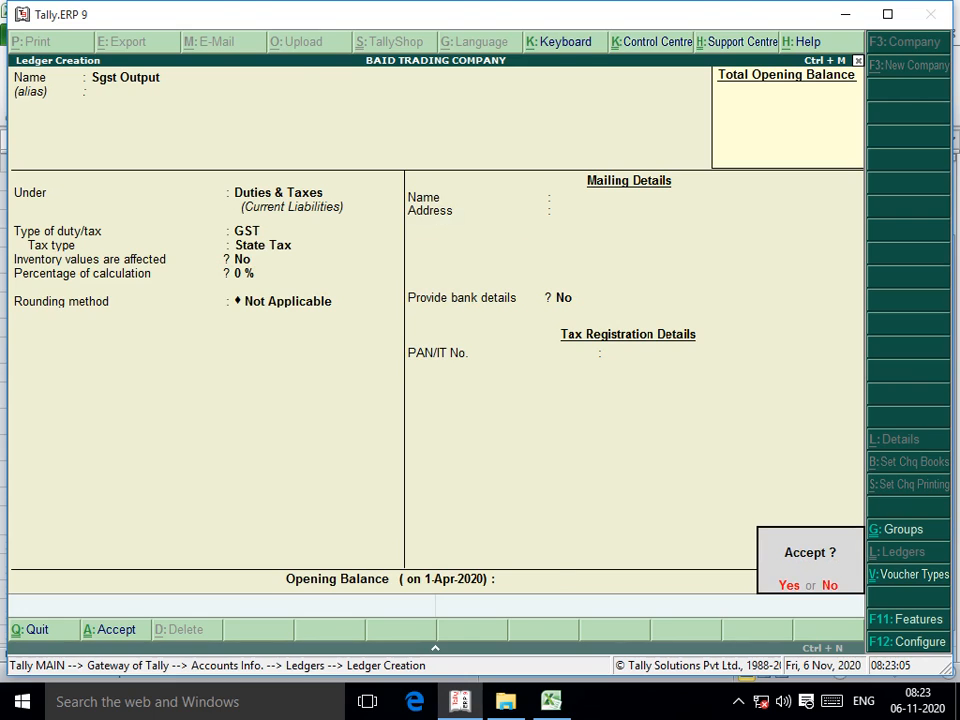
{"action": "key", "text": "Return"}
- Create Sgst Input under Duties & Taxes as GST State Tax, rounding Not Applicable
{"action": "type", "text": "Sgt"}
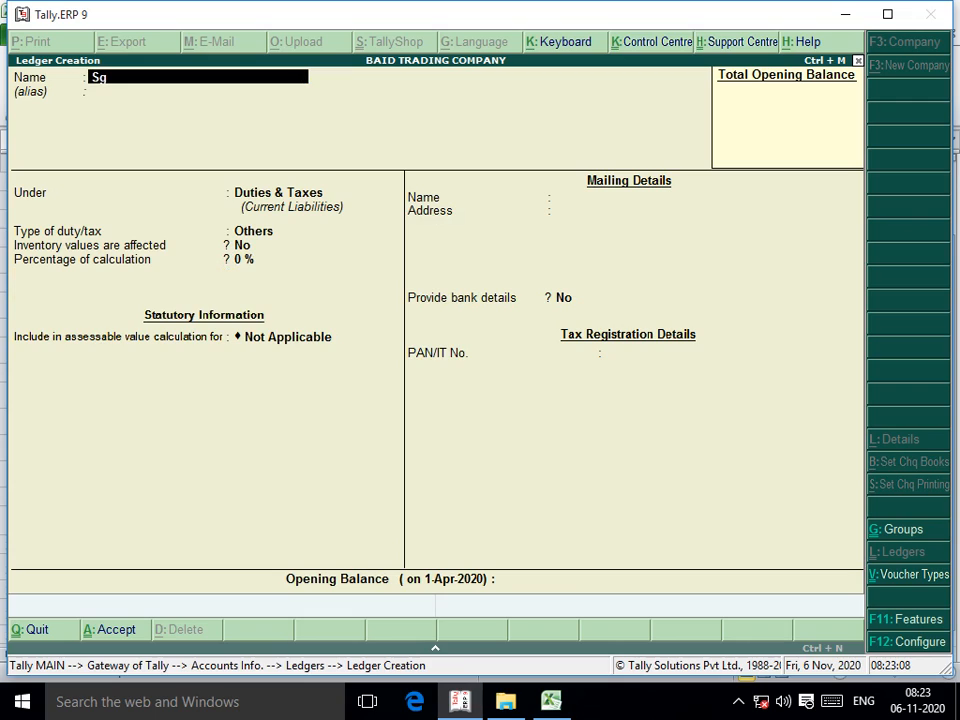
{"action": "key", "text": "BackSpace"}
{"action": "type", "text": "gst input"}
{"action": "key", "text": "Return"}
{"action": "key", "text": "Return"}
{"action": "key", "text": "Return"}
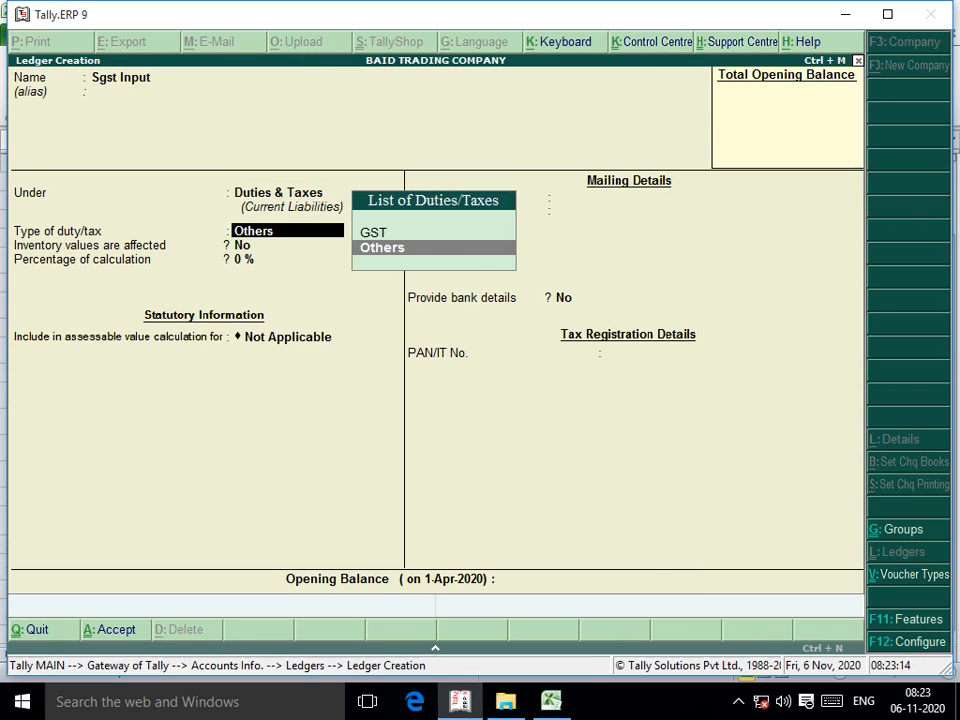
{"action": "key", "text": "Up"}
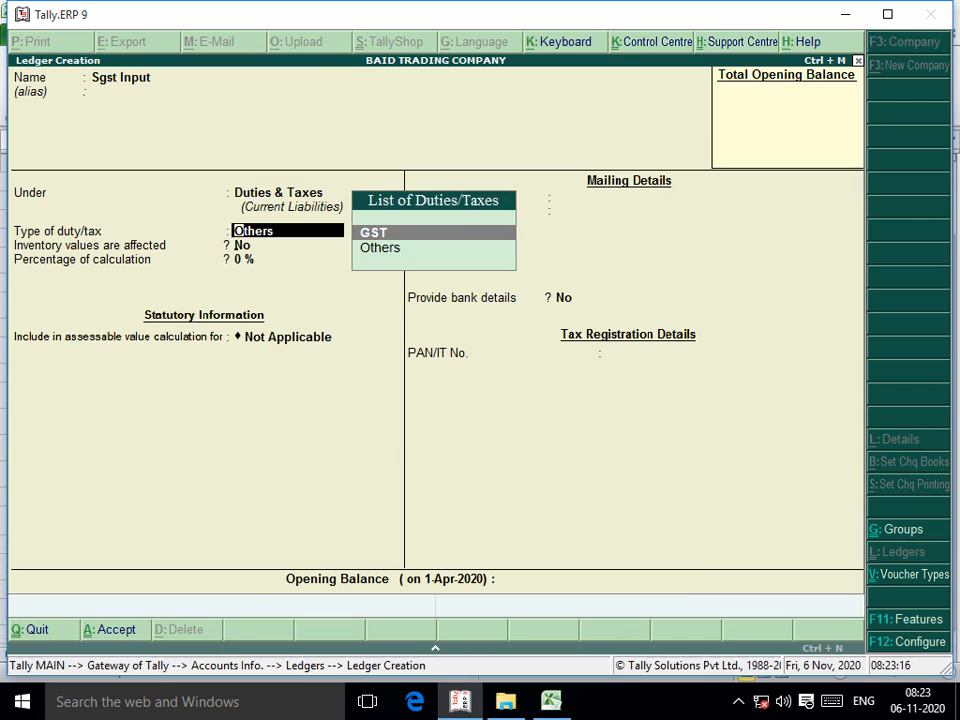
{"action": "key", "text": "Return"}
{"action": "key", "text": "Down"}
{"action": "key", "text": "Down"}
{"action": "key", "text": "Down"}
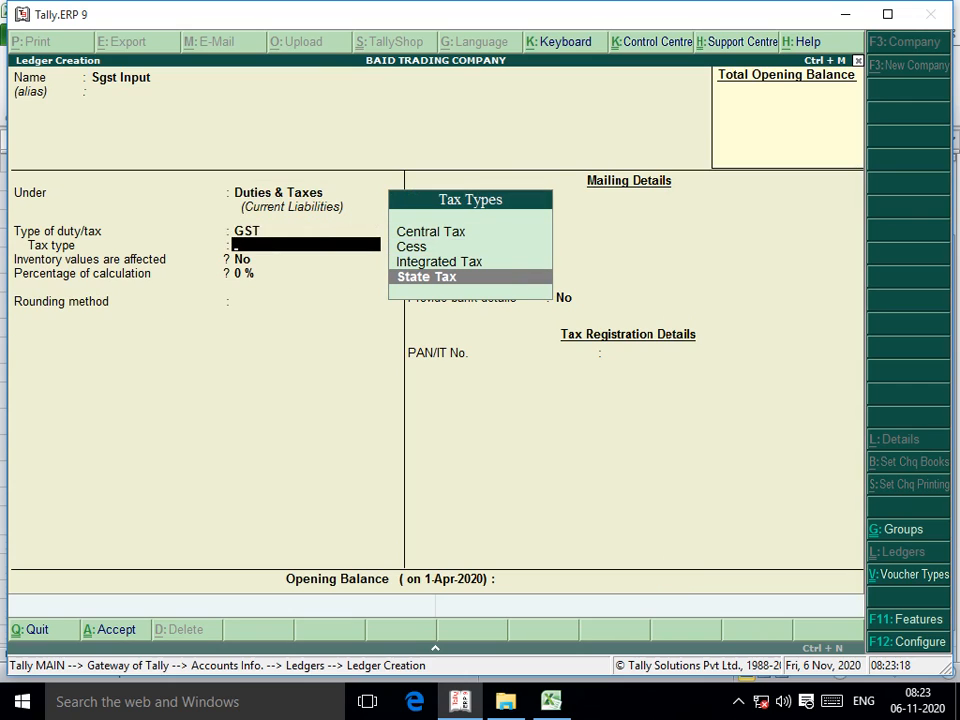
{"action": "key", "text": "Return"}
{"action": "key", "text": "Return"}
{"action": "key", "text": "Return"}
{"action": "key", "text": "Return"}
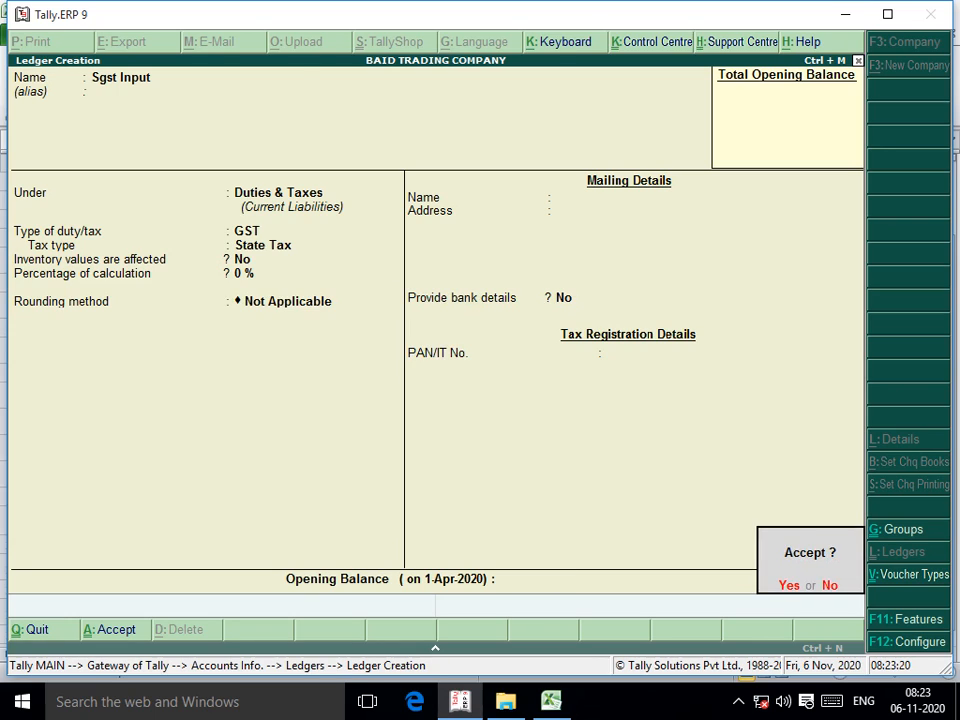
{"action": "key", "text": "Return"}
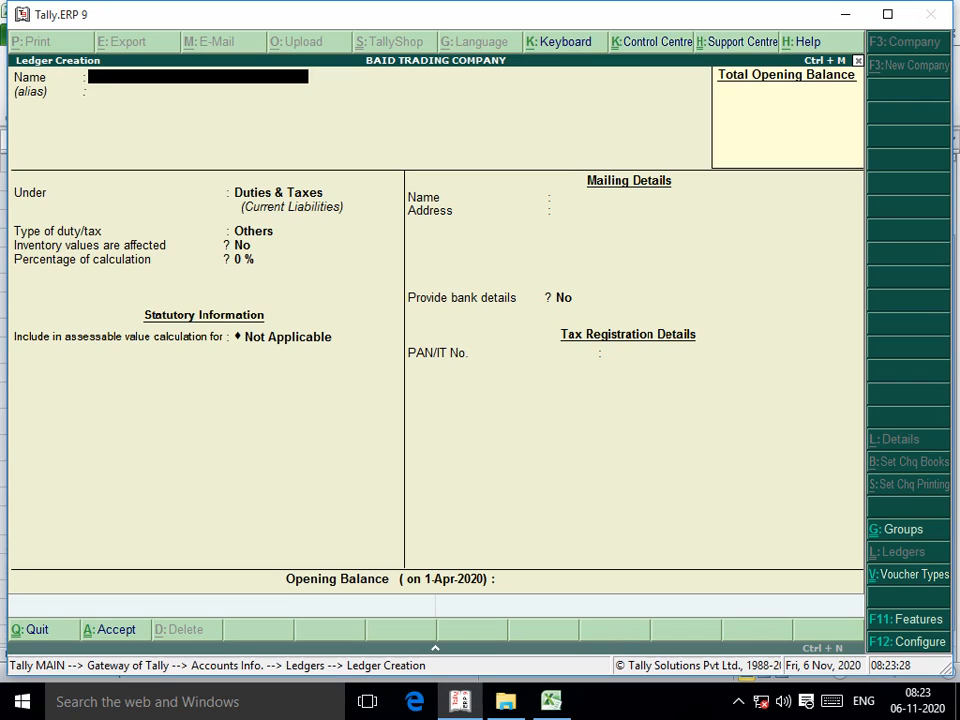
- Name the ledger Discount Receive A/c and place it under Indirect Incomes
{"action": "type", "text": "Discount Recei"}
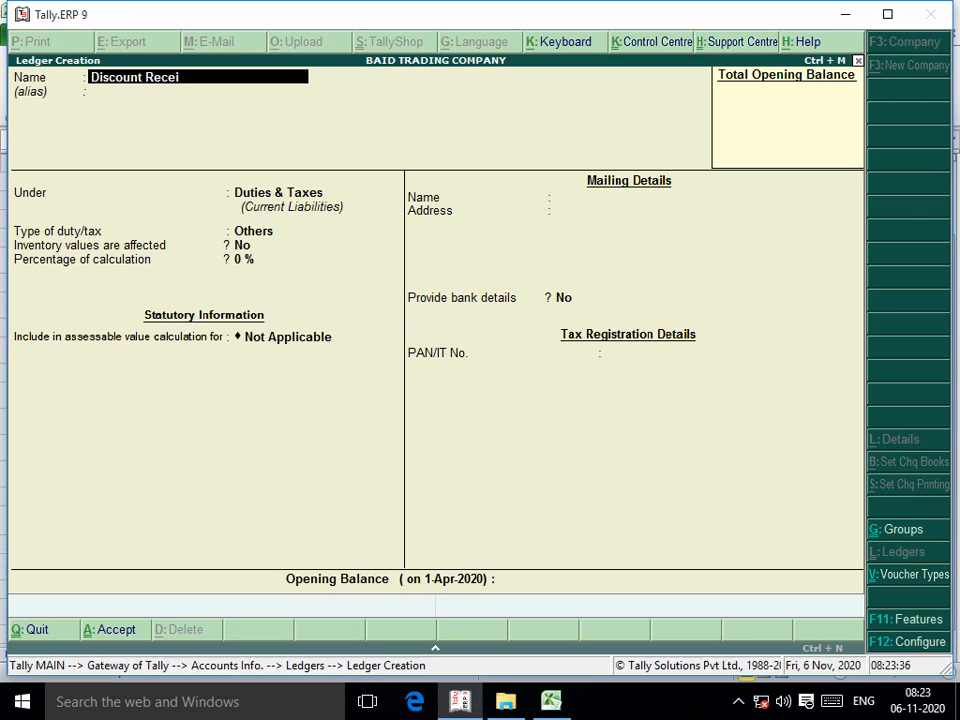
{"action": "type", "text": "ve a/c"}
{"action": "key", "text": "Return"}
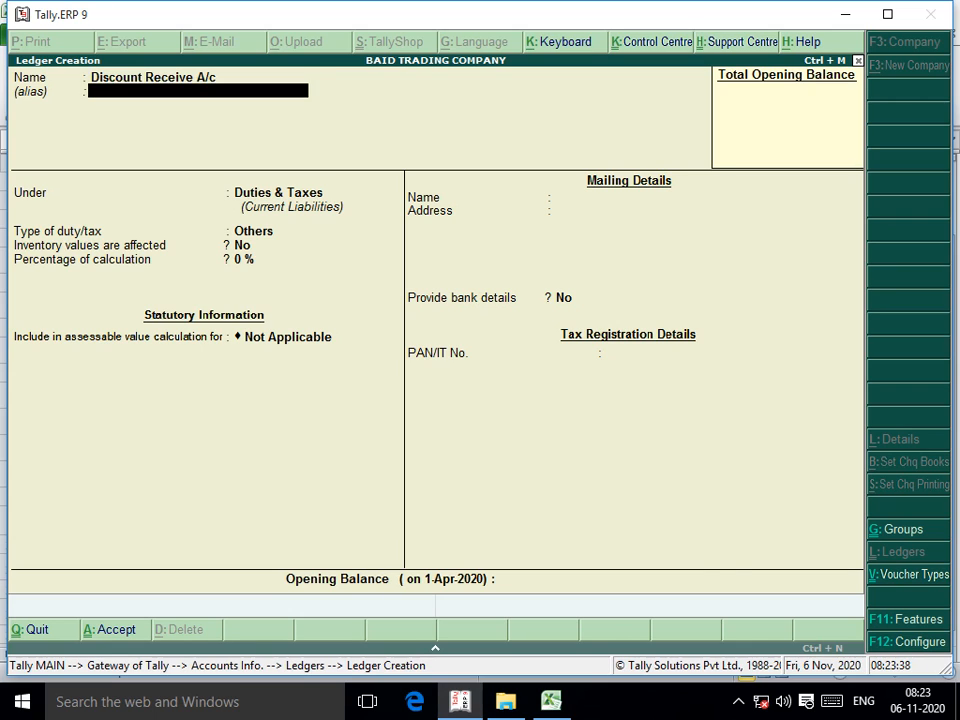
{"action": "key", "text": "Return"}
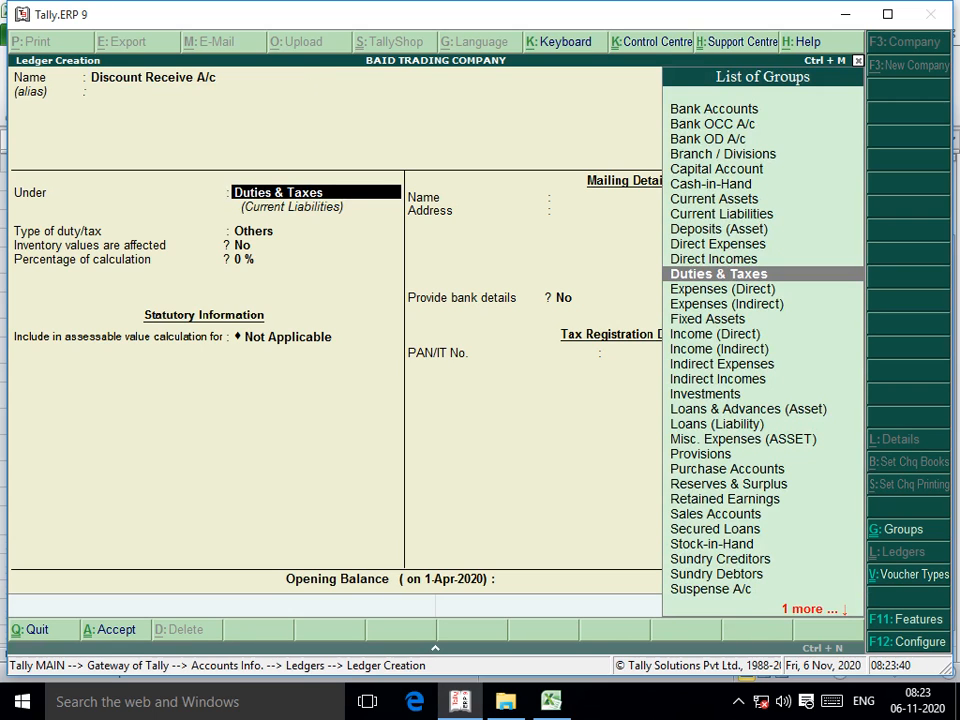
{"action": "type", "text": "In"}
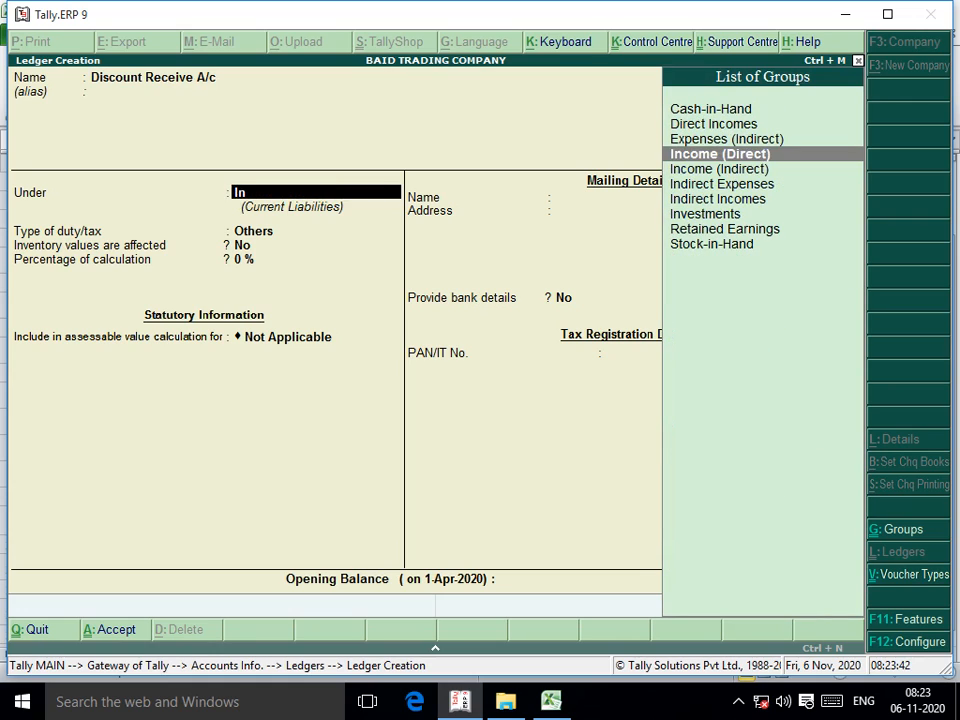
{"action": "key", "text": "Down"}
{"action": "key", "text": "Up"}
{"action": "key", "text": "Down"}
{"action": "key", "text": "Return"}
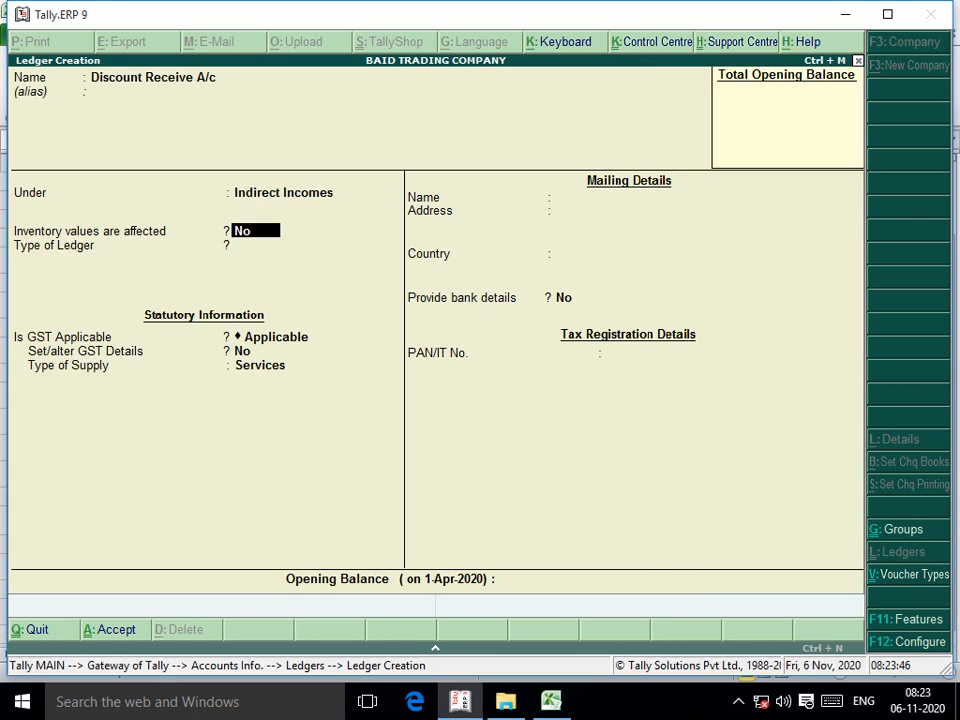
{"action": "key", "text": "Return"}
{"action": "key", "text": "Return"}
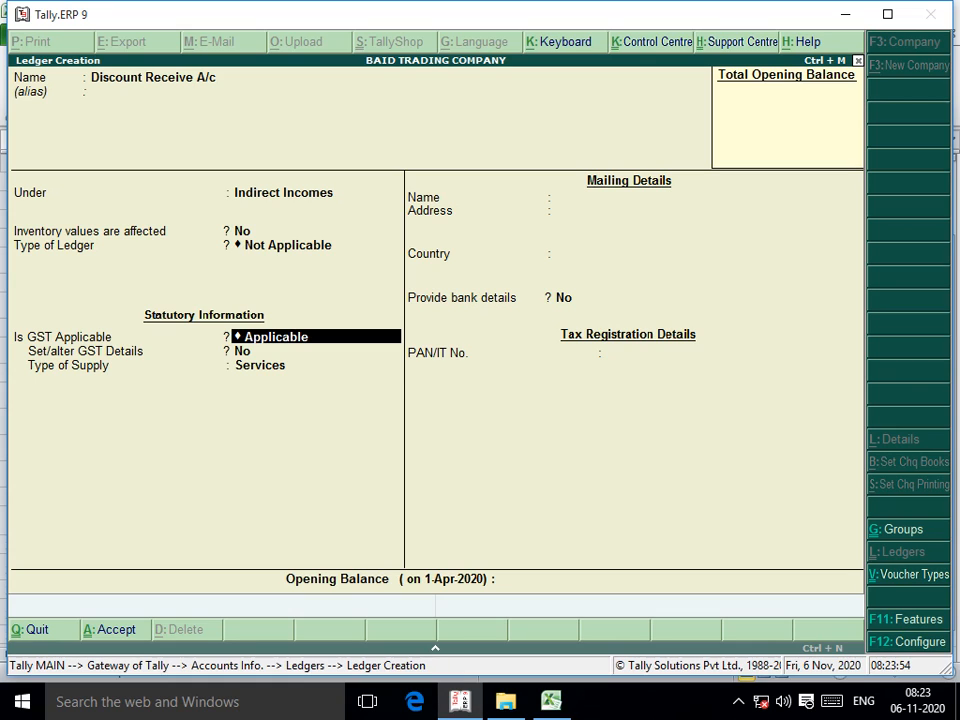
- Set the ledger's GST applicability to Not Applicable
{"action": "key", "text": "Return"}
{"action": "key", "text": "BackSpace"}
{"action": "key", "text": "Down"}
{"action": "key", "text": "Down"}
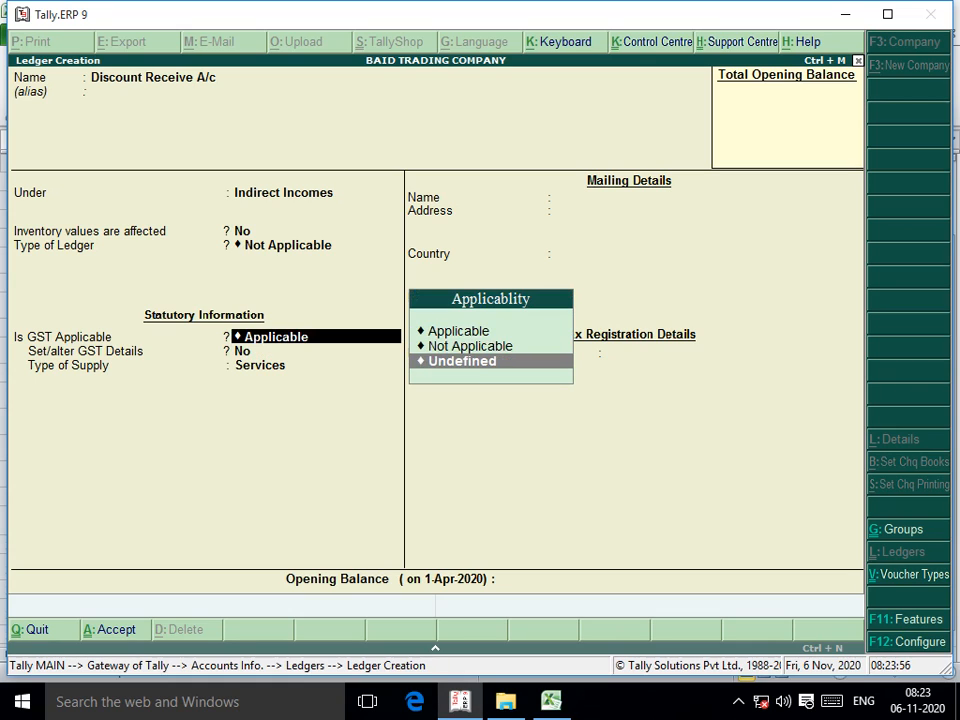
{"action": "key", "text": "Up"}
{"action": "key", "text": "Return"}
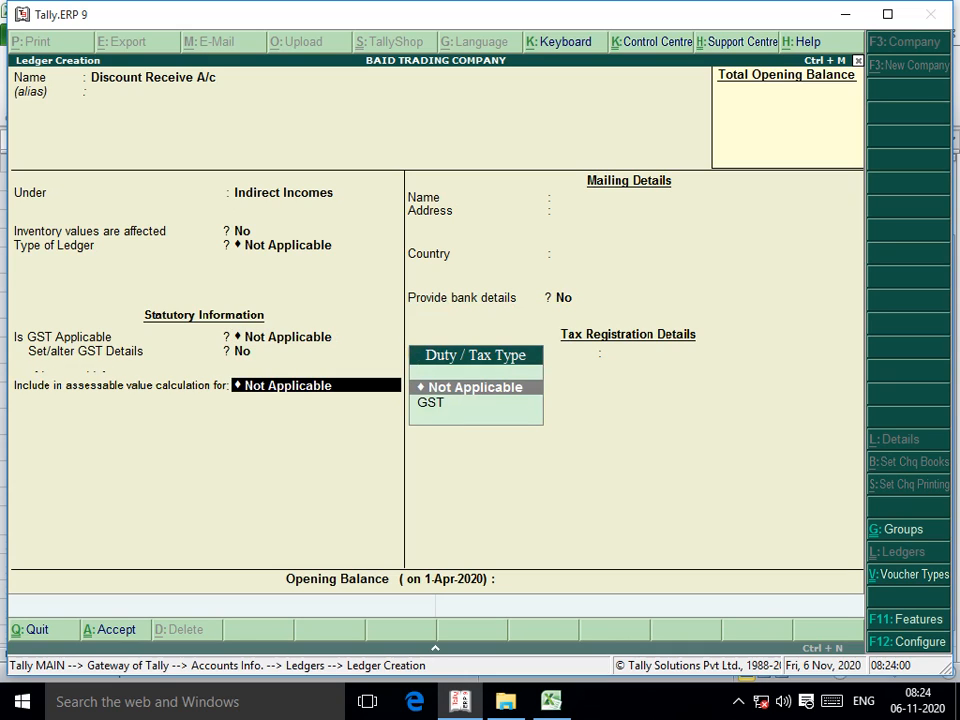
- Include it in GST assessable value, apportioned to Both, and save the ledger
{"action": "key", "text": "Down"}
{"action": "key", "text": "Up"}
{"action": "key", "text": "Down"}
{"action": "key", "text": "Up"}
{"action": "key", "text": "Down"}
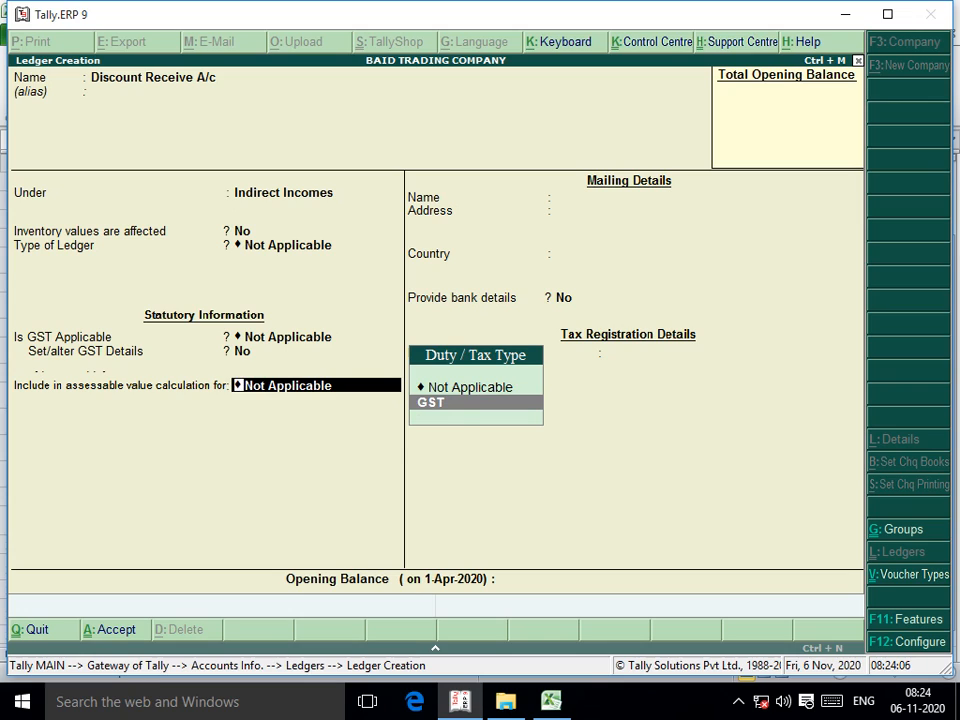
{"action": "key", "text": "Return"}
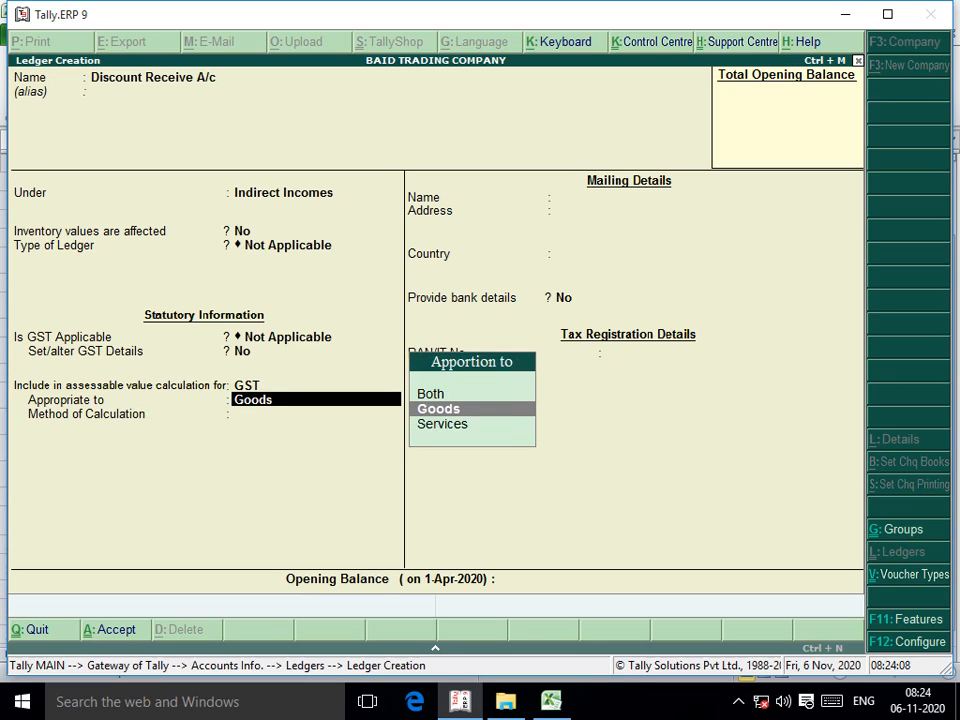
{"action": "key", "text": "Up"}
{"action": "key", "text": "Return"}
{"action": "key", "text": "Return"}
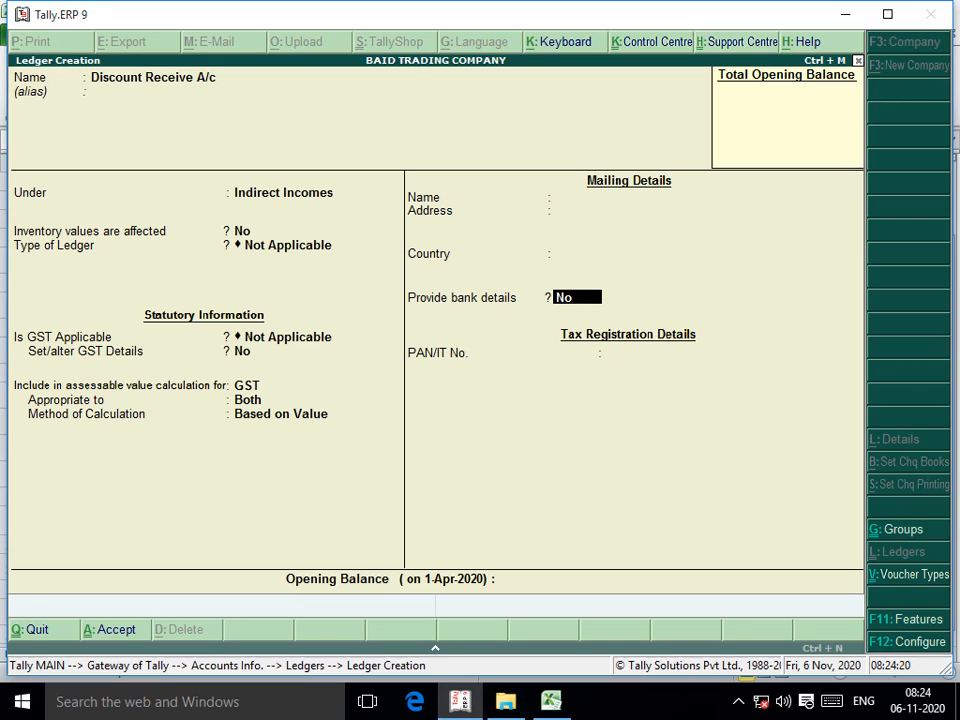
{"action": "key", "text": "Return"}
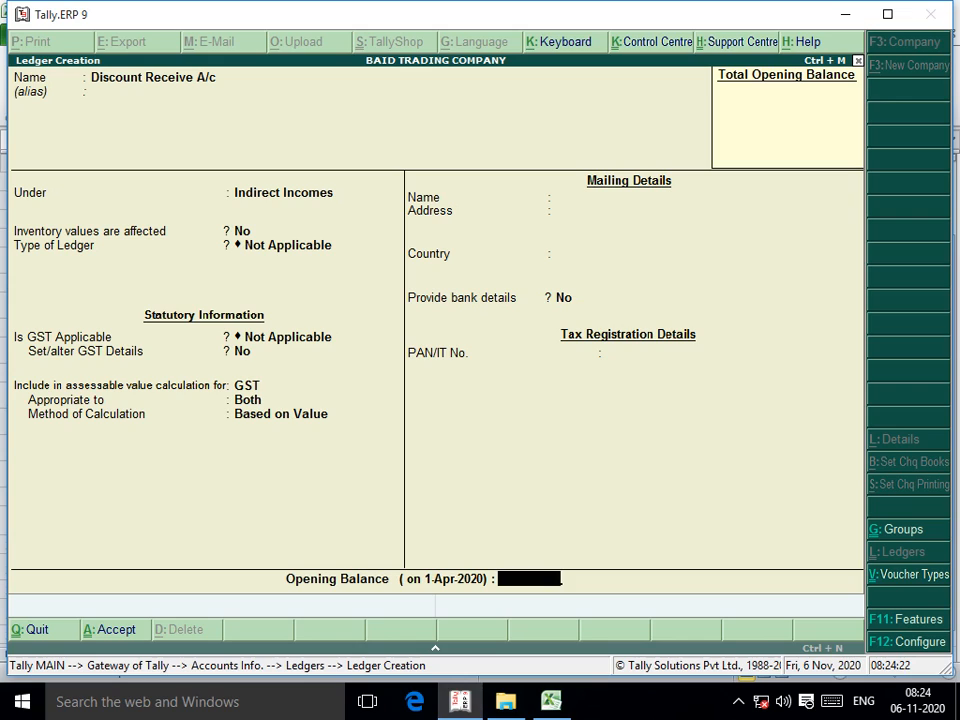
{"action": "key", "text": "Return"}
{"action": "key", "text": "Return"}
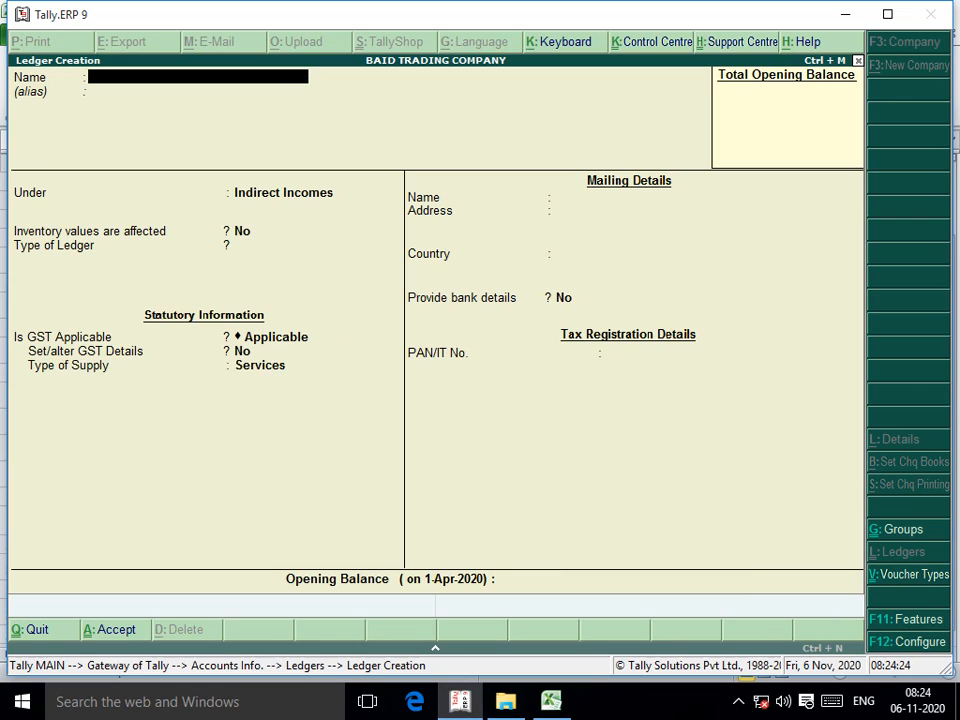
- Name the ledger Discount Allow A/c and place it under Indirect Expenses
{"action": "type", "text": "Discount Allow A/c"}
{"action": "key", "text": "Return"}
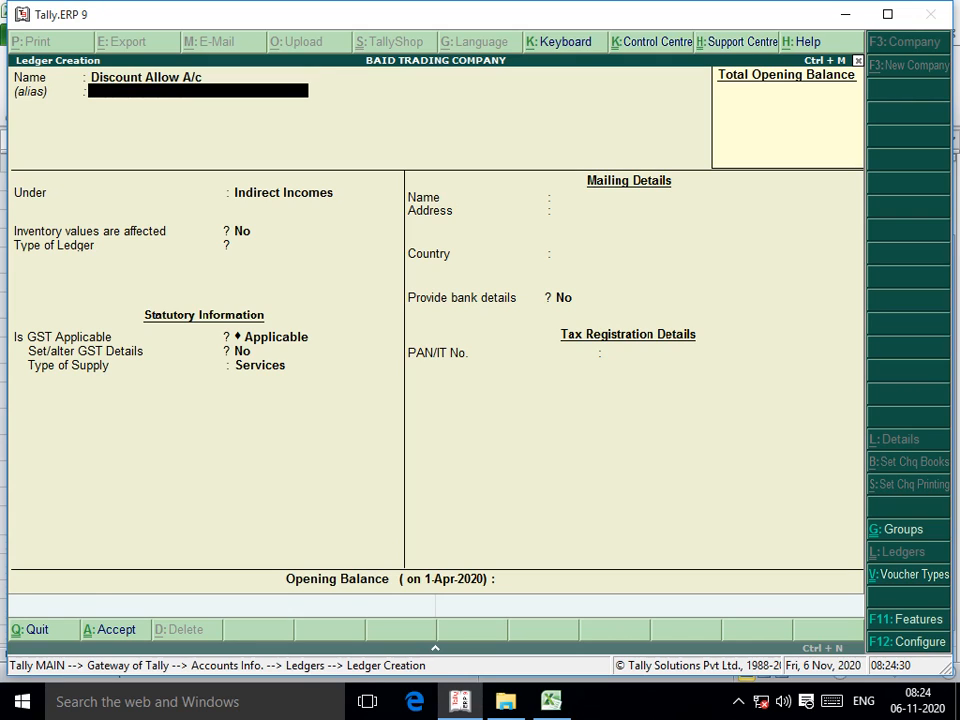
{"action": "key", "text": "Return"}
{"action": "type", "text": "Ex"}
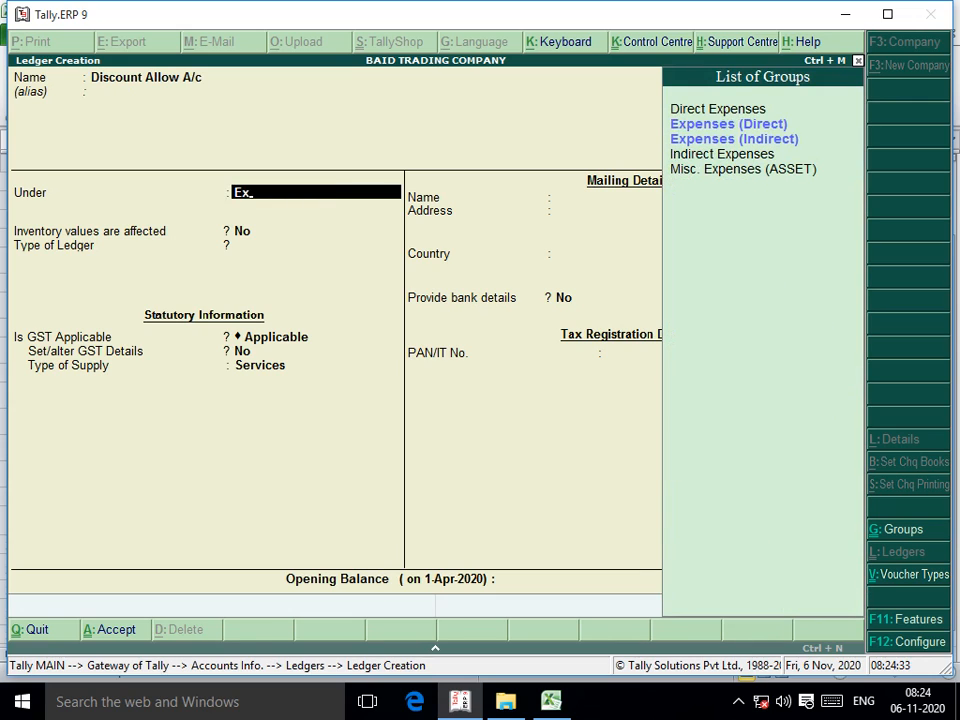
{"action": "key", "text": "Down"}
{"action": "key", "text": "Return"}
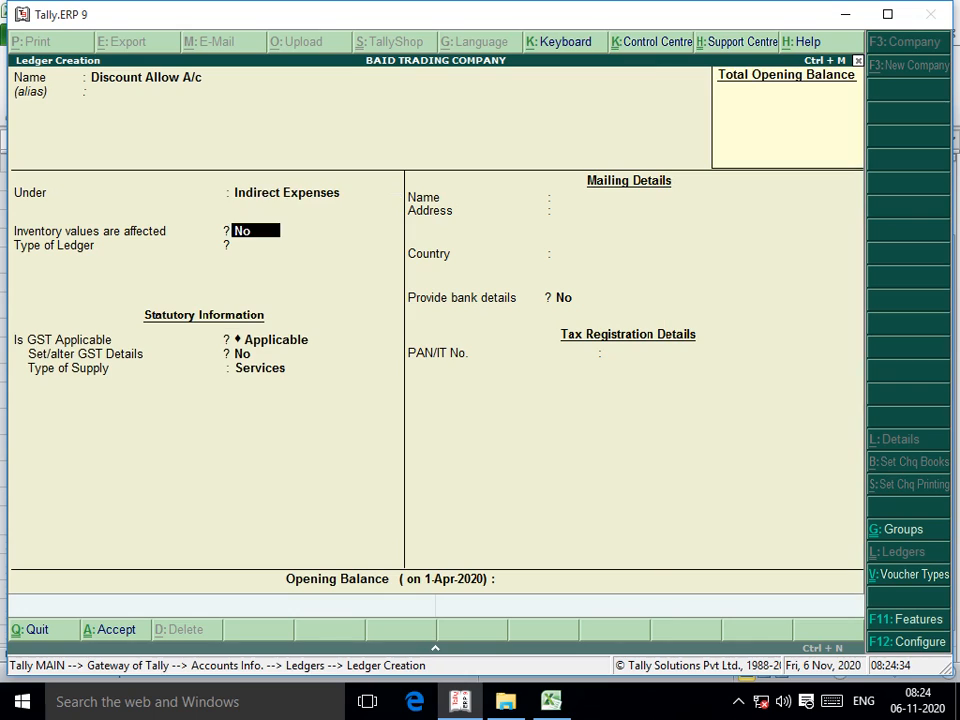
{"action": "key", "text": "Return"}
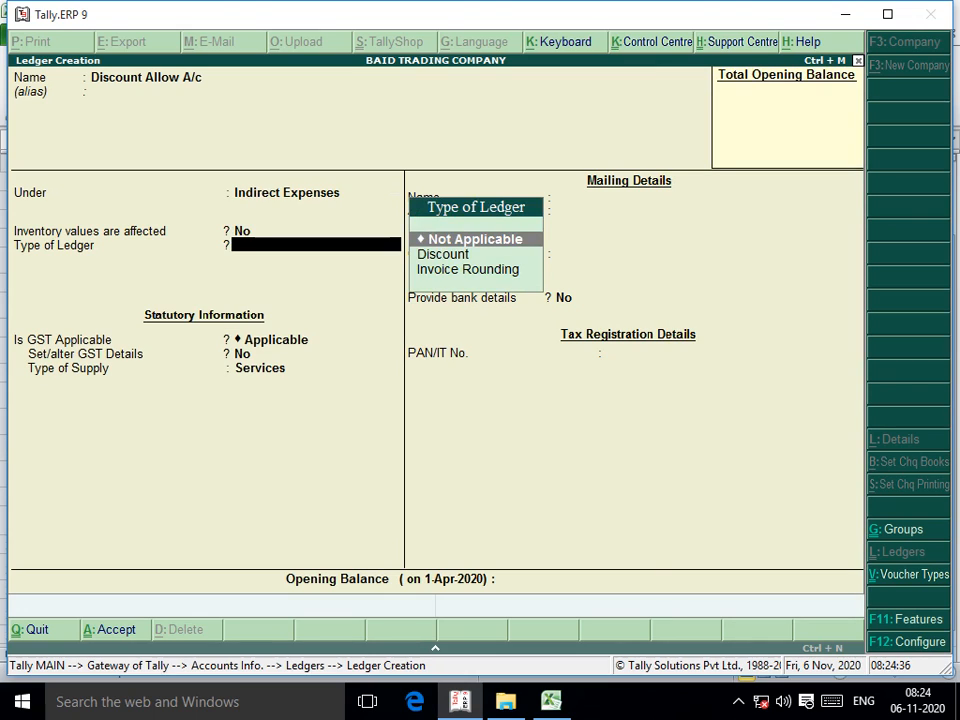
- Set the ledger type and GST applicability to Not Applicable
{"action": "key", "text": "Return"}
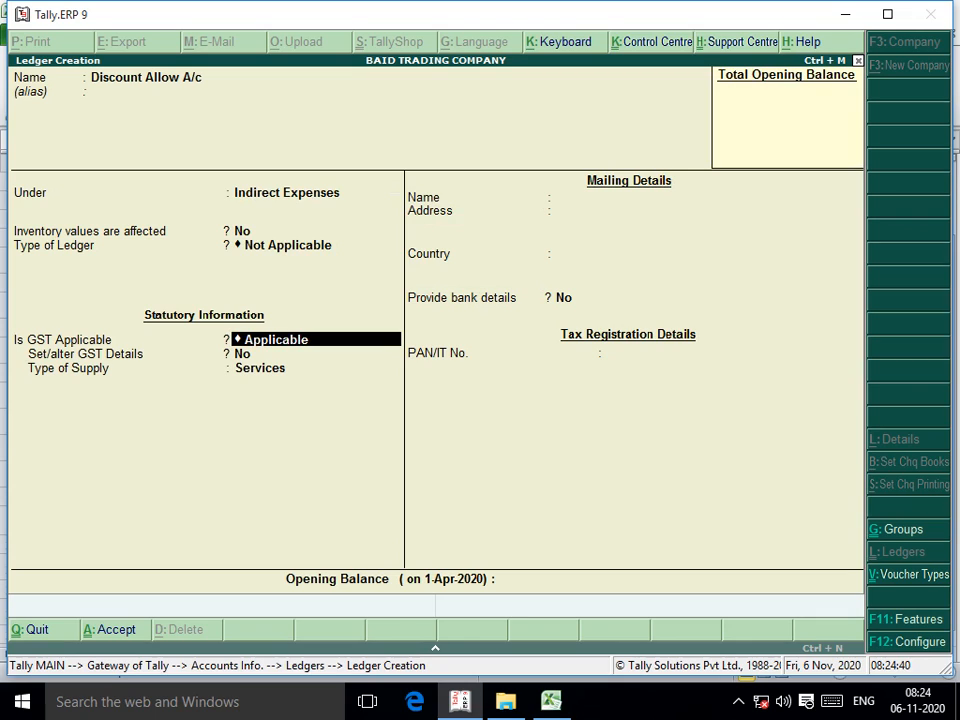
{"action": "key", "text": "BackSpace"}
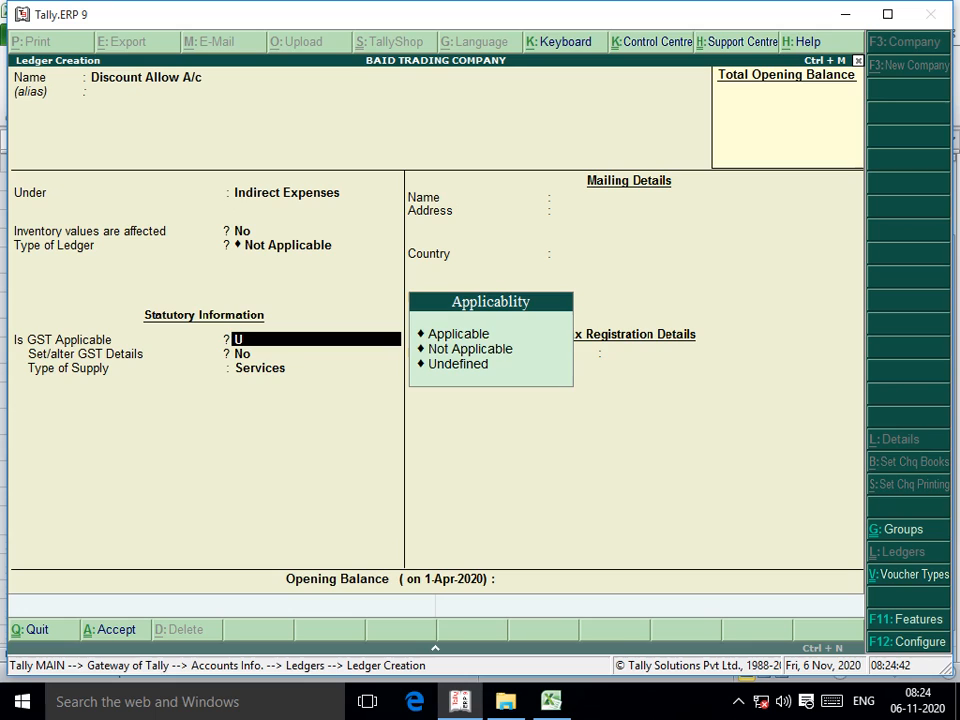
{"action": "key", "text": "Down"}
{"action": "key", "text": "Return"}
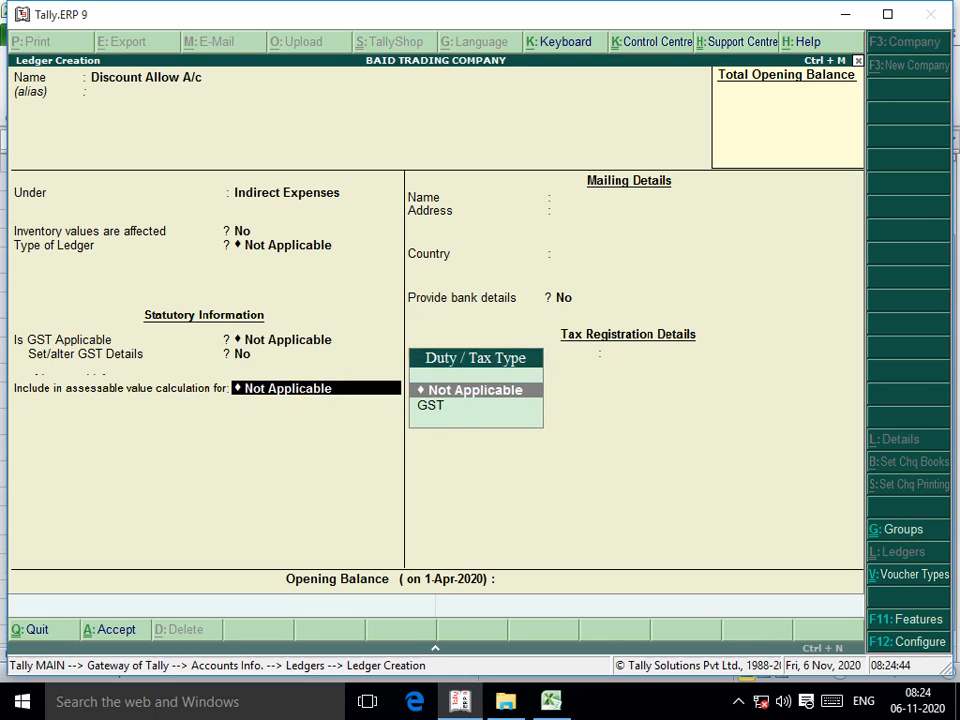
- Include it in GST assessable value apportioned to Both, with no opening balance
{"action": "key", "text": "Down"}
{"action": "key", "text": "Return"}
{"action": "key", "text": "Up"}
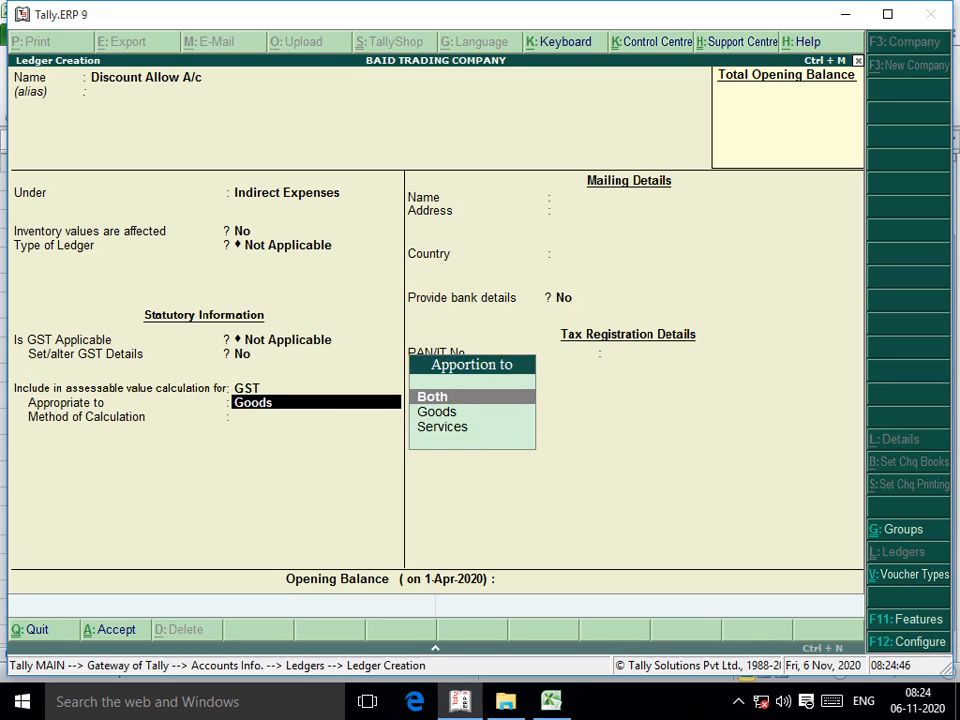
{"action": "key", "text": "Down"}
{"action": "key", "text": "Up"}
{"action": "key", "text": "Return"}
{"action": "key", "text": "Return"}
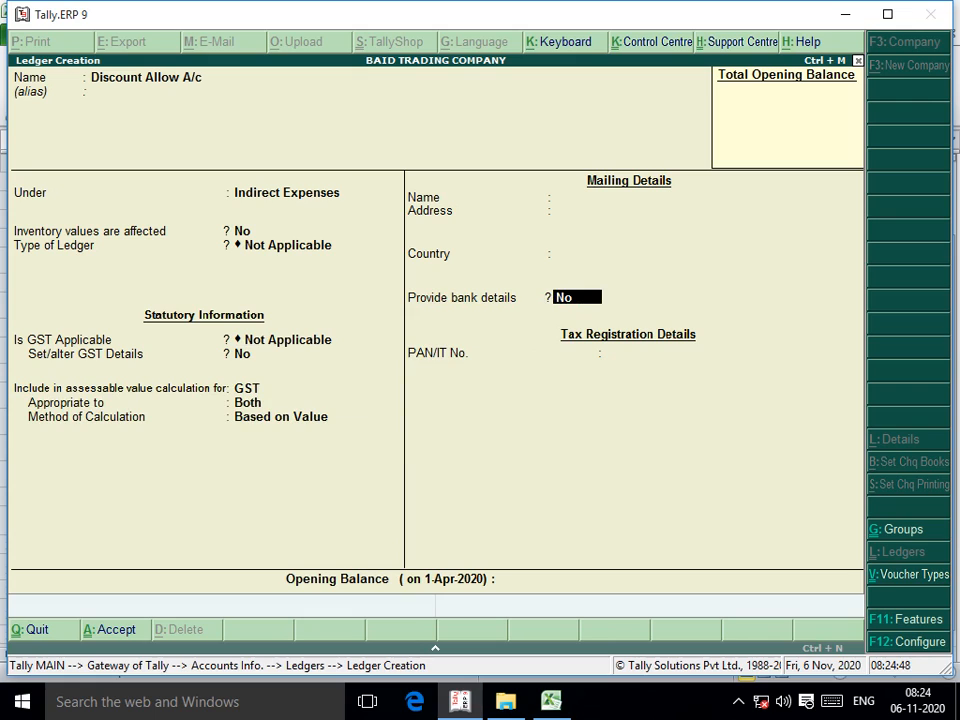
{"action": "key", "text": "Return"}
{"action": "key", "text": "Return"}
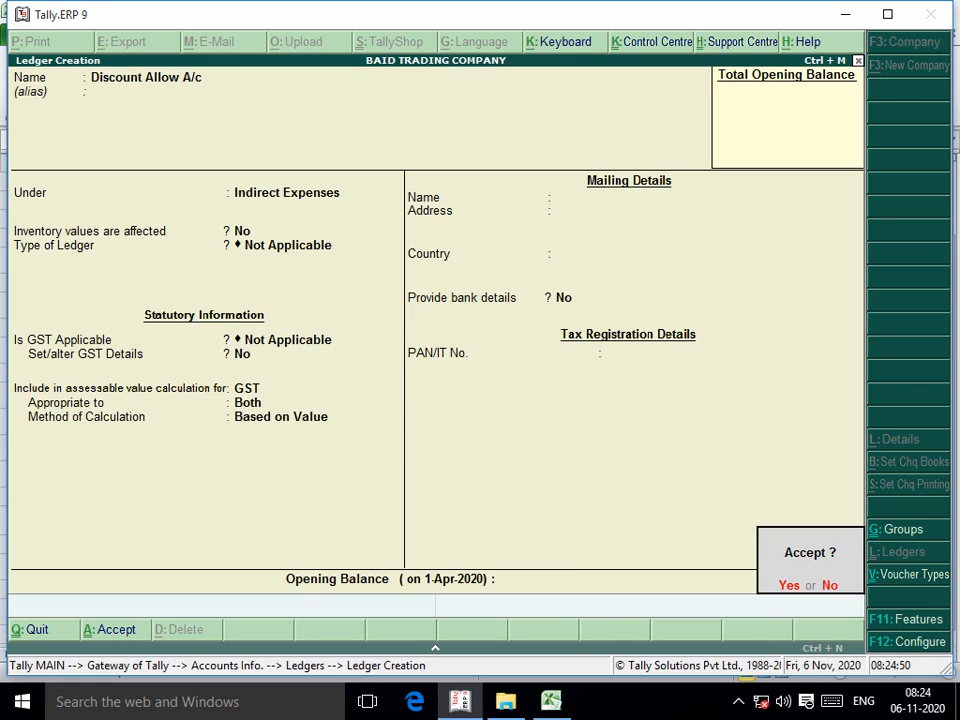
{"action": "key", "text": "Return"}
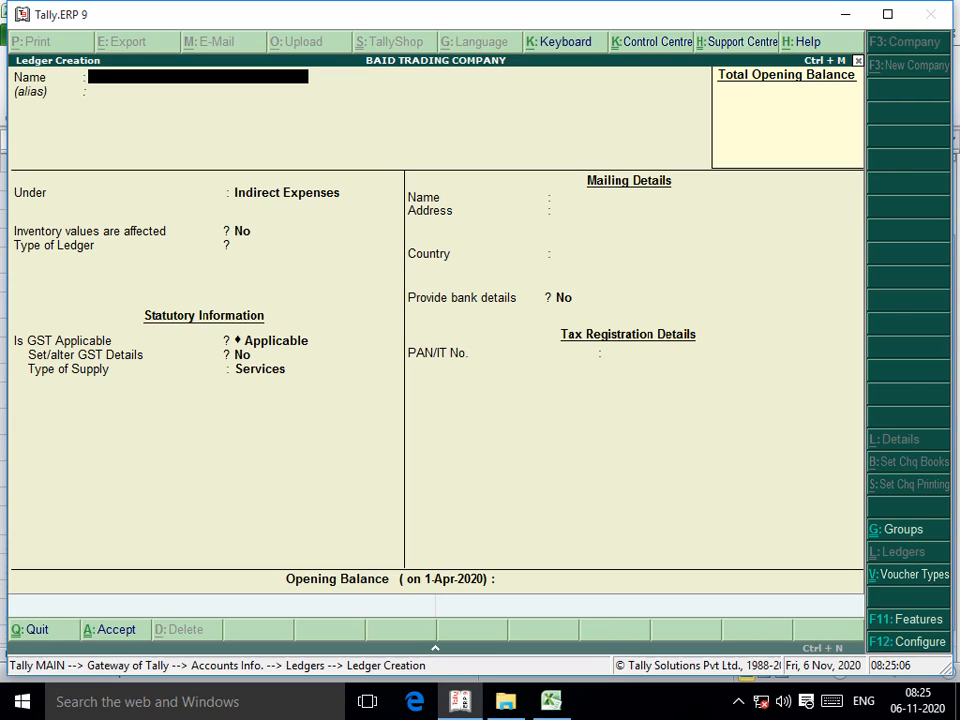
- Name the ledger Round Off and place it under Expenses (Indirect)
{"action": "type", "text": "Round Off"}
{"action": "key", "text": "Return"}
{"action": "key", "text": "Return"}
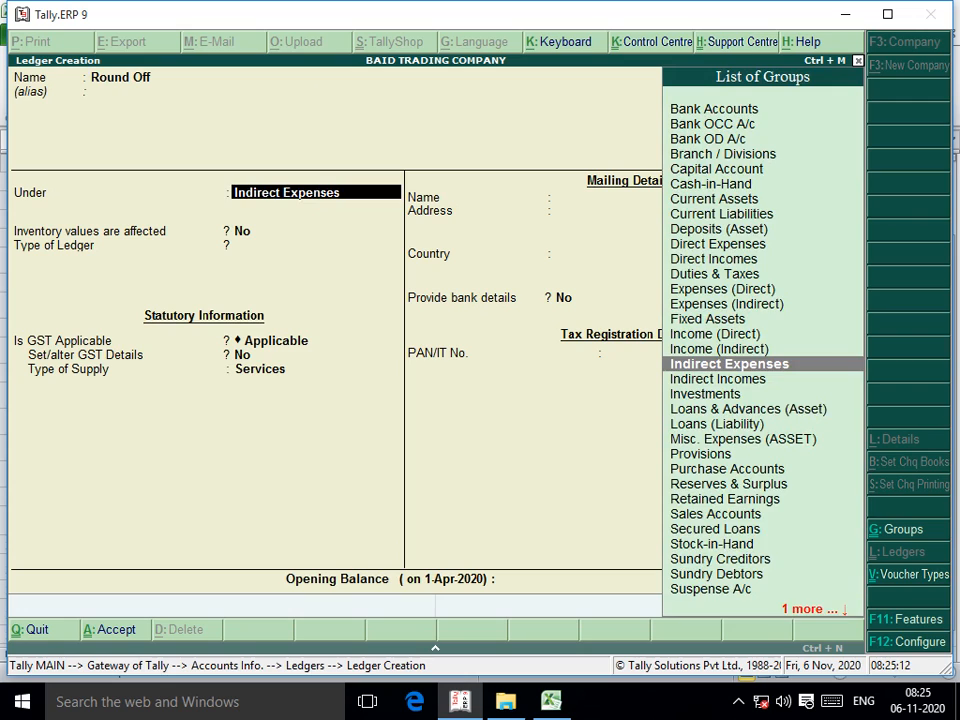
{"action": "type", "text": "E"}
{"action": "key", "text": "Down"}
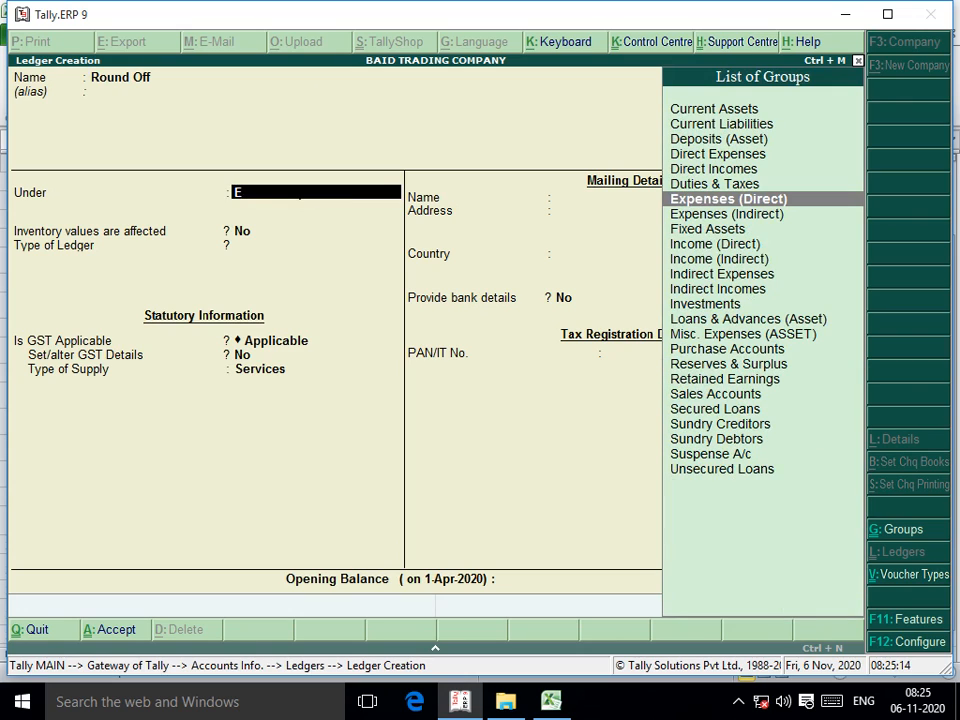
{"action": "key", "text": "Down"}
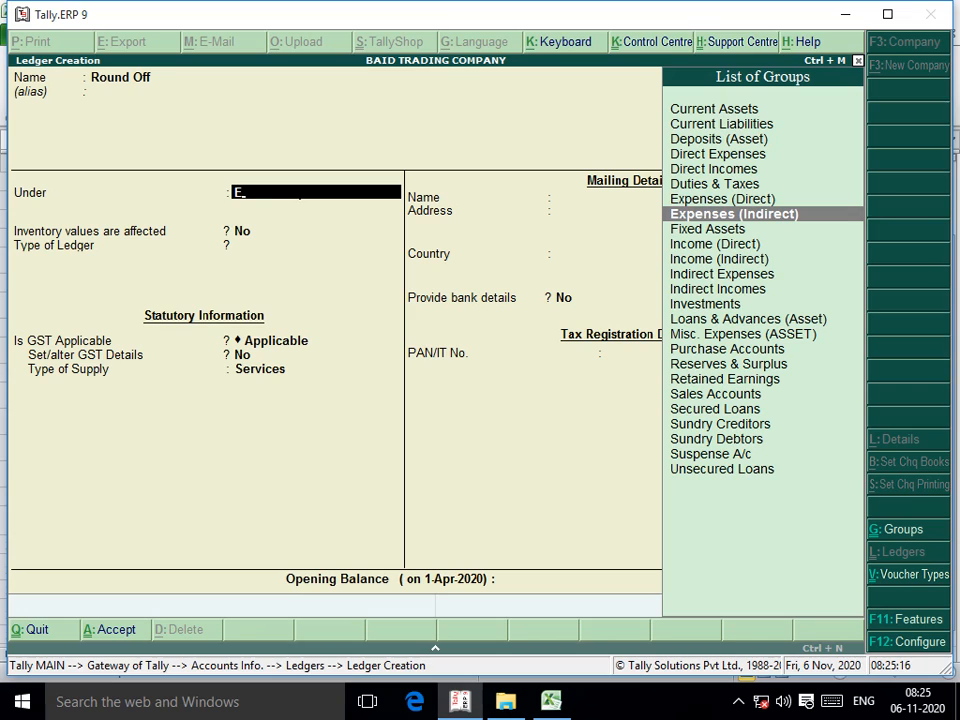
{"action": "type", "text": "x"}
{"action": "key", "text": "Down"}
{"action": "key", "text": "Down"}
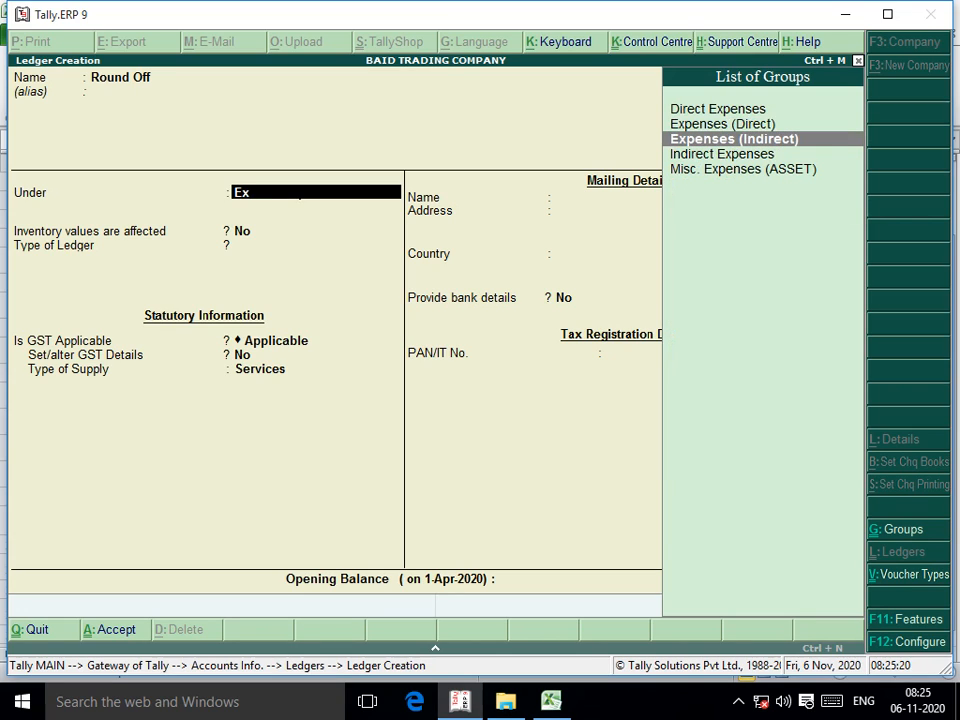
{"action": "key", "text": "Return"}
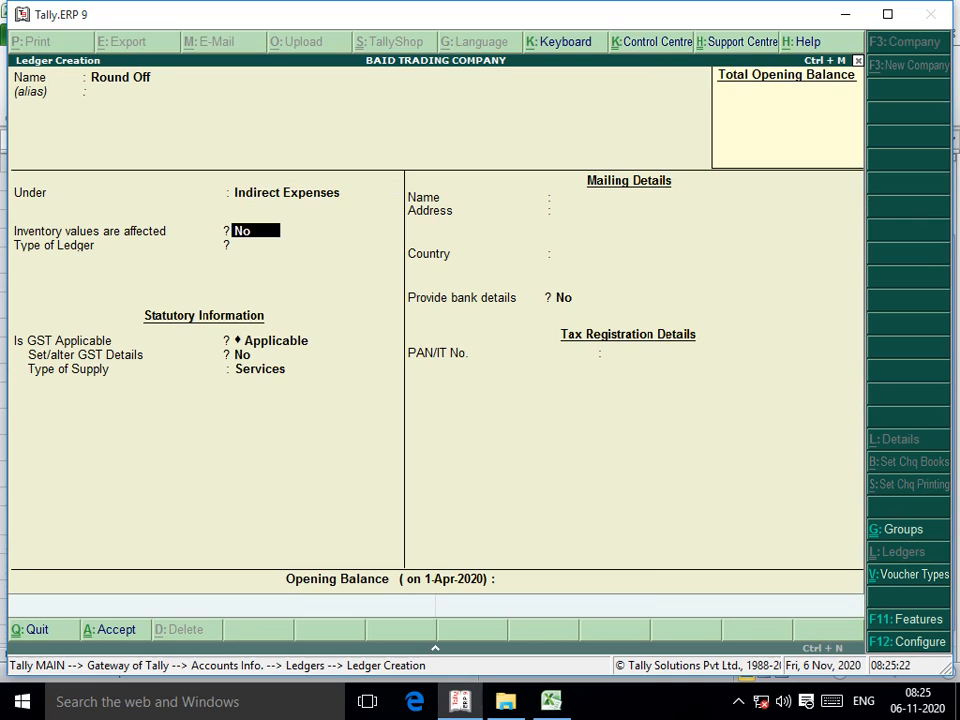
- Make it an Invoice Rounding ledger with Normal Rounding and limit 1, then save it
{"action": "key", "text": "Return"}
{"action": "key", "text": "Down"}
{"action": "key", "text": "Down"}
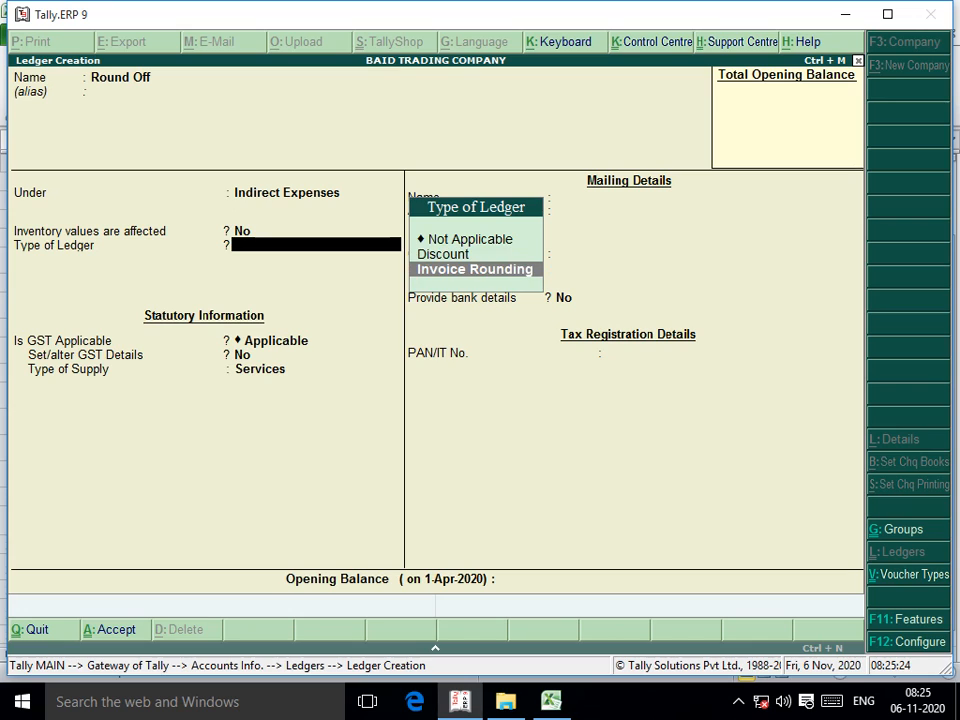
{"action": "key", "text": "Return"}
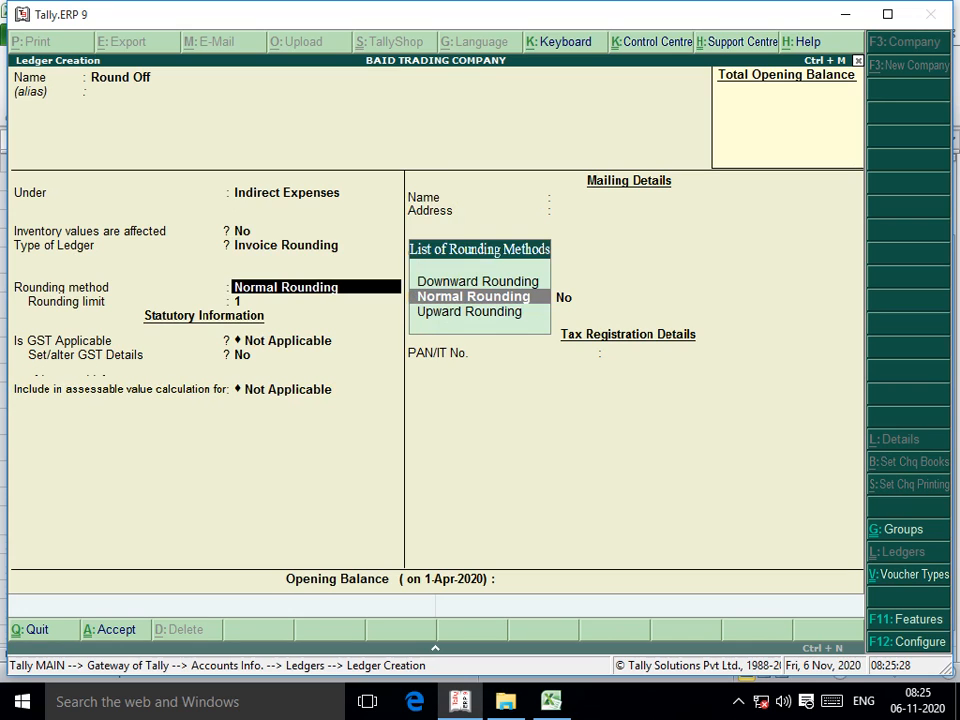
{"action": "key", "text": "Up"}
{"action": "key", "text": "Down"}
{"action": "key", "text": "Down"}
{"action": "key", "text": "Up"}
{"action": "key", "text": "Return"}
{"action": "key", "text": "Return"}
{"action": "key", "text": "Return"}
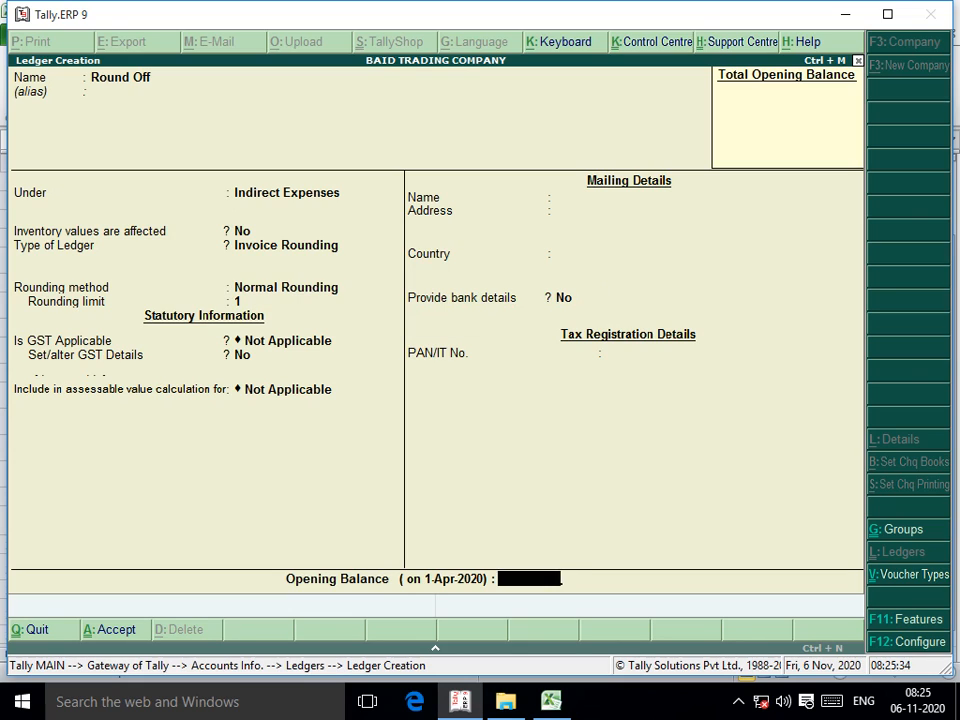
{"action": "key", "text": "Return"}
{"action": "key", "text": "Return"}
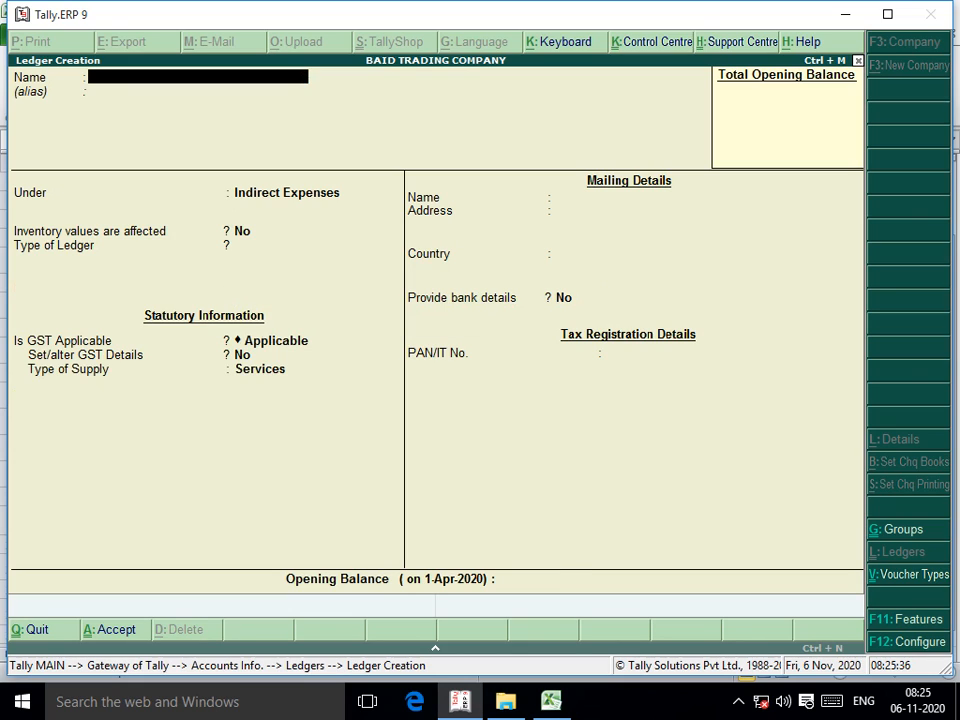
- Name the new ledger Round Add(+)
{"action": "type", "text": "Round Add"}
{"action": "key", "text": "Return"}
{"action": "key", "text": "Up"}
{"action": "type", "text": "+"}
{"action": "key", "text": "BackSpace"}
{"action": "type", "text": "(+)"}
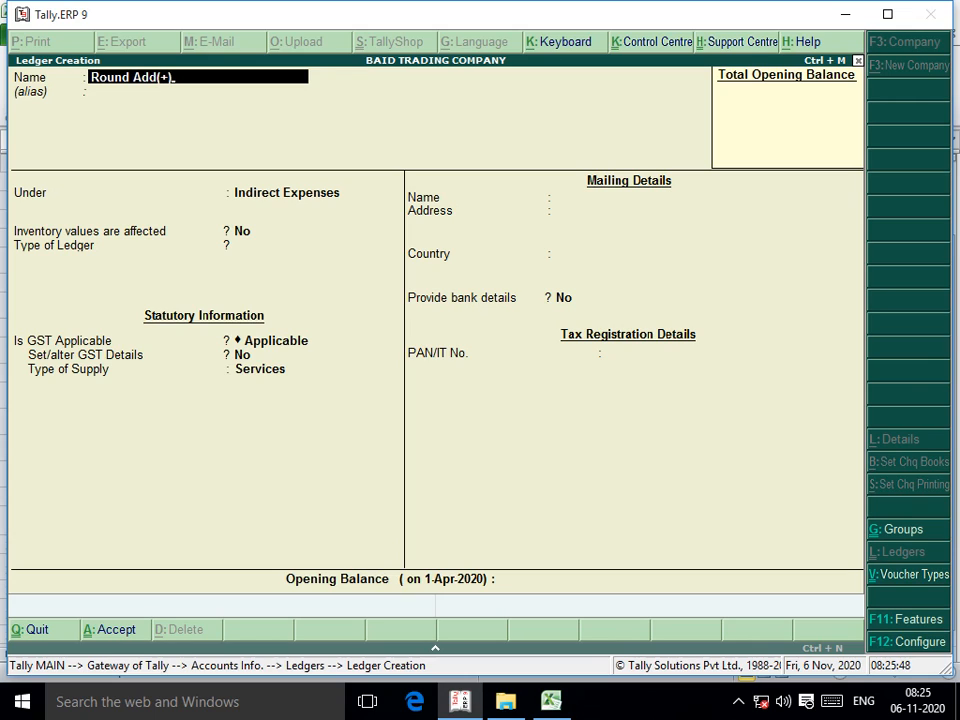
{"action": "key", "text": "Return"}
{"action": "key", "text": "Return"}
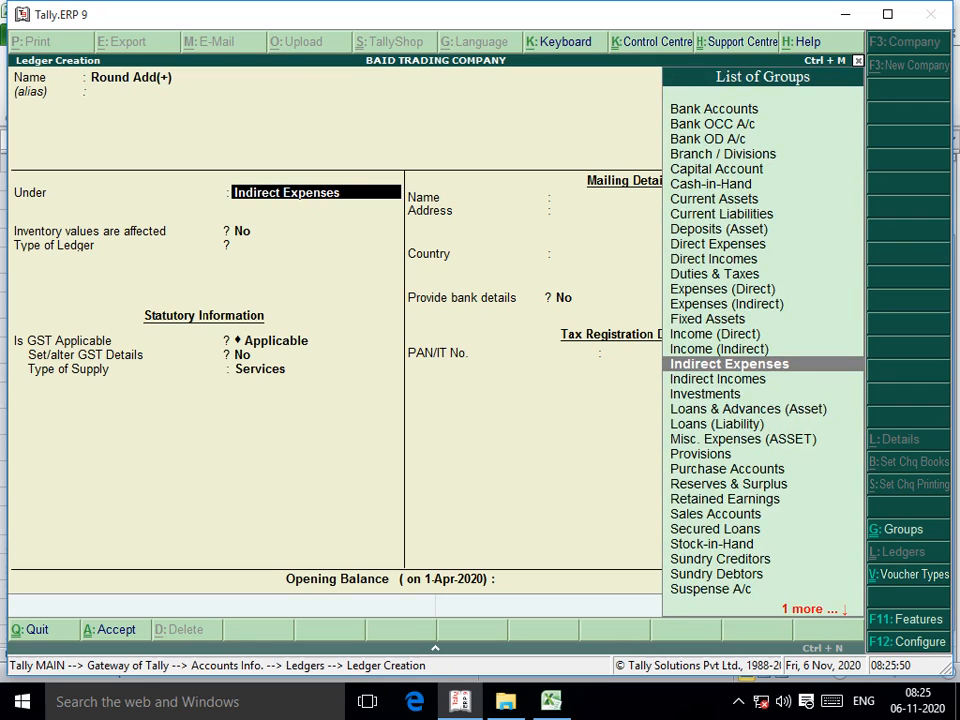
- Place the Round Add(+) ledger under Indirect Incomes
{"action": "type", "text": "E"}
{"action": "key", "text": "Down"}
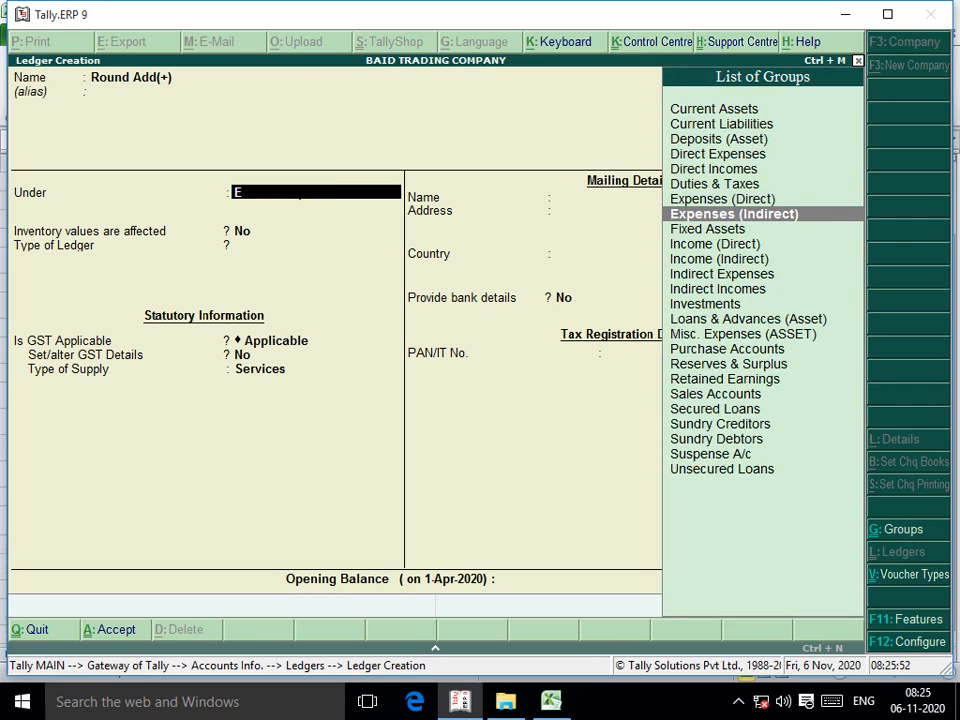
{"action": "key", "text": "BackSpace"}
{"action": "type", "text": "In"}
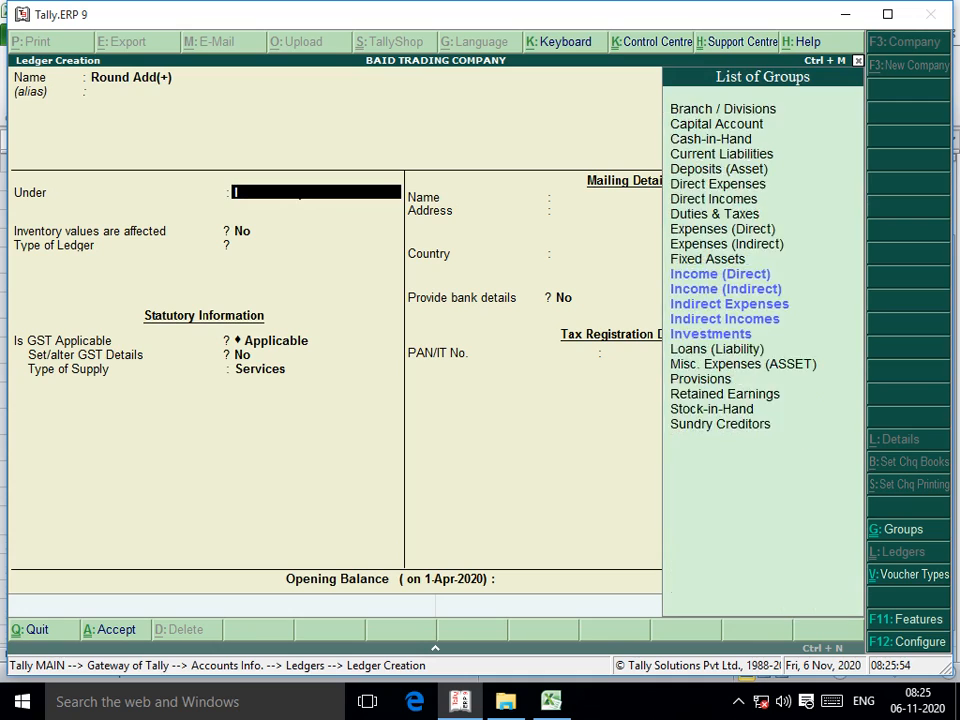
{"action": "key", "text": "Down"}
{"action": "key", "text": "Down"}
{"action": "key", "text": "Down"}
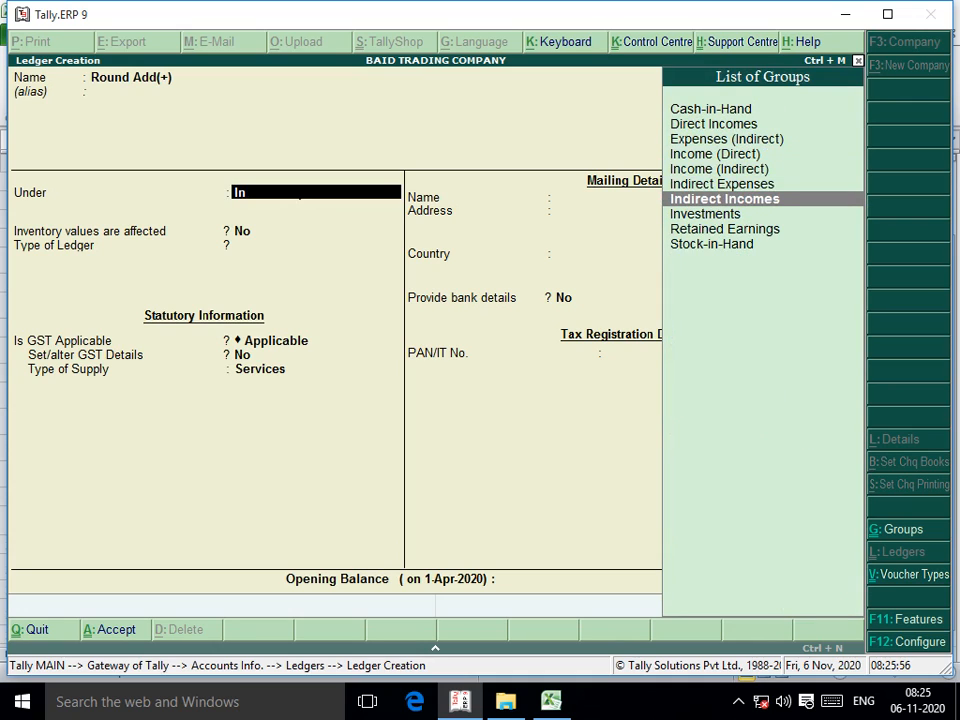
{"action": "key", "text": "Up"}
{"action": "key", "text": "Down"}
{"action": "key", "text": "Return"}
{"action": "key", "text": "Return"}
{"action": "key", "text": "Return"}
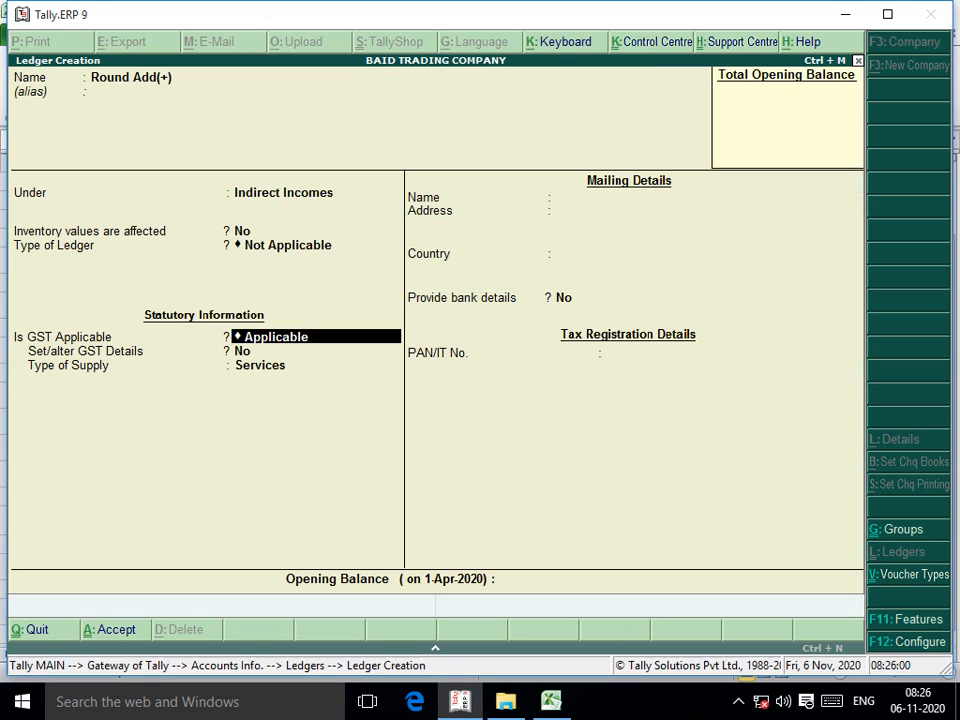
- Make it an Invoice Rounding ledger with Normal Rounding, save it, and leave ledger creation
{"action": "key", "text": "BackSpace"}
{"action": "key", "text": "Down"}
{"action": "key", "text": "Down"}
{"action": "key", "text": "Up"}
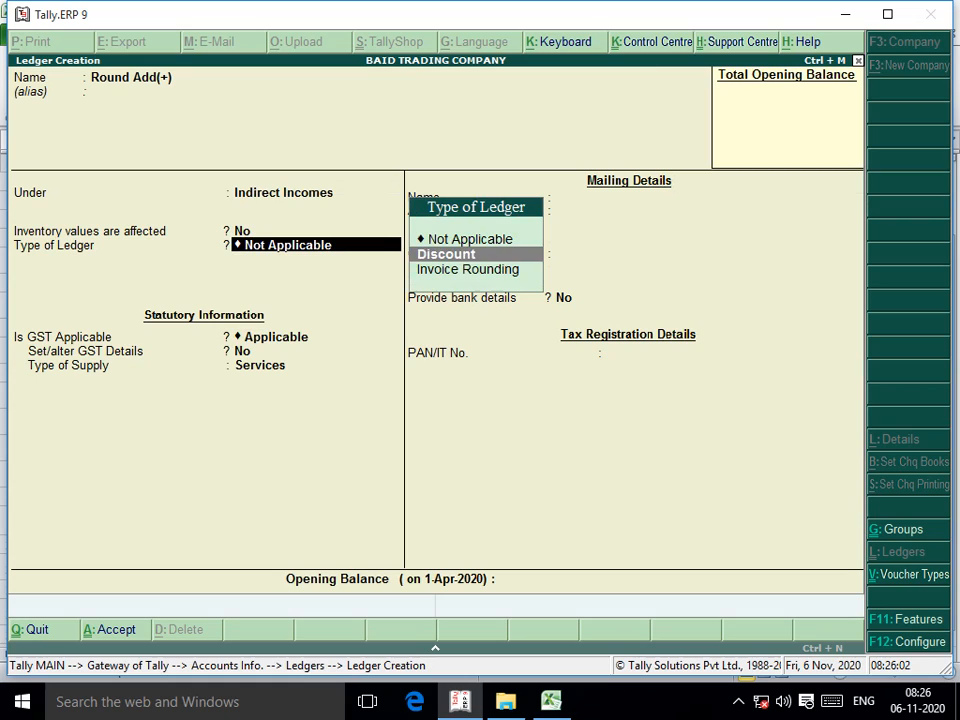
{"action": "key", "text": "Down"}
{"action": "key", "text": "Up"}
{"action": "key", "text": "Up"}
{"action": "key", "text": "Down"}
{"action": "key", "text": "Down"}
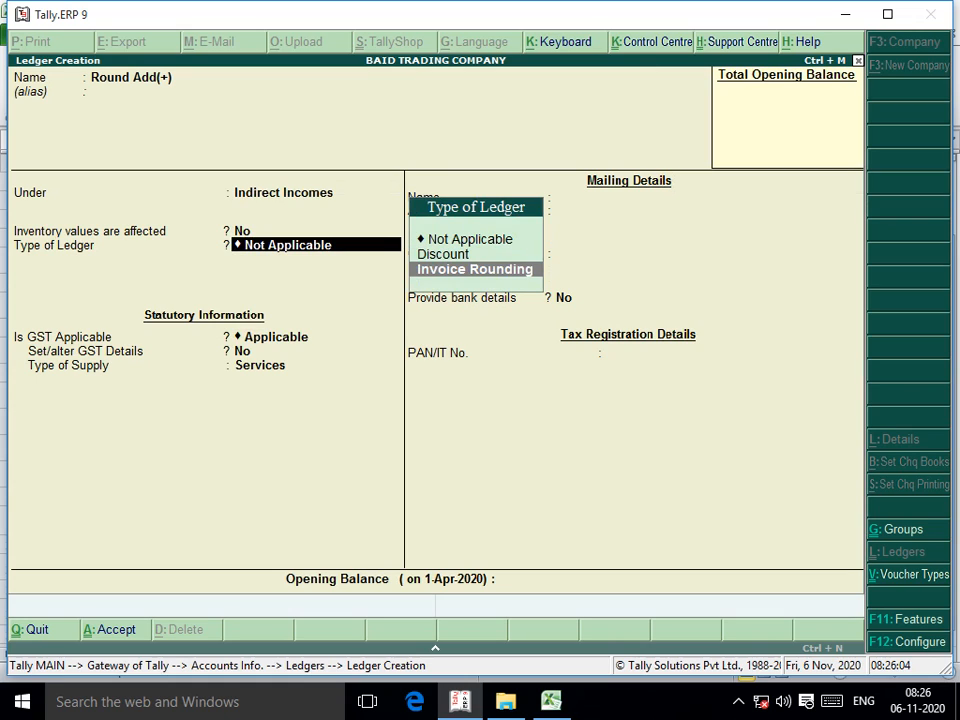
{"action": "key", "text": "Return"}
{"action": "key", "text": "Return"}
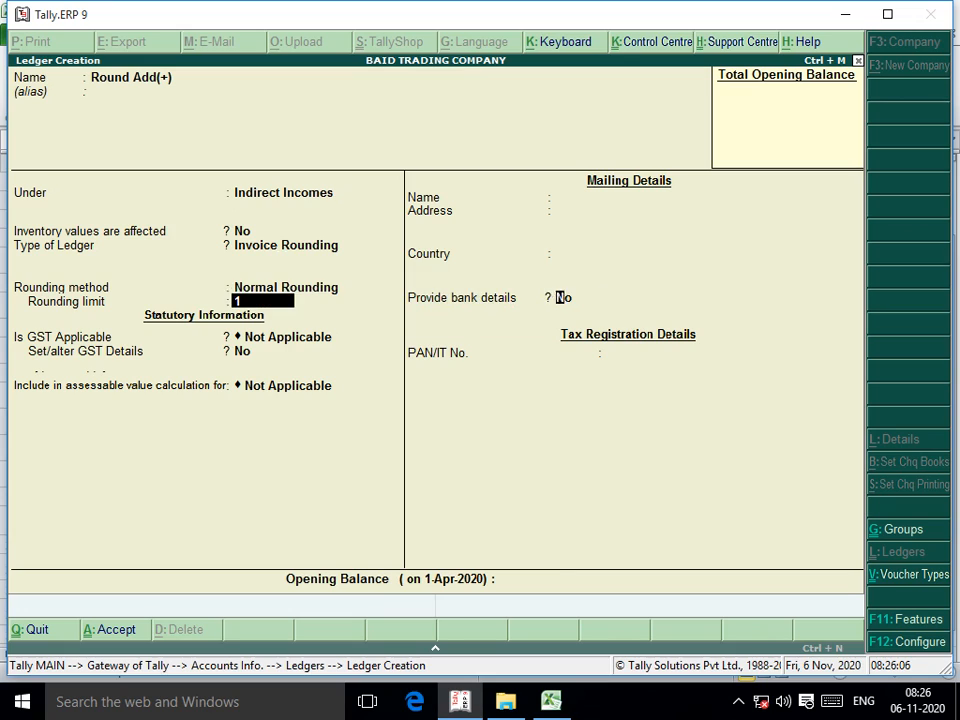
{"action": "key", "text": "Return"}
{"action": "key", "text": "Return"}
{"action": "key", "text": "Return"}
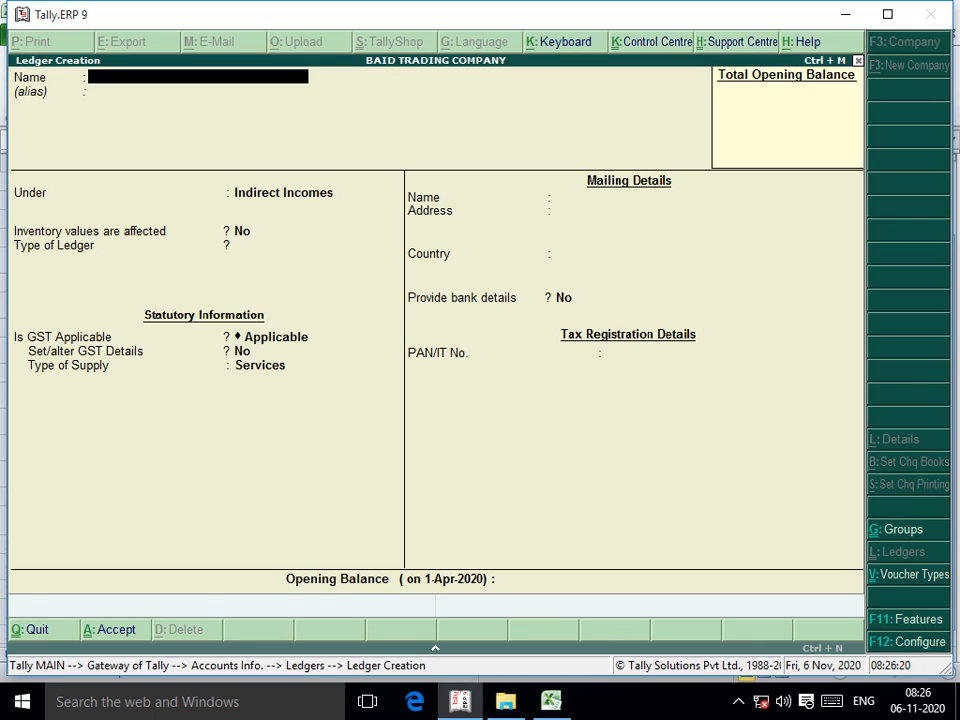
{"action": "key", "text": "Escape"}
- Return to Gateway of Tally and open the Purchase voucher type for alteration
{"action": "key", "text": "Return"}
{"action": "key", "text": "Escape"}
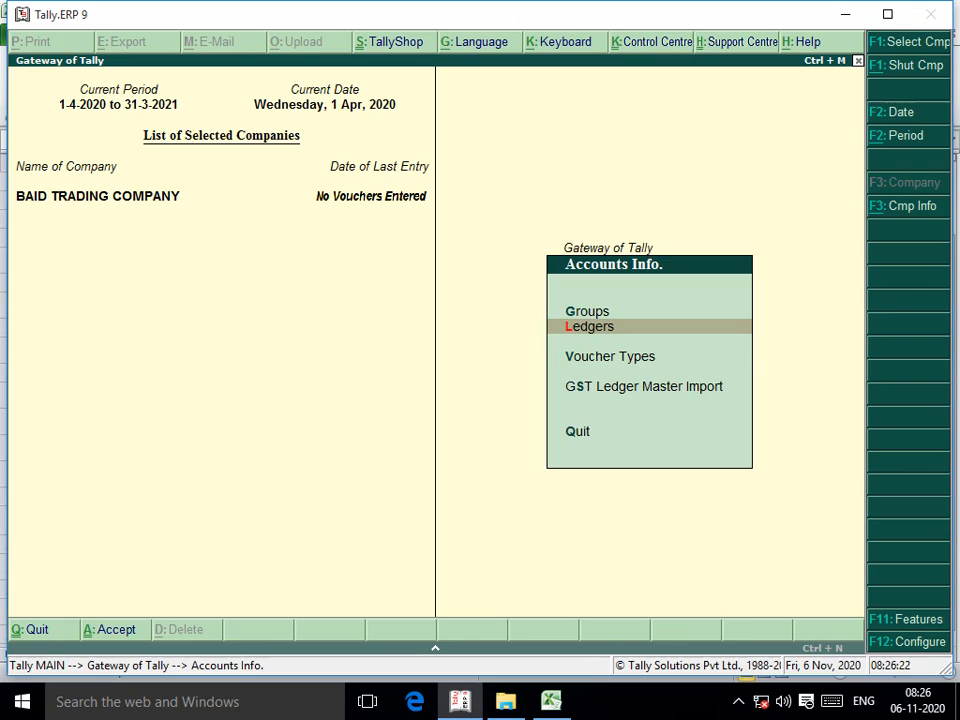
{"action": "key", "text": "Escape"}
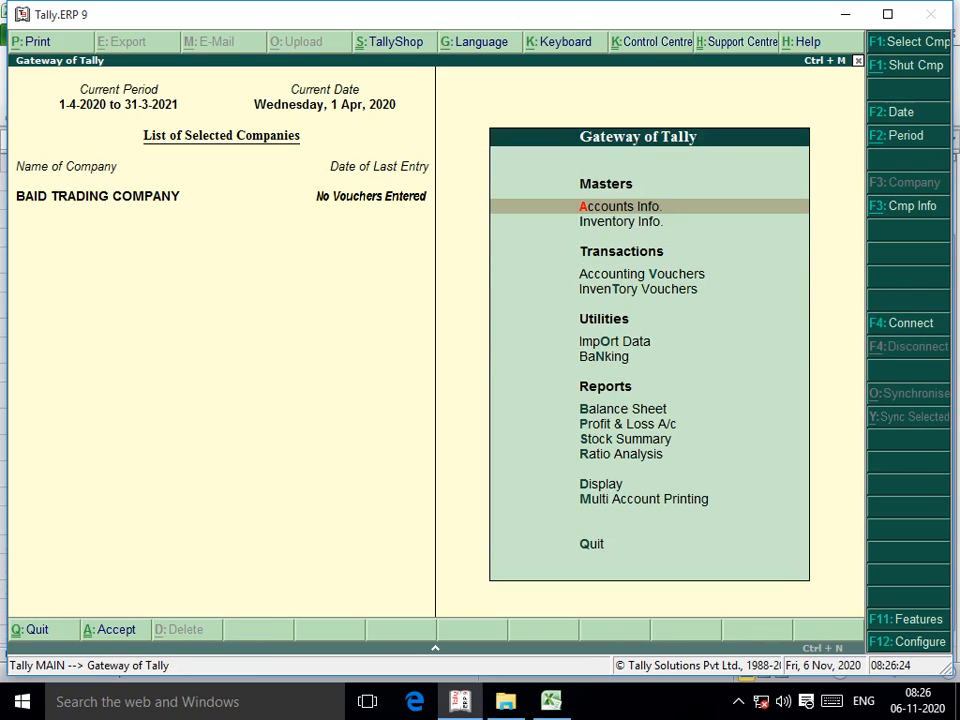
{"action": "key", "text": "Down"}
{"action": "key", "text": "Up"}
{"action": "key", "text": "Return"}
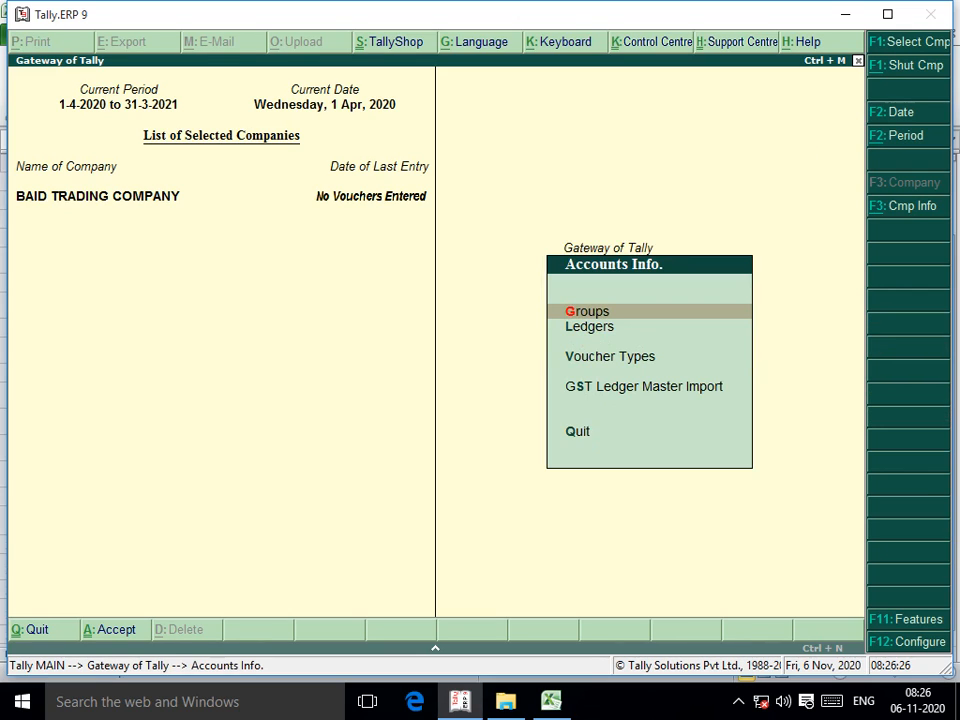
{"action": "key", "text": "Down"}
{"action": "key", "text": "Down"}
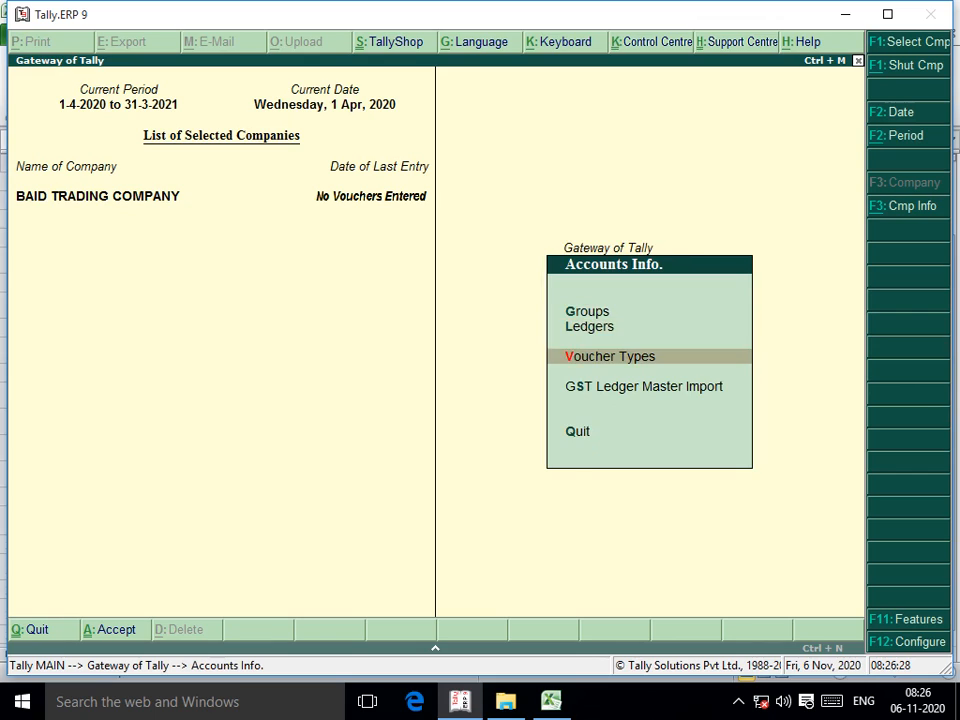
{"action": "key", "text": "Return"}
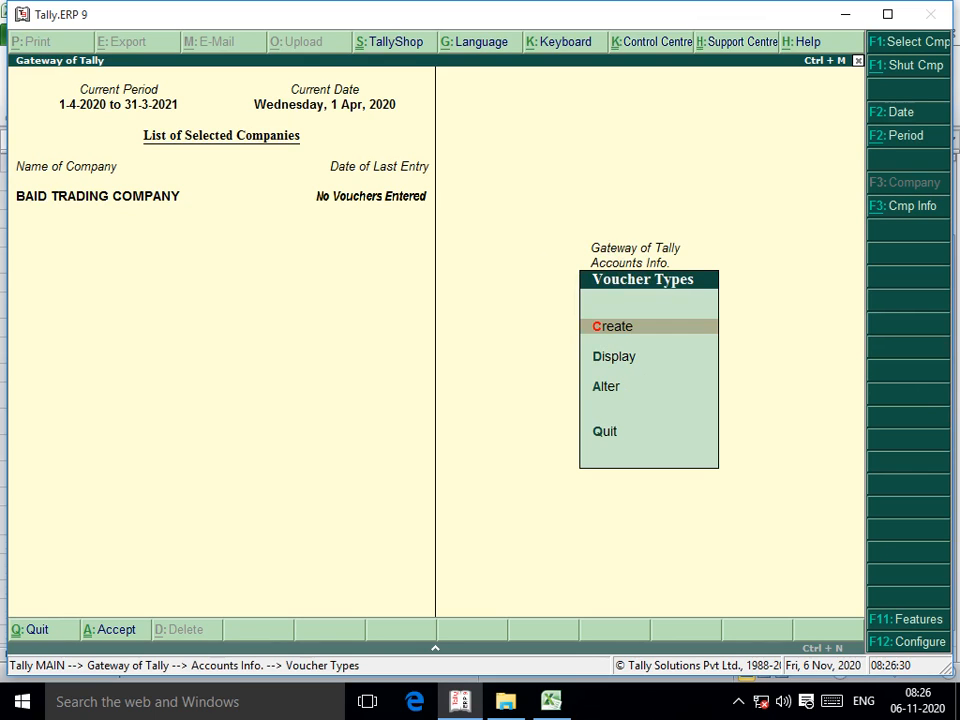
{"action": "key", "text": "Down"}
{"action": "key", "text": "Down"}
{"action": "key", "text": "Return"}
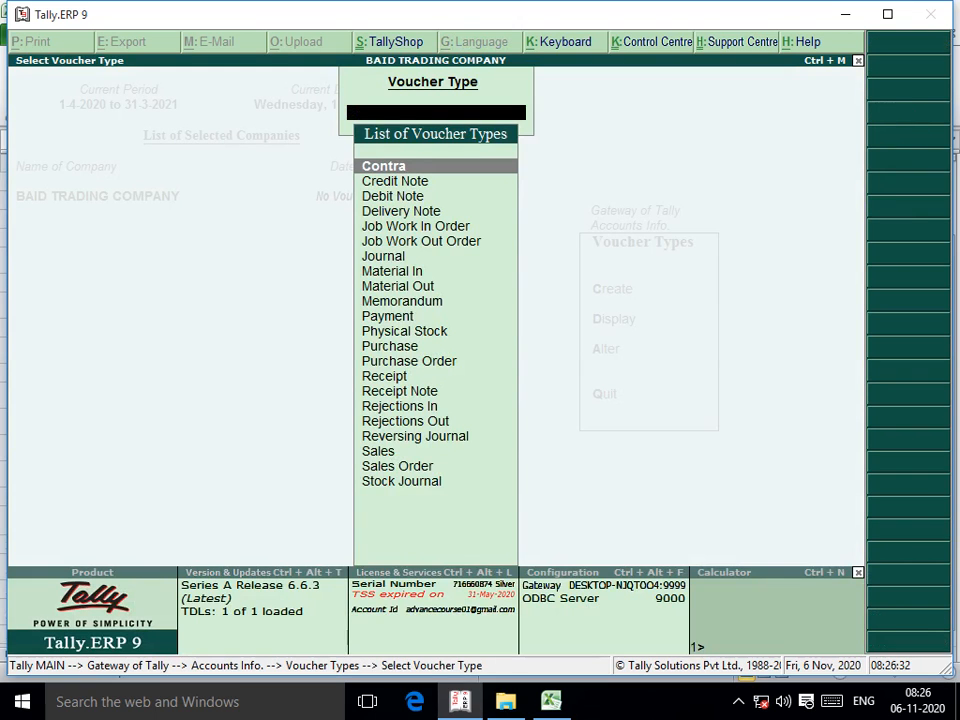
{"action": "type", "text": "Purc"}
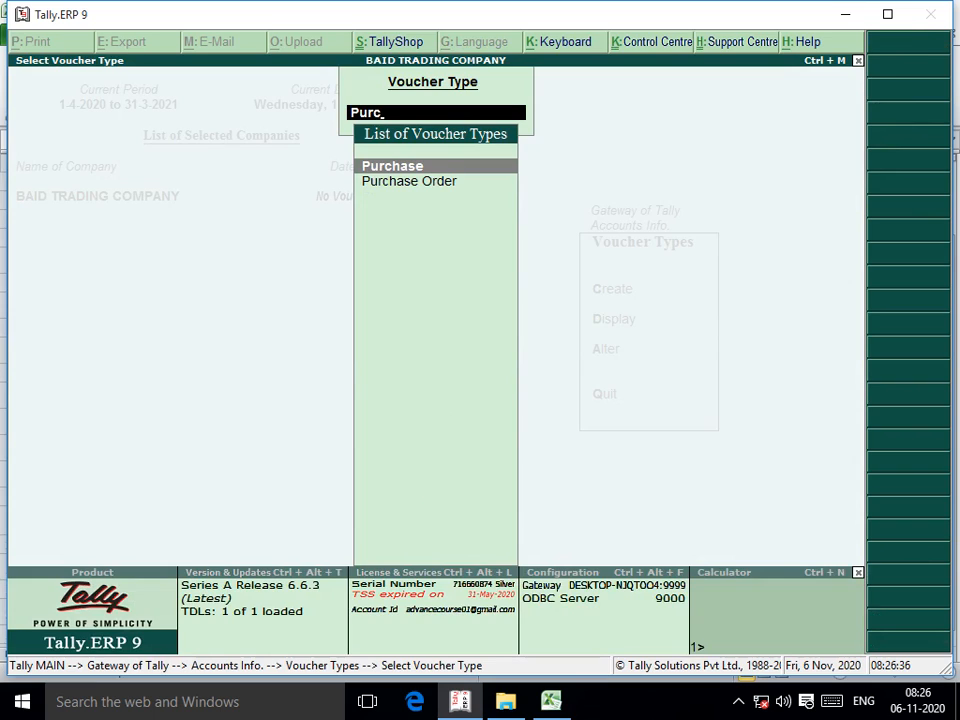
{"action": "key", "text": "Return"}
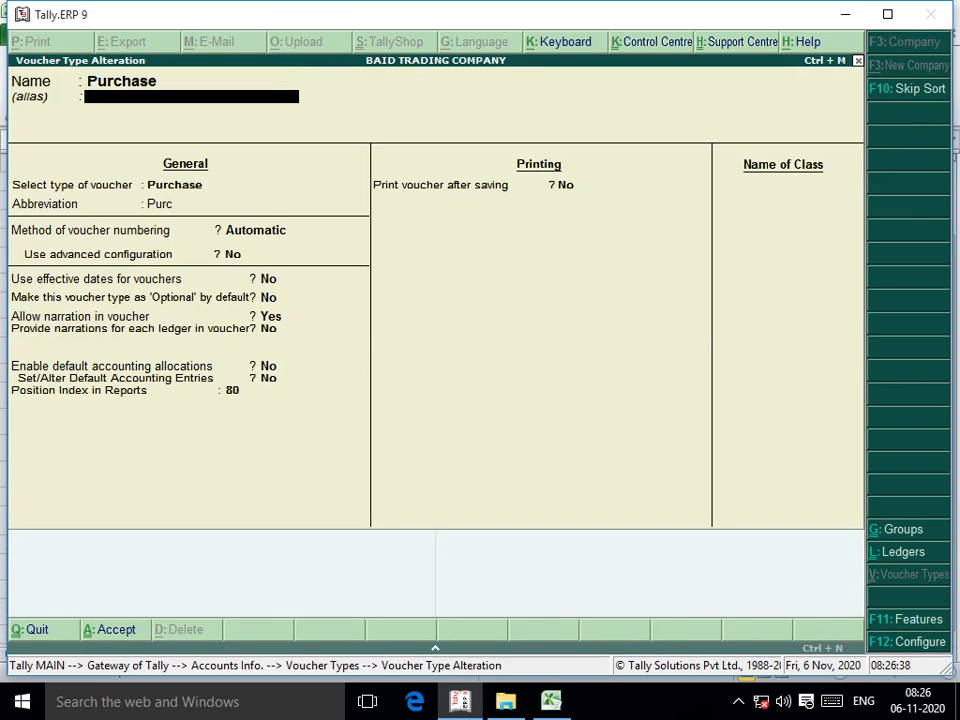
- Set Purchase voucher numbering to Manual and enable default accounting allocations
{"action": "key", "text": "Return"}
{"action": "key", "text": "Return"}
{"action": "key", "text": "Return"}
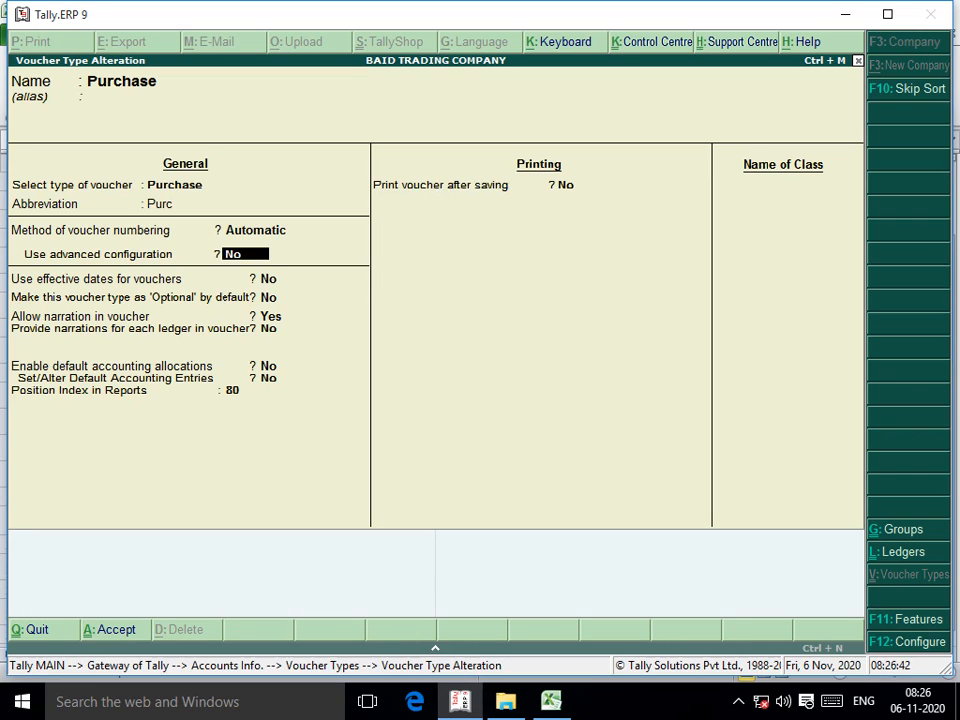
{"action": "key", "text": "Up"}
{"action": "key", "text": "Down"}
{"action": "key", "text": "Down"}
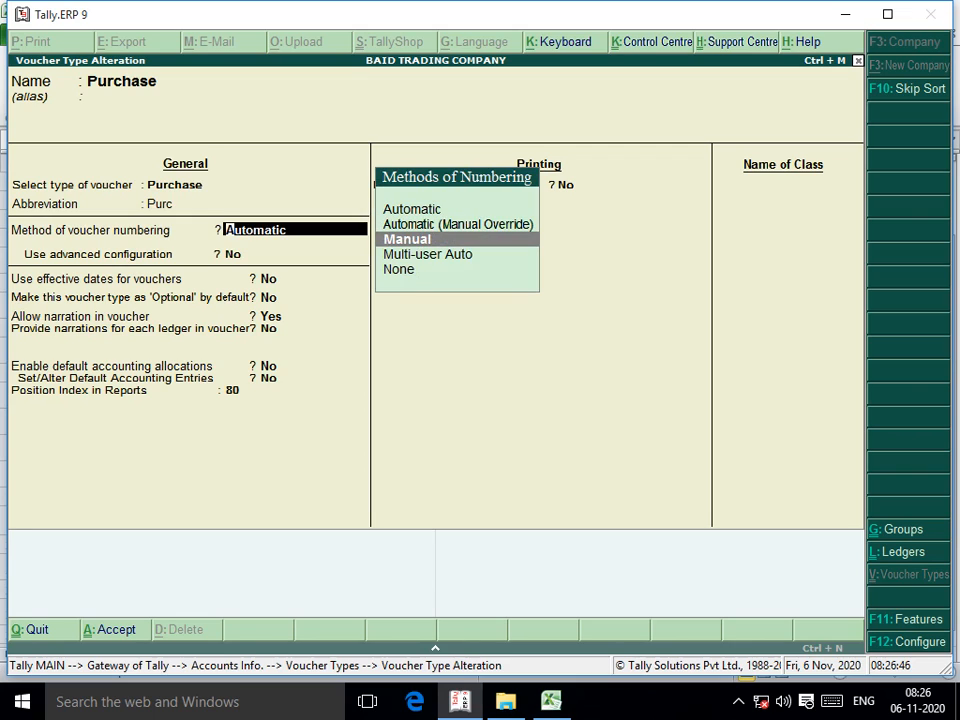
{"action": "key", "text": "Return"}
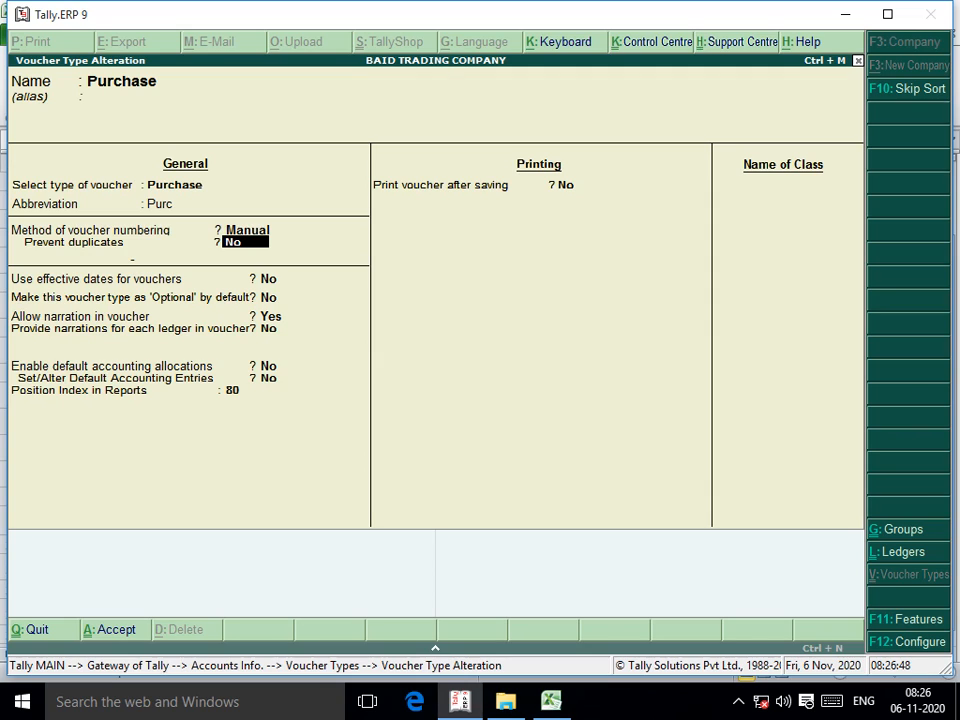
{"action": "key", "text": "Return"}
{"action": "key", "text": "Return"}
{"action": "key", "text": "Return"}
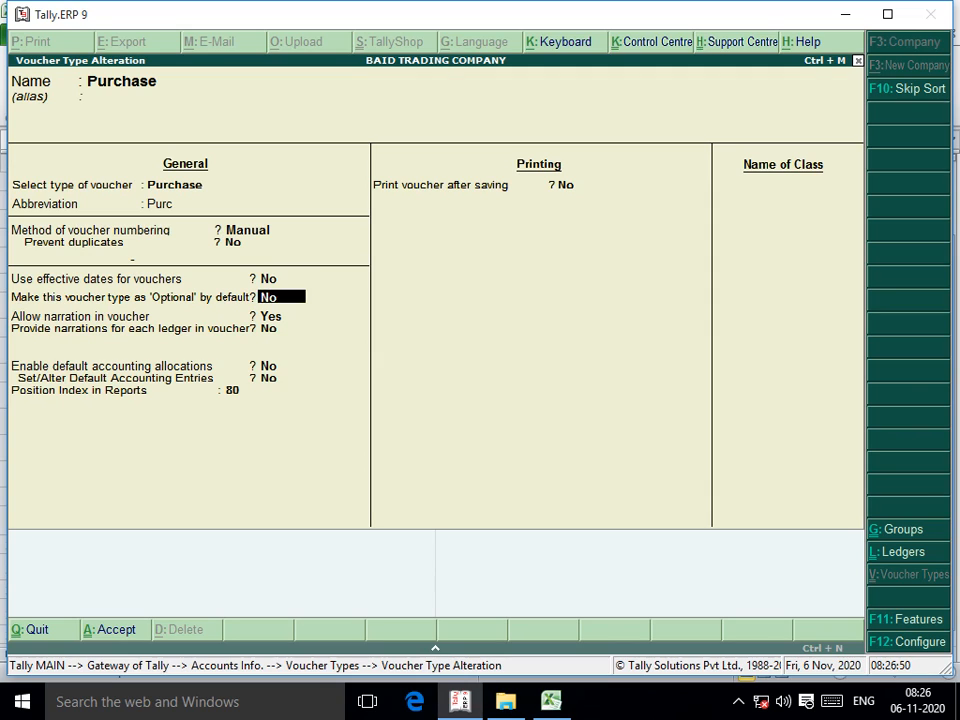
{"action": "key", "text": "Return"}
{"action": "key", "text": "Return"}
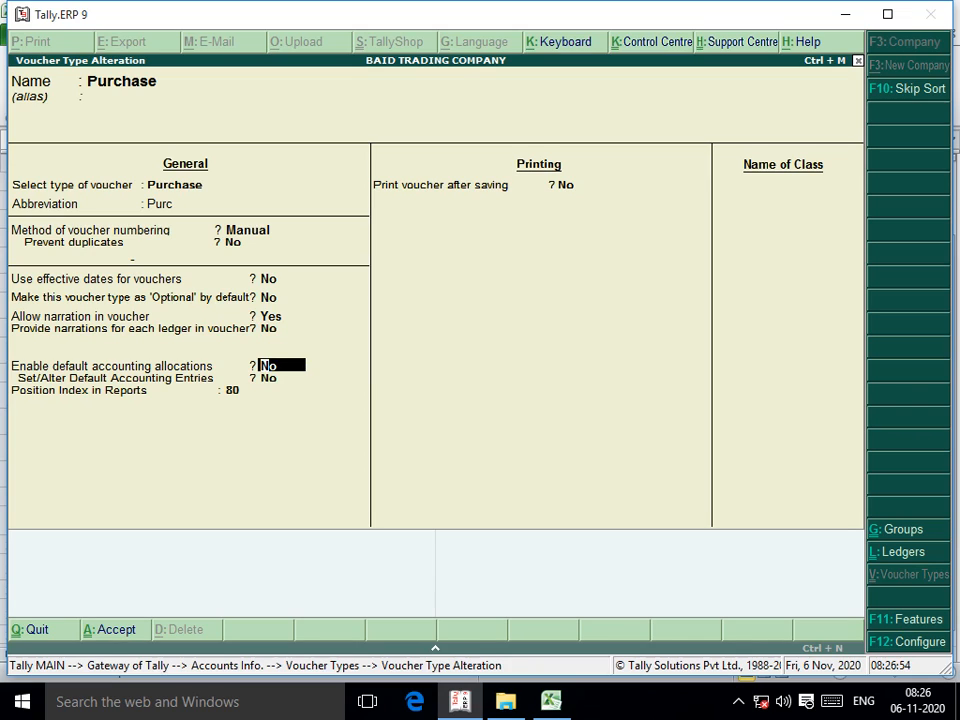
{"action": "type", "text": "y"}
{"action": "key", "text": "Return"}
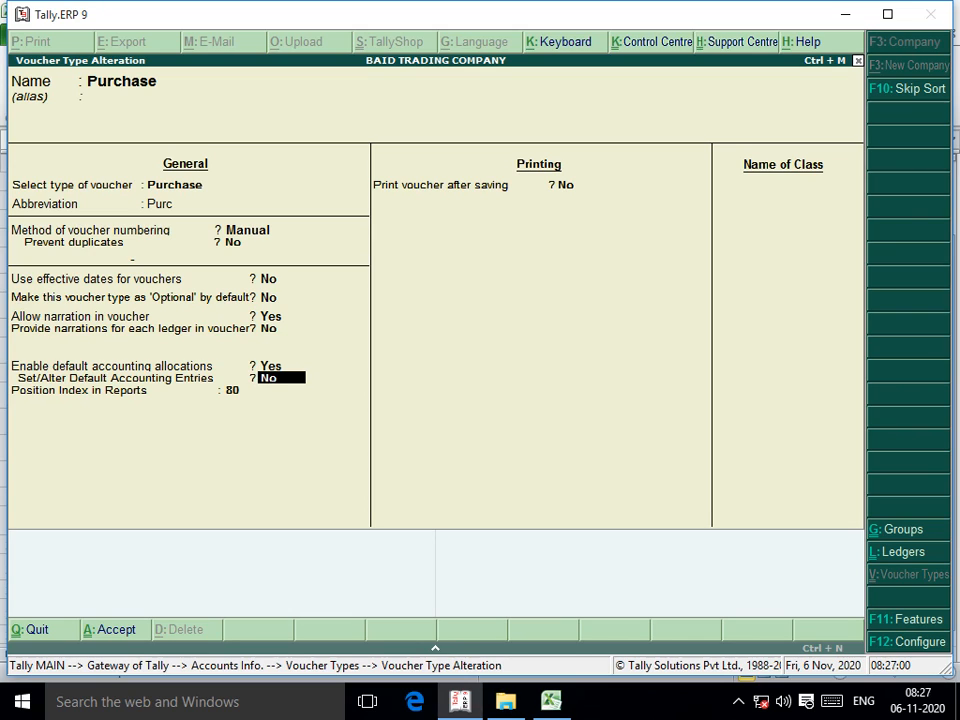
- Set Purchase Account Local as the default purchase ledger
{"action": "type", "text": "y"}
{"action": "key", "text": "Return"}
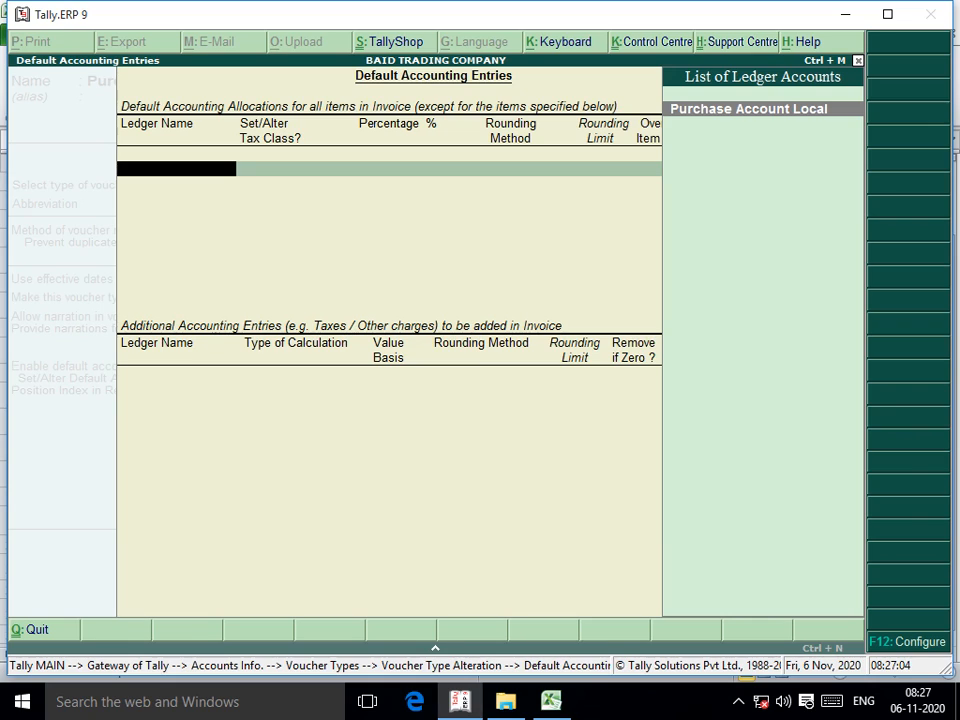
{"action": "key", "text": "Return"}
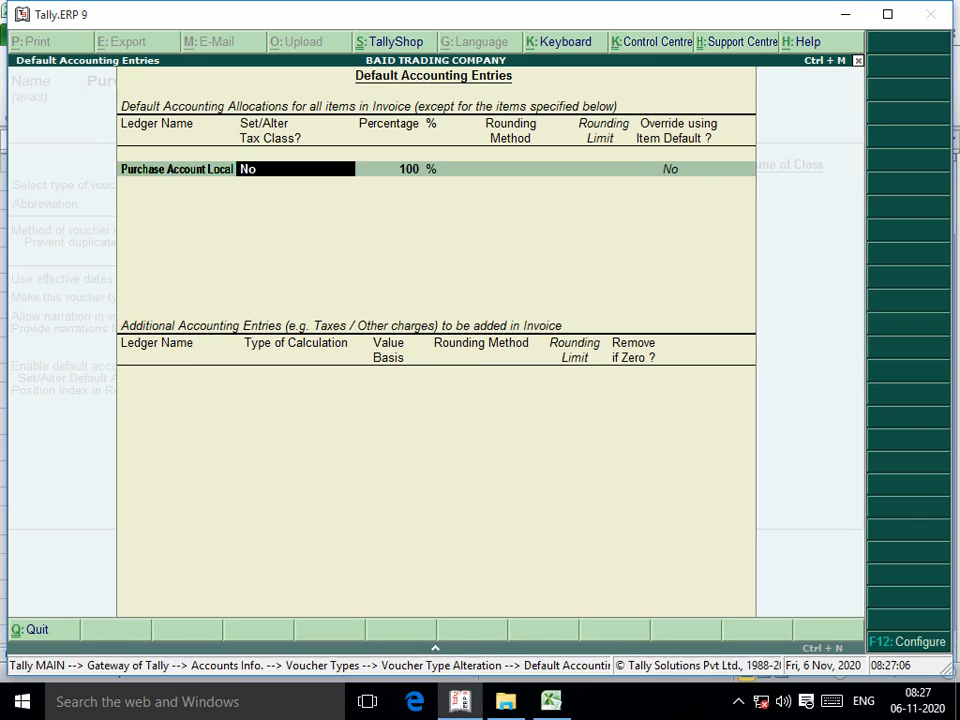
{"action": "key", "text": "Return"}
{"action": "key", "text": "Return"}
{"action": "key", "text": "Return"}
{"action": "key", "text": "Return"}
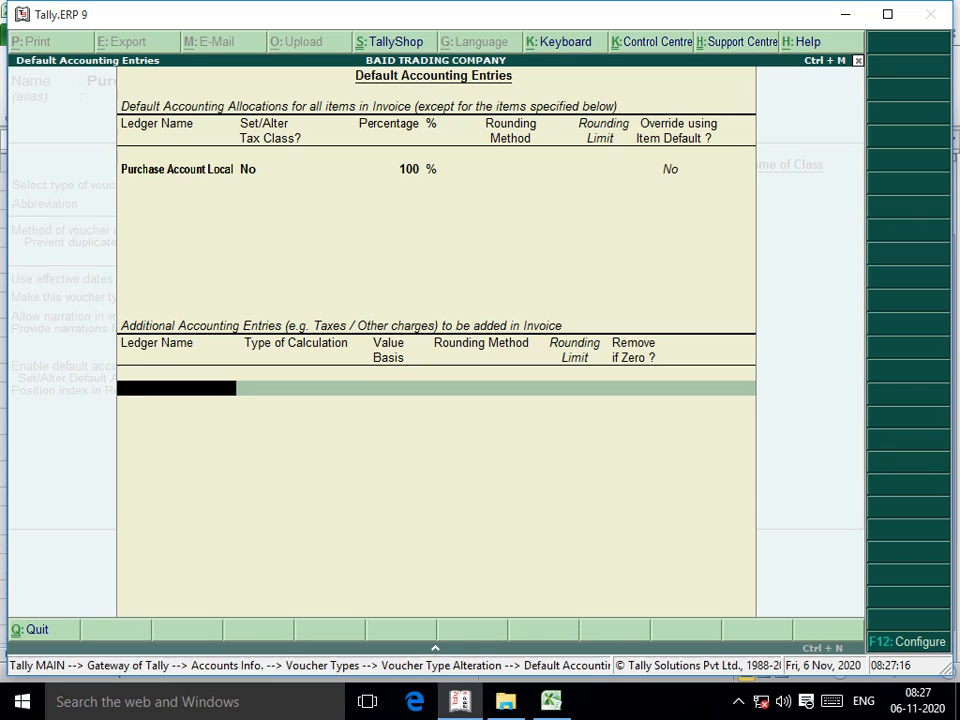
- Add Igst Input, Cgst Input and Sgst Input as additional accounting entries
{"action": "type", "text": "Ig"}
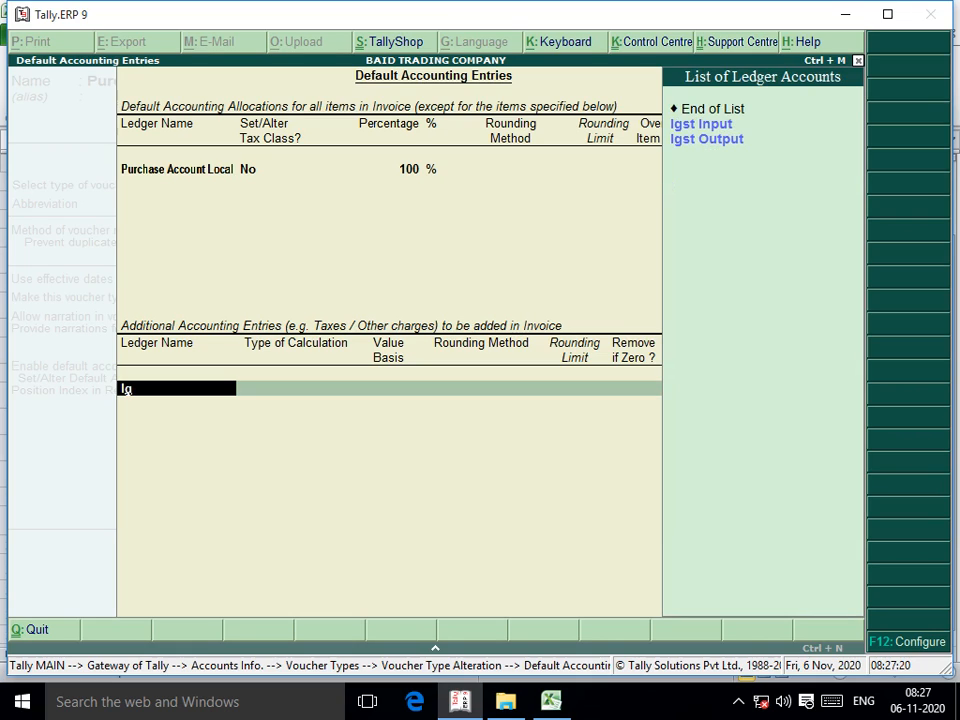
{"action": "key", "text": "Down"}
{"action": "key", "text": "Return"}
{"action": "key", "text": "Return"}
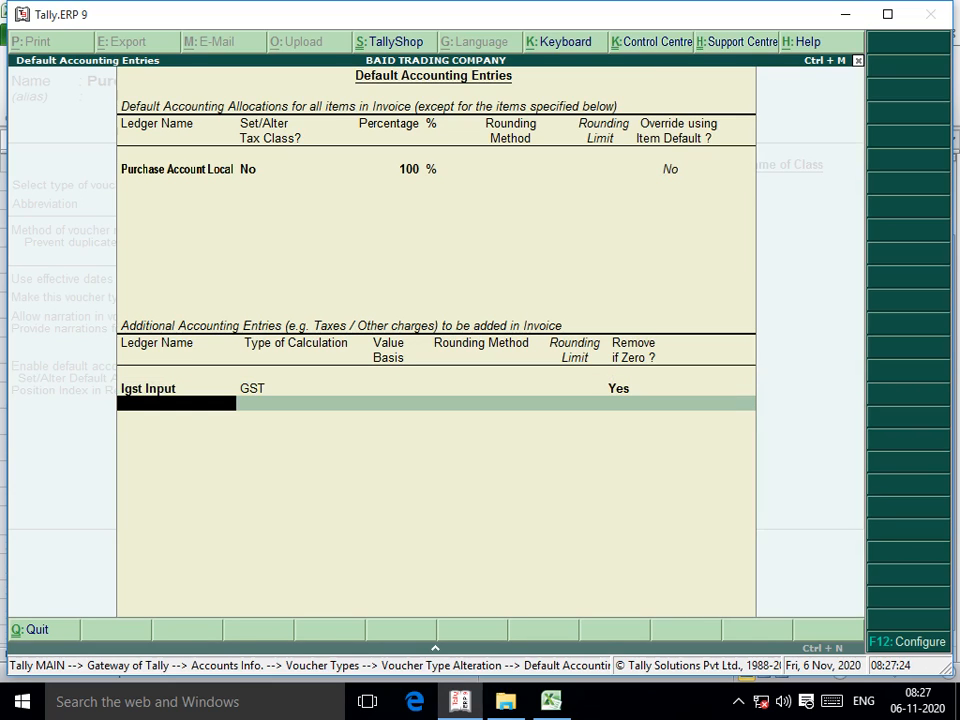
{"action": "type", "text": "Cg"}
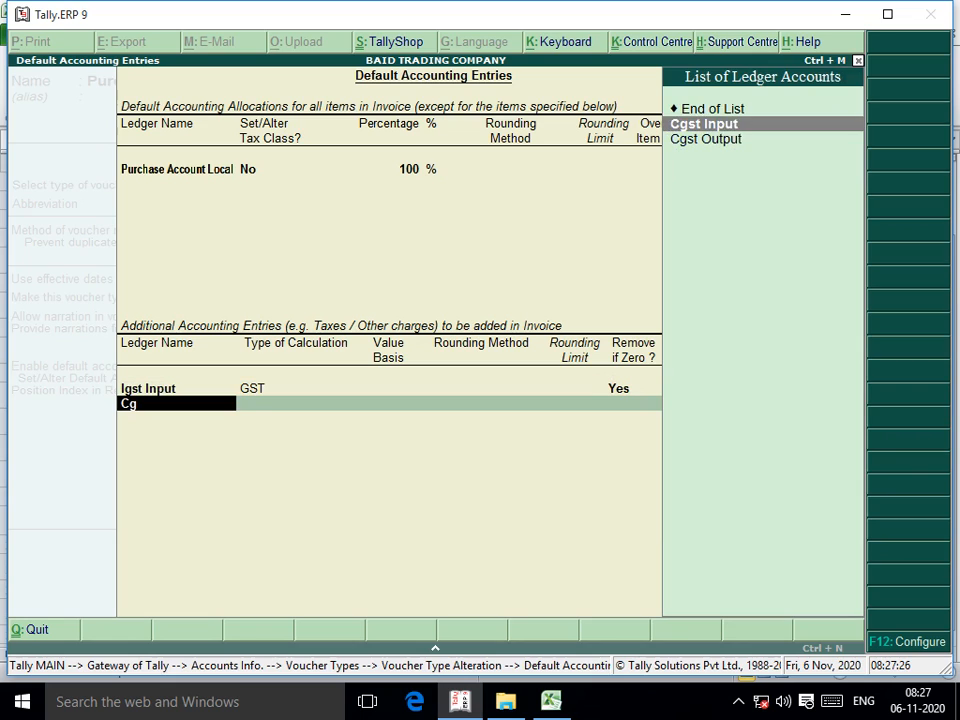
{"action": "key", "text": "Return"}
{"action": "key", "text": "Return"}
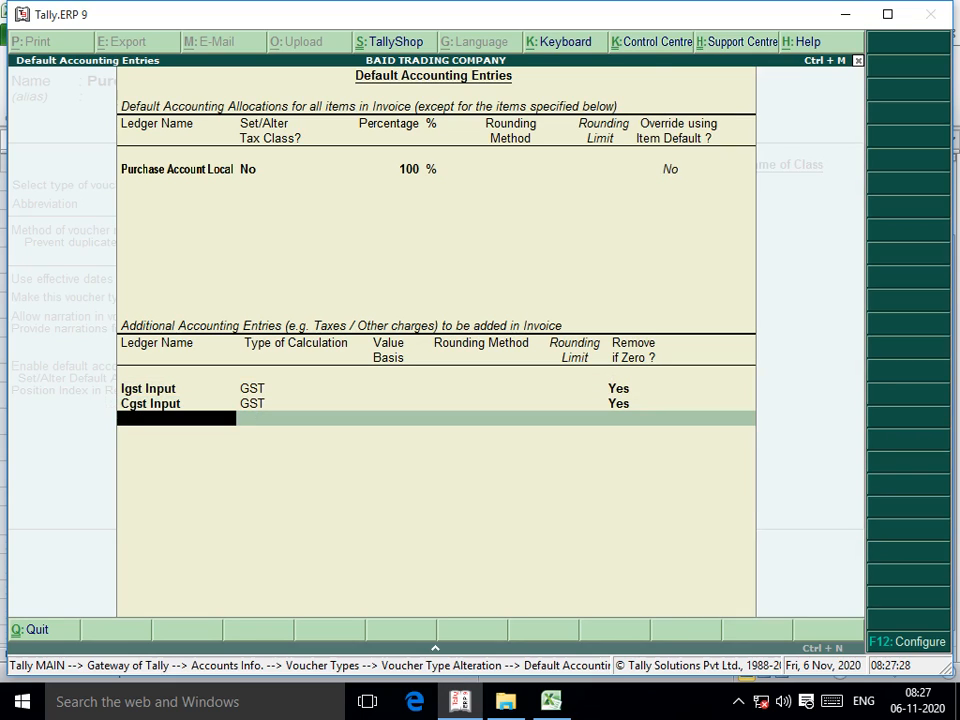
{"action": "type", "text": "Sg"}
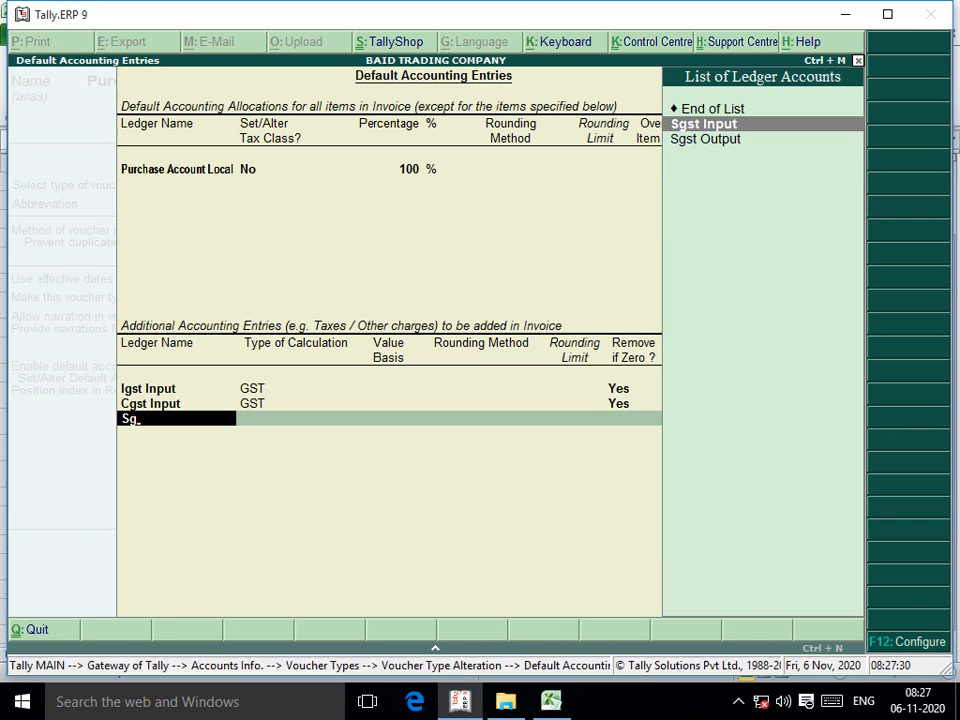
{"action": "key", "text": "Return"}
{"action": "key", "text": "Return"}
- Add Round Off as Total Amount Rounding with Normal Rounding, limit 1
{"action": "type", "text": "R"}
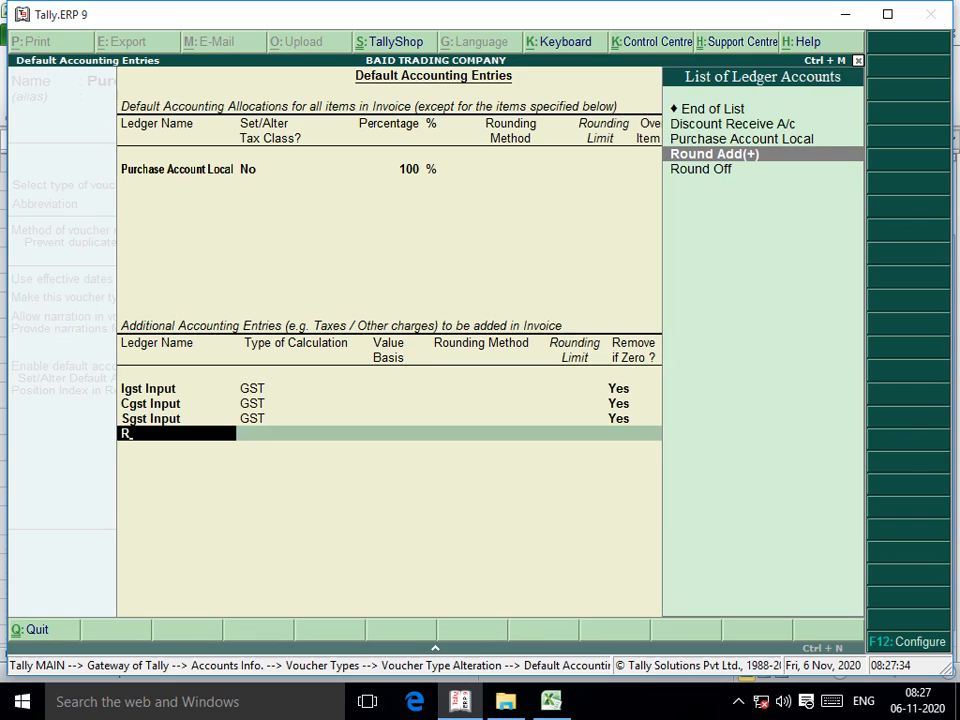
{"action": "key", "text": "Down"}
{"action": "key", "text": "Return"}
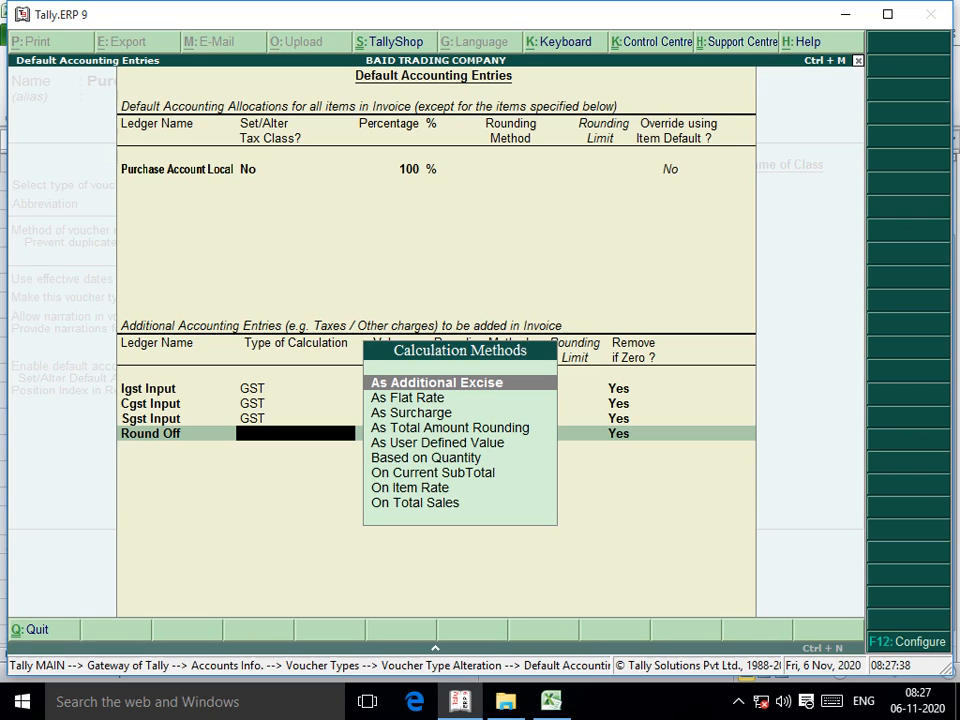
{"action": "key", "text": "Down"}
{"action": "key", "text": "Down"}
{"action": "key", "text": "Down"}
{"action": "key", "text": "Down"}
{"action": "key", "text": "Down"}
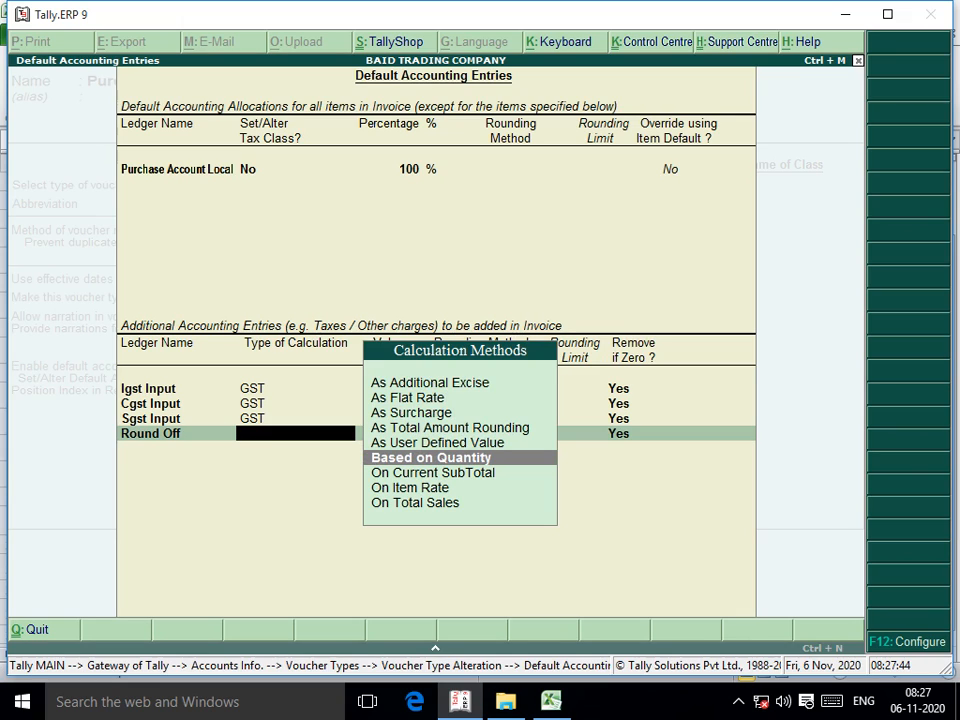
{"action": "key", "text": "Down"}
{"action": "key", "text": "Down"}
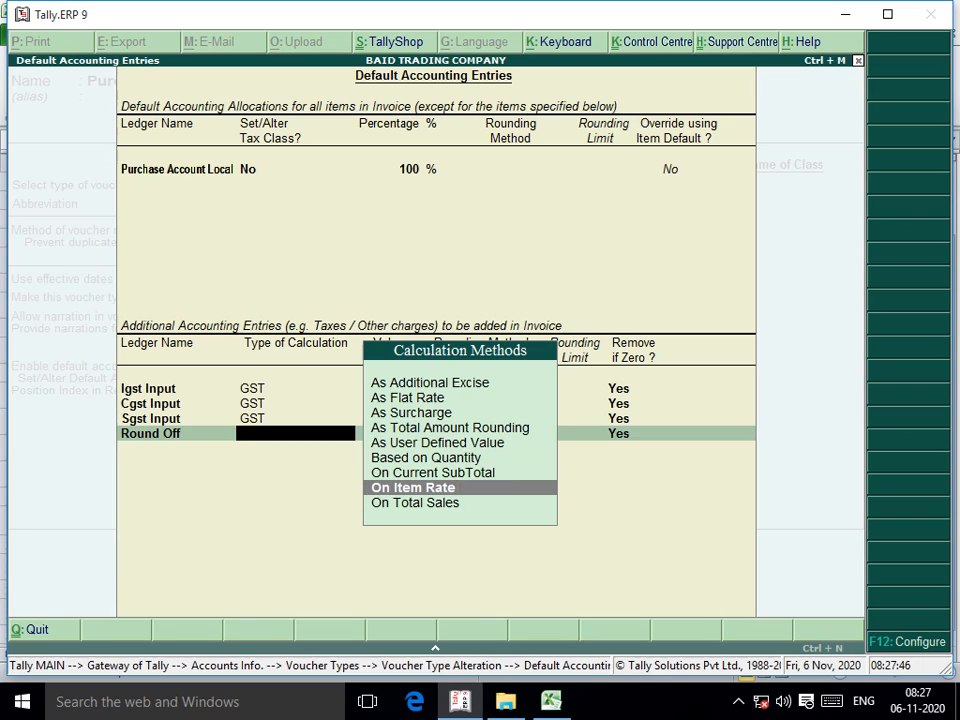
{"action": "key", "text": "Up"}
{"action": "key", "text": "Up"}
{"action": "key", "text": "Up"}
{"action": "key", "text": "Up"}
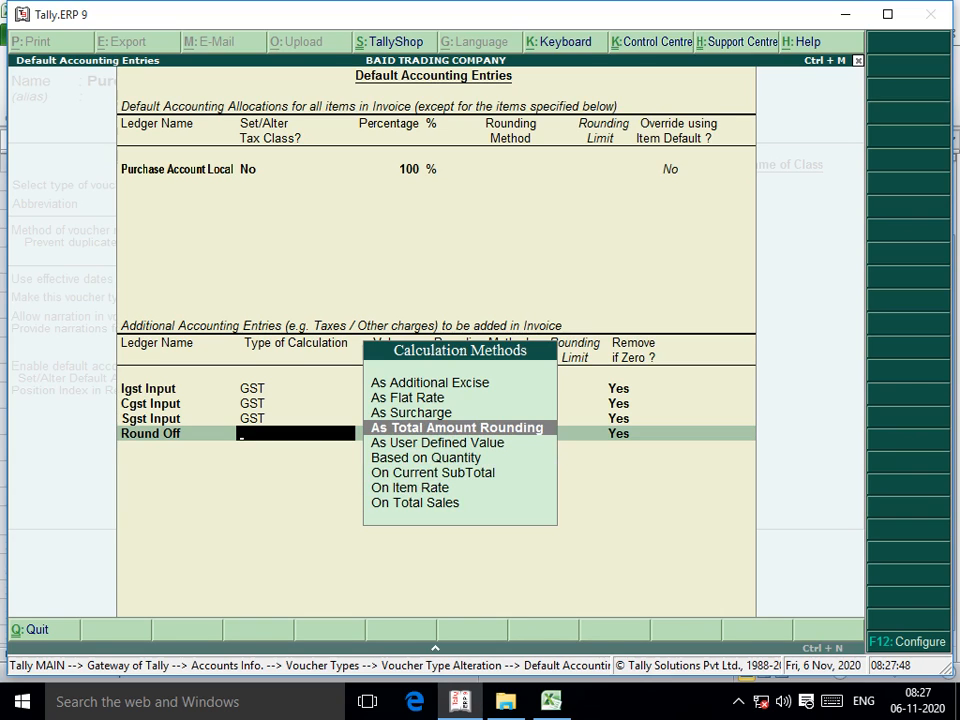
{"action": "key", "text": "Up"}
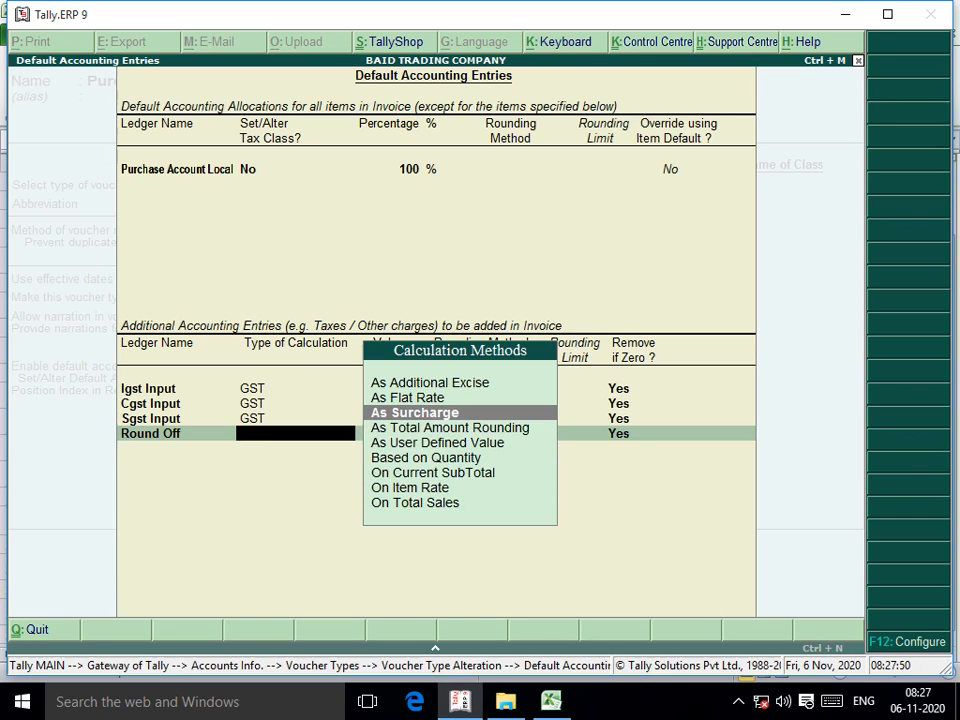
{"action": "key", "text": "Down"}
{"action": "key", "text": "Return"}
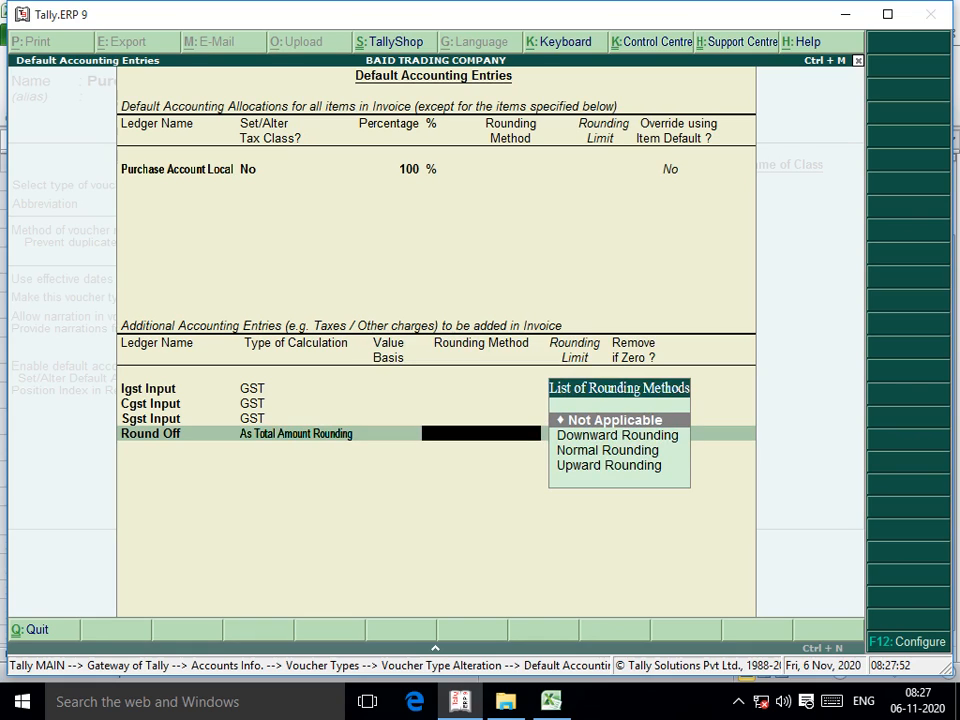
{"action": "key", "text": "Down"}
{"action": "key", "text": "Down"}
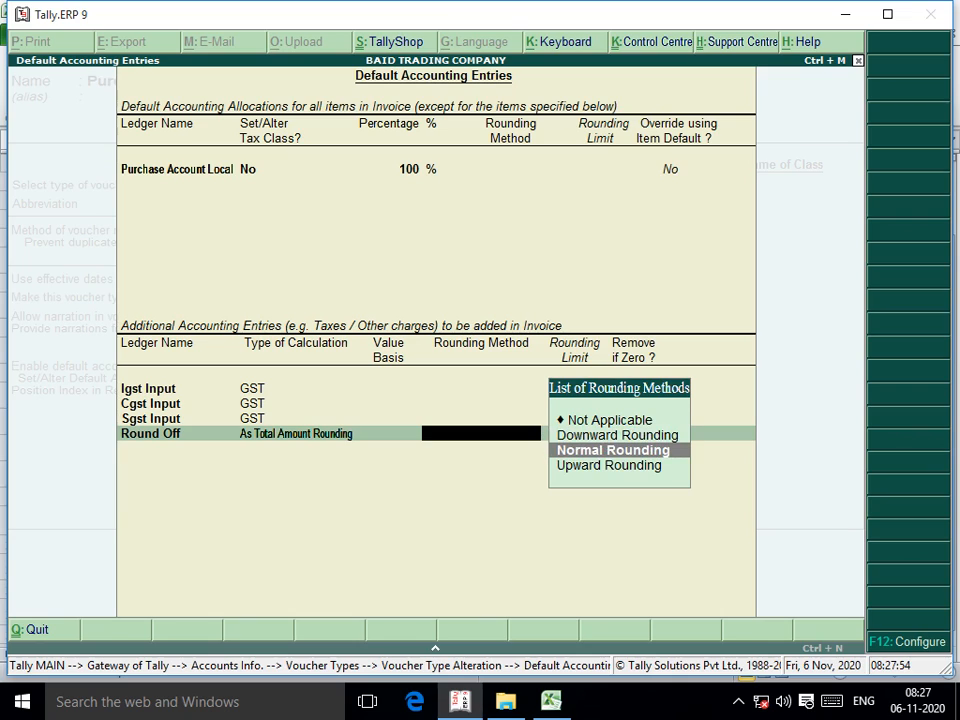
{"action": "key", "text": "Return"}
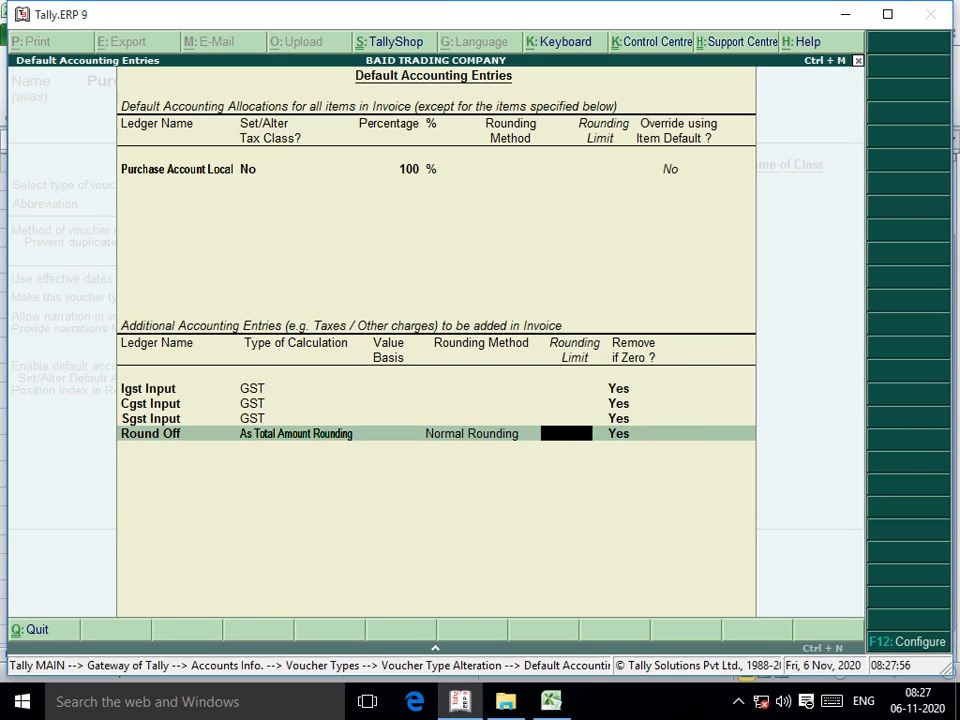
{"action": "key", "text": "Return"}
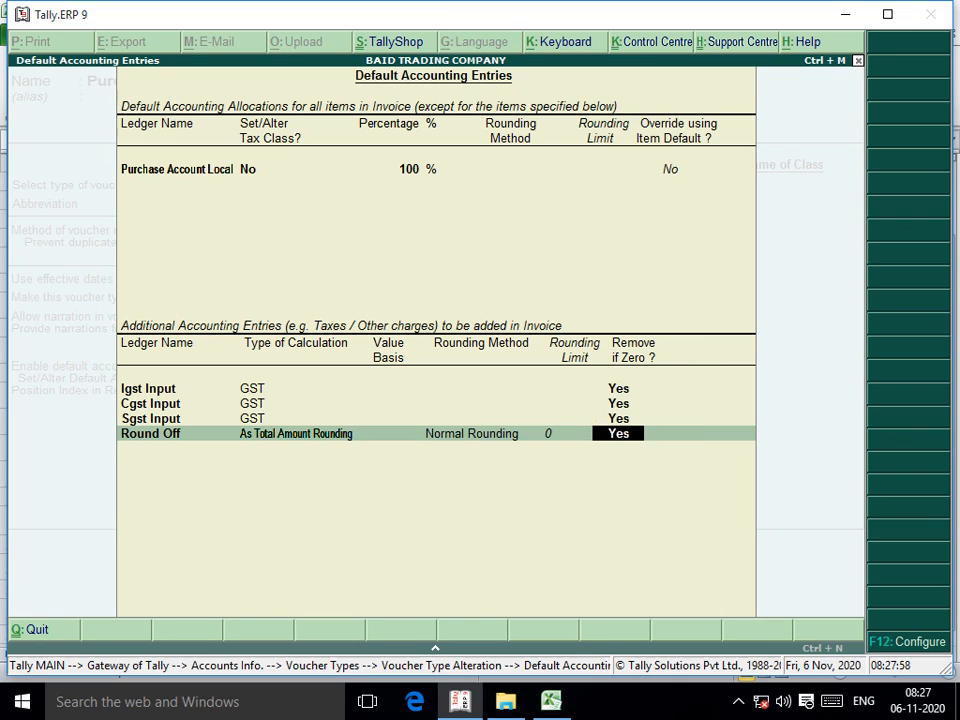
{"action": "key", "text": "BackSpace"}
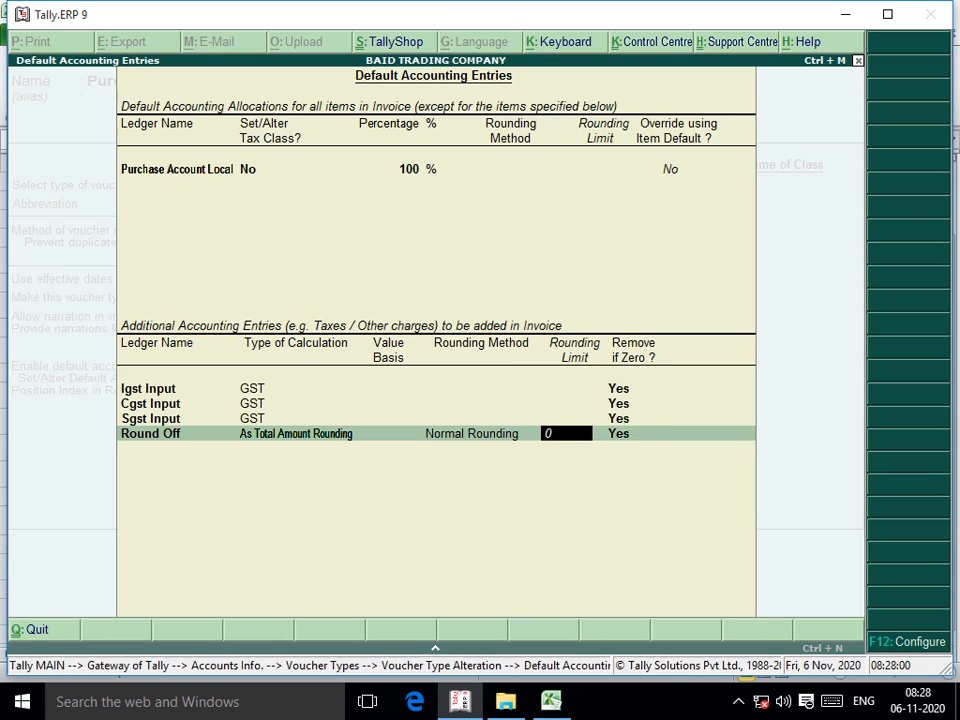
{"action": "type", "text": "1"}
{"action": "key", "text": "Return"}
{"action": "key", "text": "Return"}
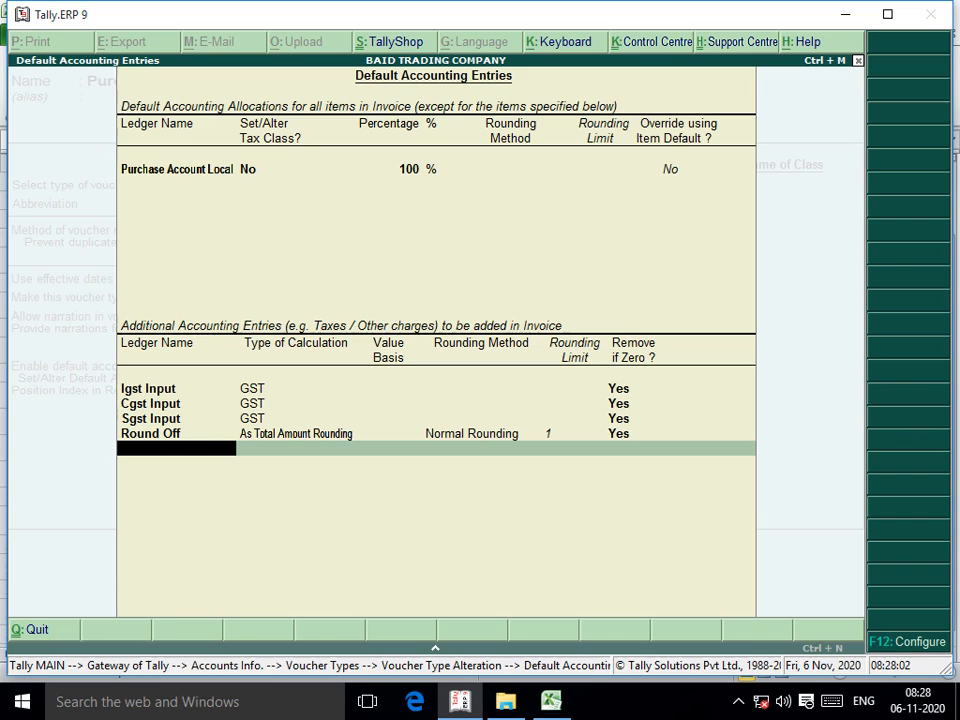
- Add Round Add(+) as Total Amount Rounding with Normal Rounding, limit 1, and finish
{"action": "type", "text": "R"}
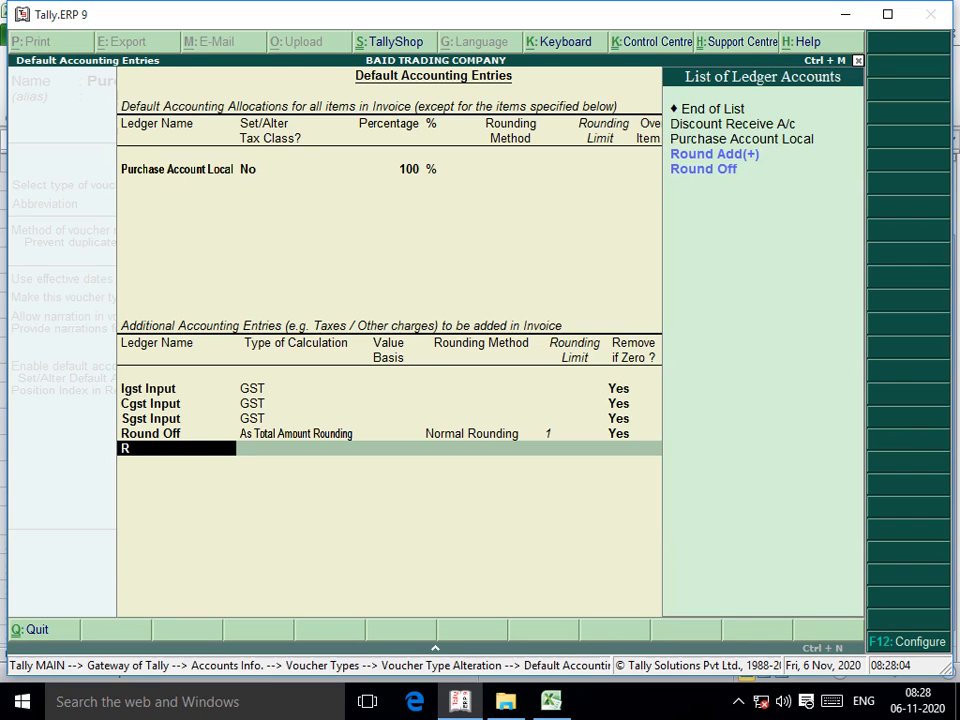
{"action": "key", "text": "Return"}
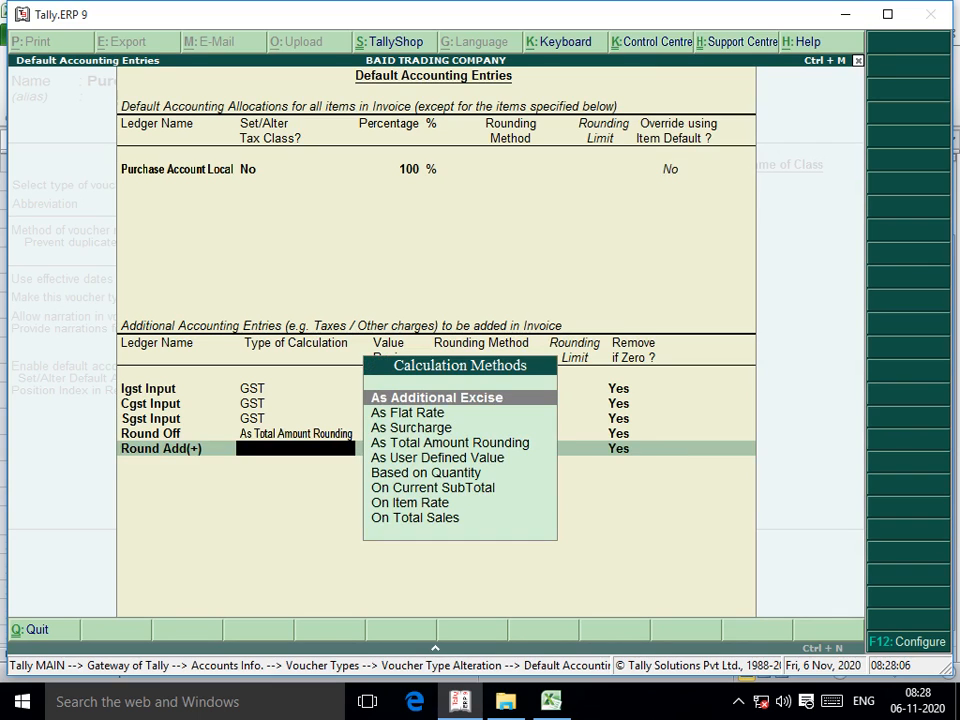
{"action": "key", "text": "Down"}
{"action": "key", "text": "Down"}
{"action": "key", "text": "Down"}
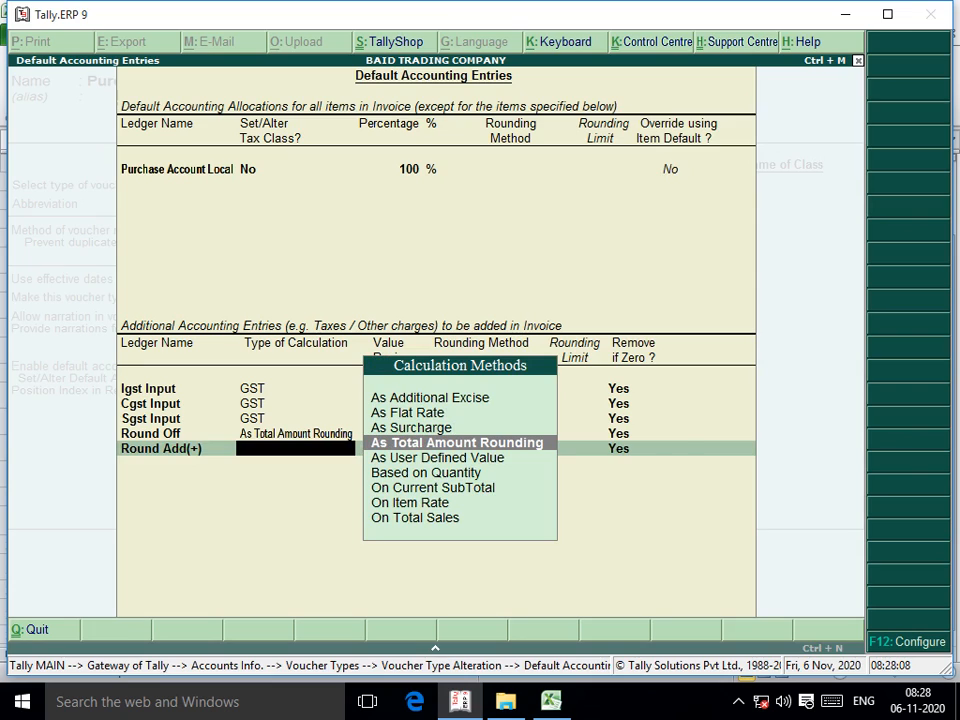
{"action": "key", "text": "Return"}
{"action": "key", "text": "Down"}
{"action": "key", "text": "Down"}
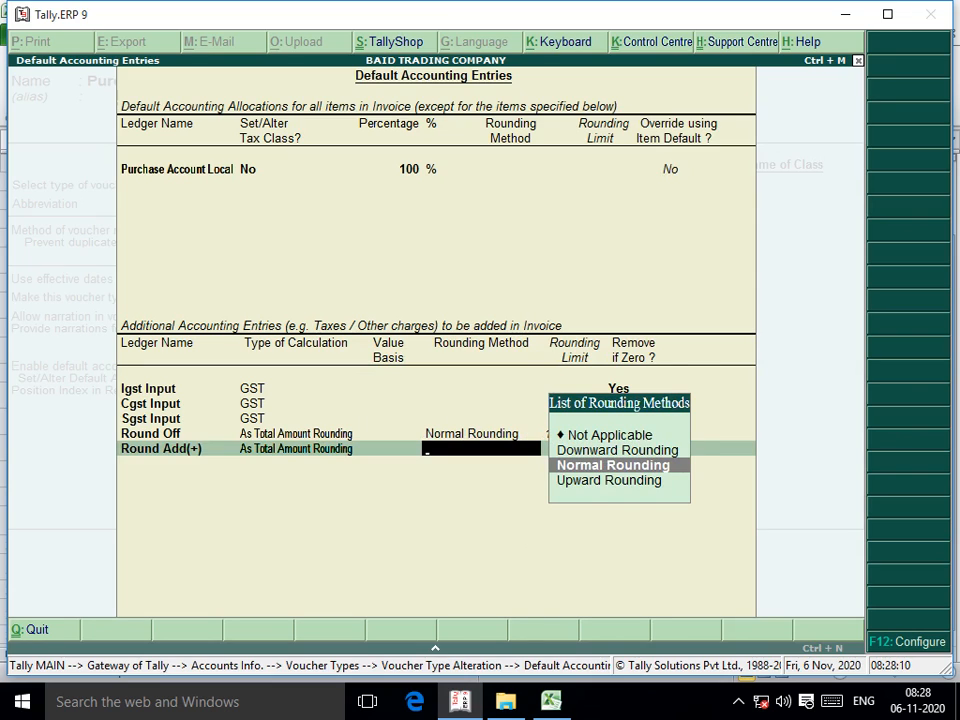
{"action": "key", "text": "Return"}
{"action": "type", "text": "1"}
{"action": "key", "text": "Return"}
{"action": "key", "text": "Return"}
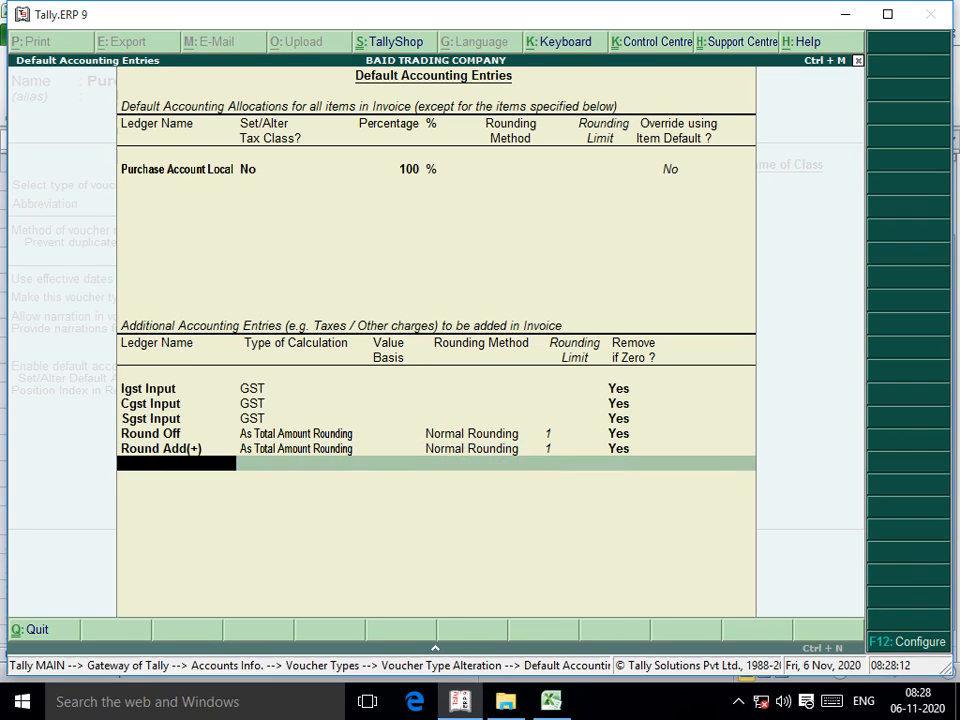
{"action": "key", "text": "Return"}
- Save the Purchase voucher type, then open Sales and bring up its numbering methods
{"action": "key", "text": "Return"}
{"action": "key", "text": "Return"}
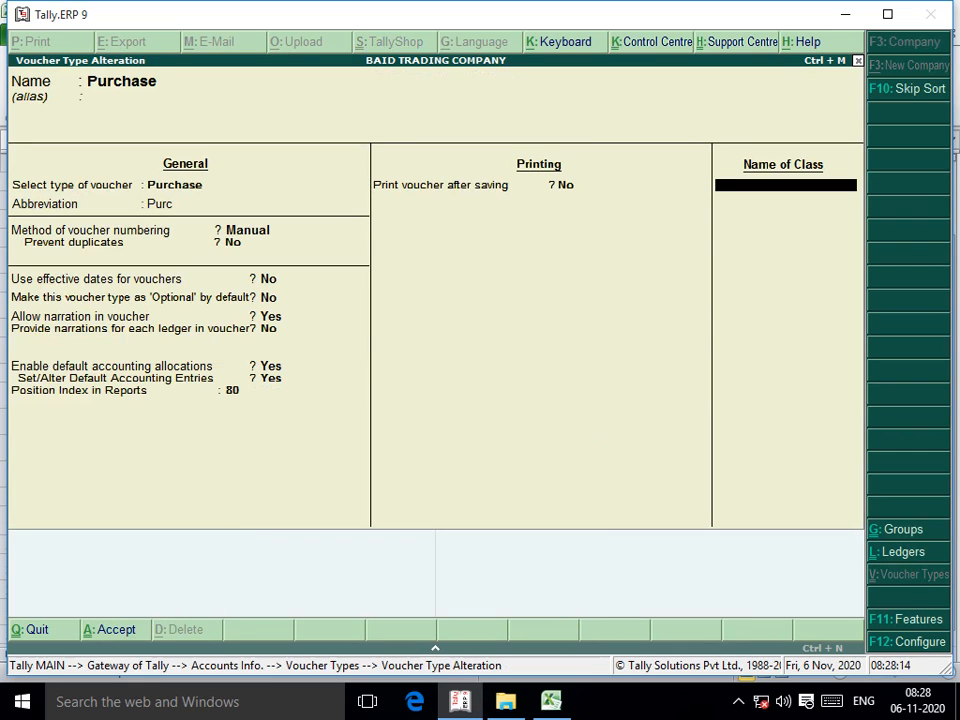
{"action": "key", "text": "Return"}
{"action": "key", "text": "Return"}
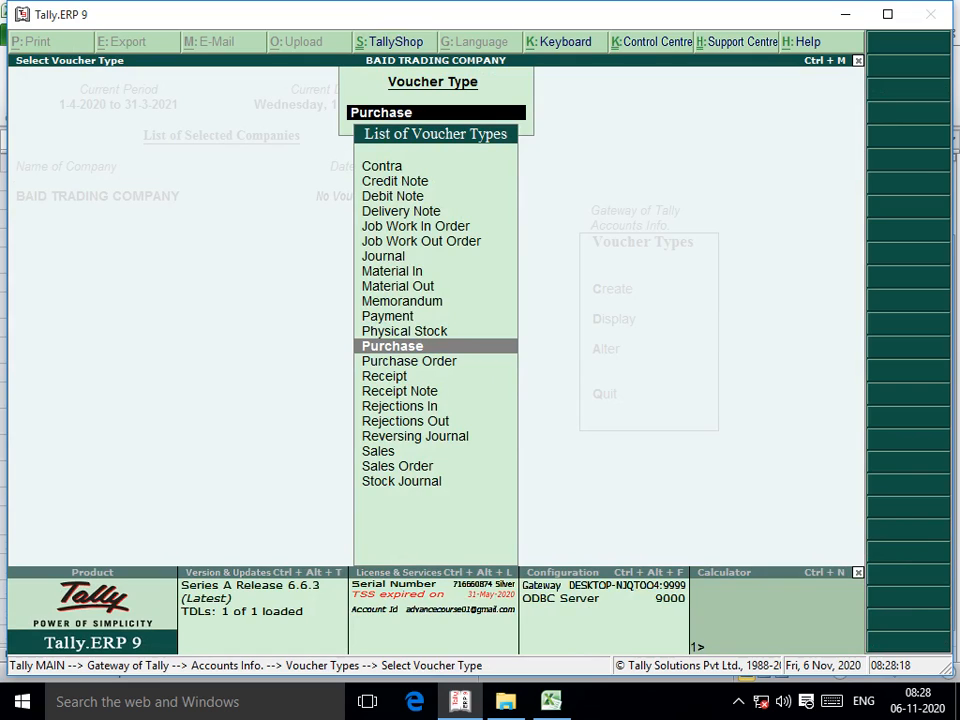
{"action": "key", "text": "Down"}
{"action": "key", "text": "Down"}
{"action": "key", "text": "Down"}
{"action": "key", "text": "Down"}
{"action": "key", "text": "Down"}
{"action": "key", "text": "Down"}
{"action": "key", "text": "Down"}
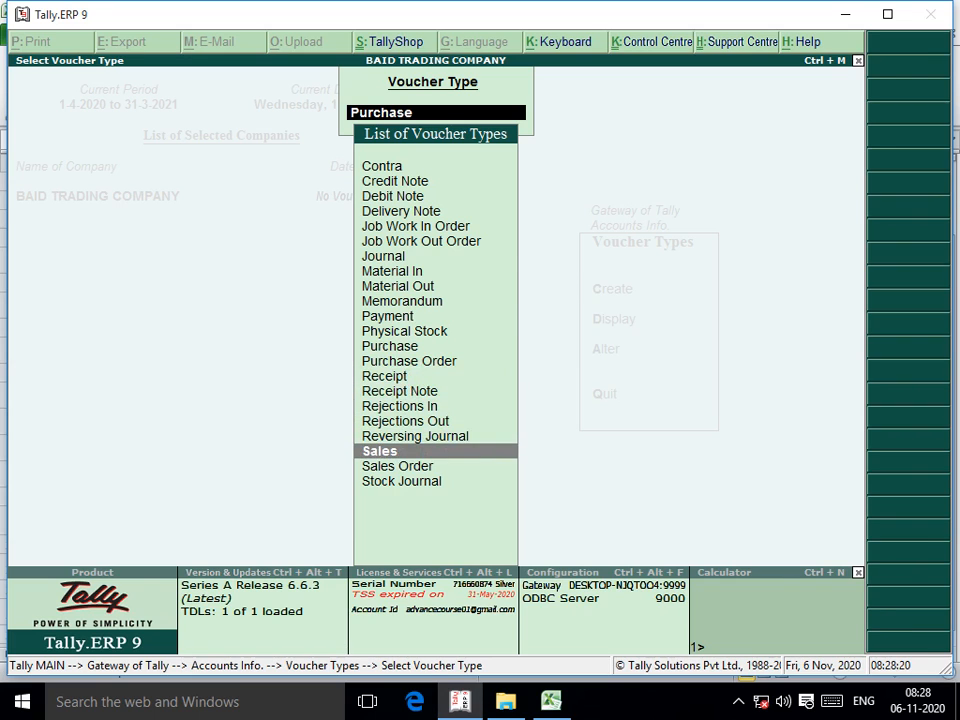
{"action": "key", "text": "Return"}
{"action": "key", "text": "Return"}
{"action": "key", "text": "Return"}
{"action": "key", "text": "Return"}
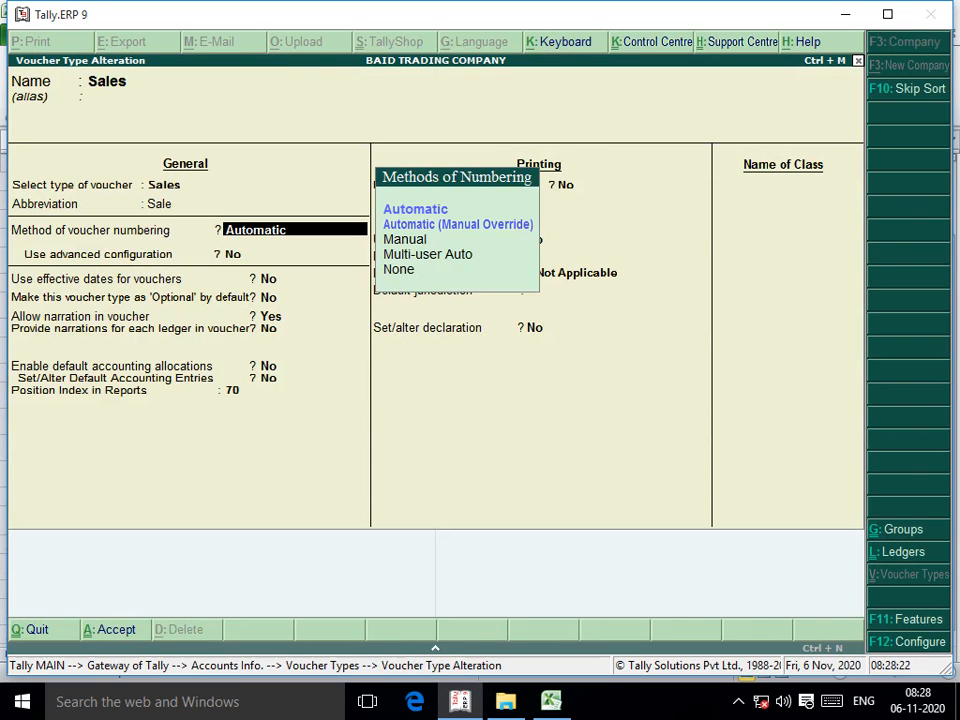
{"action": "key", "text": "Return"}
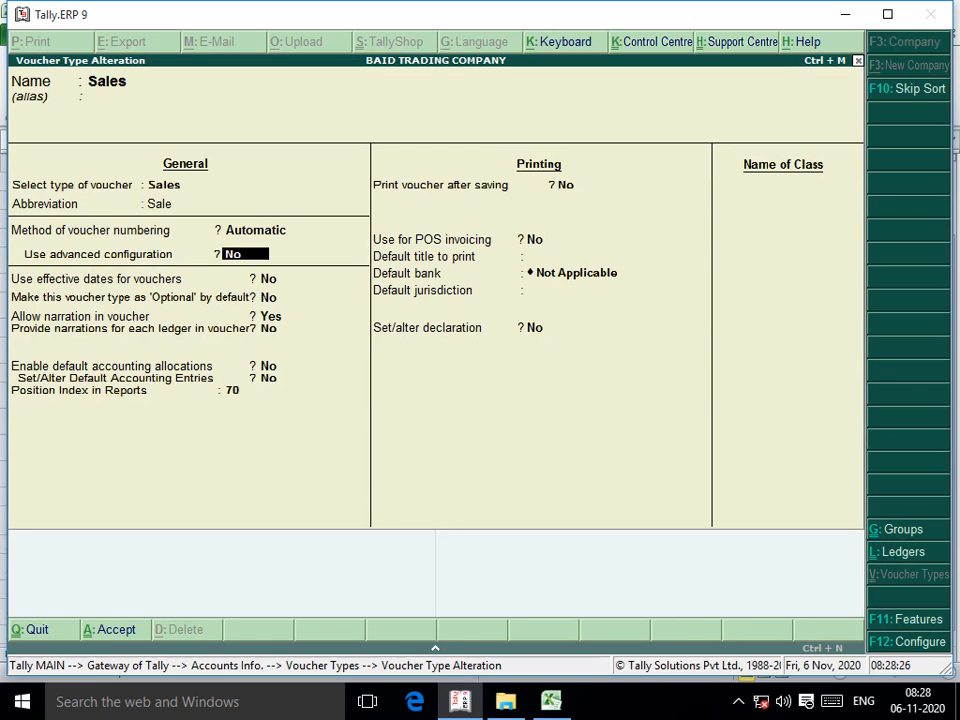
- Turn on advanced numbering with starting number 1, yearly restart from 1-Apr-2020
{"action": "key", "text": "y"}
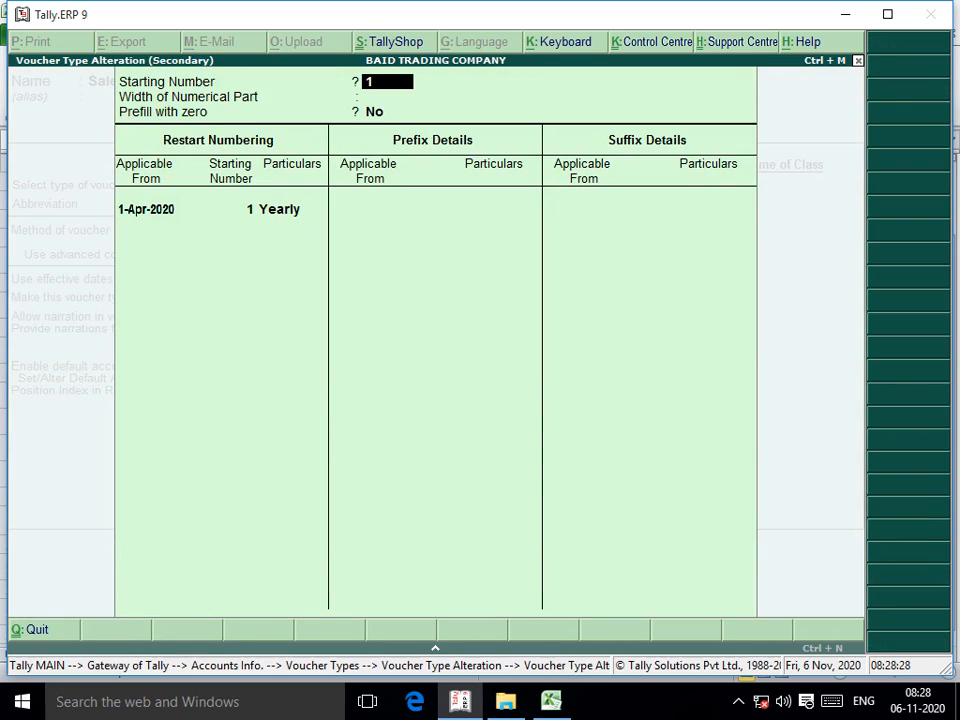
{"action": "key", "text": "Return"}
{"action": "key", "text": "Return"}
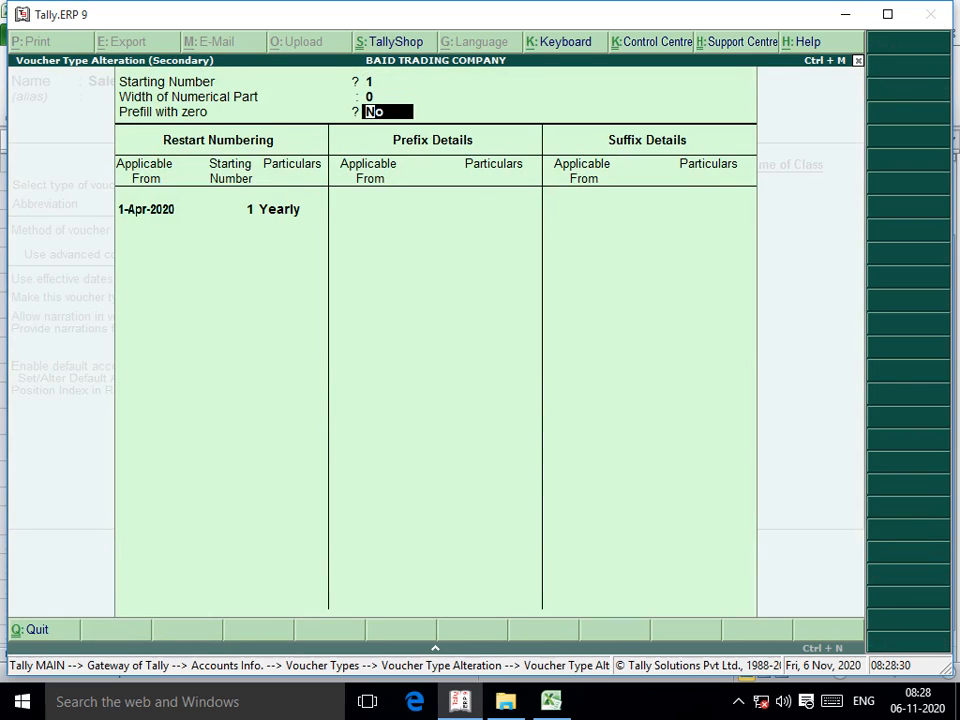
{"action": "key", "text": "Return"}
{"action": "key", "text": "Return"}
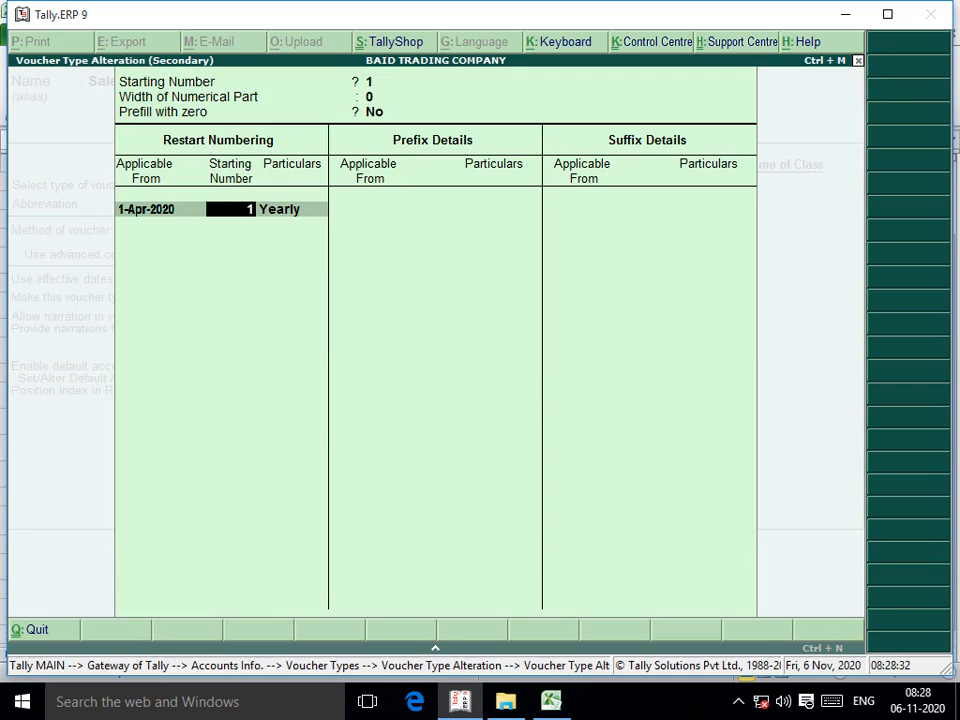
{"action": "key", "text": "Return"}
{"action": "key", "text": "Return"}
{"action": "key", "text": "Return"}
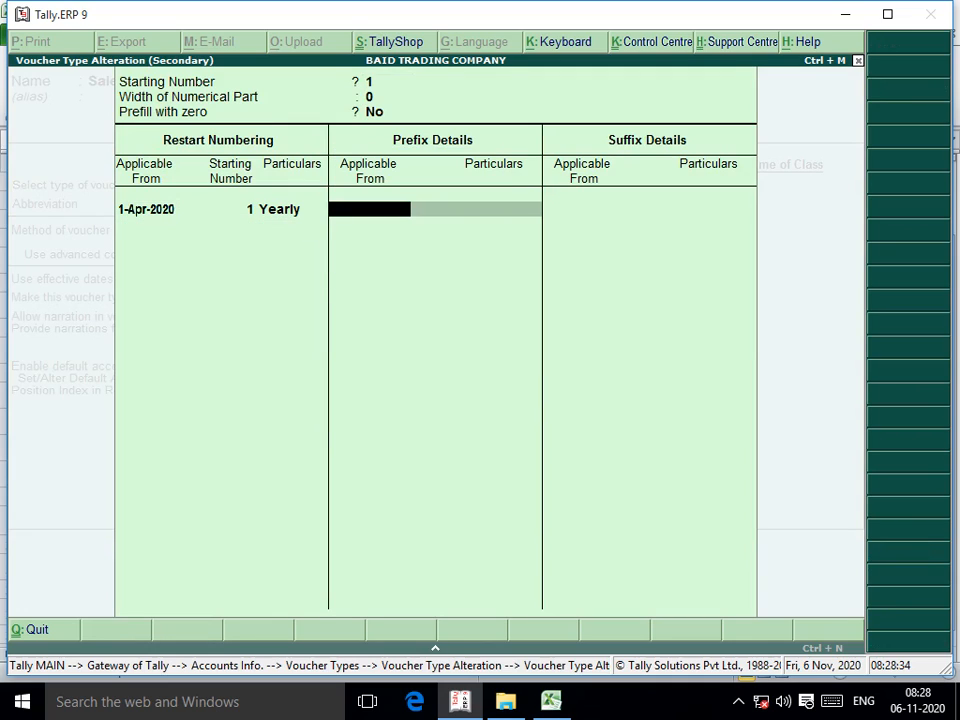
{"action": "type", "text": "1"}
{"action": "key", "text": "Return"}
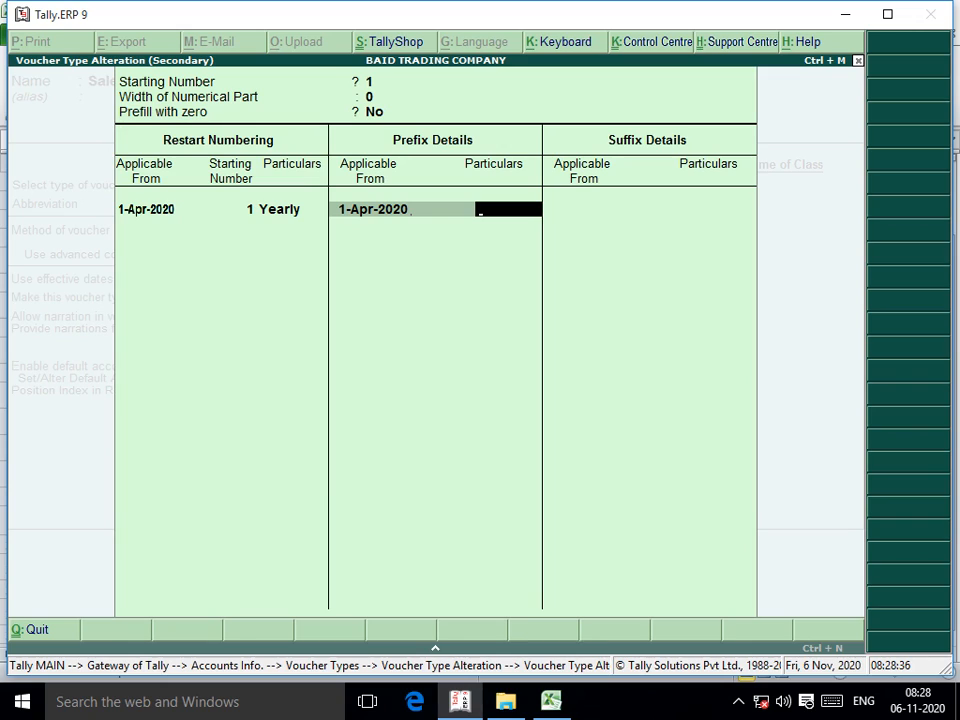
{"action": "type", "text": "1"}
{"action": "key", "text": "Return"}
{"action": "key", "text": "Up"}
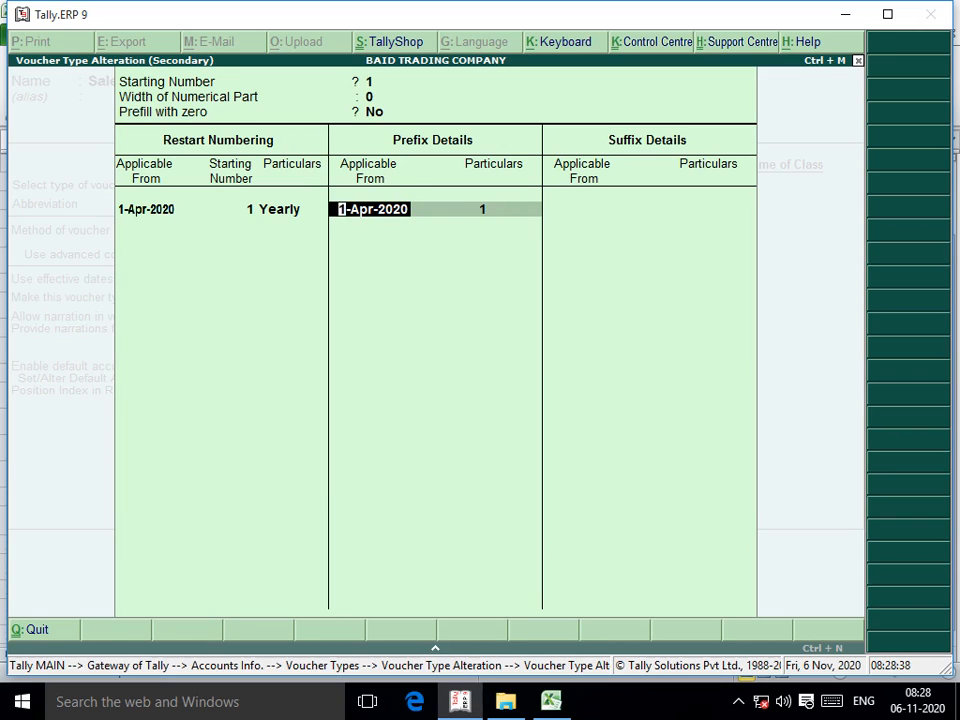
{"action": "key", "text": "Return"}
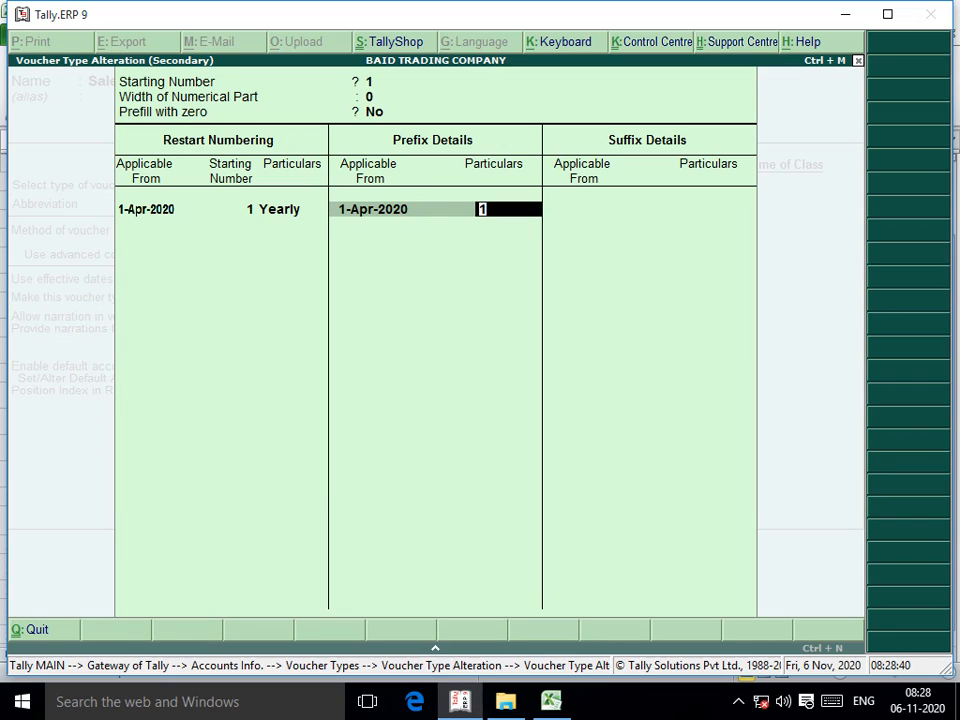
- Enter prefix BDT/ and suffix 20-21, both effective from 1-Apr-2020
{"action": "type", "text": "Bd"}
{"action": "key", "text": "BackSpace"}
{"action": "type", "text": "F"}
{"action": "key", "text": "BackSpace"}
{"action": "type", "text": "DT/1"}
{"action": "key", "text": "BackSpace"}
{"action": "key", "text": "Return"}
{"action": "key", "text": "Return"}
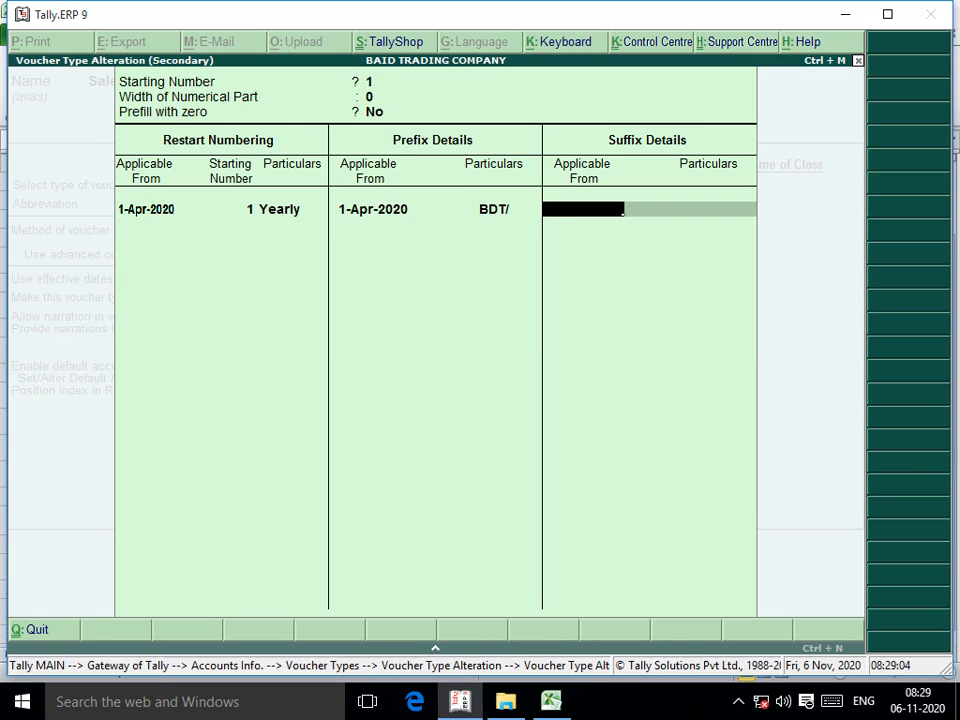
{"action": "type", "text": "1"}
{"action": "key", "text": "Return"}
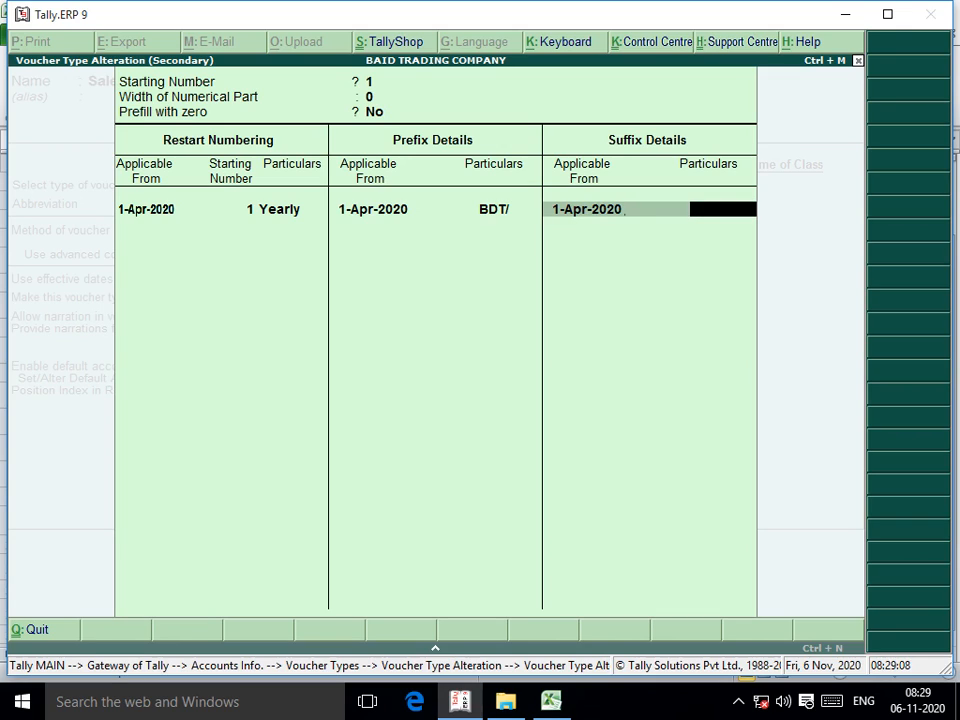
{"action": "type", "text": "20-21"}
{"action": "key", "text": "Return"}
{"action": "key", "text": "Return"}
{"action": "key", "text": "Return"}
{"action": "key", "text": "Return"}
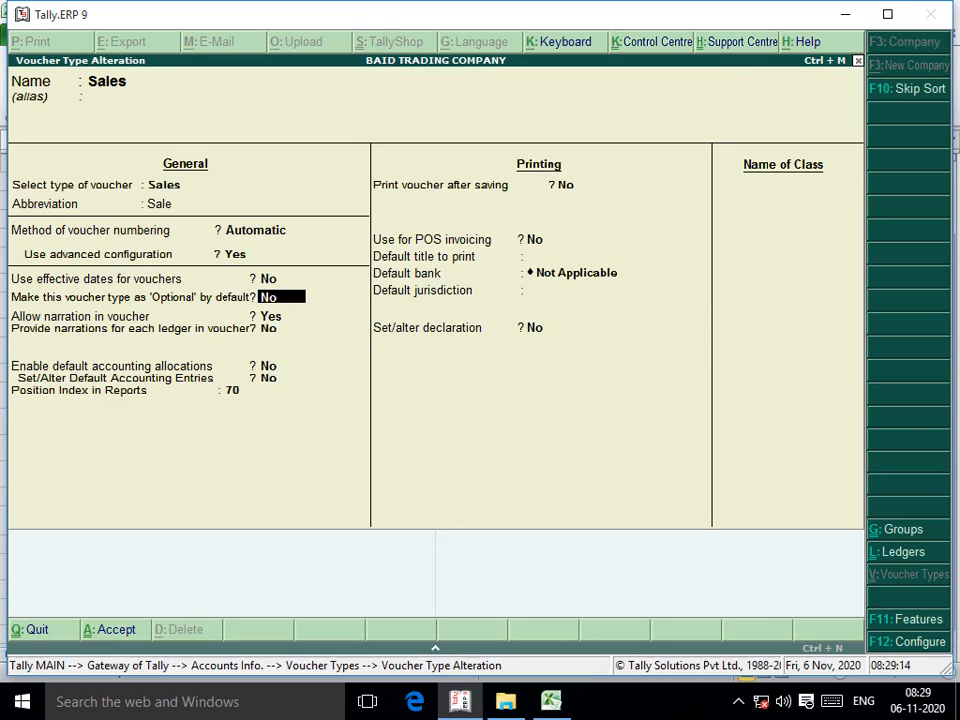
- Enable default accounting allocations and add Sale Account Local as the default sales ledger
{"action": "key", "text": "Return"}
{"action": "key", "text": "Return"}
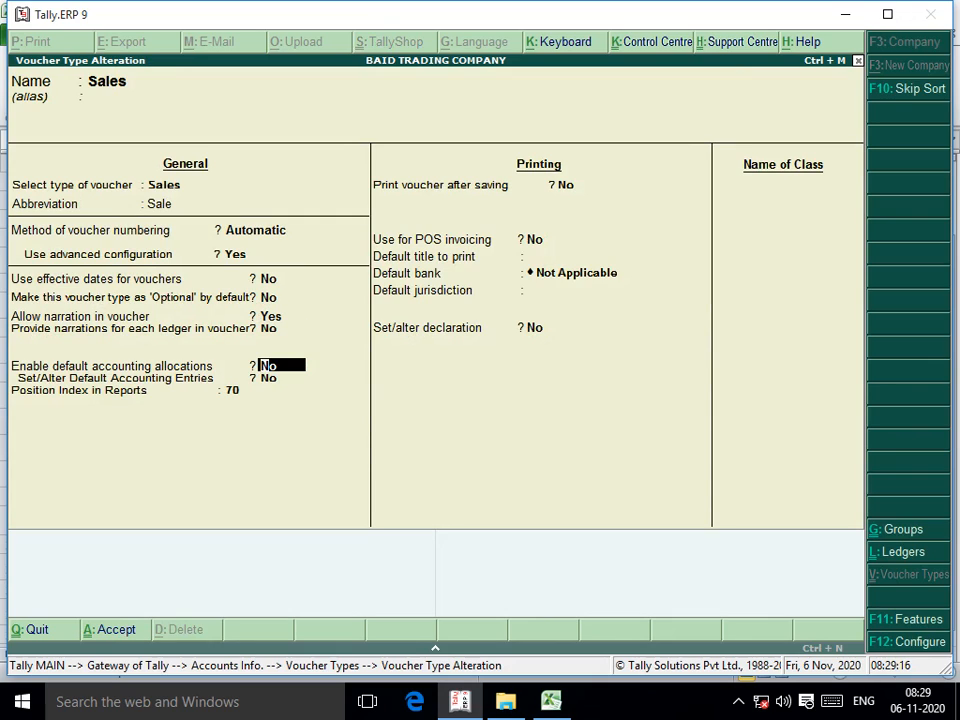
{"action": "type", "text": "Y"}
{"action": "key", "text": "Return"}
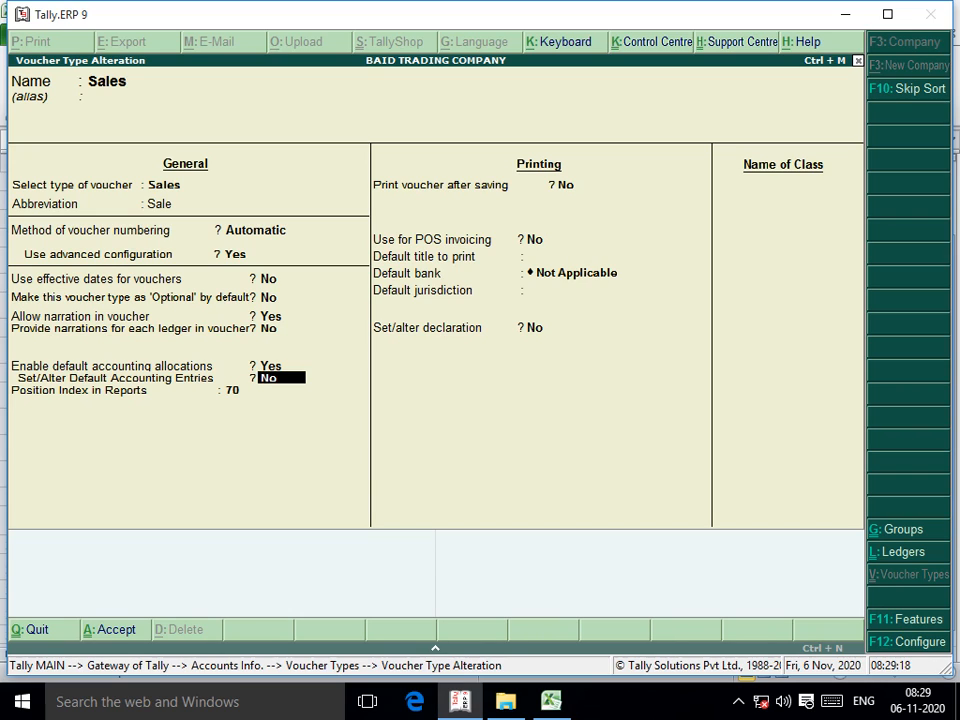
{"action": "type", "text": "Y"}
{"action": "key", "text": "Return"}
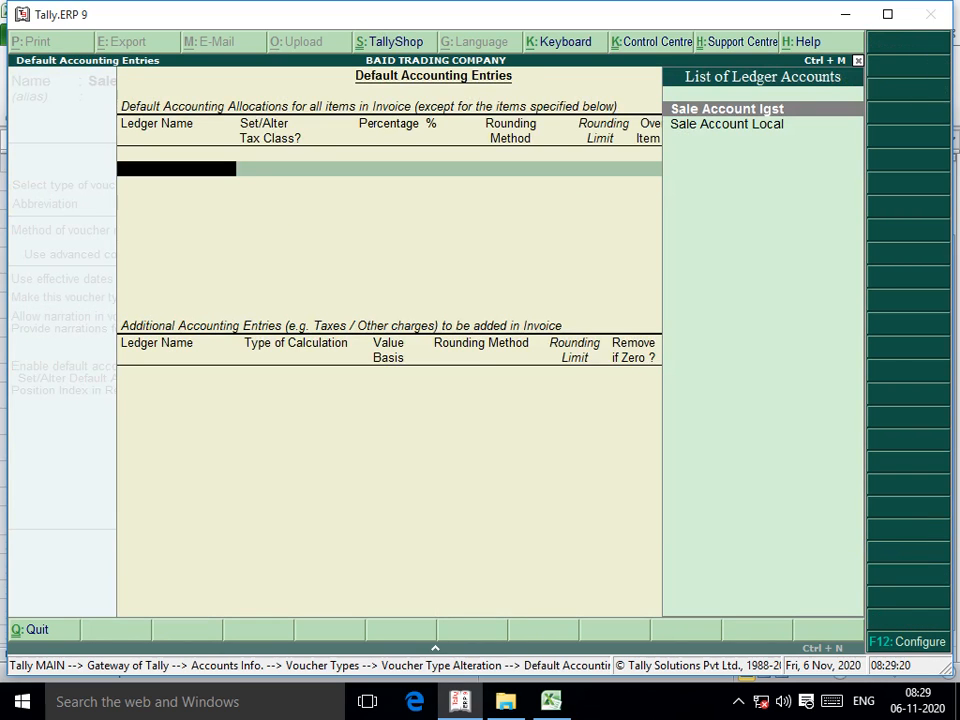
{"action": "key", "text": "Down"}
{"action": "key", "text": "Up"}
{"action": "key", "text": "Down"}
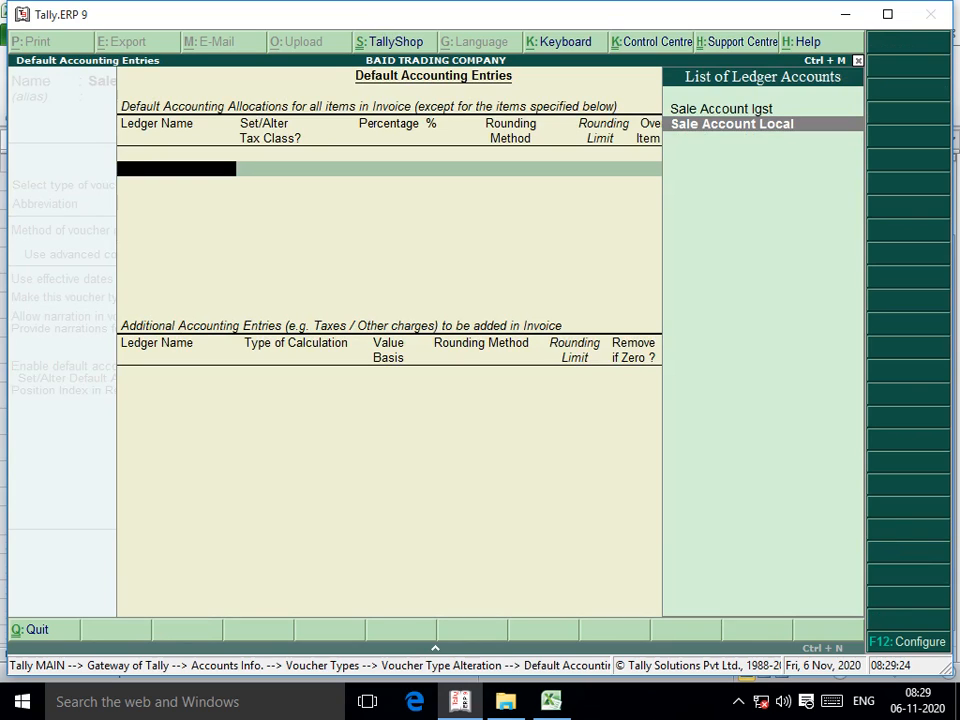
{"action": "key", "text": "Return"}
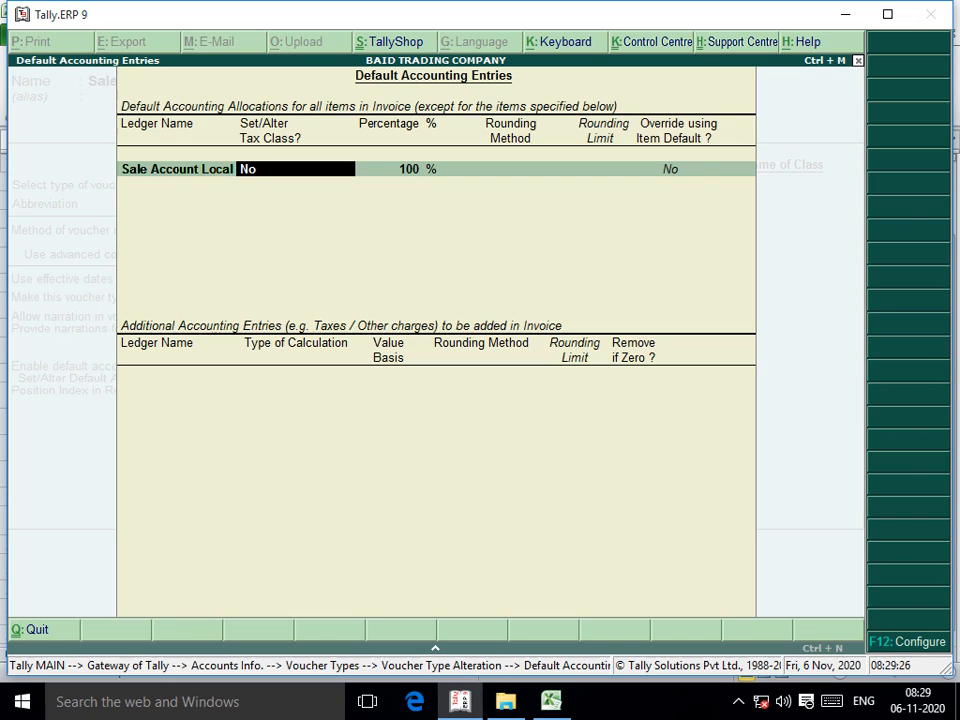
{"action": "key", "text": "Return"}
{"action": "key", "text": "Return"}
{"action": "key", "text": "Return"}
{"action": "key", "text": "Return"}
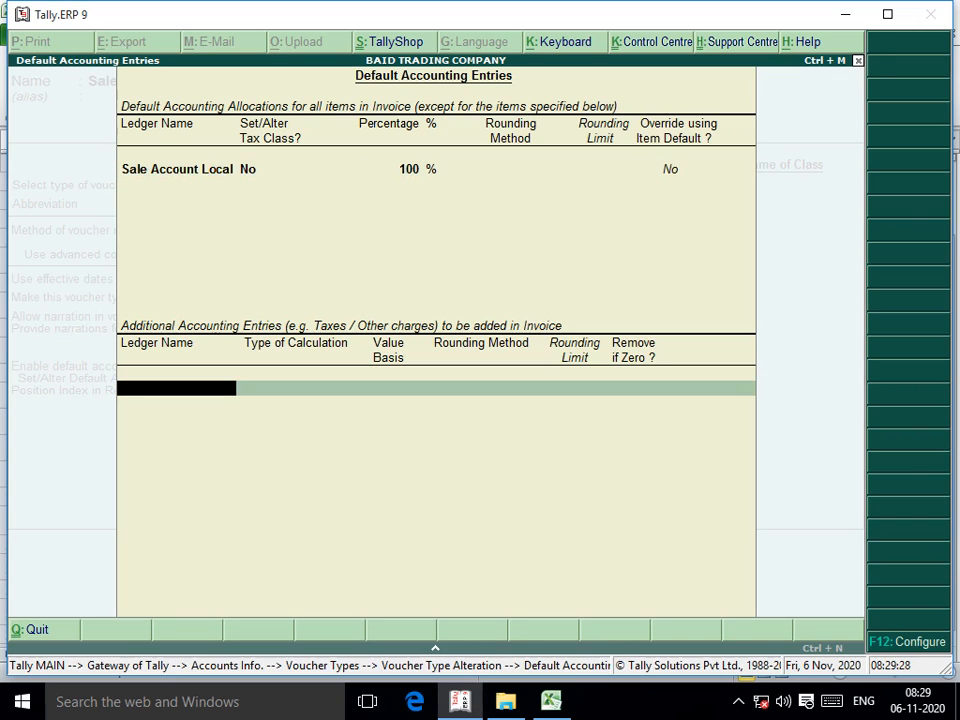
- Add Igst Output, Cgst Output and Sgst Output as GST additional entries
{"action": "type", "text": "IG"}
{"action": "key", "text": "Down"}
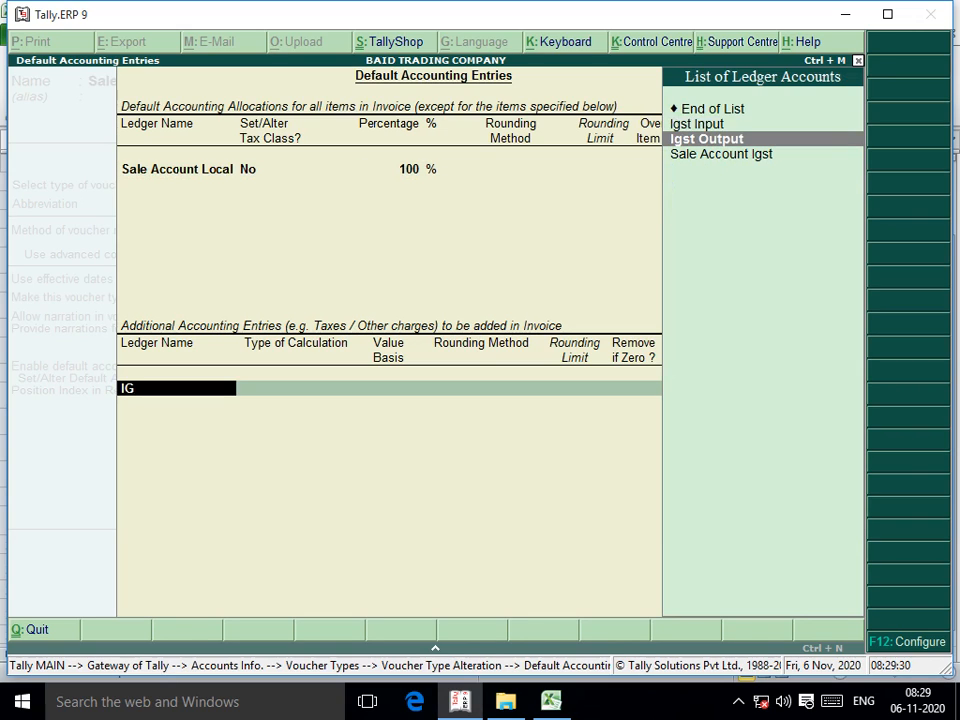
{"action": "key", "text": "Return"}
{"action": "key", "text": "Return"}
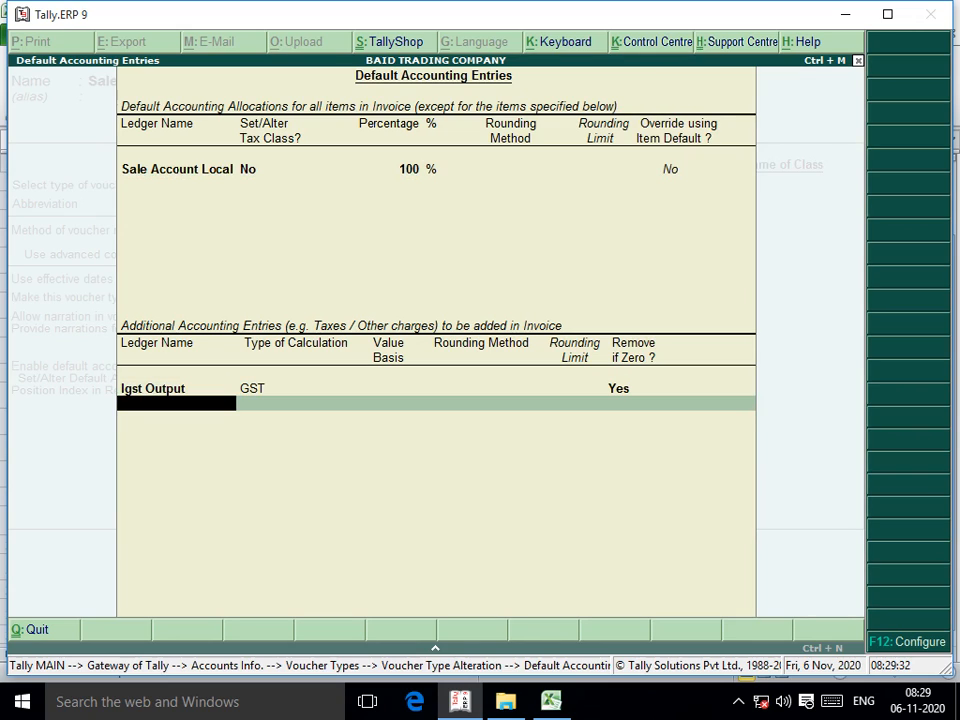
{"action": "type", "text": "CGS"}
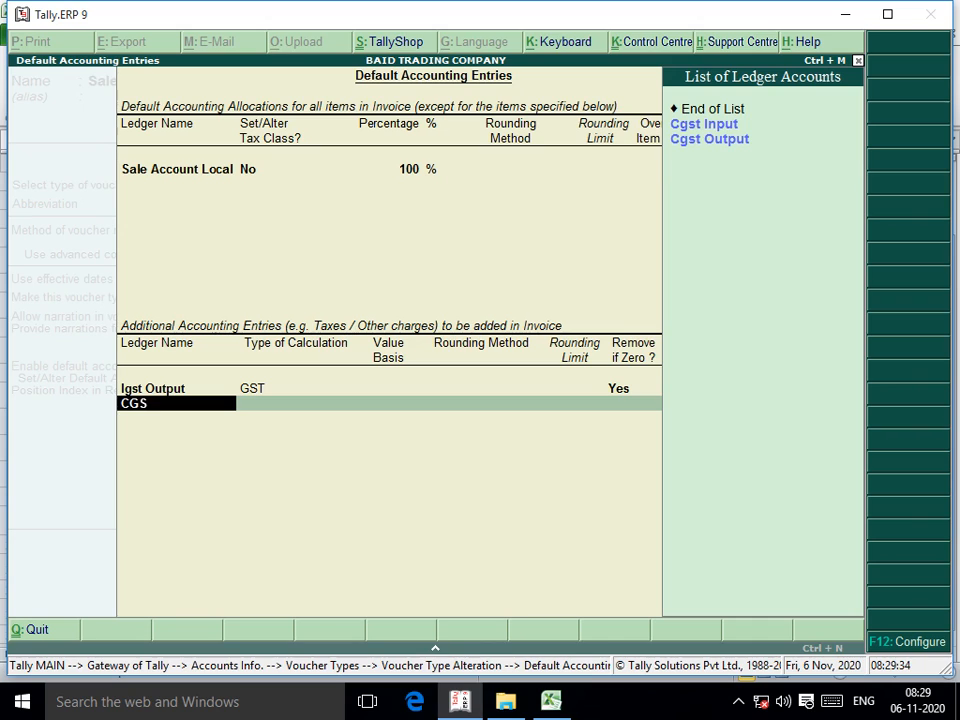
{"action": "key", "text": "Down"}
{"action": "key", "text": "Up"}
{"action": "key", "text": "Down"}
{"action": "key", "text": "Return"}
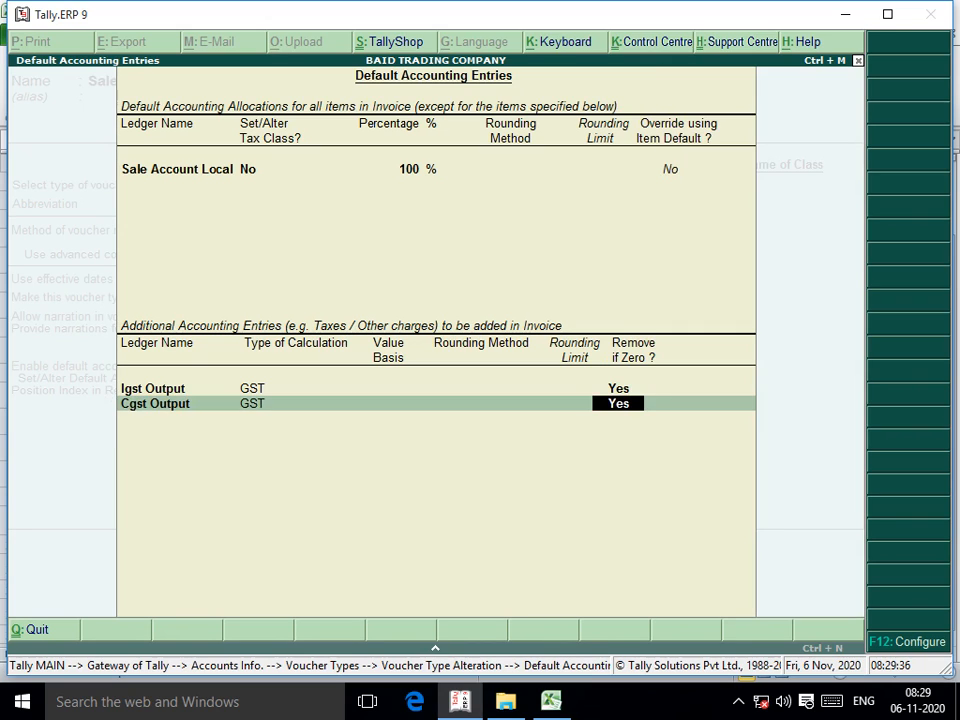
{"action": "key", "text": "Return"}
{"action": "type", "text": "S"}
{"action": "key", "text": "Down"}
{"action": "key", "text": "Down"}
{"action": "key", "text": "Down"}
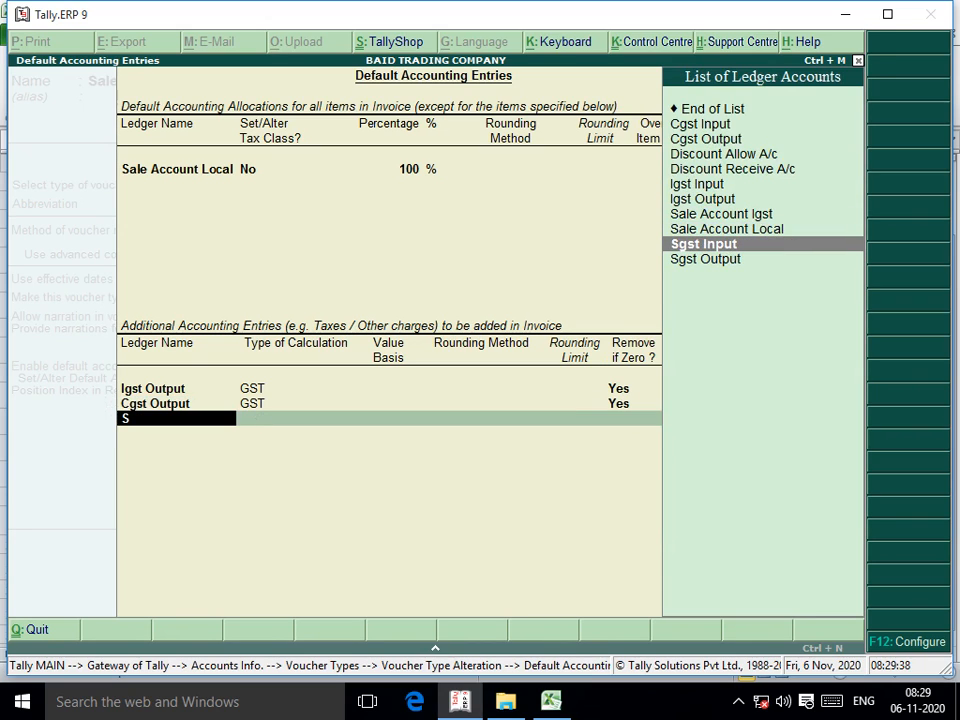
{"action": "key", "text": "Return"}
- Add Round Off with total amount Normal Rounding and a rounding limit of 1
{"action": "key", "text": "Return"}
{"action": "type", "text": "R"}
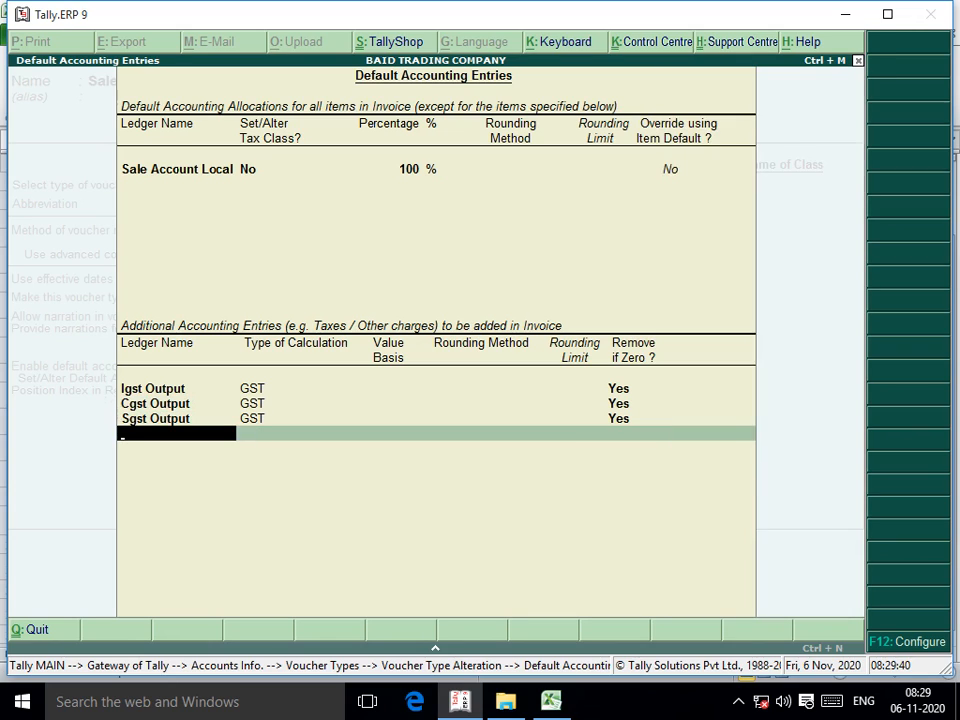
{"action": "key", "text": "Down"}
{"action": "key", "text": "Down"}
{"action": "key", "text": "Return"}
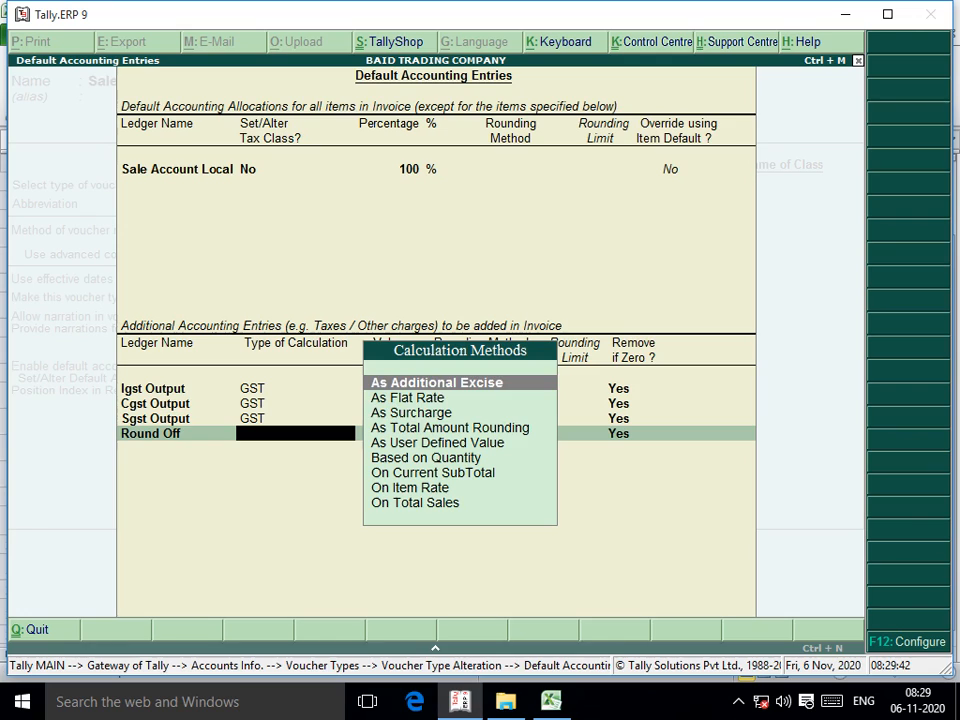
{"action": "key", "text": "Down"}
{"action": "key", "text": "Down"}
{"action": "key", "text": "Down"}
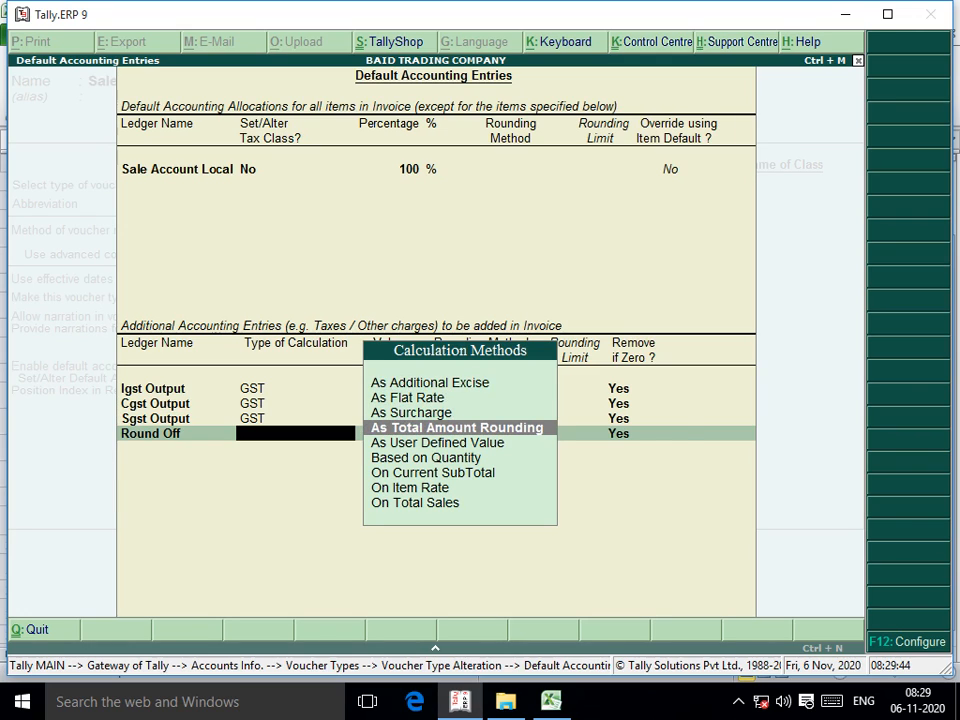
{"action": "key", "text": "Return"}
{"action": "key", "text": "Down"}
{"action": "key", "text": "Down"}
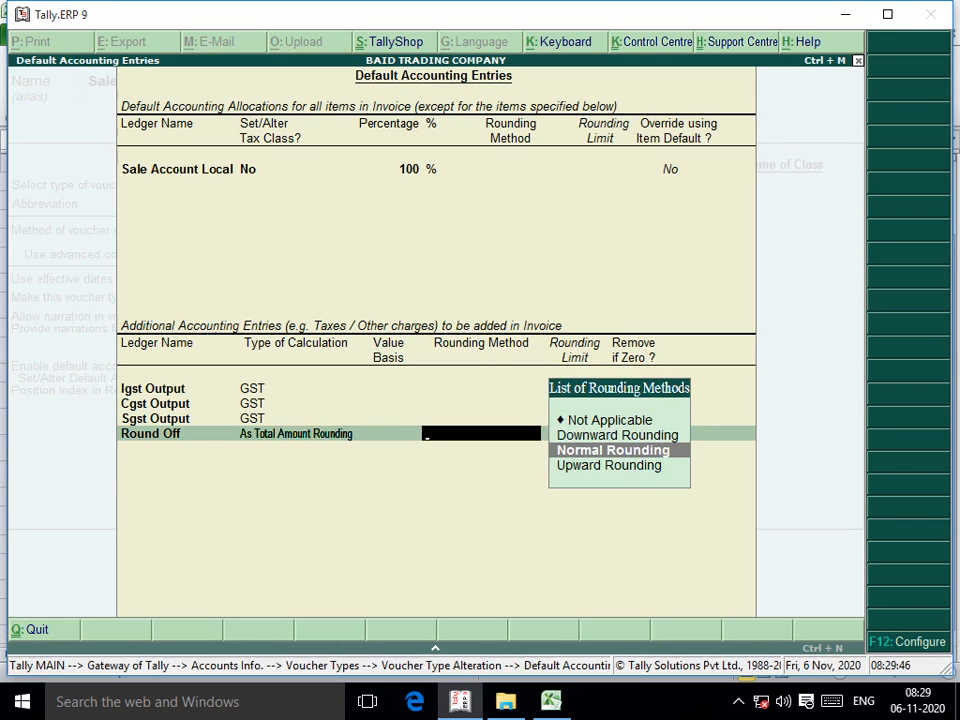
{"action": "key", "text": "Up"}
{"action": "key", "text": "Down"}
{"action": "key", "text": "Return"}
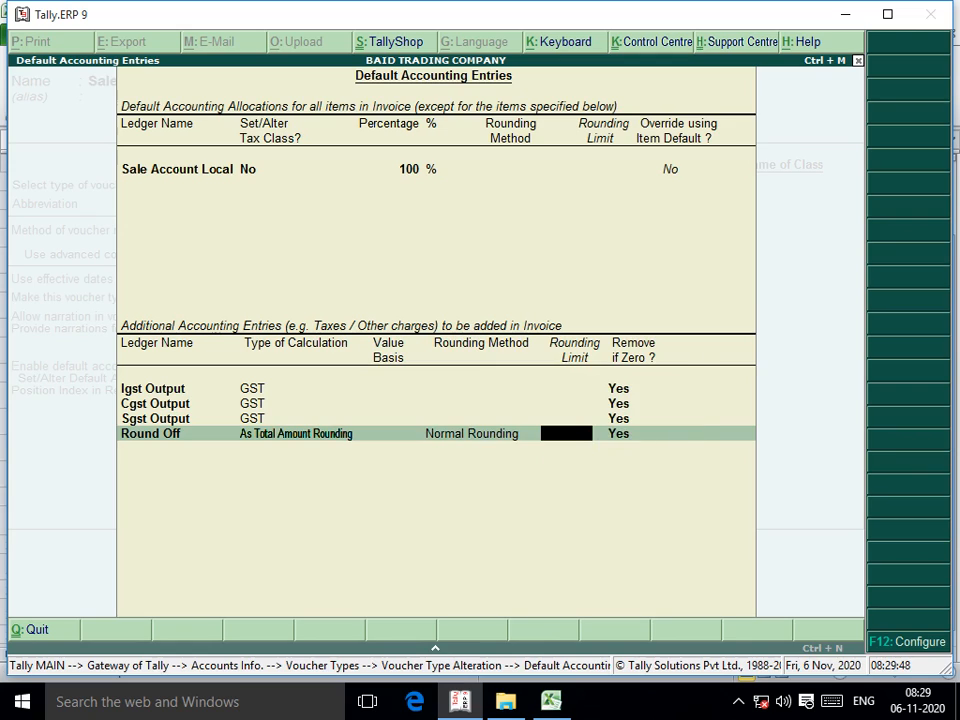
{"action": "key", "text": "Return"}
{"action": "key", "text": "Return"}
- Add Round Add(+) with total amount Normal Rounding and rounding limit 1, then finish the entries
{"action": "type", "text": "R"}
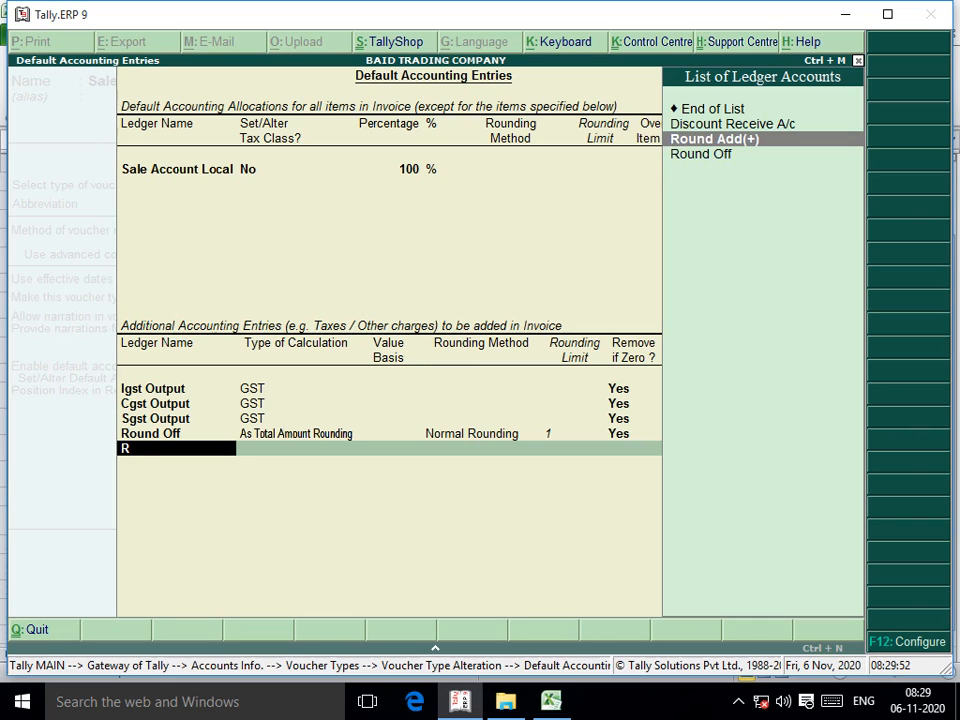
{"action": "key", "text": "Down"}
{"action": "key", "text": "Up"}
{"action": "key", "text": "Return"}
{"action": "key", "text": "Down"}
{"action": "key", "text": "Down"}
{"action": "key", "text": "Down"}
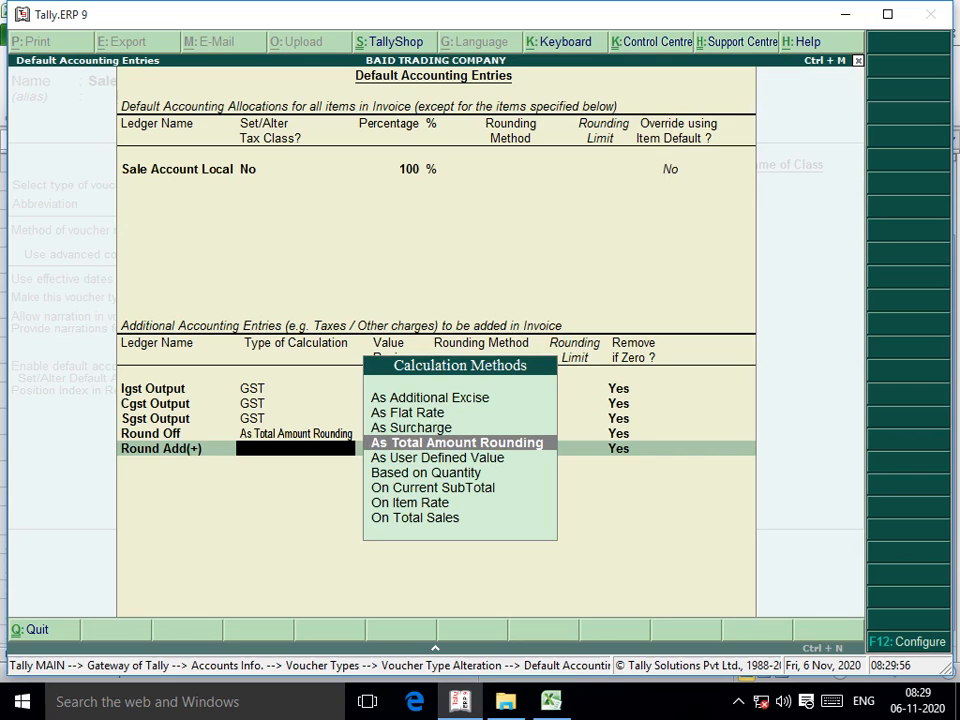
{"action": "key", "text": "Return"}
{"action": "key", "text": "Down"}
{"action": "key", "text": "Down"}
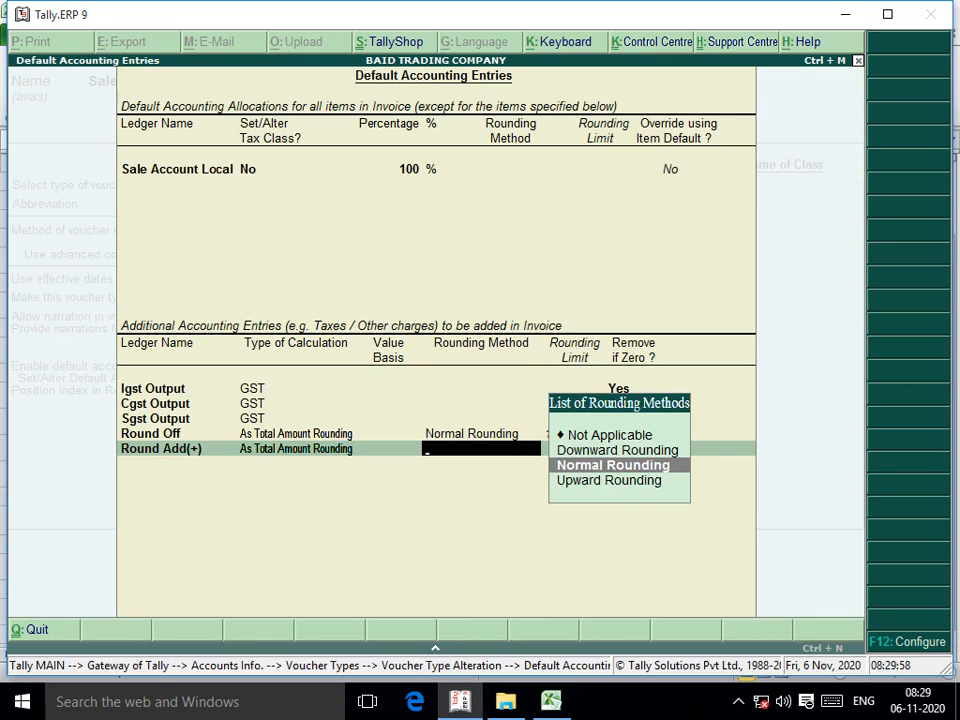
{"action": "key", "text": "Return"}
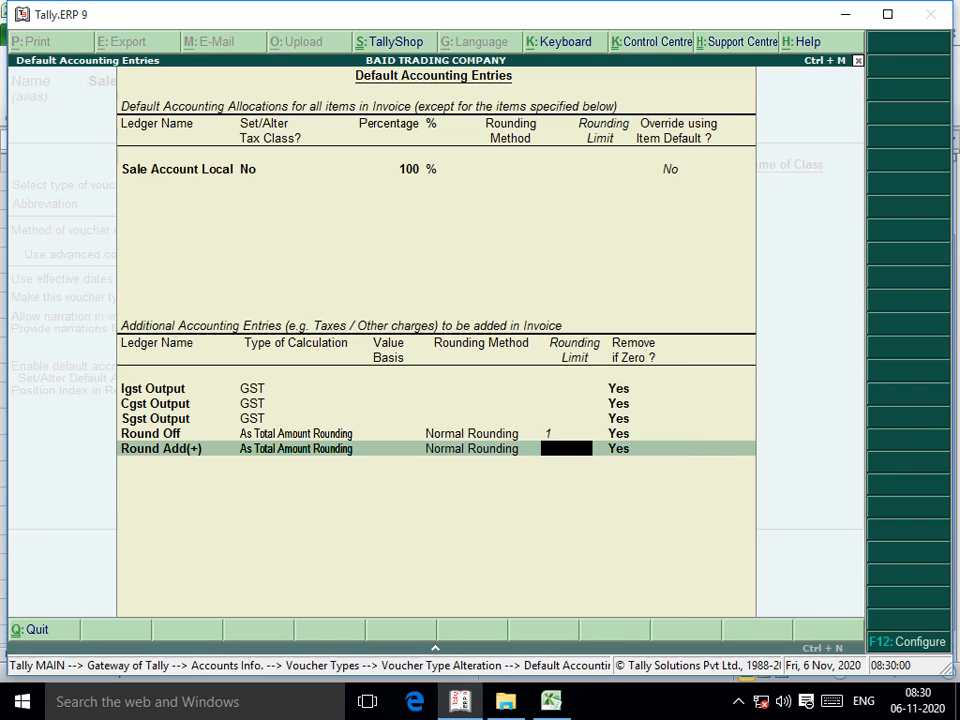
{"action": "type", "text": "1"}
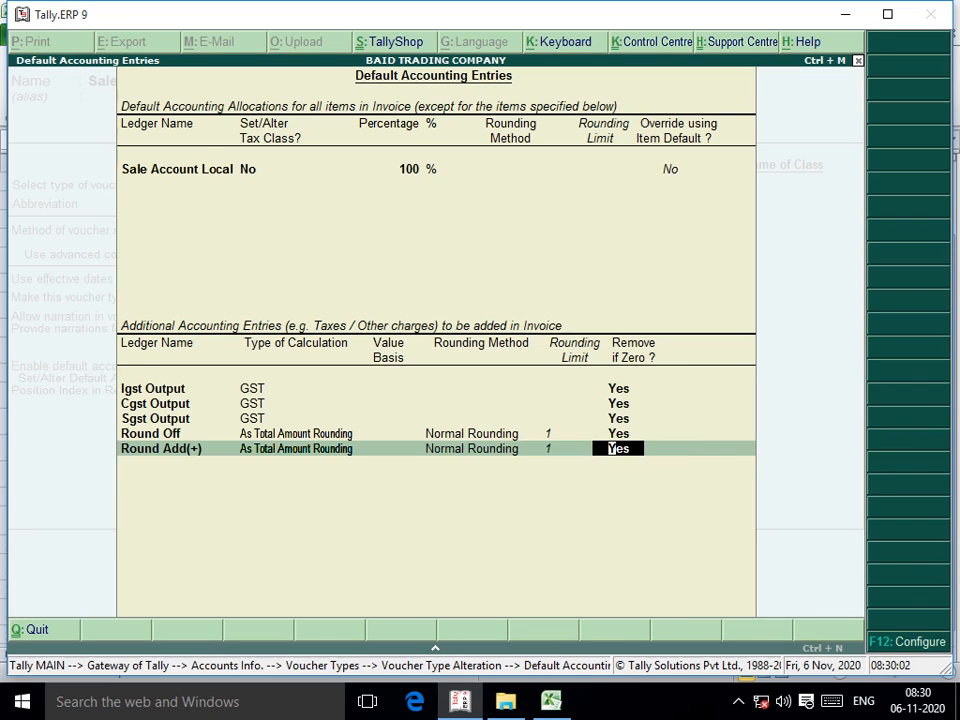
{"action": "key", "text": "Return"}
{"action": "key", "text": "Return"}
{"action": "key", "text": "Return"}
{"action": "key", "text": "Return"}
{"action": "key", "text": "Return"}
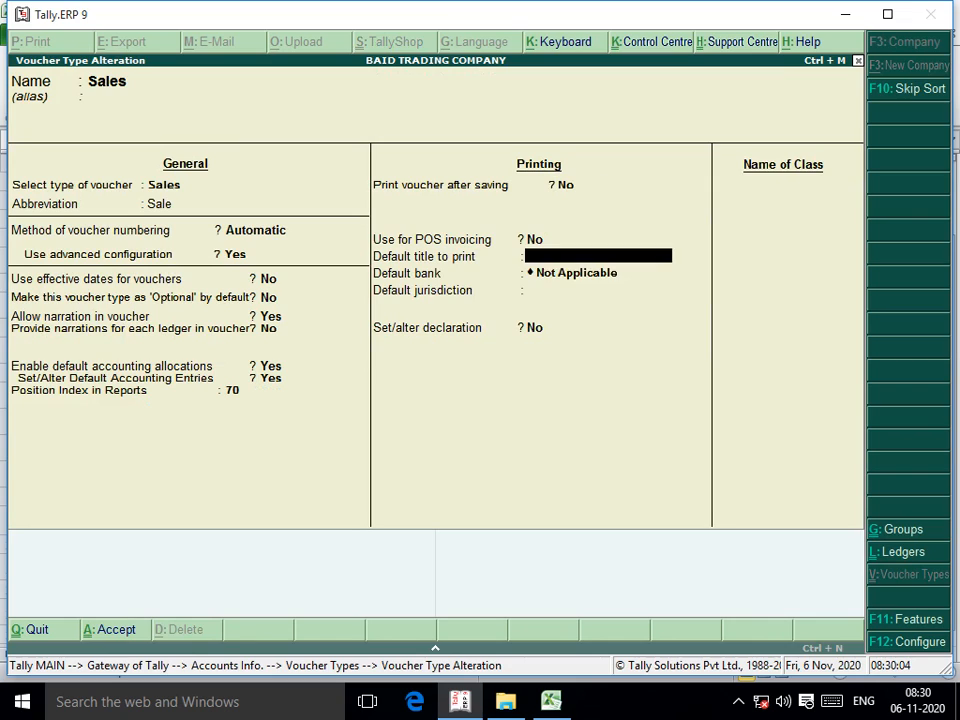
{"action": "key", "text": "Return"}
{"action": "key", "text": "Return"}
{"action": "key", "text": "Return"}
{"action": "key", "text": "Return"}
{"action": "key", "text": "Return"}
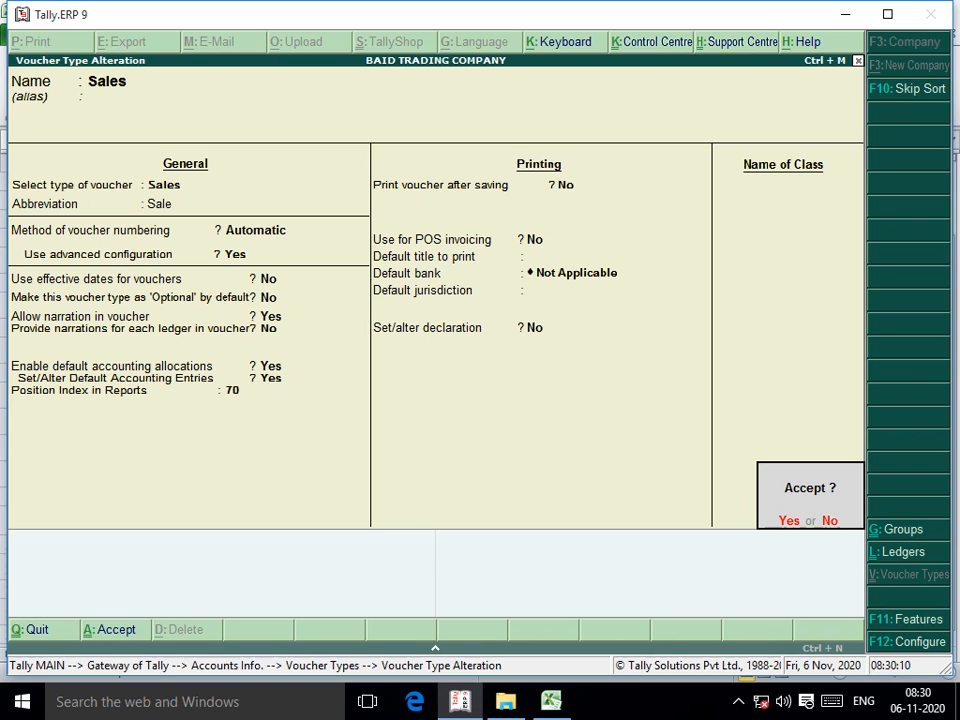
- Save the Sales voucher type changes and back out of the voucher type list
{"action": "key", "text": "Return"}
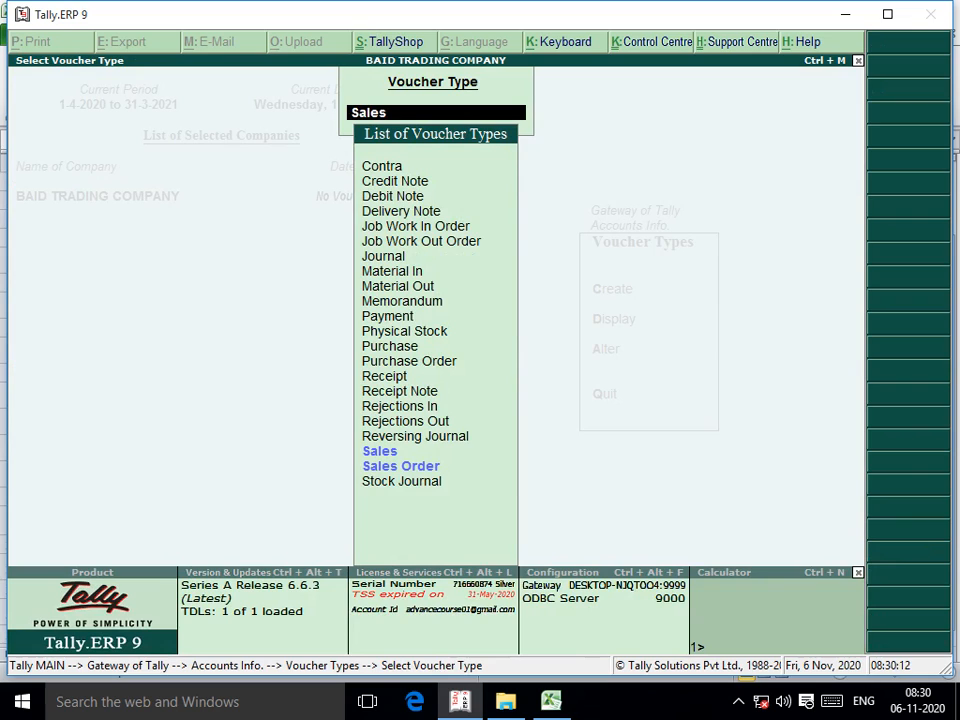
{"action": "key", "text": "Escape"}
{"action": "key", "text": "Escape"}
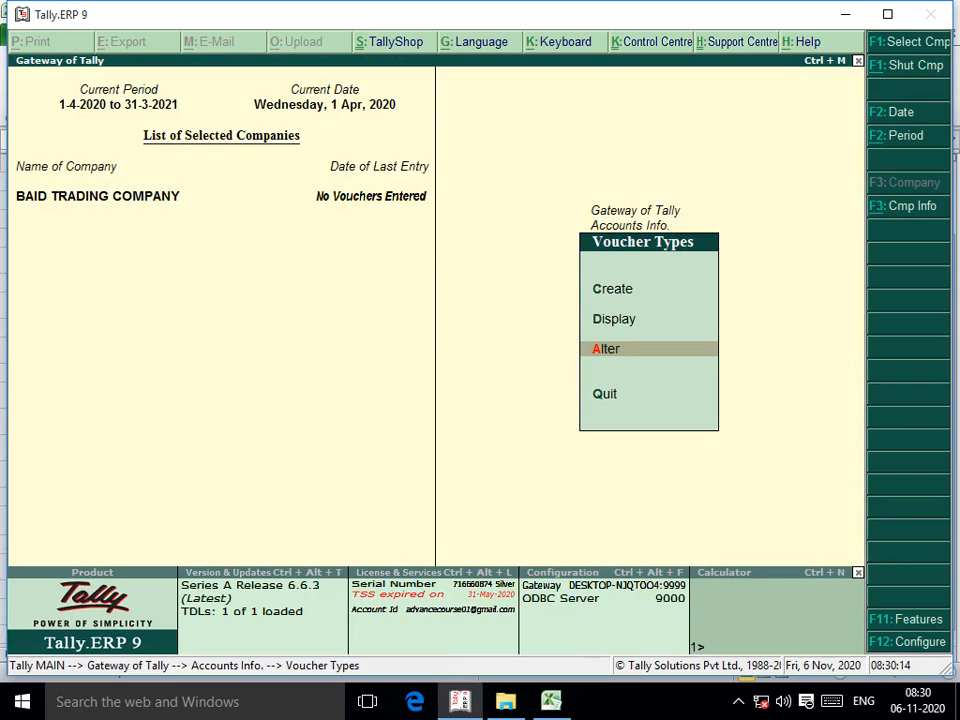
{"action": "key", "text": "Escape"}
{"action": "key", "text": "Escape"}
- Start a new Purchase voucher, number 1, dated 1-Apr-2020
{"action": "key", "text": "Down"}
{"action": "key", "text": "Down"}
{"action": "key", "text": "Down"}
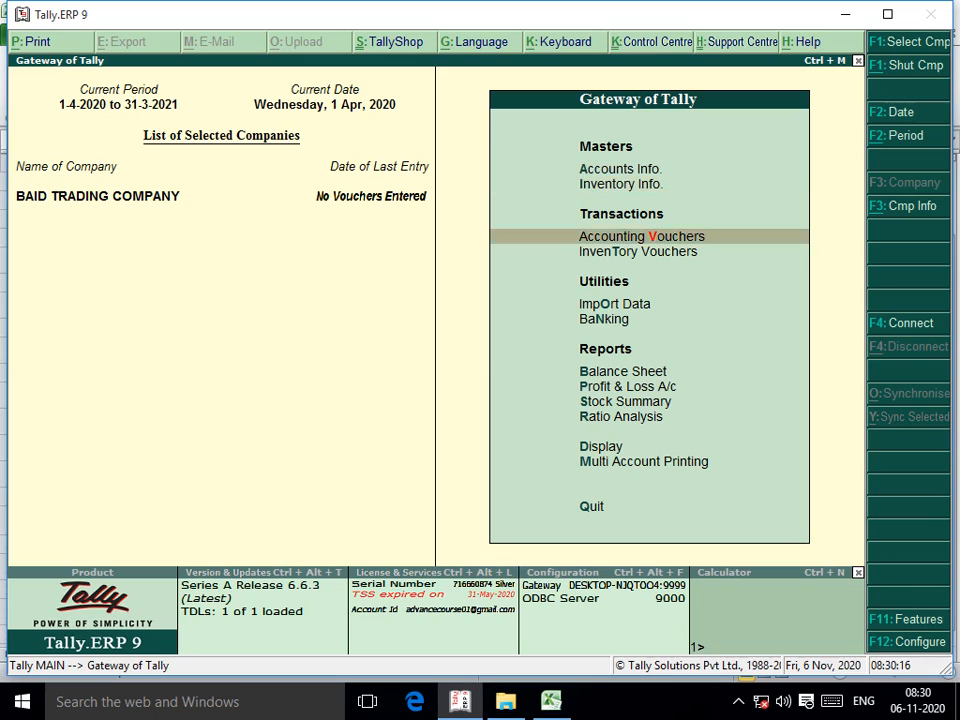
{"action": "key", "text": "Up"}
{"action": "key", "text": "Return"}
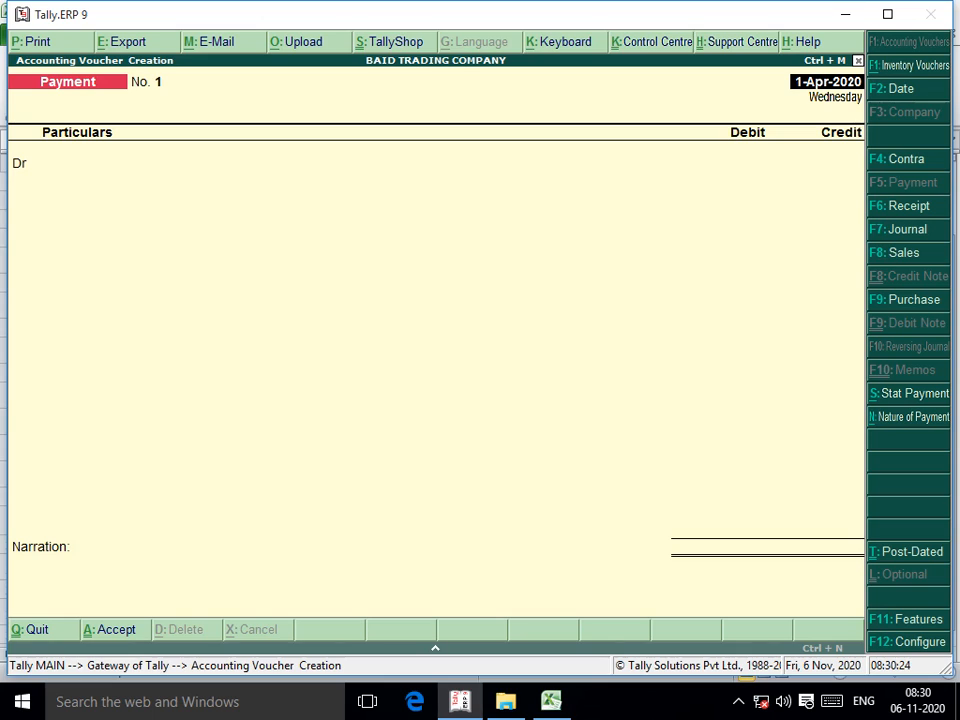
{"action": "key", "text": "F9"}
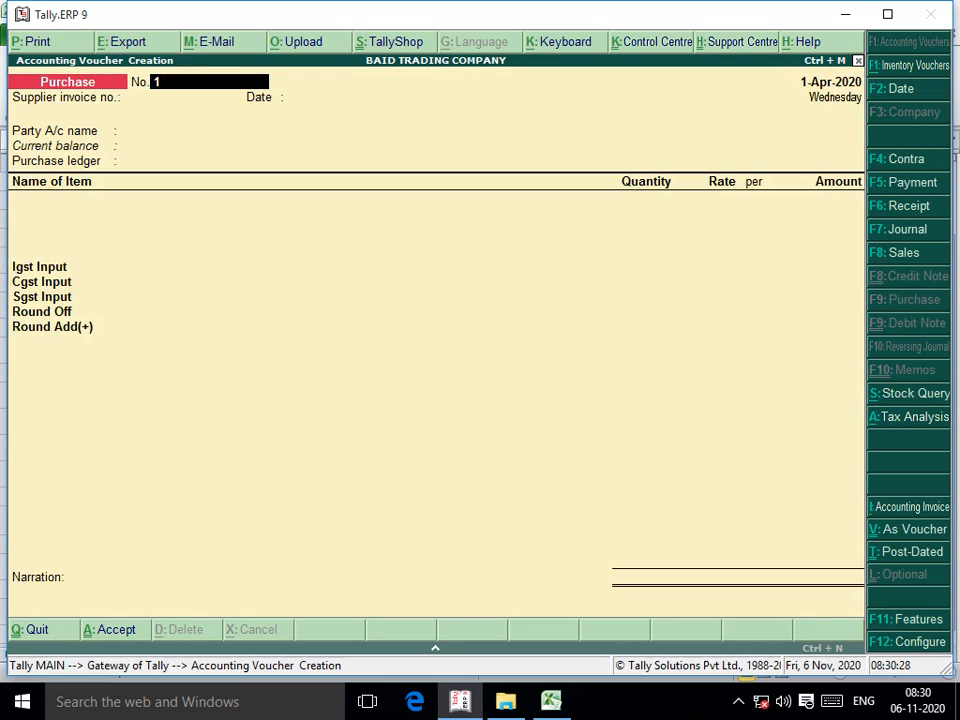
{"action": "key", "text": "Return"}
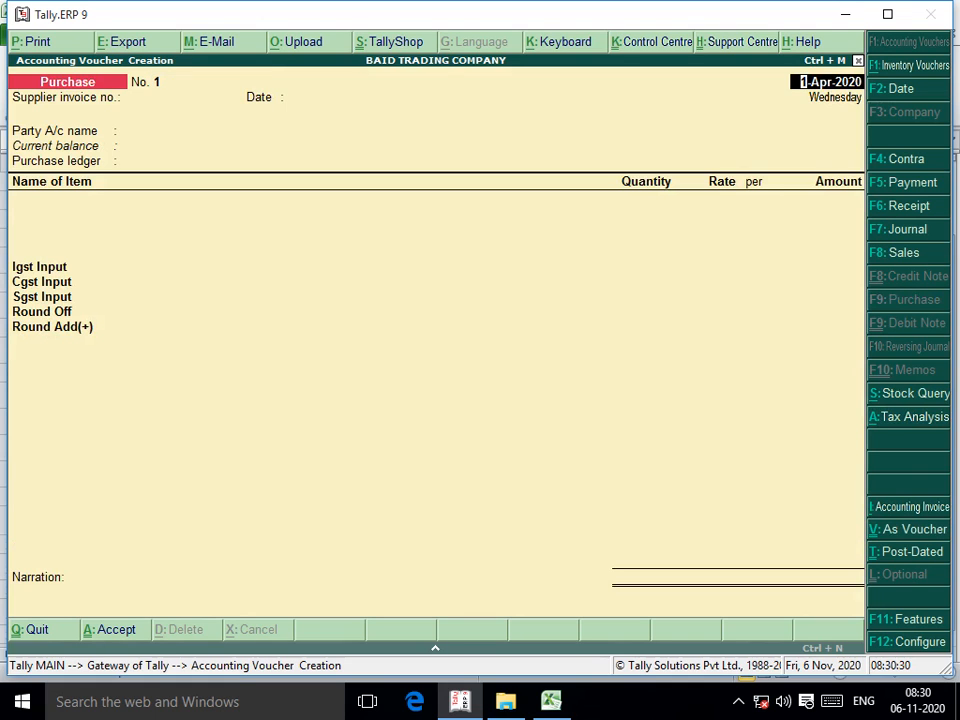
{"action": "key", "text": "Return"}
- Switch to Excel's PROJECT-2 workbook and show the PURCHASE table on Sheet2
{"action": "key", "text": "alt+Tab"}
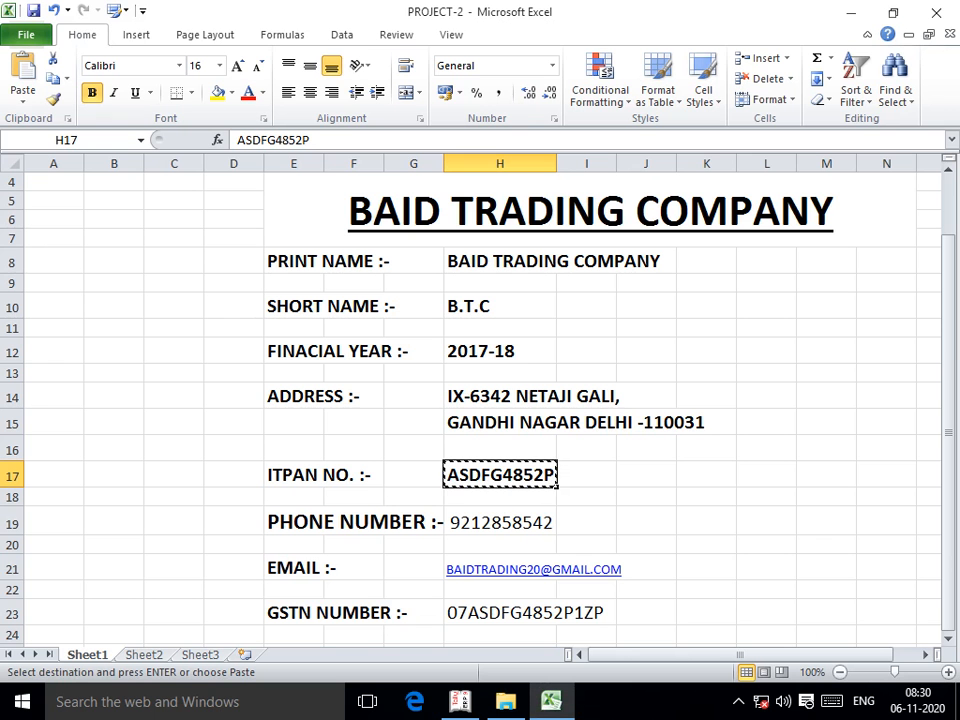
{"action": "key", "text": "ctrl+Page_Down"}
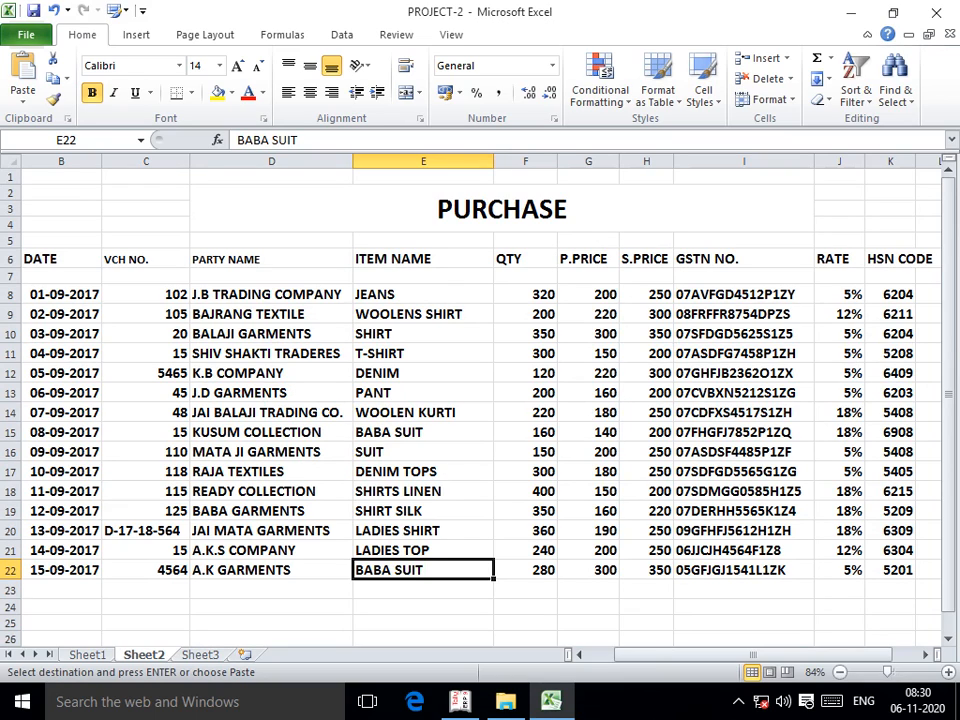
- Enter supplier invoice number 102, keeping the date 1-Apr-2020, and move to Party A/c name
{"action": "key", "text": "alt+Tab"}
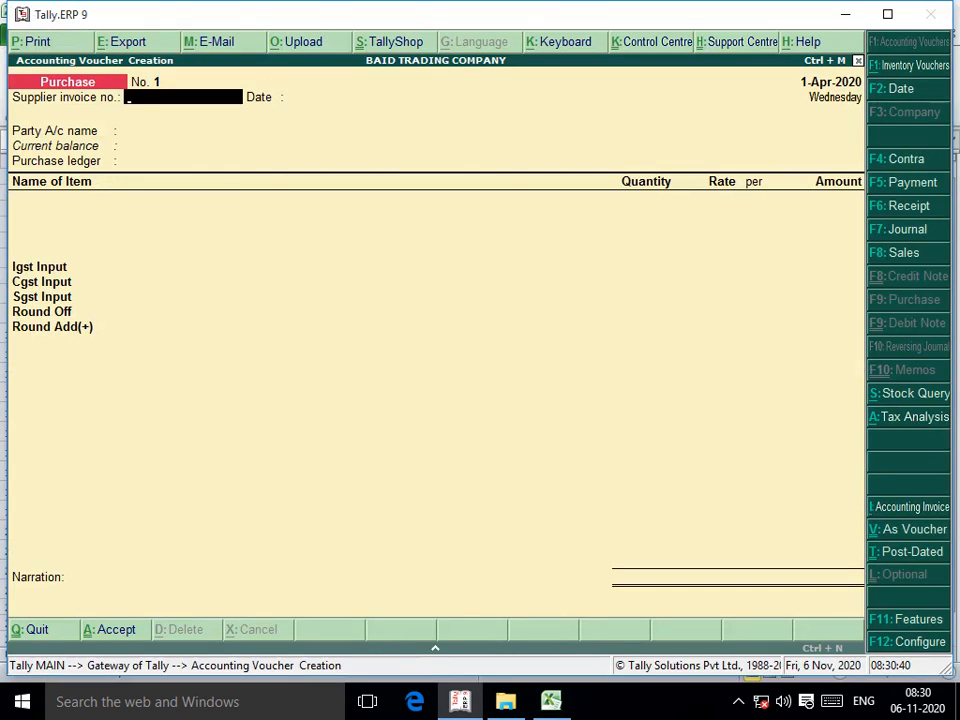
{"action": "type", "text": "0102"}
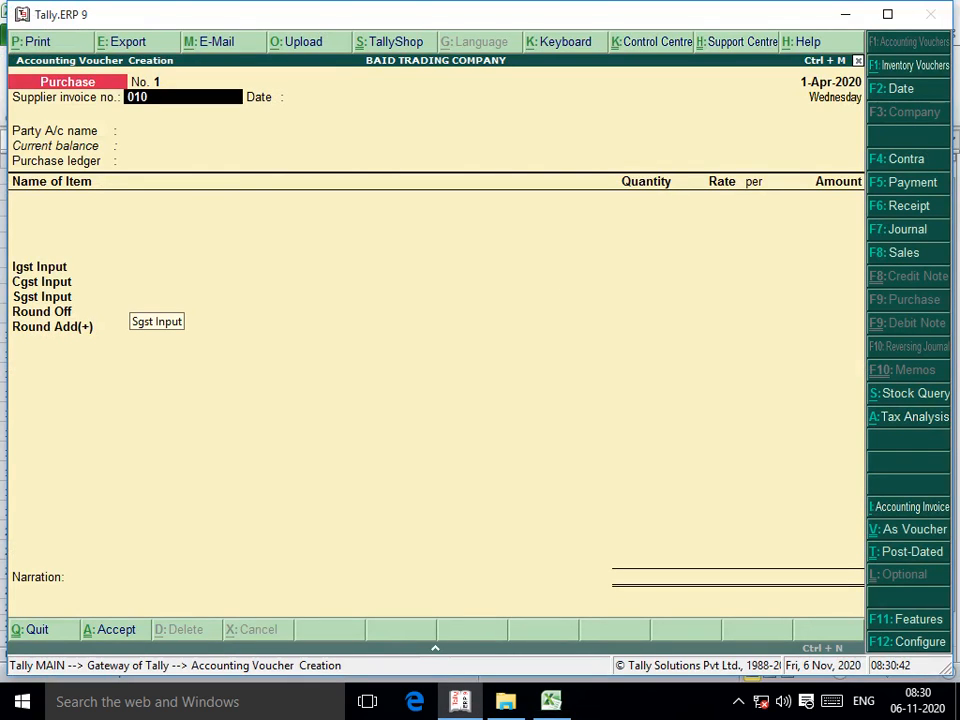
{"action": "key", "text": "BackSpace"}
{"action": "key", "text": "BackSpace"}
{"action": "key", "text": "BackSpace"}
{"action": "key", "text": "BackSpace"}
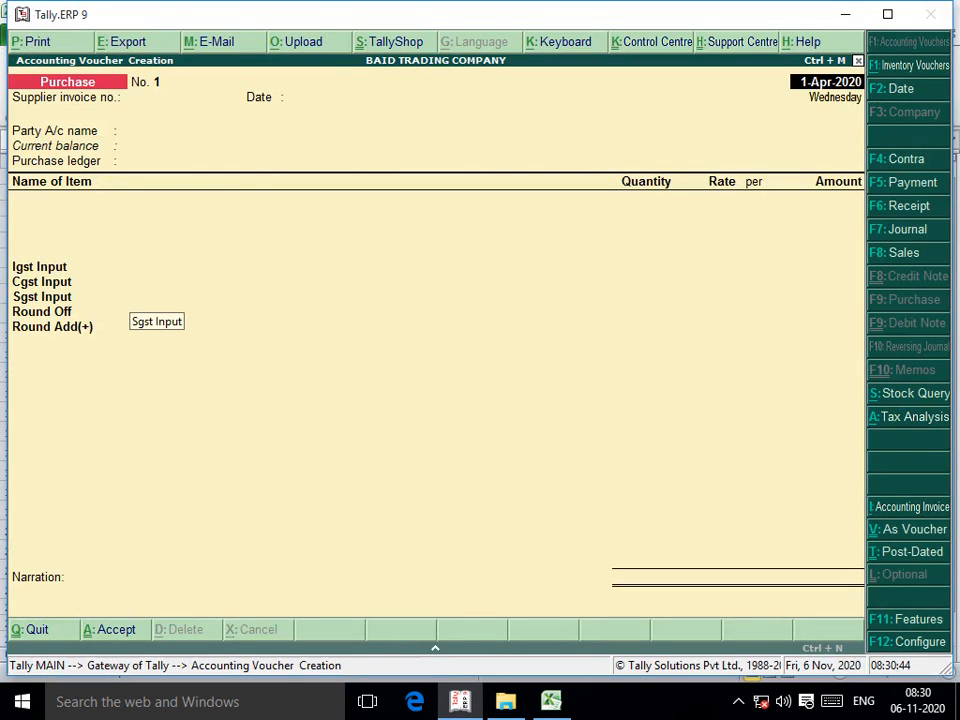
{"action": "type", "text": "102"}
{"action": "key", "text": "Return"}
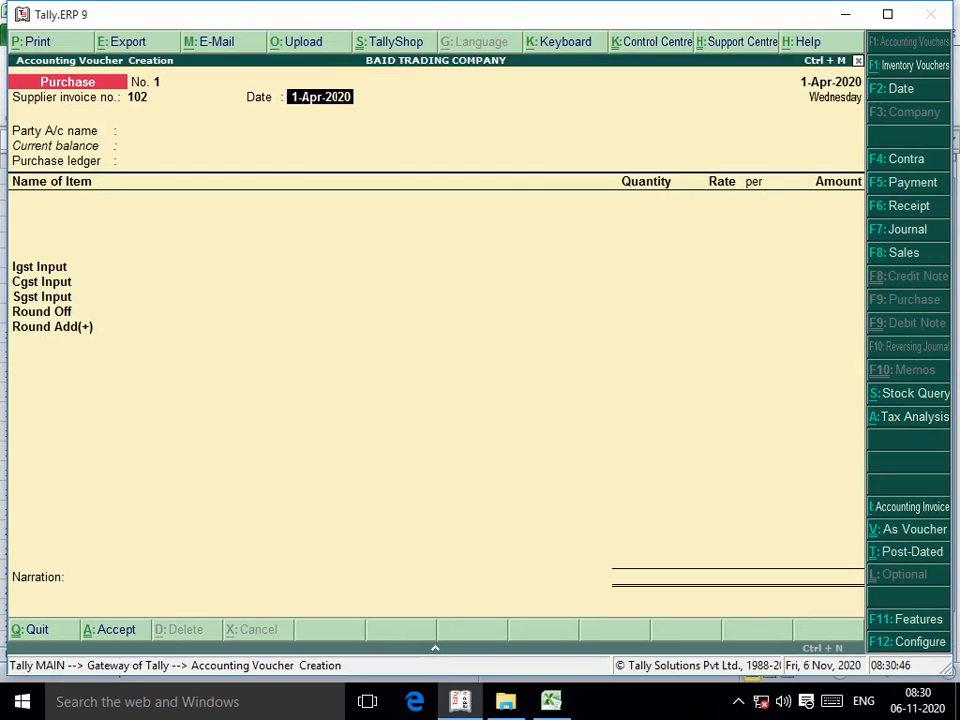
{"action": "key", "text": "Return"}
{"action": "key", "text": "alt+Tab"}
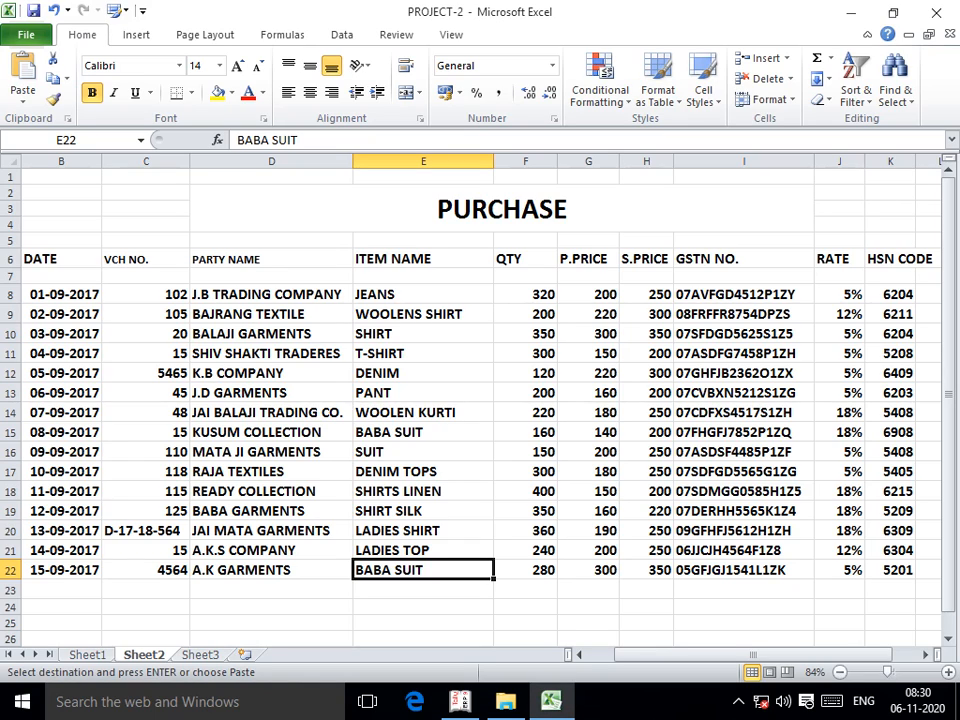
- Select J.B TRADING COMPANY in cell D8, undoing an accidental paste there
{"action": "left_click", "coordinate": [271, 294]}
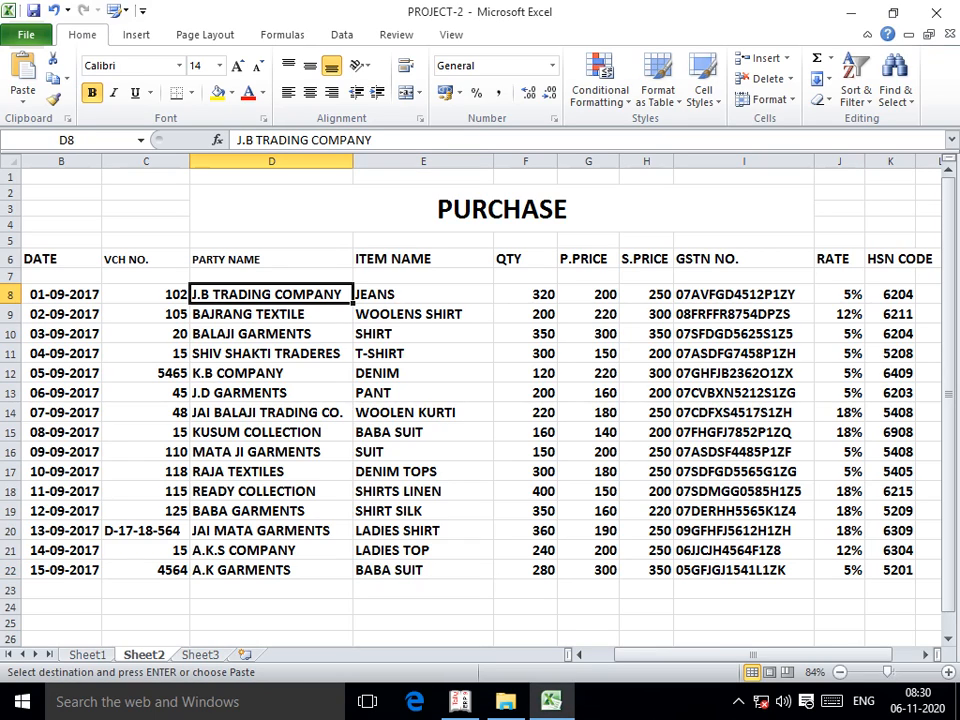
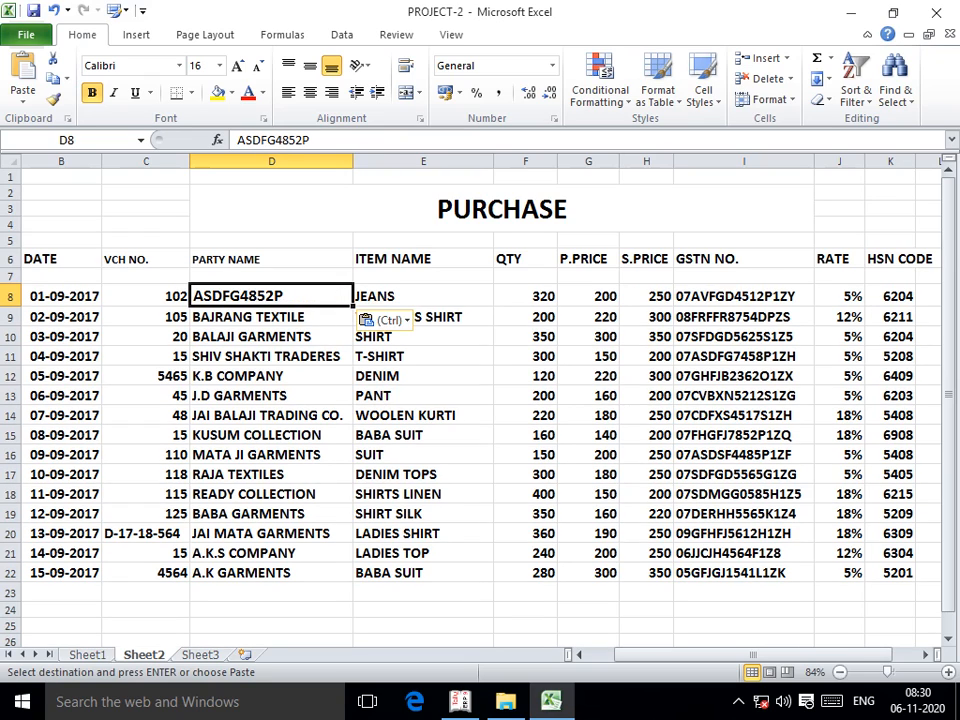
{"action": "key", "text": "ctrl+z"}
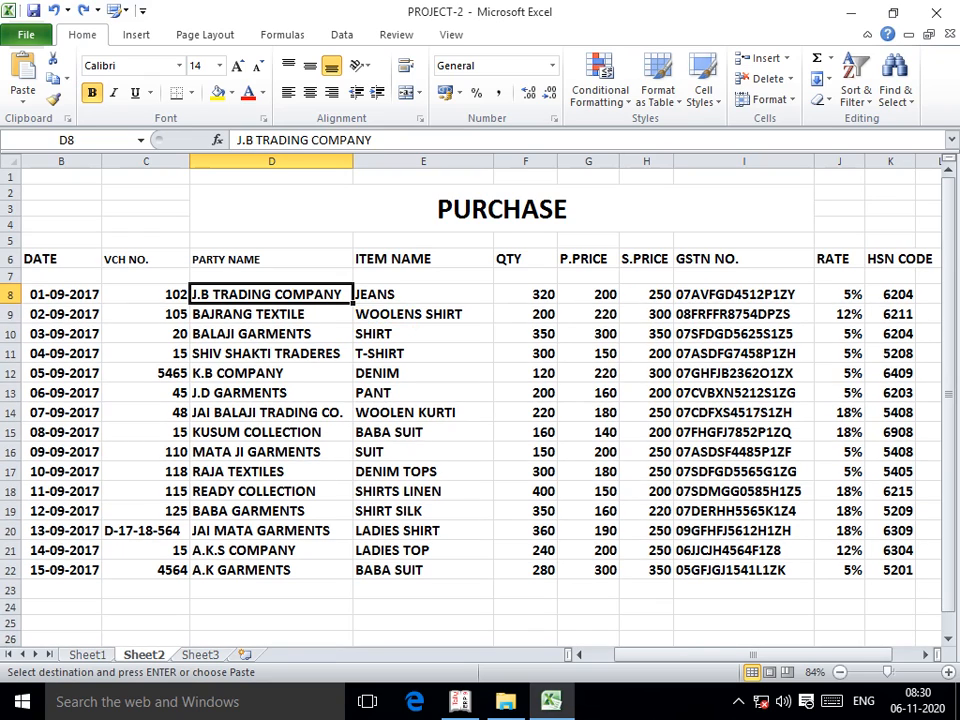
{"action": "key", "text": "alt+Tab"}
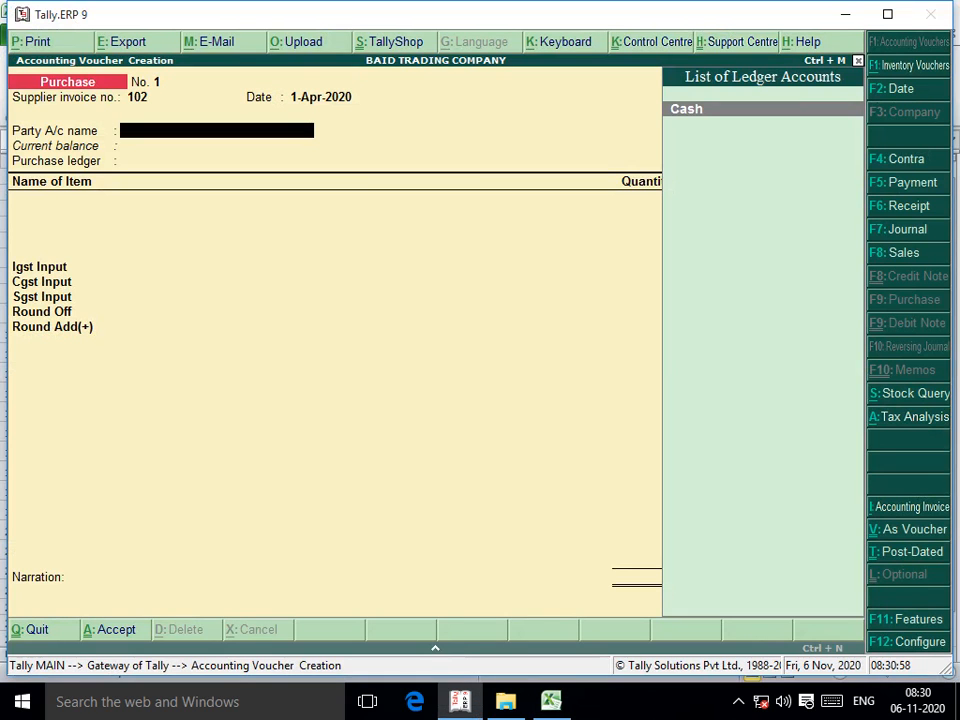
- Create ledger J.B TRADING COMPANY under Sundry Creditors with state Delhi, pincode 110031, Regular registration
{"action": "key", "text": "alt+c"}
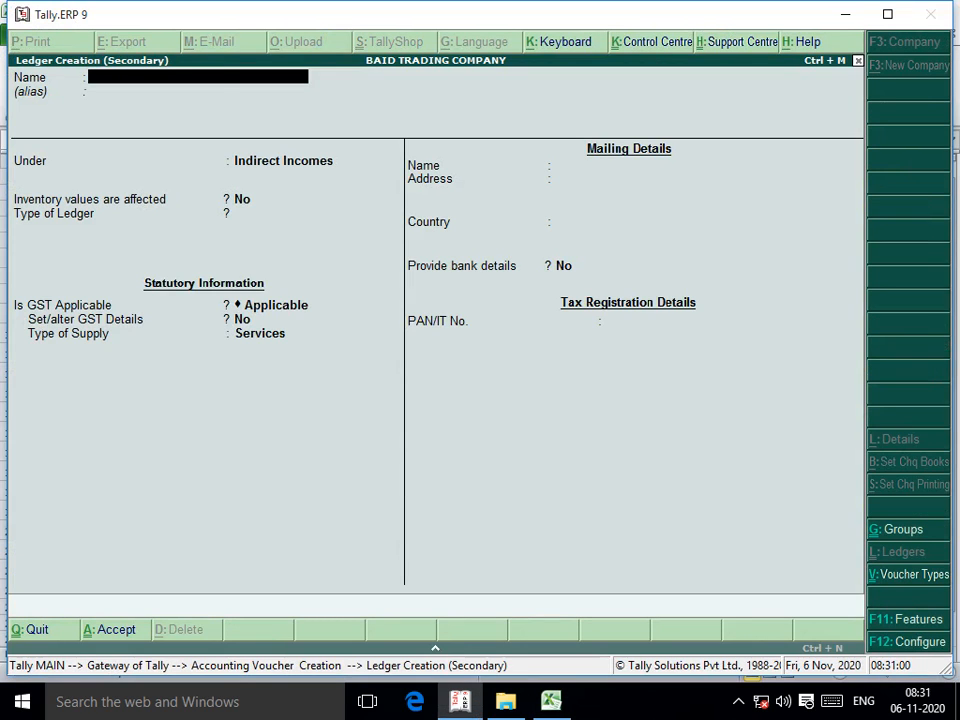
{"action": "key", "text": "ctrl+alt+v"}
{"action": "key", "text": "Return"}
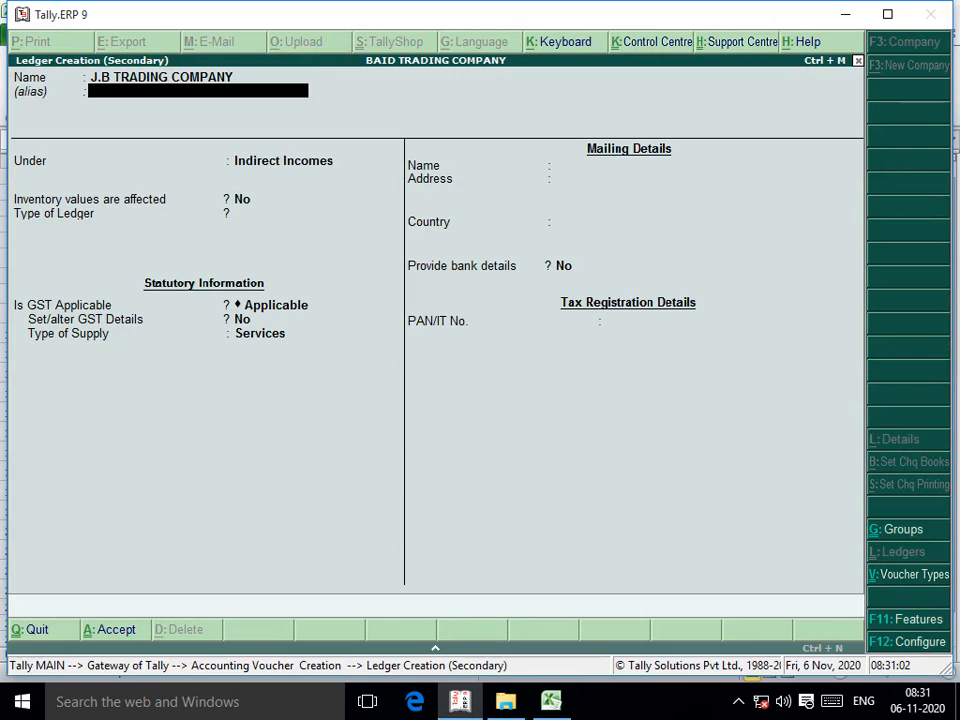
{"action": "key", "text": "Return"}
{"action": "type", "text": "SUN"}
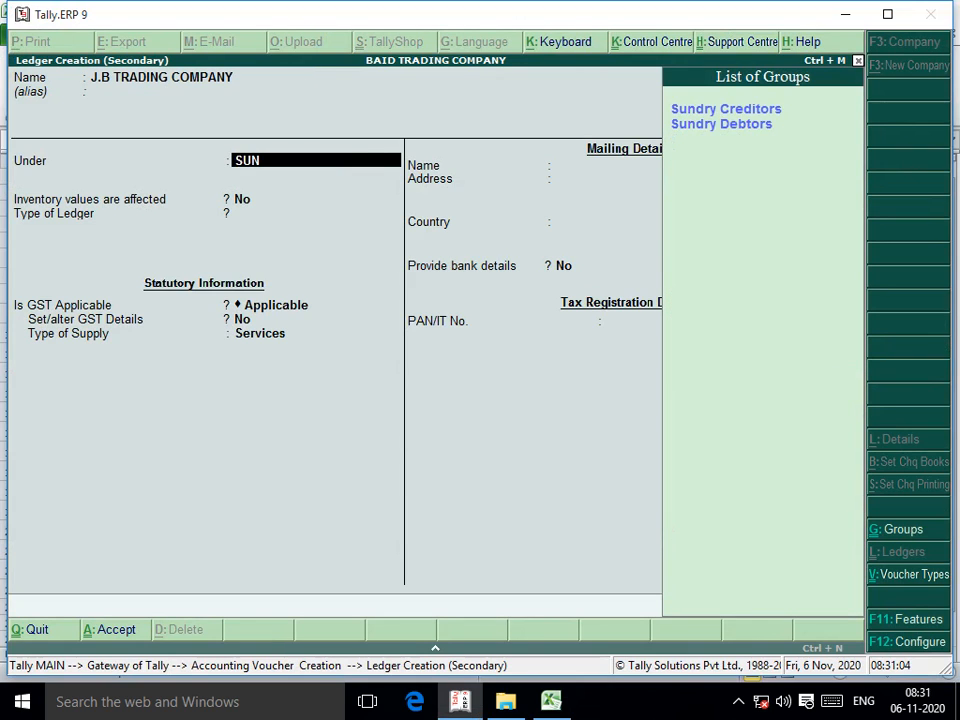
{"action": "key", "text": "Return"}
{"action": "key", "text": "Return"}
{"action": "key", "text": "Return"}
{"action": "key", "text": "Return"}
{"action": "key", "text": "Return"}
{"action": "key", "text": "Return"}
{"action": "key", "text": "Return"}
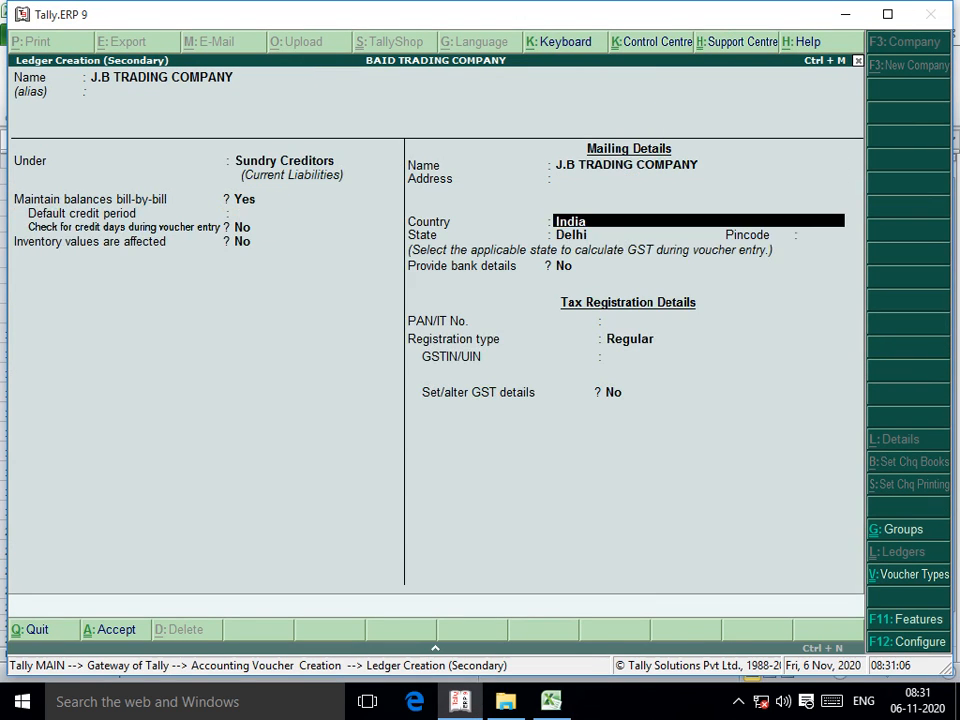
{"action": "key", "text": "alt+Tab"}
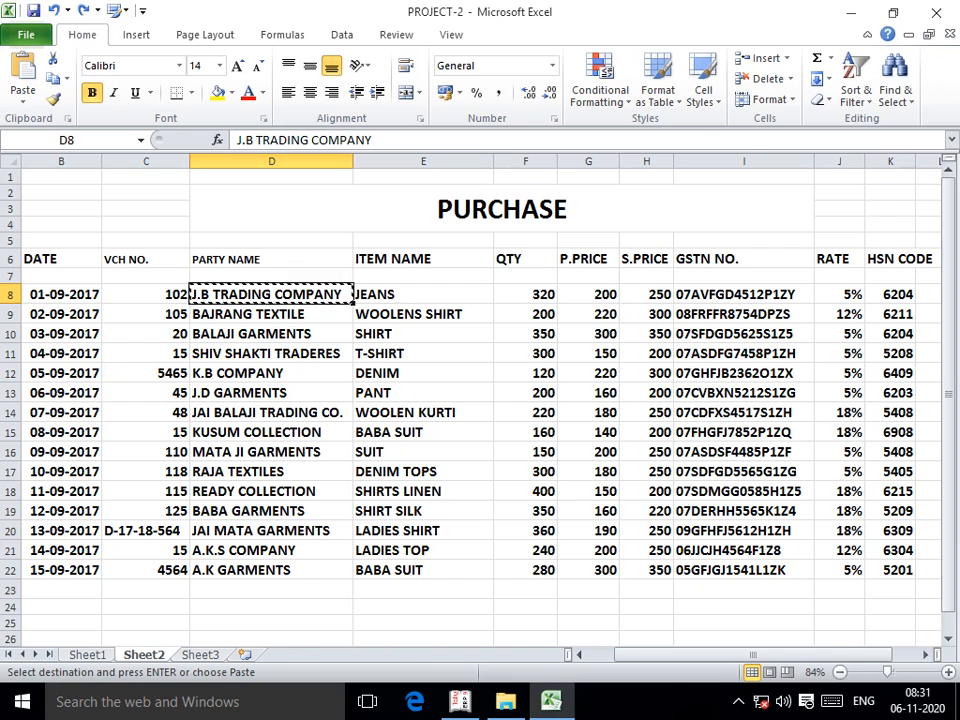
{"action": "key", "text": "alt+Tab"}
{"action": "key", "text": "Return"}
{"action": "key", "text": "Return"}
{"action": "type", "text": "110031"}
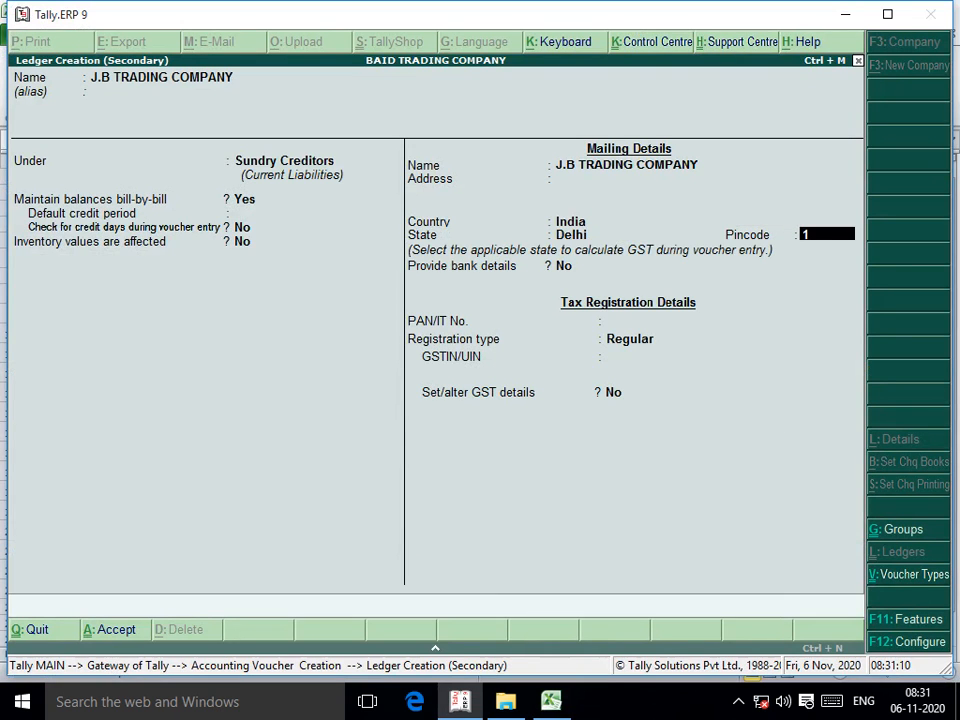
{"action": "key", "text": "Return"}
{"action": "key", "text": "Return"}
{"action": "key", "text": "Return"}
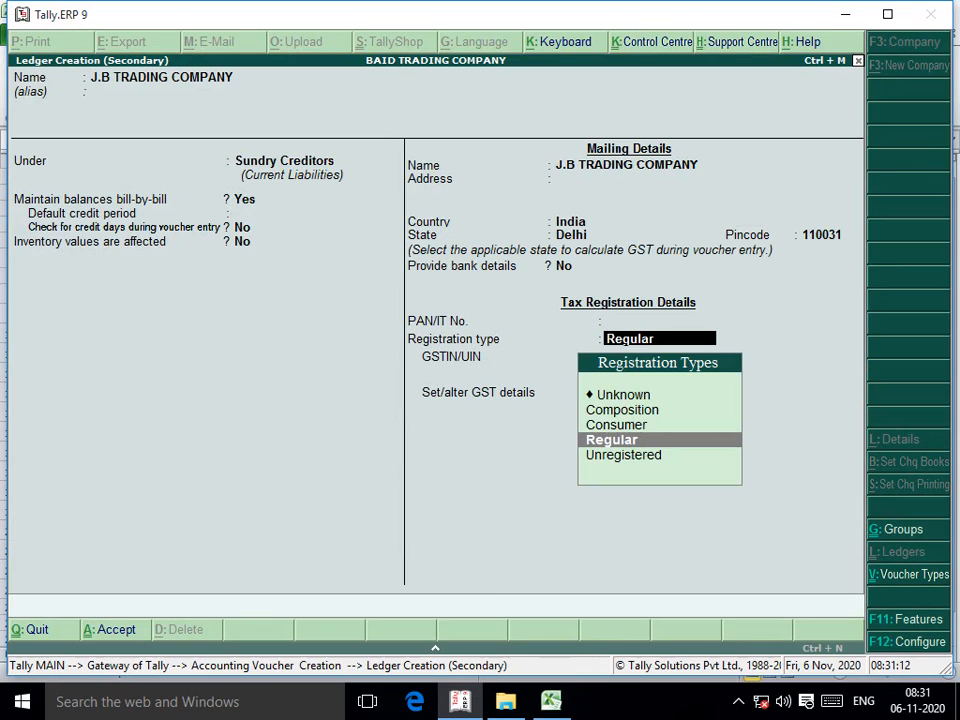
{"action": "key", "text": "BackSpace"}
{"action": "key", "text": "Return"}
{"action": "key", "text": "Return"}
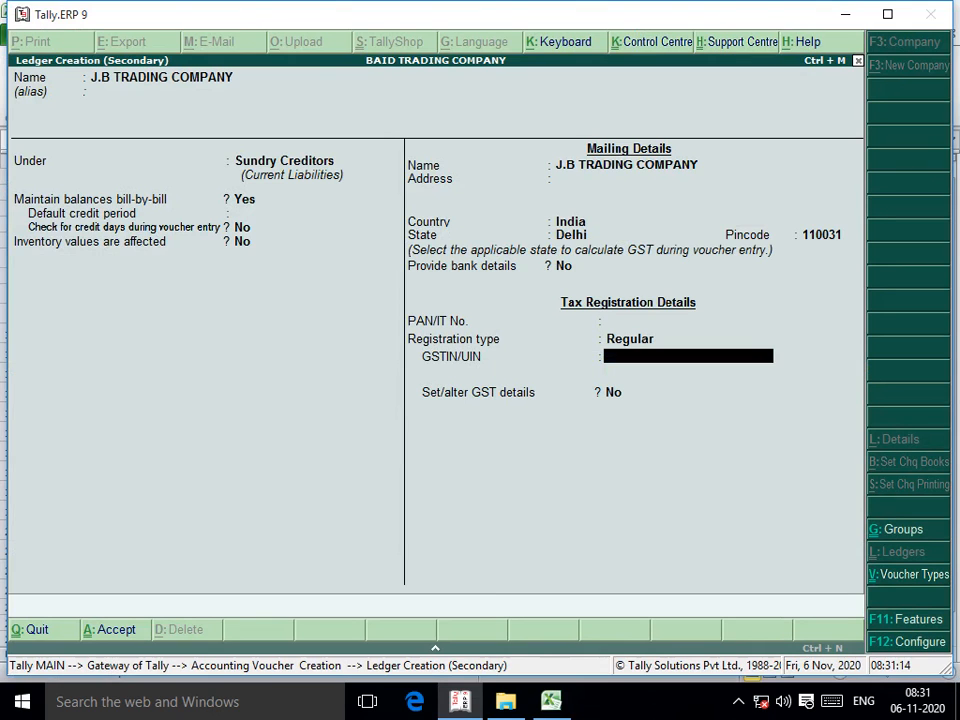
- Copy the supplier's GSTIN from Excel cell I8 into the ledger's GSTIN/UIN field
{"action": "key", "text": "alt+Tab"}
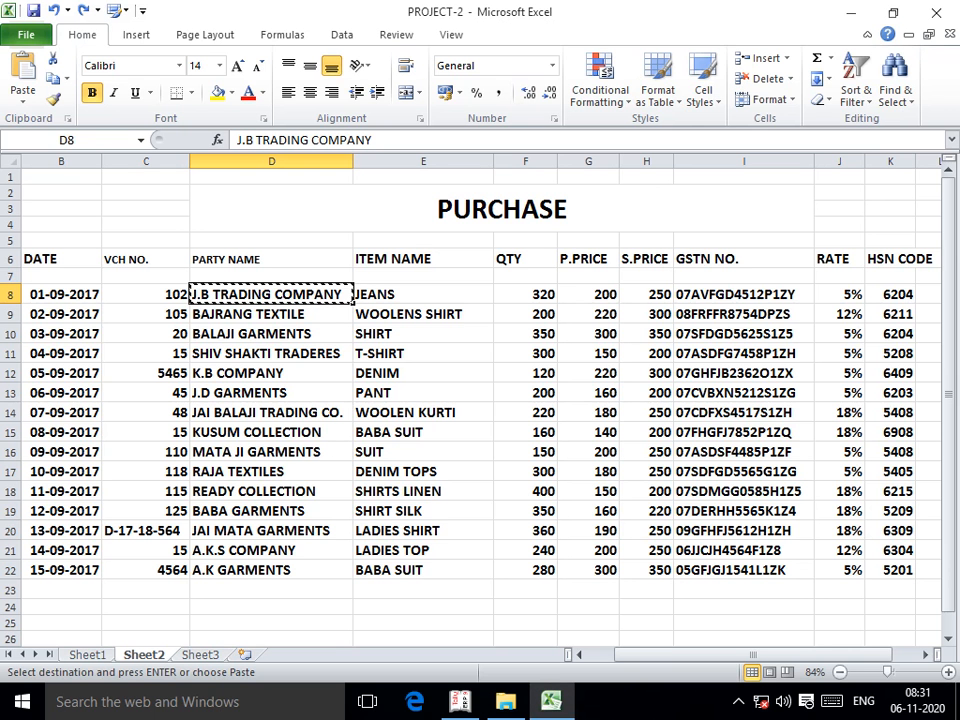
{"action": "left_click", "coordinate": [743, 294]}
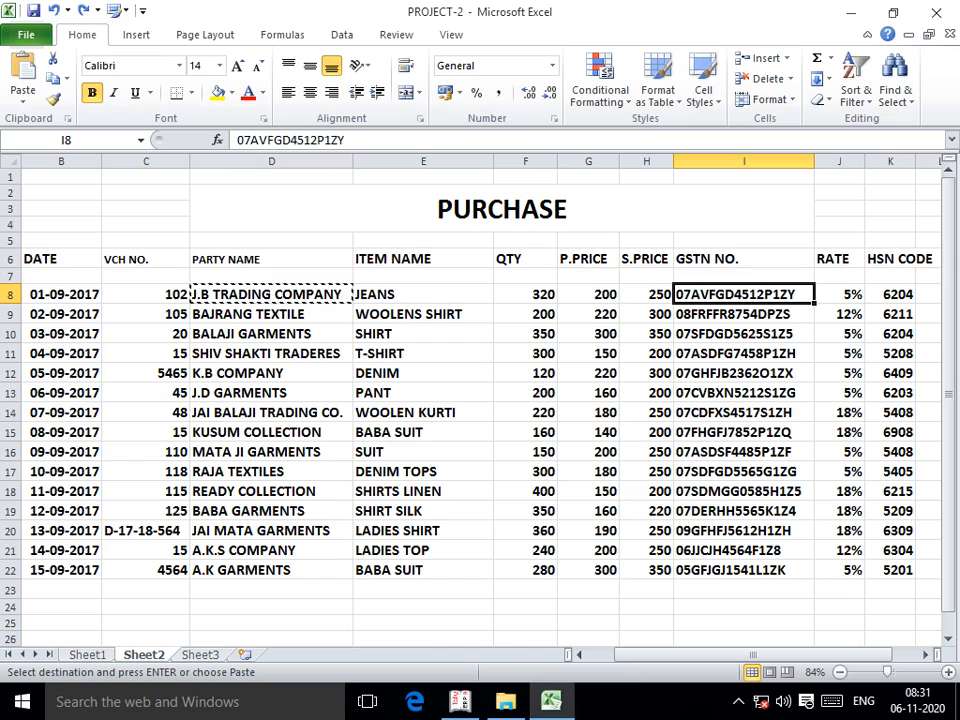
{"action": "key", "text": "ctrl+c"}
{"action": "key", "text": "alt+Tab"}
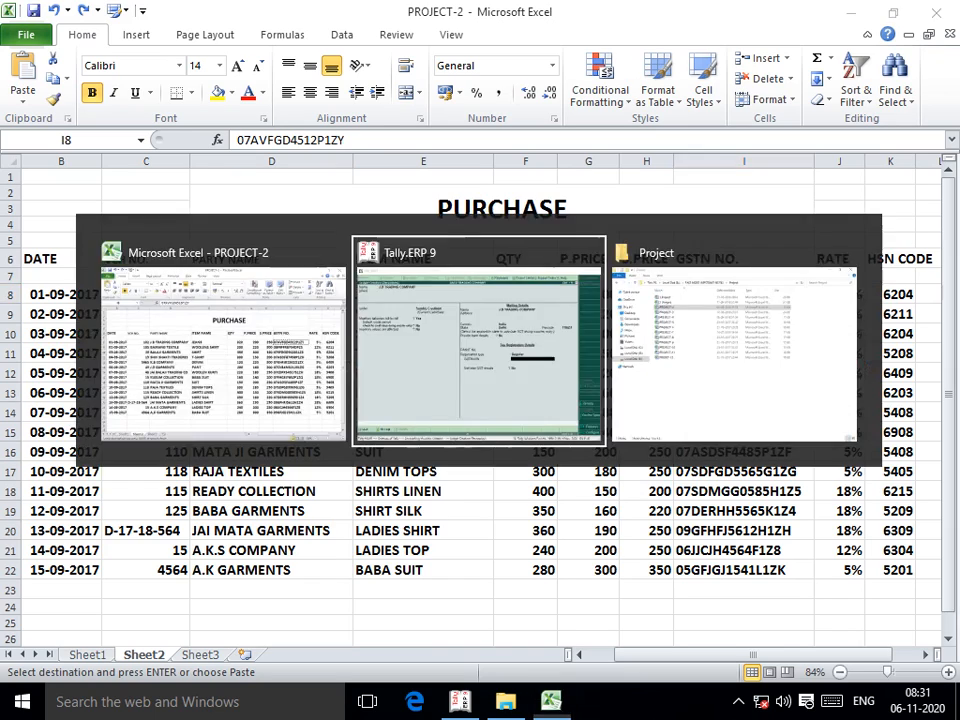
{"action": "key", "text": "ctrl+alt+v"}
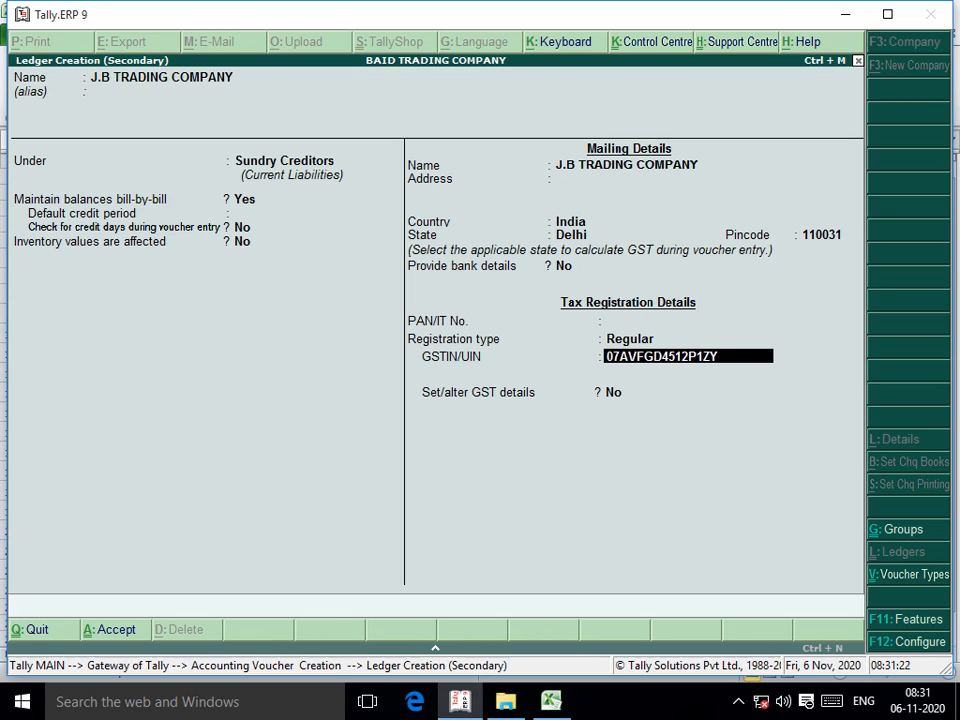
{"action": "key", "text": "Return"}
{"action": "key", "text": "Return"}
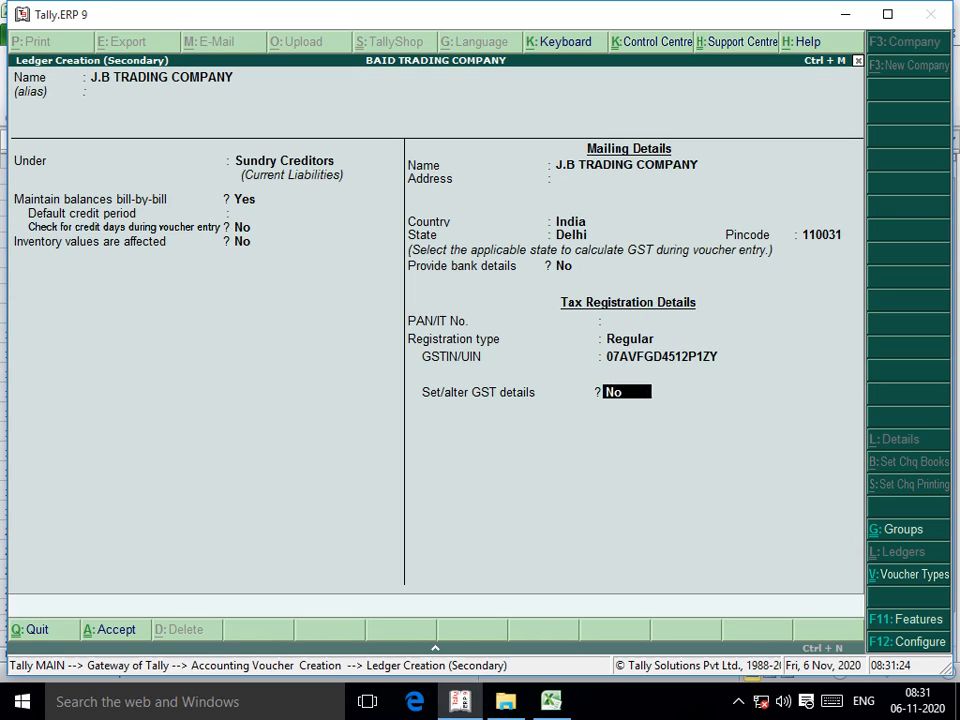
{"action": "key", "text": "Return"}
{"action": "key", "text": "n"}
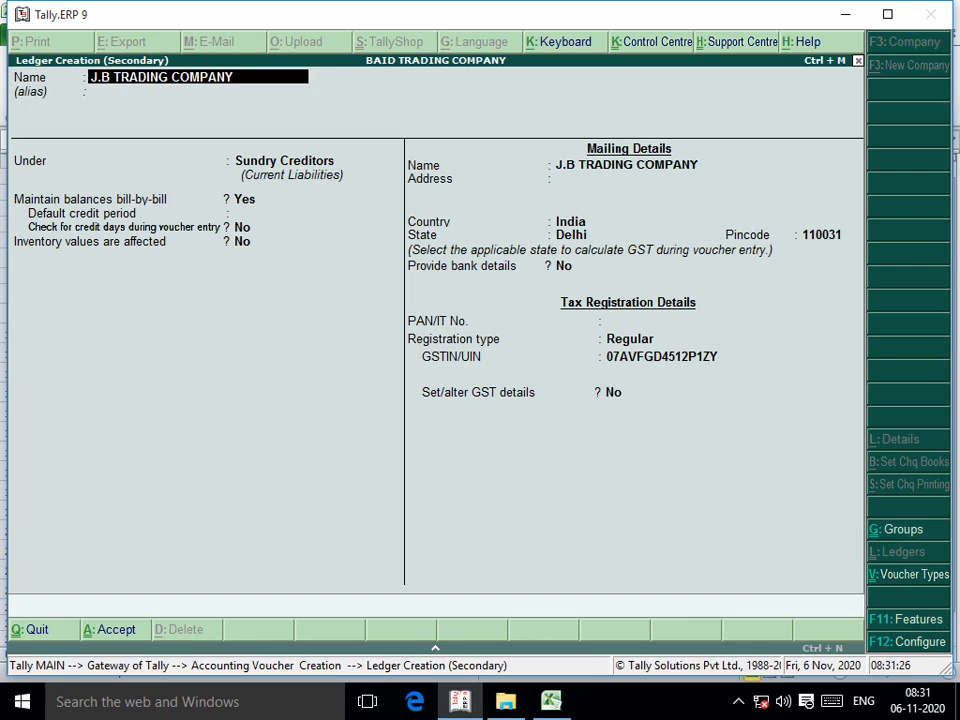
{"action": "key", "text": "Return"}
{"action": "key", "text": "Return"}
{"action": "key", "text": "Return"}
{"action": "key", "text": "Return"}
{"action": "key", "text": "Return"}
{"action": "key", "text": "Return"}
{"action": "key", "text": "Return"}
{"action": "key", "text": "Return"}
{"action": "key", "text": "Return"}
{"action": "key", "text": "Return"}
{"action": "key", "text": "Return"}
{"action": "key", "text": "Return"}
{"action": "key", "text": "Return"}
{"action": "key", "text": "Return"}
{"action": "key", "text": "Return"}
{"action": "key", "text": "Return"}
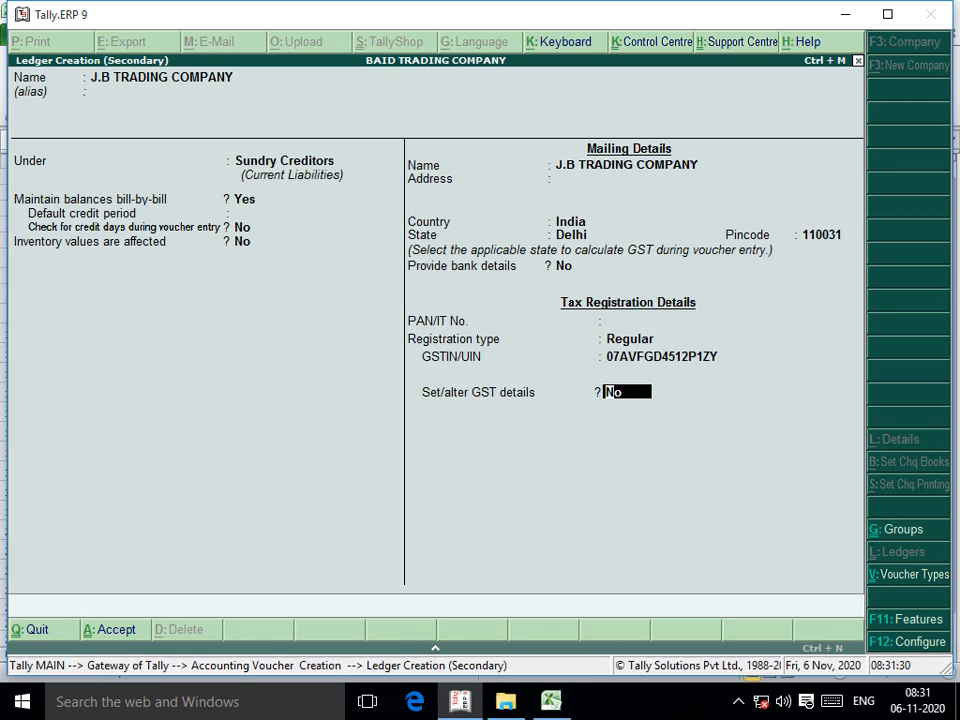
- Turn on Set/alter GST details, keeping party type Not Applicable and the GSTIN
{"action": "type", "text": "y"}
{"action": "key", "text": "Return"}
{"action": "key", "text": "Return"}
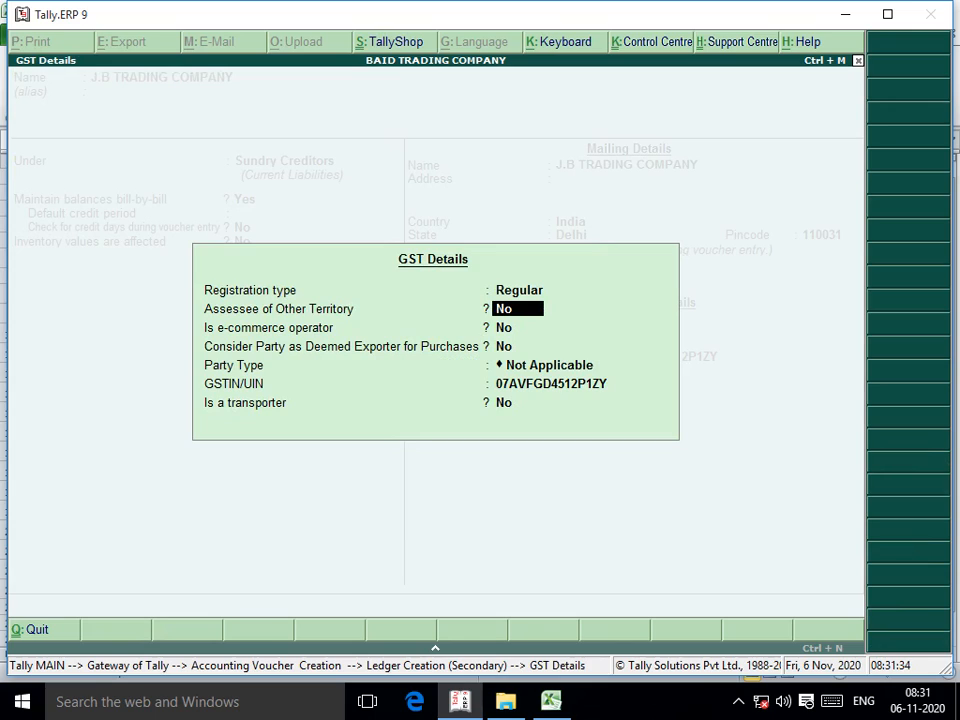
{"action": "key", "text": "Return"}
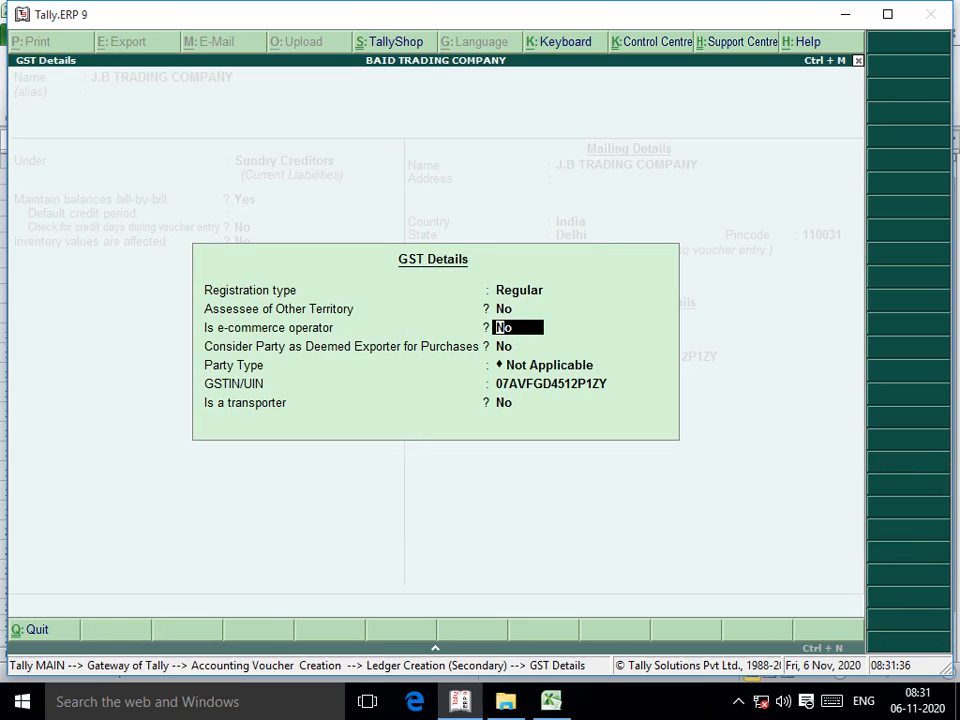
{"action": "key", "text": "Return"}
{"action": "key", "text": "Return"}
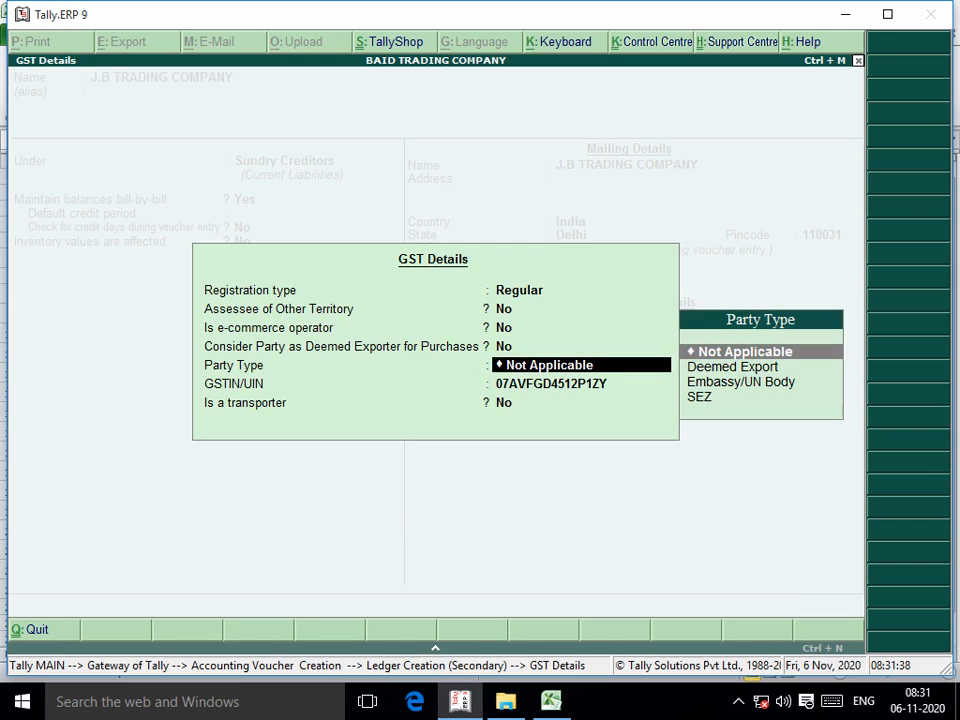
{"action": "key", "text": "Down"}
{"action": "key", "text": "Down"}
{"action": "key", "text": "Down"}
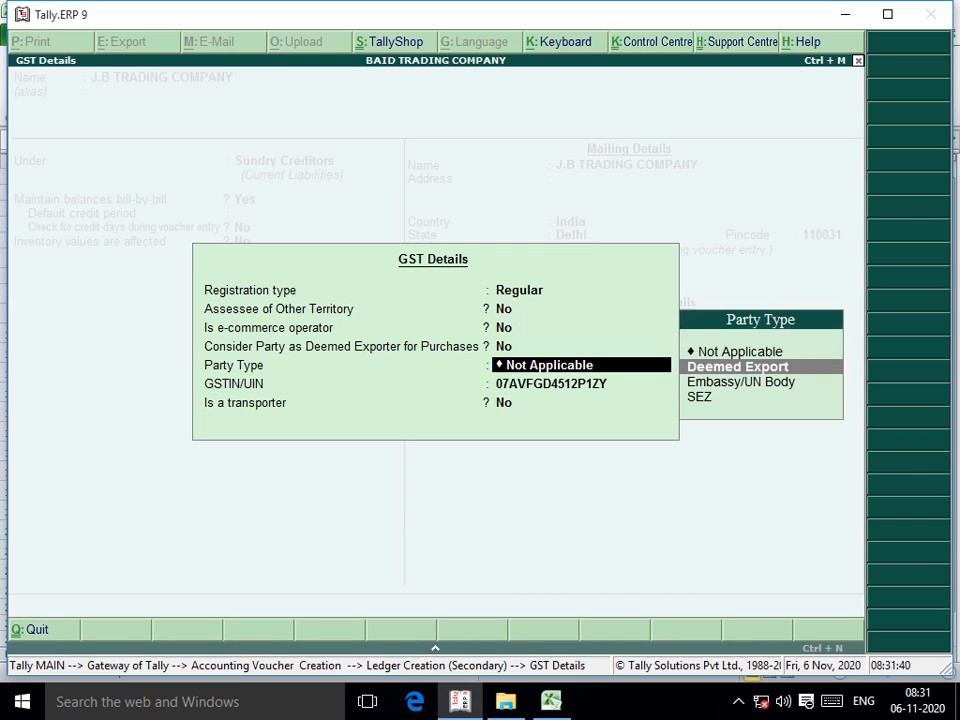
{"action": "key", "text": "Up"}
{"action": "key", "text": "Up"}
{"action": "key", "text": "Up"}
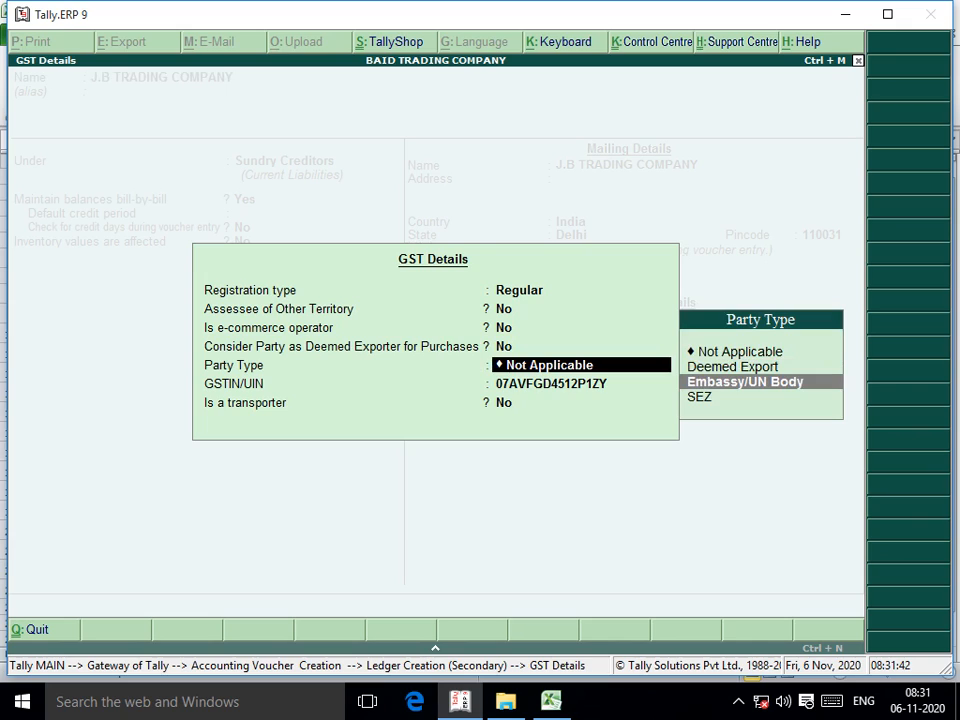
{"action": "key", "text": "Return"}
{"action": "key", "text": "Return"}
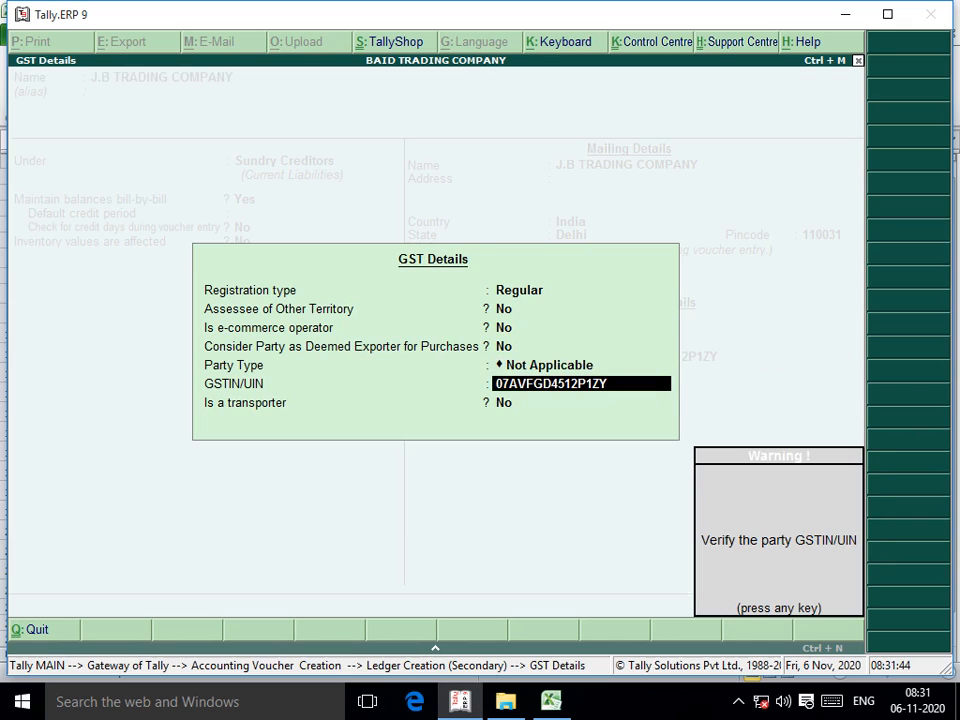
{"action": "key", "text": "Return"}
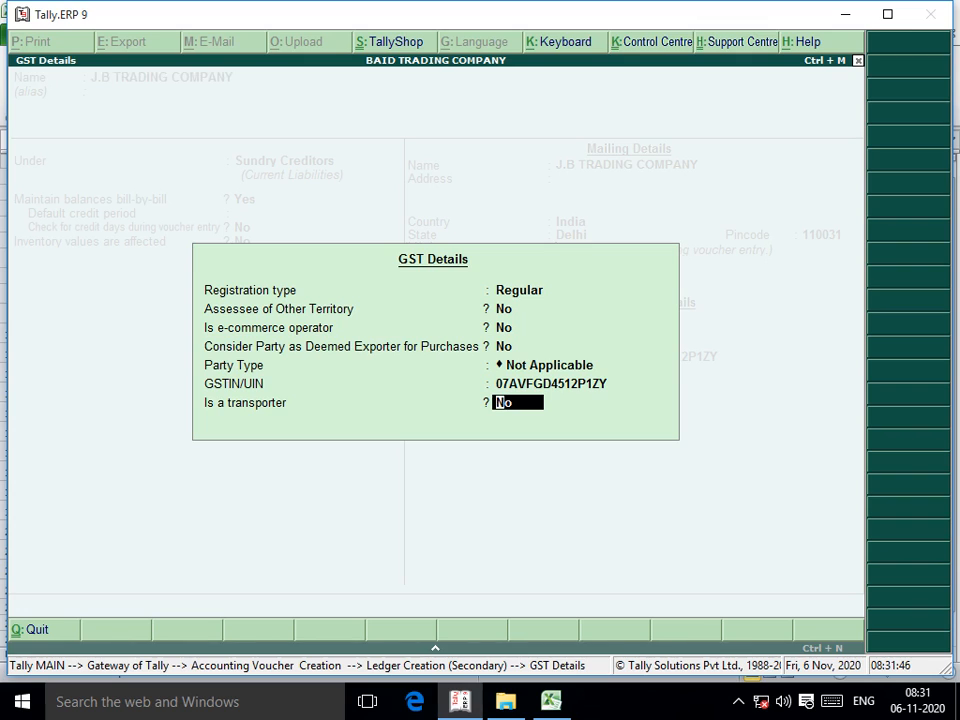
{"action": "key", "text": "Return"}
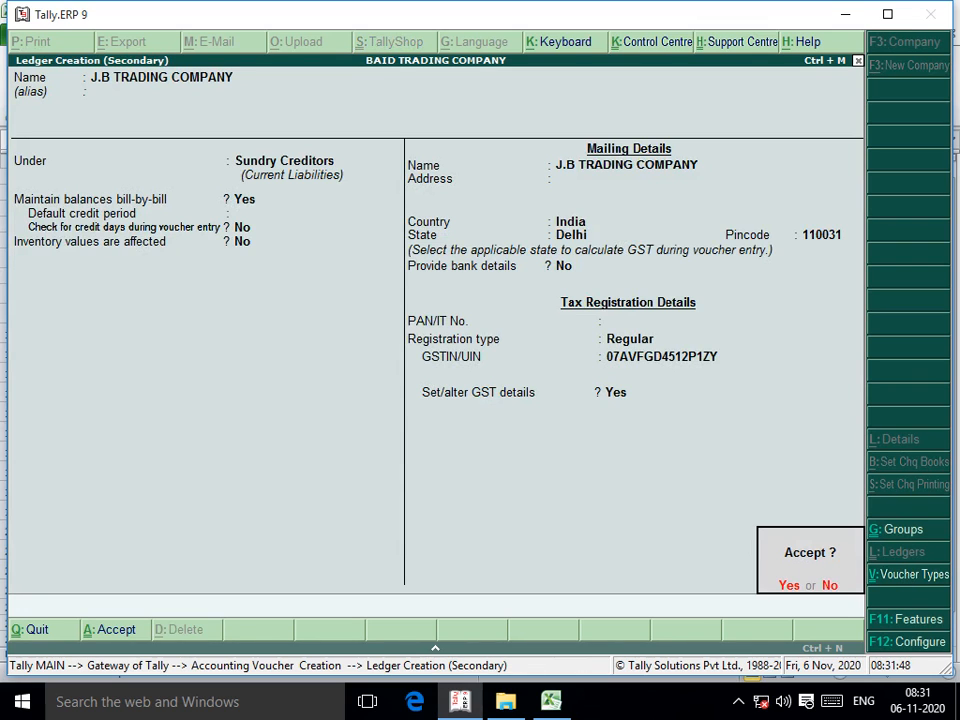
- Save the J.B TRADING COMPANY ledger, choose Purchase Account Local, and select JEANS in Excel cell E8
{"action": "key", "text": "Return"}
{"action": "key", "text": "Return"}
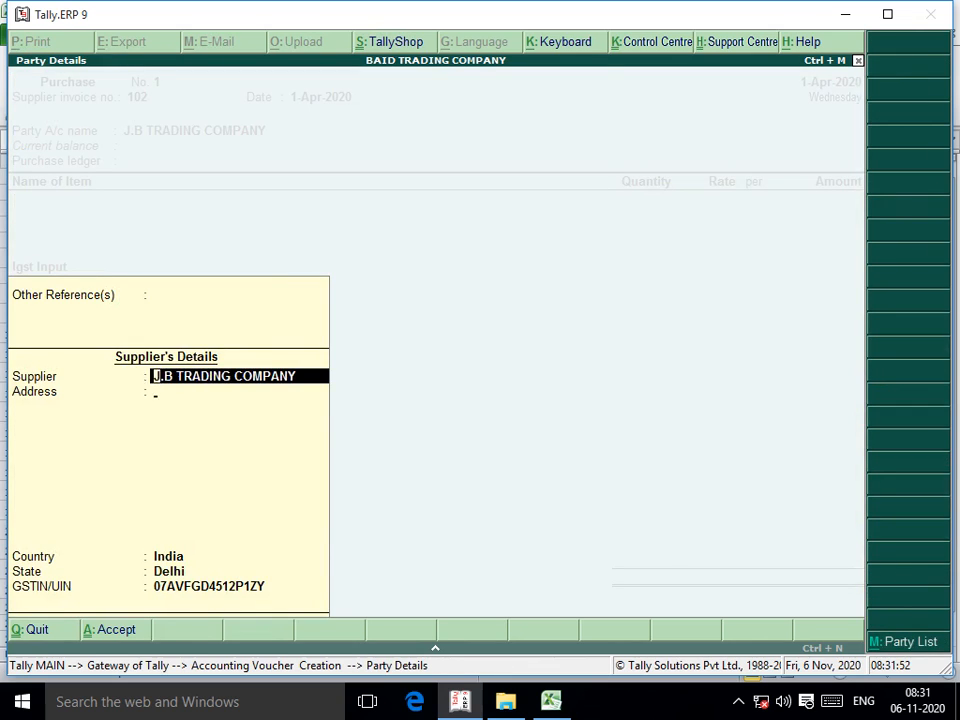
{"action": "key", "text": "Return"}
{"action": "key", "text": "Return"}
{"action": "key", "text": "Return"}
{"action": "key", "text": "Return"}
{"action": "key", "text": "Return"}
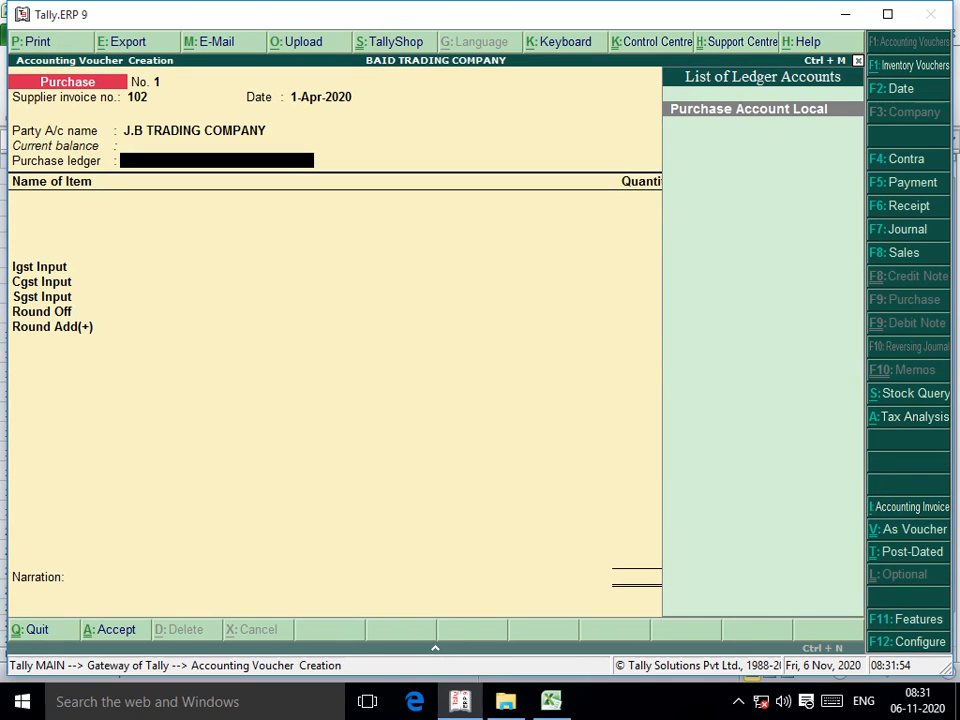
{"action": "key", "text": "alt+Tab"}
{"action": "key", "text": "alt+Tab"}
{"action": "key", "text": "Return"}
{"action": "key", "text": "alt+Tab"}
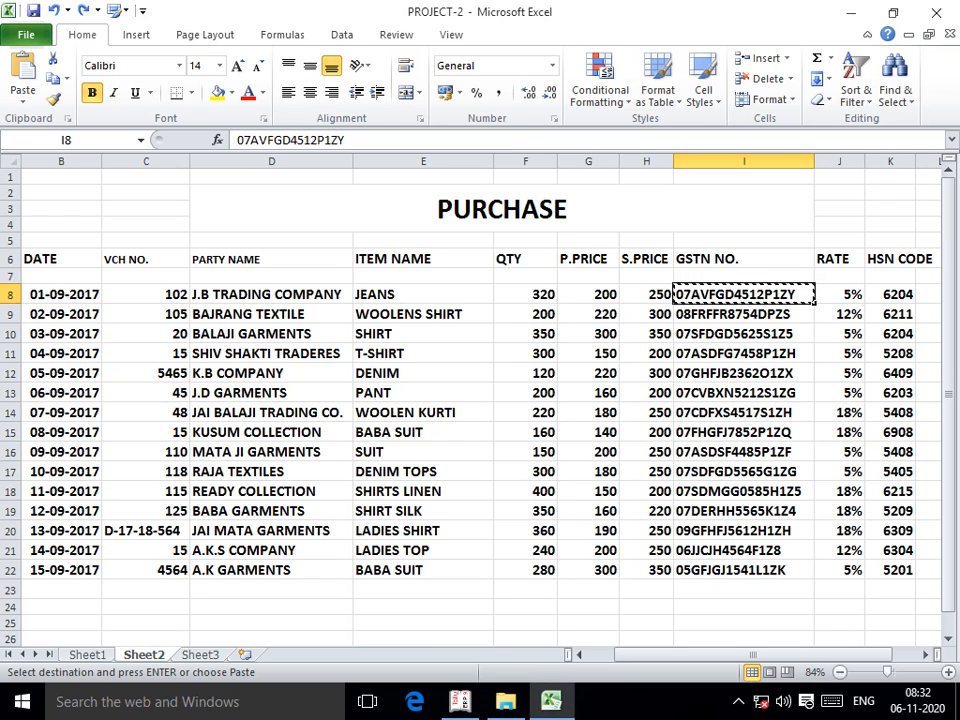
{"action": "left_click", "coordinate": [423, 295]}
{"action": "key", "text": "alt+Tab"}
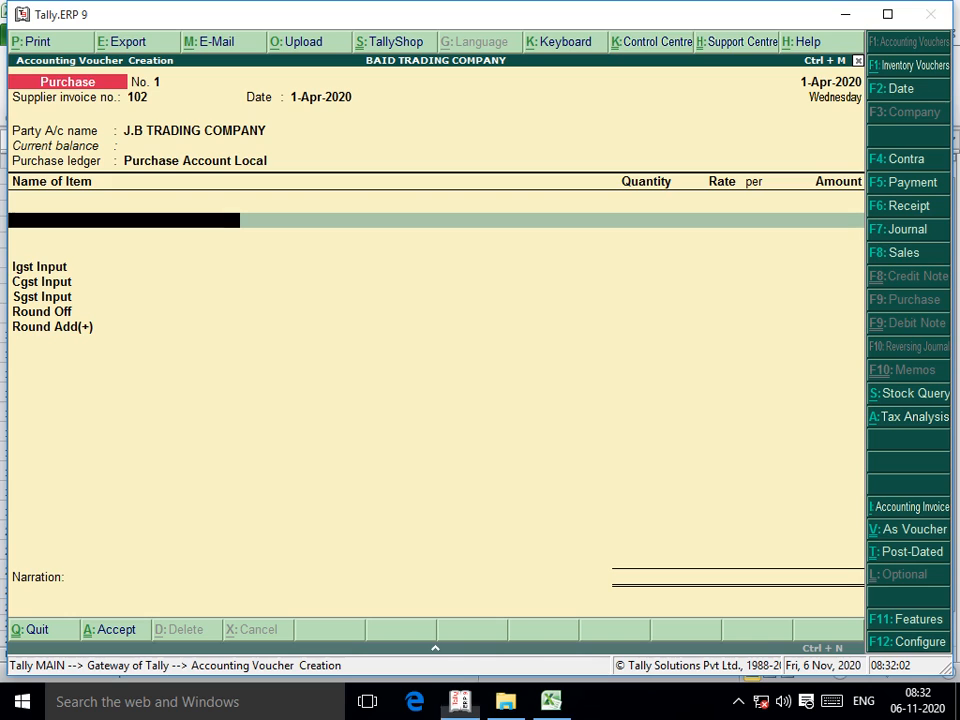
- Start the JEANS stock item and create a JEANS stock group under Primary
{"action": "key", "text": "alt+c"}
{"action": "type", "text": "J"}
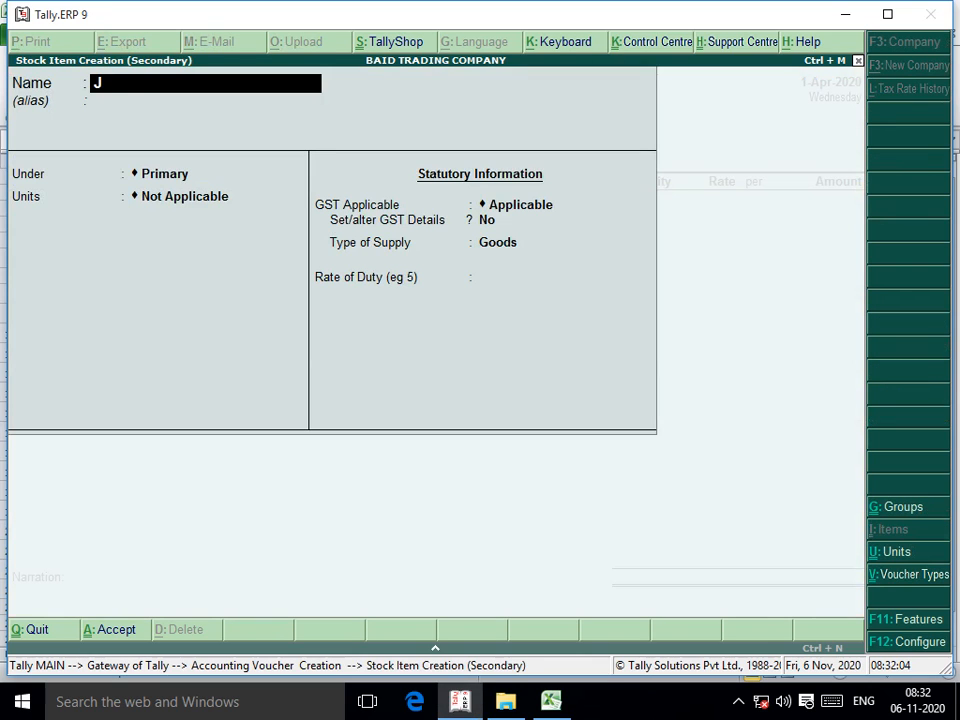
{"action": "type", "text": "EANS"}
{"action": "key", "text": "Return"}
{"action": "key", "text": "Return"}
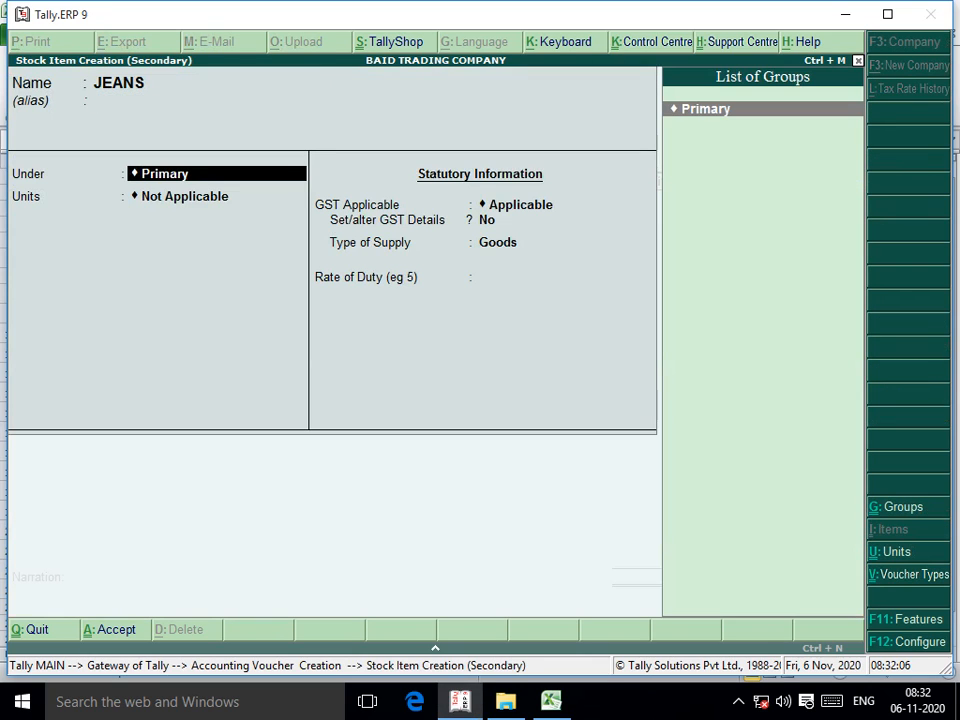
{"action": "key", "text": "alt+c"}
{"action": "type", "text": "JEANS"}
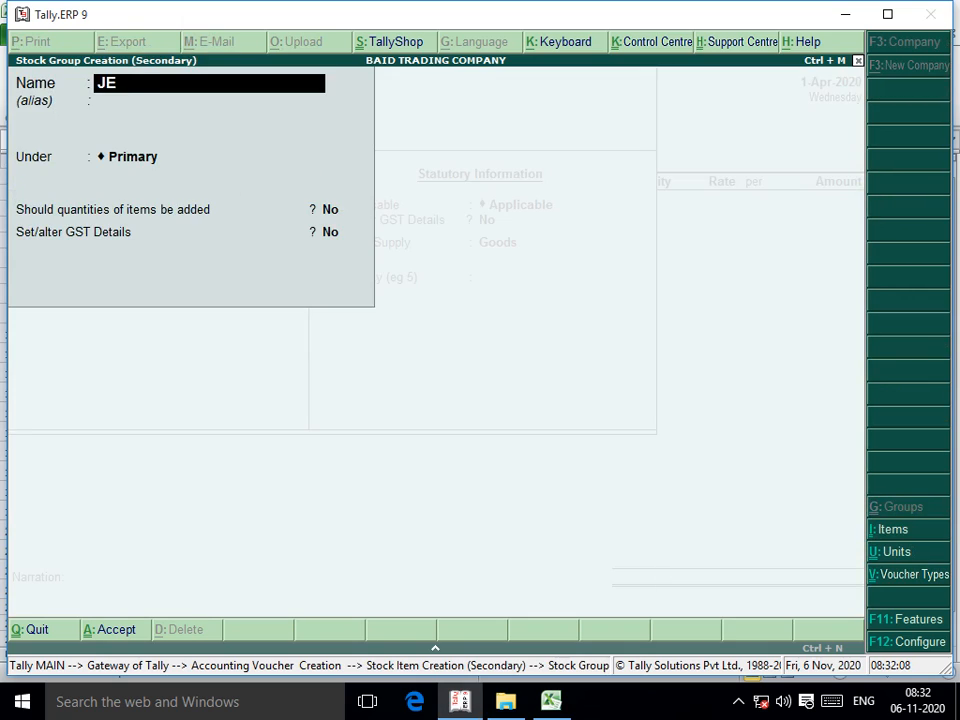
{"action": "key", "text": "Return"}
{"action": "key", "text": "Return"}
{"action": "key", "text": "Return"}
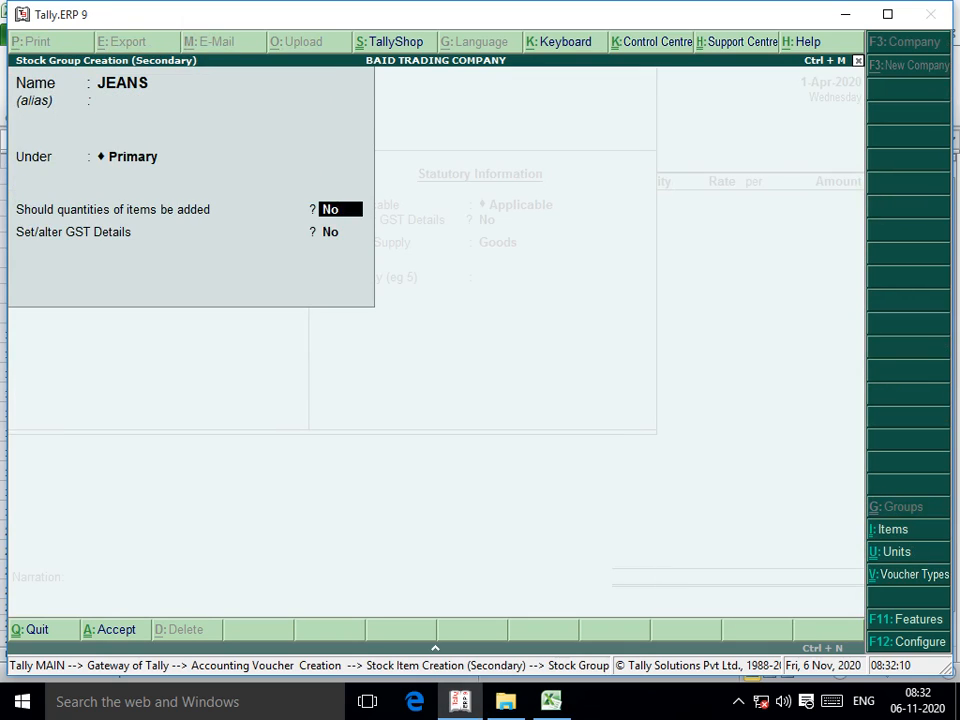
{"action": "key", "text": "Return"}
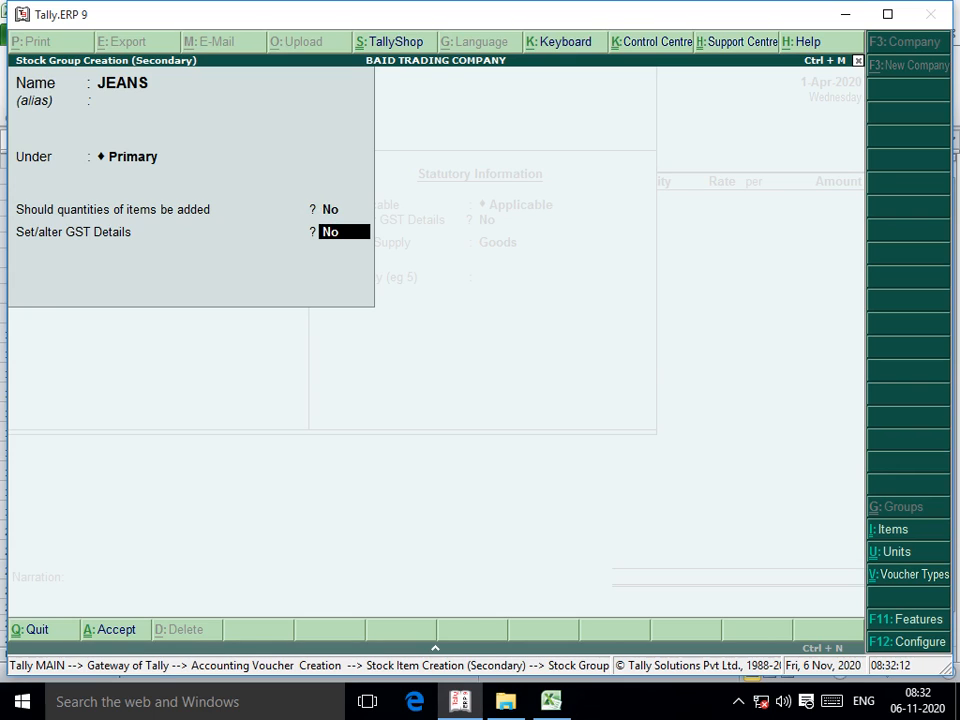
{"action": "key", "text": "Return"}
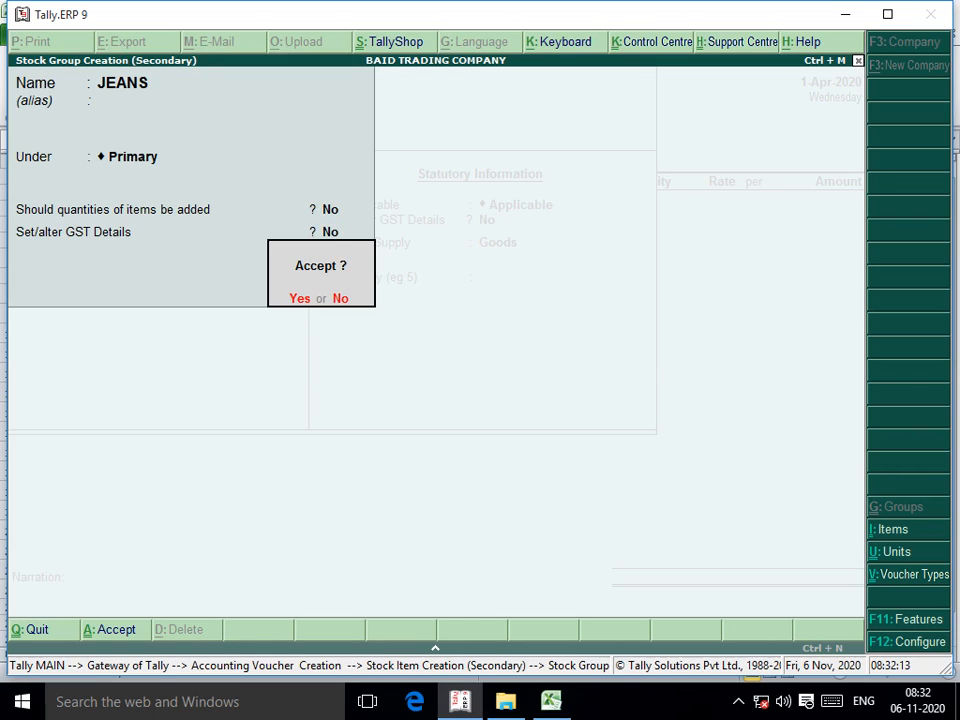
{"action": "key", "text": "Return"}
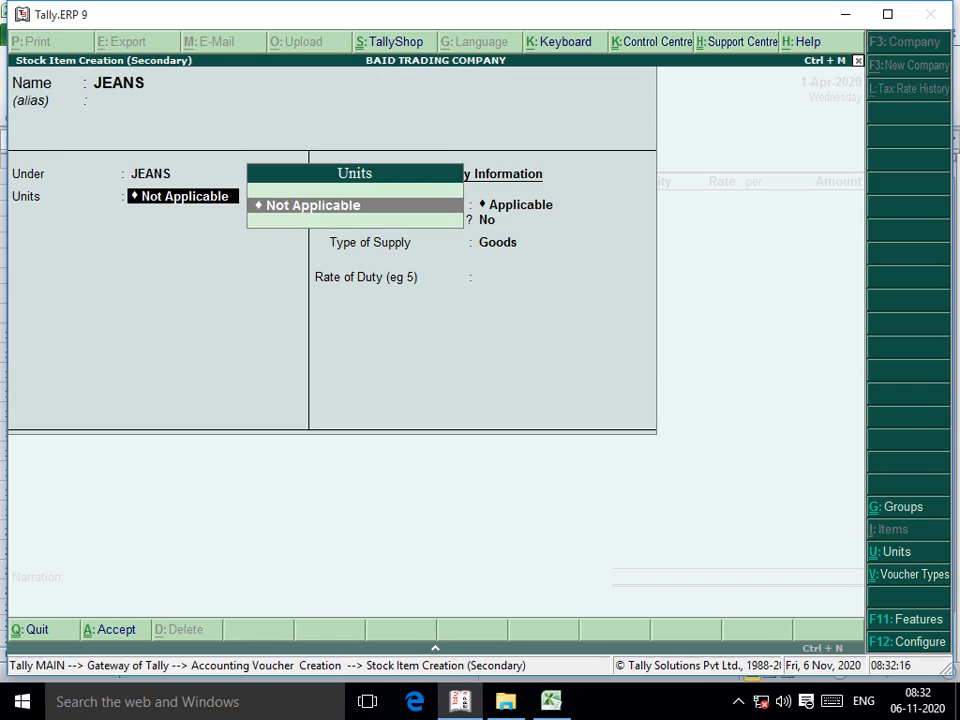
- Create unit PCS, formal name PIECES, UQC PCS-PIECES, with 0 decimal places
{"action": "key", "text": "alt+c"}
{"action": "type", "text": "PIECES"}
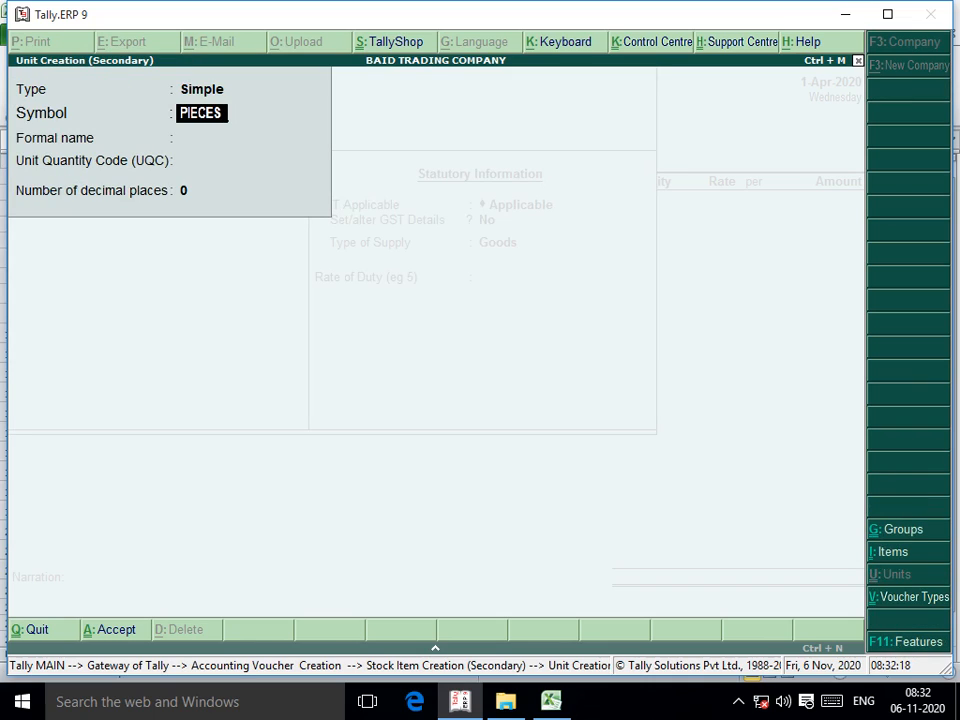
{"action": "key", "text": "Return"}
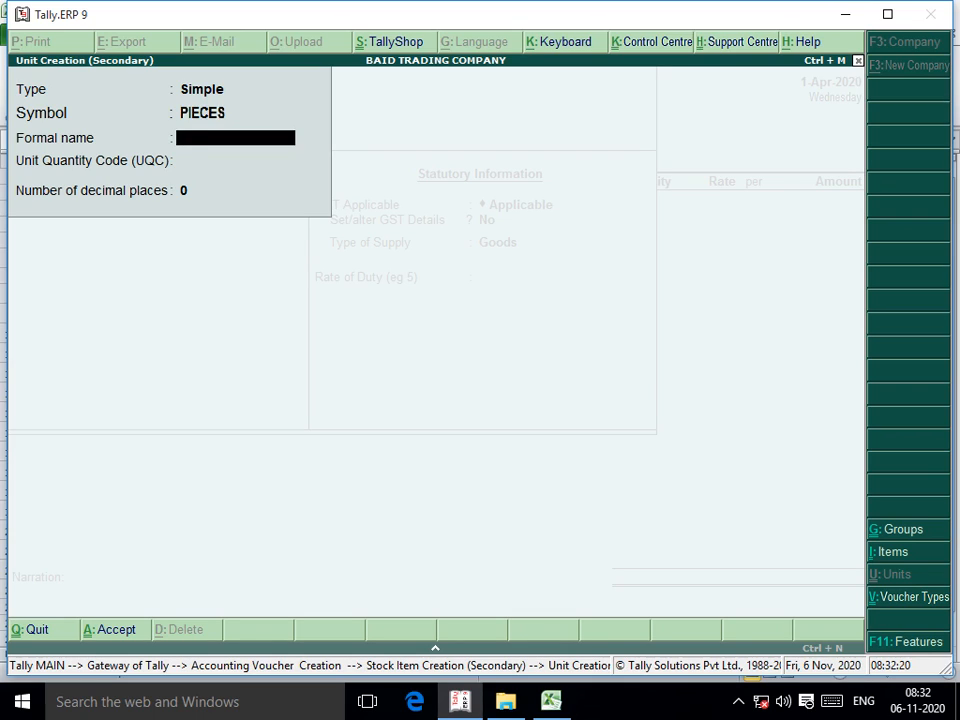
{"action": "key", "text": "BackSpace"}
{"action": "type", "text": "PCS"}
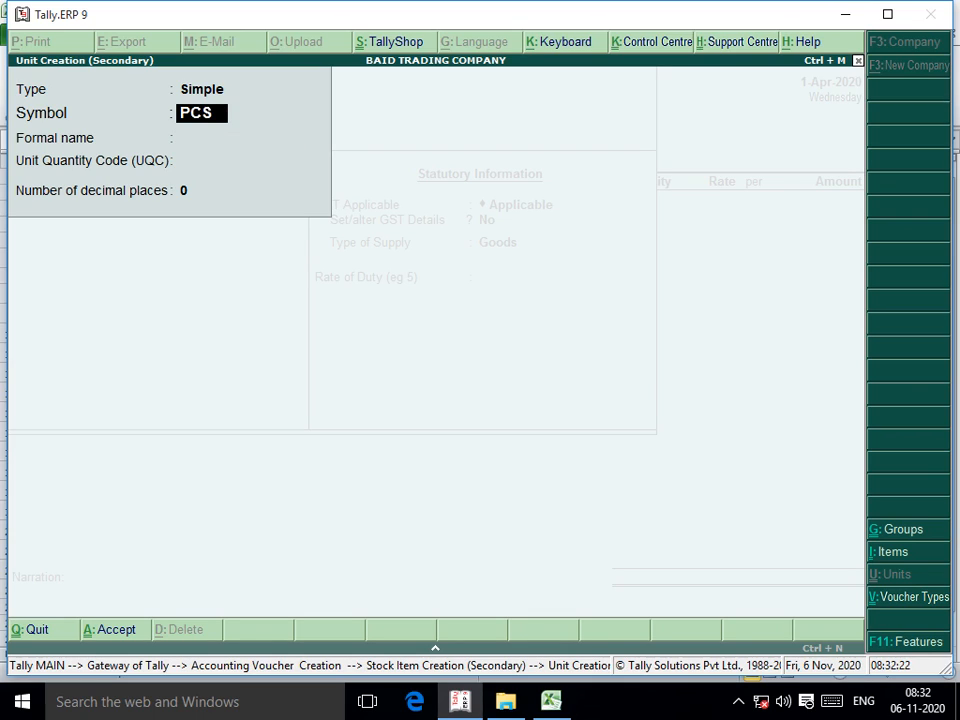
{"action": "key", "text": "Return"}
{"action": "type", "text": "PIECES"}
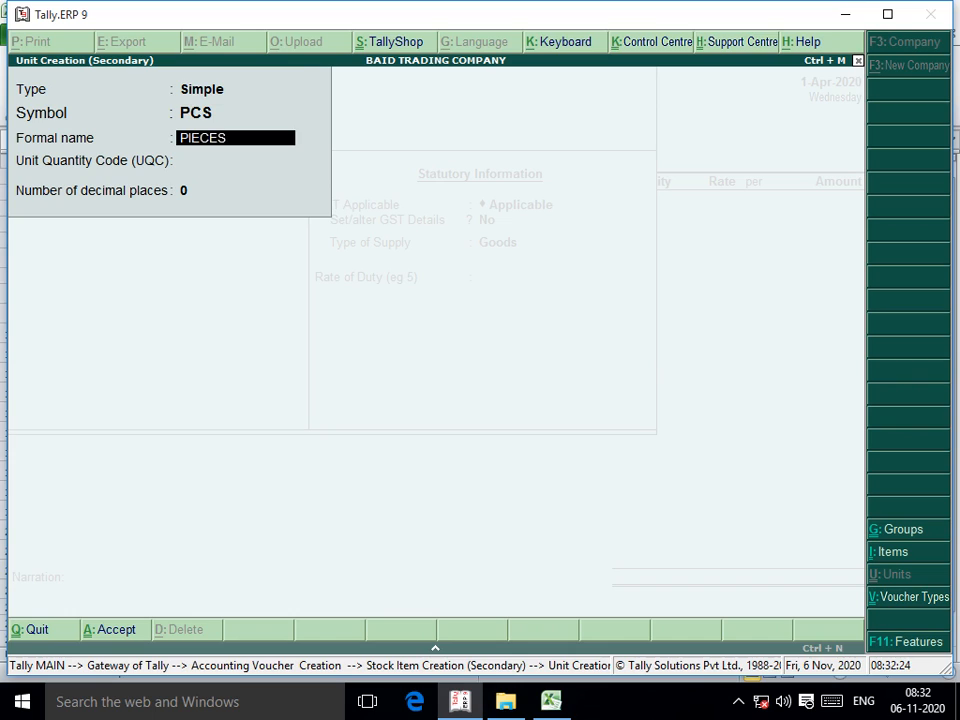
{"action": "key", "text": "Return"}
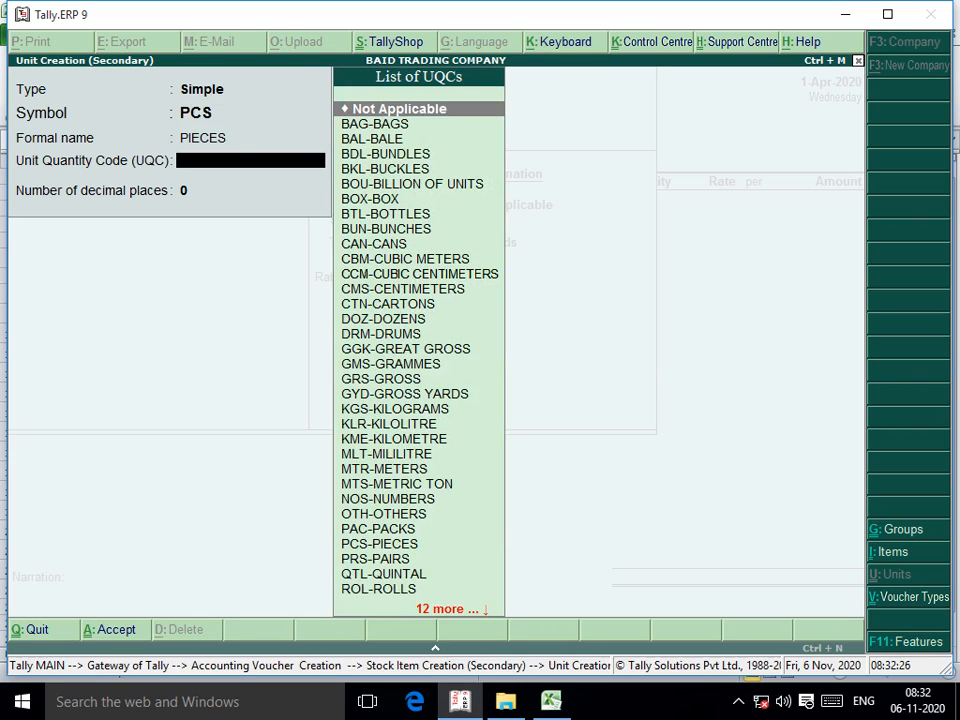
{"action": "type", "text": "PCS"}
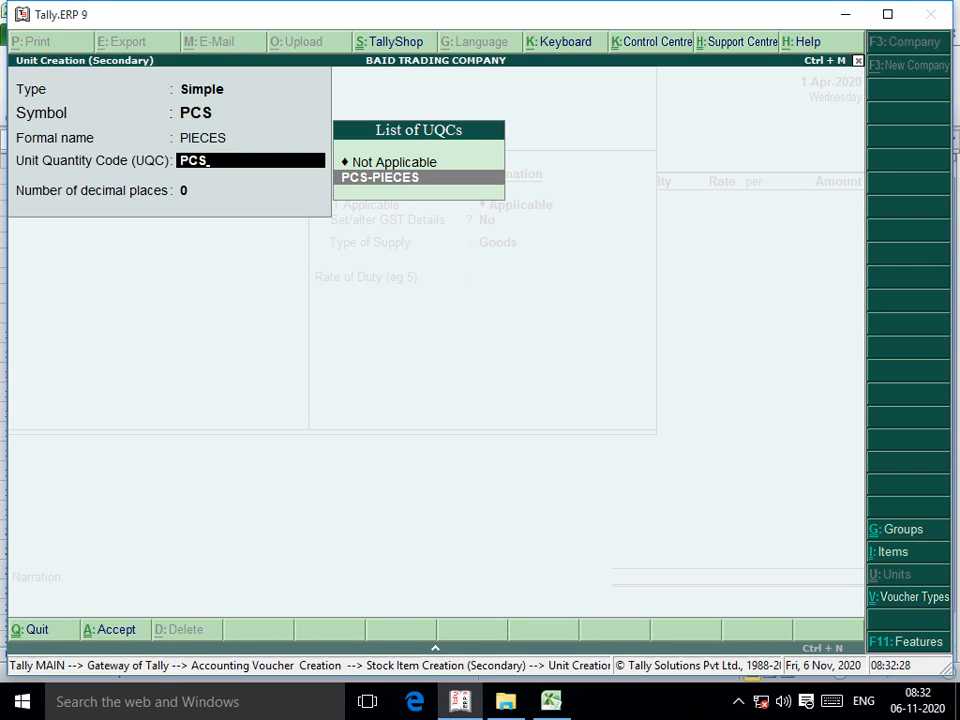
{"action": "key", "text": "Return"}
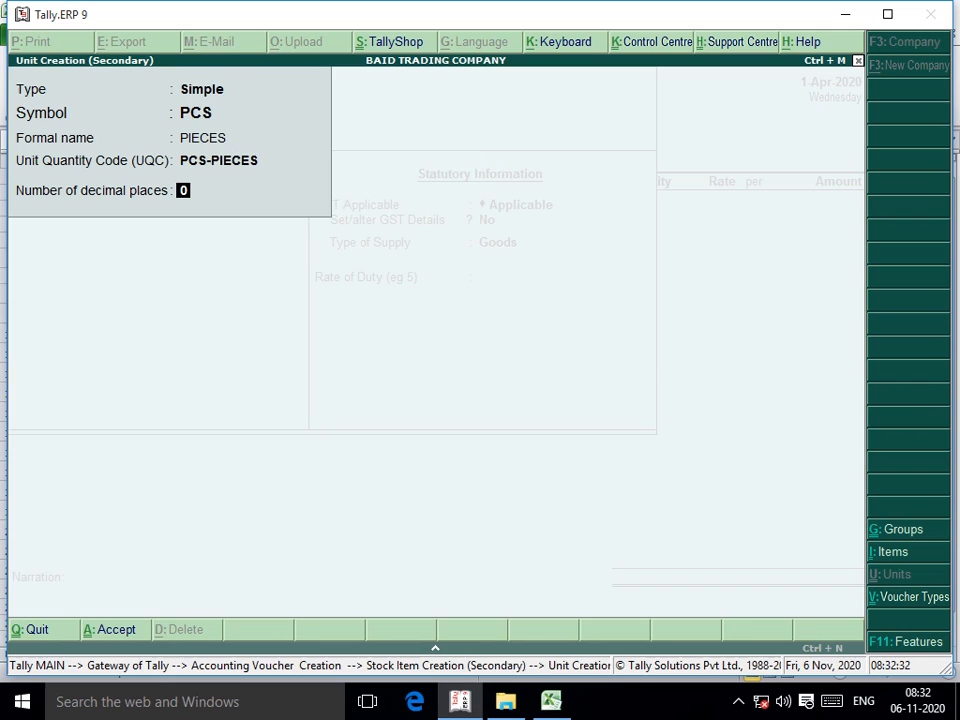
{"action": "key", "text": "Return"}
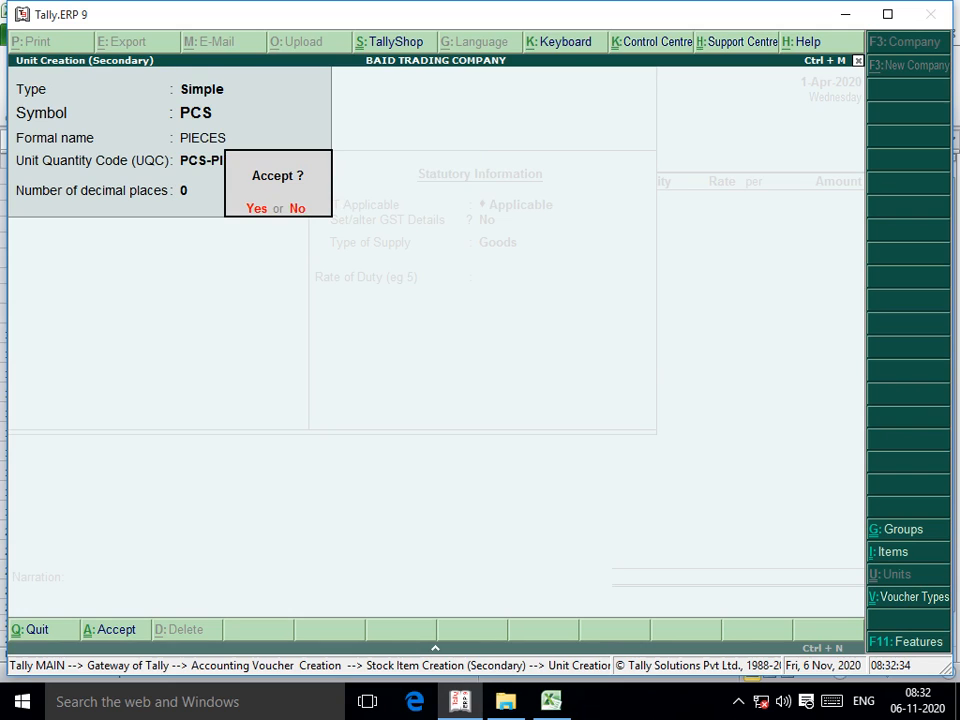
{"action": "key", "text": "Return"}
{"action": "key", "text": "Return"}
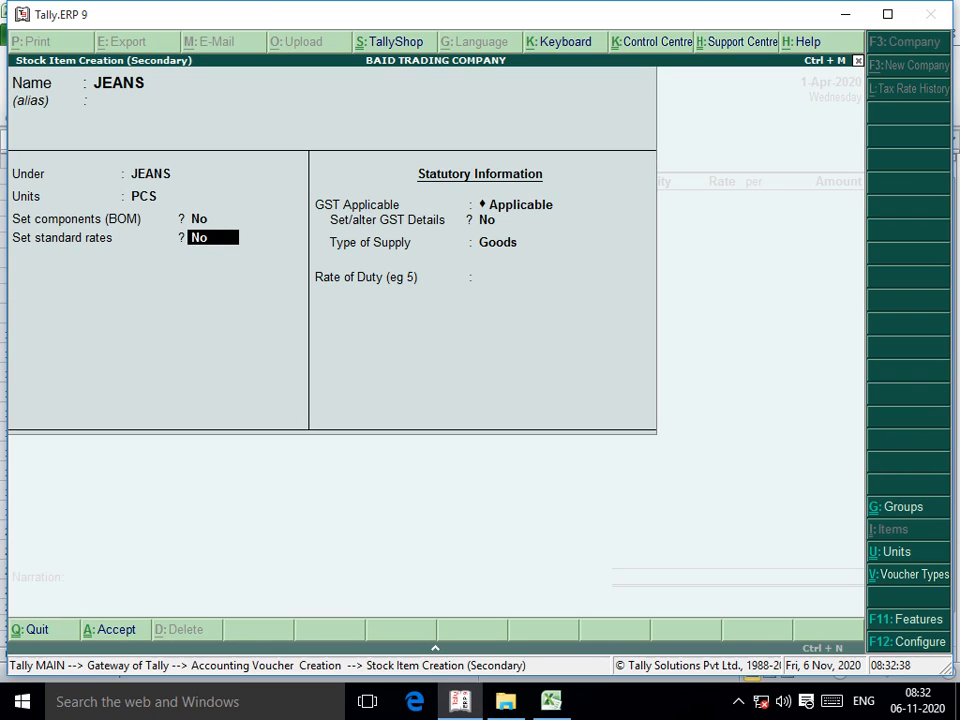
- Turn on standard rates for JEANS: standard cost 200 and selling price 250 per PCS
{"action": "key", "text": "y"}
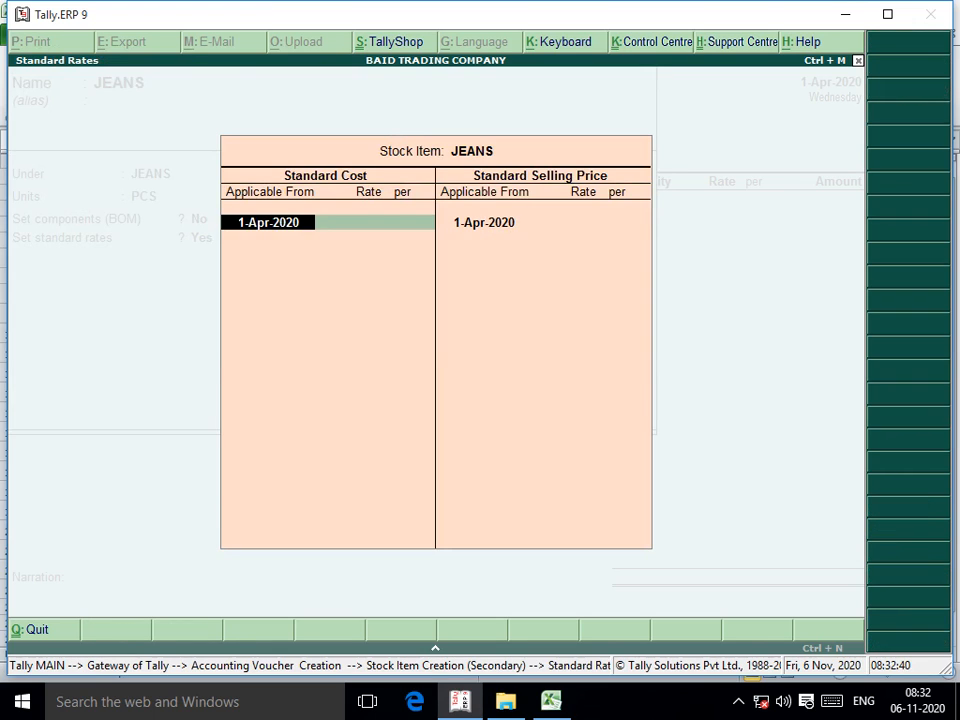
{"action": "key", "text": "alt+Tab"}
{"action": "key", "text": "alt+Tab"}
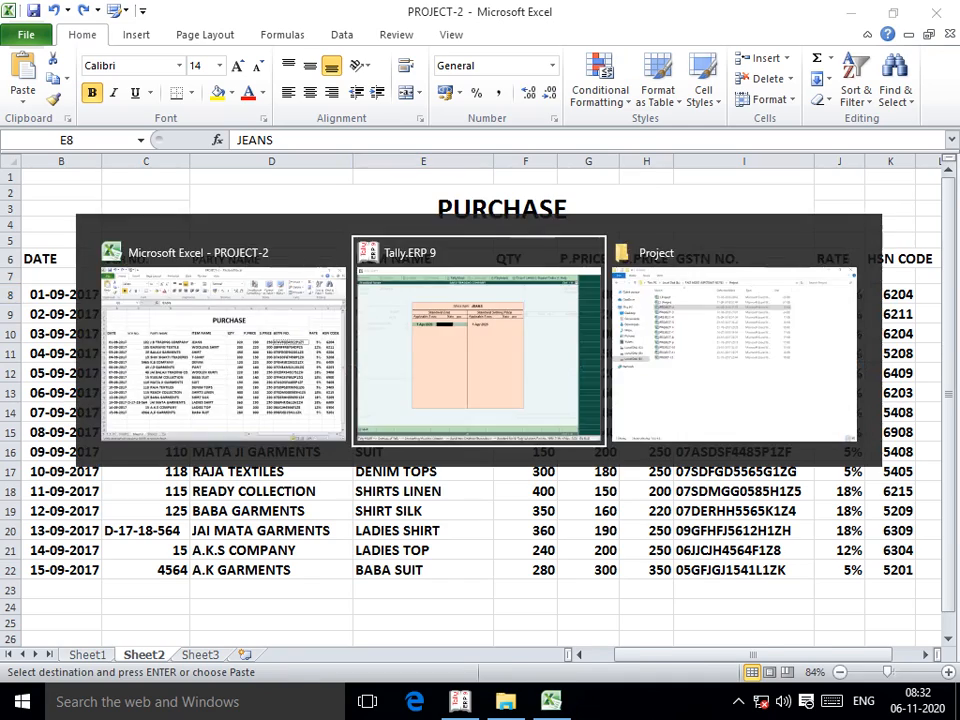
{"action": "key", "text": "alt+Tab"}
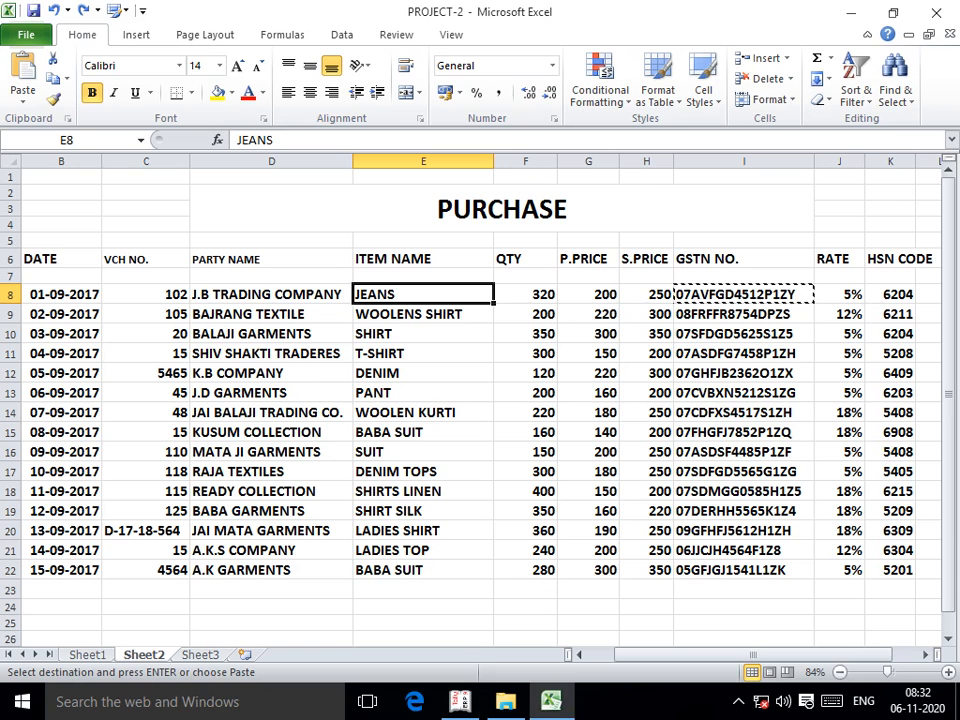
{"action": "key", "text": "alt+Tab"}
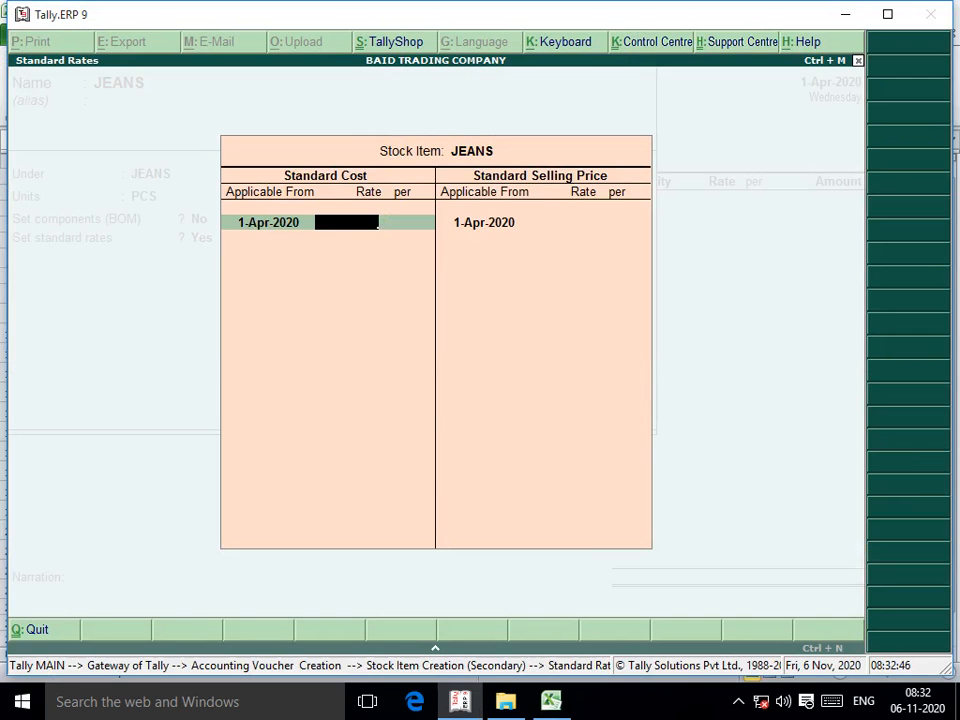
{"action": "type", "text": "200"}
{"action": "key", "text": "Return"}
{"action": "key", "text": "Return"}
{"action": "key", "text": "Return"}
{"action": "key", "text": "Return"}
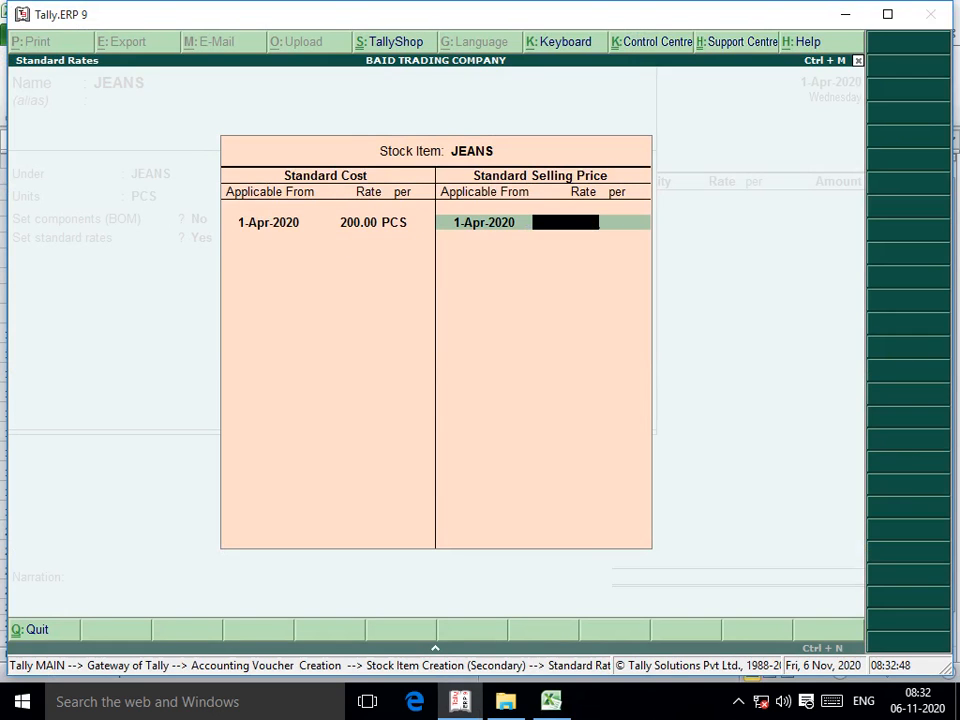
{"action": "type", "text": "250"}
{"action": "key", "text": "Return"}
{"action": "key", "text": "alt+Tab"}
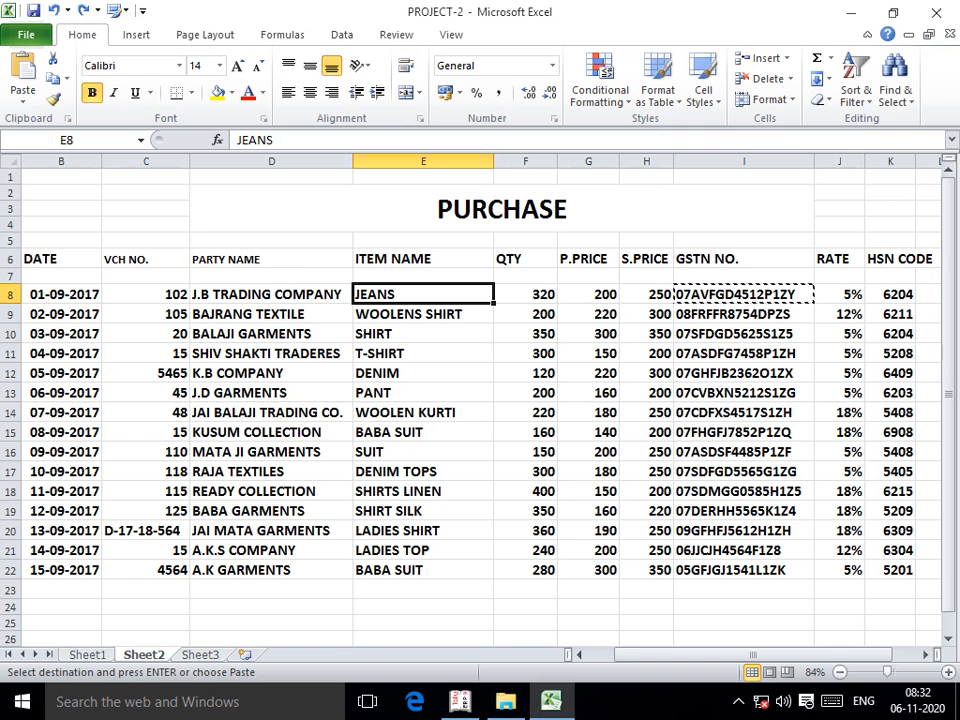
{"action": "key", "text": "alt+Tab"}
{"action": "key", "text": "alt+Tab"}
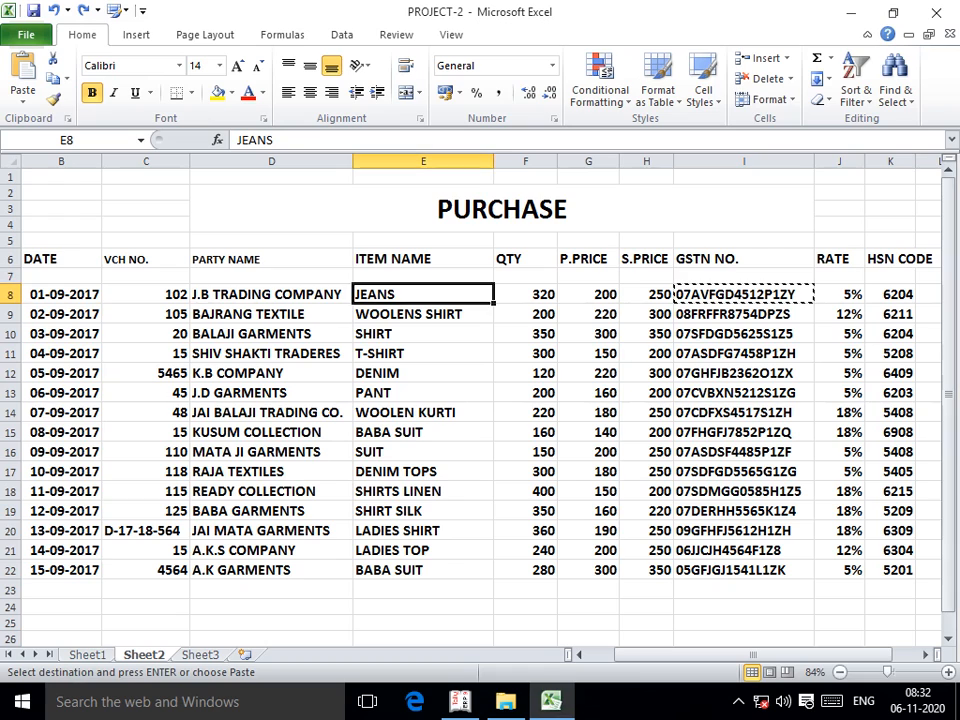
{"action": "key", "text": "alt+Tab"}
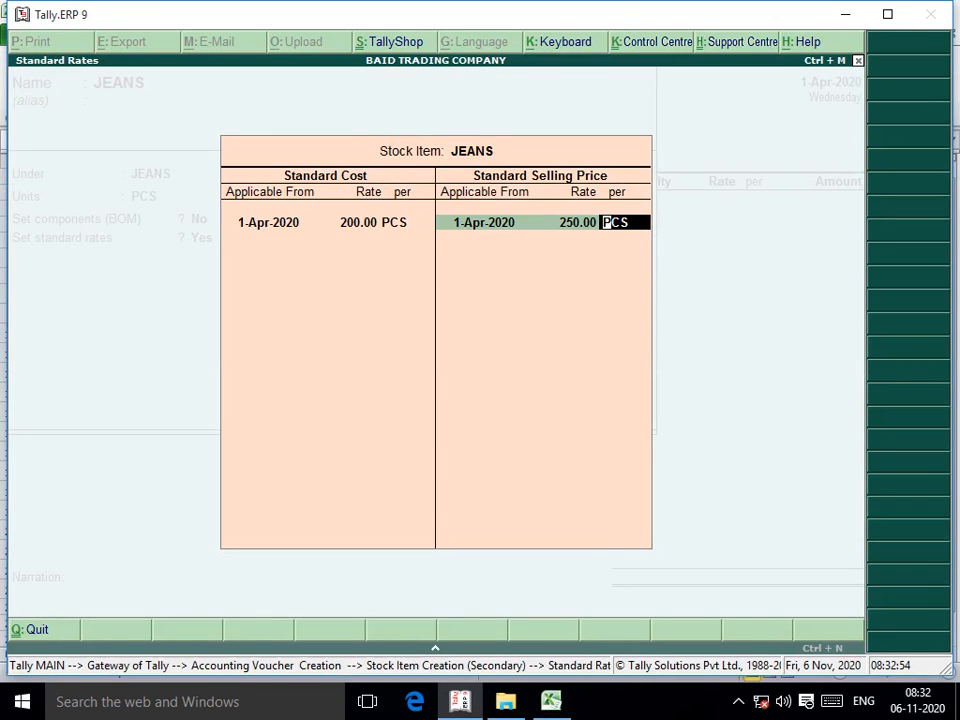
{"action": "key", "text": "Return"}
{"action": "key", "text": "Return"}
{"action": "key", "text": "Return"}
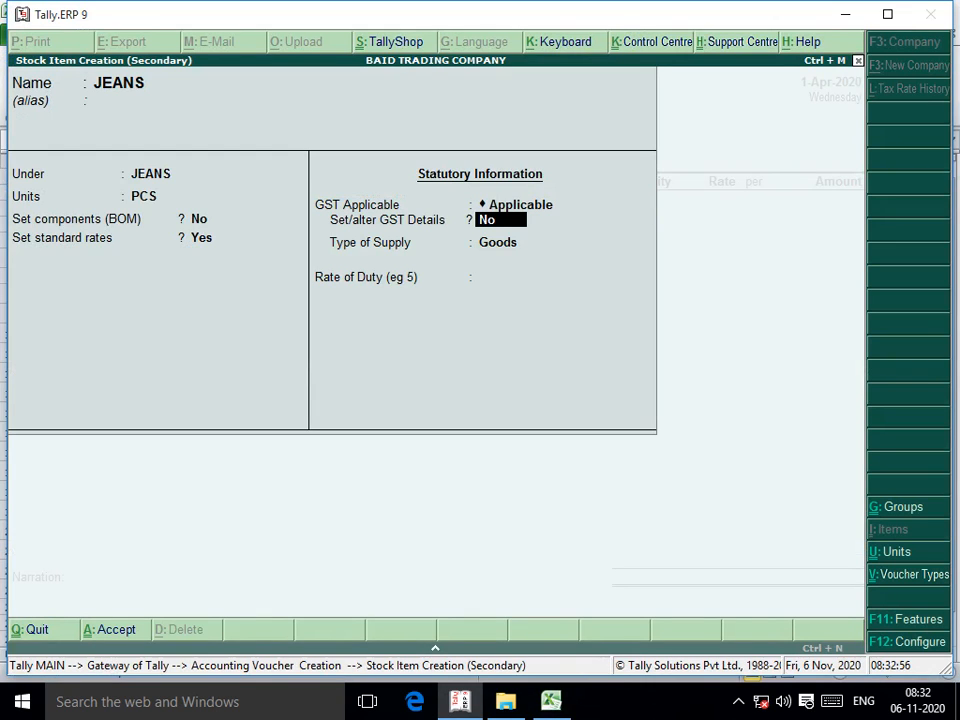
- Turn on GST details for JEANS, enabling HSN/SAC, type of goods and valuation type options
{"action": "type", "text": "y"}
{"action": "key", "text": "Return"}
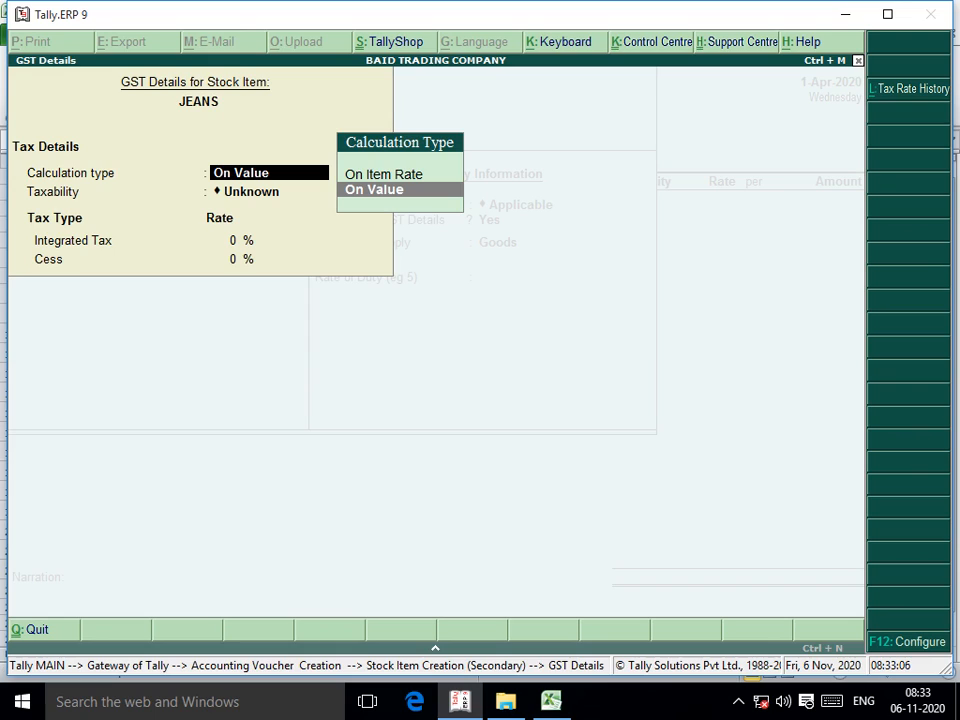
{"action": "key", "text": "Return"}
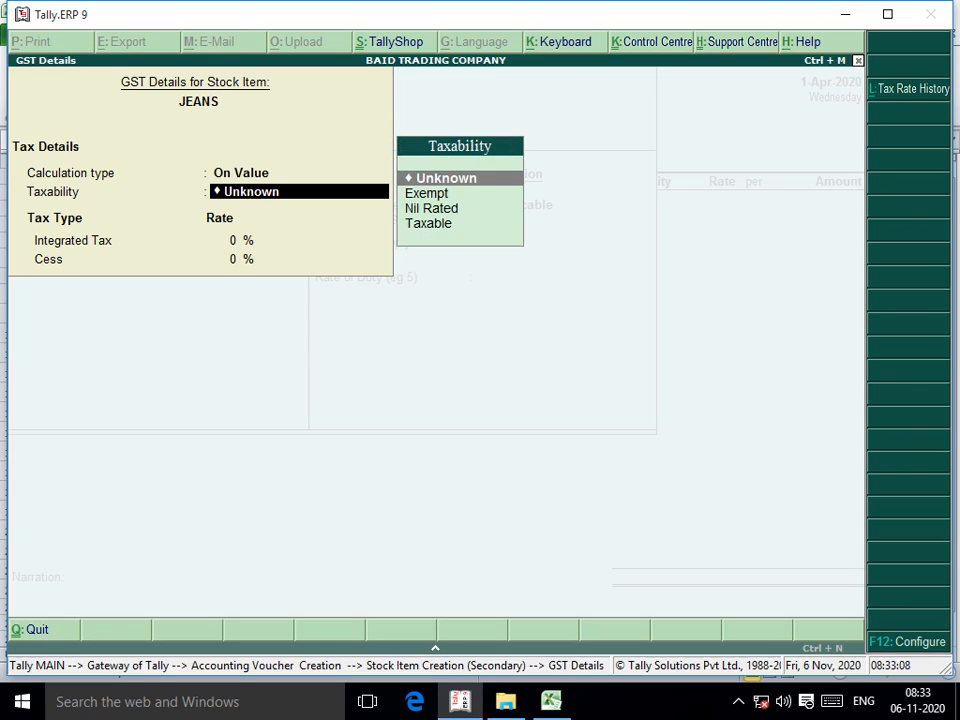
{"action": "key", "text": "F12"}
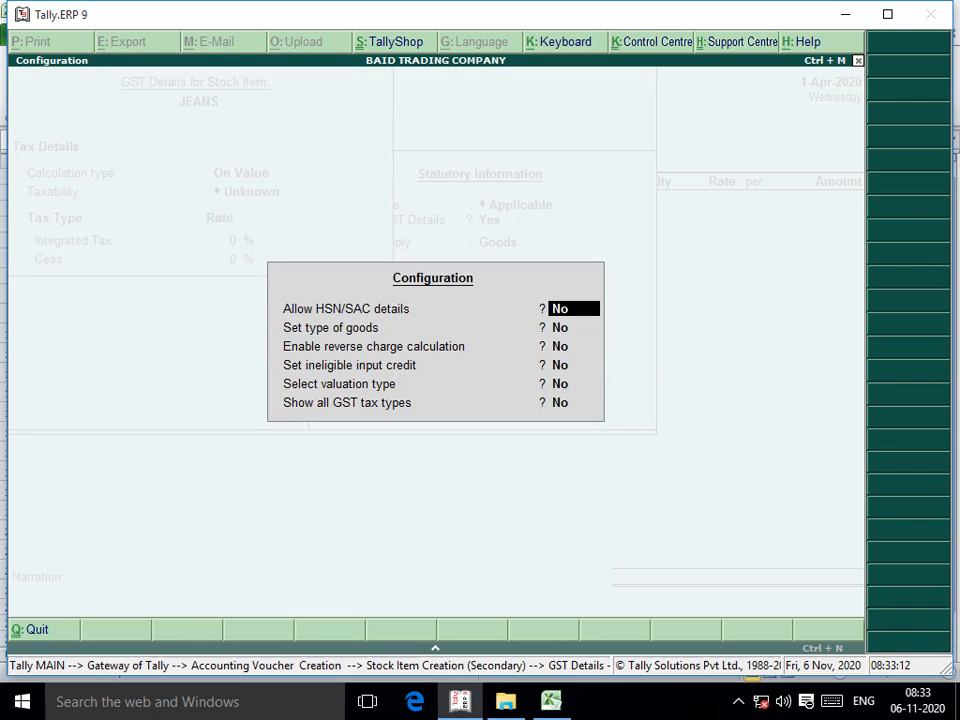
{"action": "type", "text": "Y"}
{"action": "key", "text": "Return"}
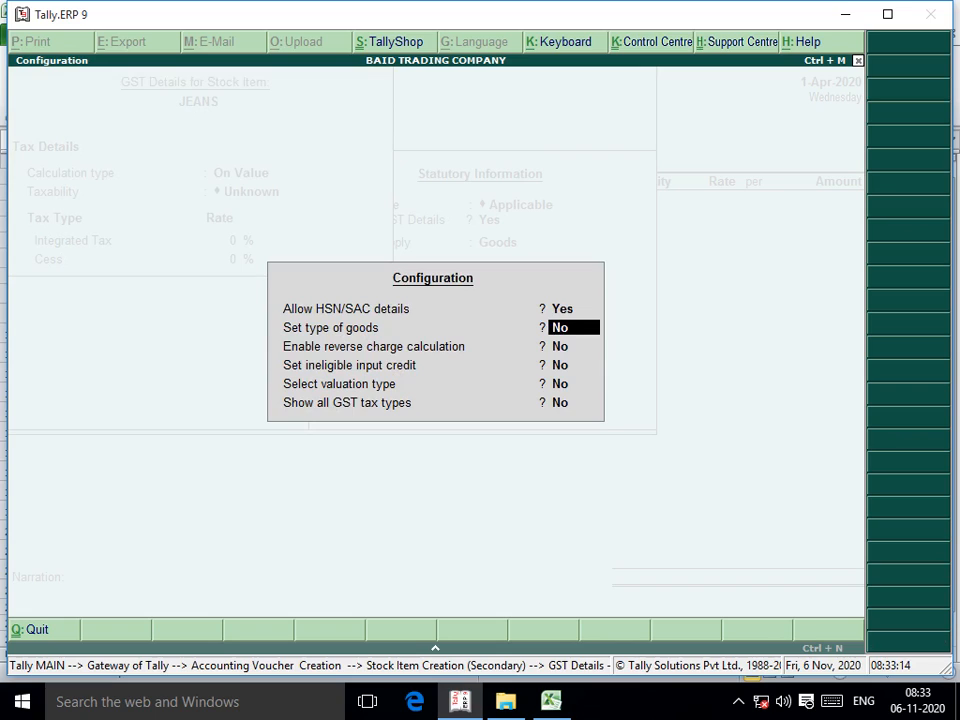
{"action": "type", "text": "Y"}
{"action": "key", "text": "Return"}
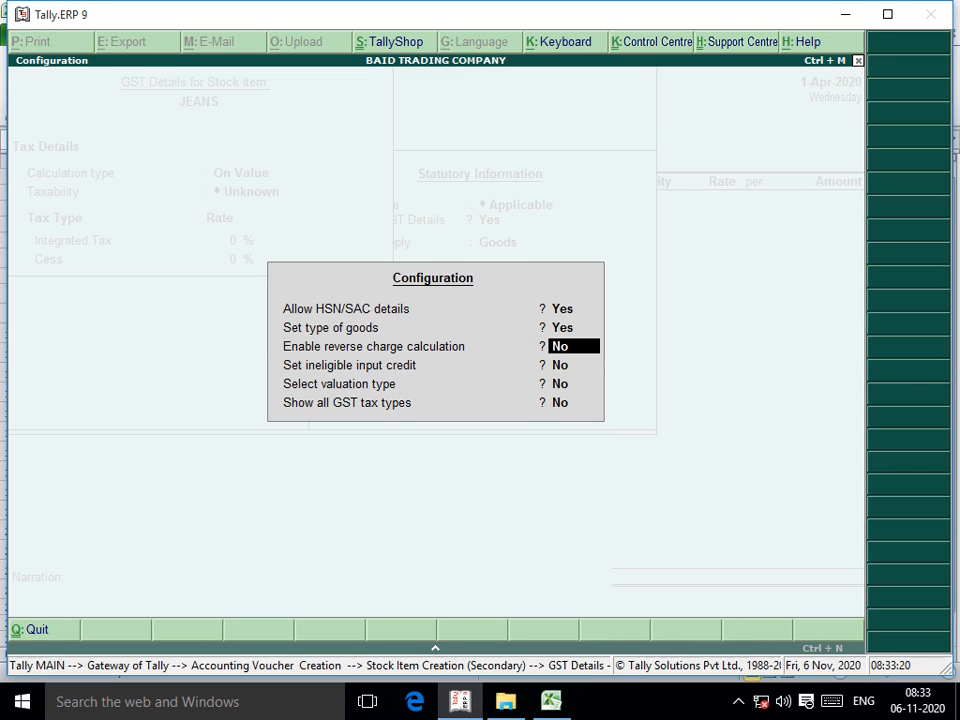
{"action": "key", "text": "Return"}
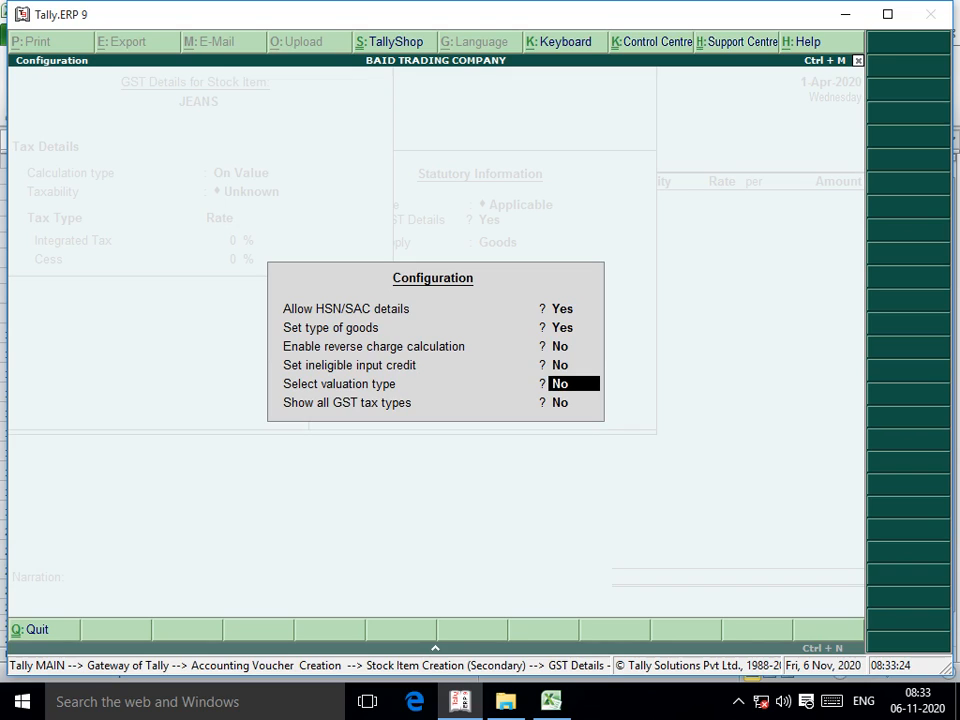
{"action": "type", "text": "y"}
{"action": "key", "text": "Return"}
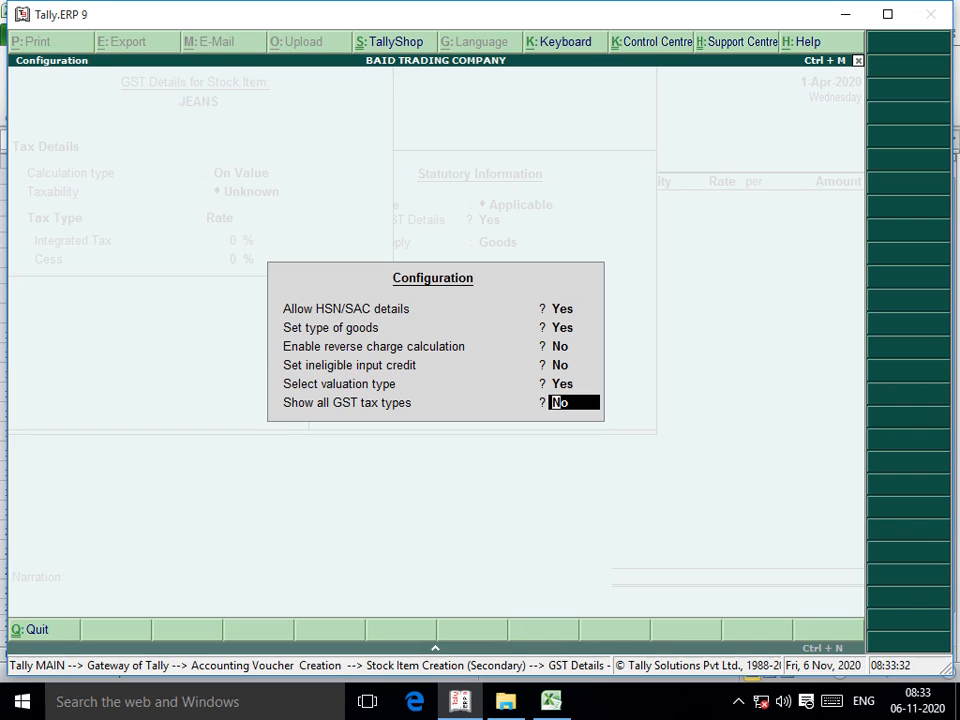
{"action": "type", "text": "Y"}
{"action": "key", "text": "Return"}
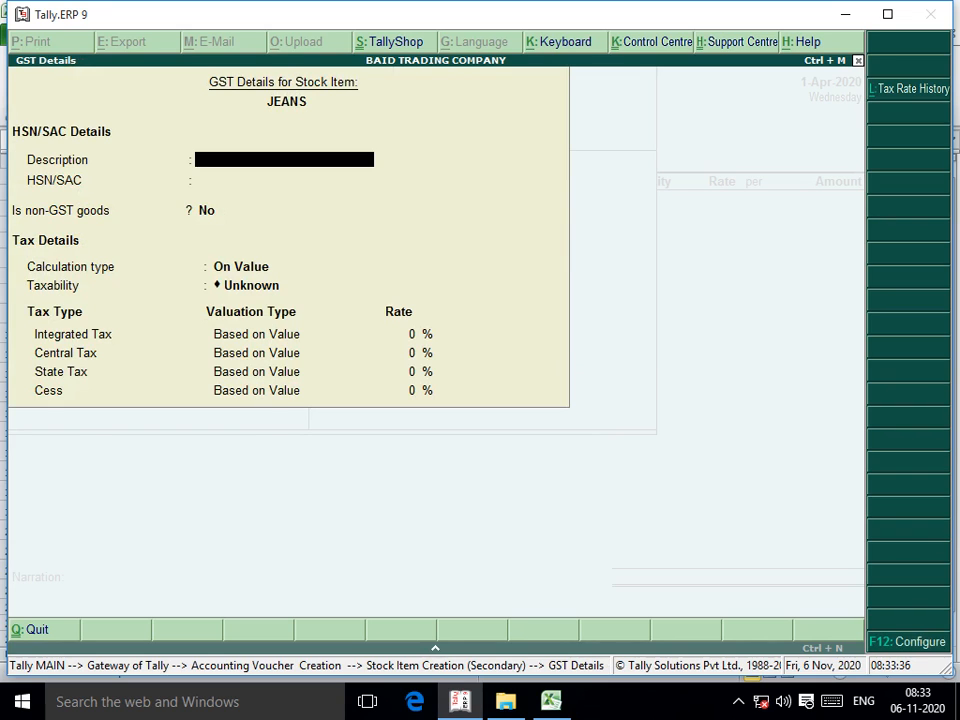
- Enter JEANS as the GST description with HSN code 6204
{"action": "key", "text": "alt+Tab"}
{"action": "key", "text": "alt+Tab"}
{"action": "type", "text": "JEANS"}
{"action": "key", "text": "Return"}
{"action": "key", "text": "alt+Tab"}
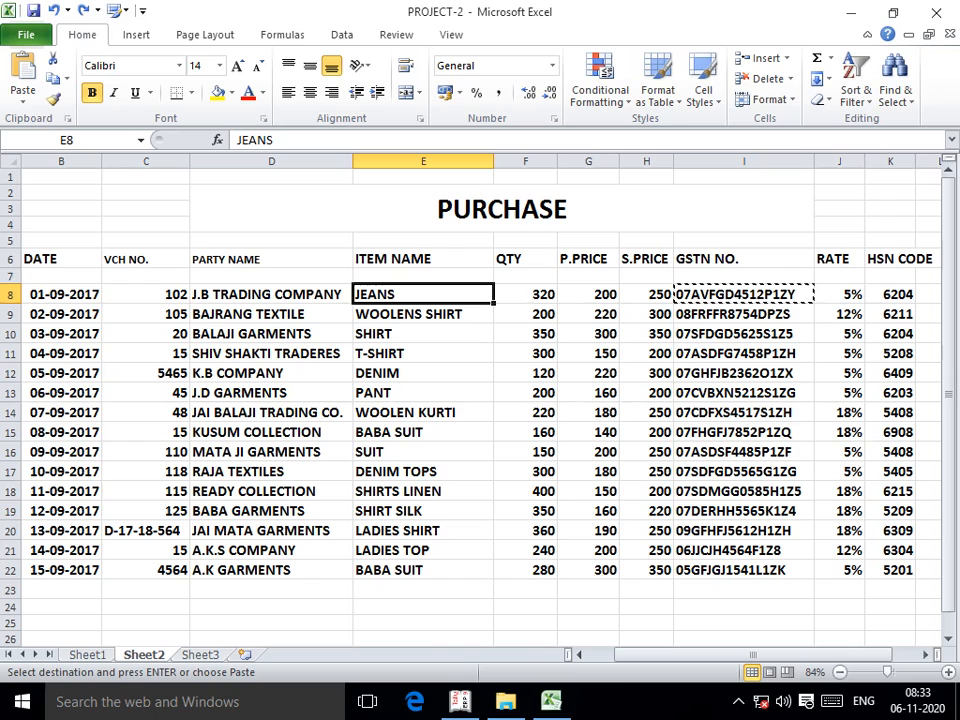
{"action": "key", "text": "alt+Tab"}
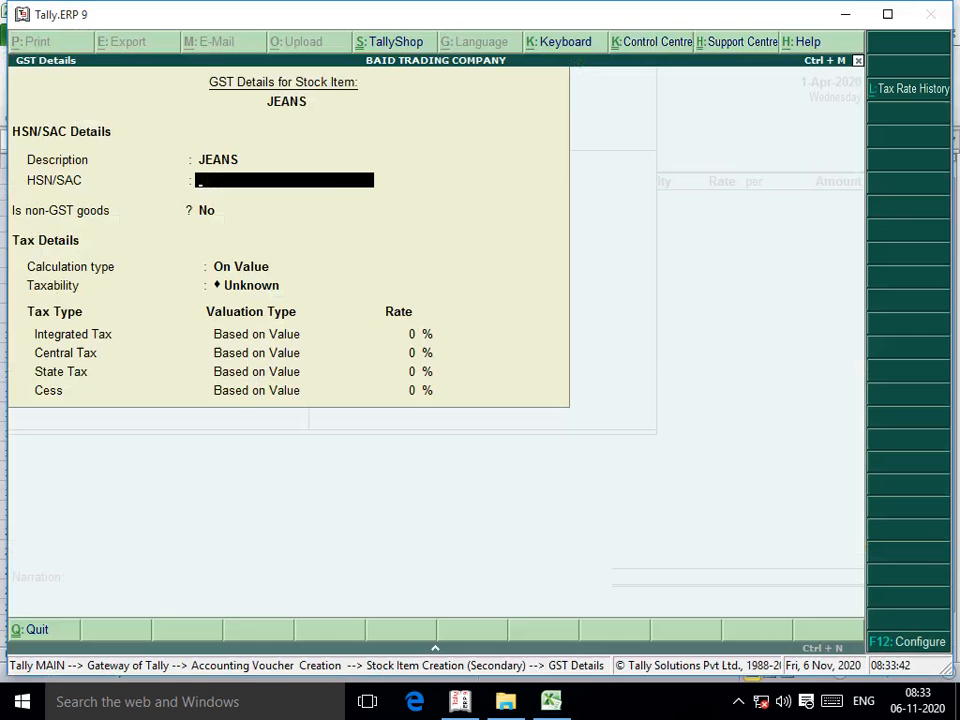
{"action": "type", "text": "6204"}
{"action": "key", "text": "Return"}
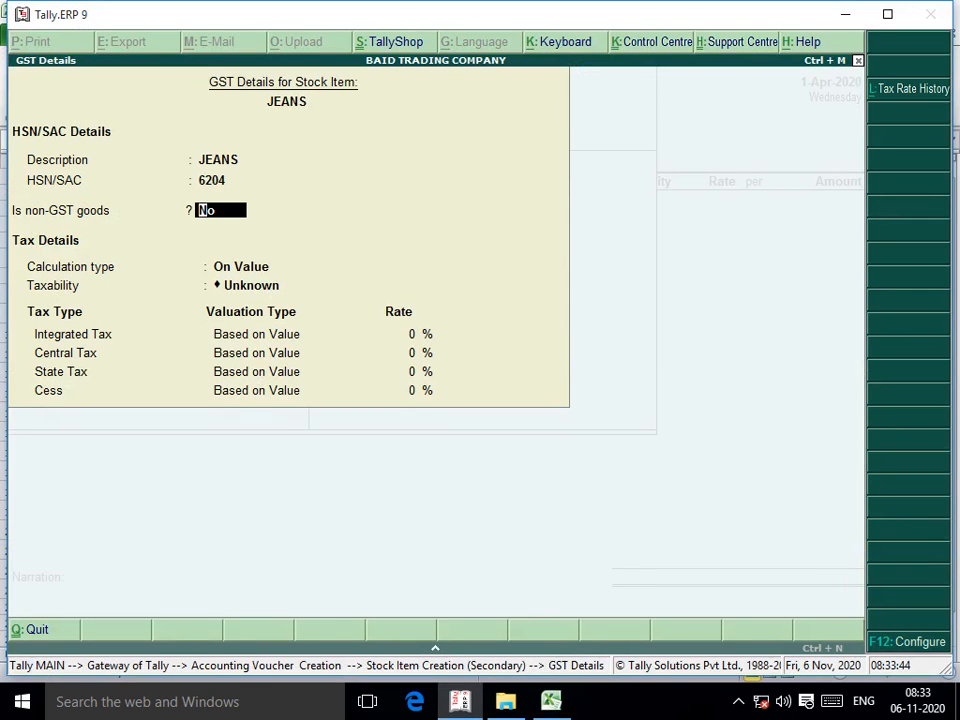
- Mark JEANS as Taxable On Value at 5% integrated tax and close GST details
{"action": "key", "text": "Return"}
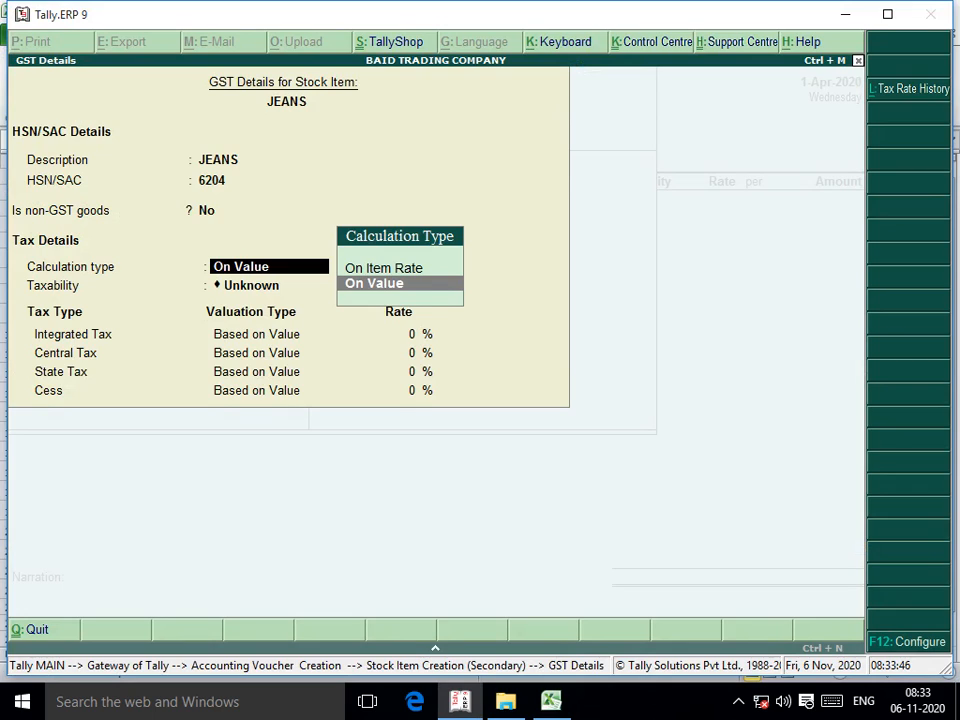
{"action": "key", "text": "Return"}
{"action": "key", "text": "Down"}
{"action": "key", "text": "Down"}
{"action": "key", "text": "Down"}
{"action": "key", "text": "Return"}
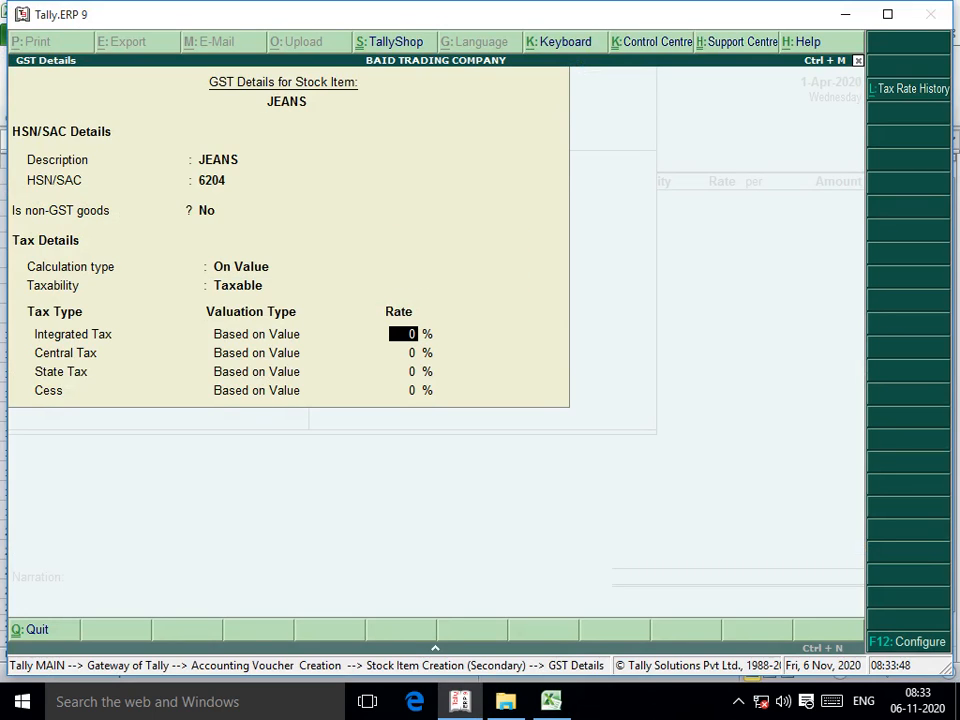
{"action": "key", "text": "alt+Tab"}
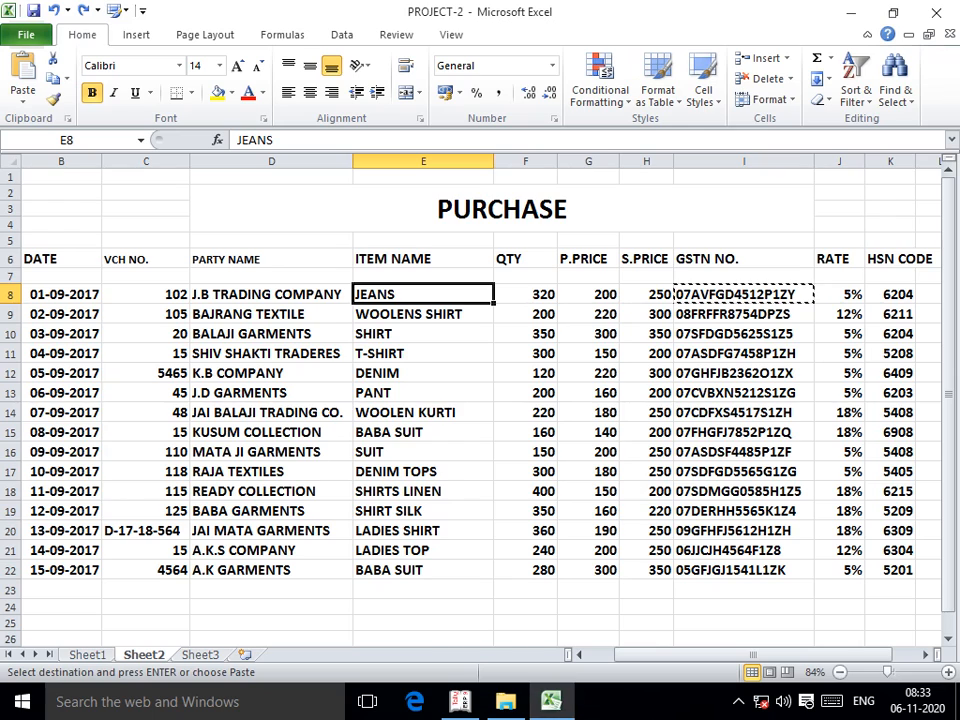
{"action": "key", "text": "alt+Tab"}
{"action": "type", "text": "5"}
{"action": "key", "text": "Return"}
{"action": "key", "text": "Return"}
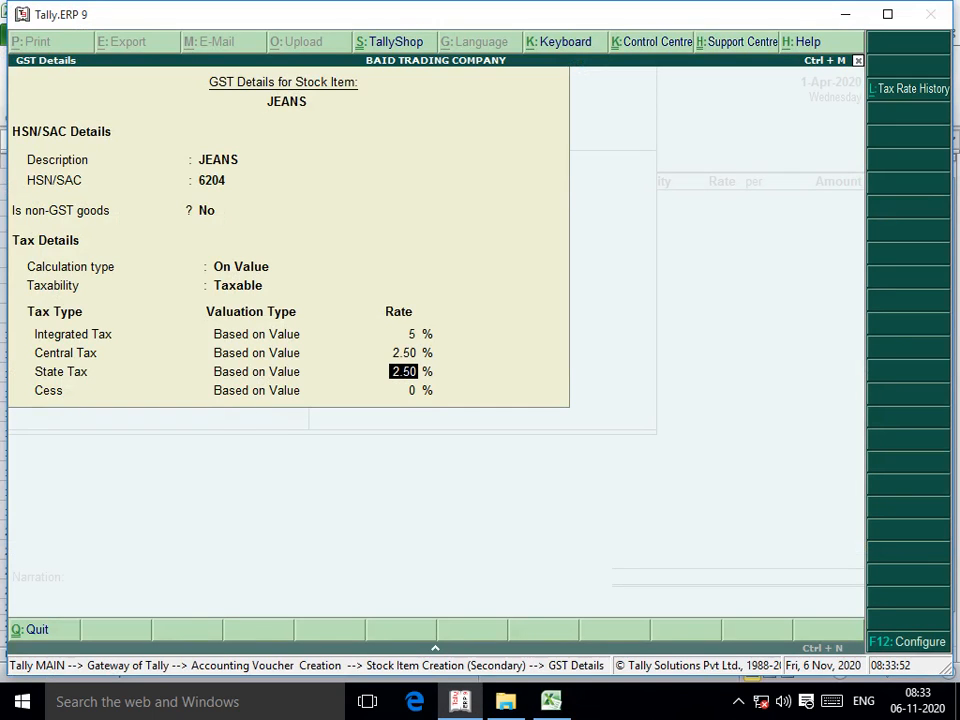
{"action": "key", "text": "Return"}
{"action": "key", "text": "Return"}
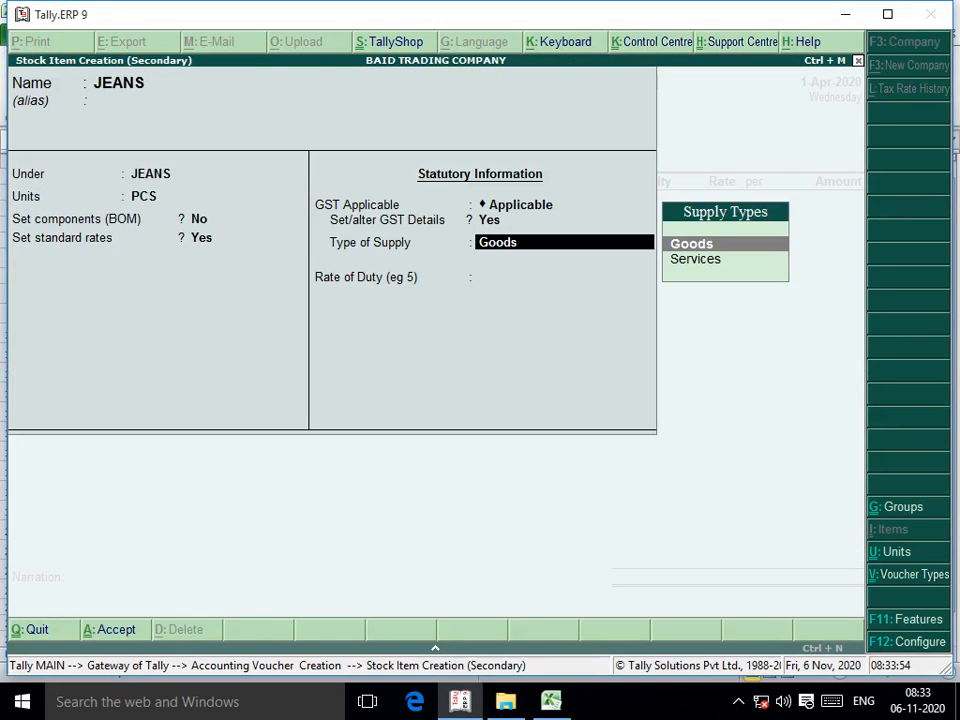
- Save the JEANS item and enter 320 PCS on the voucher line at 200.00
{"action": "key", "text": "Return"}
{"action": "key", "text": "Return"}
{"action": "key", "text": "Return"}
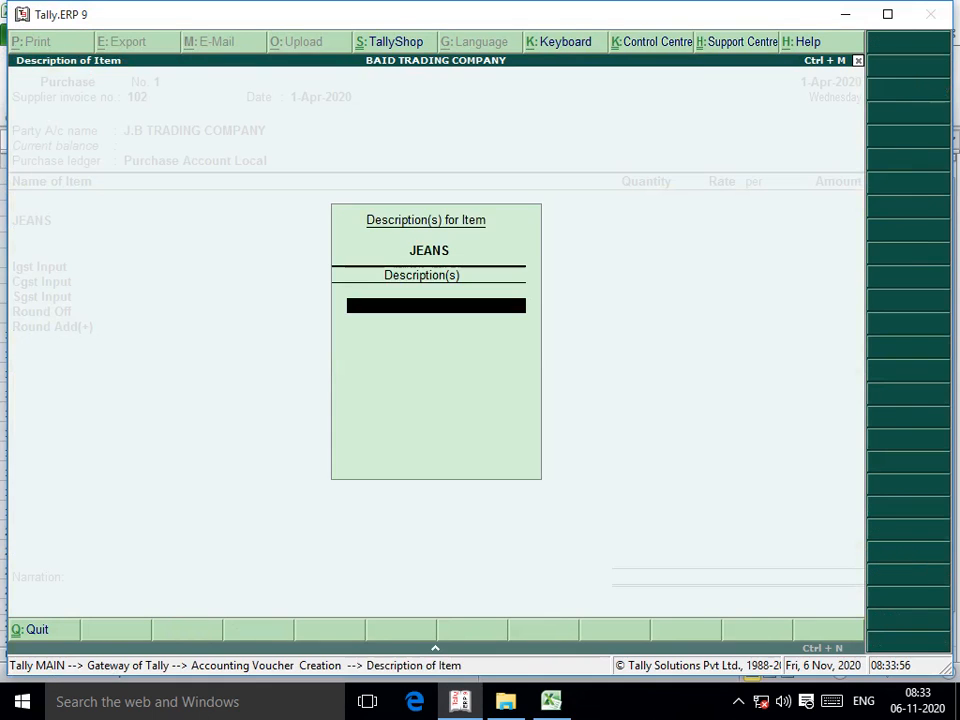
{"action": "key", "text": "Return"}
{"action": "key", "text": "alt+Tab"}
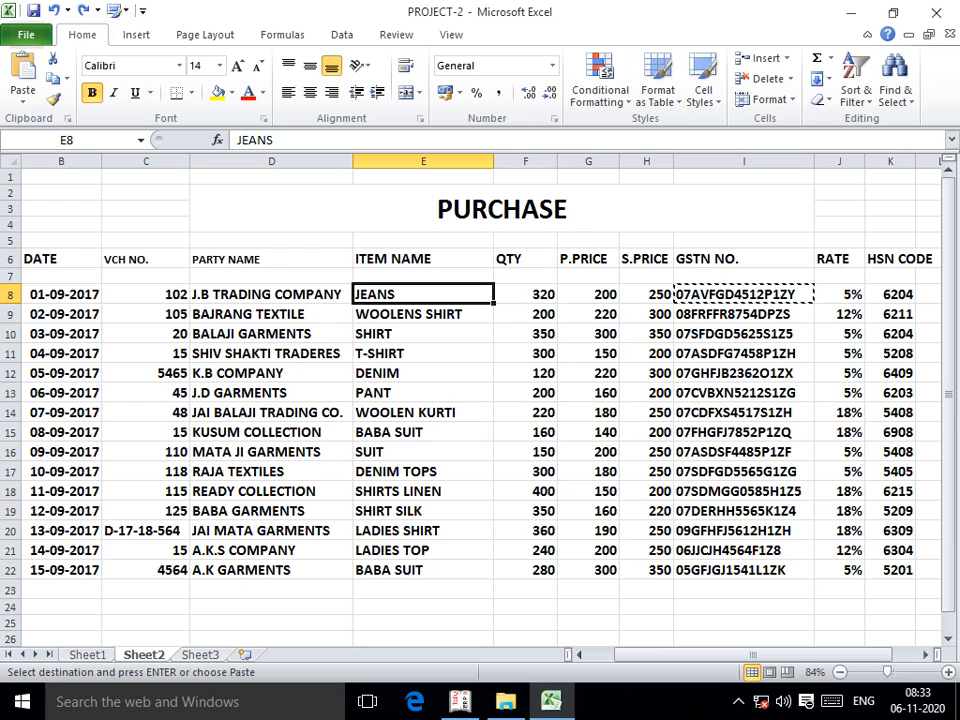
{"action": "key", "text": "alt+Tab"}
{"action": "type", "text": "320"}
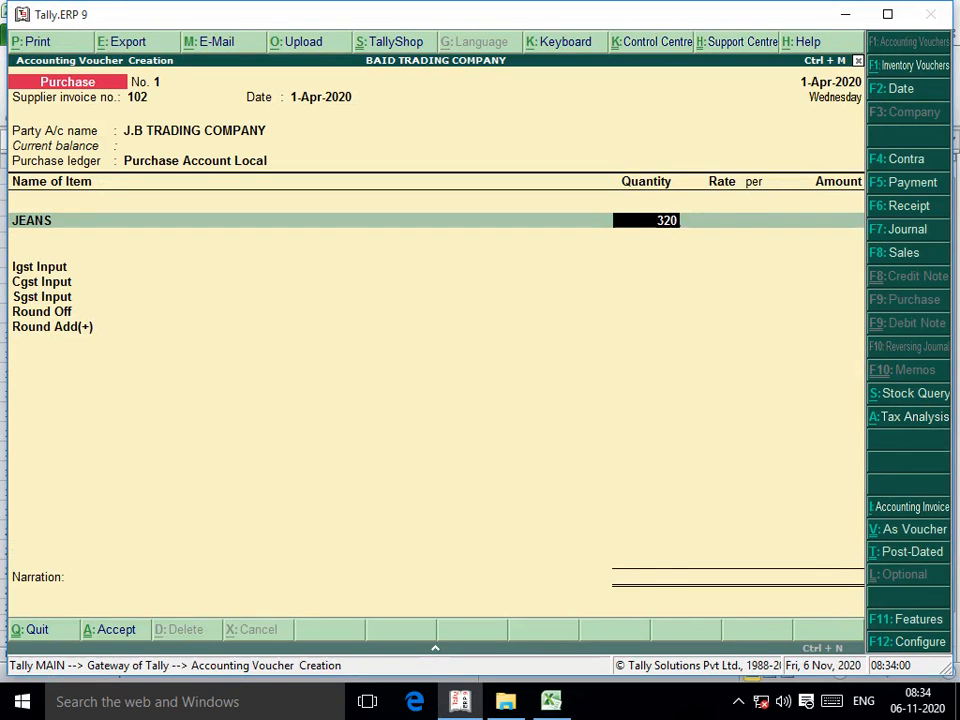
{"action": "key", "text": "Return"}
{"action": "key", "text": "Return"}
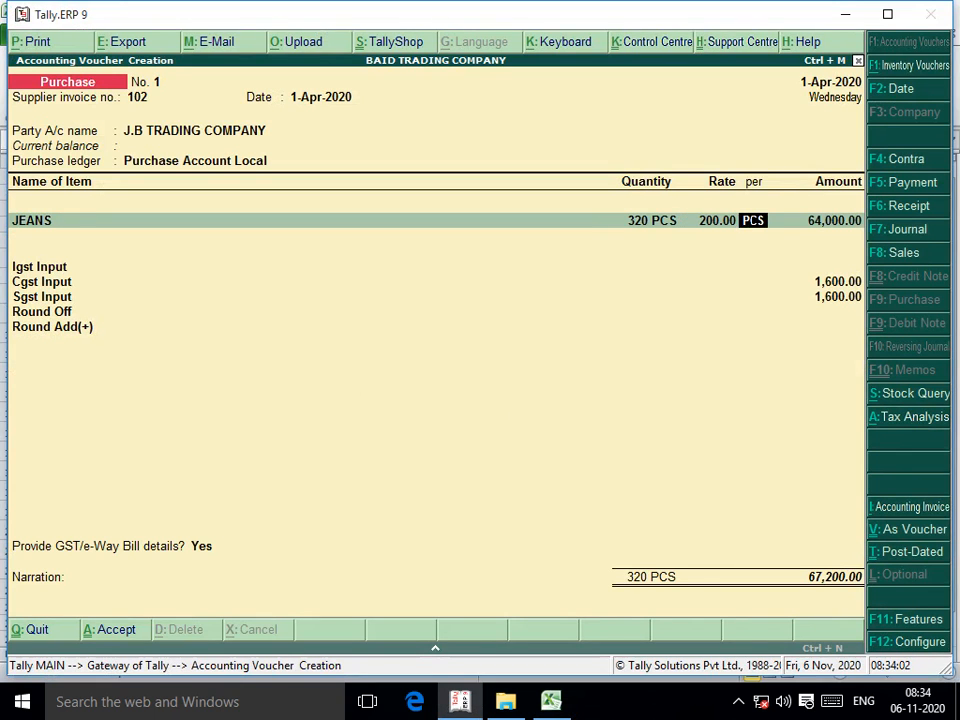
{"action": "key", "text": "Return"}
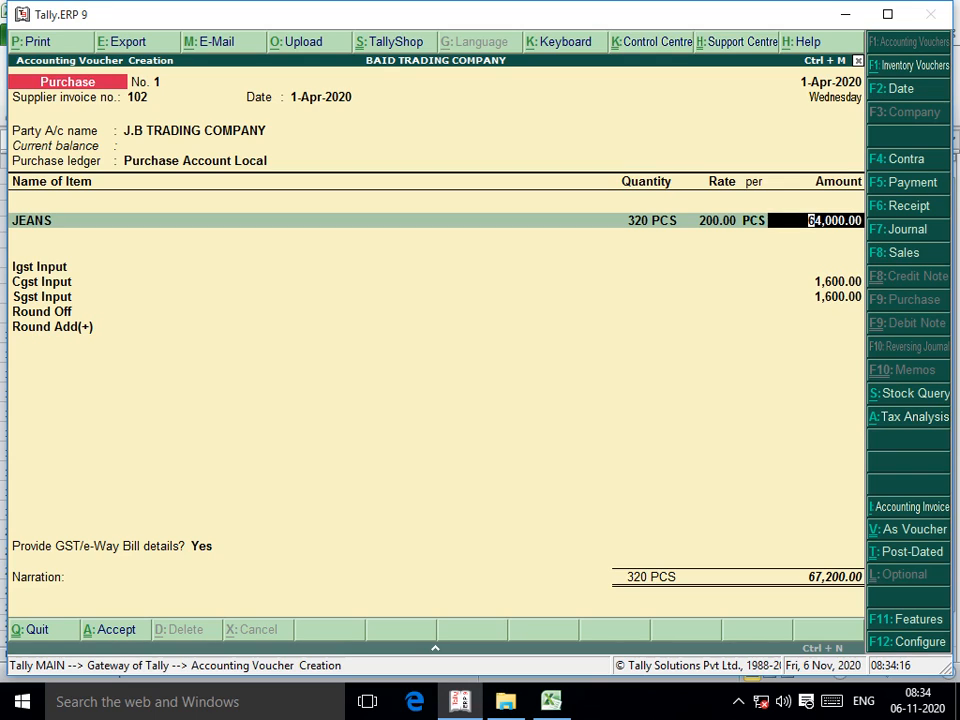
- Change the JEANS rate to 201.30, correcting an interim 201.50 entry
{"action": "key", "text": "BackSpace"}
{"action": "key", "text": "BackSpace"}
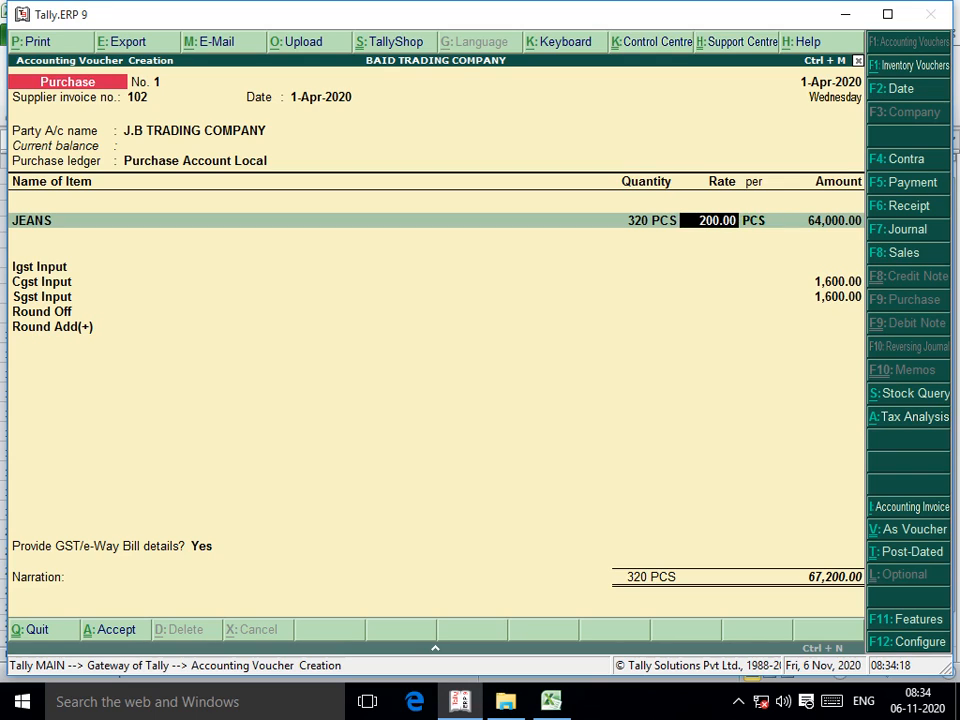
{"action": "type", "text": "201.5"}
{"action": "key", "text": "Return"}
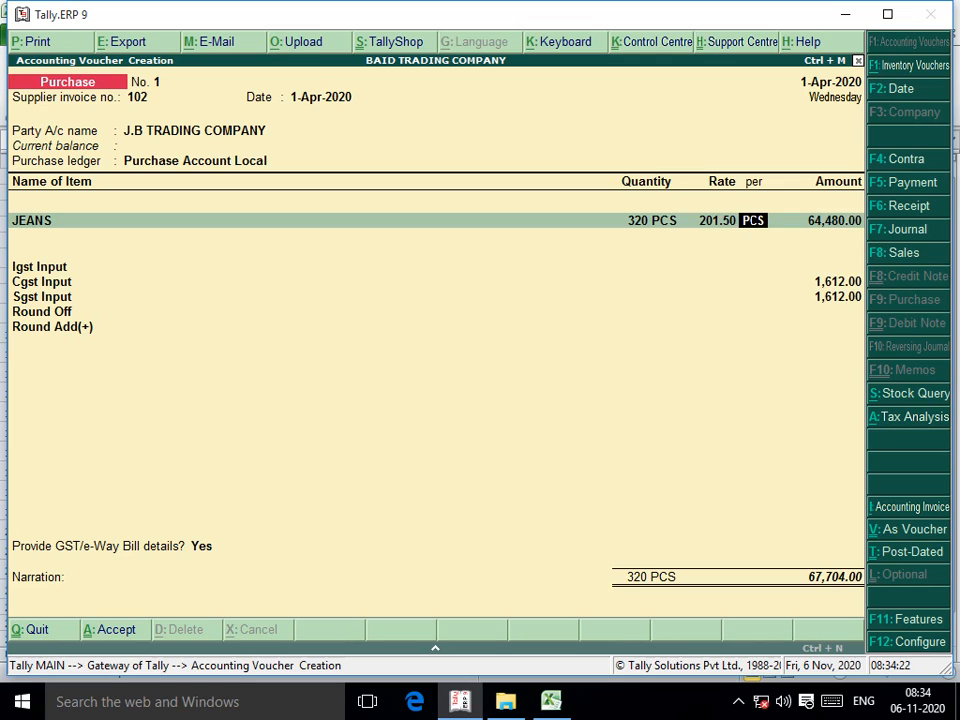
{"action": "key", "text": "BackSpace"}
{"action": "type", "text": "201."}
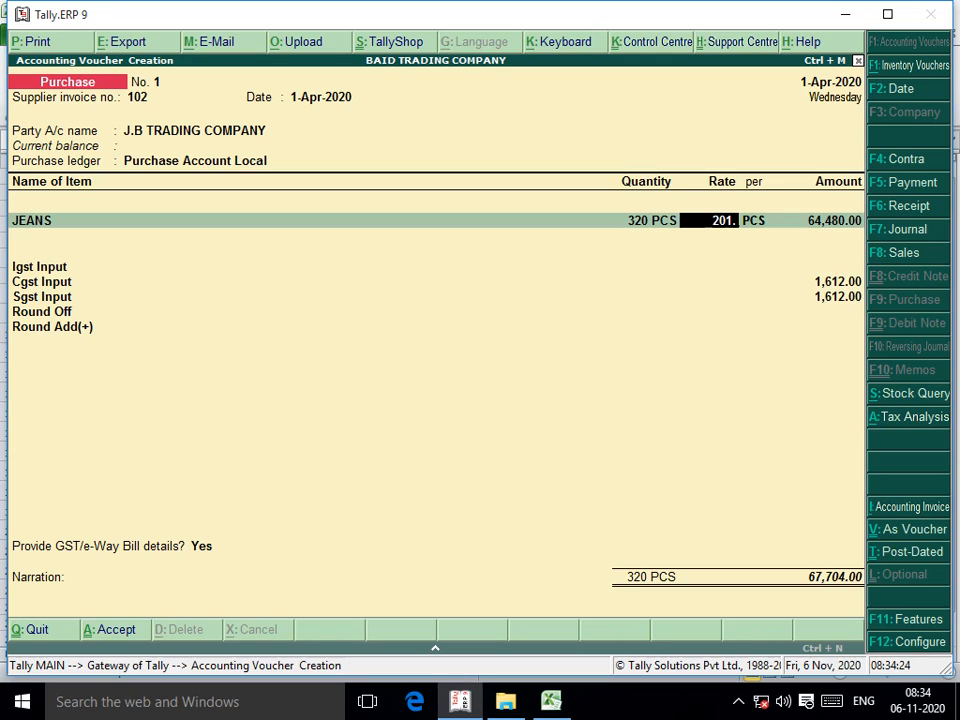
{"action": "type", "text": "30"}
{"action": "key", "text": "Return"}
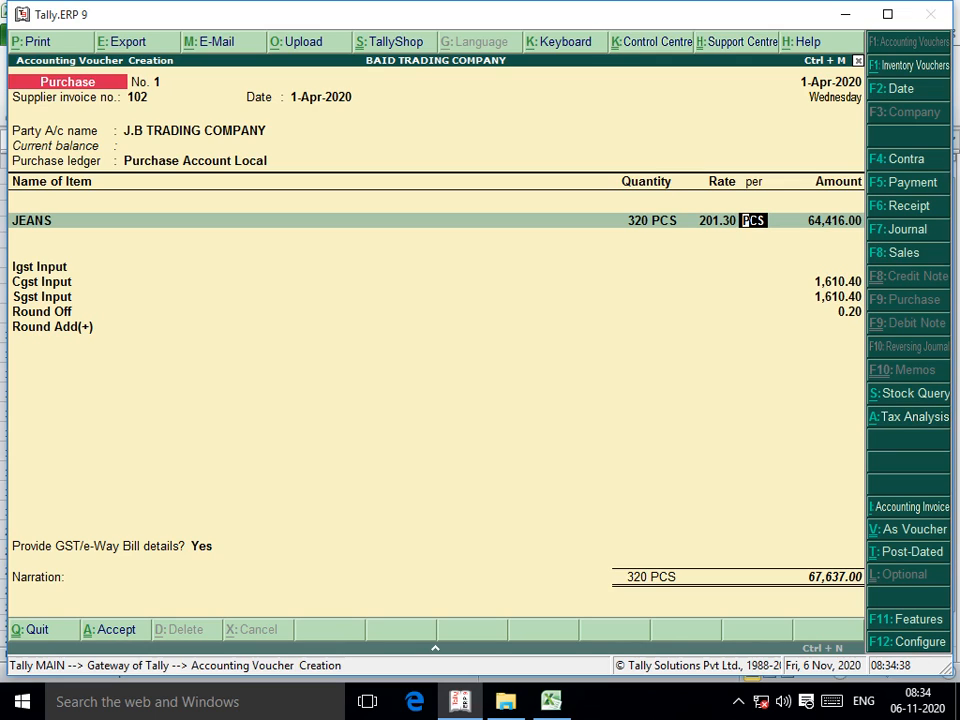
- Pass the GST and round-off lines and answer No to GST/e-Way Bill details
{"action": "key", "text": "Return"}
{"action": "key", "text": "Return"}
{"action": "key", "text": "Return"}
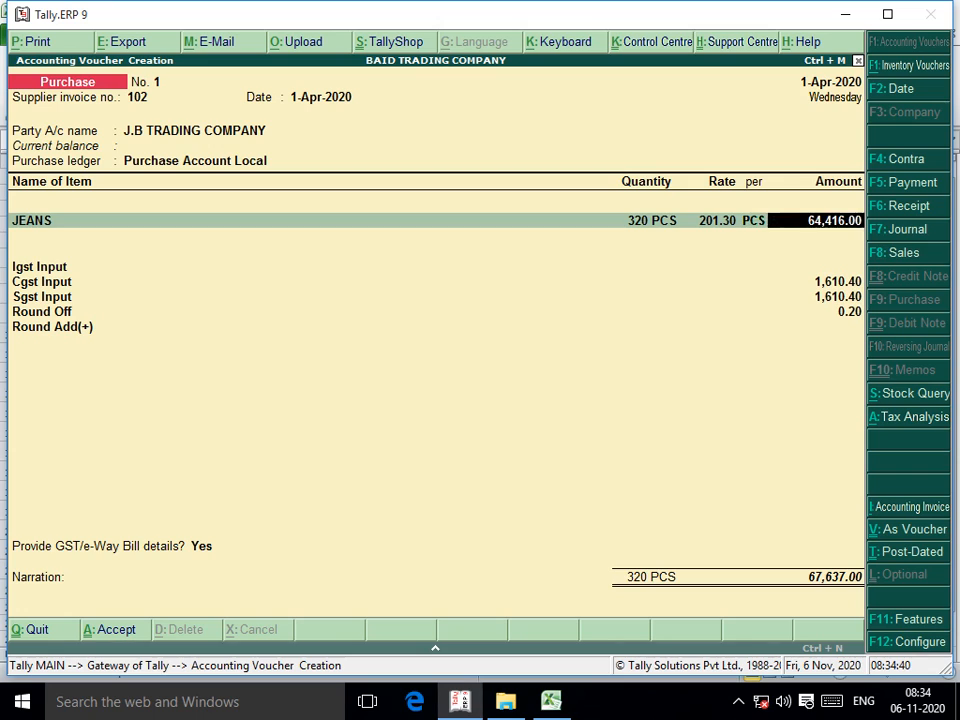
{"action": "key", "text": "Return"}
{"action": "key", "text": "Return"}
{"action": "key", "text": "Return"}
{"action": "key", "text": "Return"}
{"action": "key", "text": "Return"}
{"action": "key", "text": "Return"}
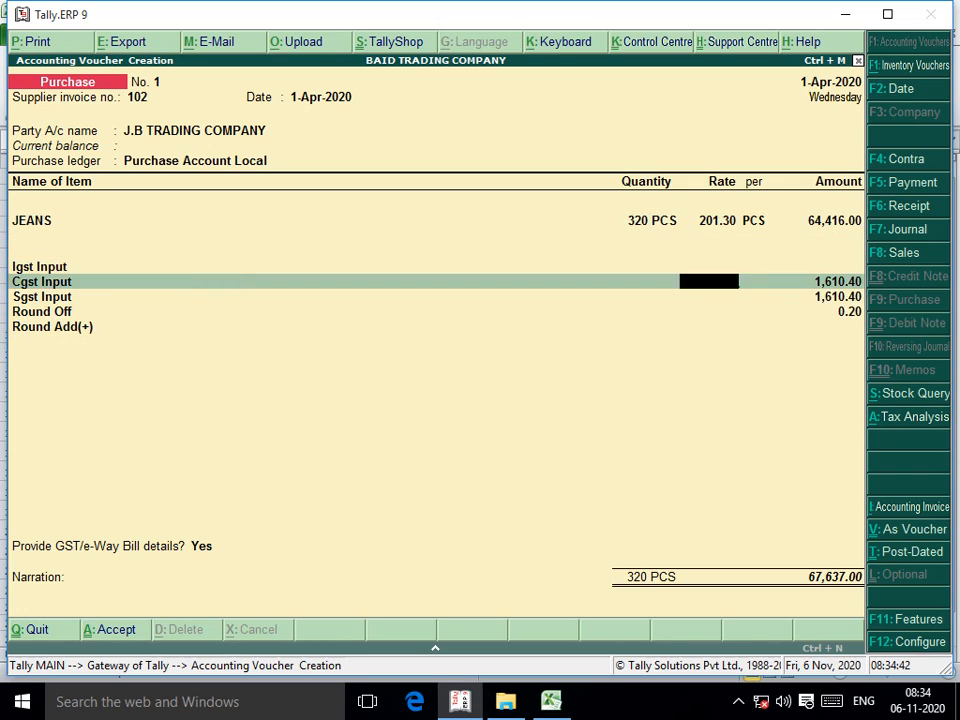
{"action": "key", "text": "Return"}
{"action": "key", "text": "Return"}
{"action": "key", "text": "Return"}
{"action": "key", "text": "Return"}
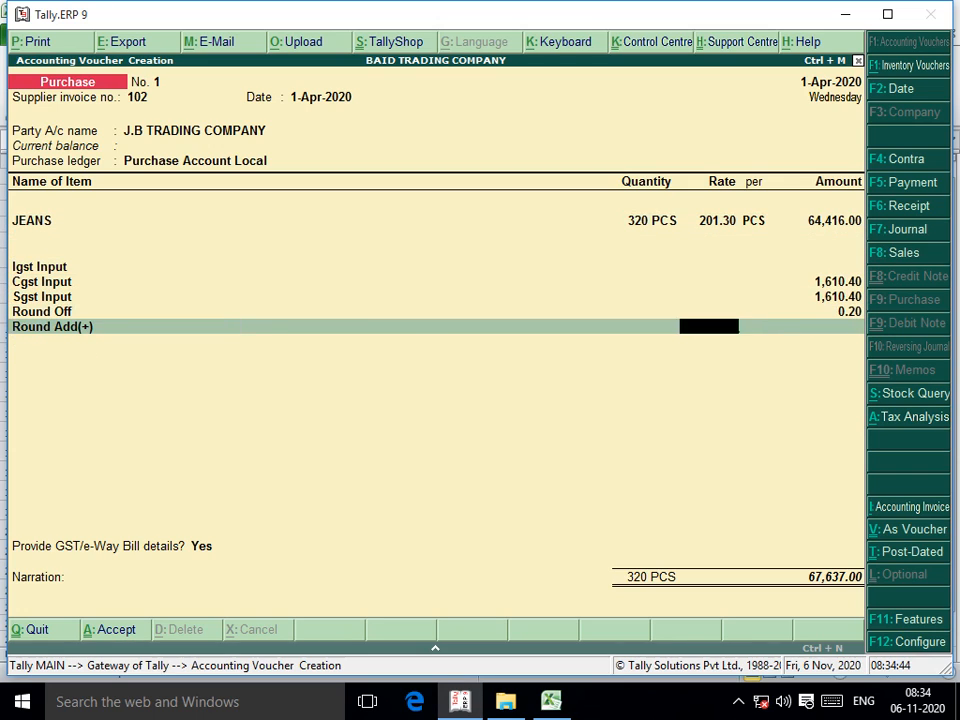
{"action": "key", "text": "Return"}
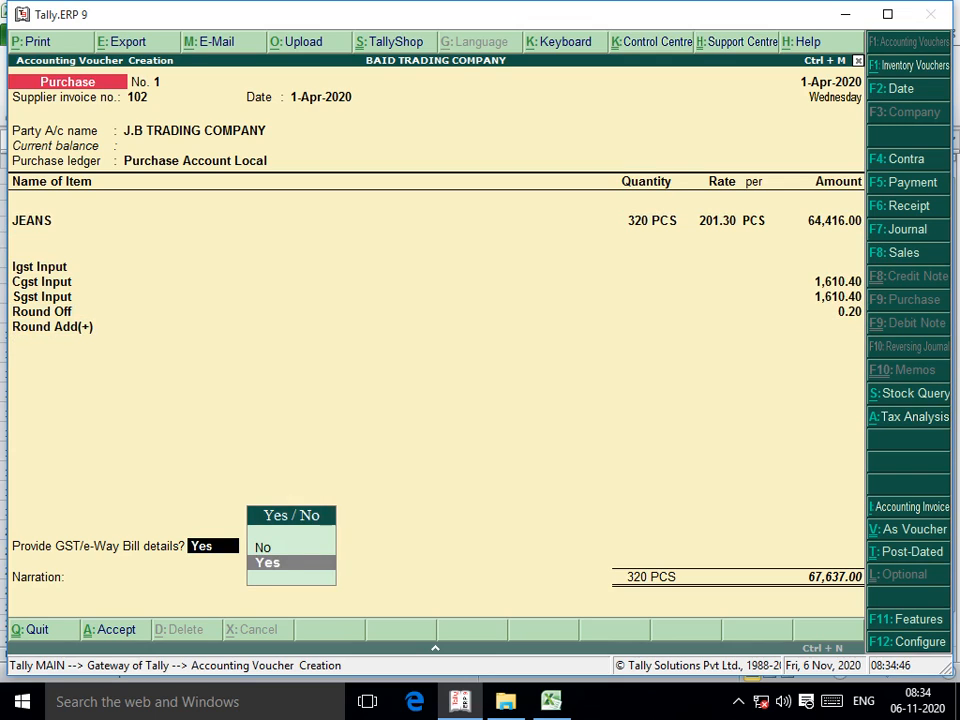
{"action": "key", "text": "n"}
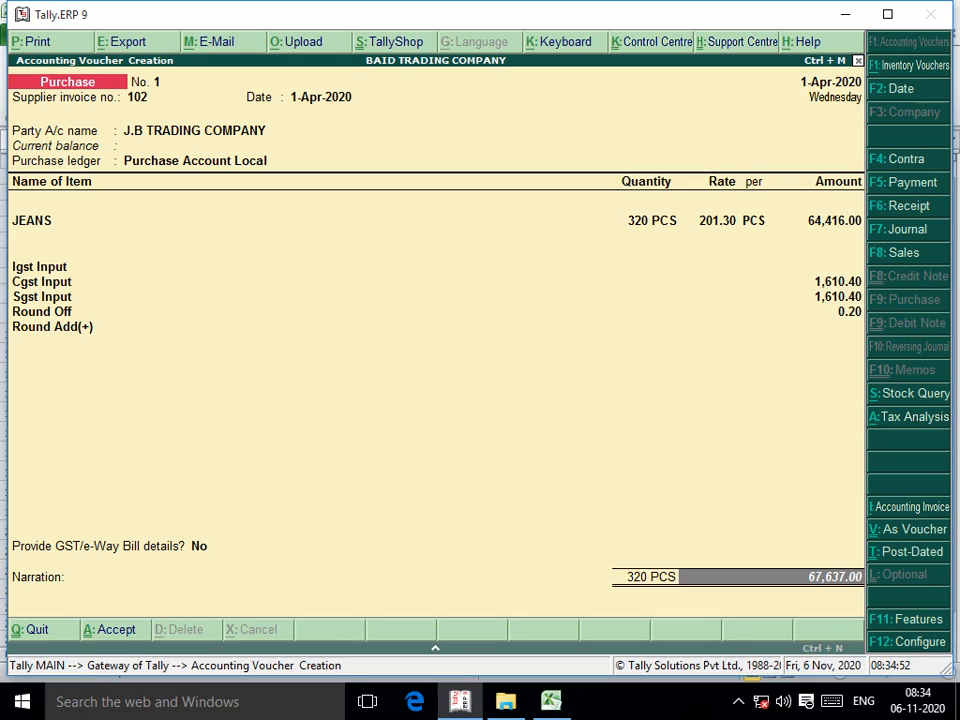
- Set bill-wise details to New Ref 102 for 67,637.00 and save the voucher
{"action": "key", "text": "Return"}
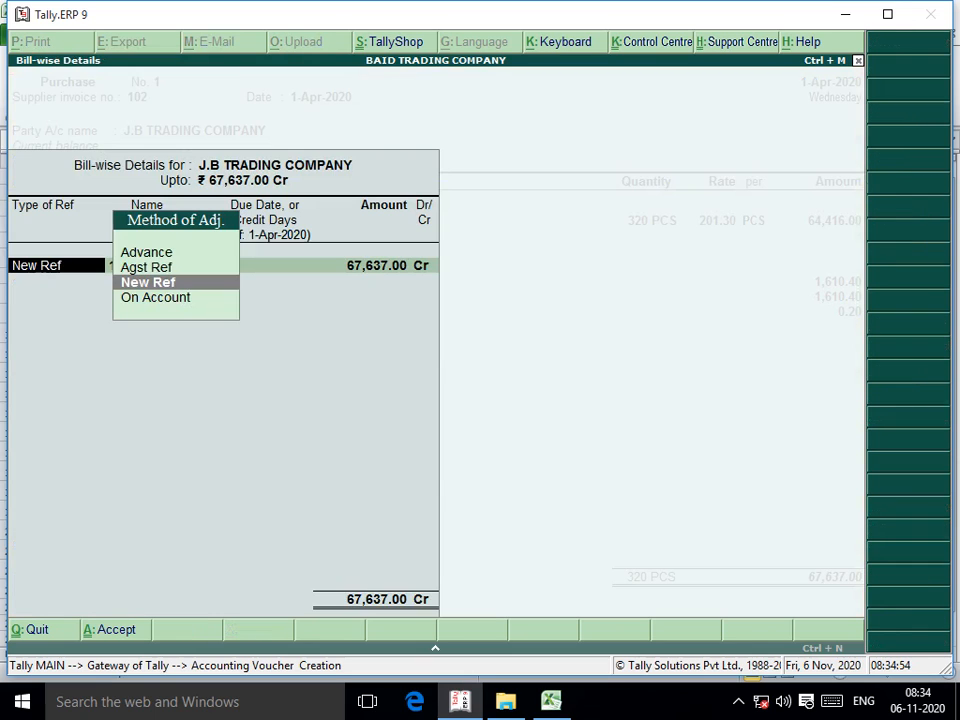
{"action": "key", "text": "Down"}
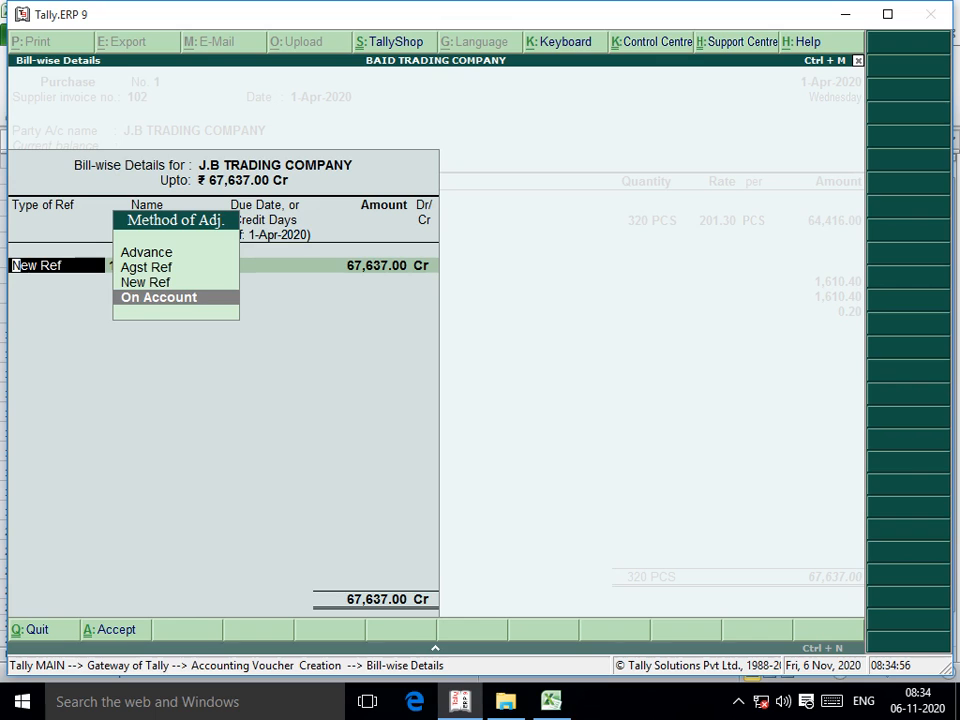
{"action": "key", "text": "Up"}
{"action": "key", "text": "Return"}
{"action": "key", "text": "Return"}
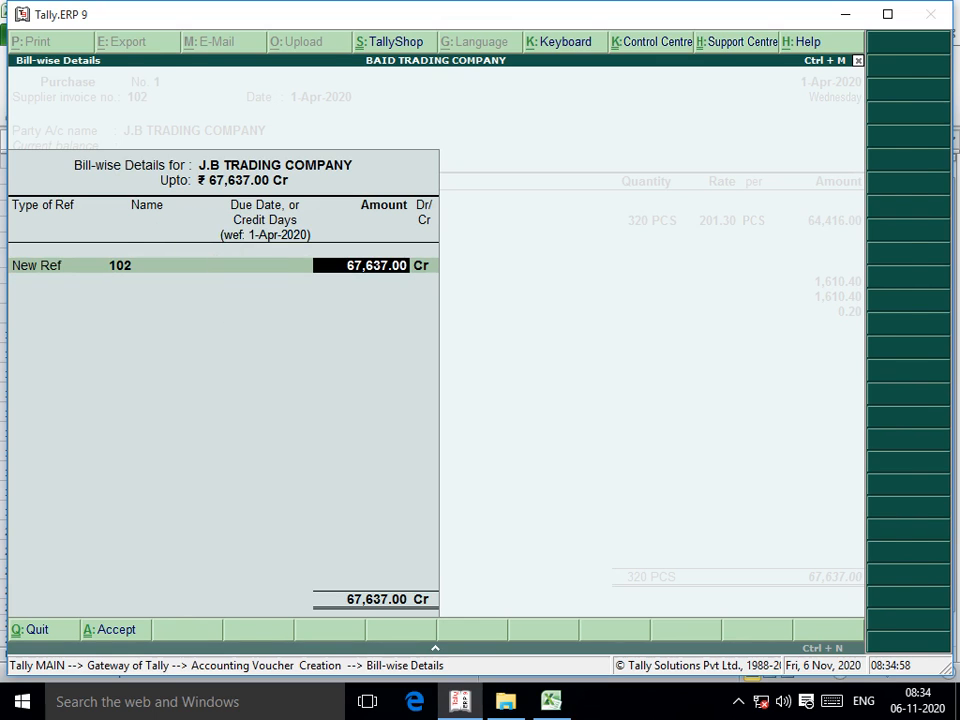
{"action": "key", "text": "Return"}
{"action": "key", "text": "Return"}
{"action": "key", "text": "Return"}
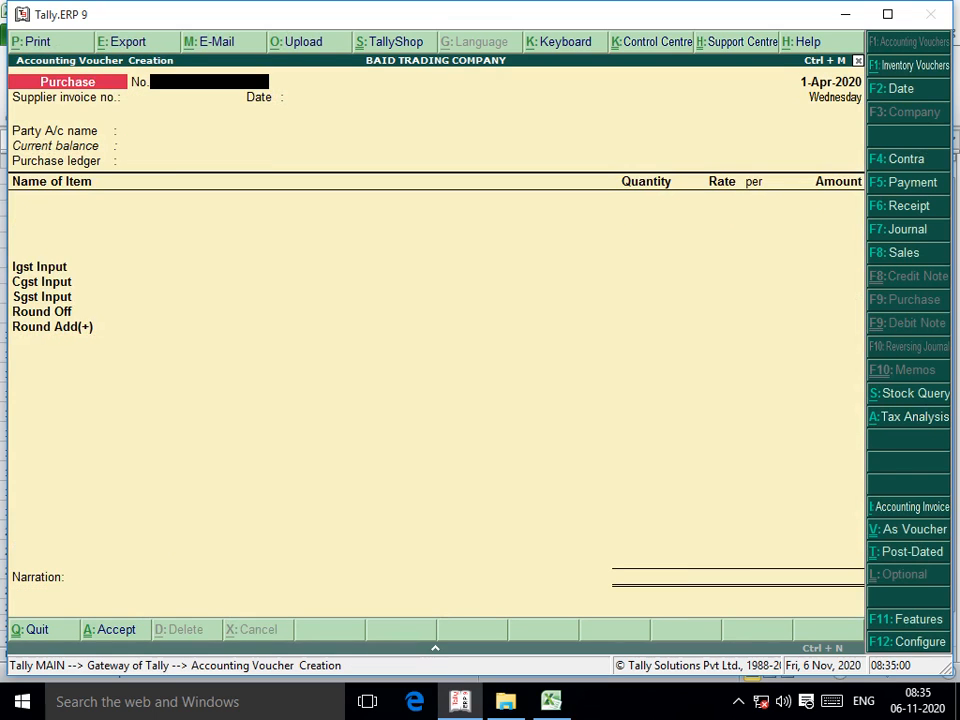
- Check Excel row 9 and enter supplier invoice number 105 on the new voucher
{"action": "key", "text": "alt+Tab"}
{"action": "key", "text": "Down"}
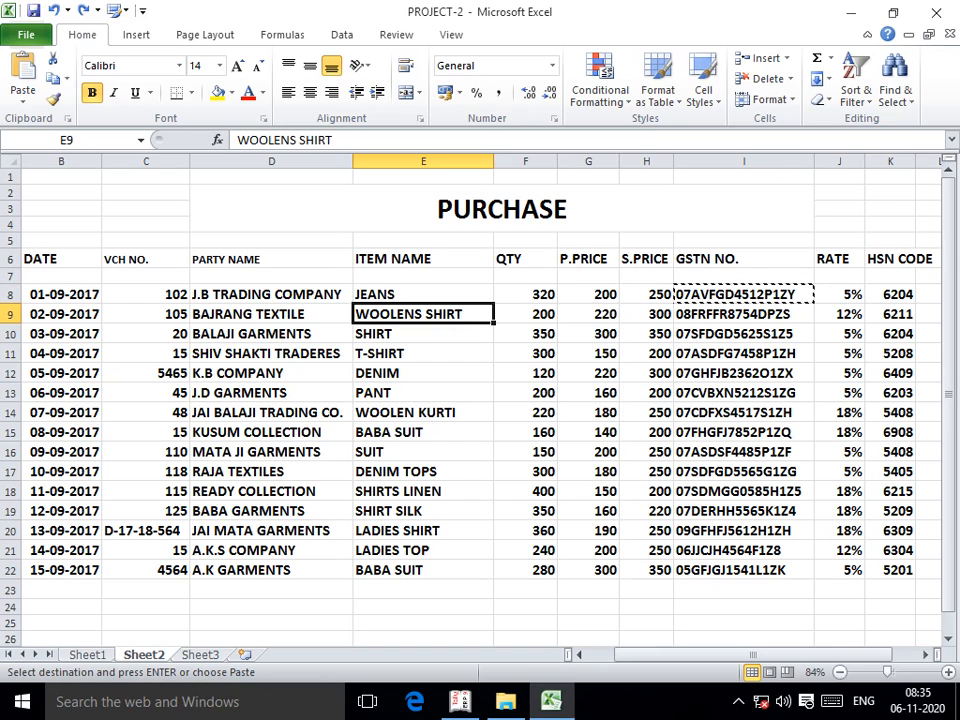
{"action": "key", "text": "Left"}
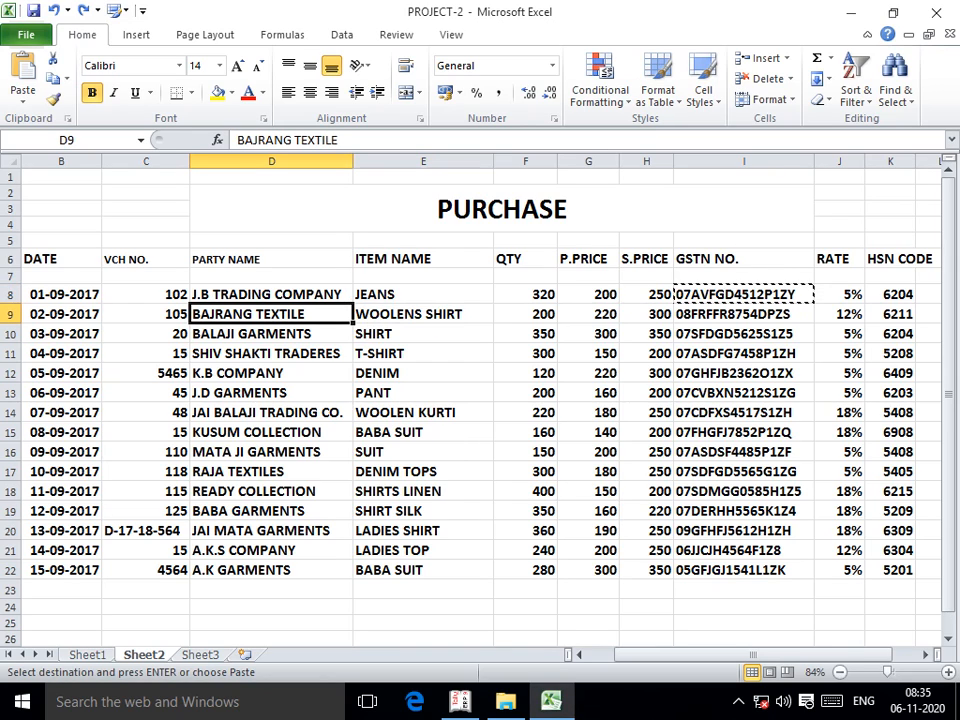
{"action": "key", "text": "Left"}
{"action": "key", "text": "Right"}
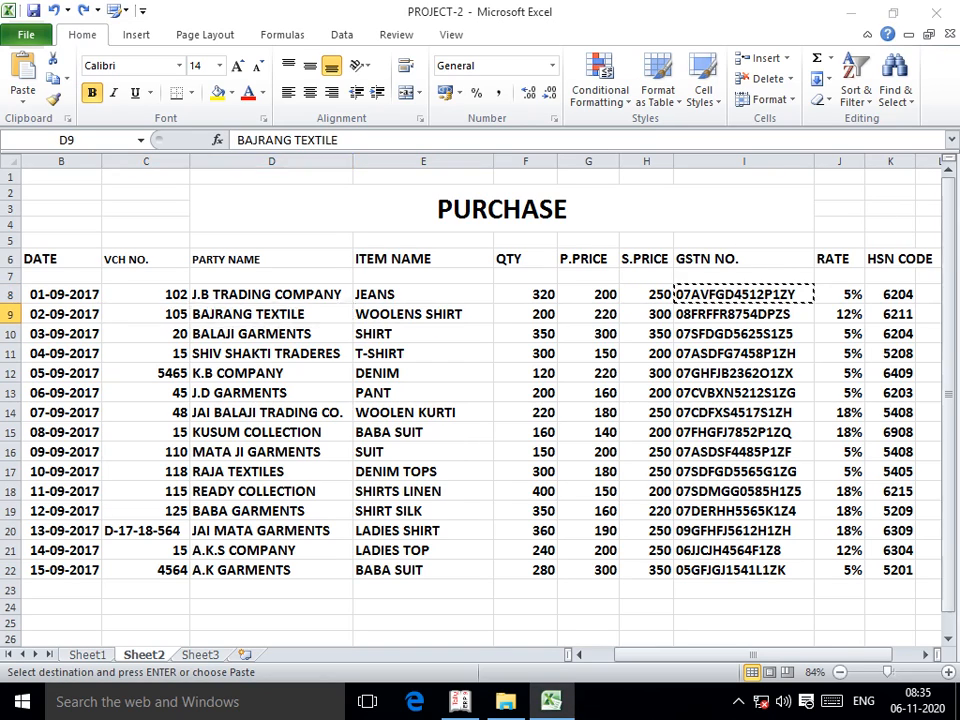
{"action": "key", "text": "alt+Tab"}
{"action": "key", "text": "F2"}
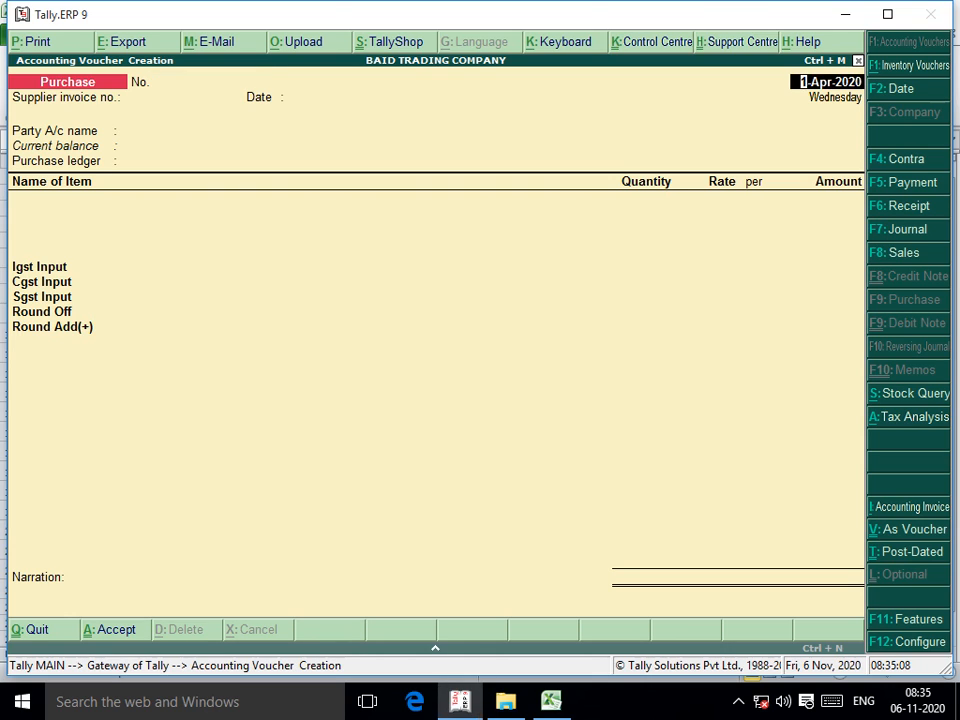
{"action": "key", "text": "Return"}
{"action": "key", "text": "Return"}
{"action": "type", "text": "105"}
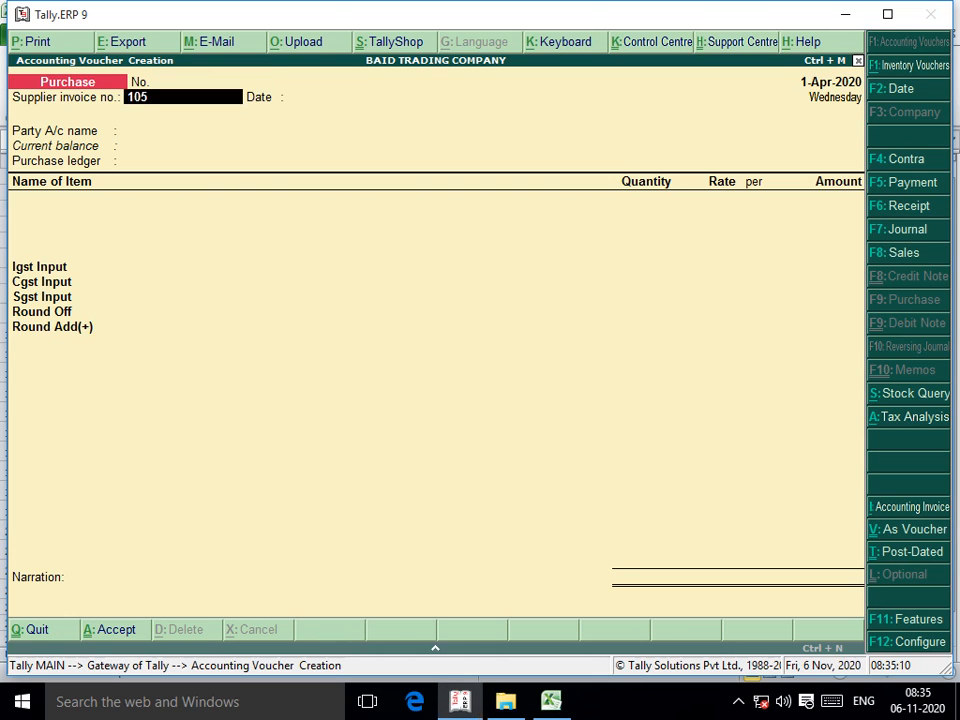
{"action": "key", "text": "Return"}
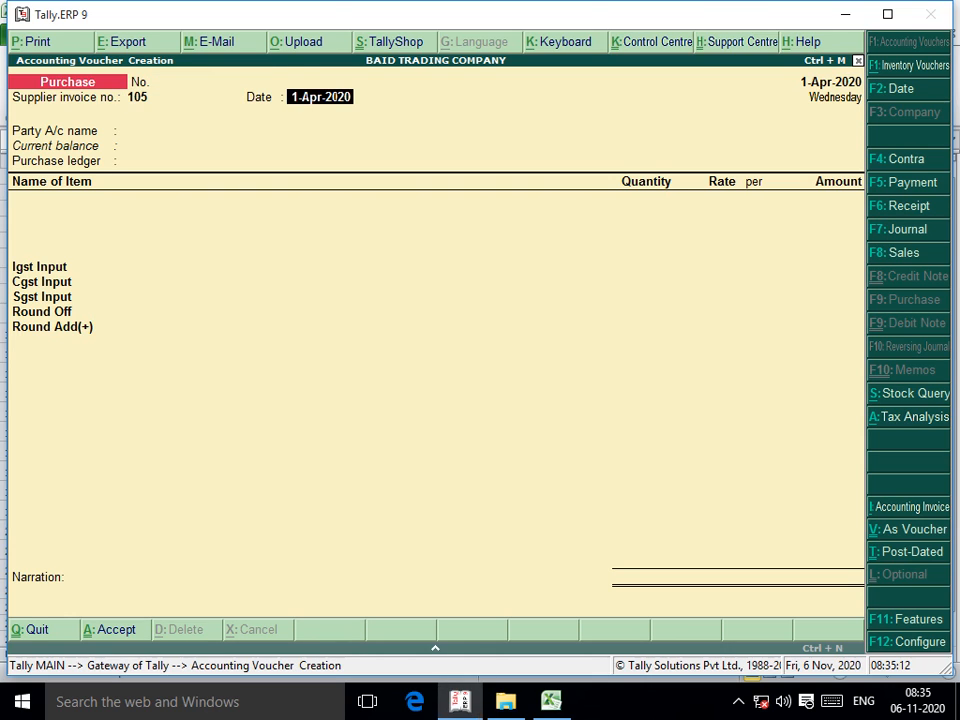
{"action": "key", "text": "Return"}
- Copy BAJRANG TEXTILE from Excel and start creating it as a new party ledger
{"action": "key", "text": "alt+Tab"}
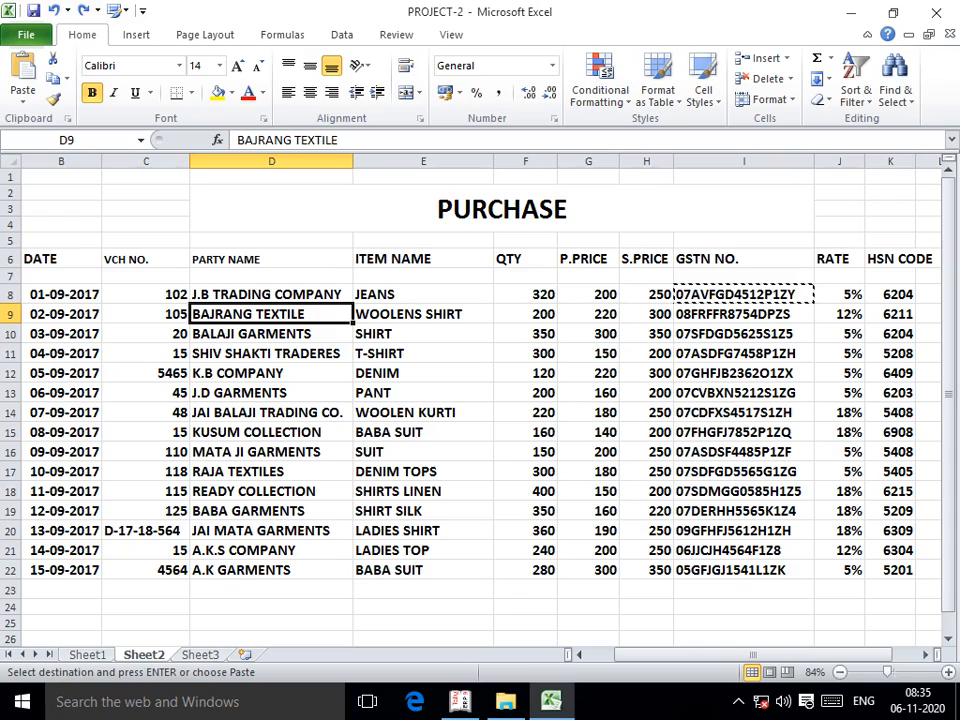
{"action": "key", "text": "alt+Tab"}
{"action": "key", "text": "alt+Tab"}
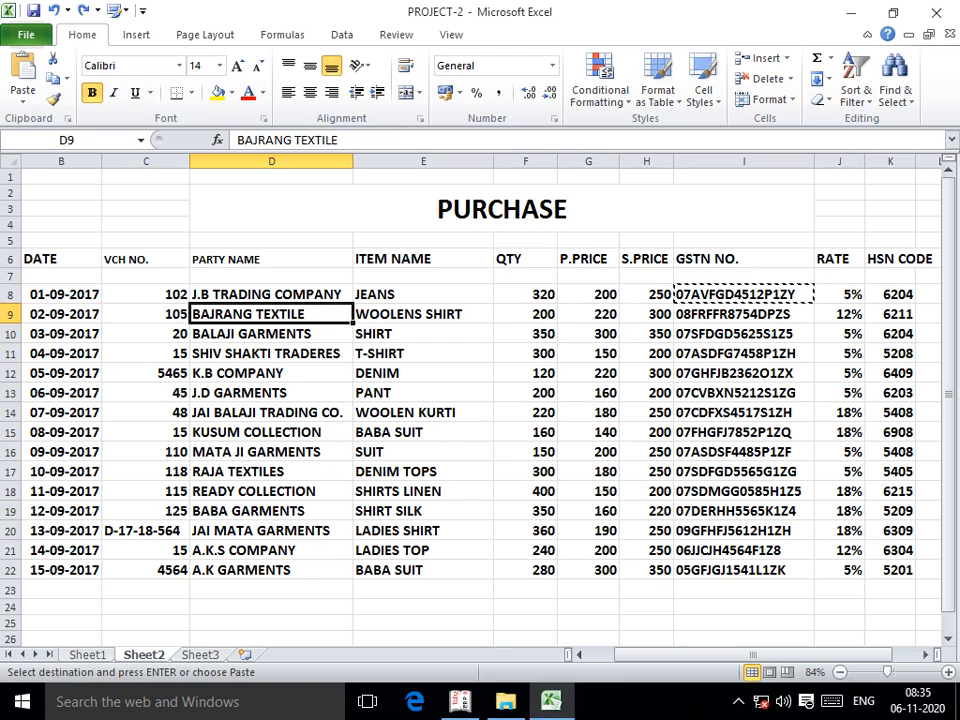
{"action": "key", "text": "alt+Tab"}
{"action": "key", "text": "alt+Tab"}
{"action": "key", "text": "Left"}
{"action": "key", "text": "Left"}
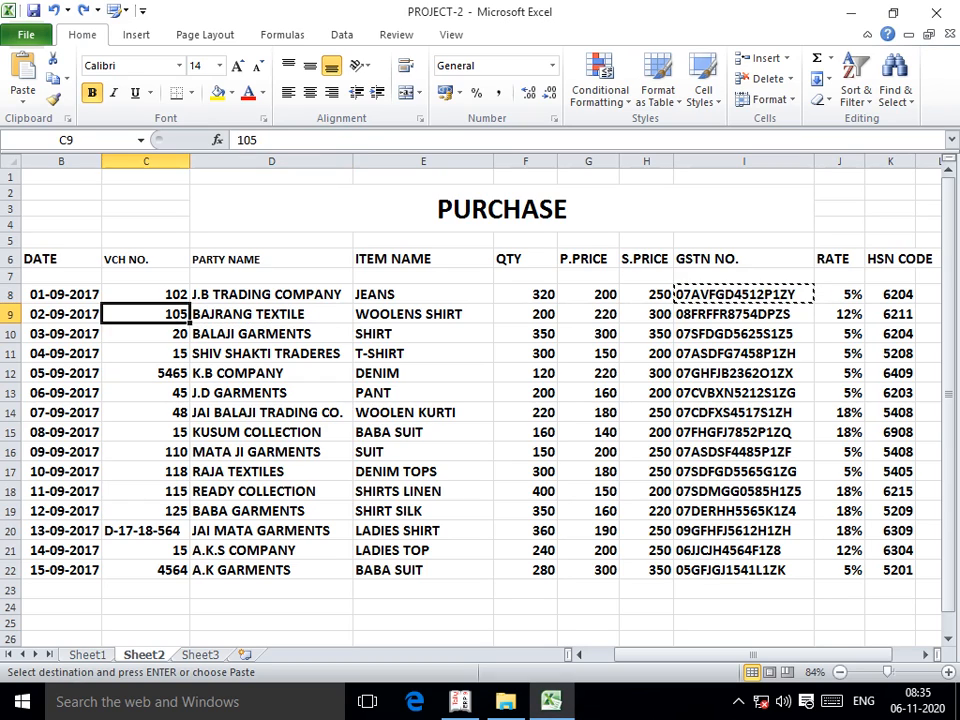
{"action": "key", "text": "Right"}
{"action": "key", "text": "Right"}
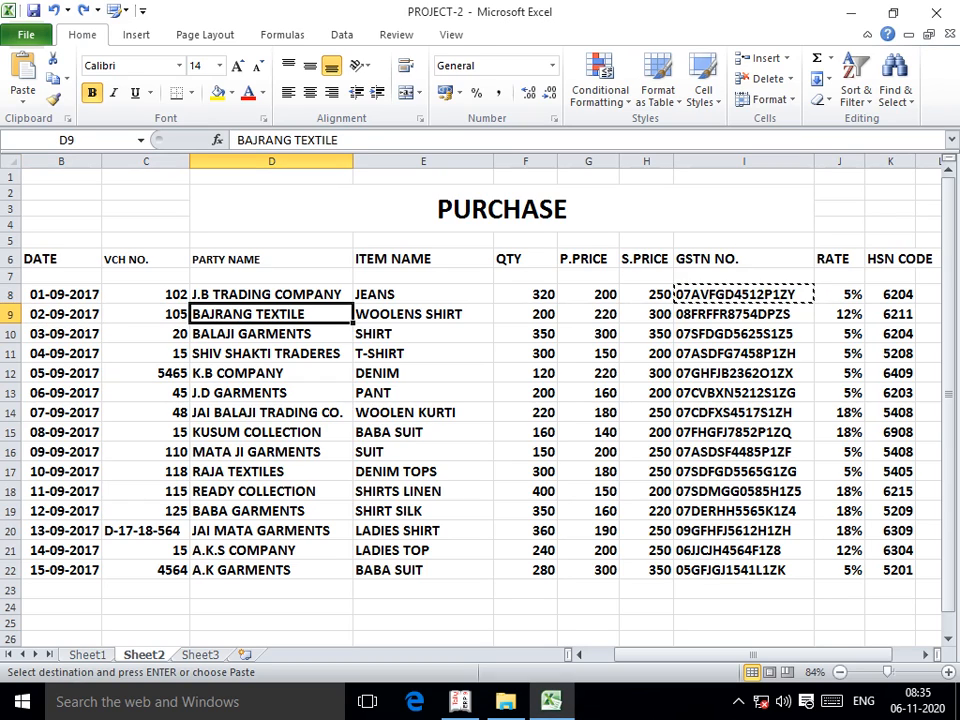
{"action": "key", "text": "ctrl+c"}
{"action": "key", "text": "alt+Tab"}
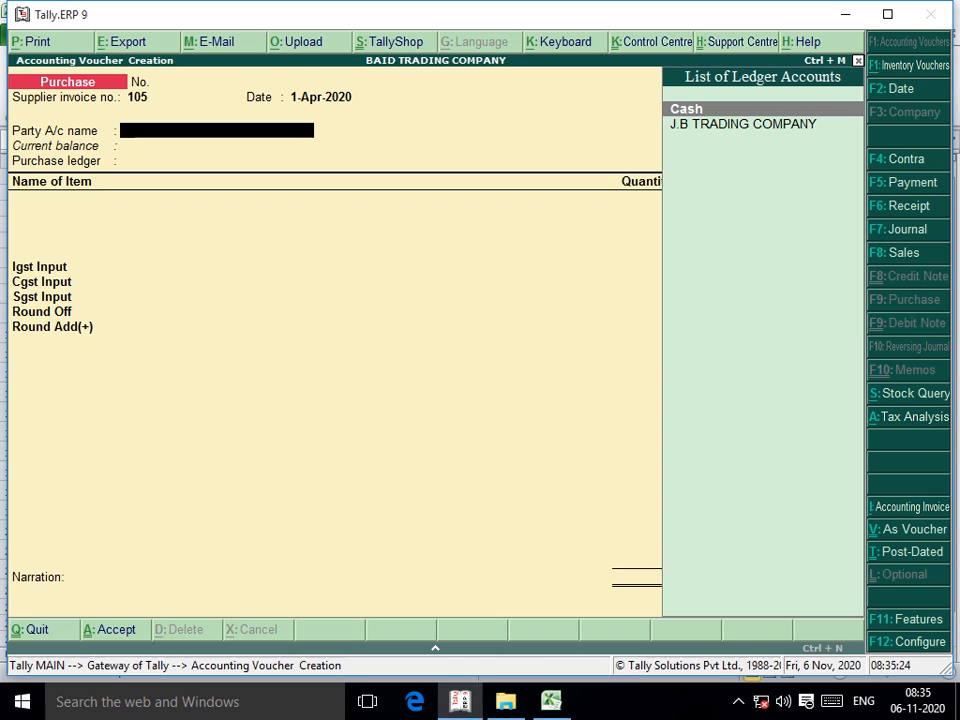
{"action": "key", "text": "alt+c"}
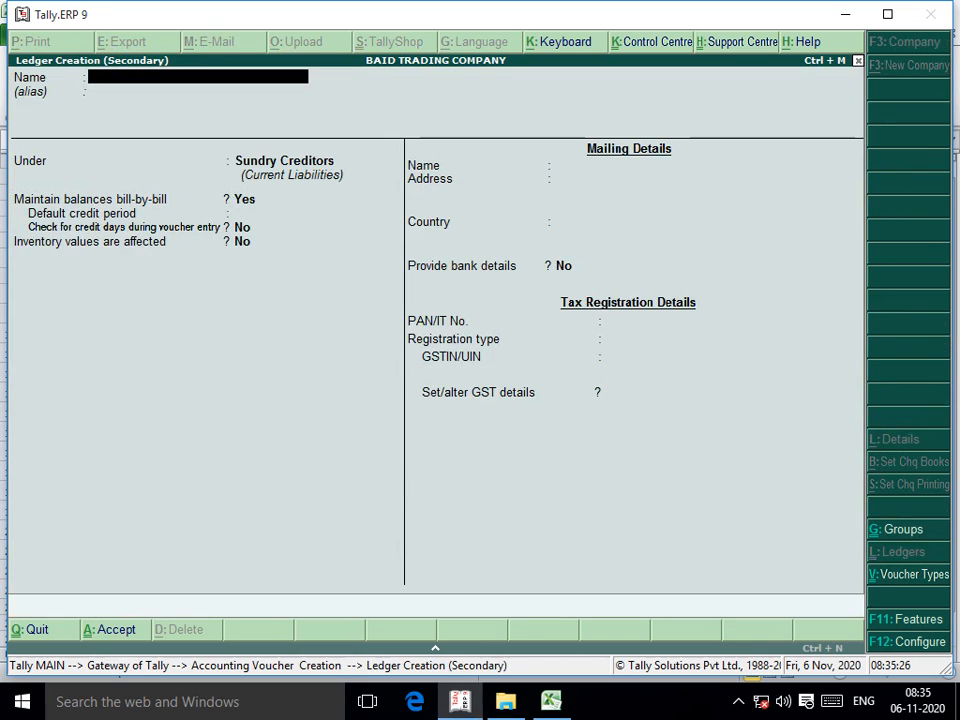
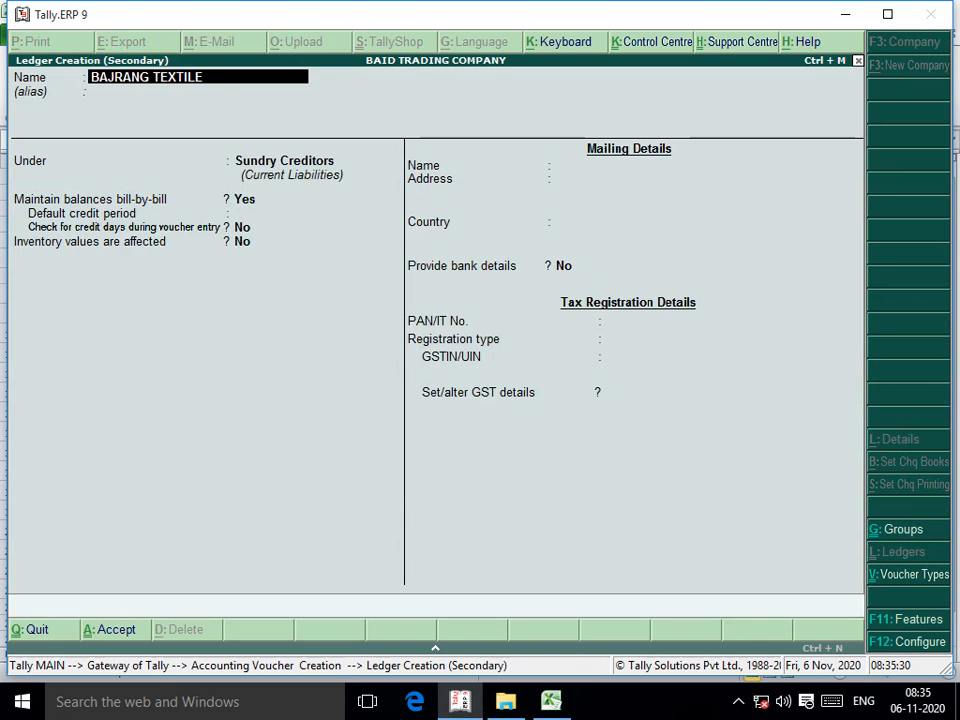
- Accept the ledger name and copy BAJRANG TEXTILE's GSTIN from Excel cell I9
{"action": "key", "text": "Return"}
{"action": "key", "text": "Return"}
{"action": "key", "text": "Return"}
{"action": "key", "text": "Return"}
{"action": "key", "text": "Return"}
{"action": "key", "text": "Return"}
{"action": "key", "text": "Return"}
{"action": "key", "text": "Return"}
{"action": "key", "text": "Return"}
{"action": "key", "text": "Return"}
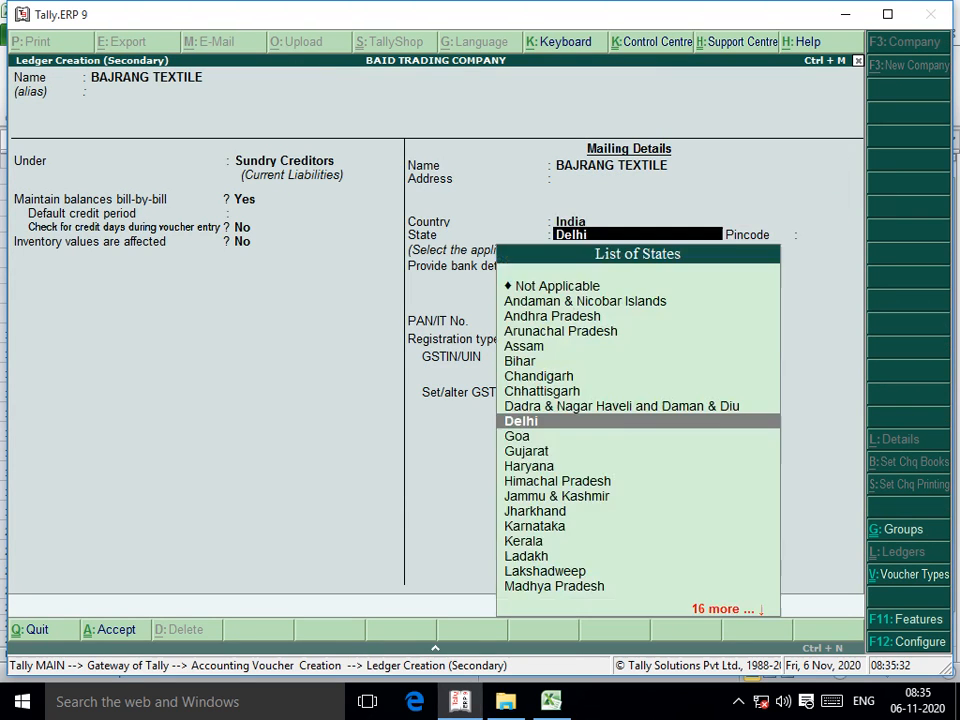
{"action": "key", "text": "Return"}
{"action": "key", "text": "alt+Tab"}
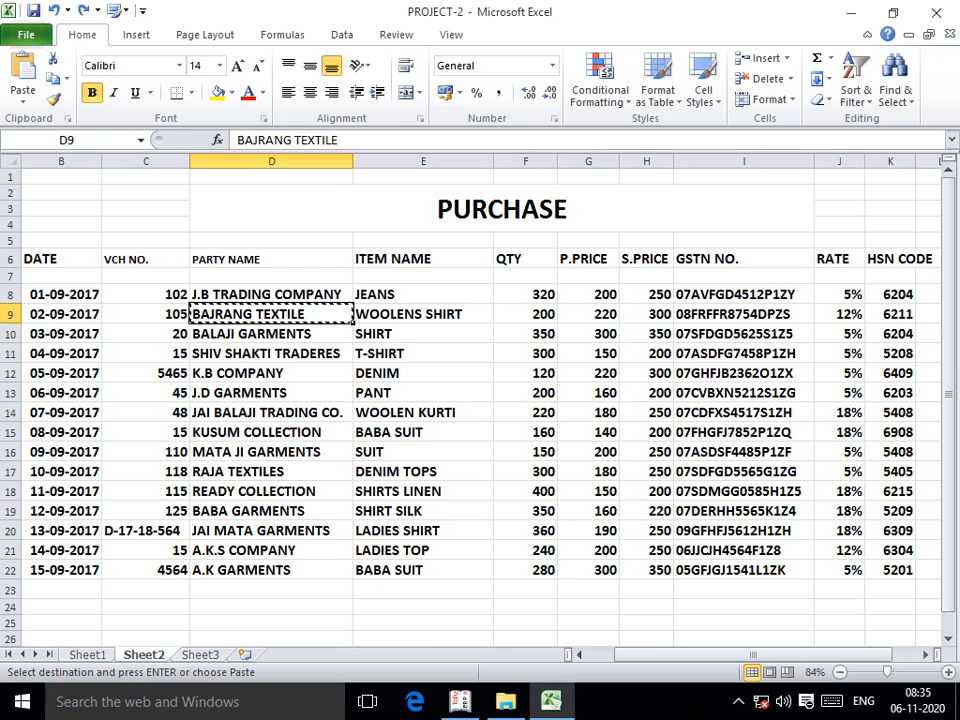
{"action": "left_click", "coordinate": [525, 314]}
{"action": "key", "text": "Right"}
{"action": "key", "text": "Right"}
{"action": "key", "text": "Right"}
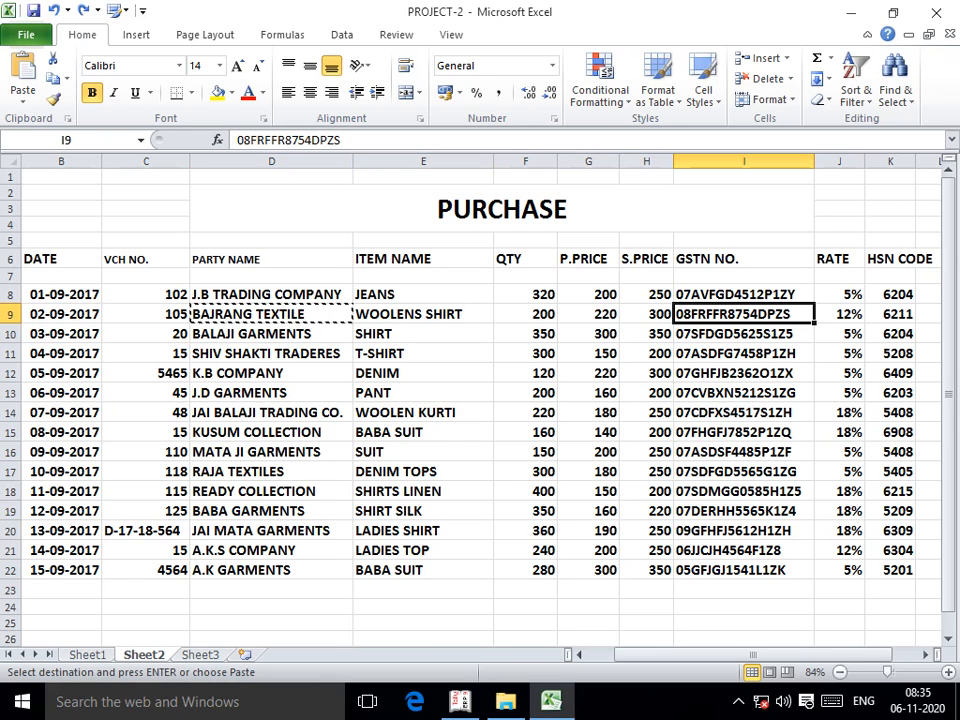
{"action": "key", "text": "ctrl+c"}
{"action": "key", "text": "alt+Tab"}
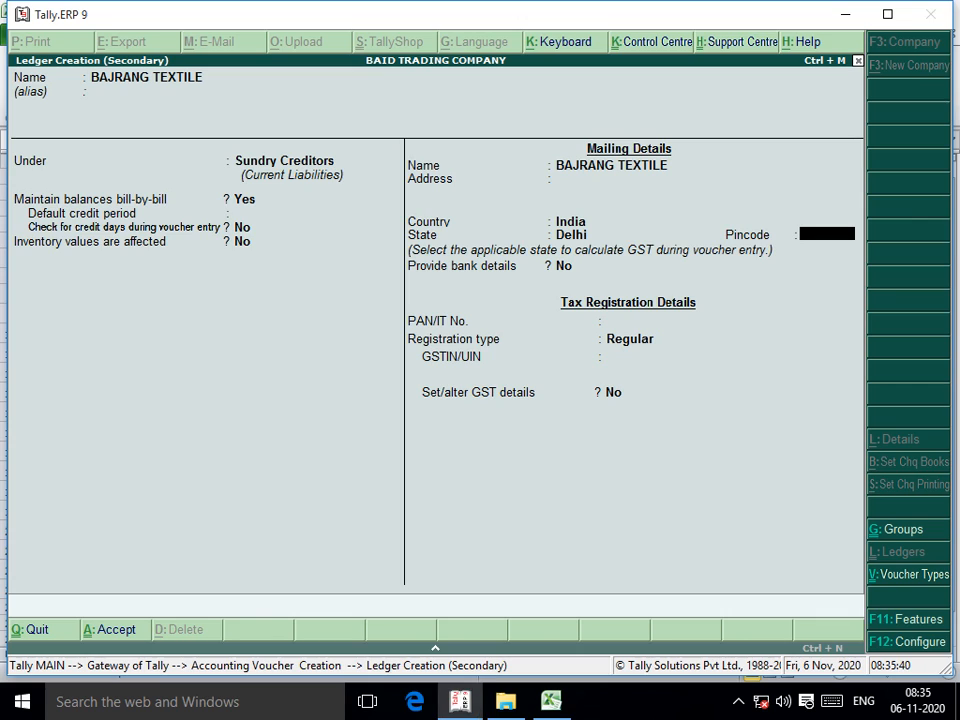
- Set registration type Regular, paste the GSTIN, set state to Rajasthan and save the ledger
{"action": "key", "text": "Return"}
{"action": "key", "text": "Return"}
{"action": "key", "text": "Return"}
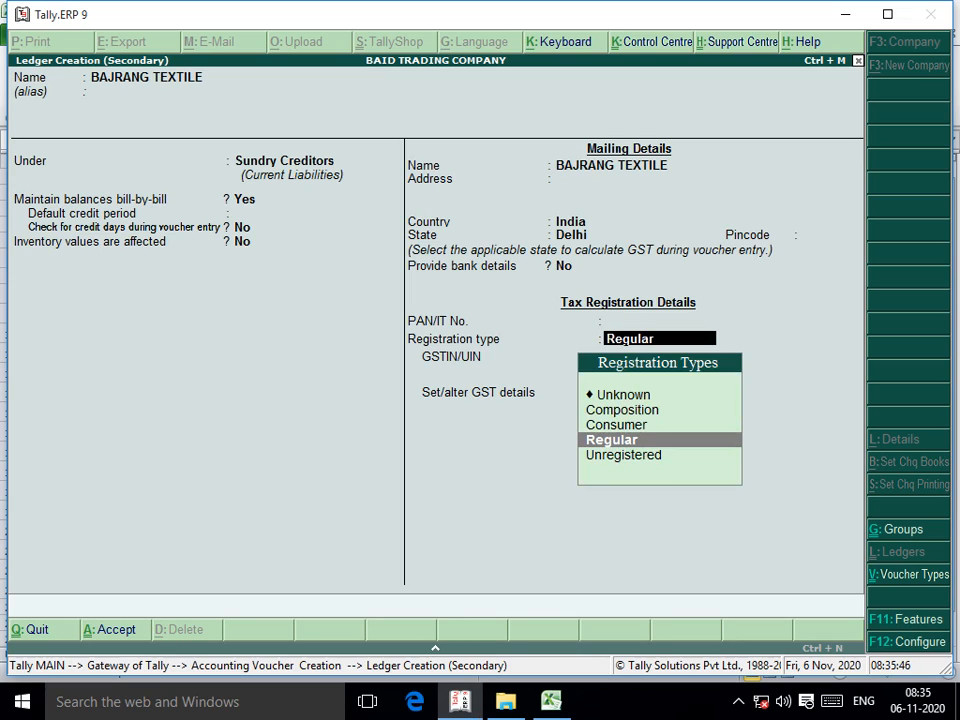
{"action": "key", "text": "Return"}
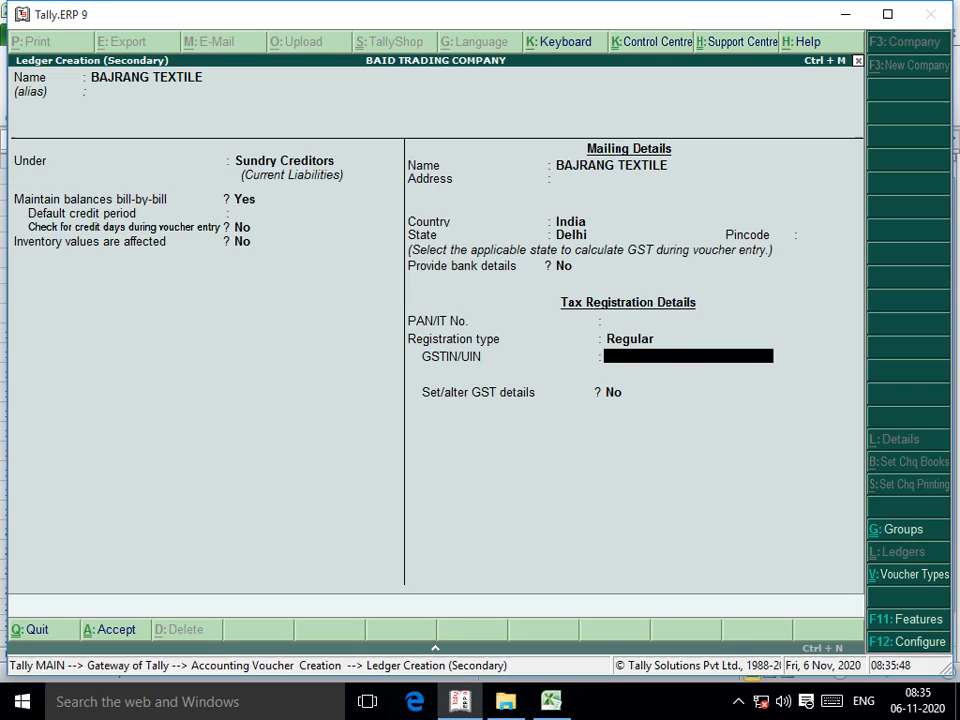
{"action": "key", "text": "ctrl+alt+v"}
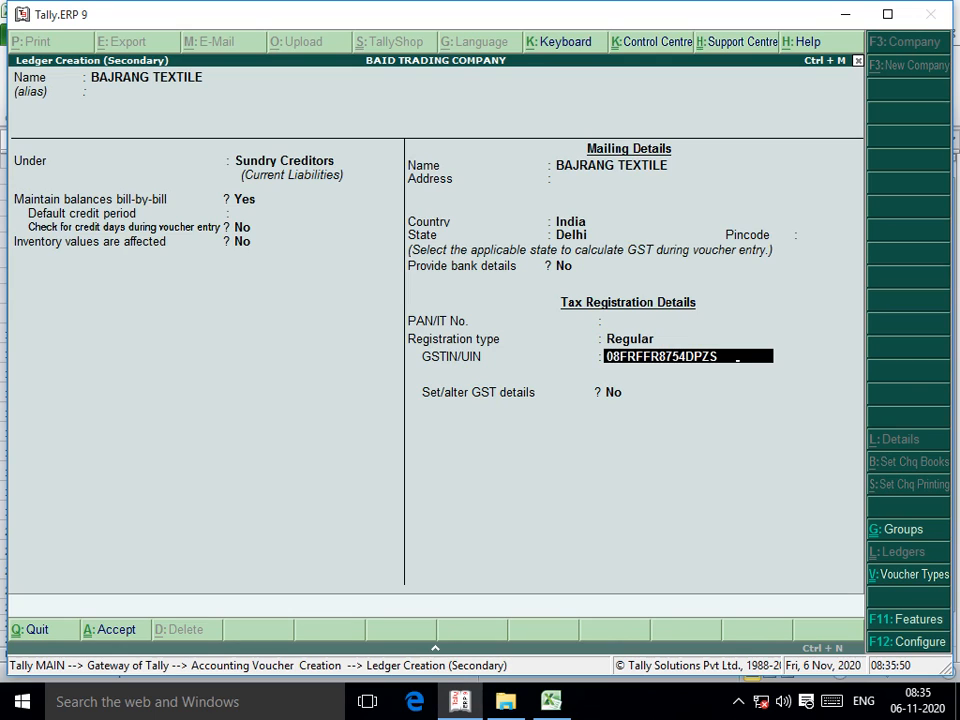
{"action": "key", "text": "Return"}
{"action": "key", "text": "Return"}
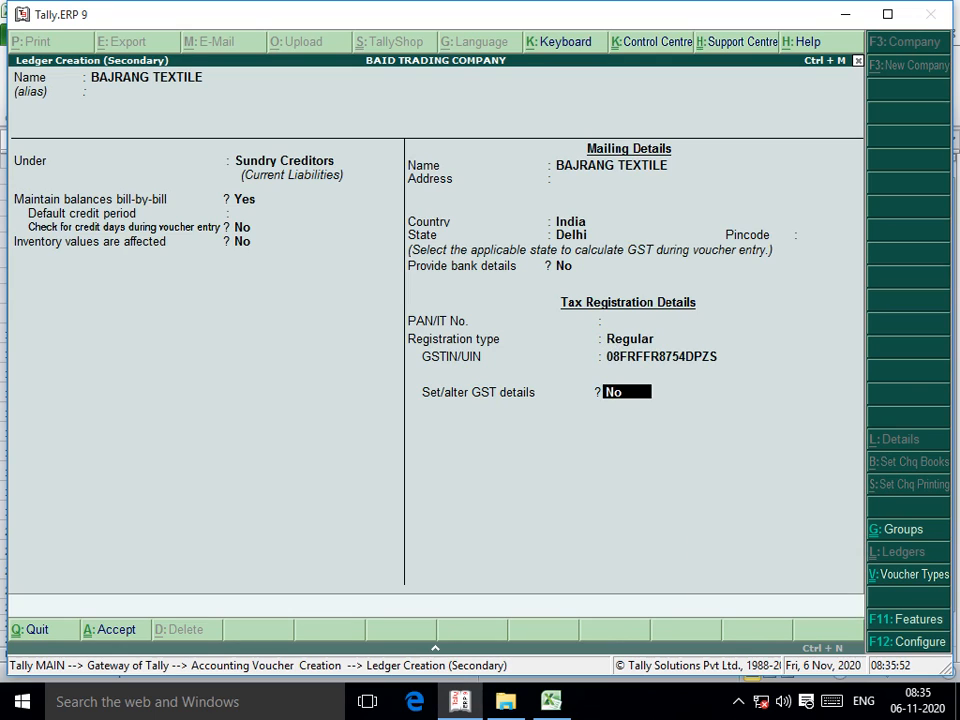
{"action": "key", "text": "BackSpace"}
{"action": "key", "text": "BackSpace"}
{"action": "key", "text": "BackSpace"}
{"action": "key", "text": "BackSpace"}
{"action": "key", "text": "BackSpace"}
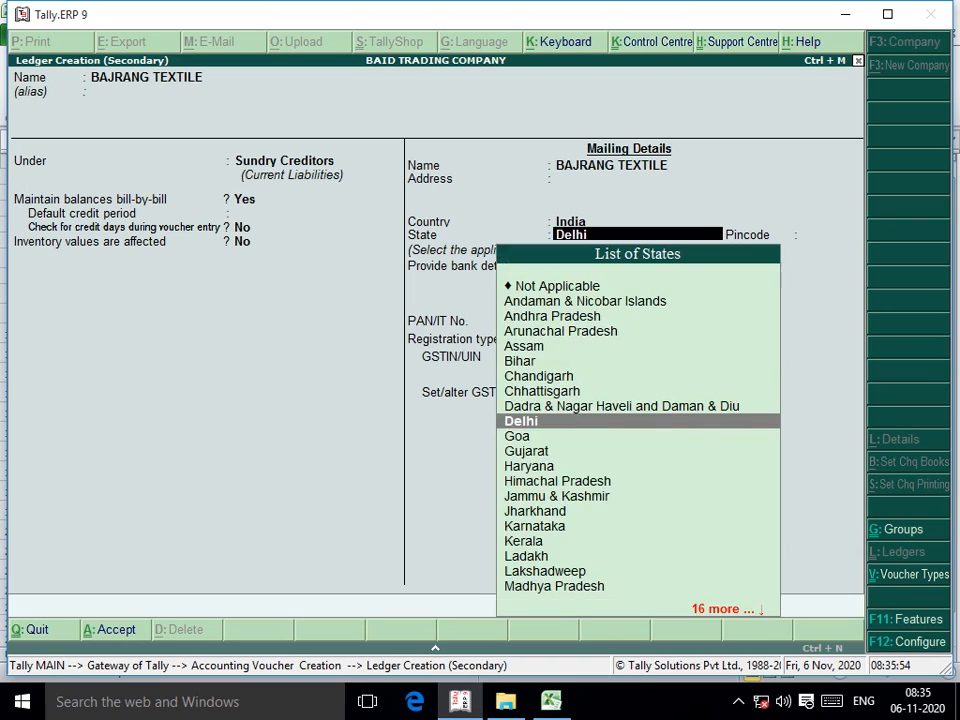
{"action": "type", "text": "RAJA"}
{"action": "key", "text": "Return"}
{"action": "key", "text": "Return"}
{"action": "key", "text": "Return"}
{"action": "key", "text": "Return"}
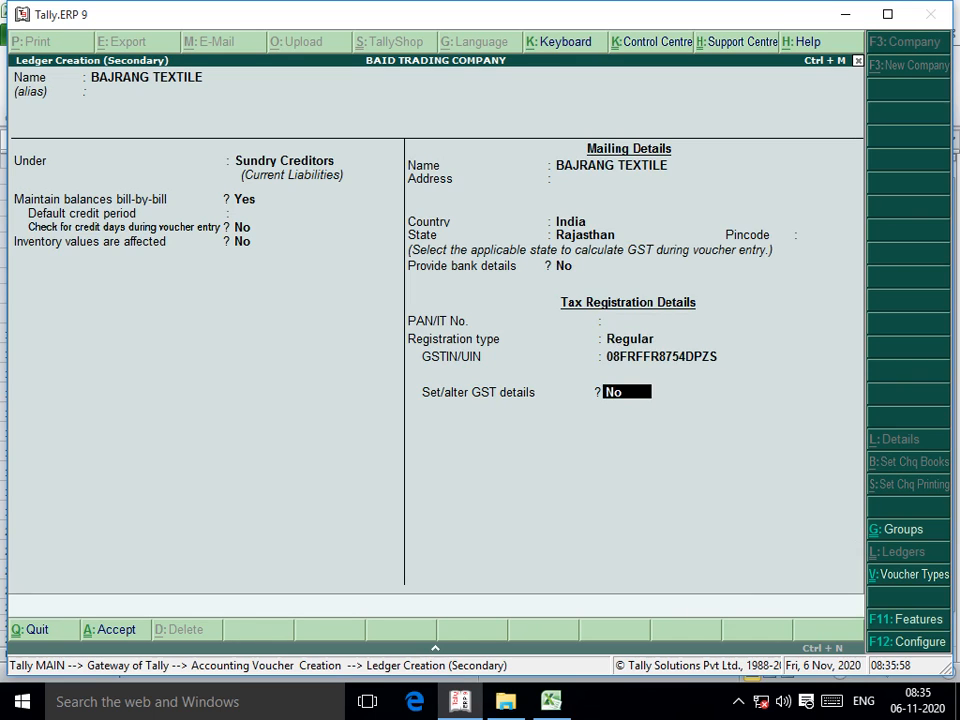
{"action": "key", "text": "Return"}
{"action": "key", "text": "Return"}
{"action": "key", "text": "Return"}
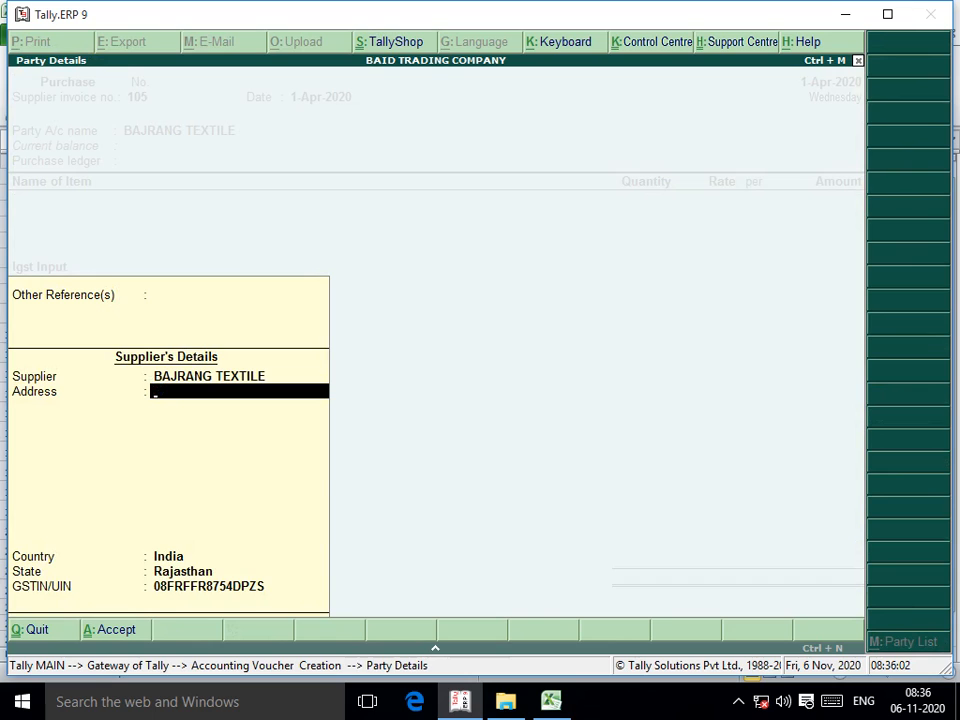
- Accept the party details and create a new ledger named Purchase Account Igst
{"action": "key", "text": "ctrl+a"}
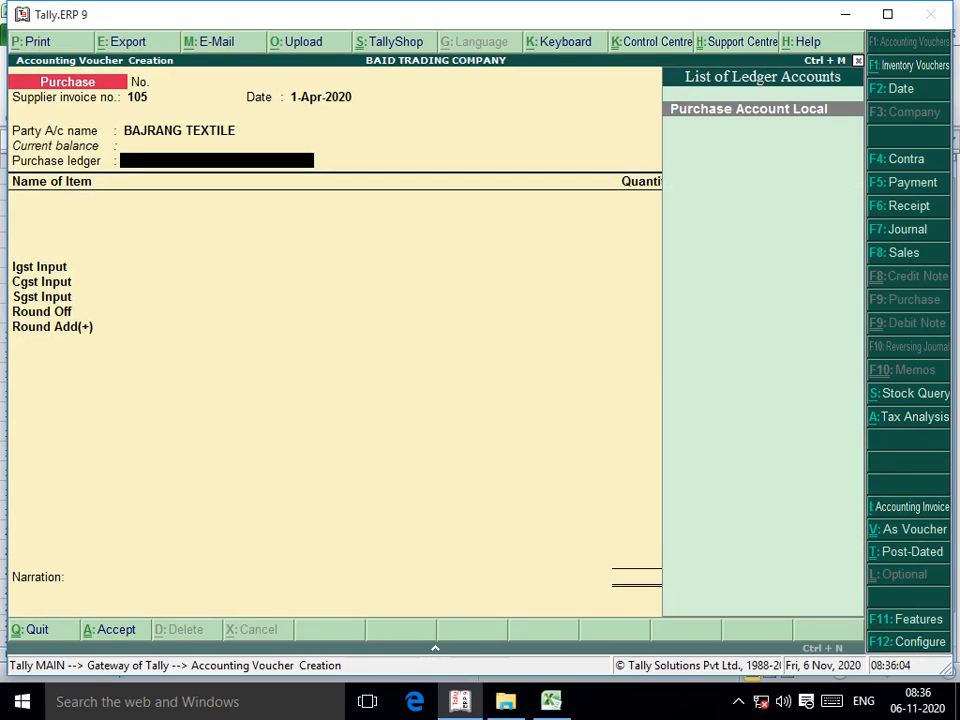
{"action": "key", "text": "alt+Tab"}
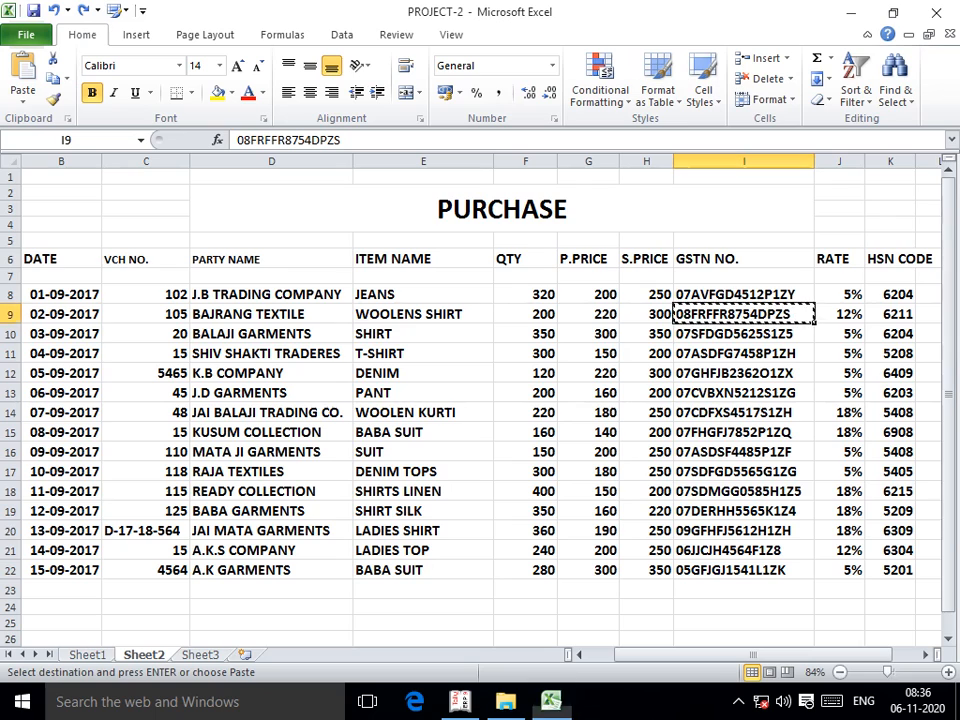
{"action": "key", "text": "alt+Tab"}
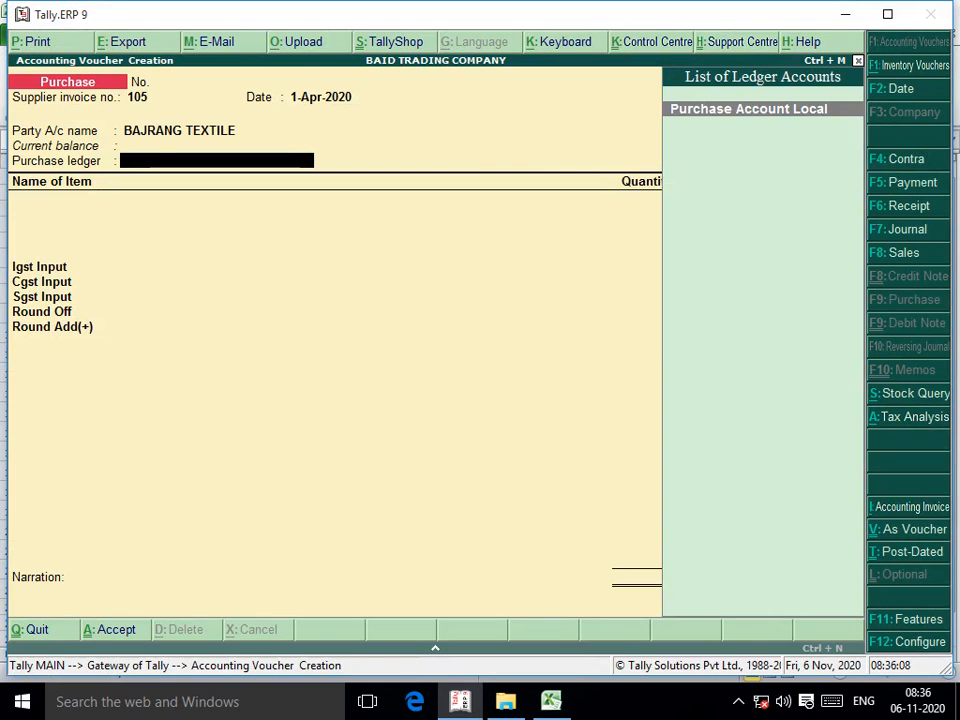
{"action": "key", "text": "alt+c"}
{"action": "type", "text": "PURCHASE ACCOUNT"}
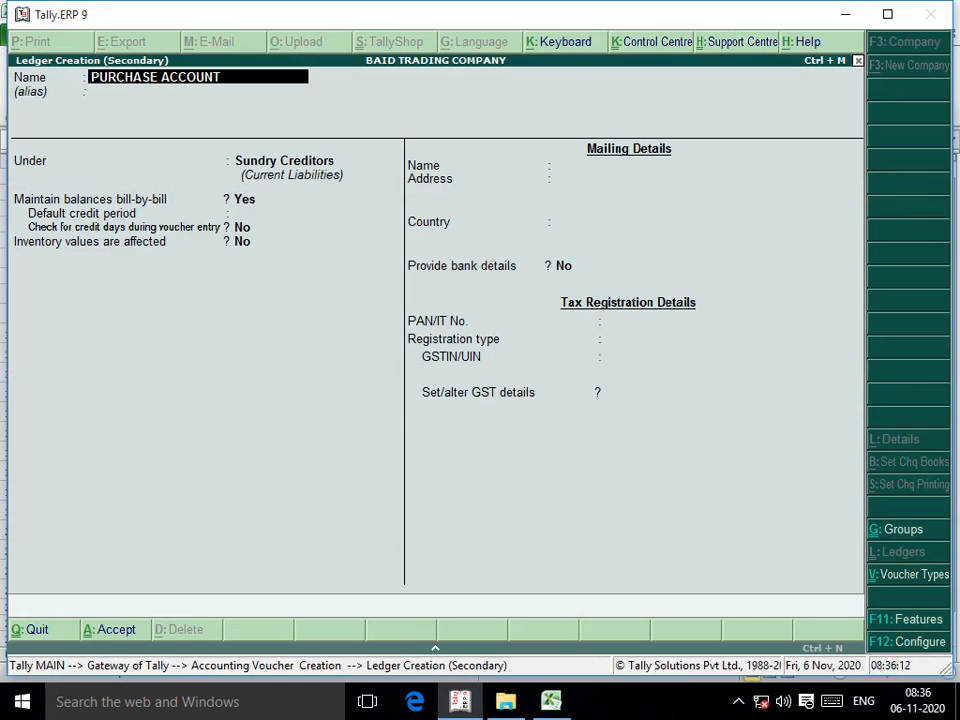
{"action": "key", "text": "BackSpace"}
{"action": "key", "text": "BackSpace"}
{"action": "key", "text": "BackSpace"}
{"action": "key", "text": "BackSpace"}
{"action": "key", "text": "BackSpace"}
{"action": "key", "text": "BackSpace"}
{"action": "key", "text": "BackSpace"}
{"action": "key", "text": "BackSpace"}
{"action": "key", "text": "BackSpace"}
{"action": "key", "text": "BackSpace"}
{"action": "key", "text": "BackSpace"}
{"action": "key", "text": "BackSpace"}
{"action": "key", "text": "BackSpace"}
{"action": "key", "text": "BackSpace"}
{"action": "key", "text": "BackSpace"}
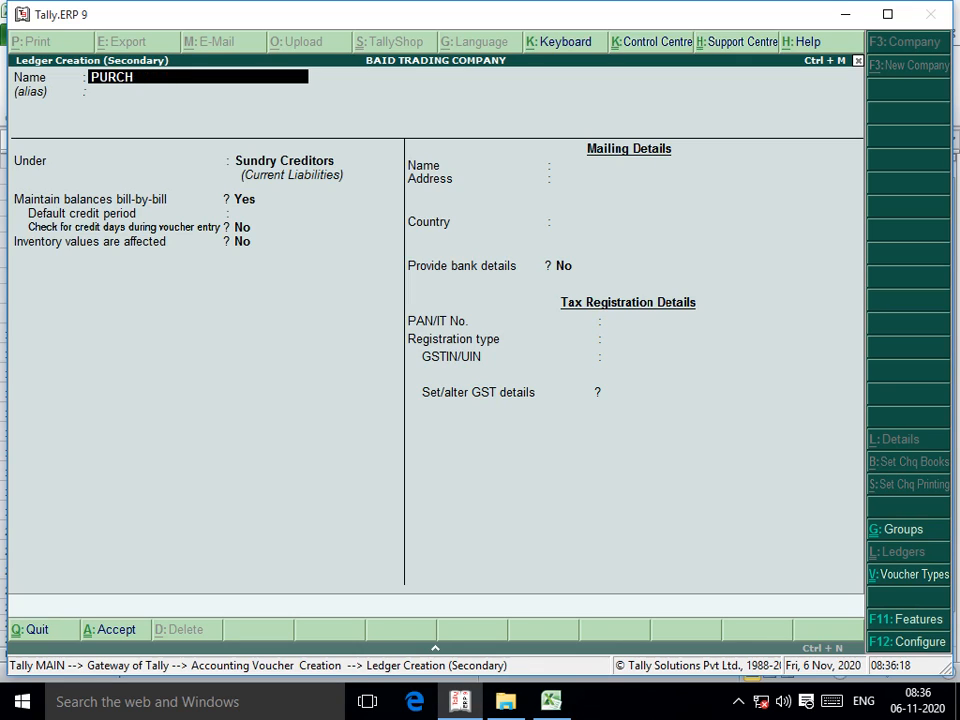
{"action": "key", "text": "BackSpace"}
{"action": "type", "text": "urchase Account"}
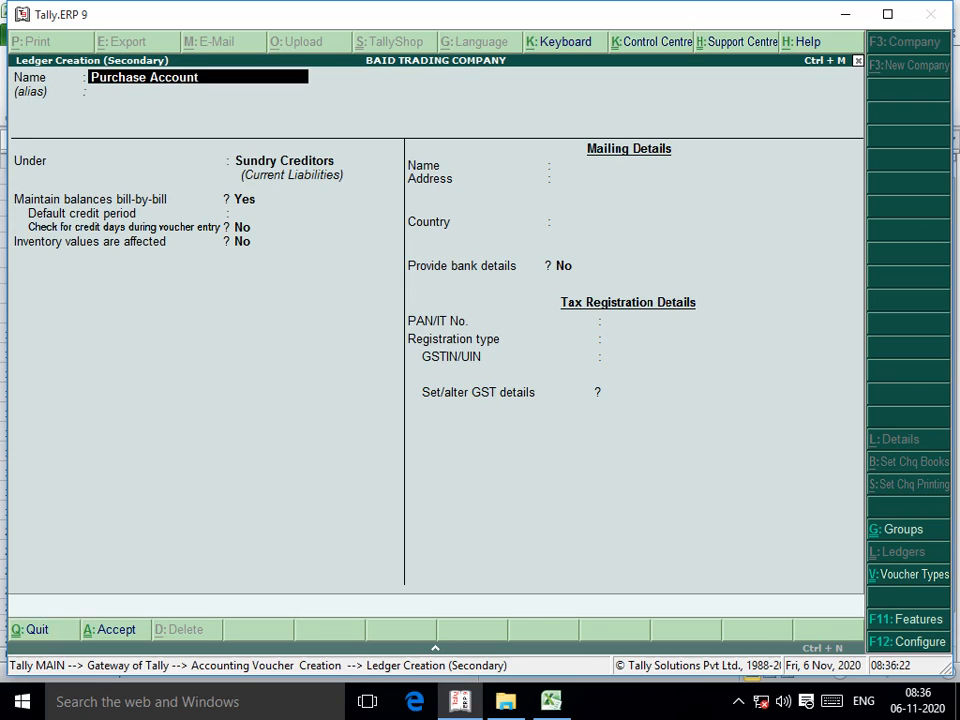
{"action": "type", "text": " Igst"}
{"action": "key", "text": "Return"}
{"action": "key", "text": "Return"}
- Place it under Duties & Taxes with duty type GST and tax type Integrated Tax, then save
{"action": "type", "text": "Dut"}
{"action": "key", "text": "Return"}
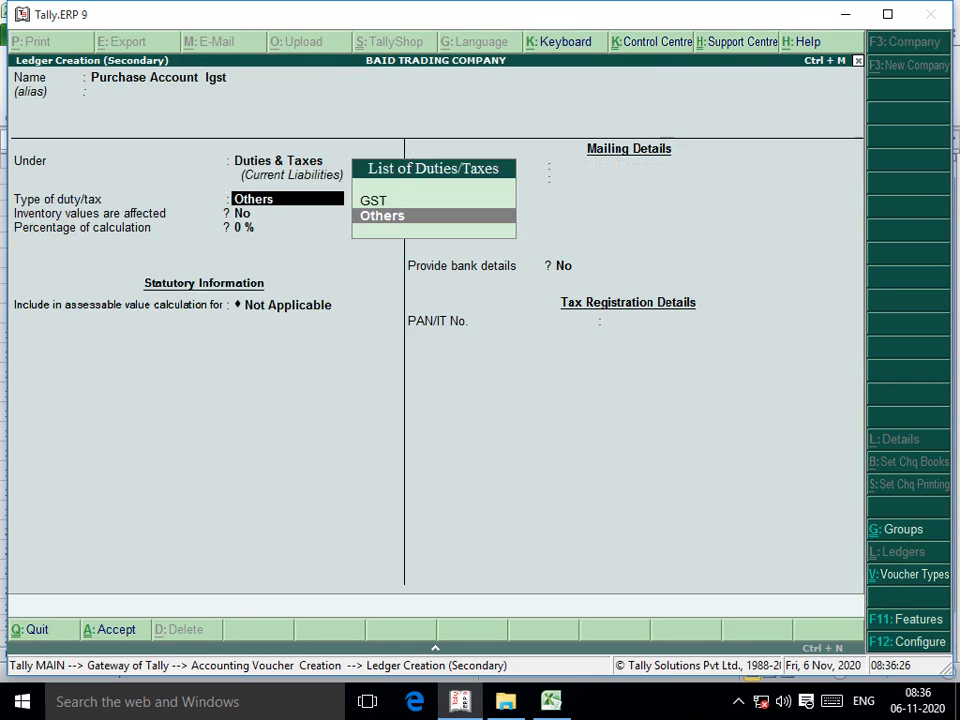
{"action": "key", "text": "Up"}
{"action": "key", "text": "Return"}
{"action": "key", "text": "Down"}
{"action": "key", "text": "Down"}
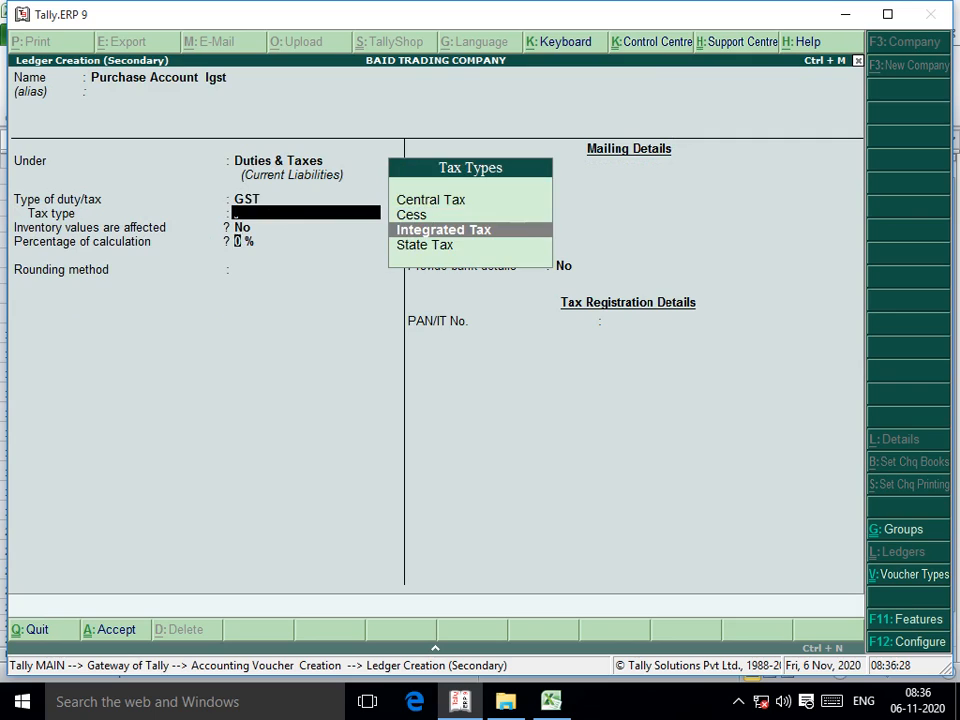
{"action": "key", "text": "Return"}
{"action": "key", "text": "Return"}
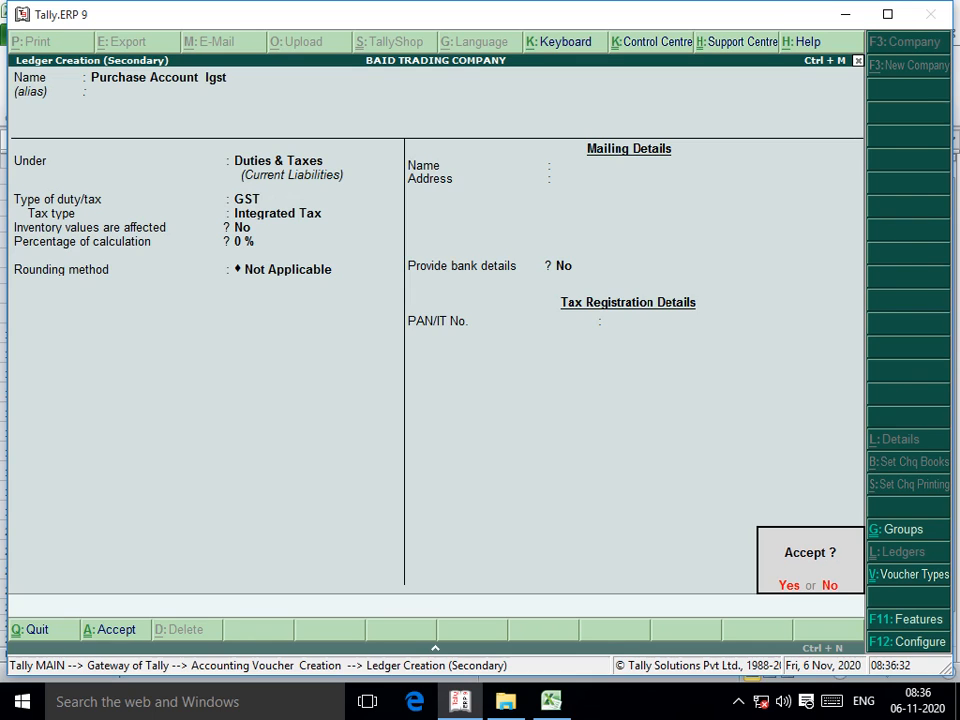
{"action": "key", "text": "Return"}
{"action": "key", "text": "Return"}
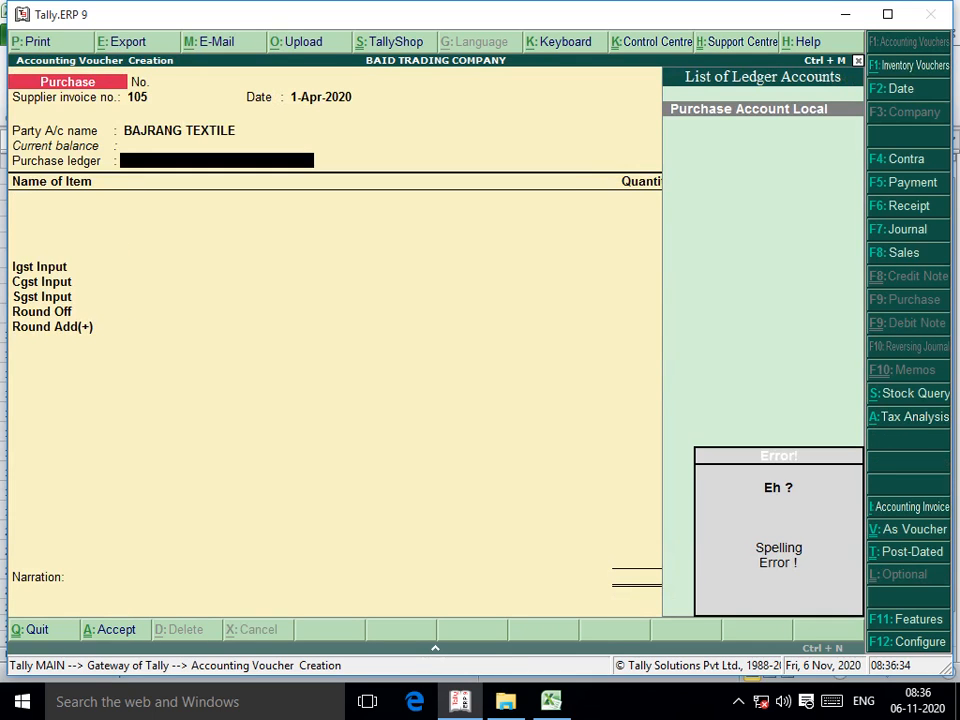
{"action": "key", "text": "BackSpace"}
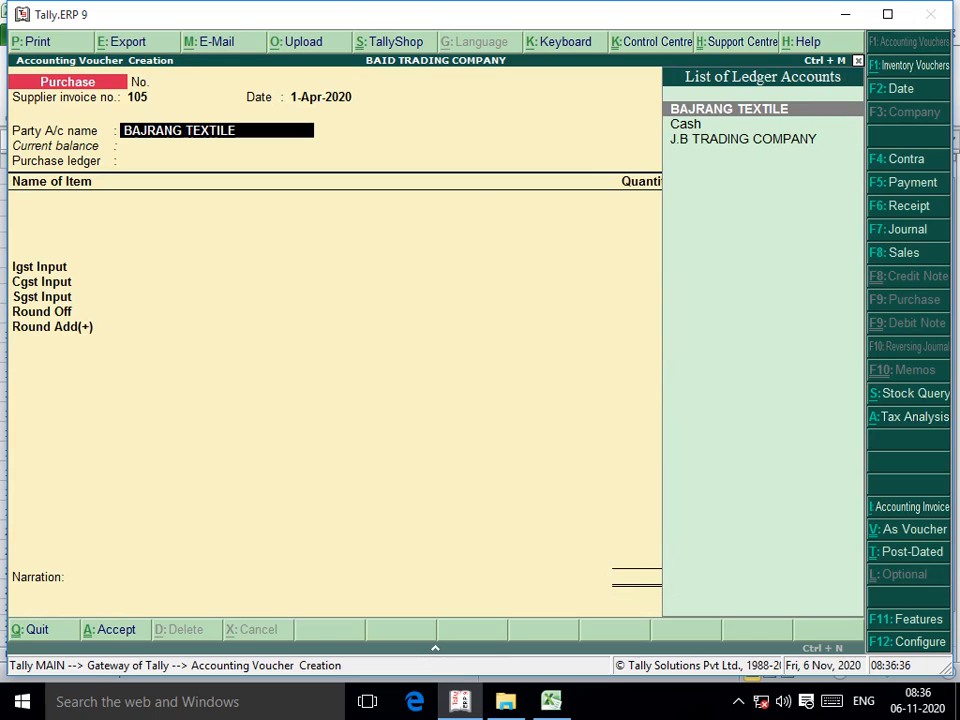
{"action": "key", "text": "Down"}
{"action": "key", "text": "Return"}
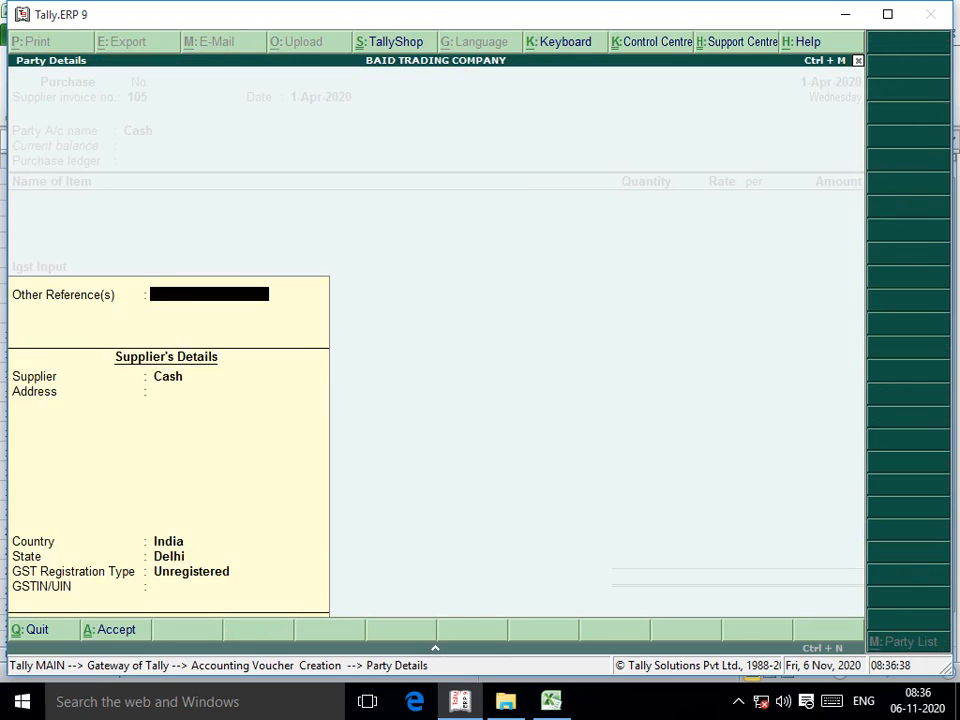
{"action": "key", "text": "Return"}
{"action": "key", "text": "Escape"}
{"action": "key", "text": "Return"}
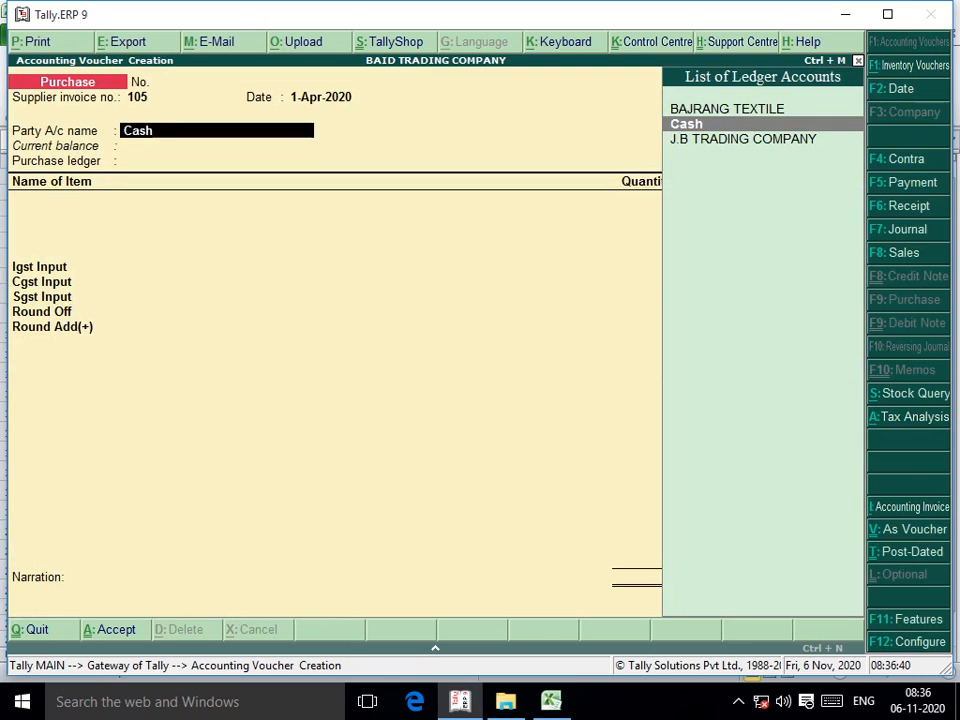
{"action": "key", "text": "Down"}
{"action": "key", "text": "Up"}
{"action": "key", "text": "Return"}
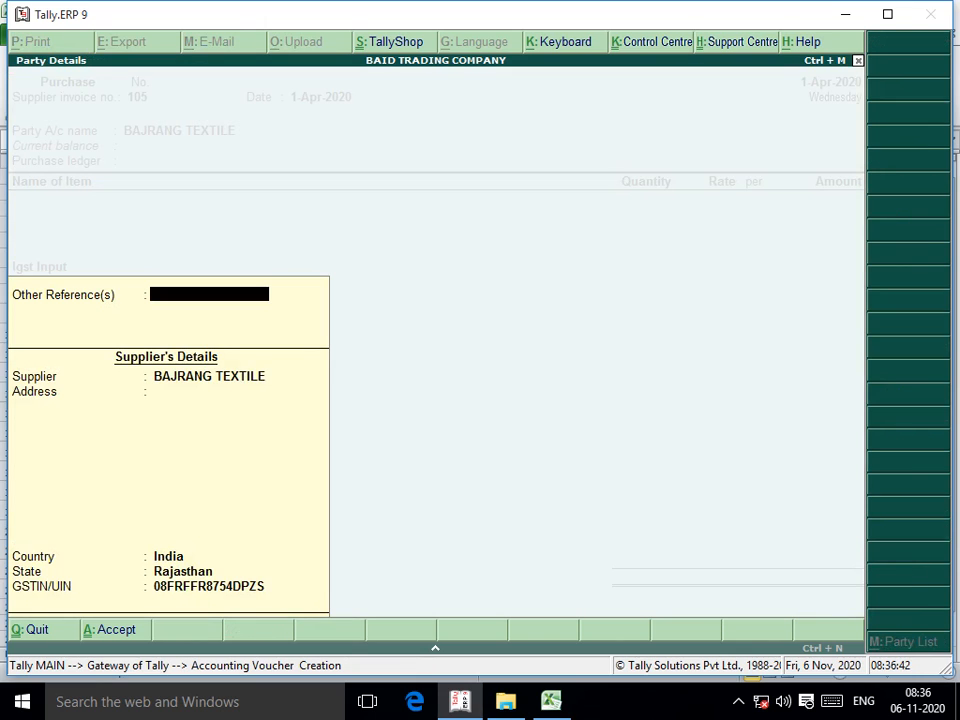
{"action": "key", "text": "Return"}
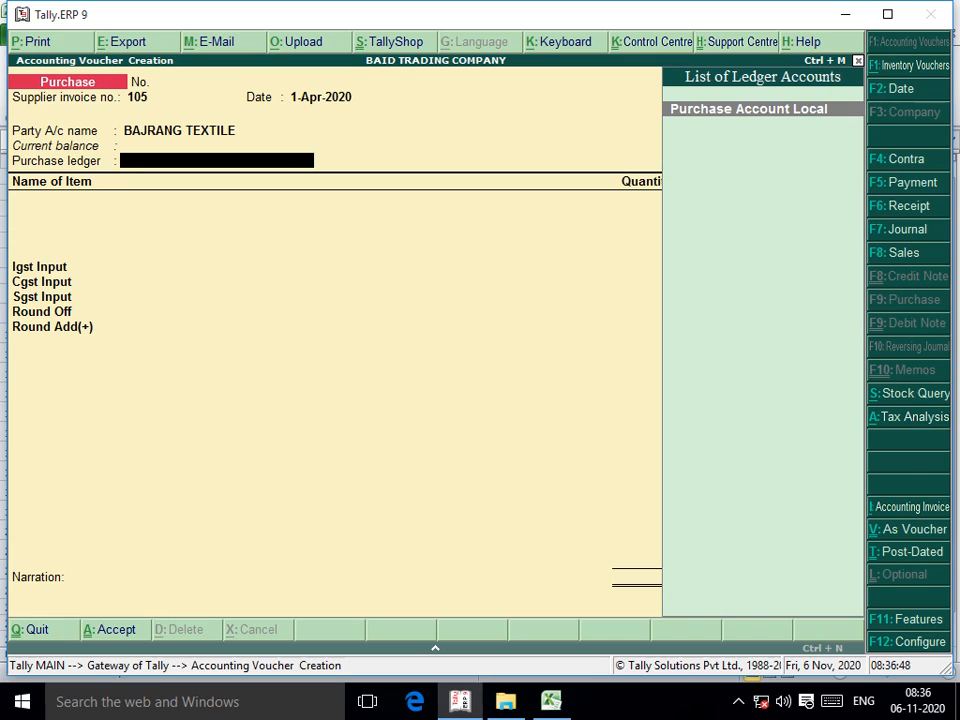
- Close the voucher and open the Purchase Account Igst ledger for alteration
{"action": "key", "text": "Escape"}
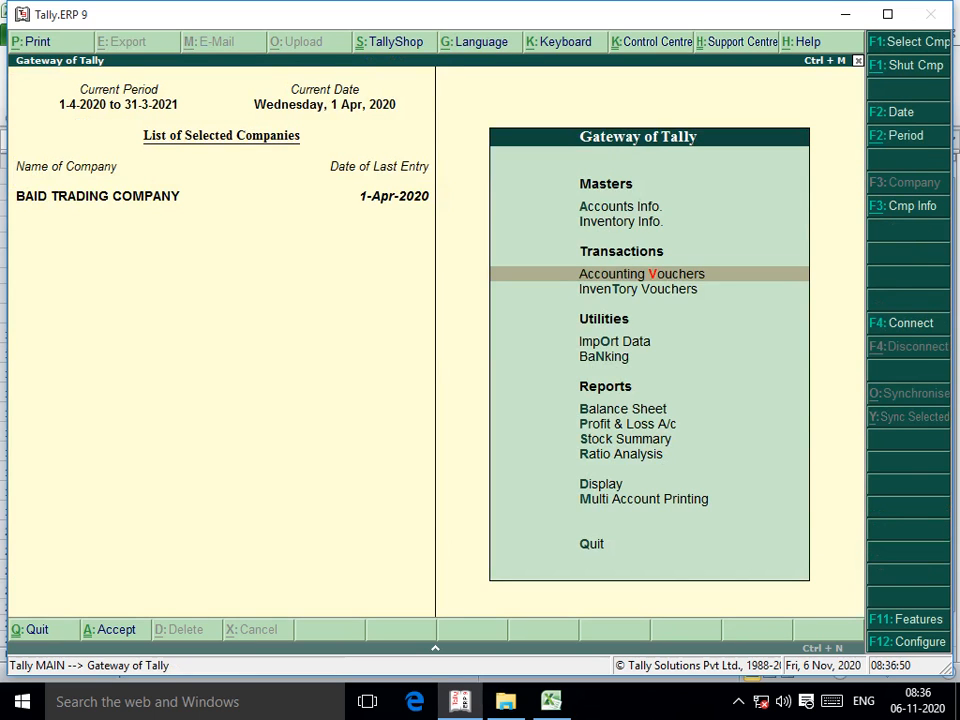
{"action": "key", "text": "Up"}
{"action": "key", "text": "Up"}
{"action": "key", "text": "Return"}
{"action": "key", "text": "Down"}
{"action": "key", "text": "Down"}
{"action": "key", "text": "Up"}
{"action": "key", "text": "Return"}
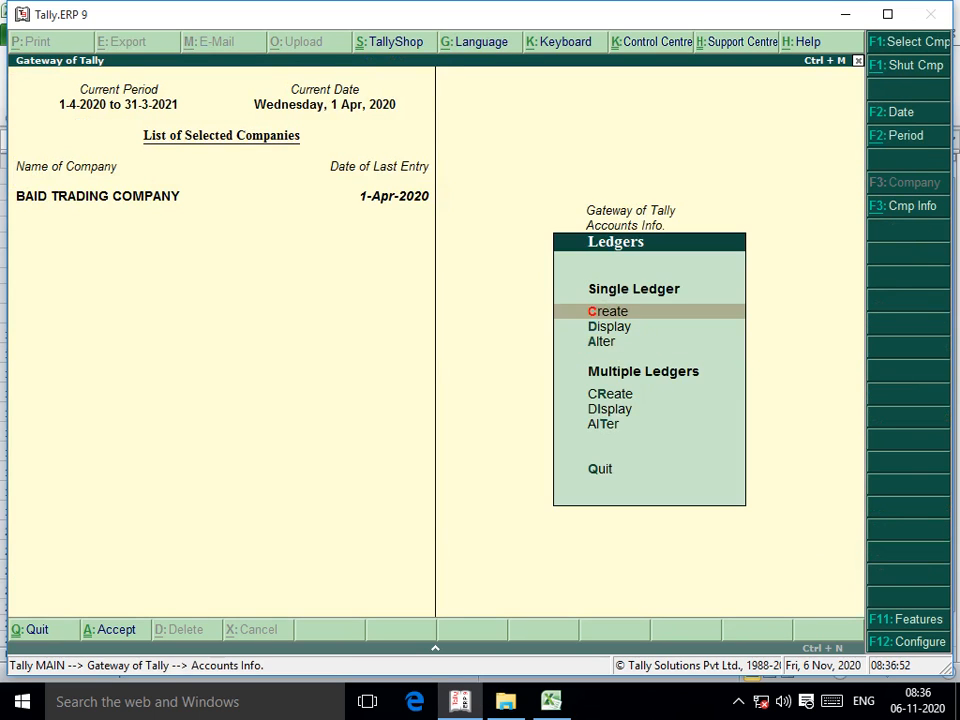
{"action": "key", "text": "Down"}
{"action": "key", "text": "Return"}
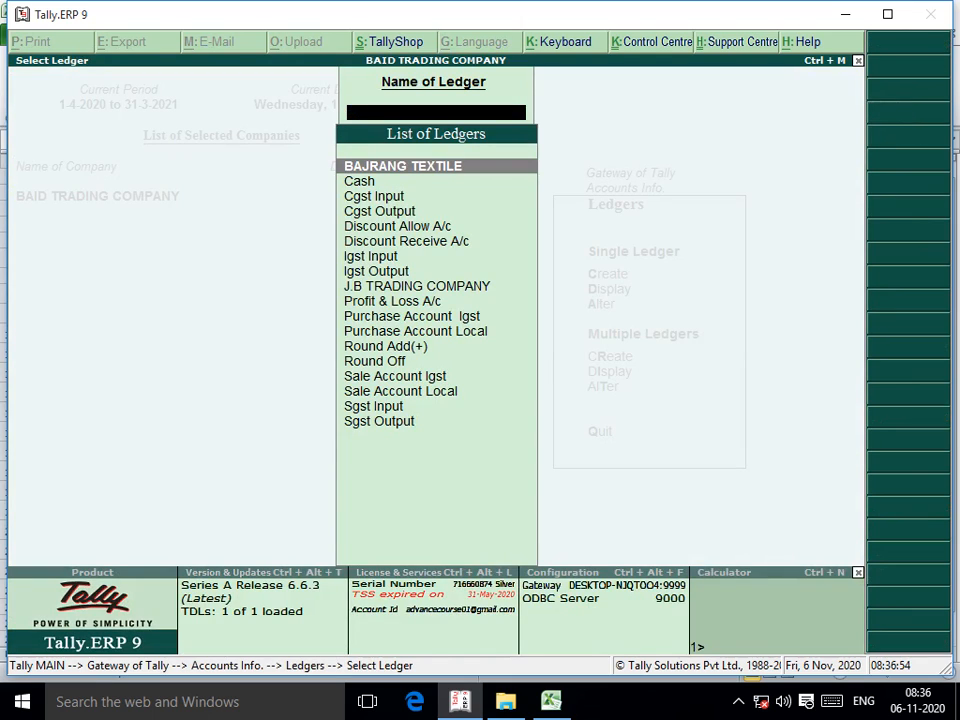
{"action": "type", "text": "Pur"}
{"action": "key", "text": "Down"}
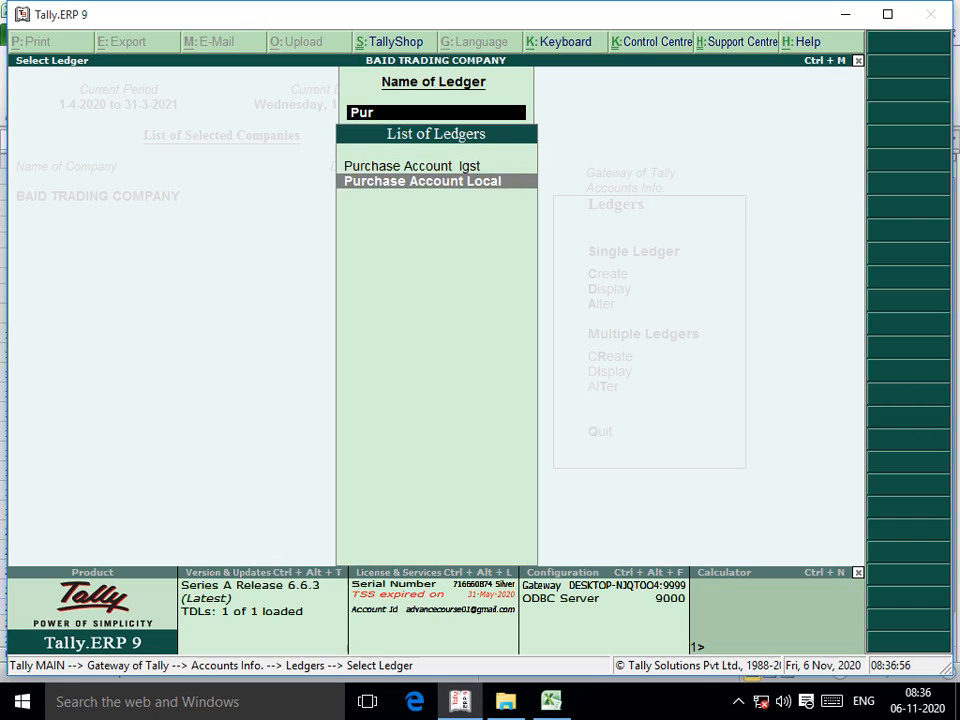
{"action": "key", "text": "Up"}
{"action": "key", "text": "Return"}
- Move the ledger under Purchase Accounts with inventory values affected set to No
{"action": "key", "text": "Return"}
{"action": "key", "text": "Return"}
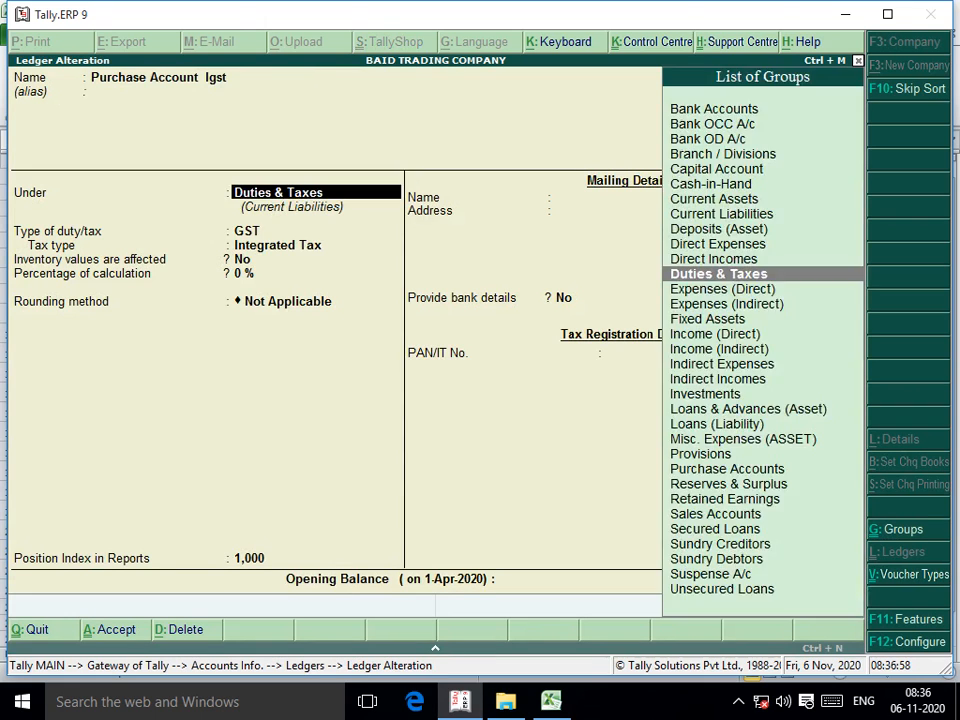
{"action": "key", "text": "Return"}
{"action": "key", "text": "BackSpace"}
{"action": "type", "text": "Pur"}
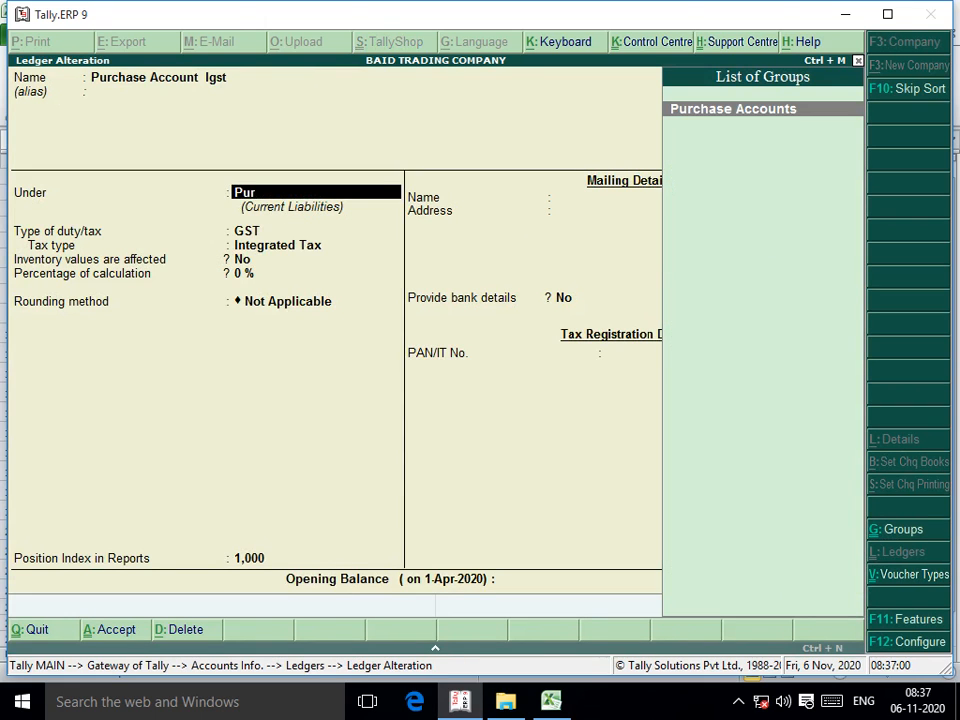
{"action": "key", "text": "Return"}
{"action": "key", "text": "Return"}
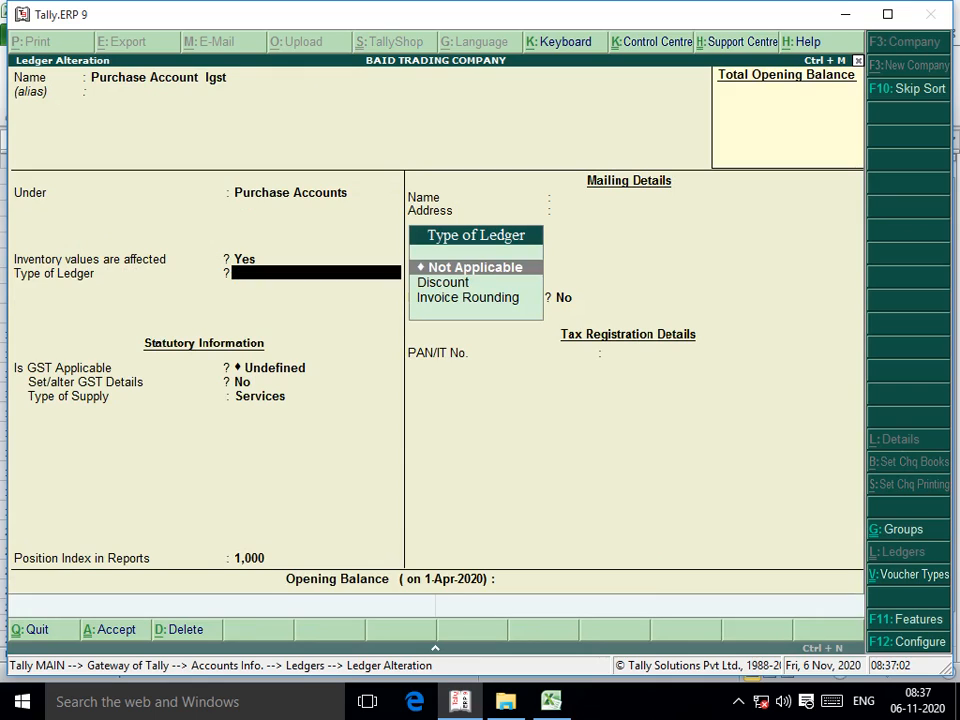
{"action": "key", "text": "Down"}
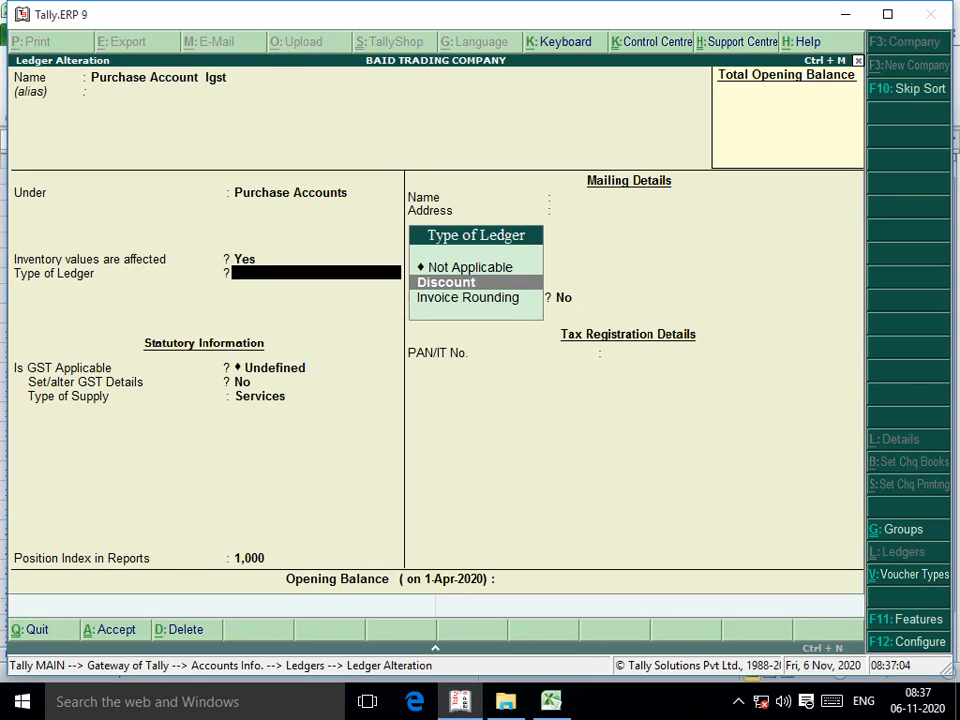
{"action": "key", "text": "Up"}
{"action": "key", "text": "BackSpace"}
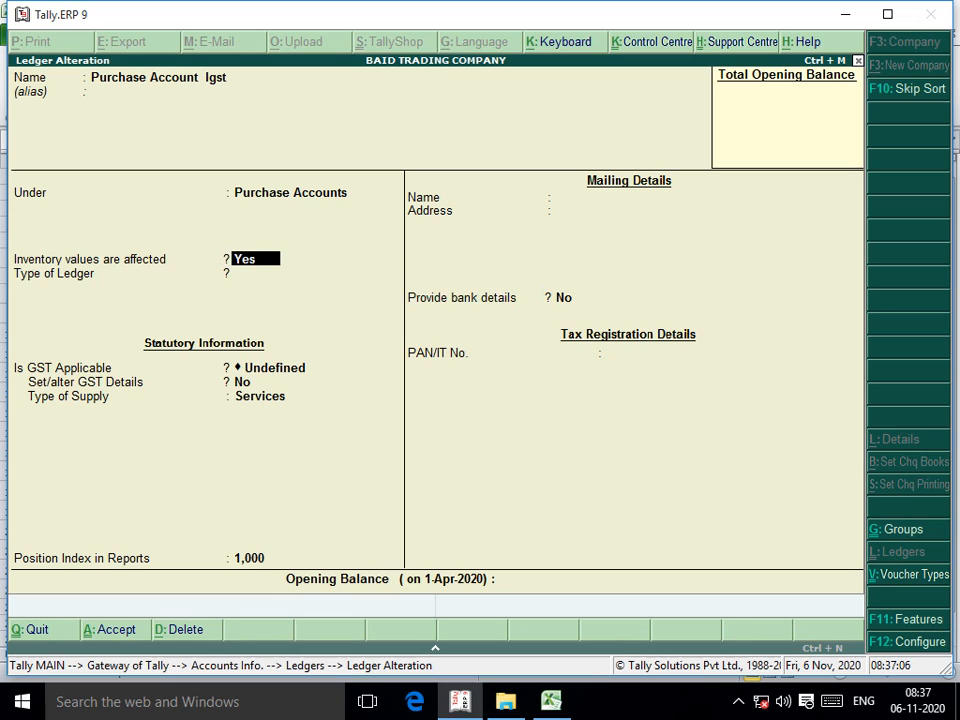
{"action": "key", "text": "n"}
{"action": "key", "text": "Return"}
- Make it GST Applicable with Goods as the type of supply and save
{"action": "key", "text": "Return"}
{"action": "key", "text": "Up"}
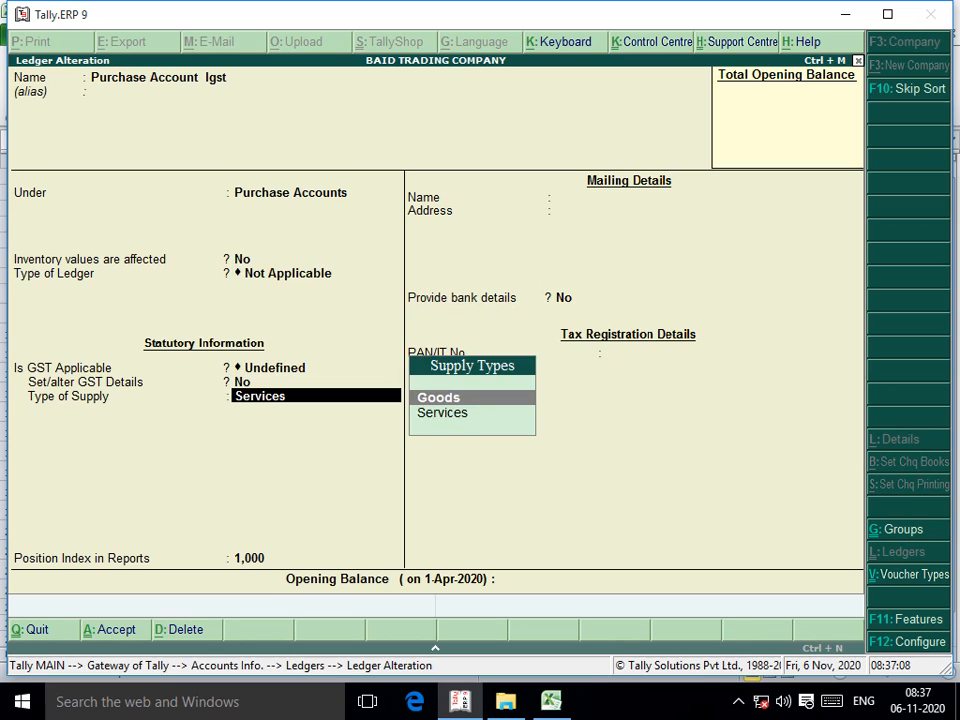
{"action": "key", "text": "Return"}
{"action": "key", "text": "BackSpace"}
{"action": "key", "text": "BackSpace"}
{"action": "key", "text": "BackSpace"}
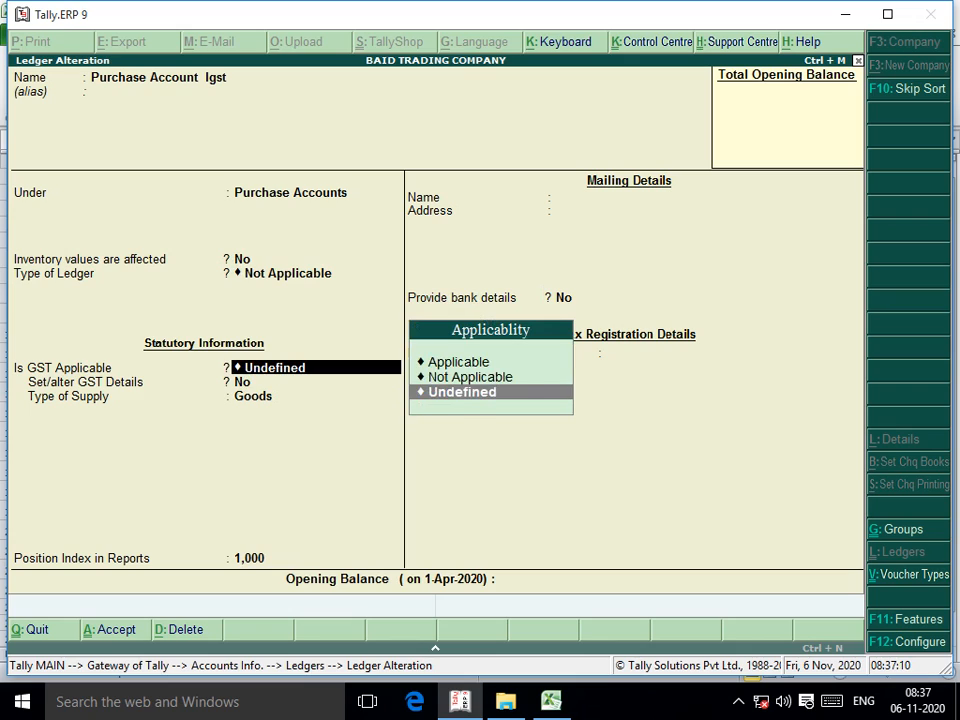
{"action": "key", "text": "Up"}
{"action": "key", "text": "Up"}
{"action": "key", "text": "Return"}
{"action": "key", "text": "Return"}
{"action": "key", "text": "Return"}
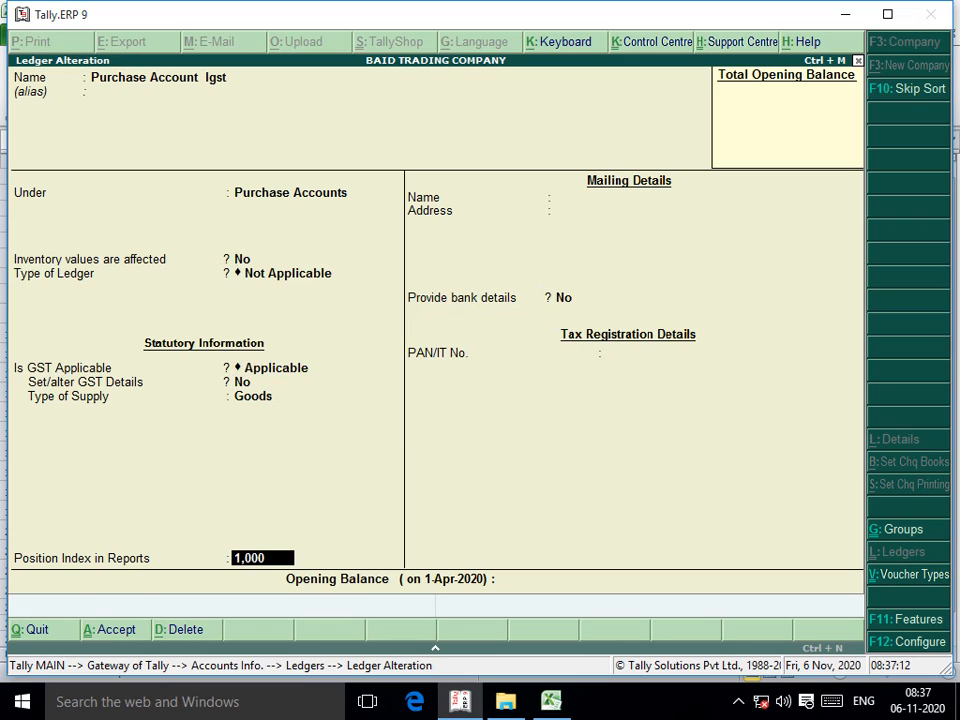
{"action": "key", "text": "Return"}
{"action": "key", "text": "Return"}
{"action": "key", "text": "Return"}
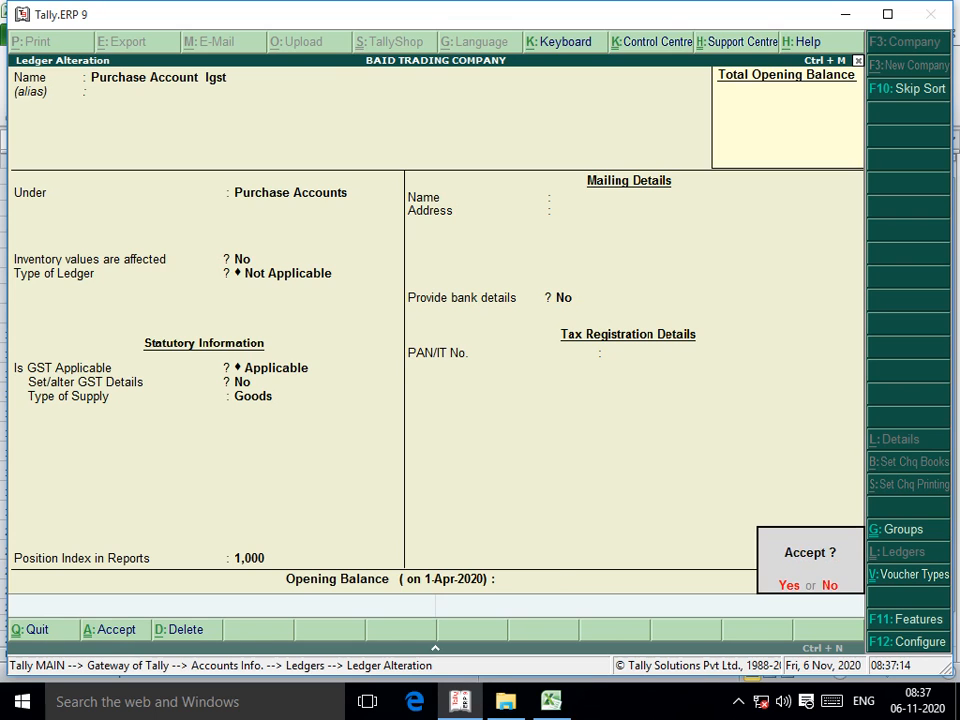
{"action": "key", "text": "Return"}
{"action": "key", "text": "Escape"}
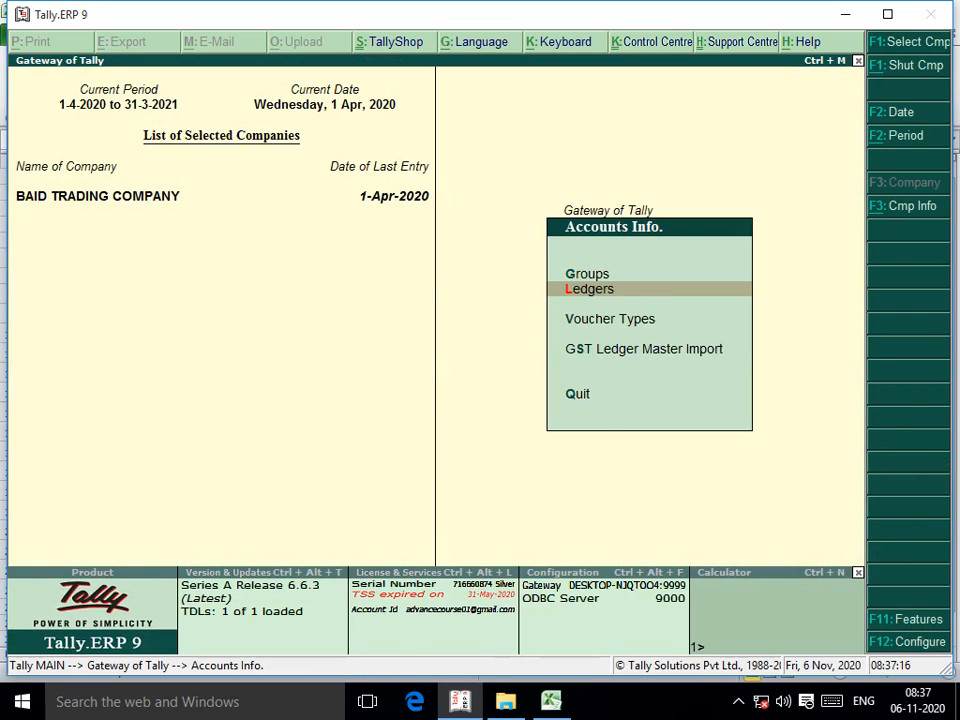
- Start a purchase voucher with supplier invoice 105 and party BAJRANG TEXTILE
{"action": "key", "text": "Escape"}
{"action": "key", "text": "Down"}
{"action": "key", "text": "Down"}
{"action": "key", "text": "Return"}
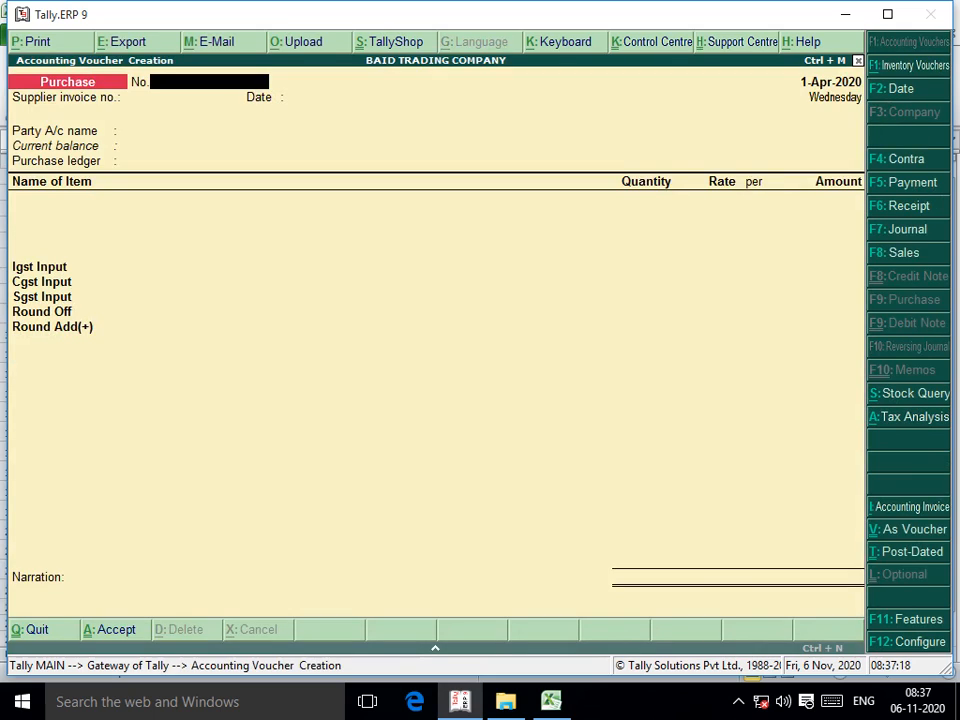
{"action": "key", "text": "Return"}
{"action": "type", "text": "105"}
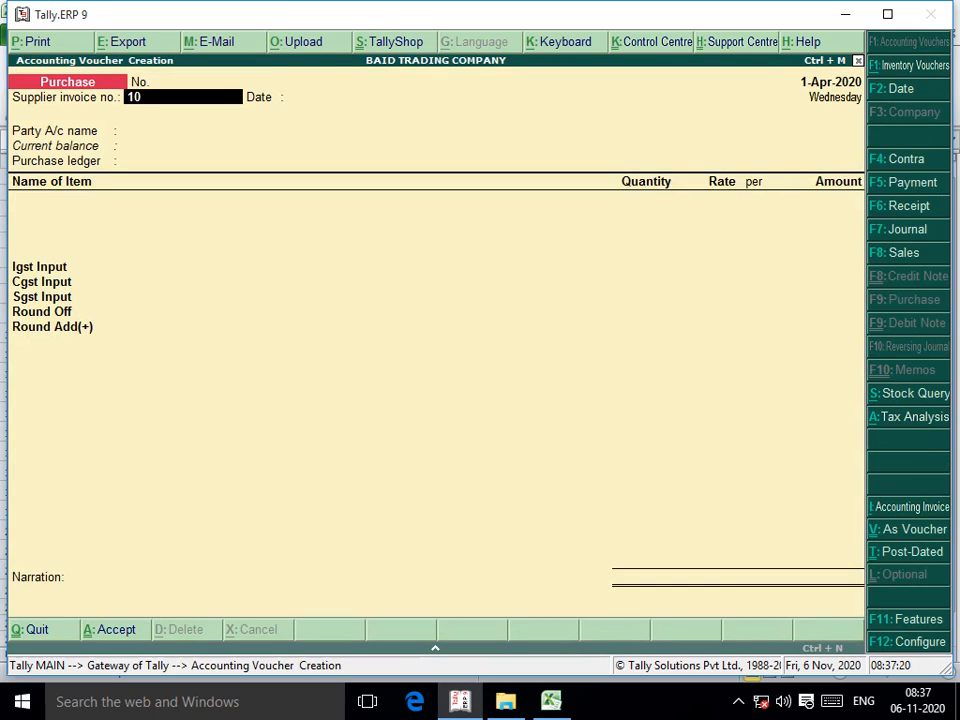
{"action": "key", "text": "Return"}
{"action": "key", "text": "Return"}
{"action": "key", "text": "Down"}
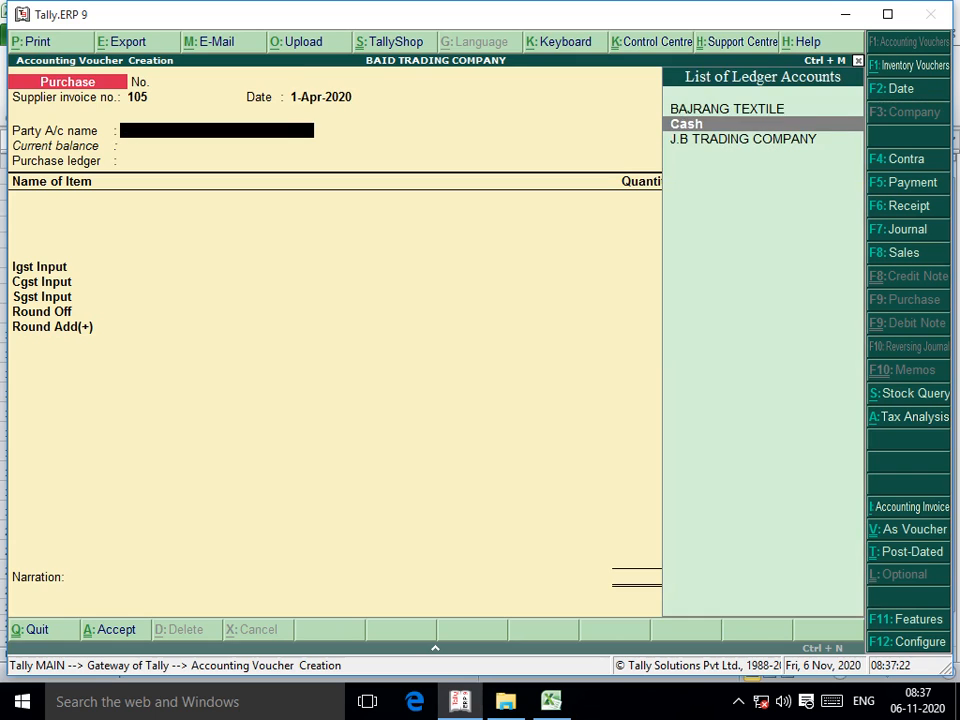
{"action": "key", "text": "Up"}
{"action": "key", "text": "Return"}
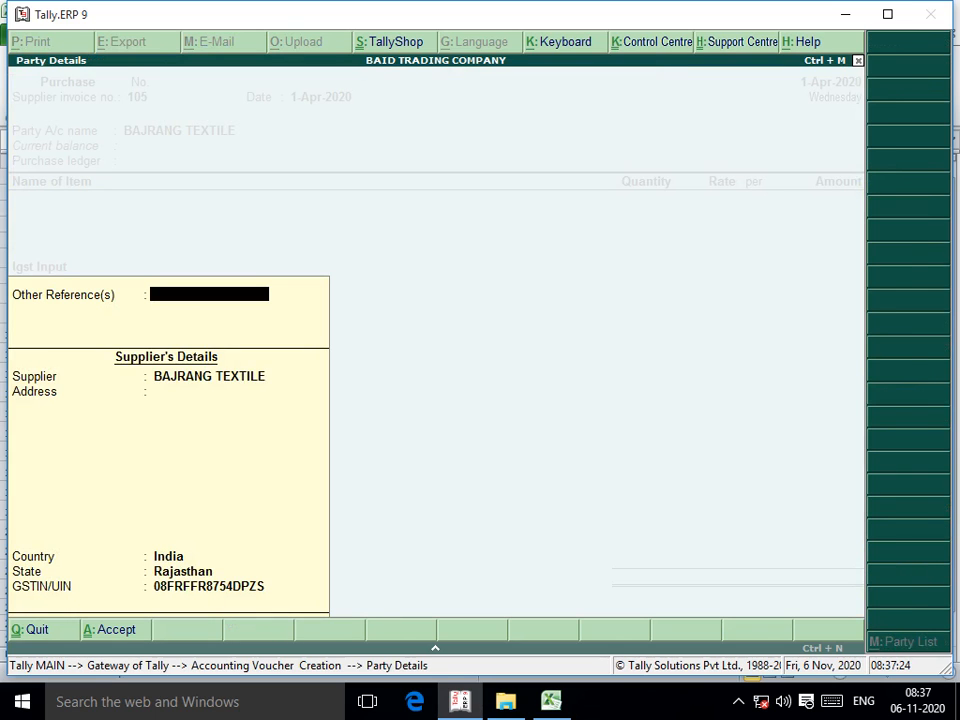
- Accept the party details, pick Purchase Account Local, then abandon the voucher
{"action": "key", "text": "ctrl+a"}
{"action": "key", "text": "BackSpace"}
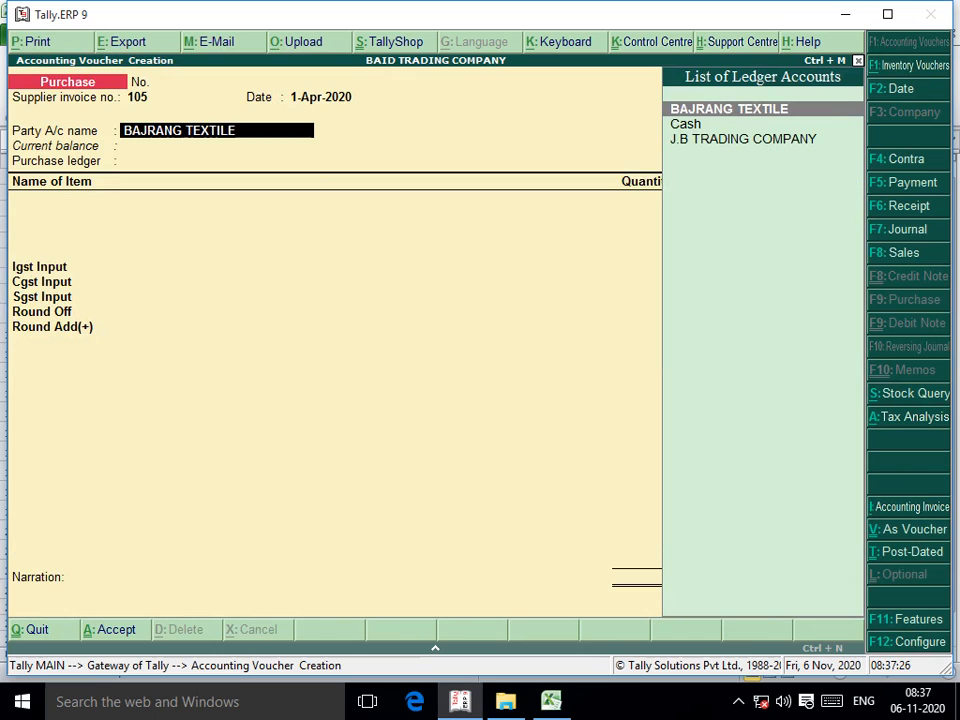
{"action": "key", "text": "Return"}
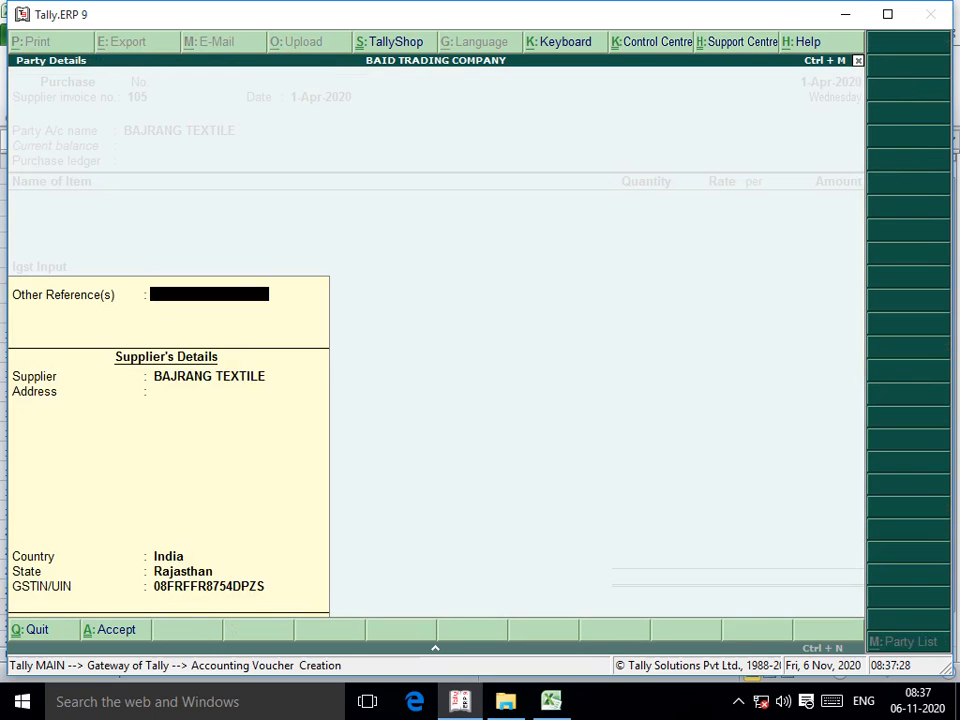
{"action": "key", "text": "Return"}
{"action": "key", "text": "Return"}
{"action": "key", "text": "Return"}
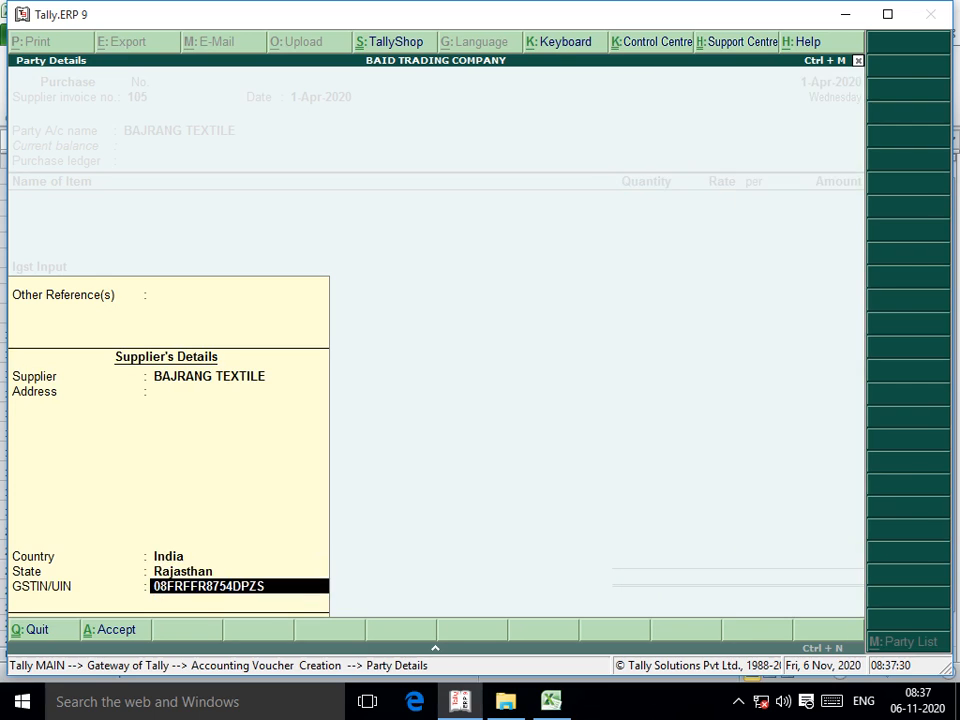
{"action": "key", "text": "Return"}
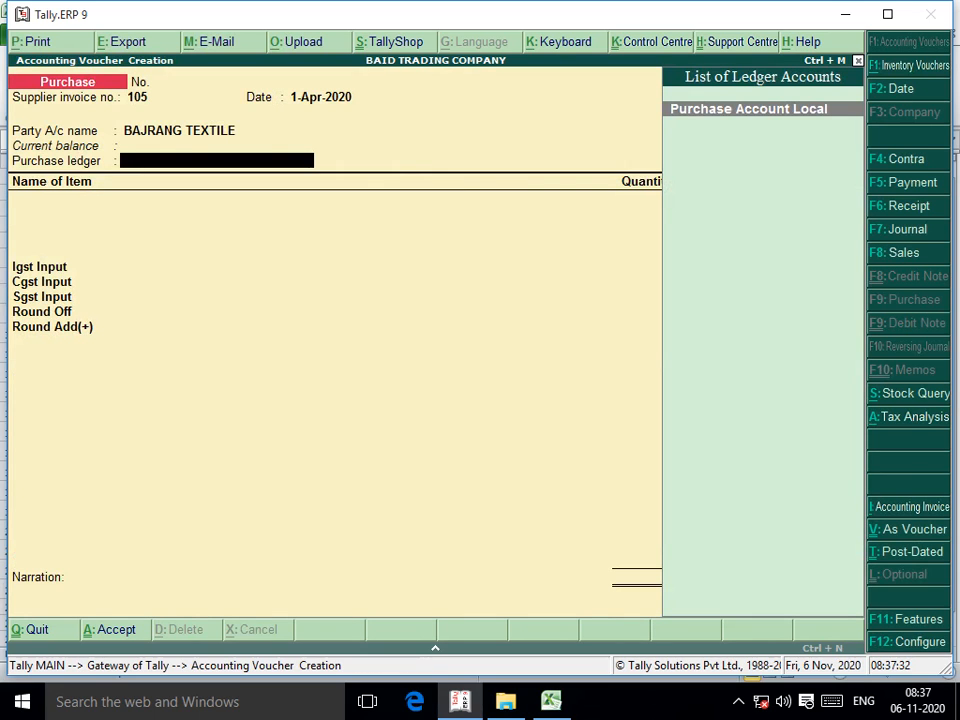
{"action": "key", "text": "Return"}
{"action": "key", "text": "BackSpace"}
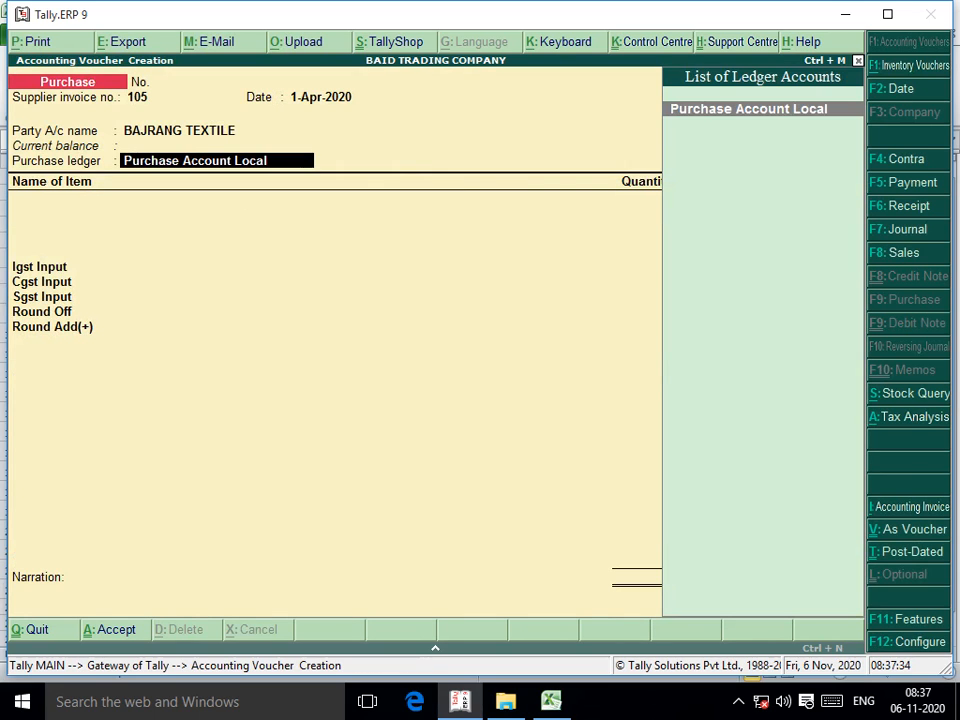
{"action": "key", "text": "Escape"}
{"action": "key", "text": "Escape"}
{"action": "key", "text": "Escape"}
{"action": "key", "text": "Escape"}
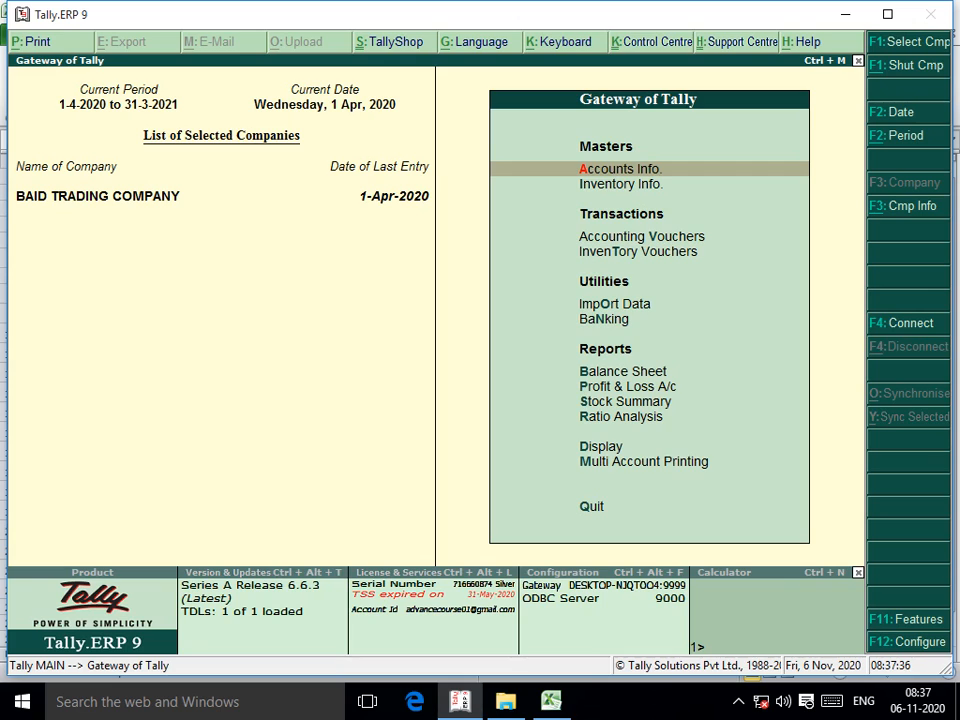
- Open the Purchase Account Igst ledger for alteration from Accounts Info
{"action": "key", "text": "Return"}
{"action": "key", "text": "Down"}
{"action": "key", "text": "Down"}
{"action": "key", "text": "Up"}
{"action": "key", "text": "Return"}
{"action": "key", "text": "Down"}
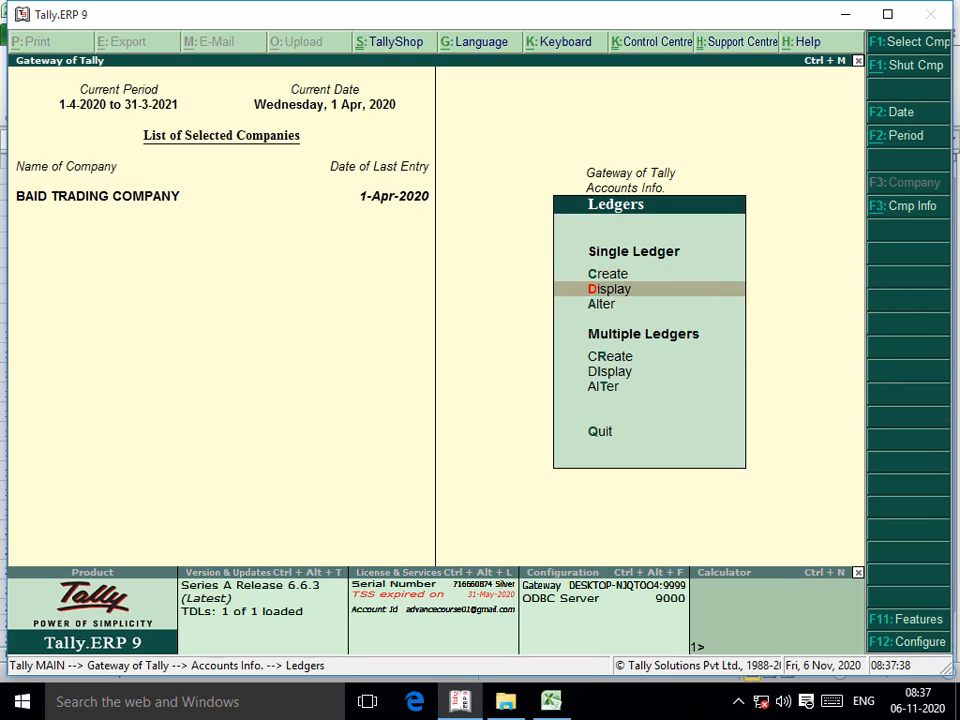
{"action": "key", "text": "Down"}
{"action": "key", "text": "Return"}
{"action": "type", "text": "Pur"}
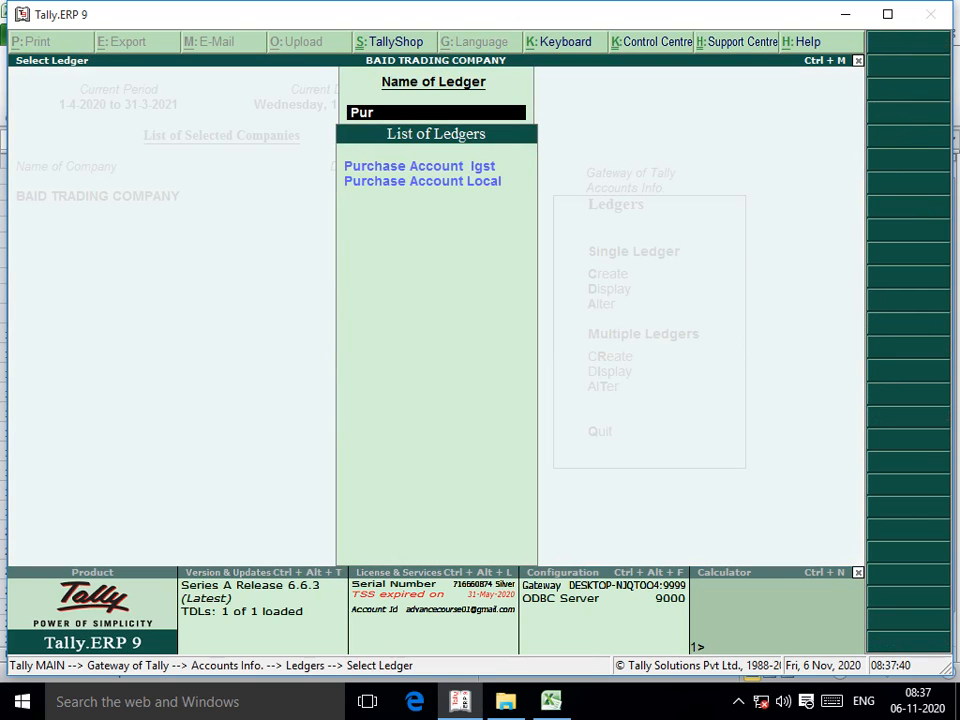
{"action": "key", "text": "Return"}
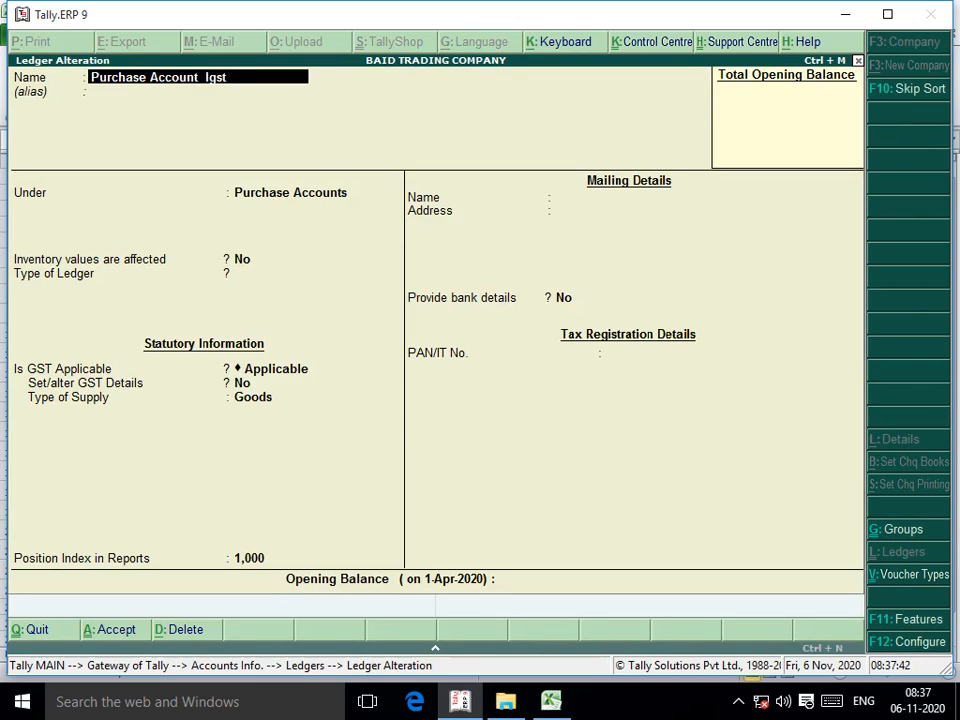
- Keep group Purchase Accounts, set inventory values affected to Yes, and save
{"action": "key", "text": "Return"}
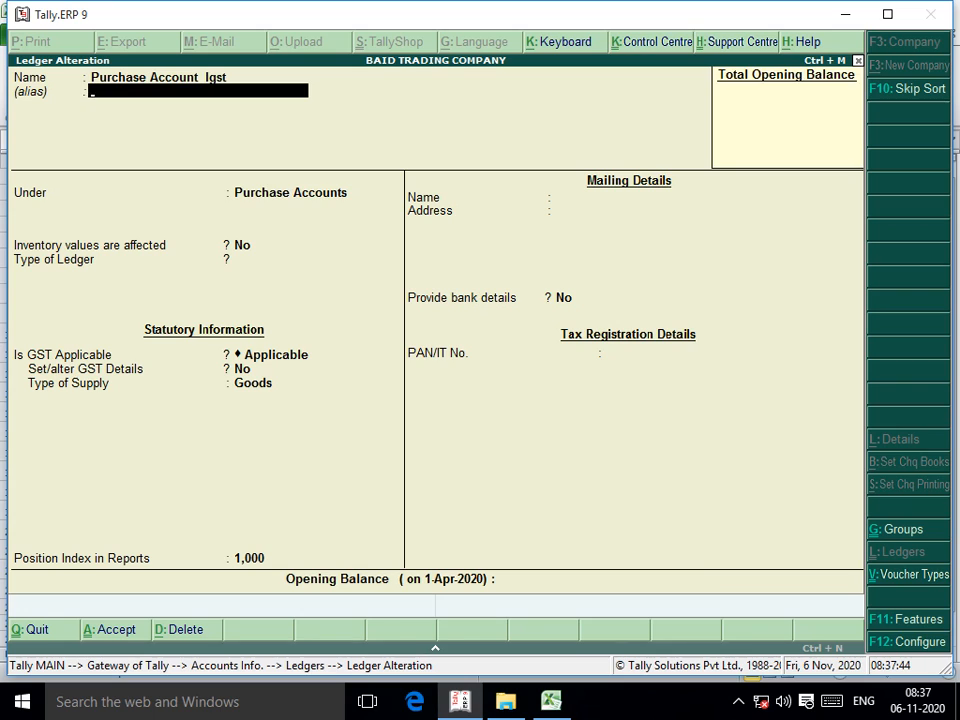
{"action": "key", "text": "Return"}
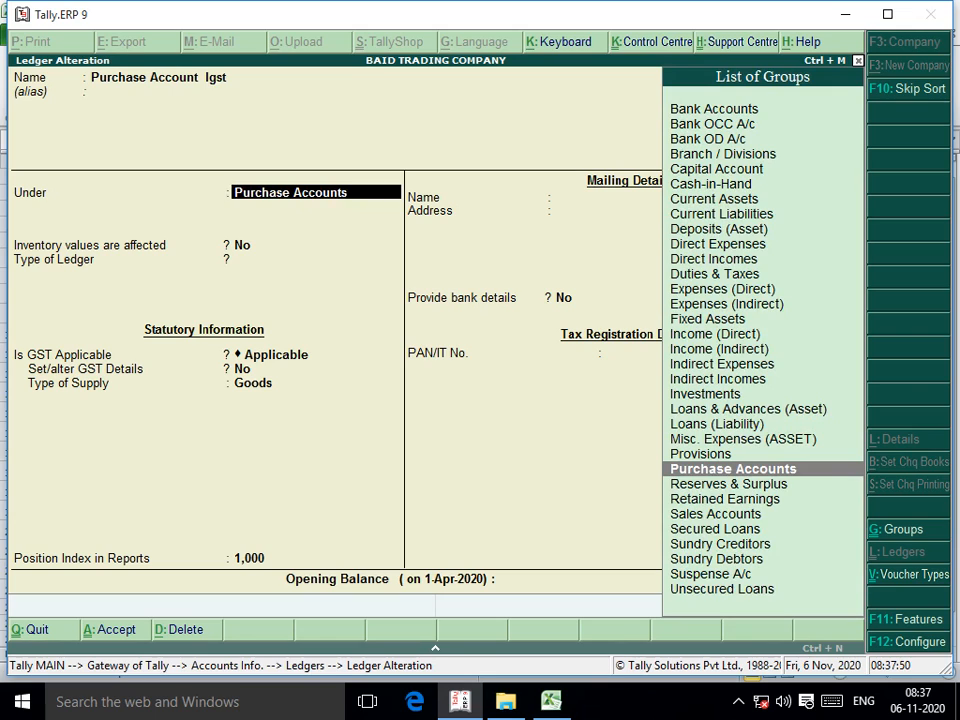
{"action": "key", "text": "Return"}
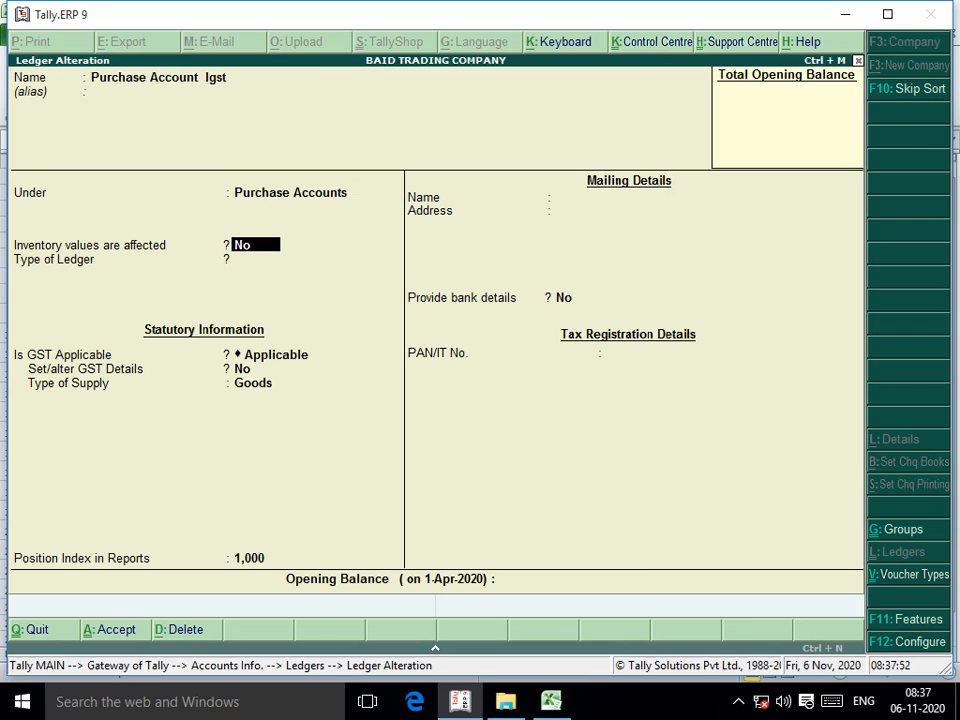
{"action": "type", "text": "y"}
{"action": "key", "text": "Return"}
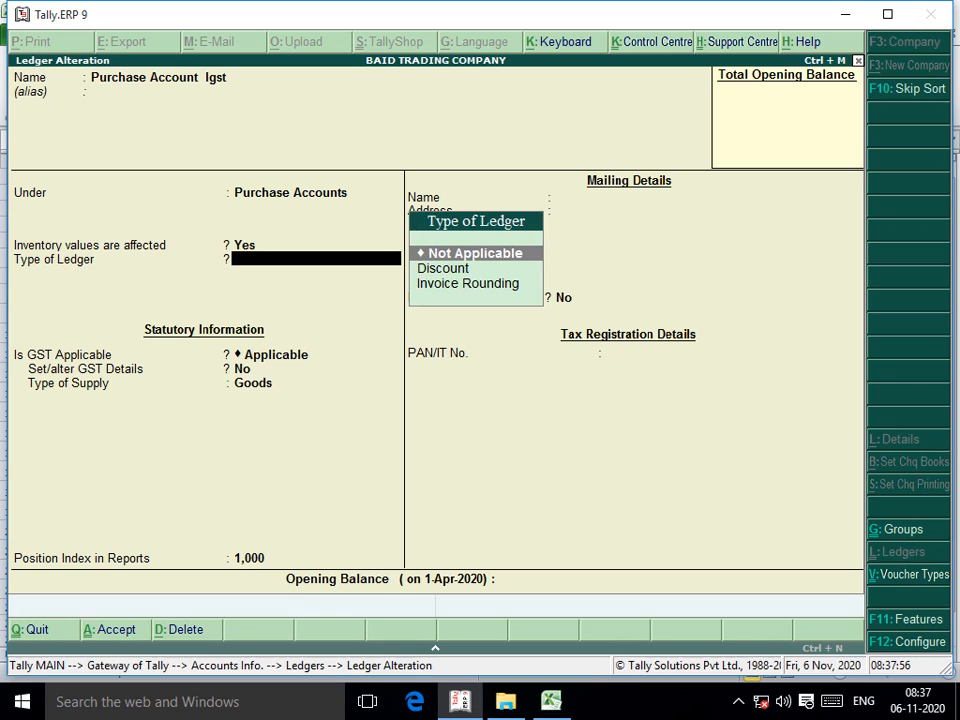
{"action": "key", "text": "Return"}
{"action": "key", "text": "Return"}
{"action": "key", "text": "Return"}
{"action": "key", "text": "Return"}
{"action": "key", "text": "Return"}
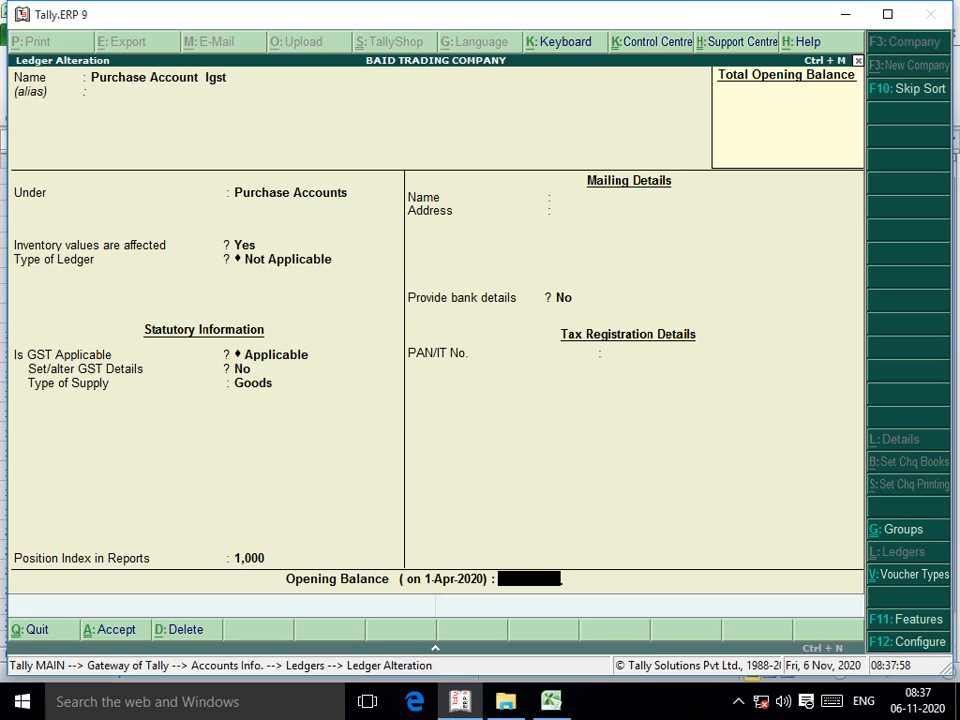
{"action": "key", "text": "Return"}
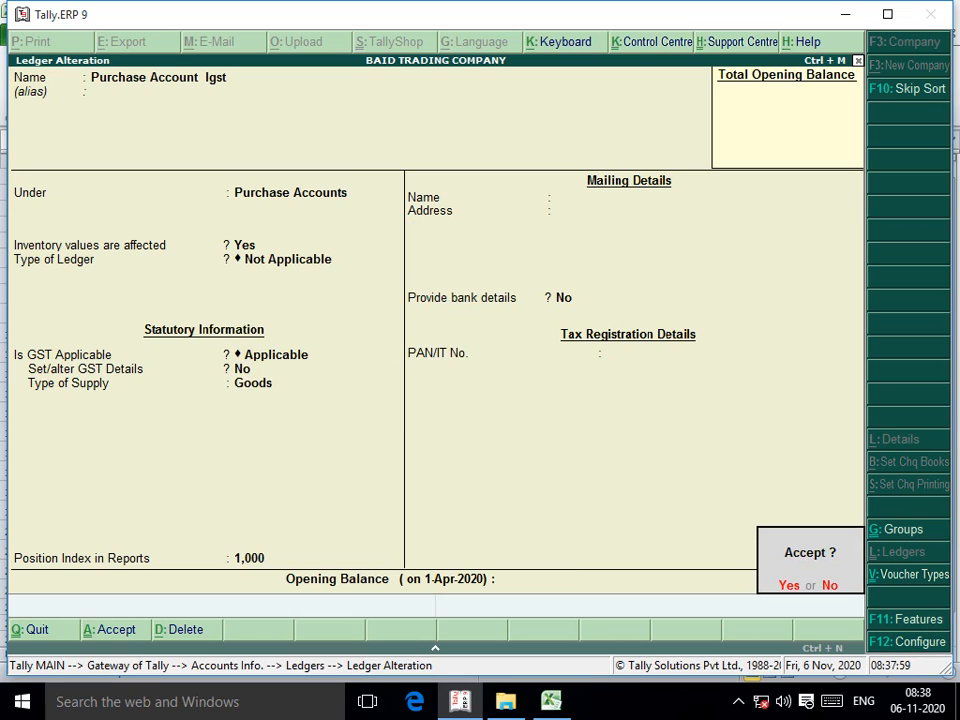
{"action": "key", "text": "y"}
{"action": "key", "text": "Escape"}
{"action": "key", "text": "Escape"}
{"action": "key", "text": "Escape"}
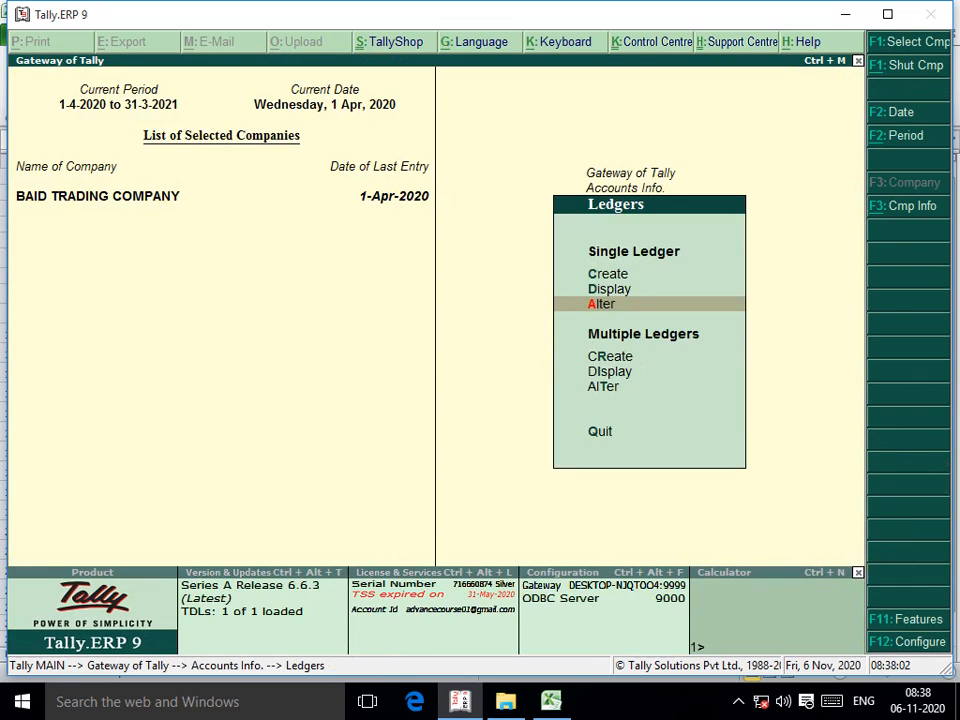
- Start a new purchase voucher with supplier invoice number 105
{"action": "key", "text": "Down"}
{"action": "key", "text": "Down"}
{"action": "key", "text": "Return"}
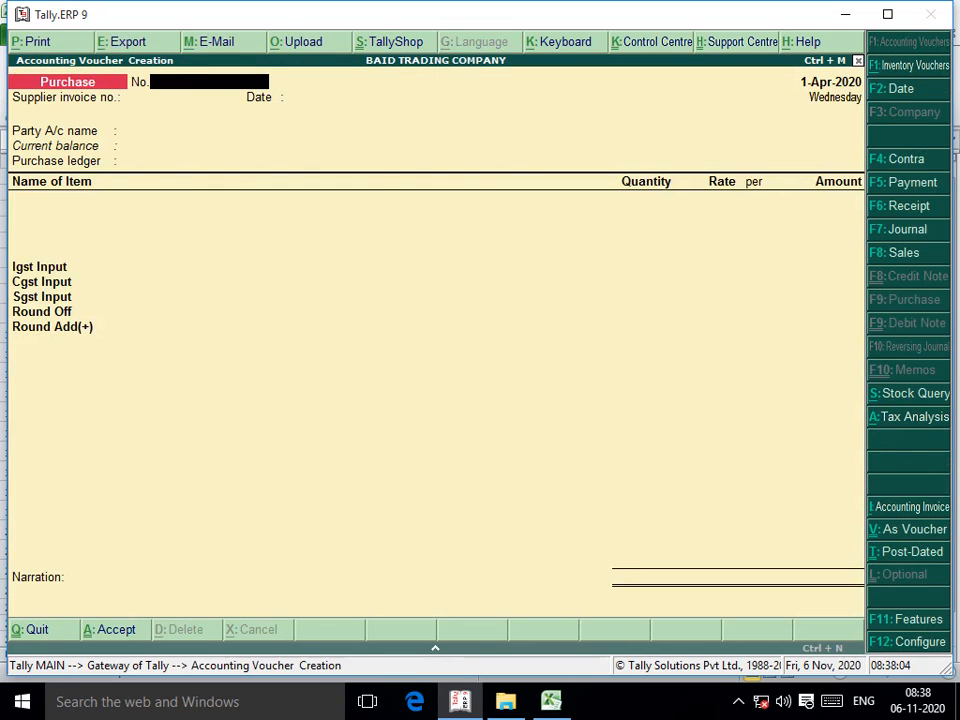
{"action": "key", "text": "Return"}
{"action": "key", "text": "Return"}
{"action": "type", "text": "110"}
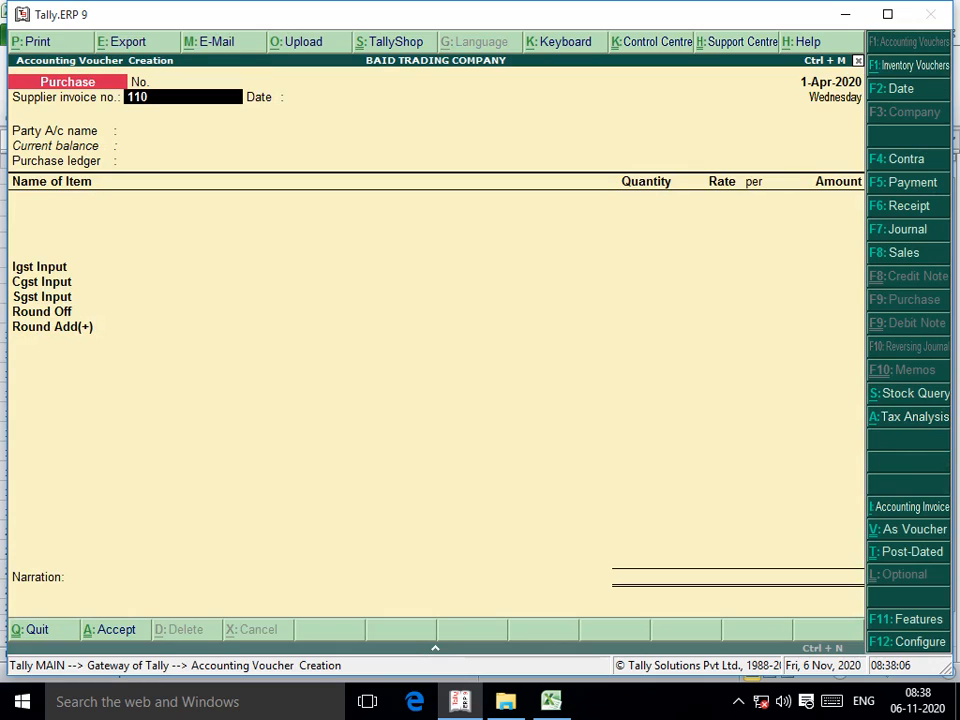
{"action": "key", "text": "BackSpace"}
{"action": "type", "text": "05"}
{"action": "key", "text": "Return"}
- Choose BAJRANG TEXTILE as party and highlight Purchase Account Igst as purchase ledger
{"action": "key", "text": "Return"}
{"action": "key", "text": "Down"}
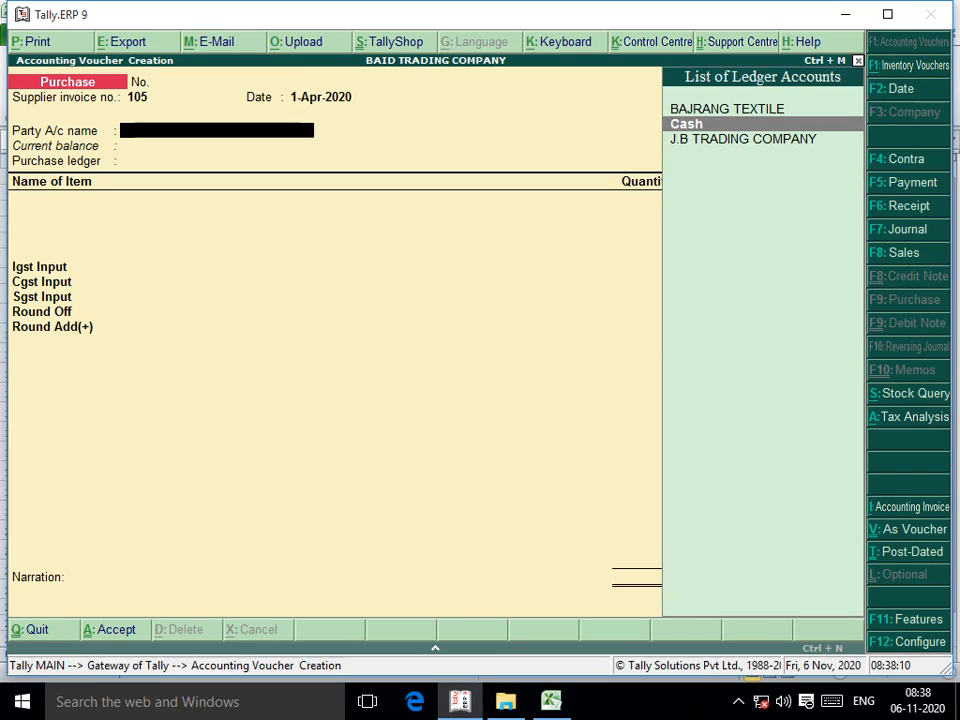
{"action": "key", "text": "Up"}
{"action": "key", "text": "Return"}
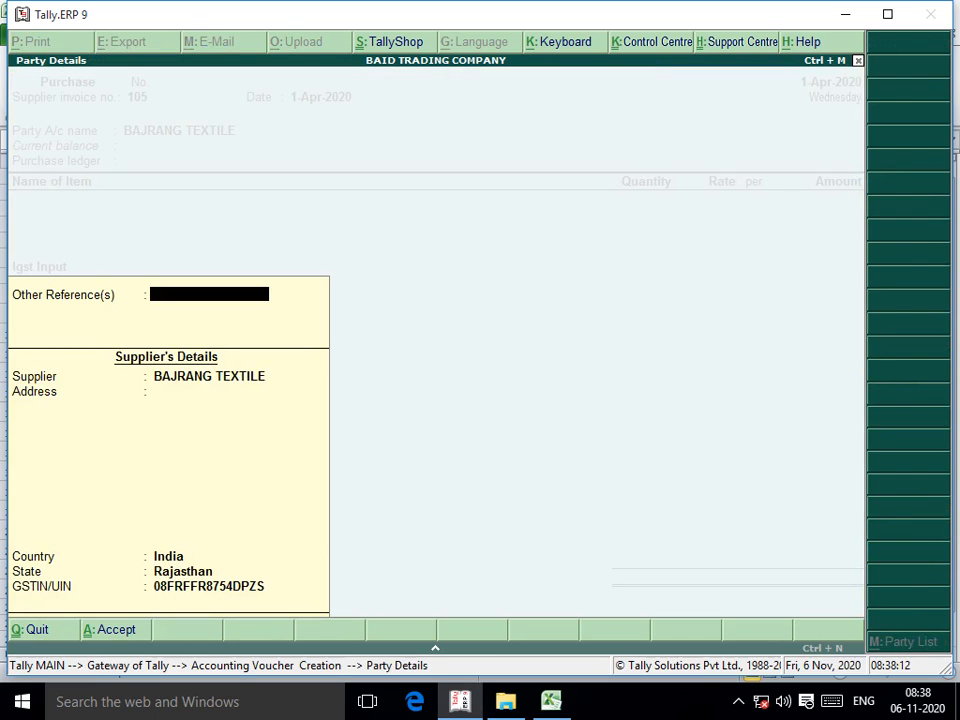
{"action": "key", "text": "Return"}
{"action": "key", "text": "Down"}
{"action": "key", "text": "Up"}
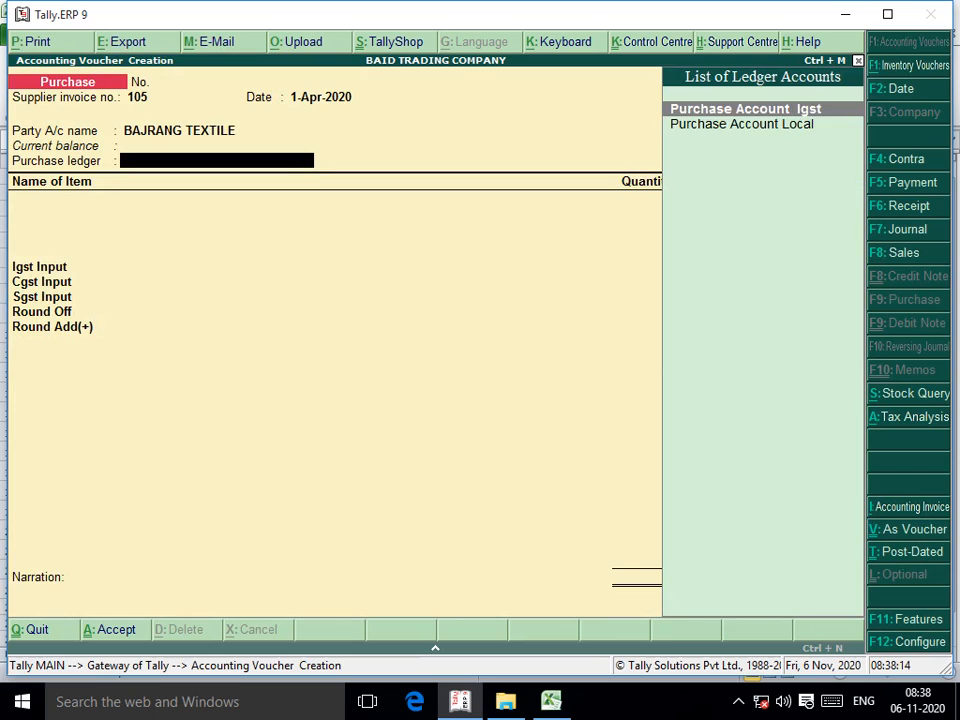
{"action": "key", "text": "Down"}
{"action": "key", "text": "Up"}
- Set Purchase Account Igst as purchase ledger and copy WOOLENS SHIRT from Excel cell E9
{"action": "key", "text": "Return"}
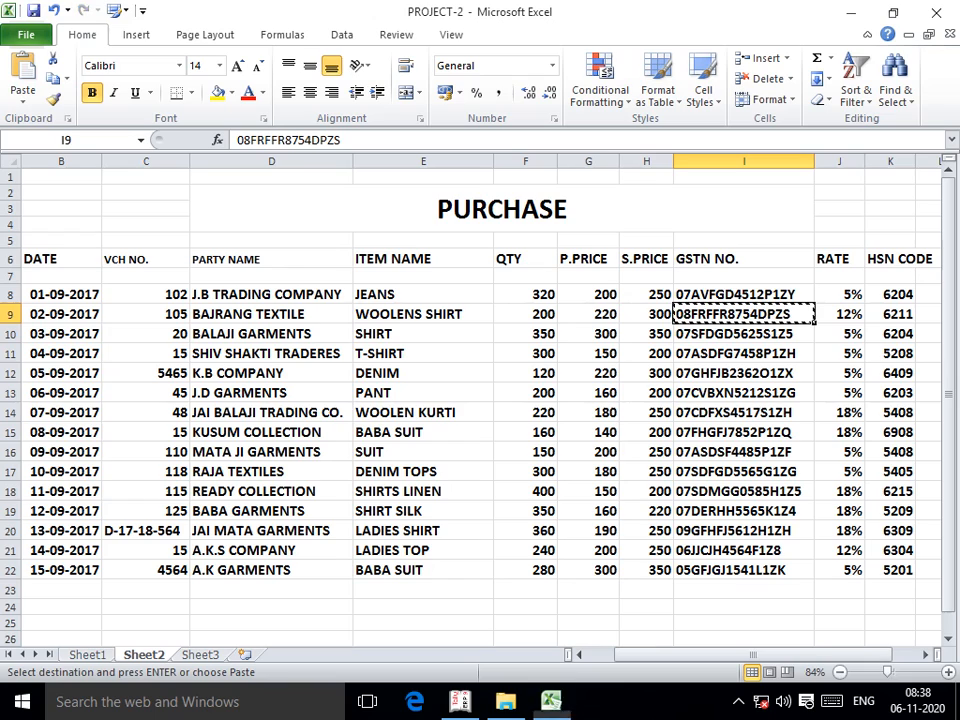
{"action": "key", "text": "alt+Tab"}
{"action": "key", "text": "Left"}
{"action": "key", "text": "Left"}
{"action": "key", "text": "Left"}
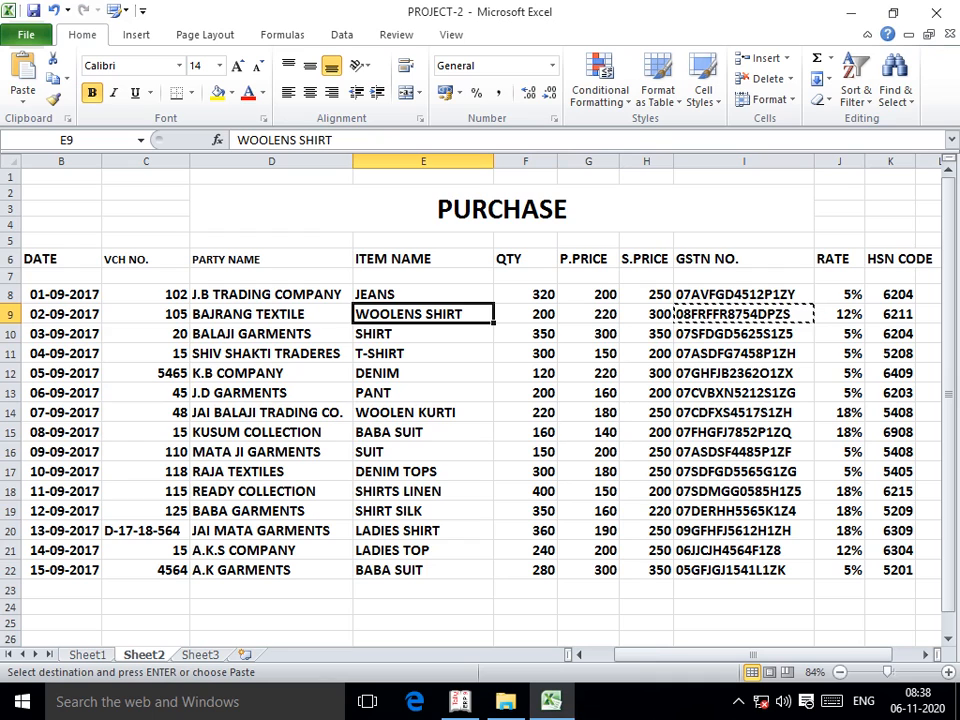
{"action": "key", "text": "ctrl+c"}
- Back in Tally, start stock item WOOLENS SHIRT and create a new WOOLENS SHIRT stock group for it
{"action": "key", "text": "alt+Tab"}
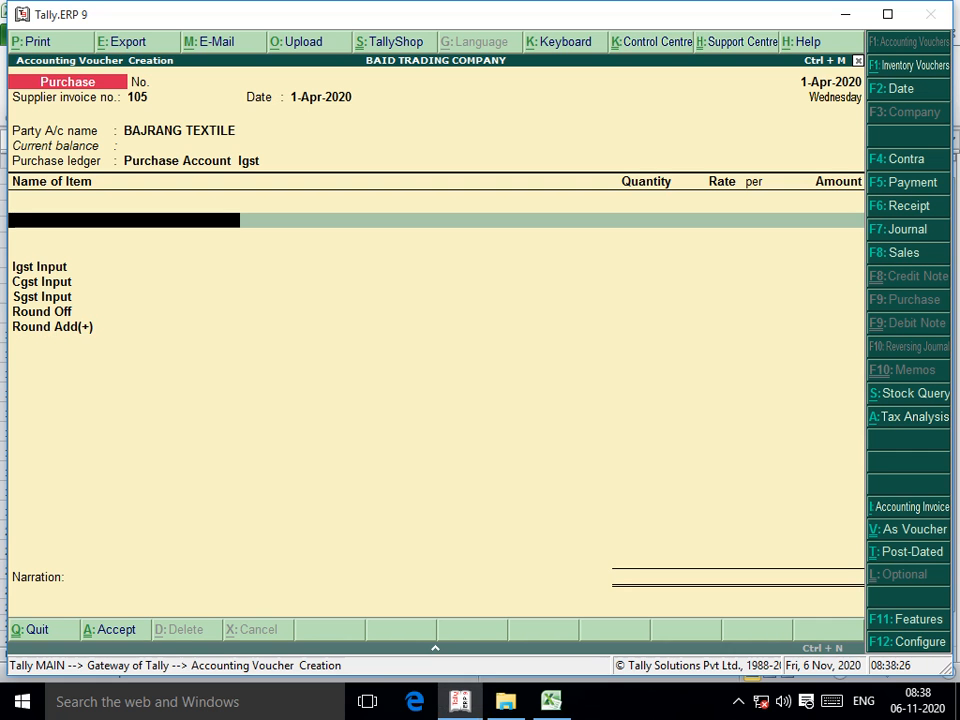
{"action": "key", "text": "alt+c"}
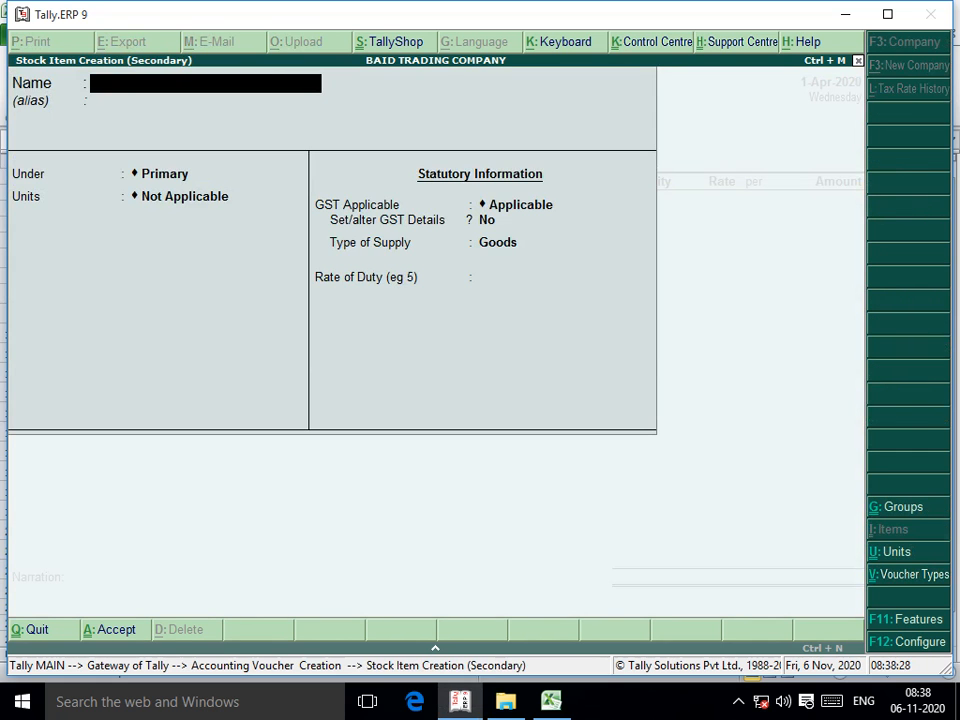
{"action": "key", "text": "ctrl+alt+v"}
{"action": "key", "text": "Return"}
{"action": "key", "text": "Return"}
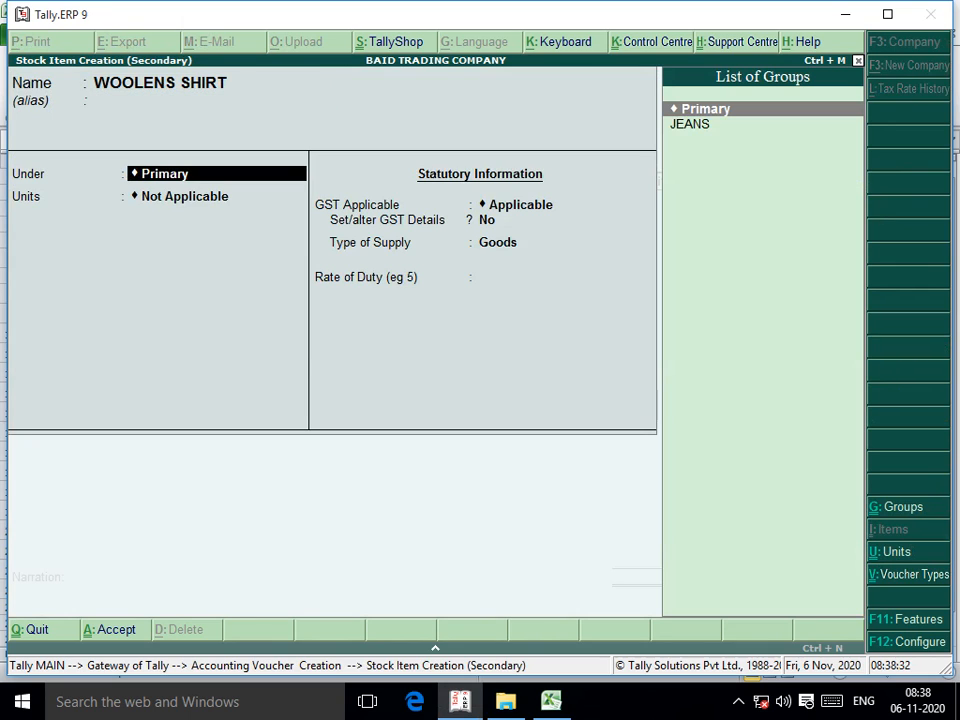
{"action": "key", "text": "alt+c"}
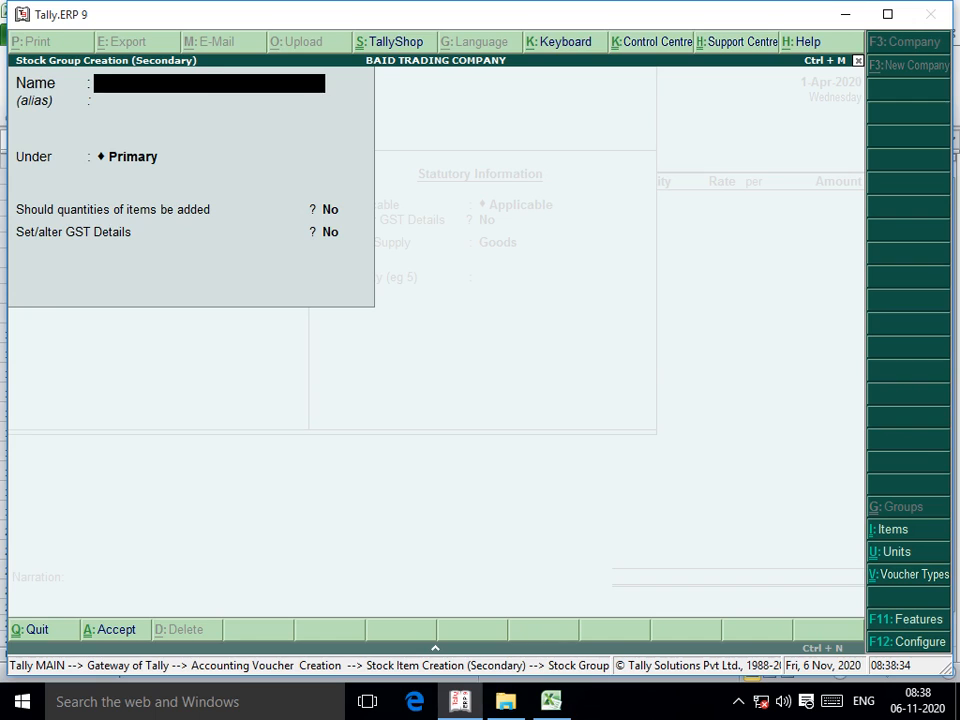
{"action": "key", "text": "ctrl+alt+v"}
{"action": "key", "text": "Return"}
{"action": "key", "text": "Return"}
{"action": "key", "text": "Return"}
{"action": "key", "text": "Return"}
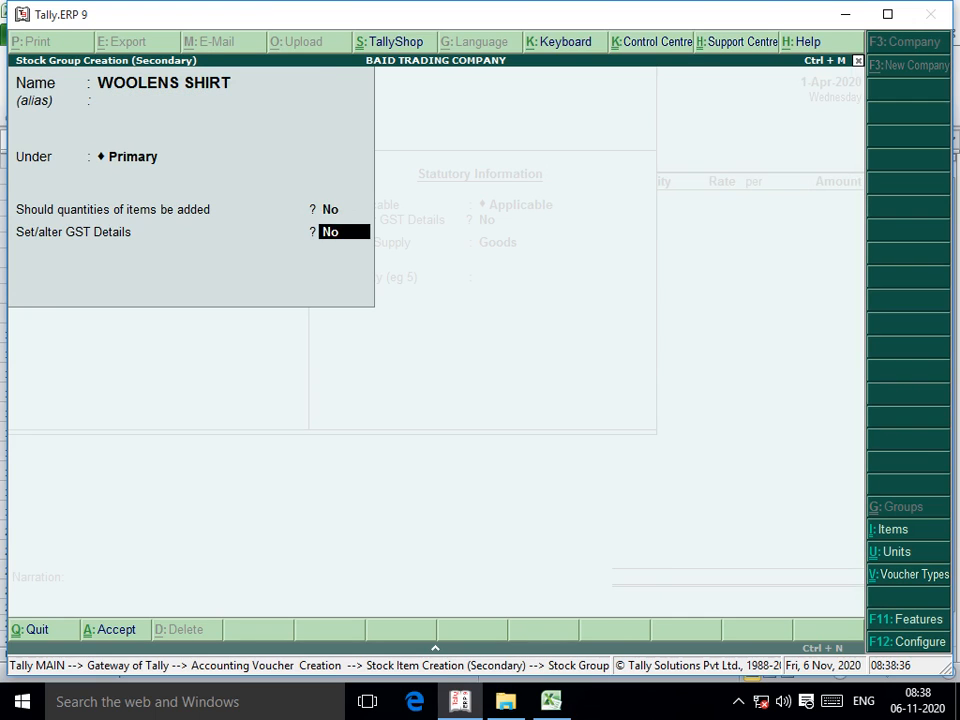
- Save the group, choose PCS as the unit and turn on standard rates
{"action": "key", "text": "Return"}
{"action": "key", "text": "Return"}
{"action": "key", "text": "Down"}
{"action": "key", "text": "Return"}
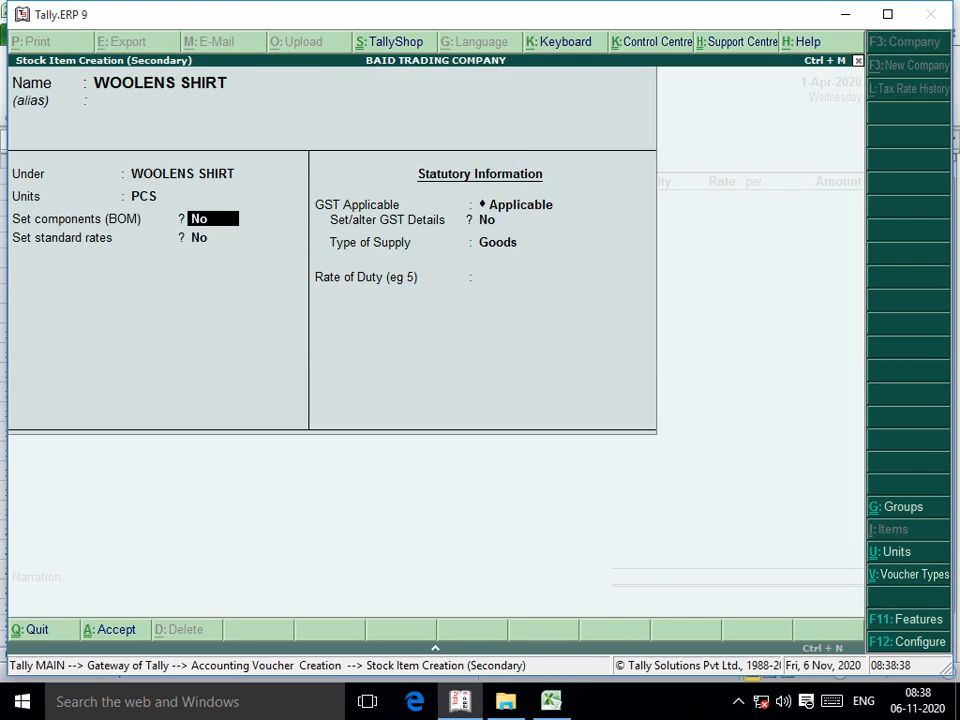
{"action": "key", "text": "Return"}
{"action": "key", "text": "Return"}
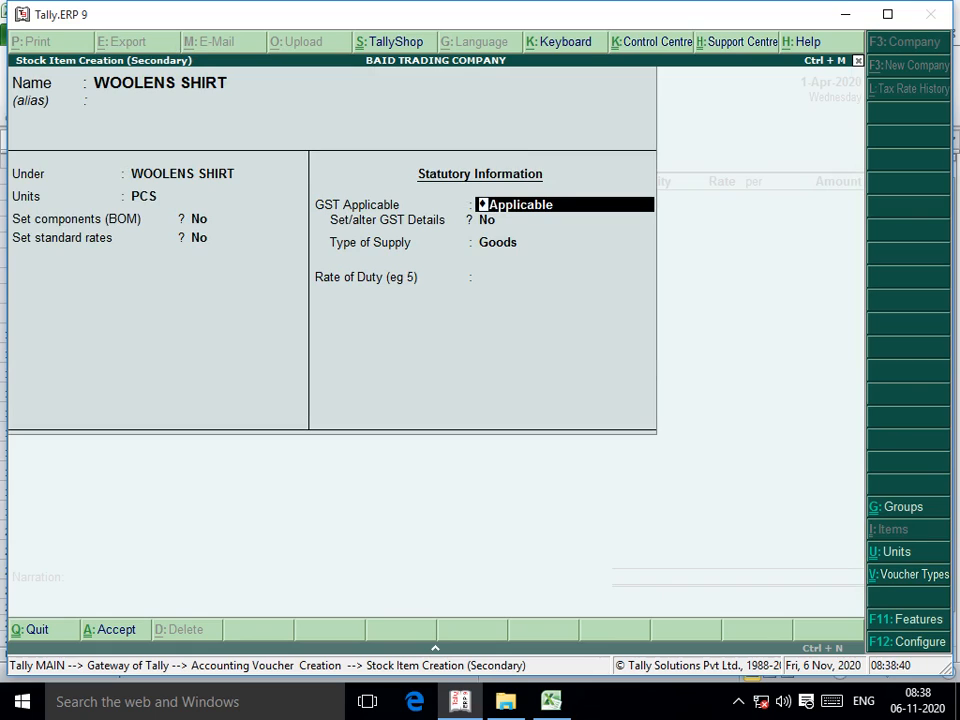
{"action": "key", "text": "Return"}
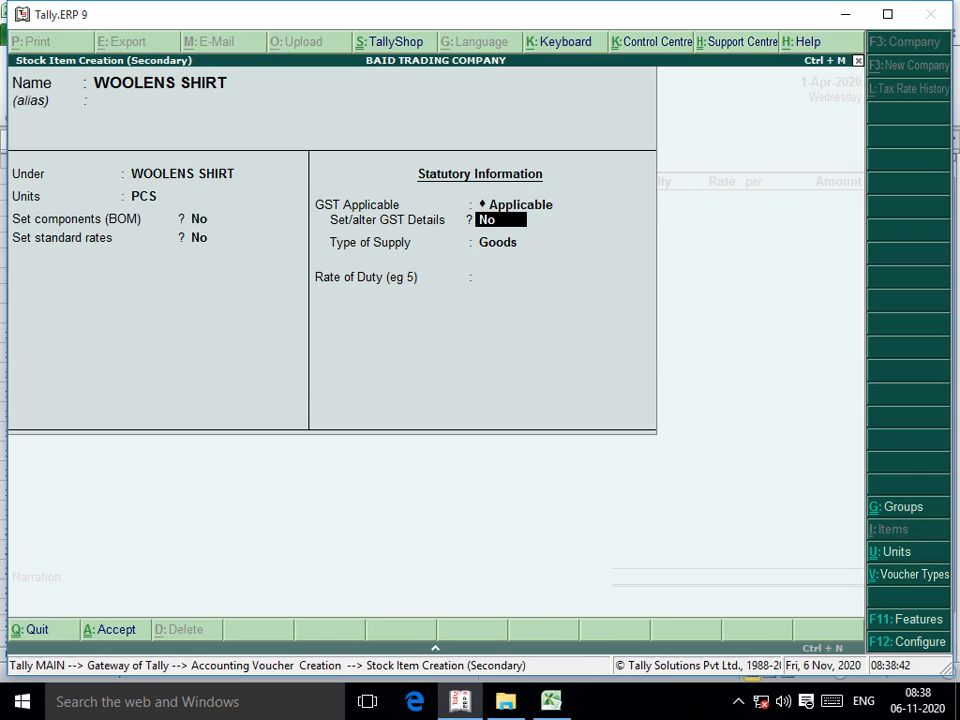
{"action": "key", "text": "BackSpace"}
{"action": "key", "text": "BackSpace"}
{"action": "type", "text": "y"}
{"action": "key", "text": "Return"}
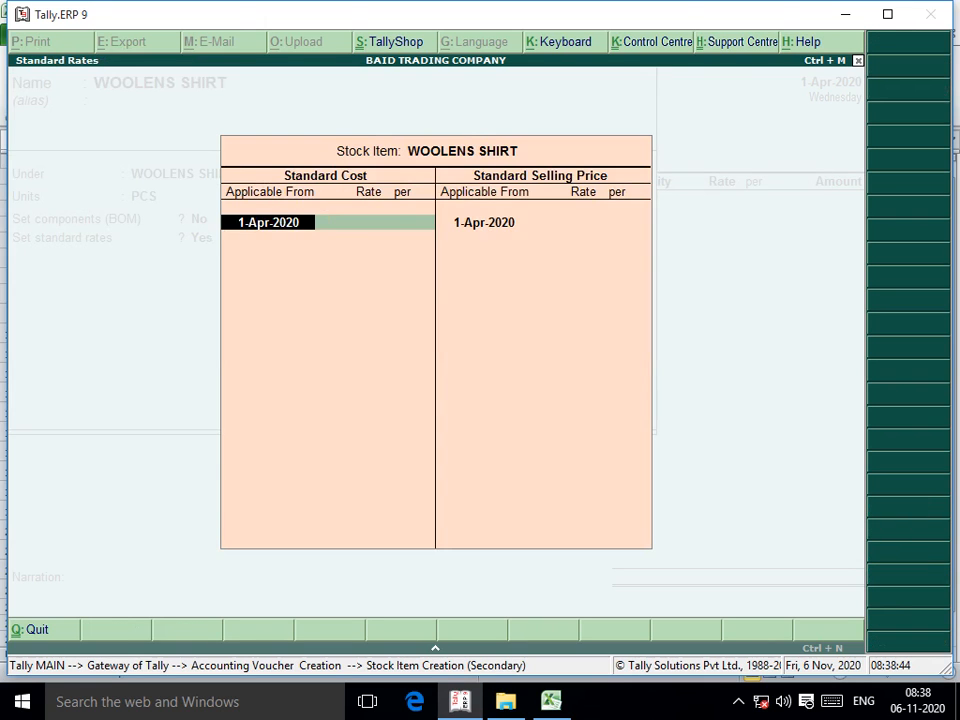
{"action": "key", "text": "Return"}
- Enter standard cost 200 and selling price 220 per PCS from the price sheet
{"action": "key", "text": "alt+Tab"}
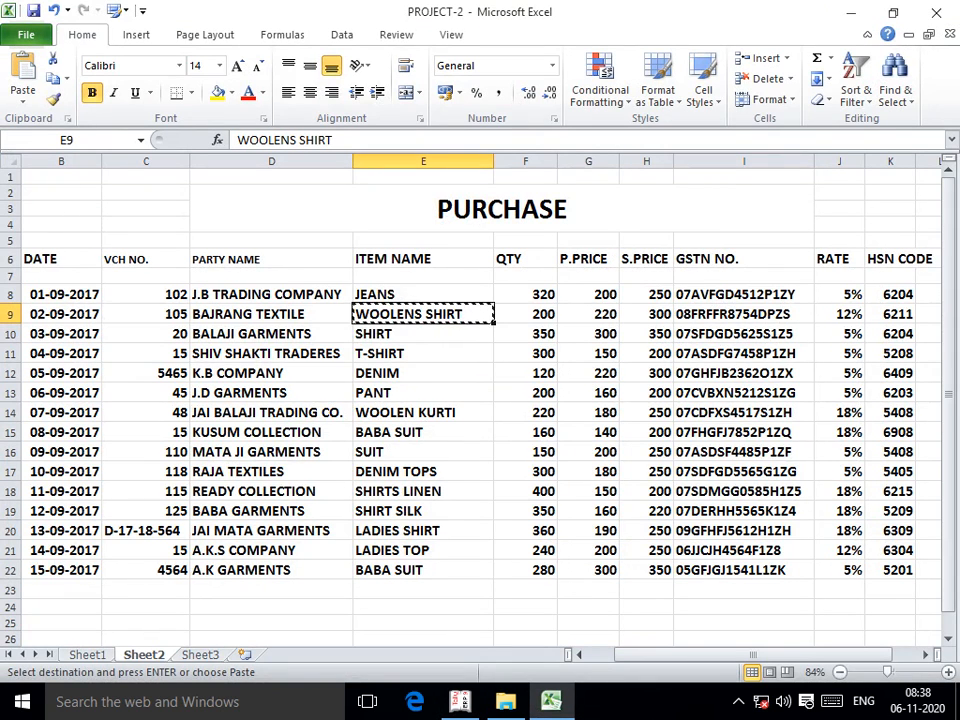
{"action": "key", "text": "alt+Tab"}
{"action": "key", "text": "ctrl+alt+v"}
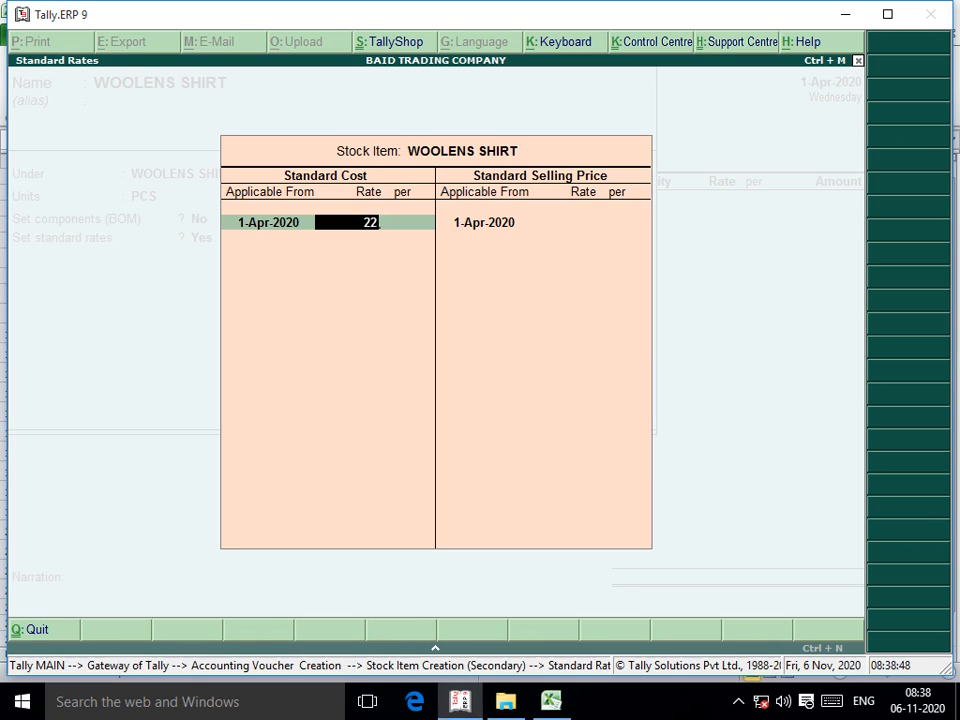
{"action": "key", "text": "BackSpace"}
{"action": "type", "text": "00"}
{"action": "key", "text": "Return"}
{"action": "key", "text": "Return"}
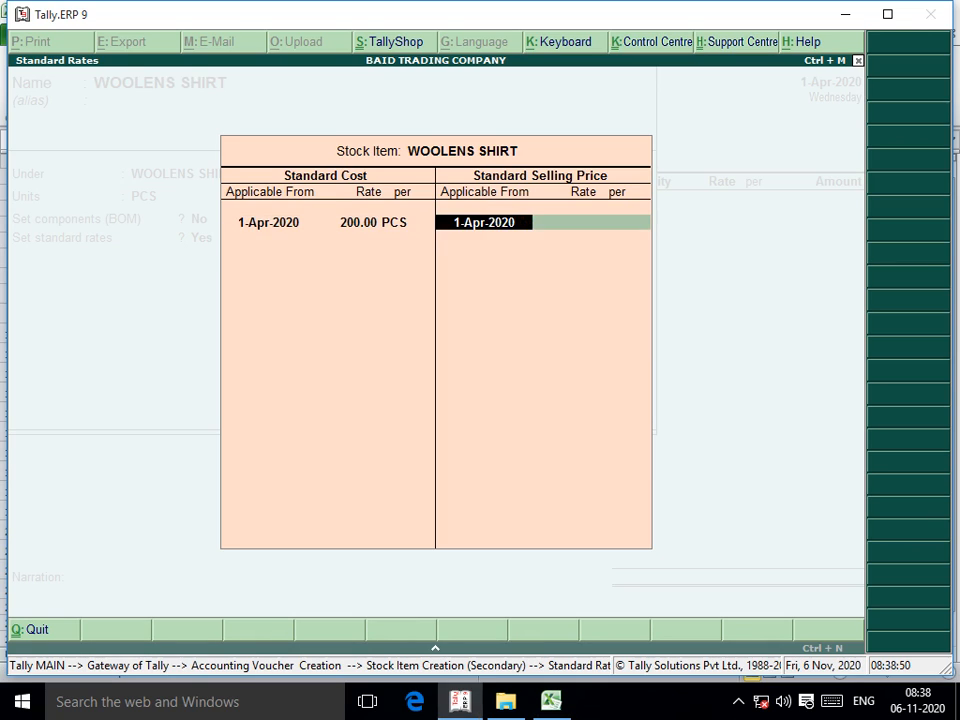
{"action": "key", "text": "Return"}
{"action": "type", "text": "3"}
{"action": "key", "text": "BackSpace"}
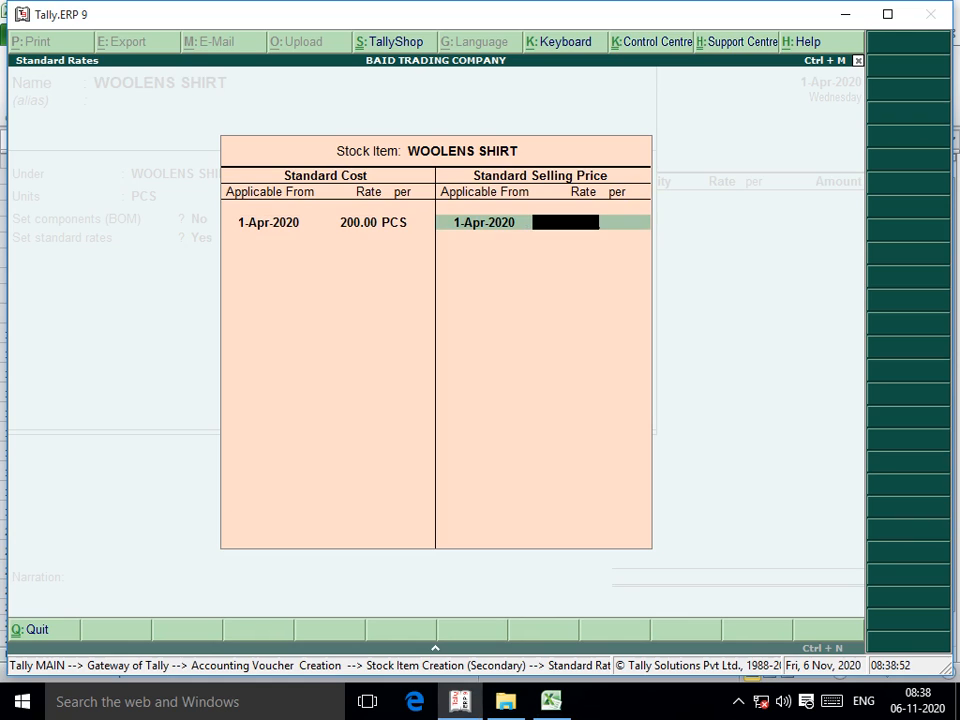
{"action": "type", "text": "220"}
{"action": "key", "text": "Return"}
{"action": "key", "text": "Return"}
{"action": "key", "text": "Return"}
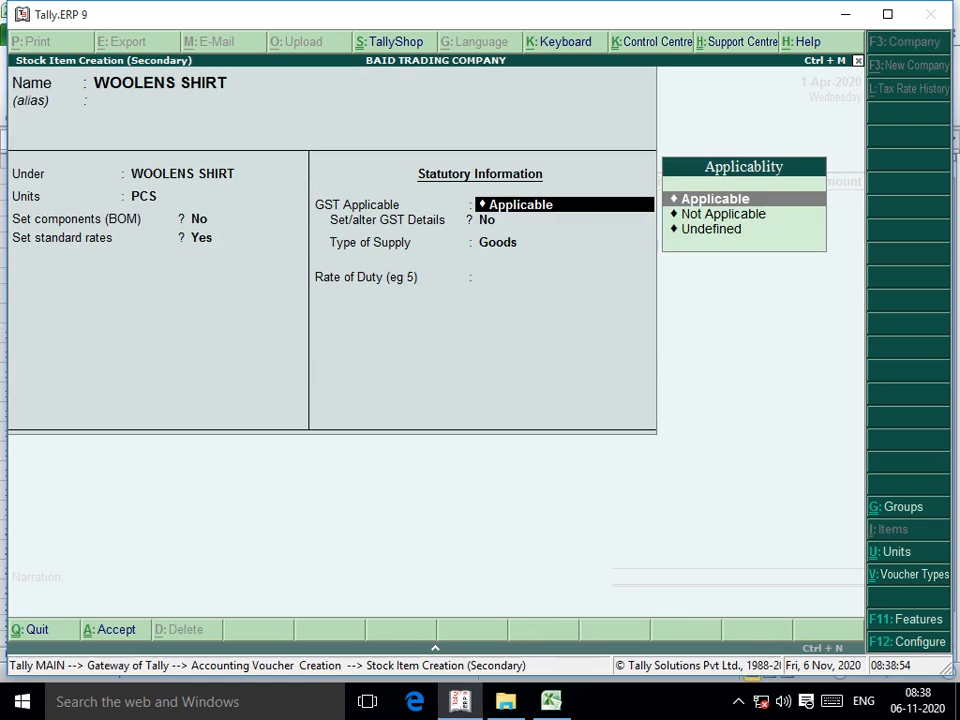
- Open the item's GST details with description WOOLENS SHIRT and HSN/SAC 6211
{"action": "key", "text": "Return"}
{"action": "key", "text": "y"}
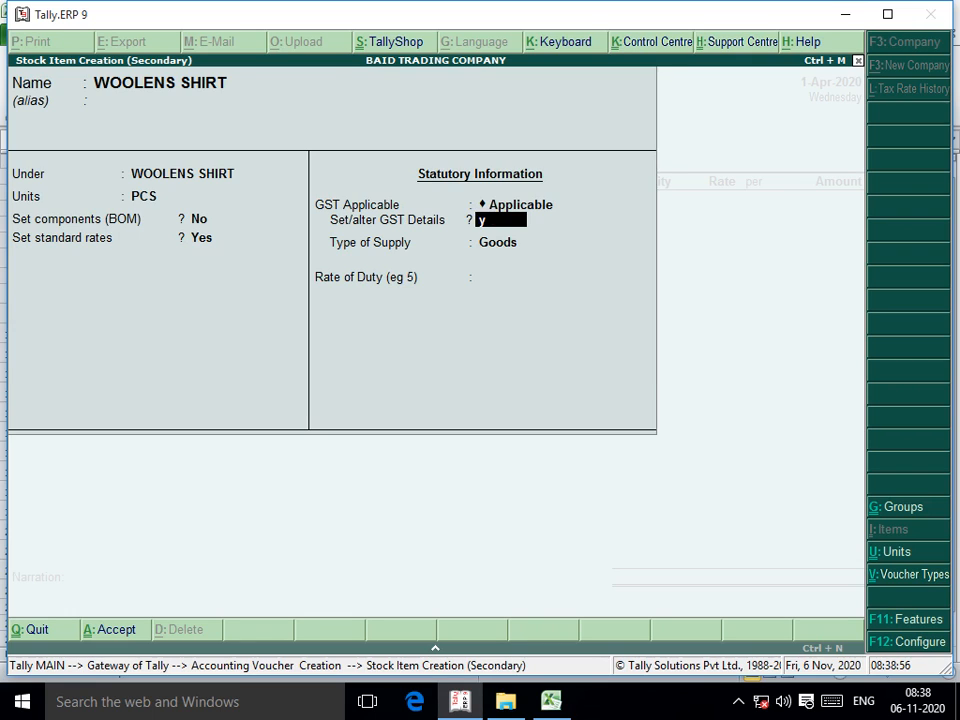
{"action": "key", "text": "Return"}
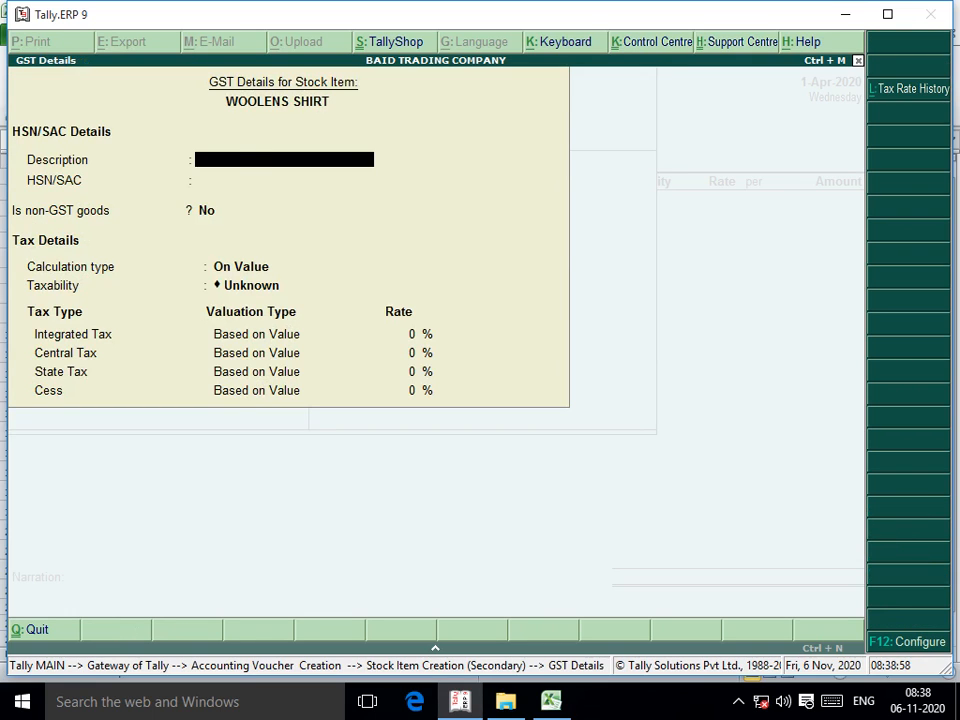
{"action": "key", "text": "ctrl+alt+v"}
{"action": "key", "text": "Return"}
{"action": "key", "text": "alt+Tab"}
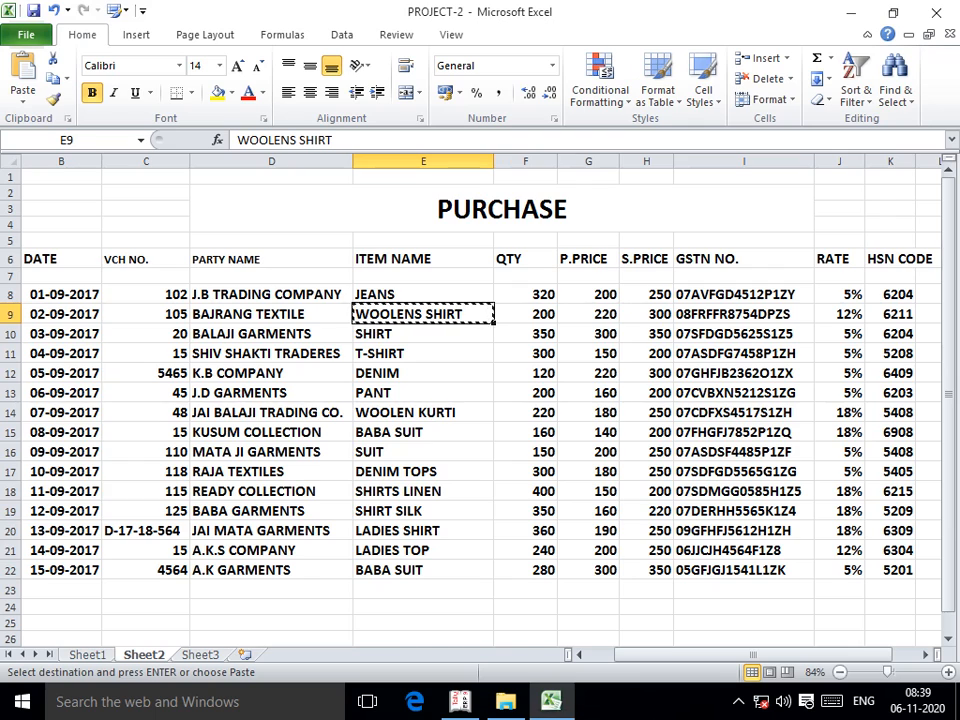
{"action": "key", "text": "alt+Tab"}
{"action": "type", "text": "6211"}
{"action": "key", "text": "Return"}
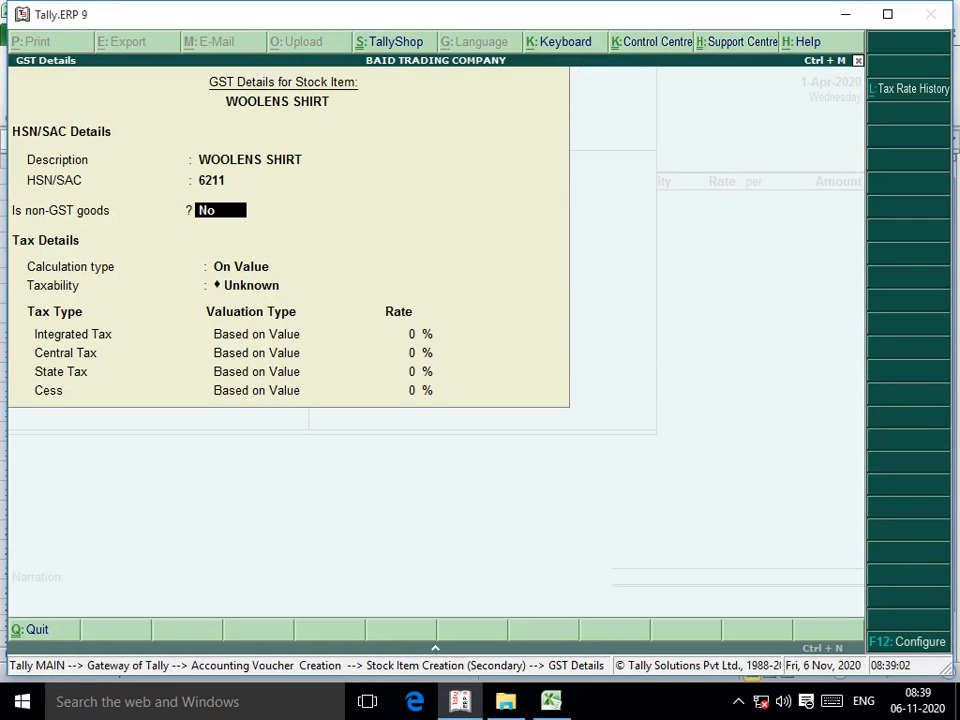
- Mark it Taxable at 12% integrated tax, with Goods as the type of supply
{"action": "key", "text": "Return"}
{"action": "key", "text": "Return"}
{"action": "key", "text": "Down"}
{"action": "key", "text": "Down"}
{"action": "key", "text": "Down"}
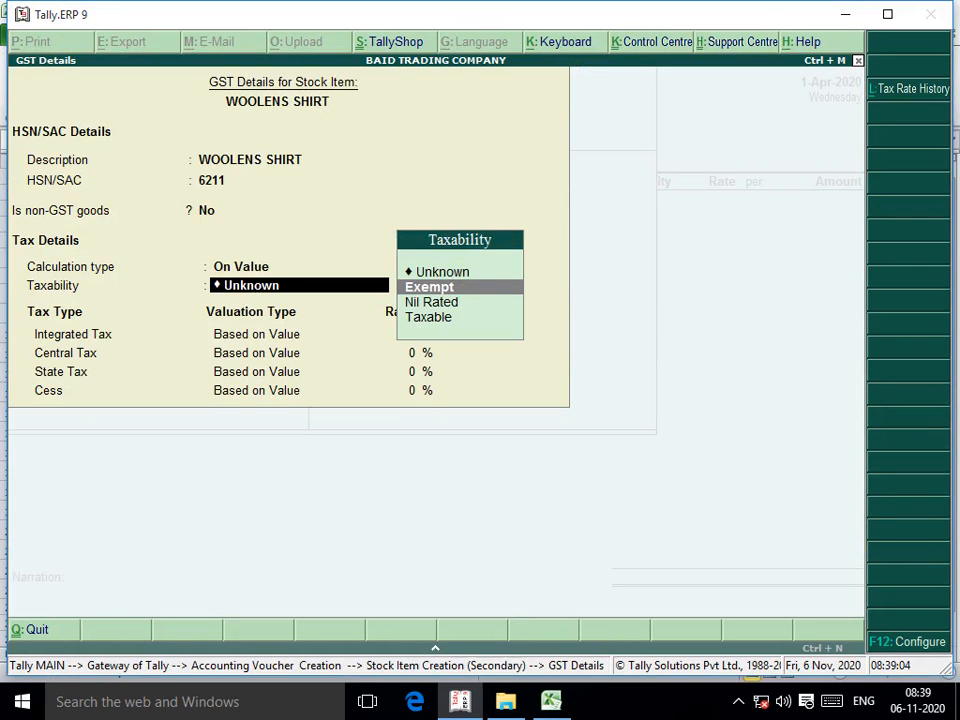
{"action": "key", "text": "Return"}
{"action": "key", "text": "alt+Tab"}
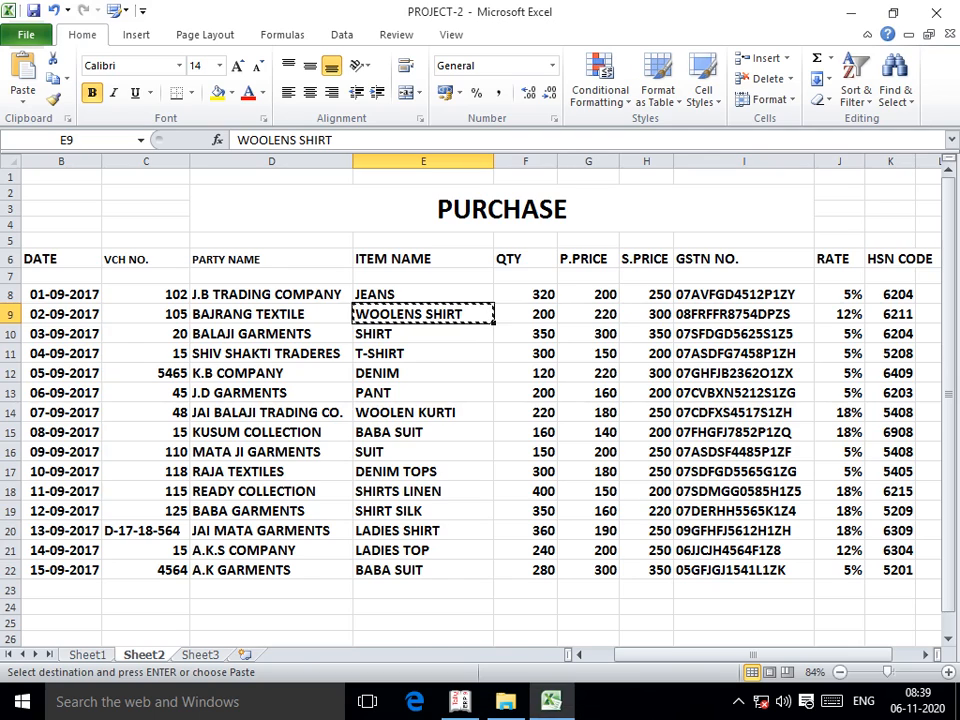
{"action": "key", "text": "alt+Tab"}
{"action": "type", "text": "12"}
{"action": "key", "text": "Return"}
{"action": "key", "text": "Return"}
{"action": "key", "text": "Return"}
{"action": "key", "text": "Return"}
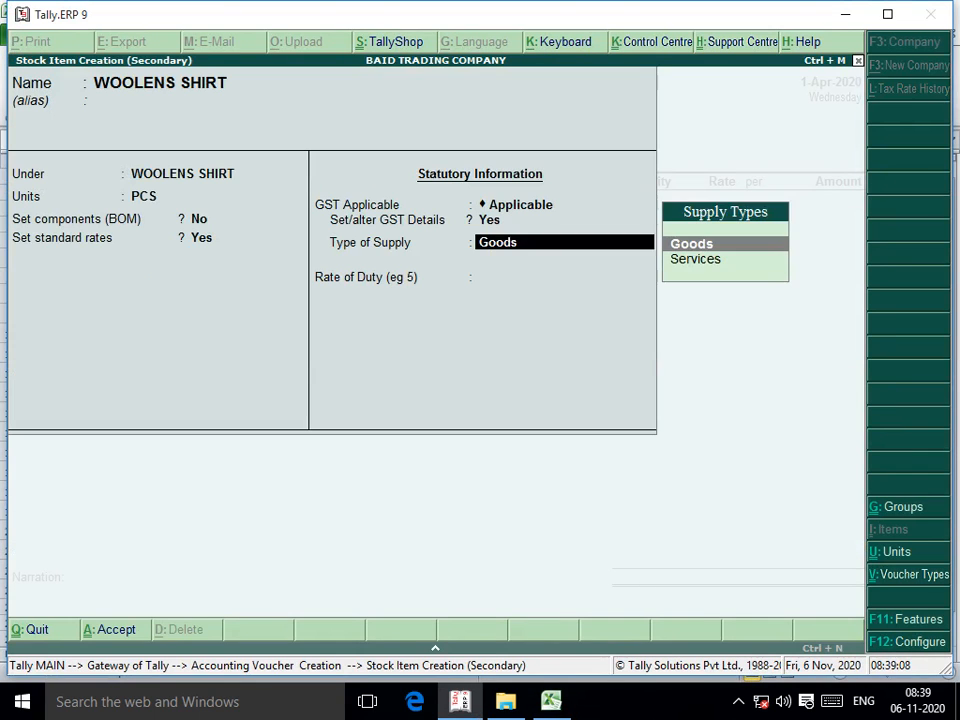
{"action": "key", "text": "Return"}
{"action": "key", "text": "Return"}
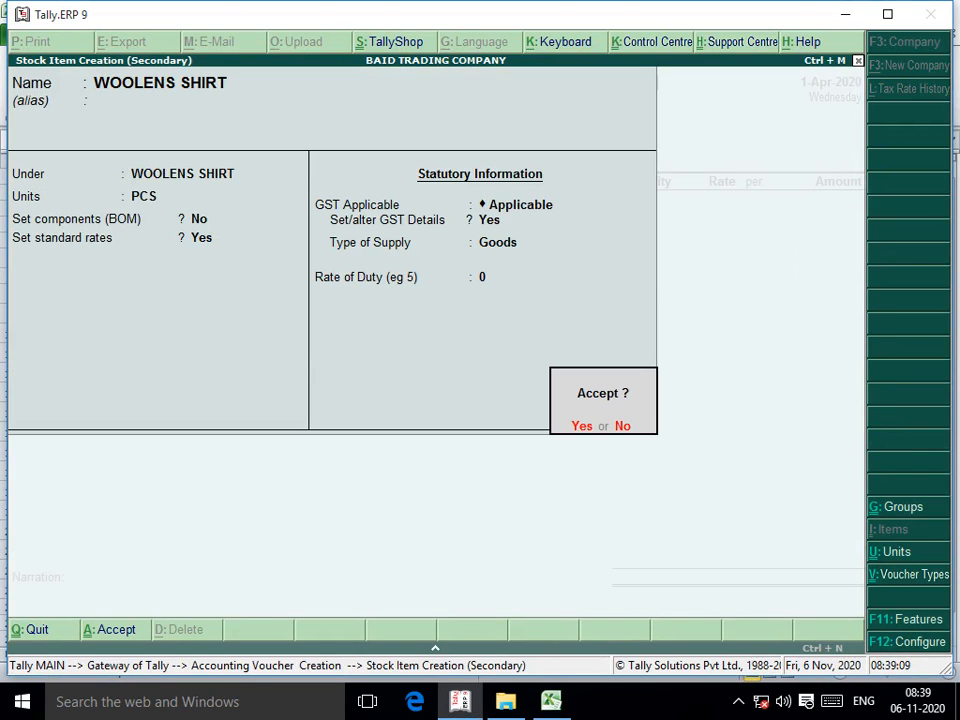
{"action": "key", "text": "Return"}
{"action": "key", "text": "Return"}
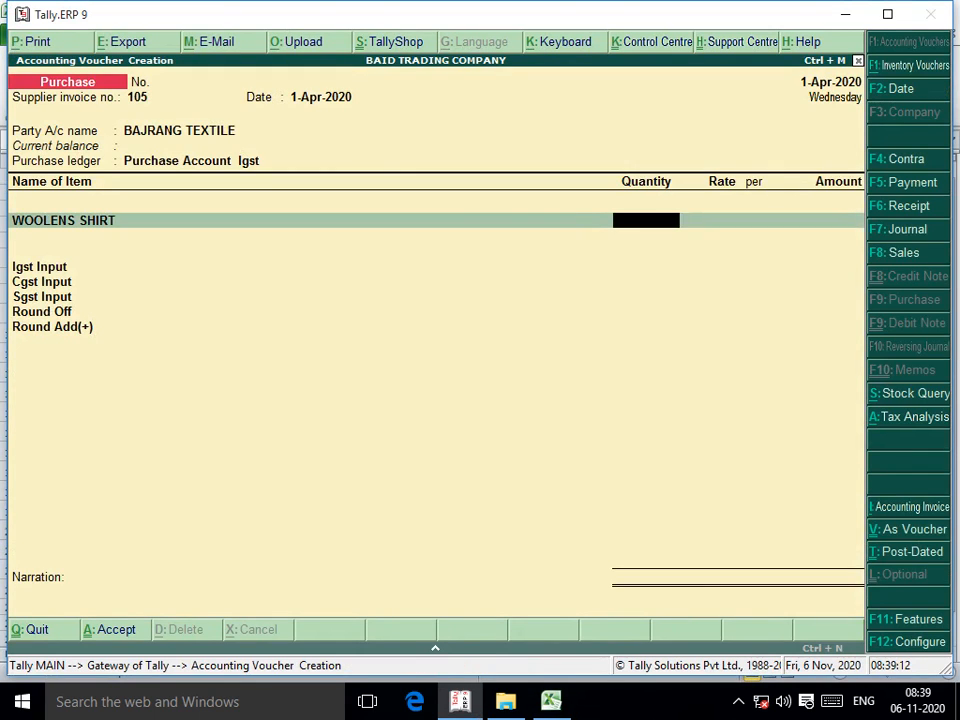
- Enter quantity 200, accept the 40,000 amount, tax lines and bill reference 105, then start Sales
{"action": "key", "text": "alt+Tab"}
{"action": "key", "text": "alt+Tab"}
{"action": "type", "text": "200"}
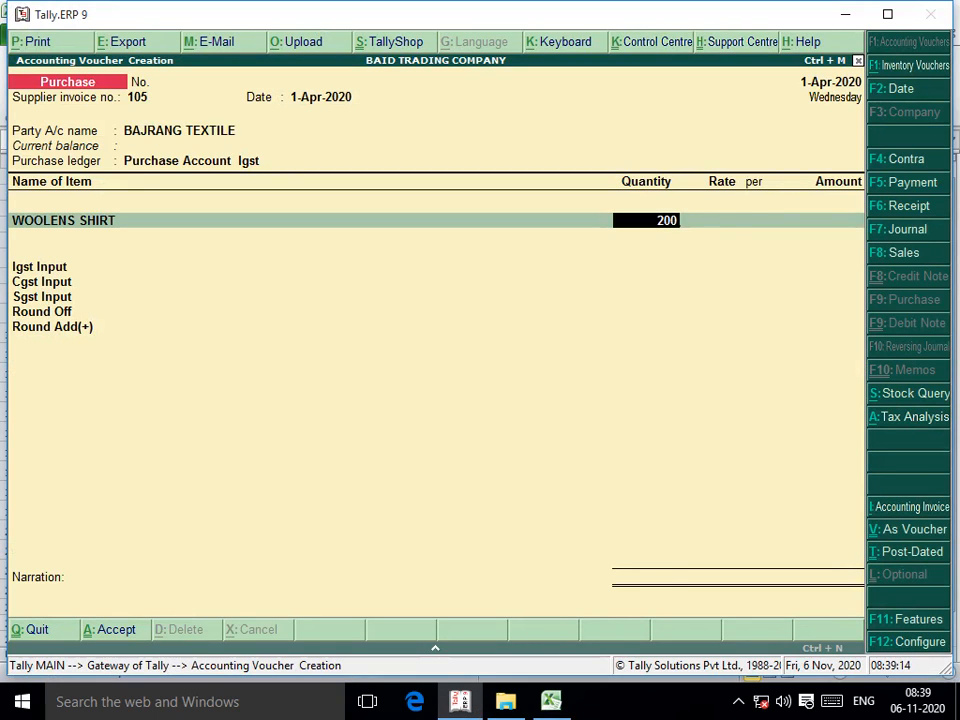
{"action": "key", "text": "Return"}
{"action": "key", "text": "Return"}
{"action": "key", "text": "Return"}
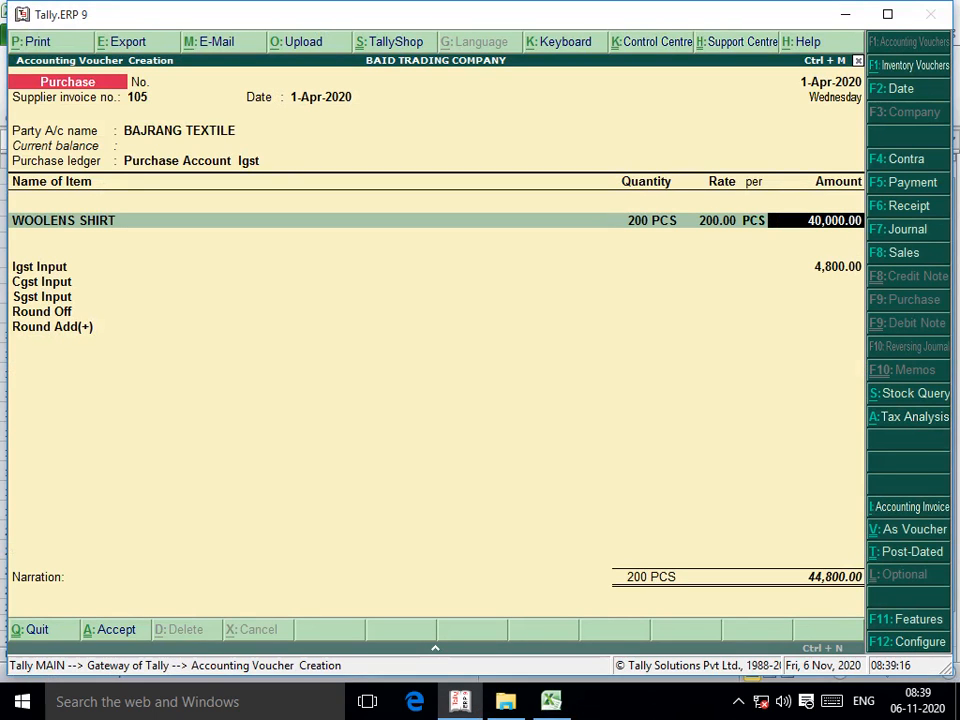
{"action": "key", "text": "Return"}
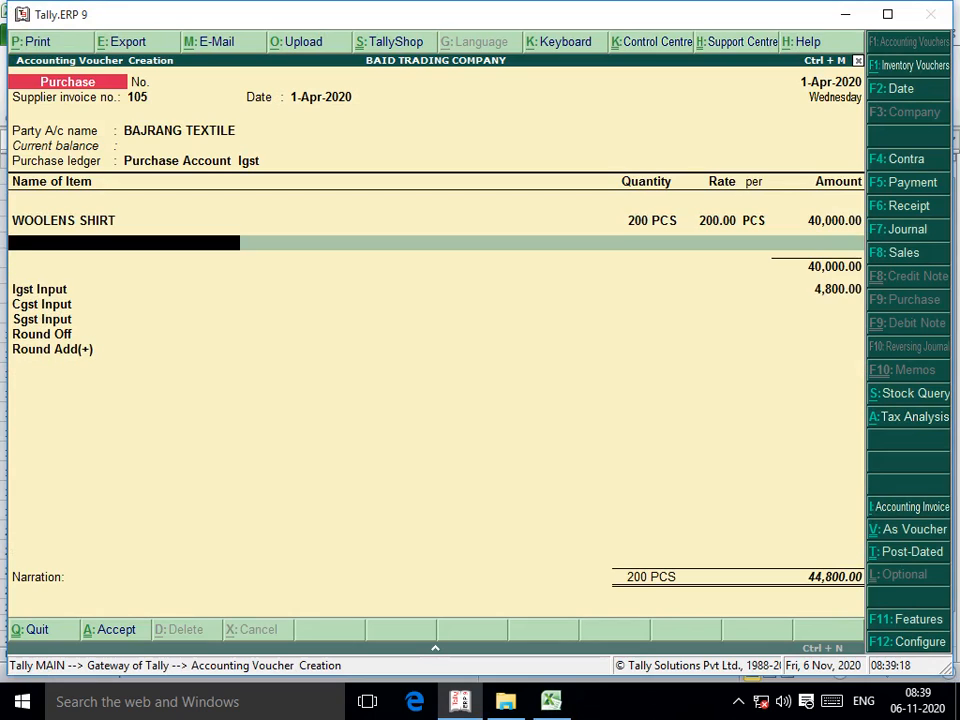
{"action": "key", "text": "Return"}
{"action": "key", "text": "Return"}
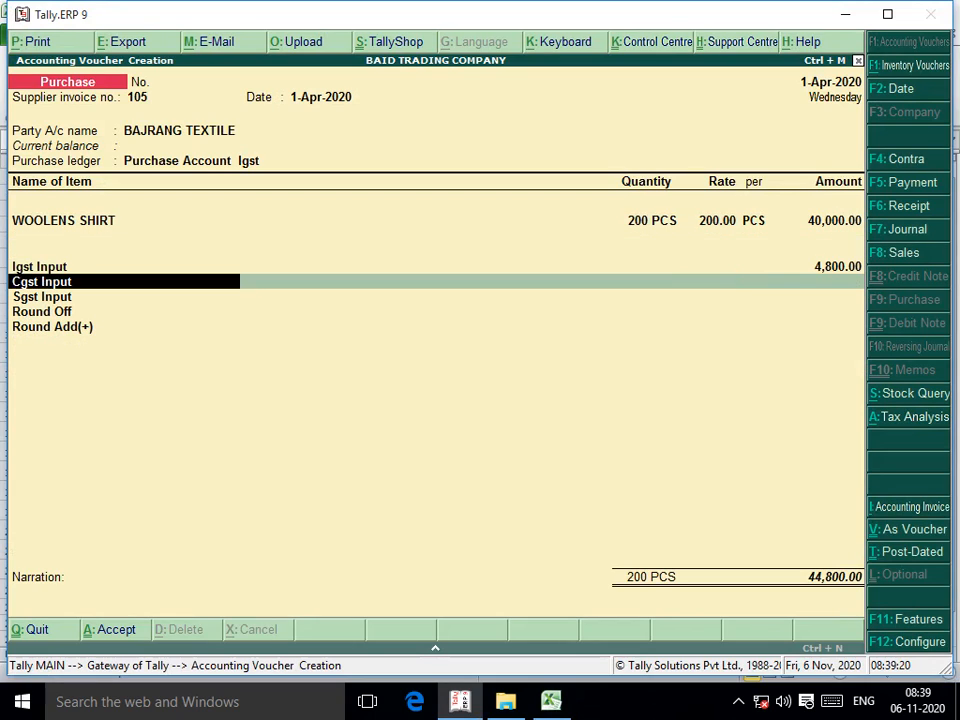
{"action": "key", "text": "Return"}
{"action": "key", "text": "Return"}
{"action": "key", "text": "Return"}
{"action": "key", "text": "Return"}
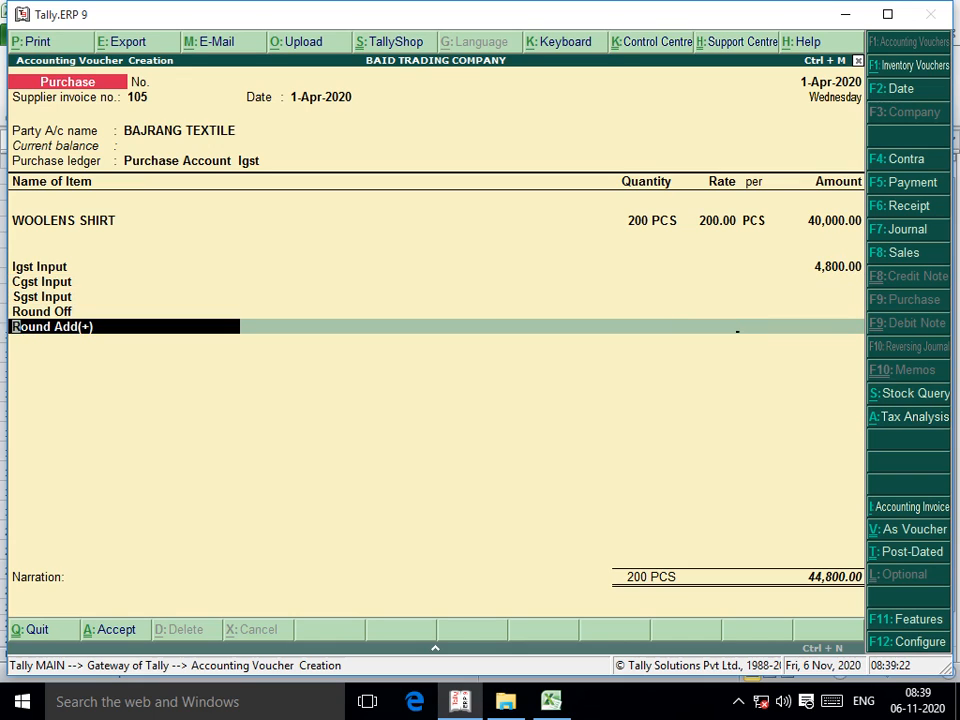
{"action": "key", "text": "Return"}
{"action": "key", "text": "Return"}
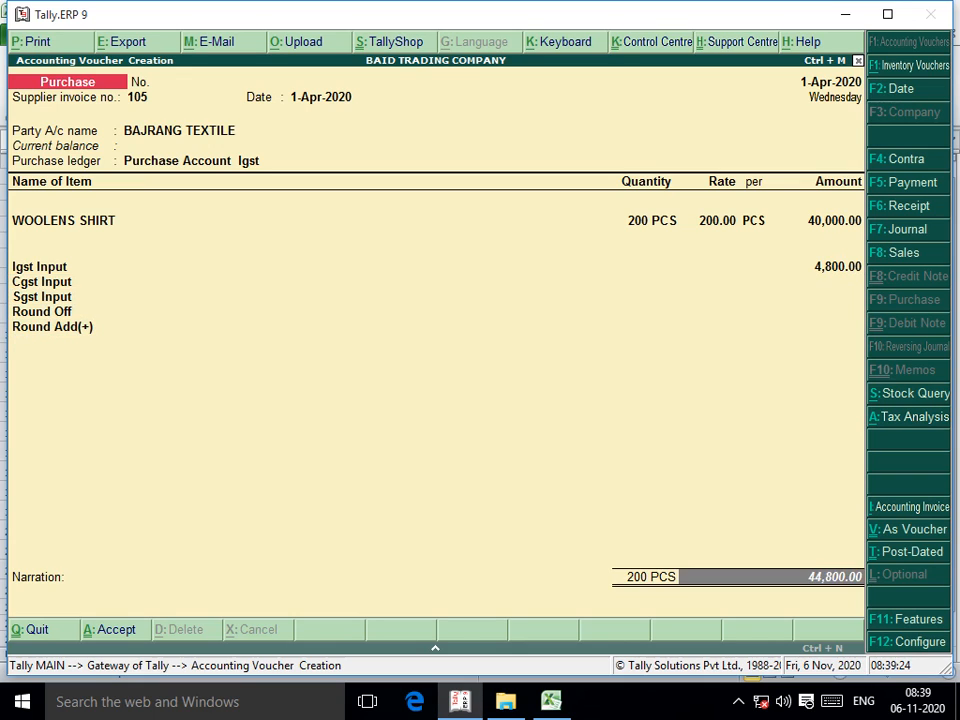
{"action": "key", "text": "Return"}
{"action": "key", "text": "Return"}
{"action": "key", "text": "Return"}
{"action": "key", "text": "Return"}
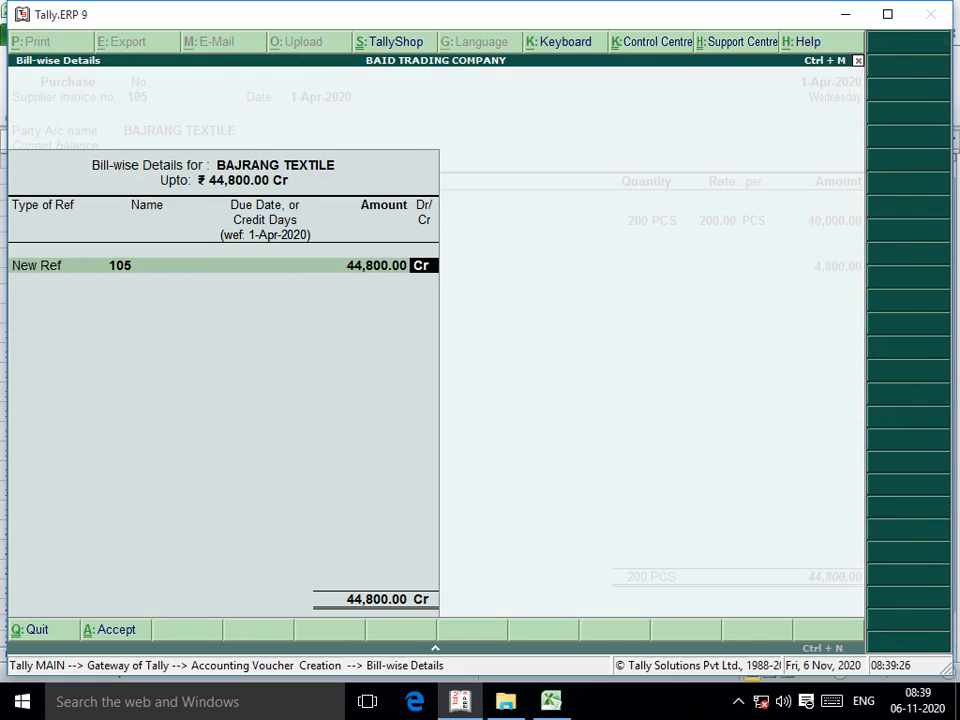
{"action": "key", "text": "Return"}
{"action": "key", "text": "Return"}
{"action": "key", "text": "Return"}
{"action": "key", "text": "Return"}
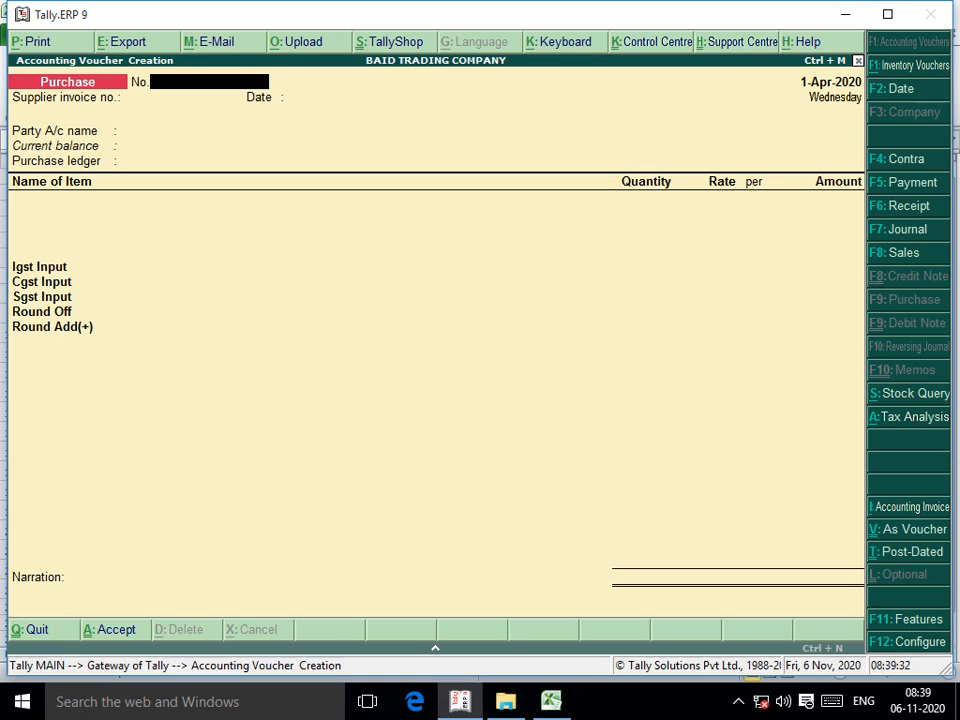
{"action": "key", "text": "F8"}
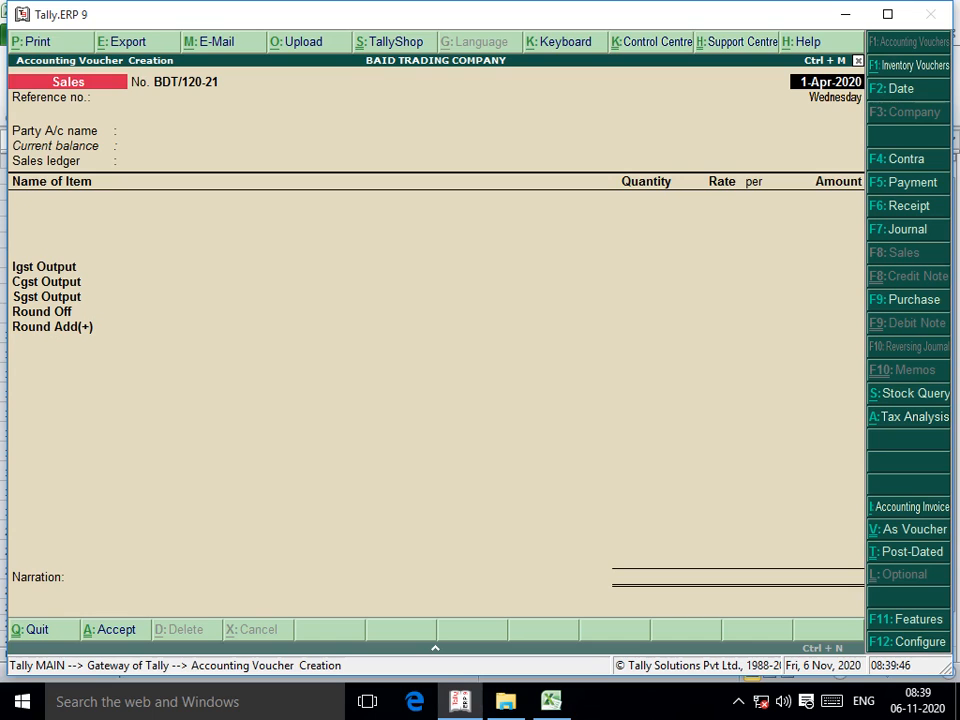
- Leave the sales voucher and open the Sales voucher type for alteration
{"action": "key", "text": "BackSpace"}
{"action": "key", "text": "Escape"}
{"action": "key", "text": "Up"}
{"action": "key", "text": "Up"}
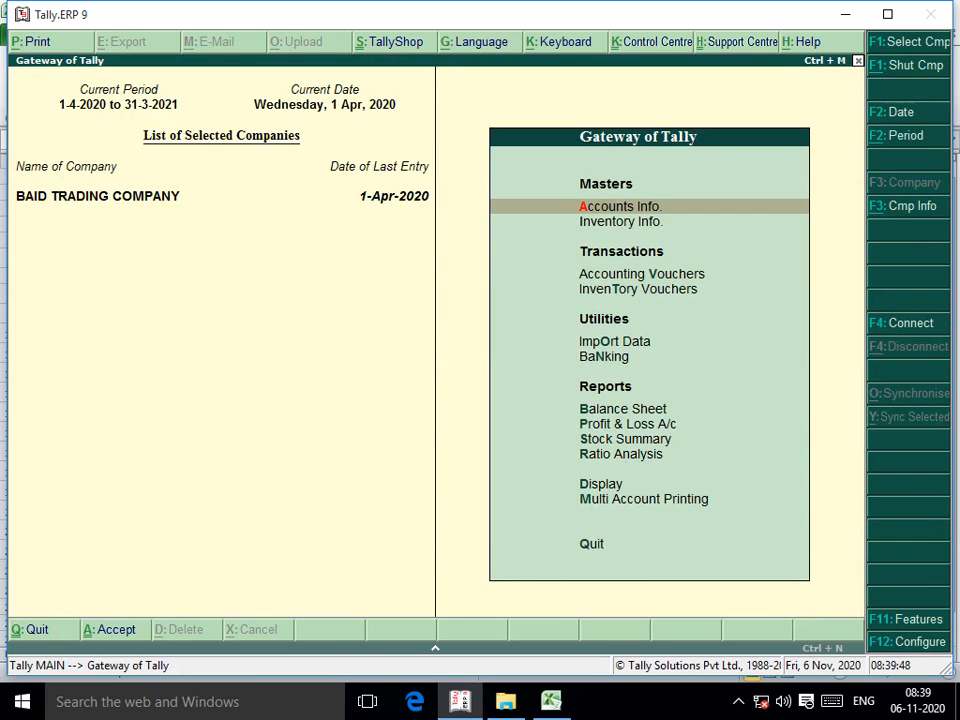
{"action": "key", "text": "Return"}
{"action": "key", "text": "Down"}
{"action": "key", "text": "Down"}
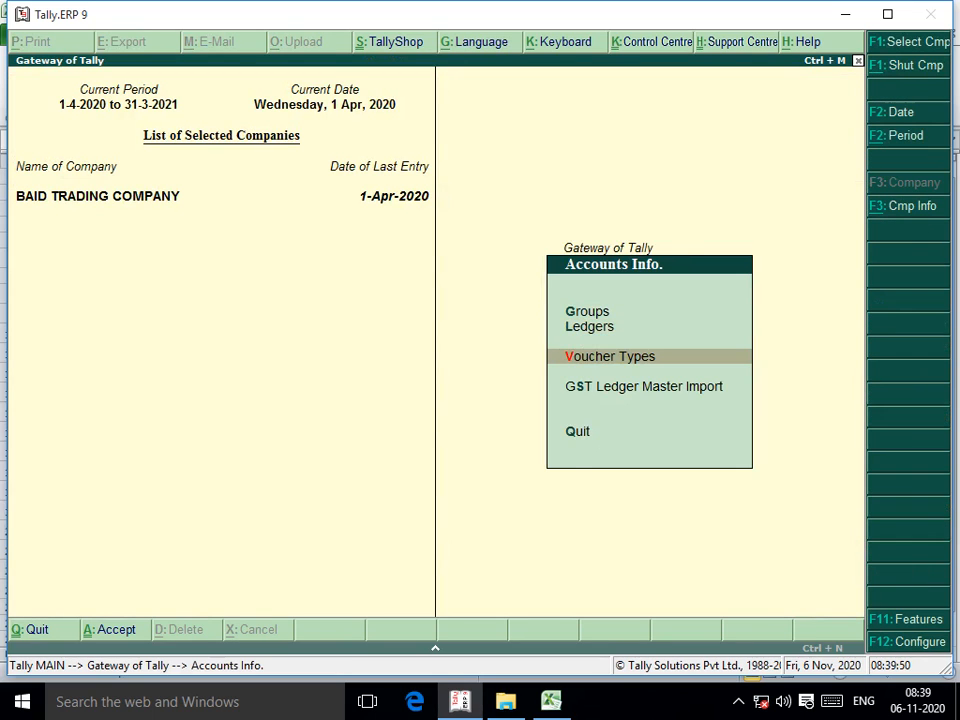
{"action": "key", "text": "Return"}
{"action": "key", "text": "Down"}
{"action": "key", "text": "Down"}
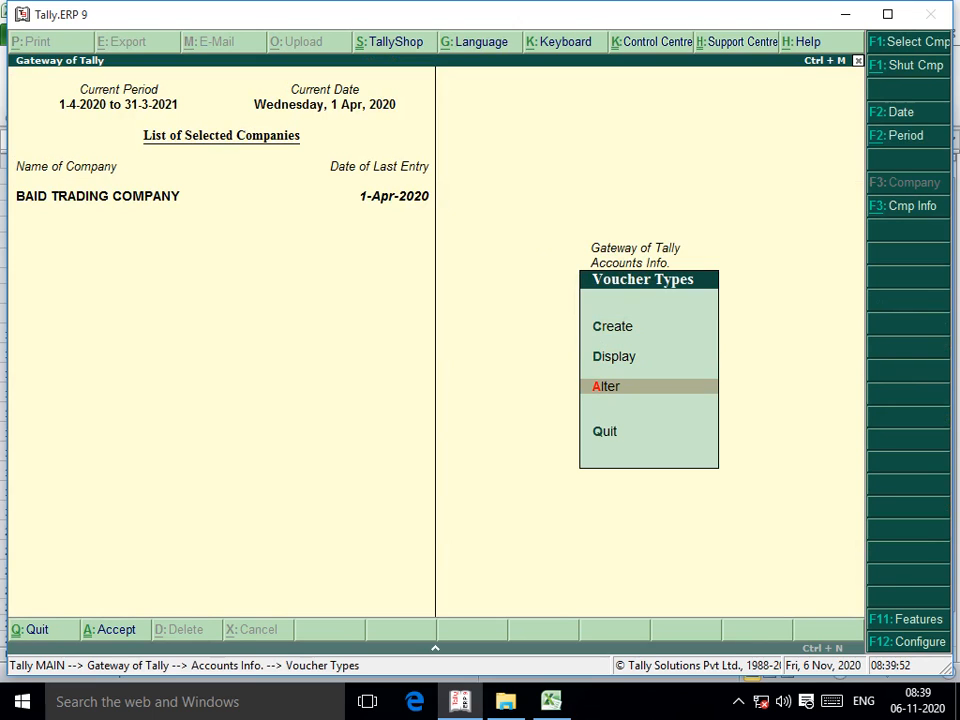
{"action": "key", "text": "Return"}
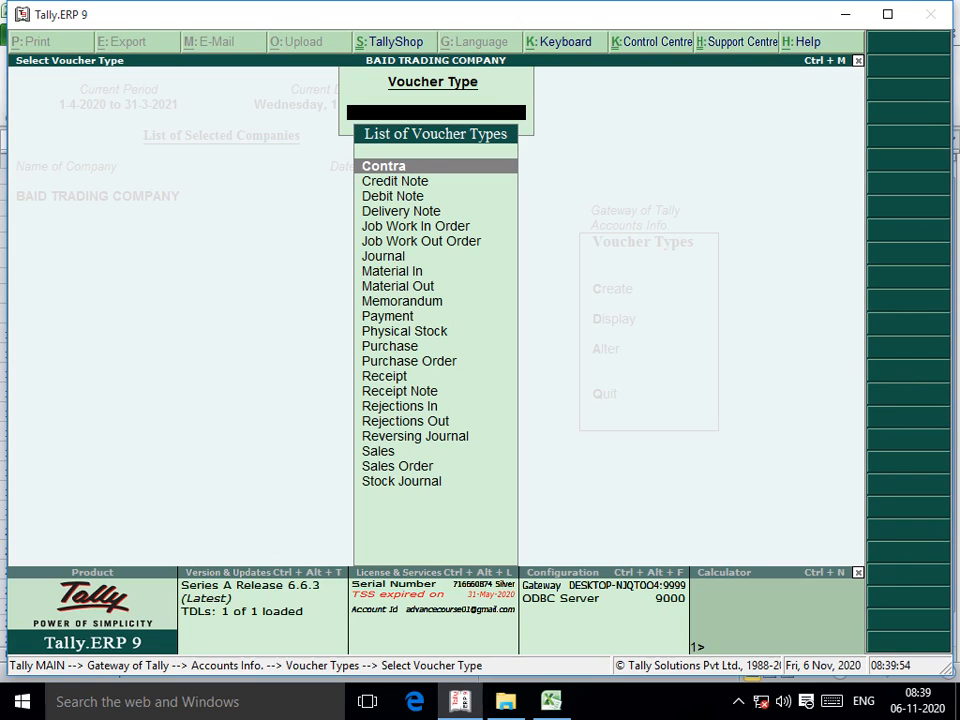
{"action": "type", "text": "Sale"}
{"action": "key", "text": "Down"}
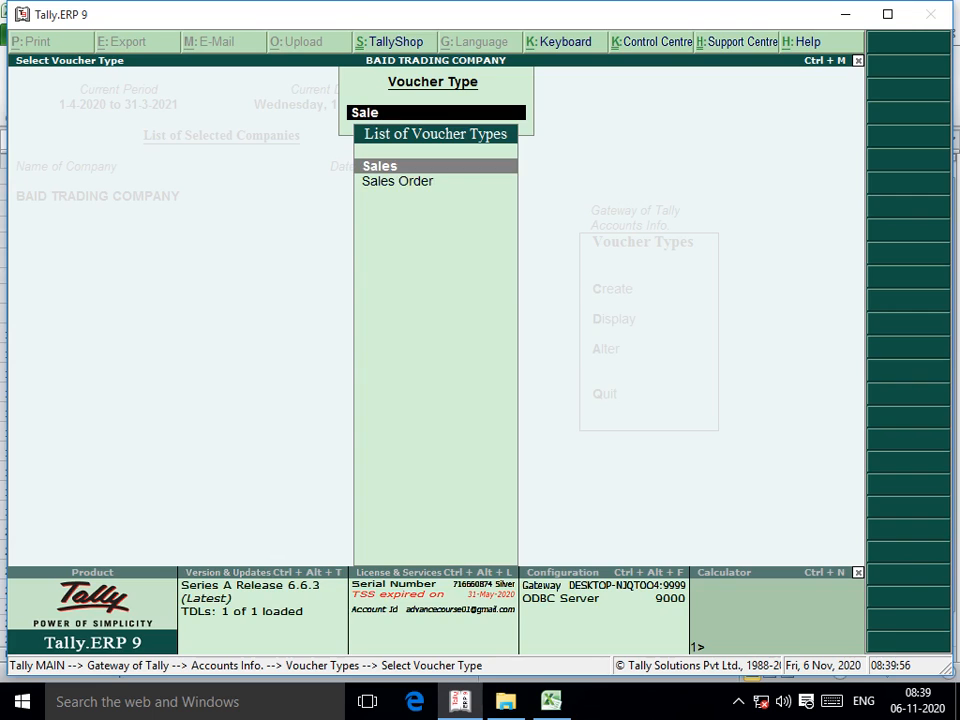
- Keep automatic numbering, turn on advanced configuration and enter prefix Bdt/1/
{"action": "key", "text": "Return"}
{"action": "key", "text": "Return"}
{"action": "key", "text": "Return"}
{"action": "key", "text": "Return"}
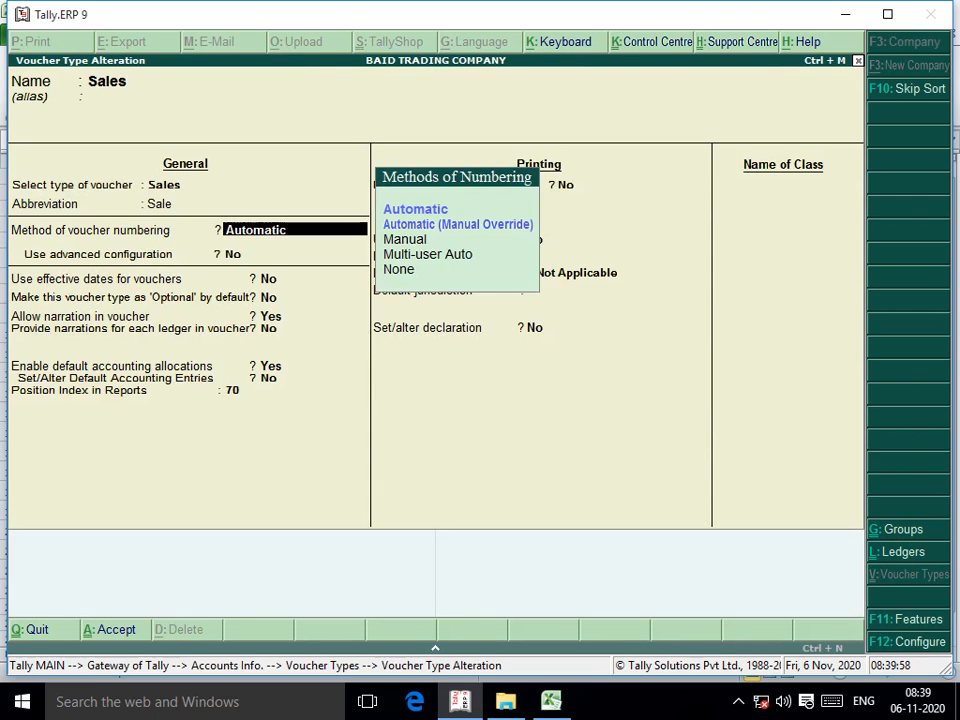
{"action": "key", "text": "Return"}
{"action": "key", "text": "y"}
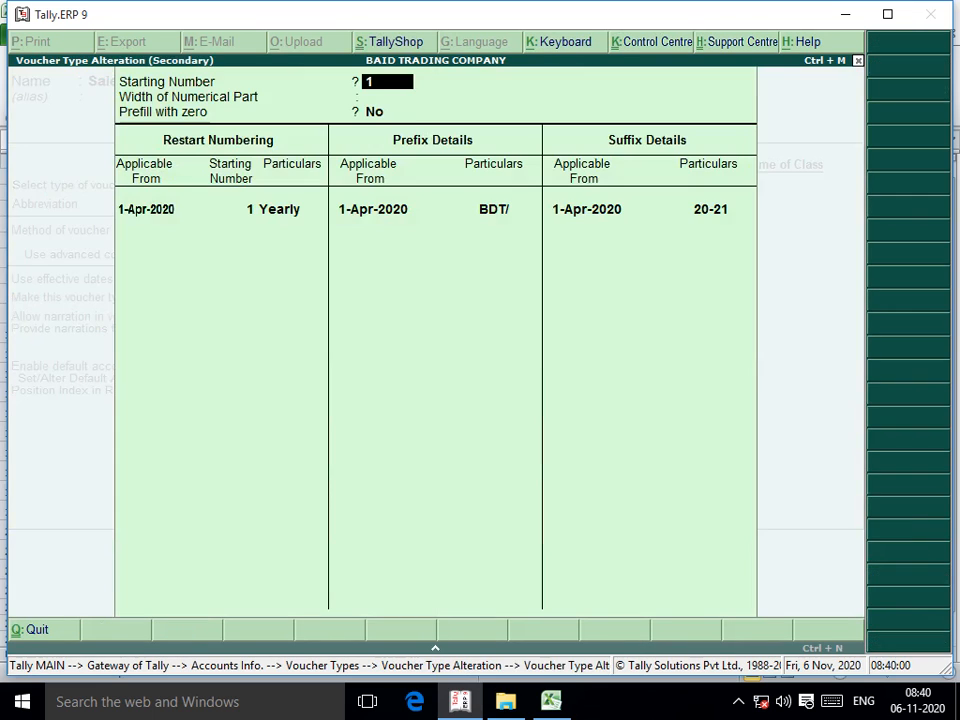
{"action": "key", "text": "Return"}
{"action": "key", "text": "Return"}
{"action": "key", "text": "Return"}
{"action": "key", "text": "Return"}
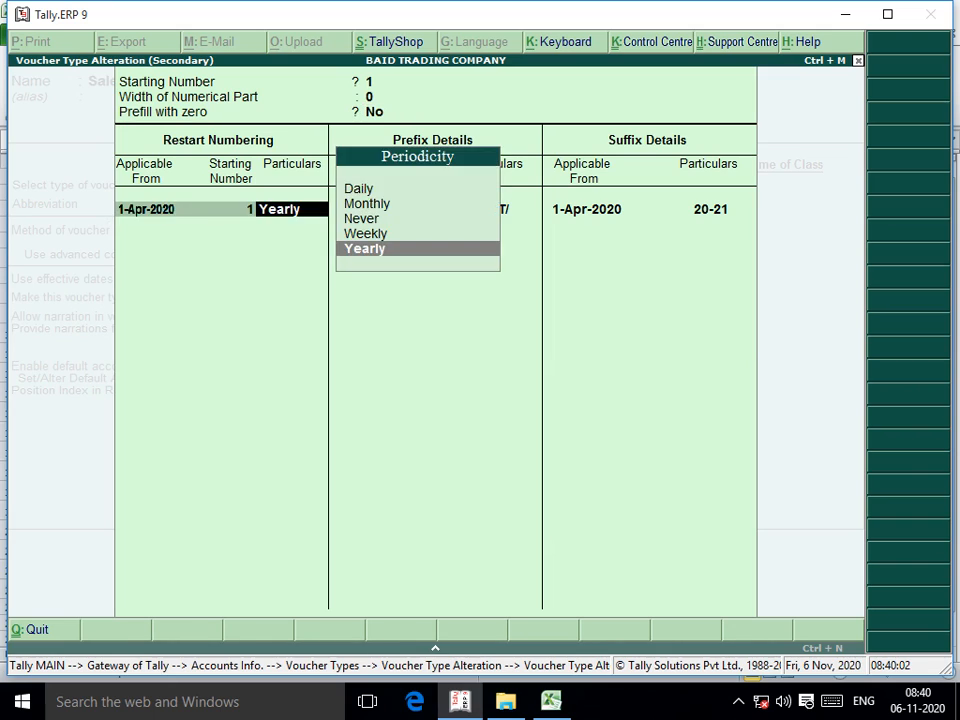
{"action": "key", "text": "Return"}
{"action": "key", "text": "Return"}
{"action": "key", "text": "Return"}
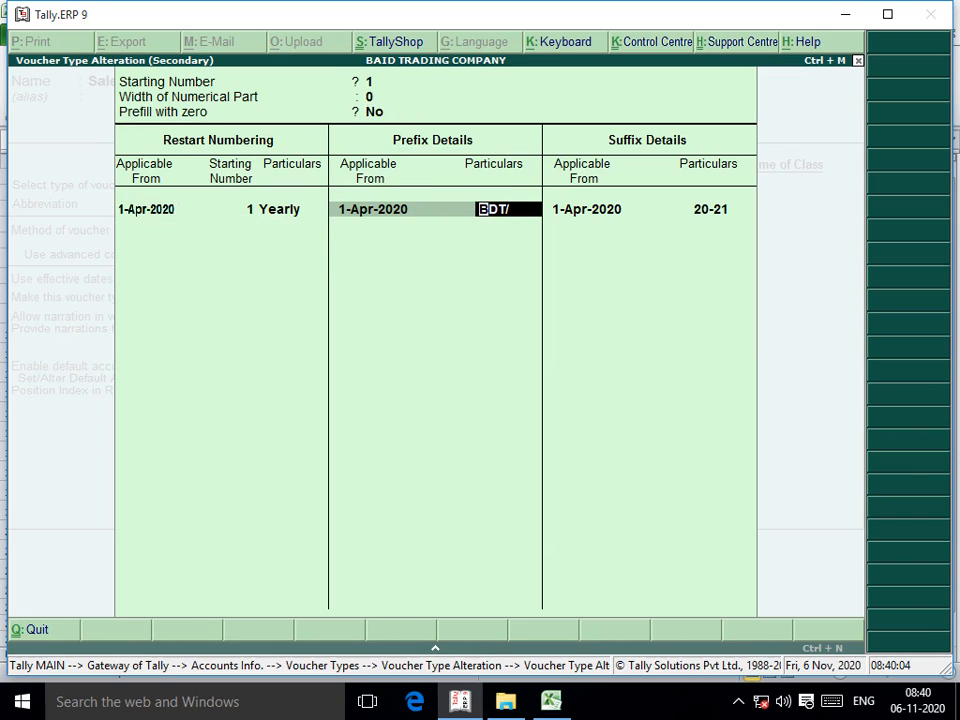
{"action": "type", "text": "Bdt/1/"}
{"action": "key", "text": "Return"}
{"action": "key", "text": "Return"}
{"action": "key", "text": "Return"}
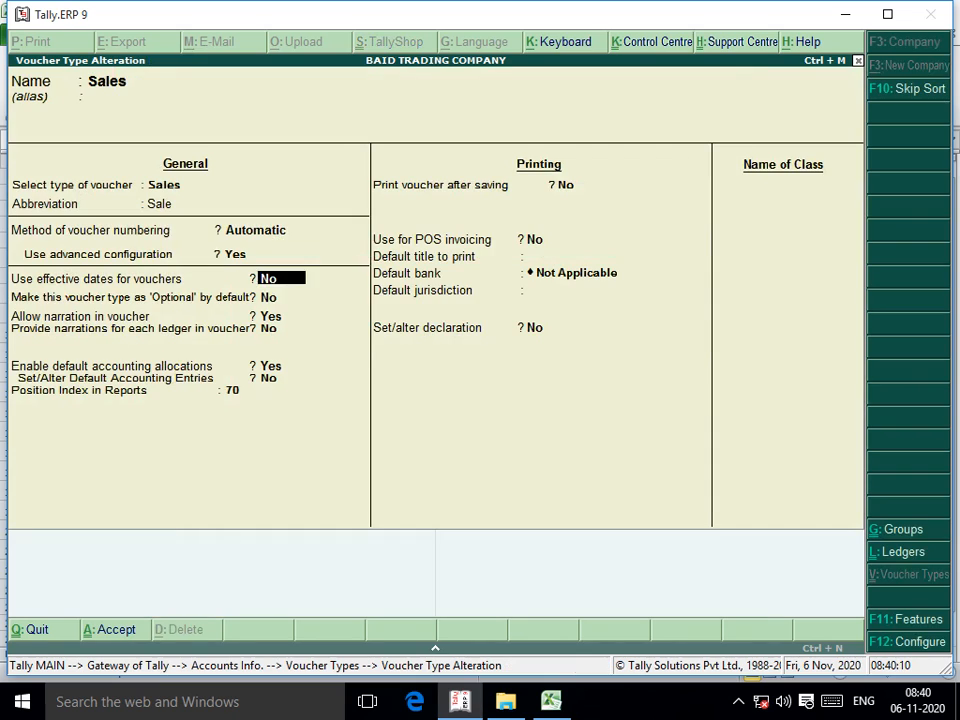
{"action": "key", "text": "Return"}
{"action": "key", "text": "Return"}
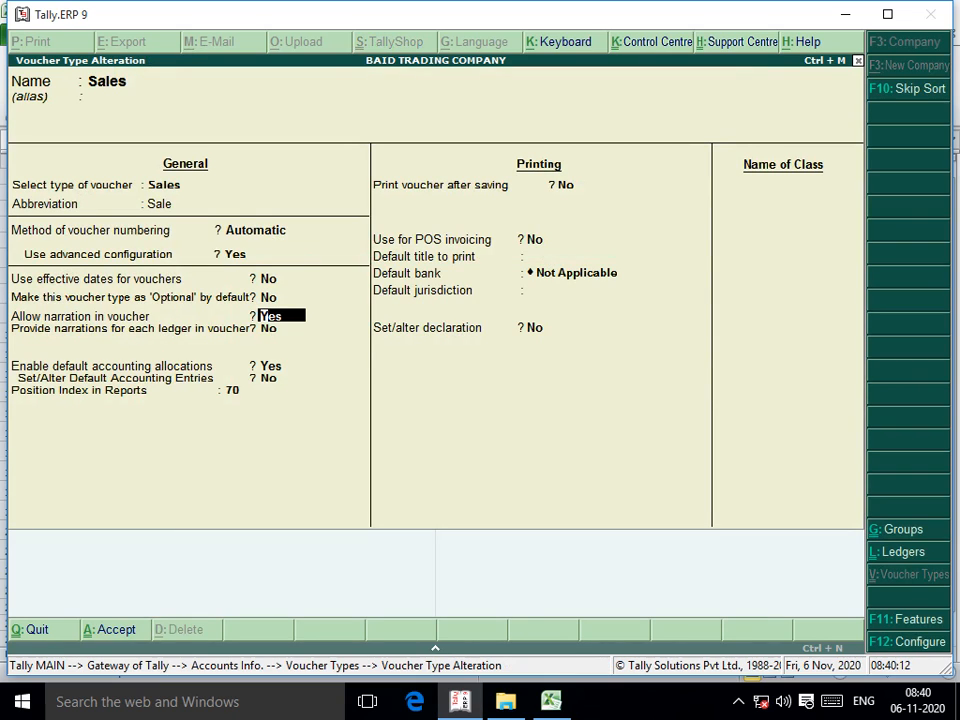
- Re-enter the prefix as BDT/1/, save the Sales voucher type and back out
{"action": "key", "text": "Up"}
{"action": "key", "text": "Up"}
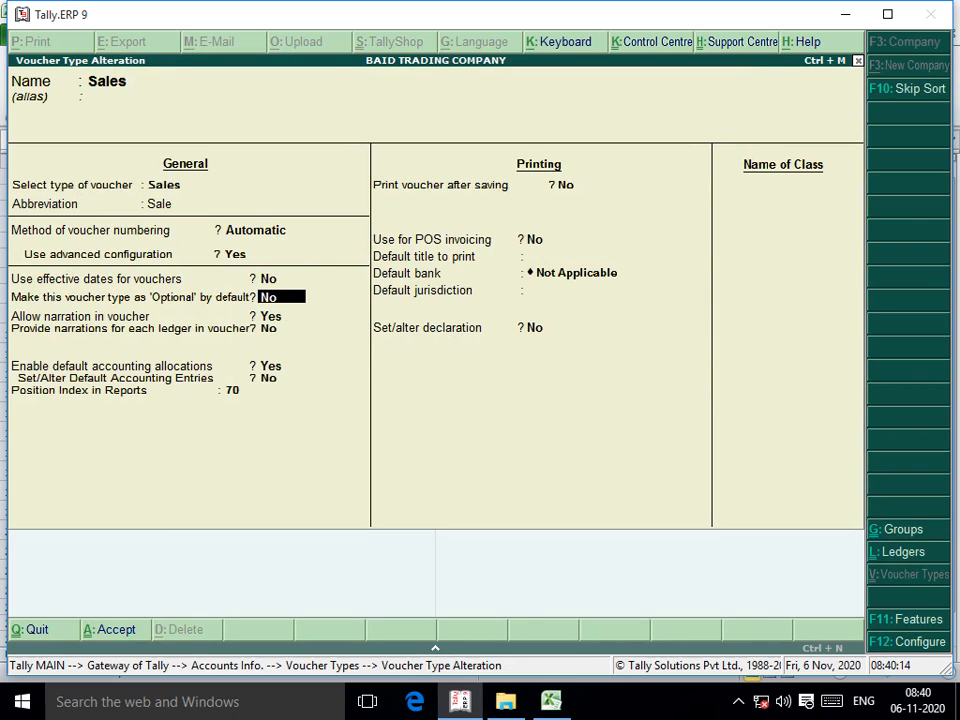
{"action": "key", "text": "Up"}
{"action": "key", "text": "Return"}
{"action": "key", "text": "Return"}
{"action": "key", "text": "Return"}
{"action": "key", "text": "Return"}
{"action": "key", "text": "Return"}
{"action": "key", "text": "Return"}
{"action": "key", "text": "Return"}
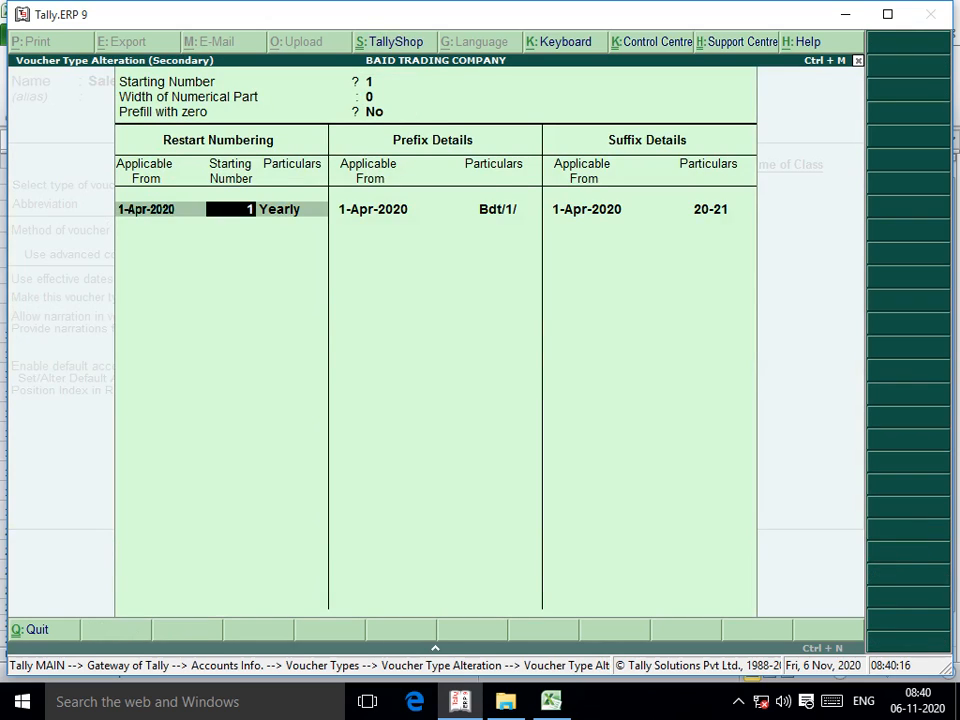
{"action": "key", "text": "Return"}
{"action": "key", "text": "Return"}
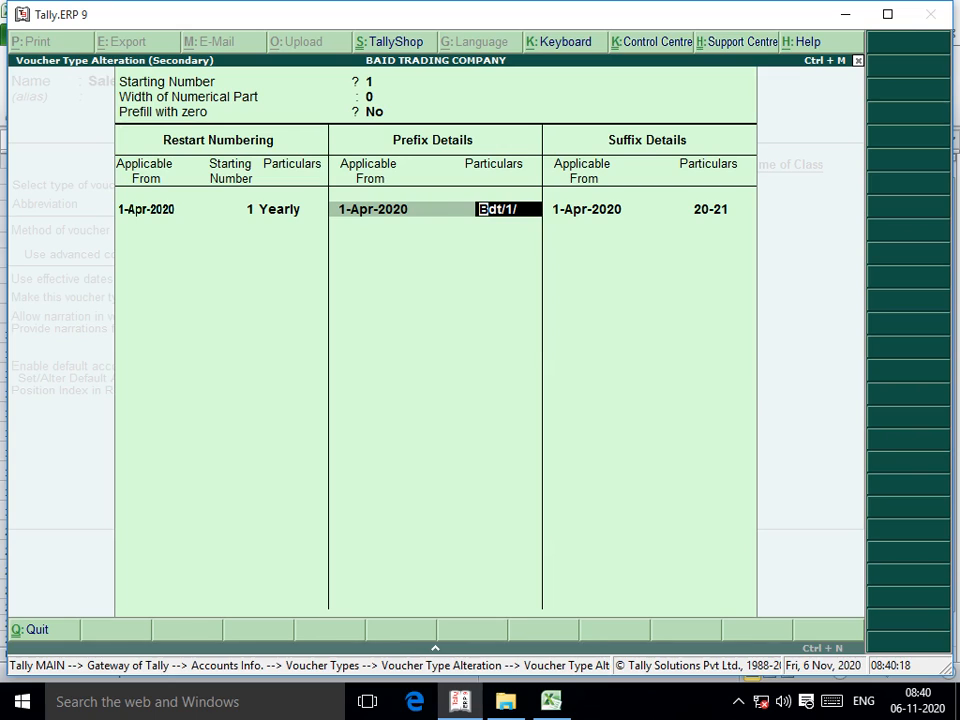
{"action": "type", "text": "BDT/1/"}
{"action": "key", "text": "Return"}
{"action": "key", "text": "Return"}
{"action": "key", "text": "Return"}
{"action": "key", "text": "Return"}
{"action": "key", "text": "Return"}
{"action": "key", "text": "Return"}
{"action": "key", "text": "Return"}
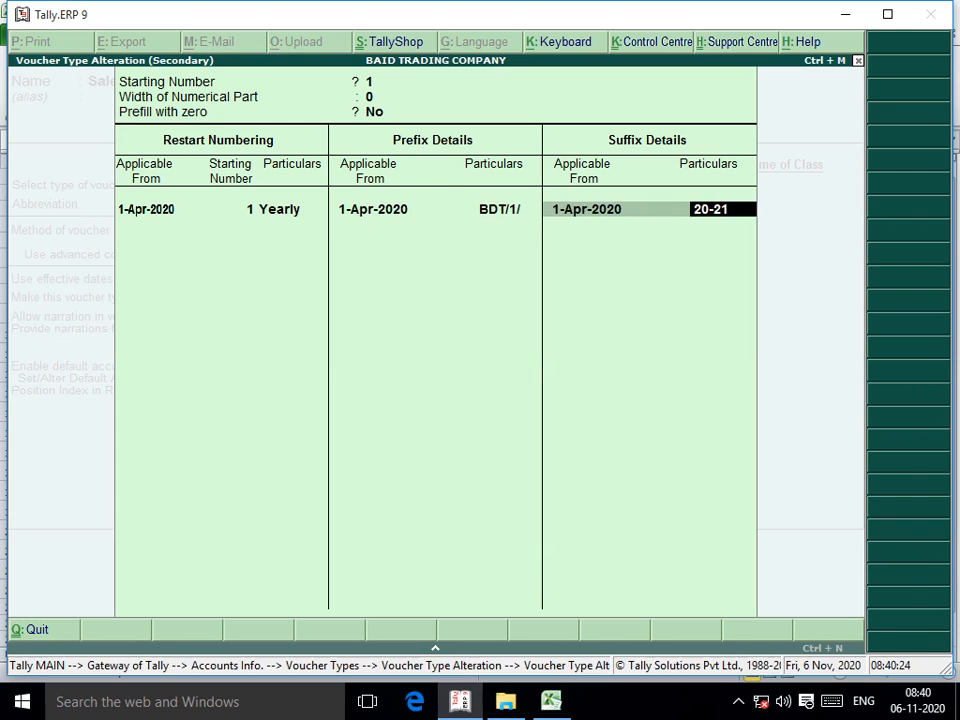
{"action": "key", "text": "Return"}
{"action": "key", "text": "Return"}
{"action": "key", "text": "Return"}
{"action": "key", "text": "Return"}
{"action": "key", "text": "Return"}
{"action": "key", "text": "Return"}
{"action": "key", "text": "Return"}
{"action": "key", "text": "Return"}
{"action": "key", "text": "Return"}
{"action": "key", "text": "Return"}
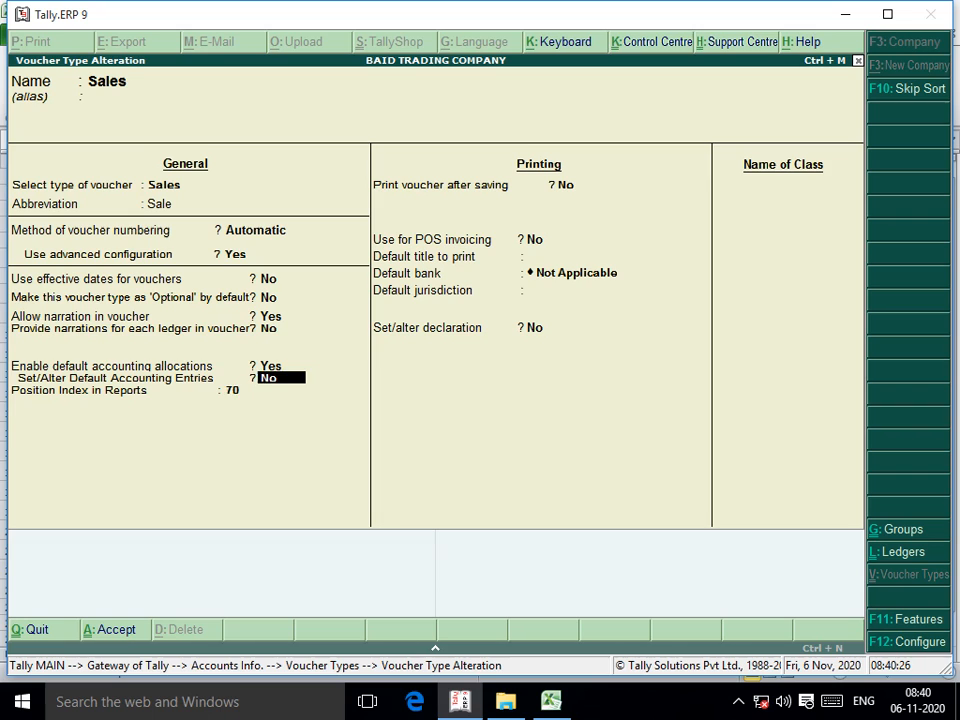
{"action": "key", "text": "Return"}
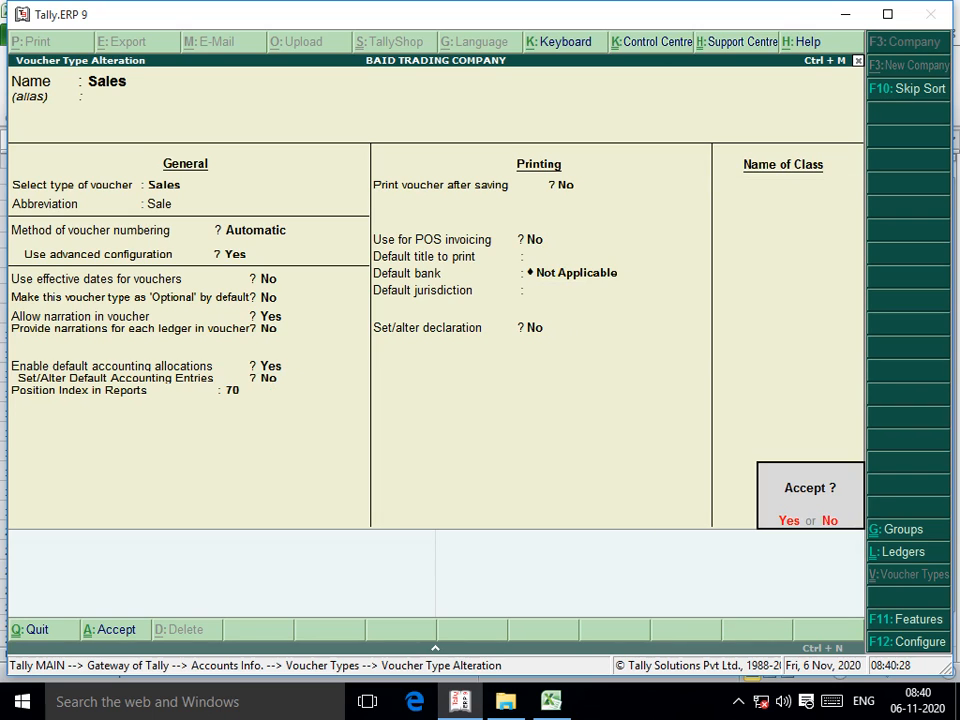
{"action": "key", "text": "n"}
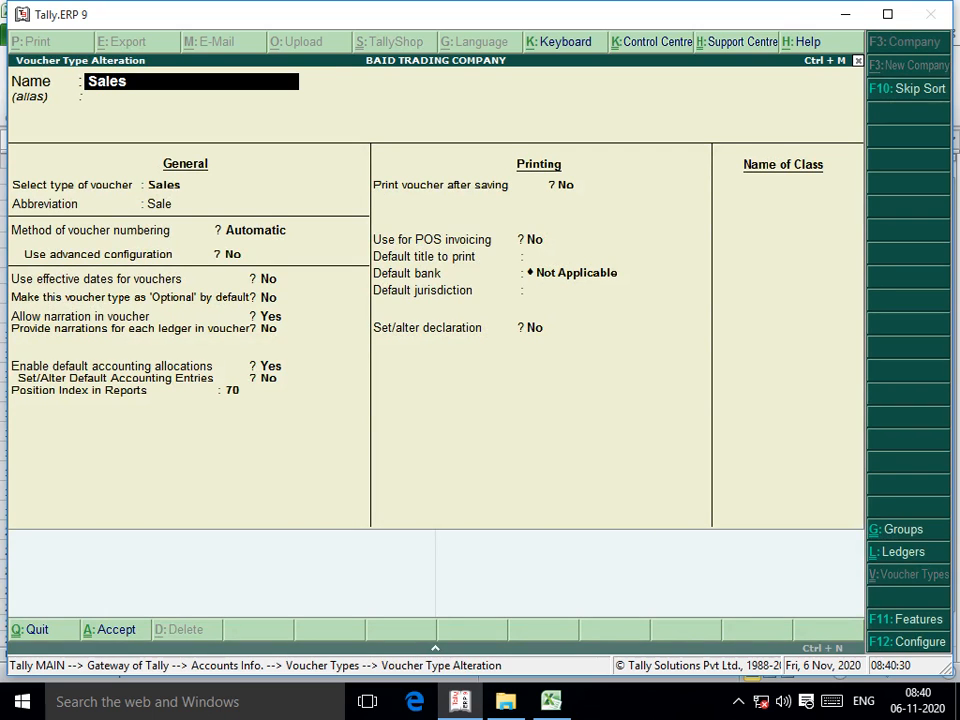
{"action": "key", "text": "Escape"}
{"action": "key", "text": "Escape"}
{"action": "key", "text": "Escape"}
{"action": "key", "text": "Escape"}
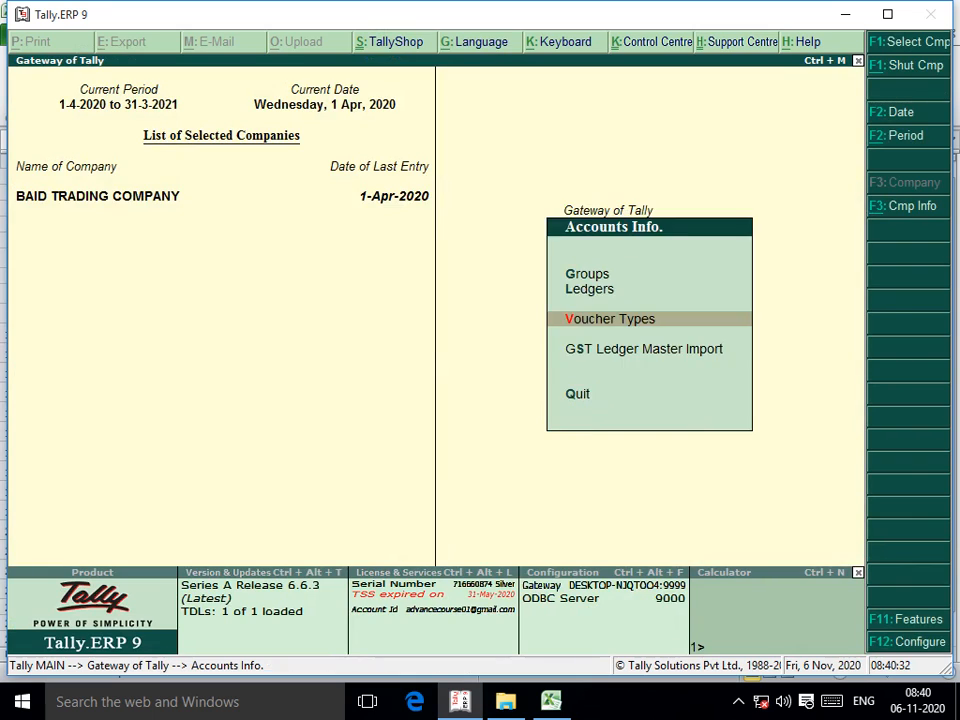
- Check the new sales voucher numbering, then back out of an abandoned ledger lookup
{"action": "key", "text": "Down"}
{"action": "key", "text": "Down"}
{"action": "key", "text": "Return"}
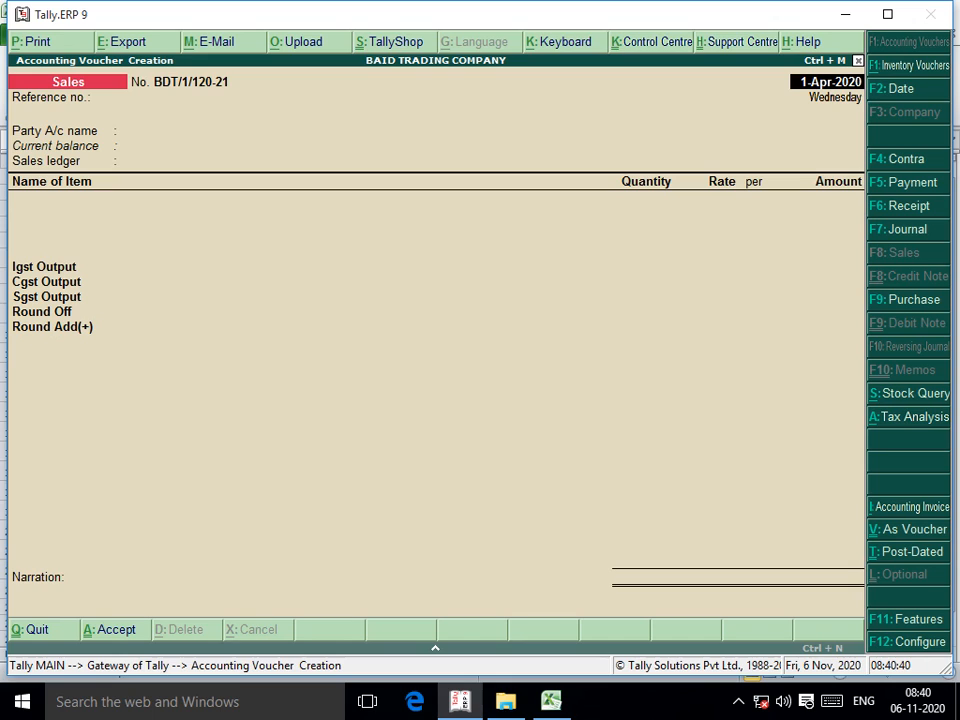
{"action": "key", "text": "Escape"}
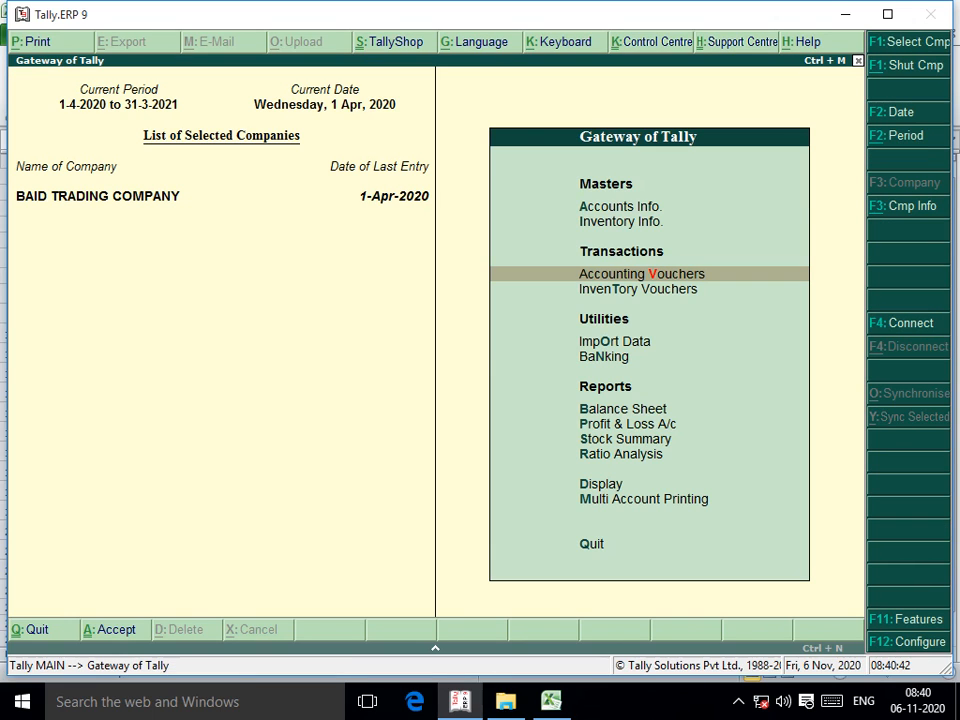
{"action": "key", "text": "Up"}
{"action": "key", "text": "Up"}
{"action": "key", "text": "Return"}
{"action": "key", "text": "Down"}
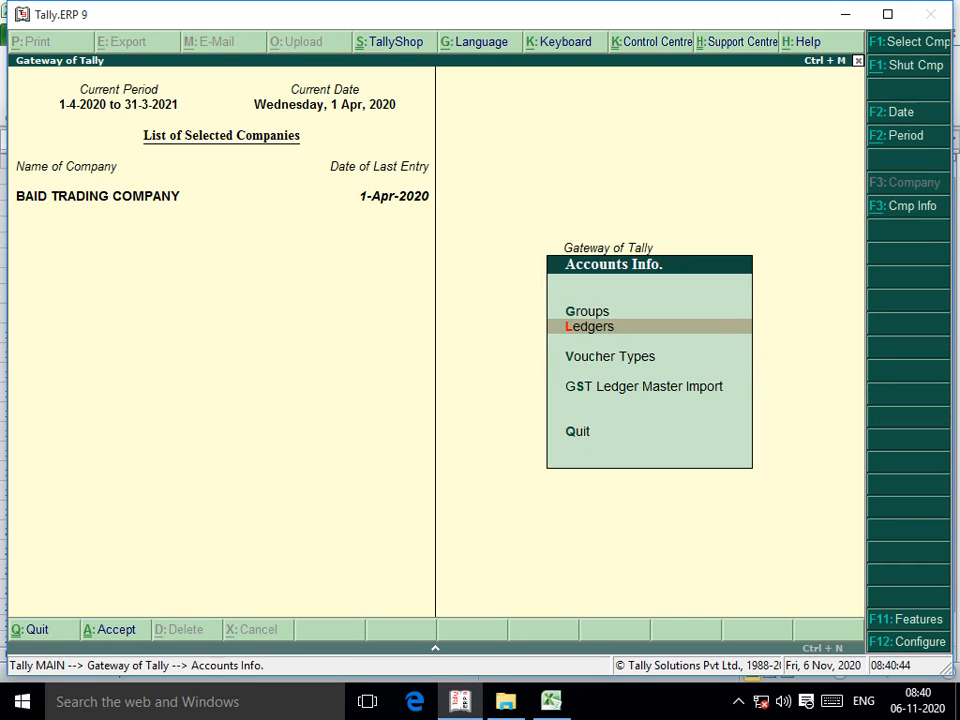
{"action": "key", "text": "Return"}
{"action": "type", "text": "a"}
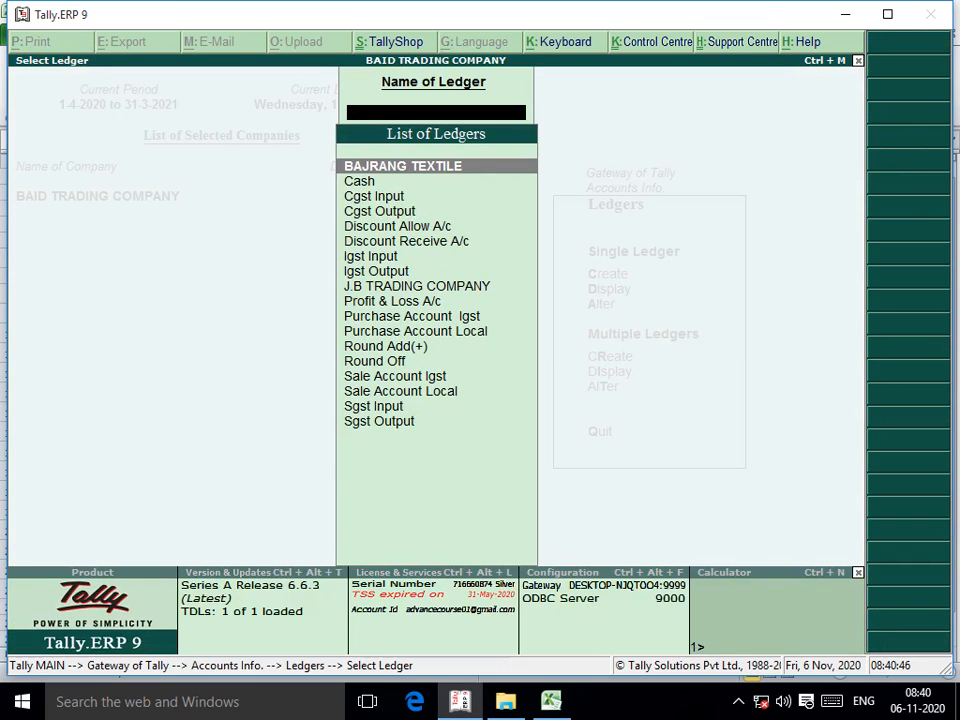
{"action": "type", "text": "SALE"}
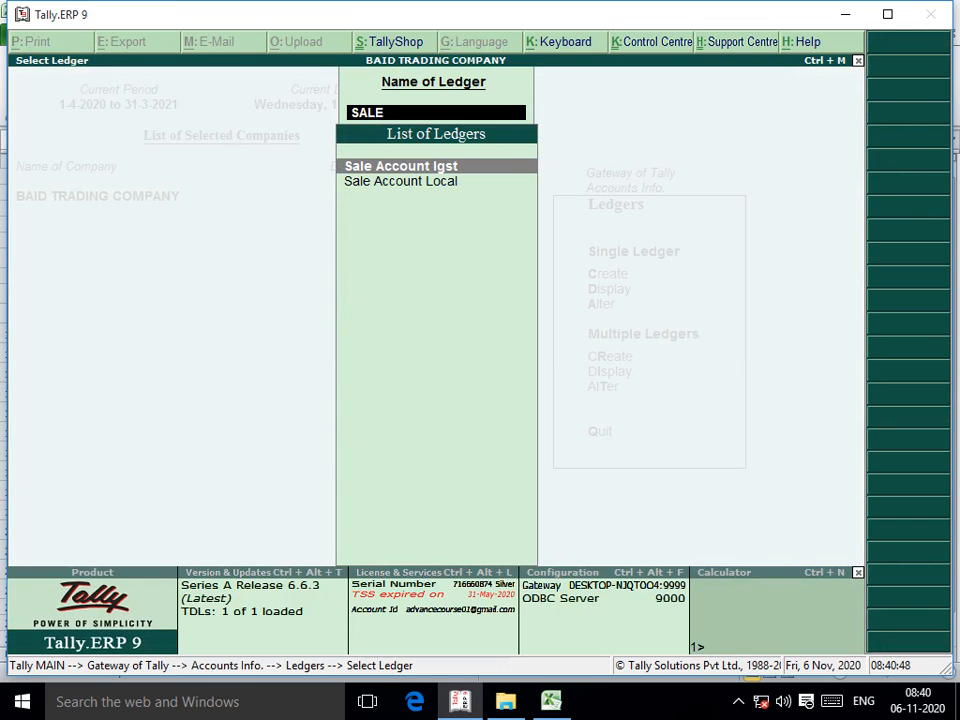
{"action": "key", "text": "BackSpace"}
{"action": "key", "text": "BackSpace"}
{"action": "key", "text": "BackSpace"}
{"action": "key", "text": "BackSpace"}
{"action": "key", "text": "Escape"}
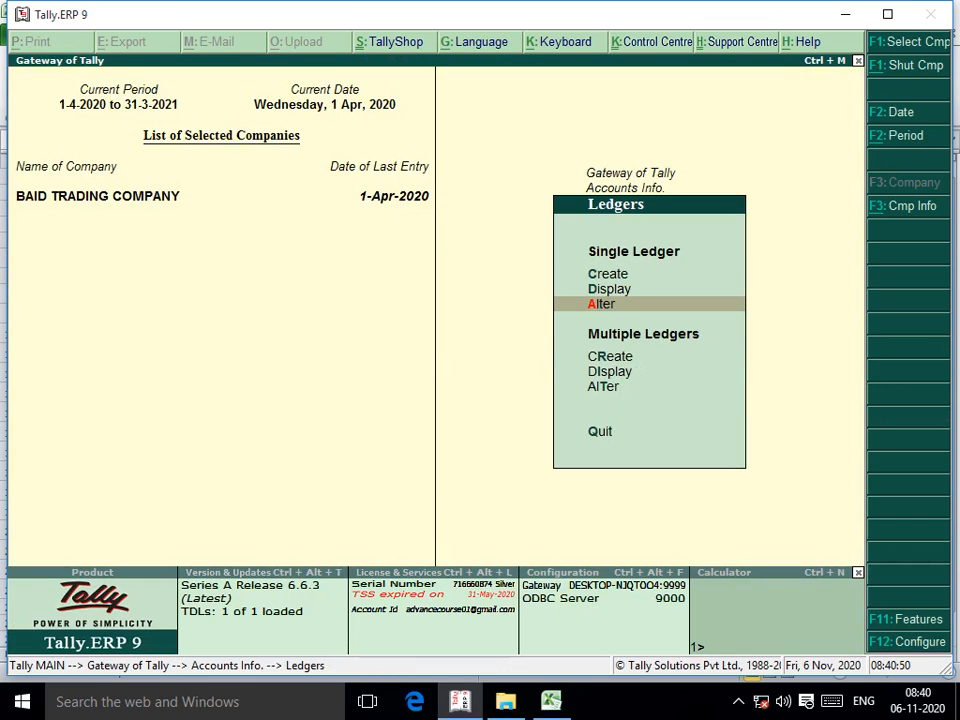
{"action": "key", "text": "Escape"}
{"action": "key", "text": "Up"}
{"action": "key", "text": "Escape"}
- Reopen the Sales voucher type for alteration from Accounts Info > Voucher Types
{"action": "key", "text": "Return"}
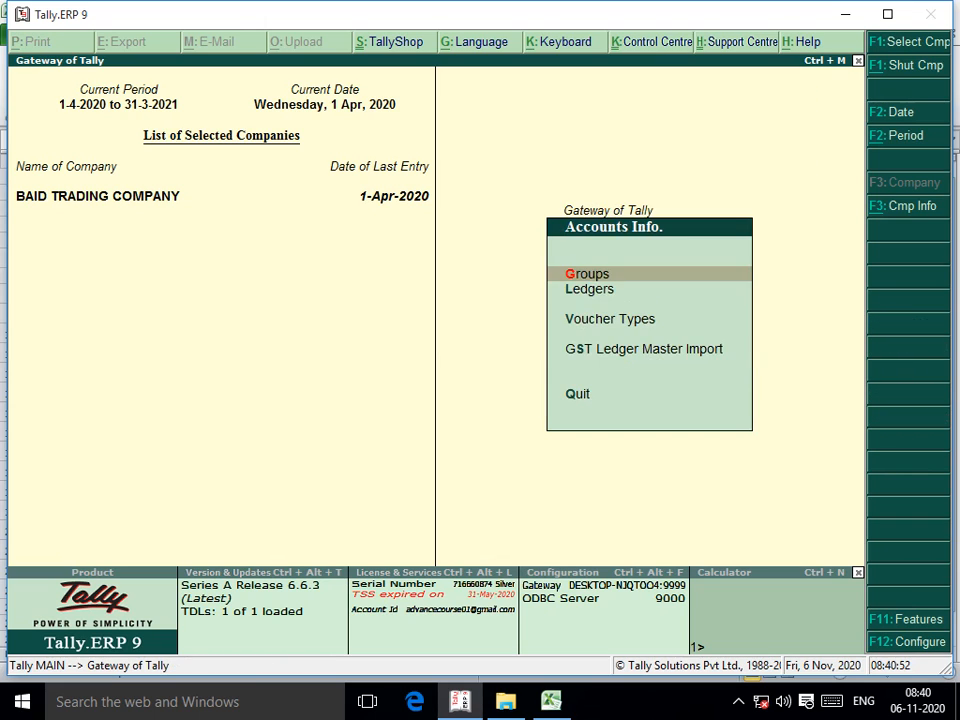
{"action": "key", "text": "Down"}
{"action": "key", "text": "Down"}
{"action": "key", "text": "Return"}
{"action": "key", "text": "Down"}
{"action": "key", "text": "Down"}
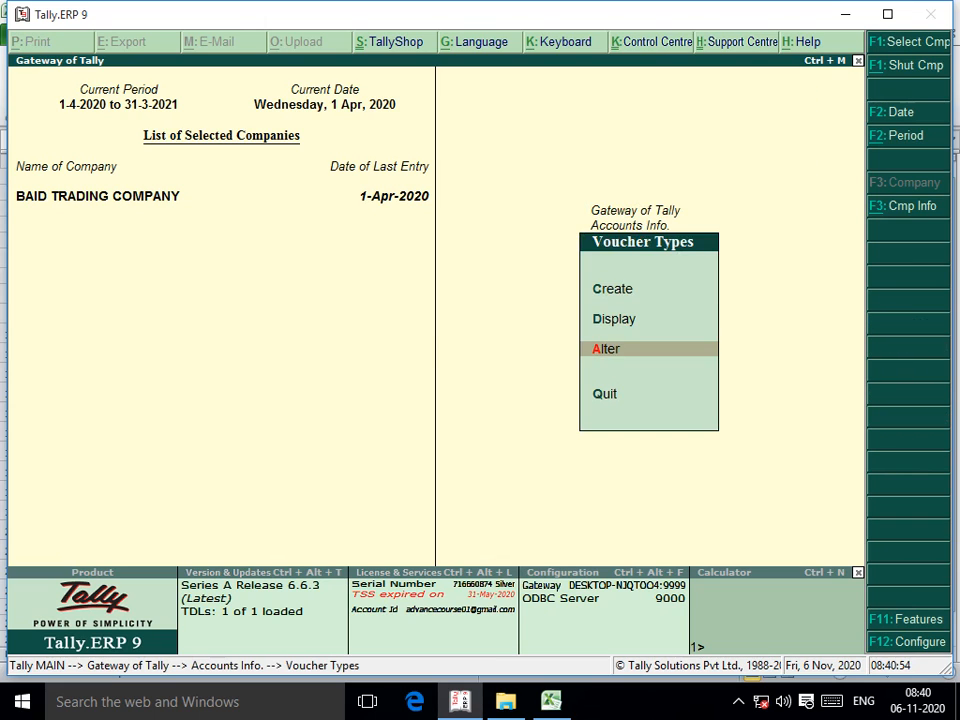
{"action": "key", "text": "Return"}
{"action": "type", "text": "sale"}
{"action": "key", "text": "Return"}
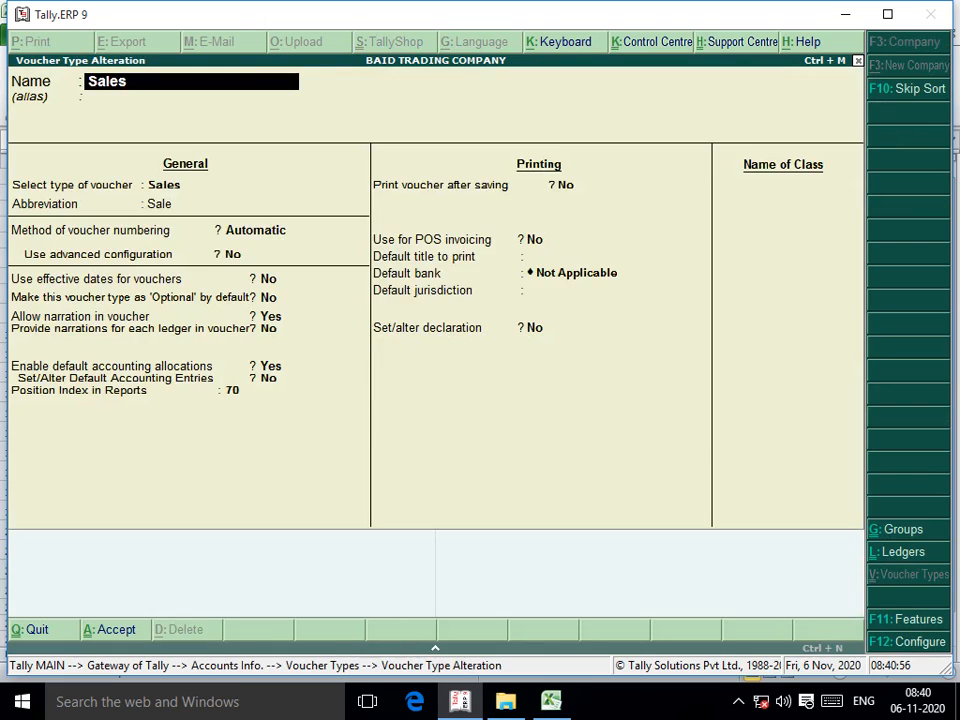
- Enable advanced numbering and set suffix /20-21 and prefix BDT/1
{"action": "key", "text": "Return"}
{"action": "key", "text": "Return"}
{"action": "key", "text": "Return"}
{"action": "key", "text": "Return"}
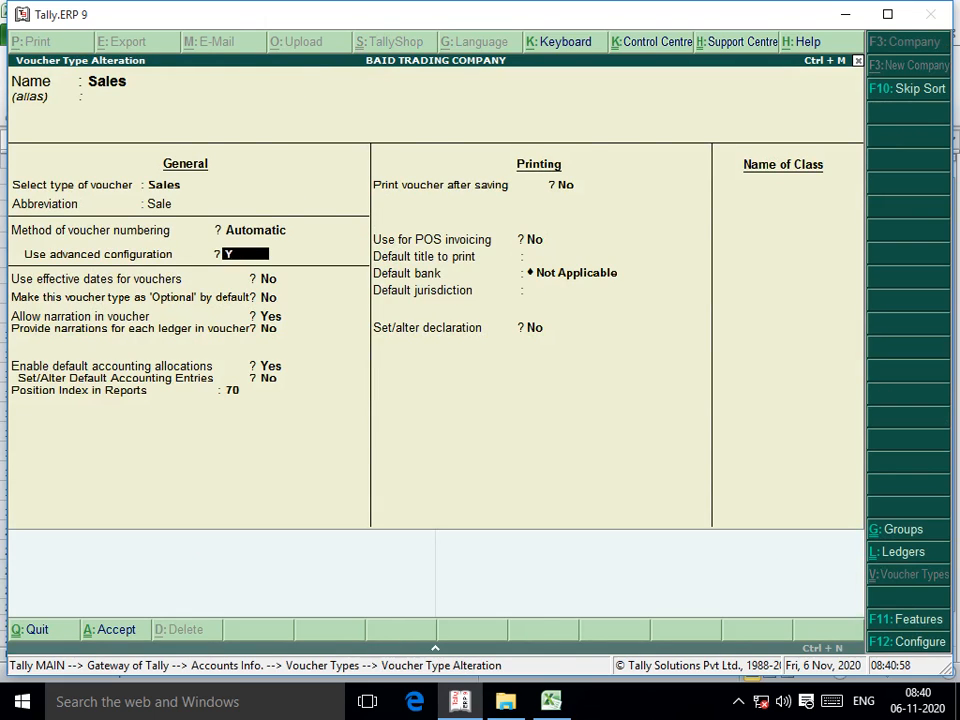
{"action": "key", "text": "y"}
{"action": "key", "text": "Return"}
{"action": "key", "text": "Return"}
{"action": "key", "text": "Return"}
{"action": "key", "text": "Return"}
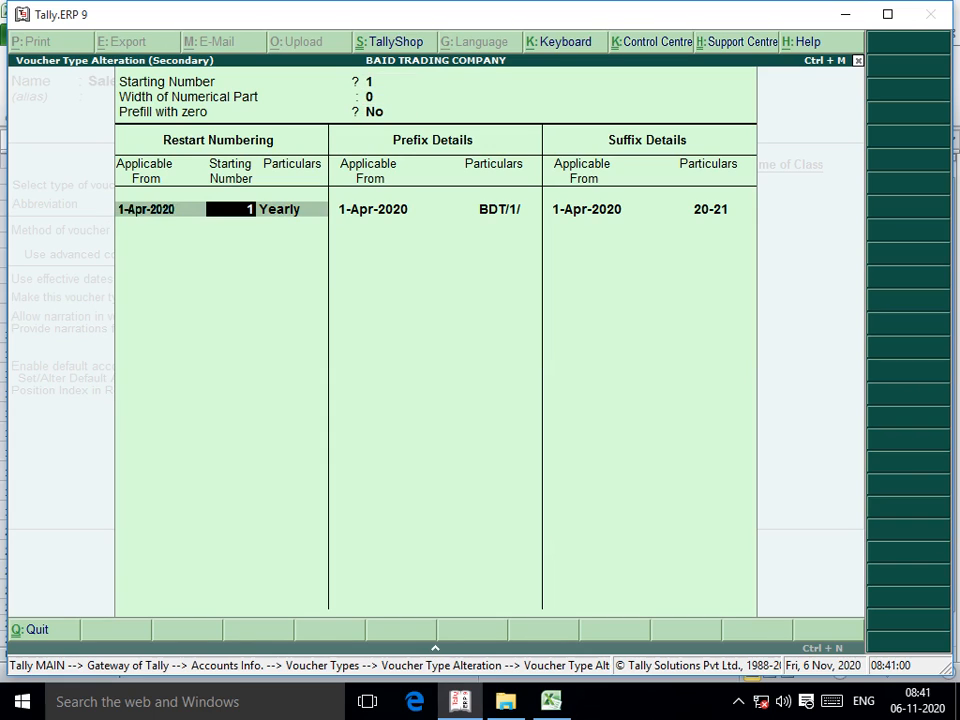
{"action": "key", "text": "Return"}
{"action": "key", "text": "Return"}
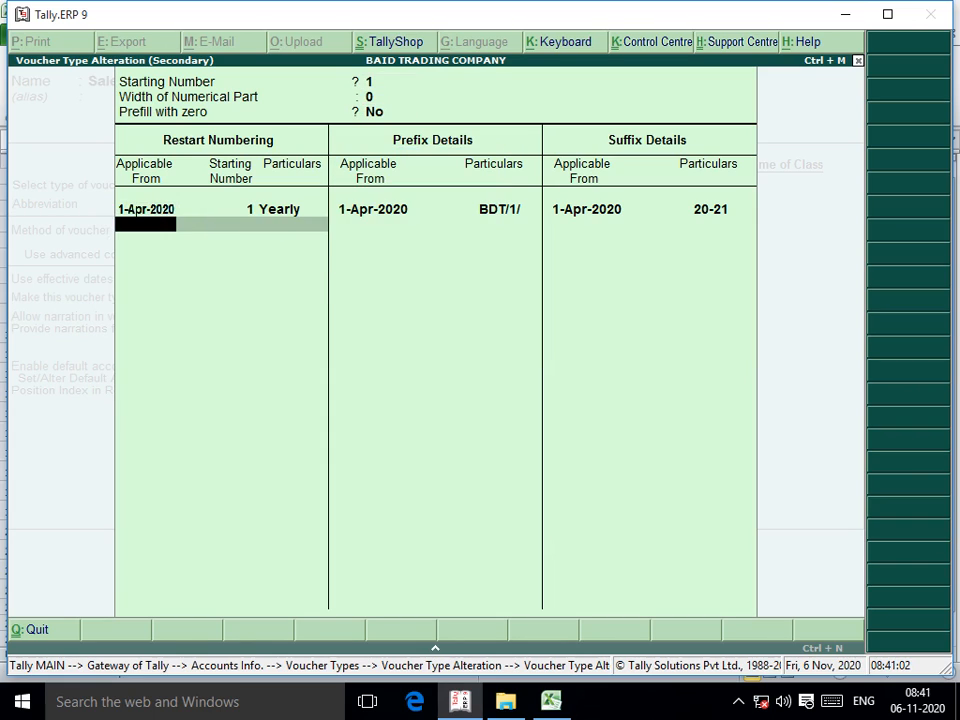
{"action": "key", "text": "Return"}
{"action": "key", "text": "Return"}
{"action": "key", "text": "Return"}
{"action": "key", "text": "Return"}
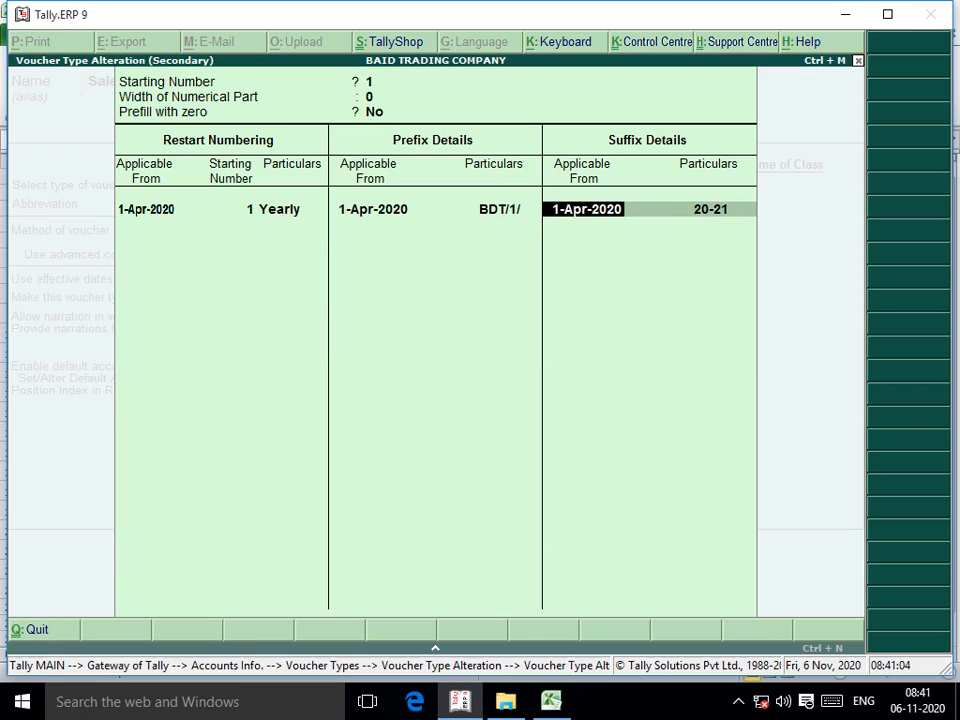
{"action": "key", "text": "Return"}
{"action": "type", "text": "/"}
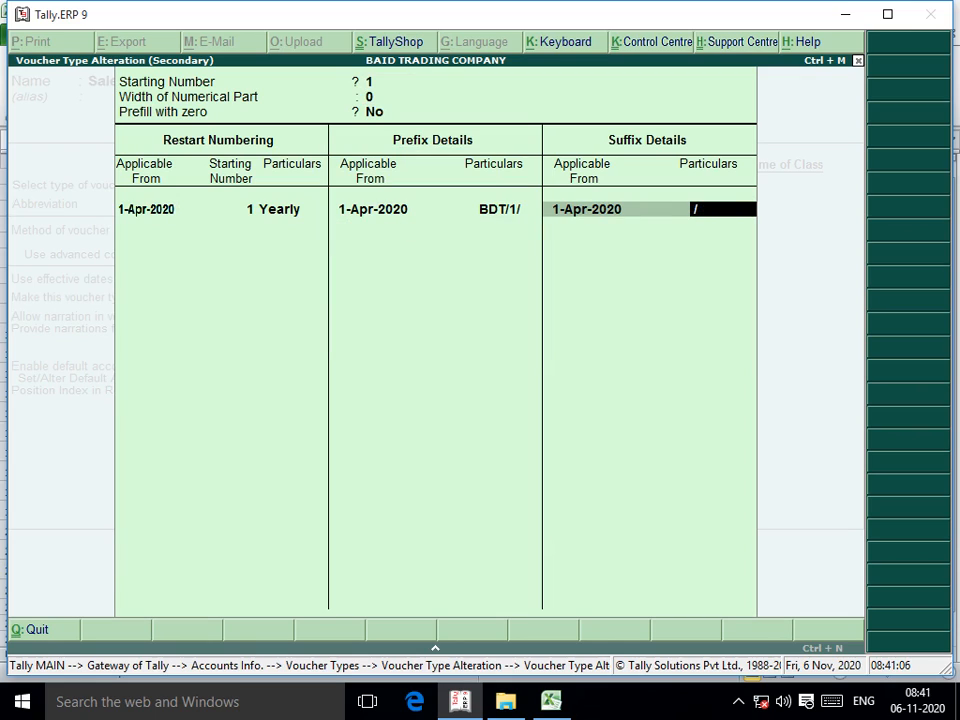
{"action": "type", "text": "20-21"}
{"action": "key", "text": "Return"}
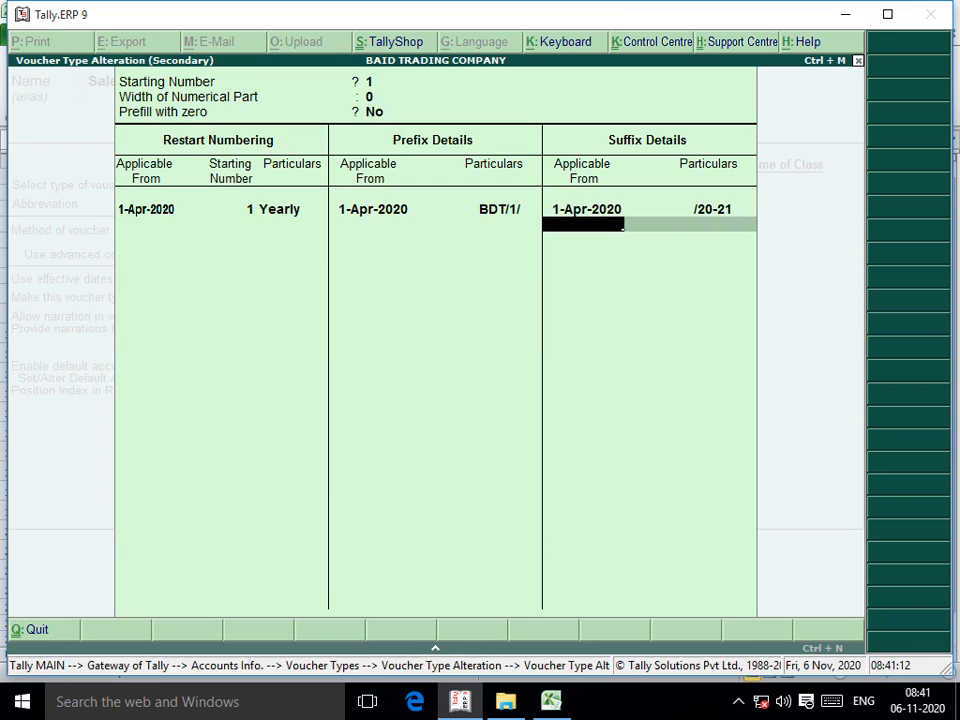
{"action": "key", "text": "BackSpace"}
{"action": "key", "text": "BackSpace"}
{"action": "key", "text": "BackSpace"}
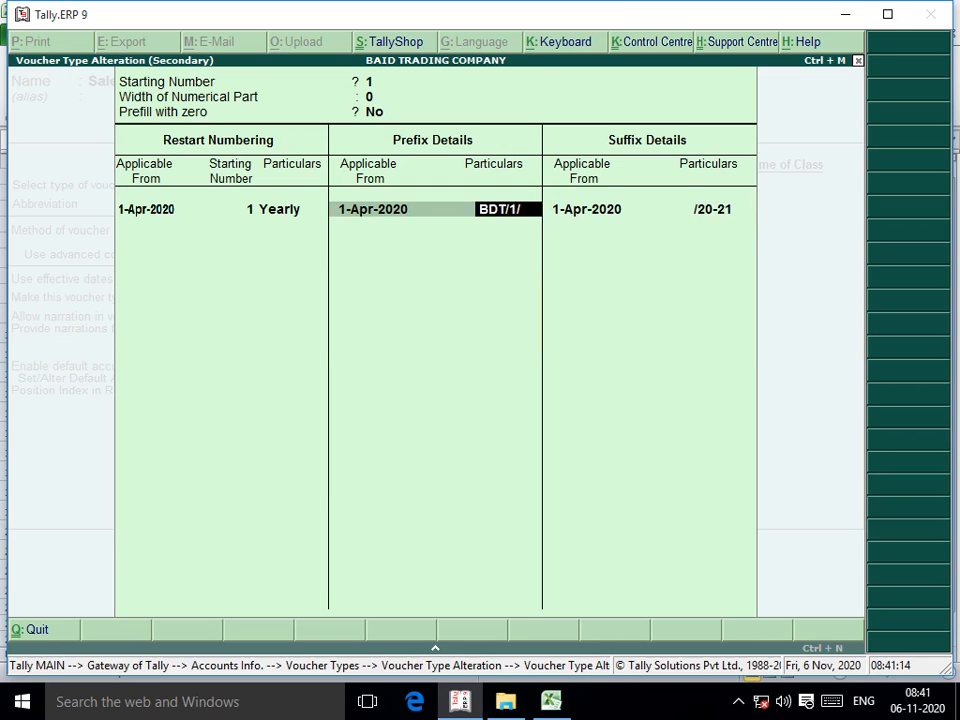
{"action": "type", "text": "BDT/"}
{"action": "key", "text": "Return"}
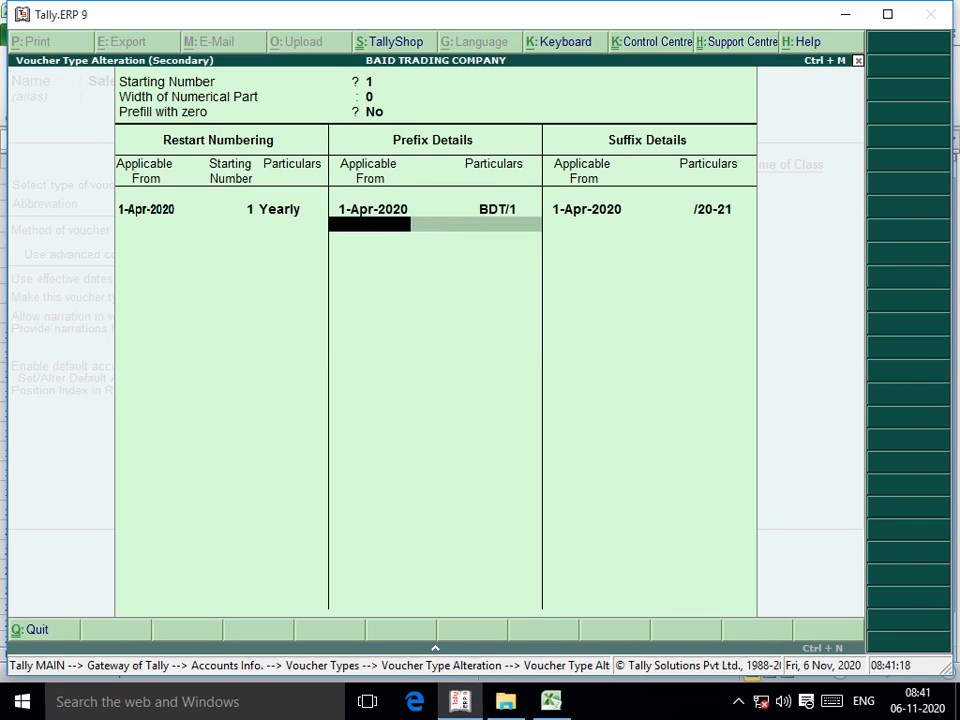
{"action": "key", "text": "Return"}
{"action": "key", "text": "Return"}
{"action": "key", "text": "Return"}
{"action": "key", "text": "Return"}
{"action": "key", "text": "Return"}
{"action": "key", "text": "Return"}
{"action": "key", "text": "Return"}
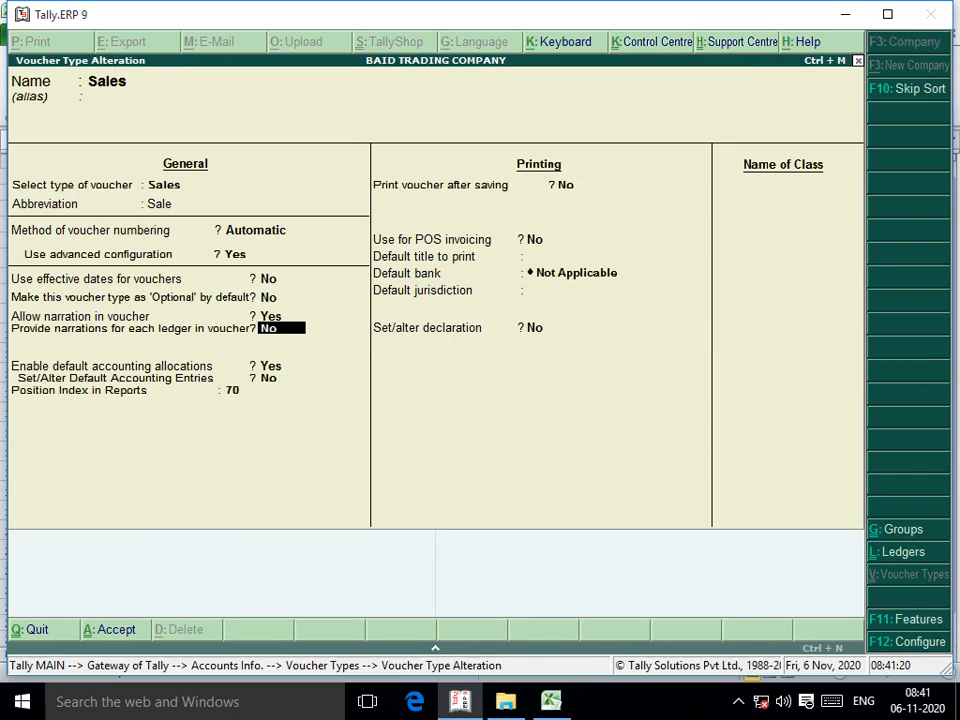
- Save the Sales voucher type and confirm new sales vouchers number BDT/11/20-21
{"action": "key", "text": "ctrl+a"}
{"action": "key", "text": "Escape"}
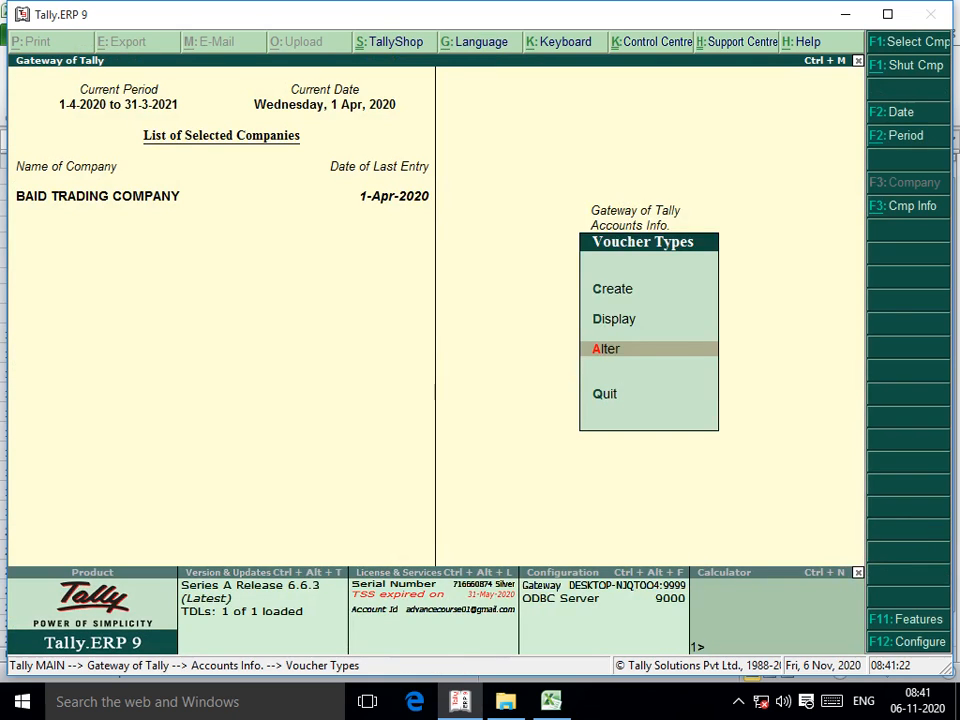
{"action": "key", "text": "Escape"}
{"action": "key", "text": "Escape"}
{"action": "key", "text": "Down"}
{"action": "key", "text": "Down"}
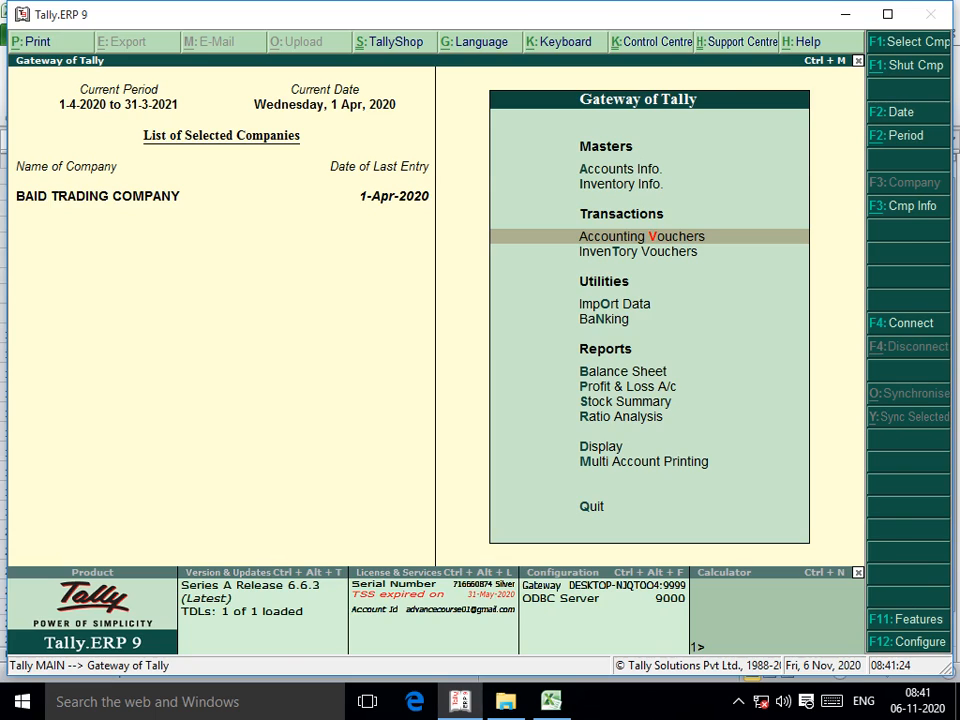
{"action": "key", "text": "Return"}
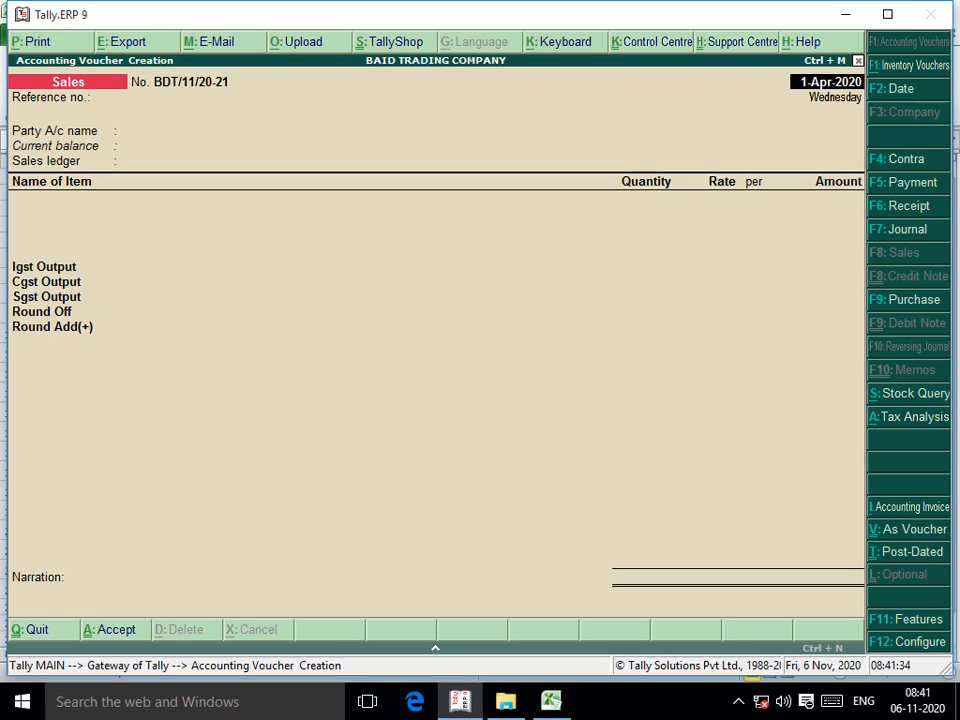
{"action": "key", "text": "Escape"}
{"action": "key", "text": "Return"}
- Go to Accounts Info > Voucher Types > Alter to list voucher types
{"action": "key", "text": "Up"}
{"action": "key", "text": "Up"}
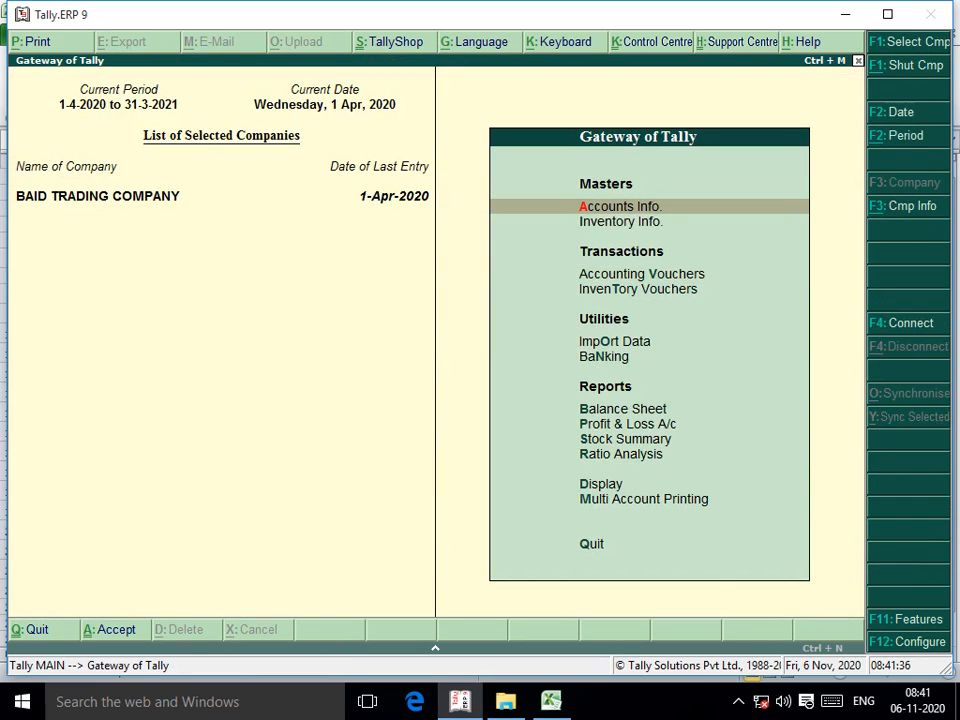
{"action": "key", "text": "Return"}
{"action": "key", "text": "Down"}
{"action": "key", "text": "Down"}
{"action": "key", "text": "Return"}
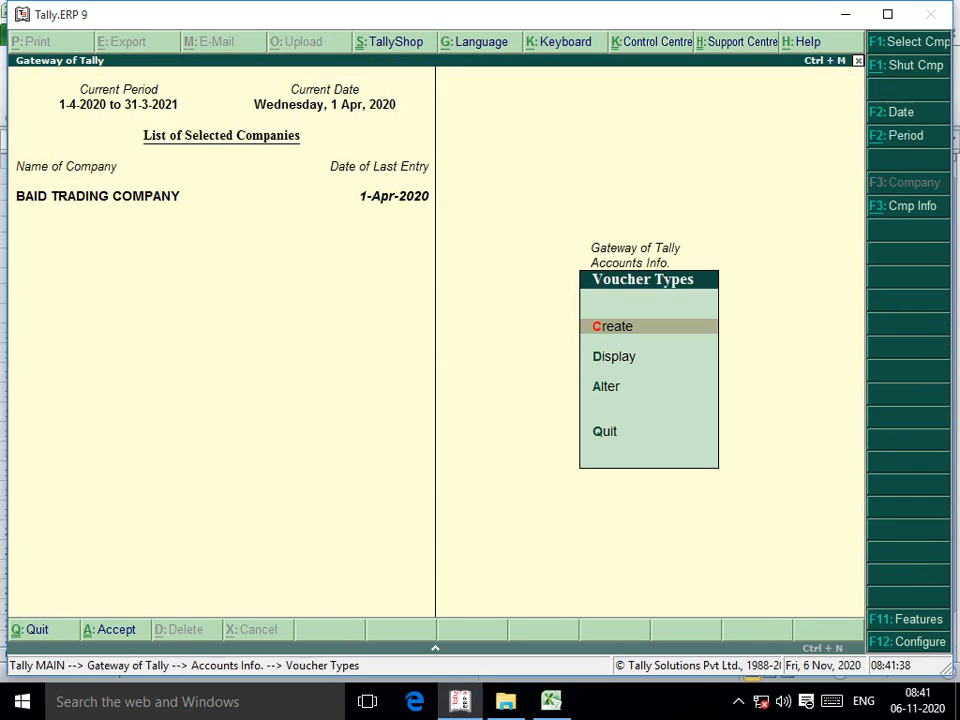
{"action": "key", "text": "Down"}
{"action": "key", "text": "Down"}
{"action": "key", "text": "Return"}
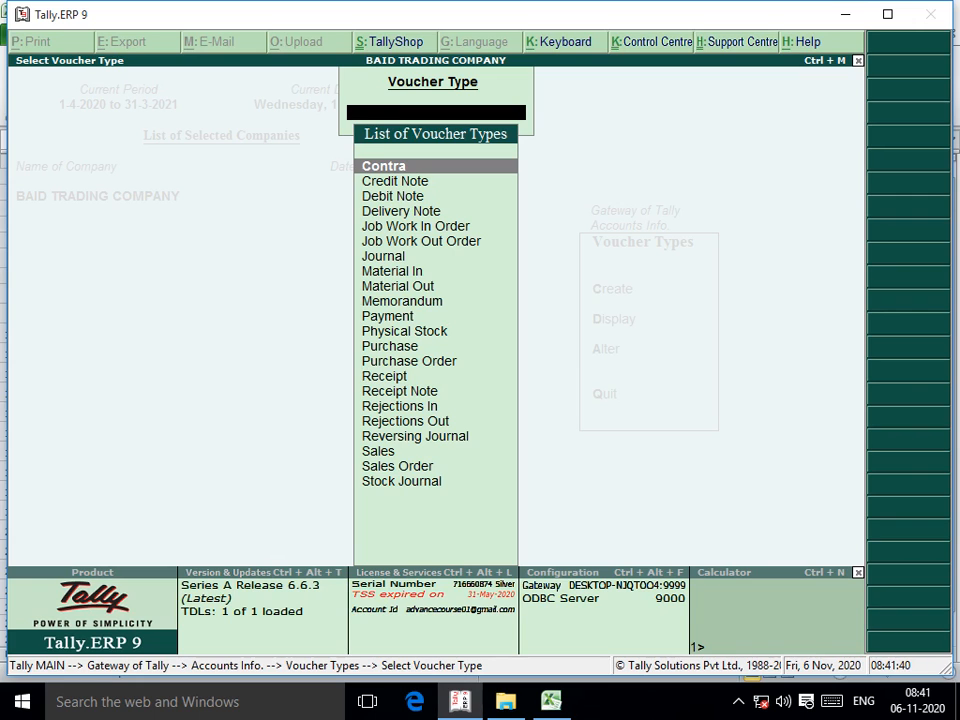
- Open the Sales voucher type's advanced numbering with automatic numbering and width 0
{"action": "type", "text": "sale"}
{"action": "key", "text": "Return"}
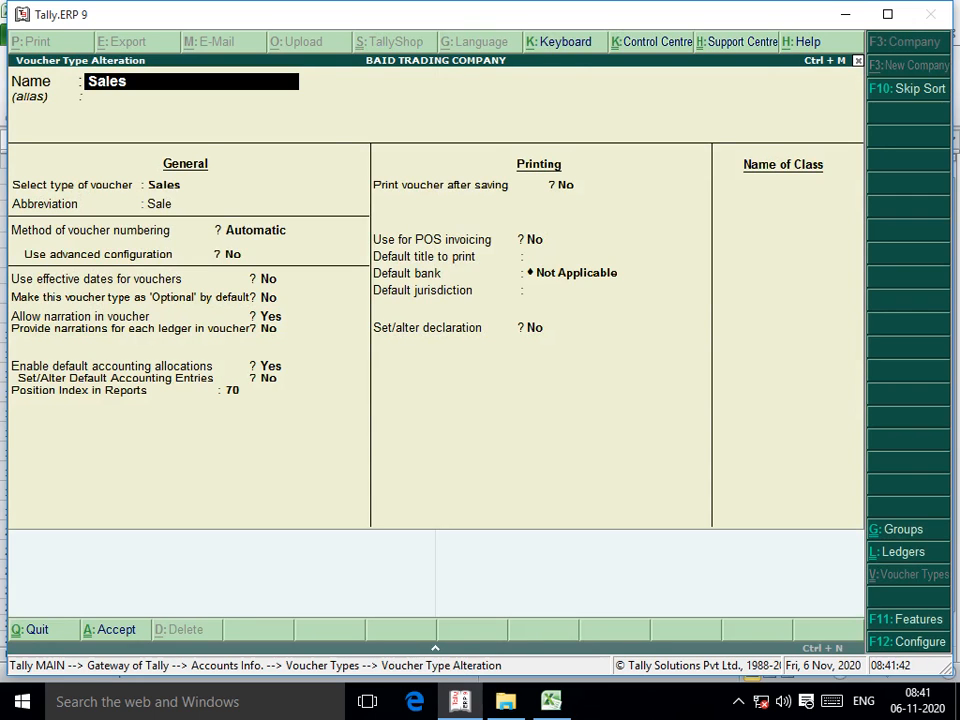
{"action": "key", "text": "Return"}
{"action": "key", "text": "Return"}
{"action": "key", "text": "Return"}
{"action": "key", "text": "Return"}
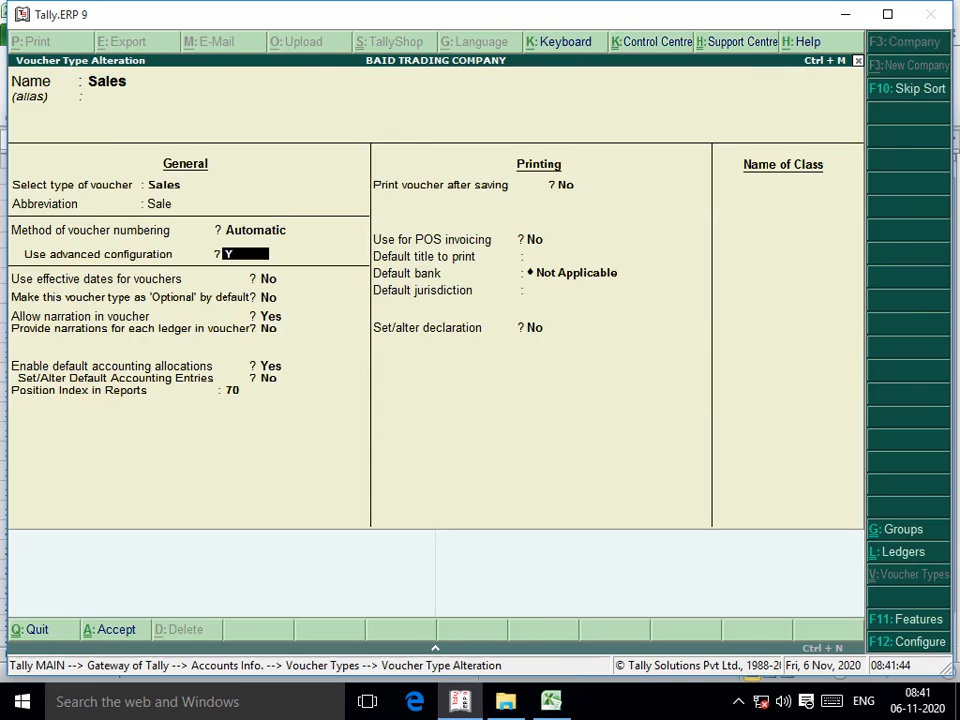
{"action": "key", "text": "y"}
{"action": "key", "text": "Return"}
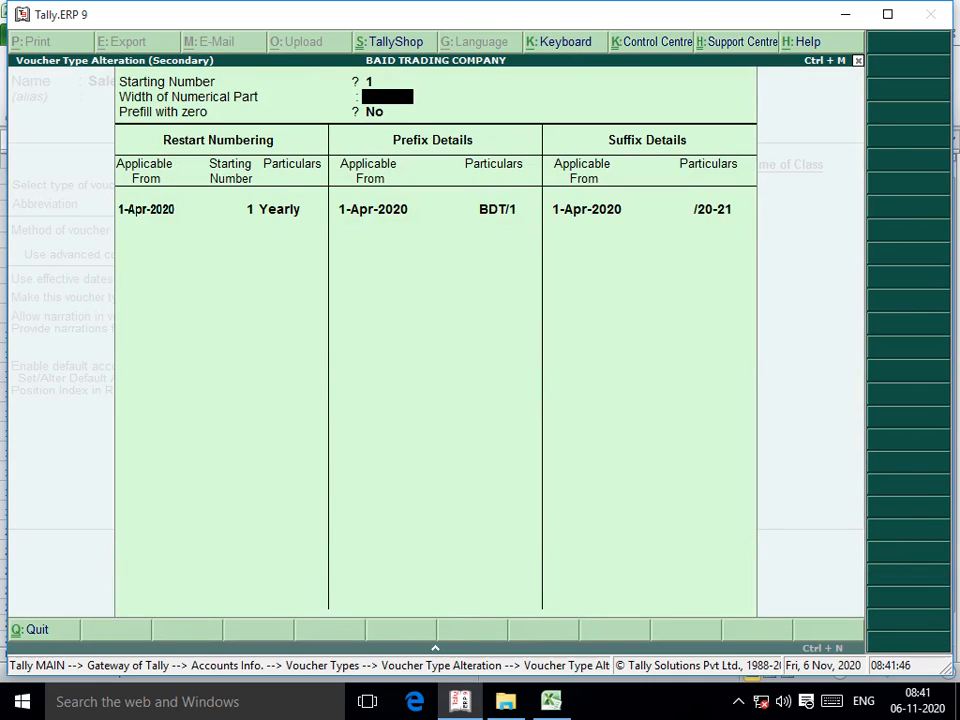
{"action": "key", "text": "Return"}
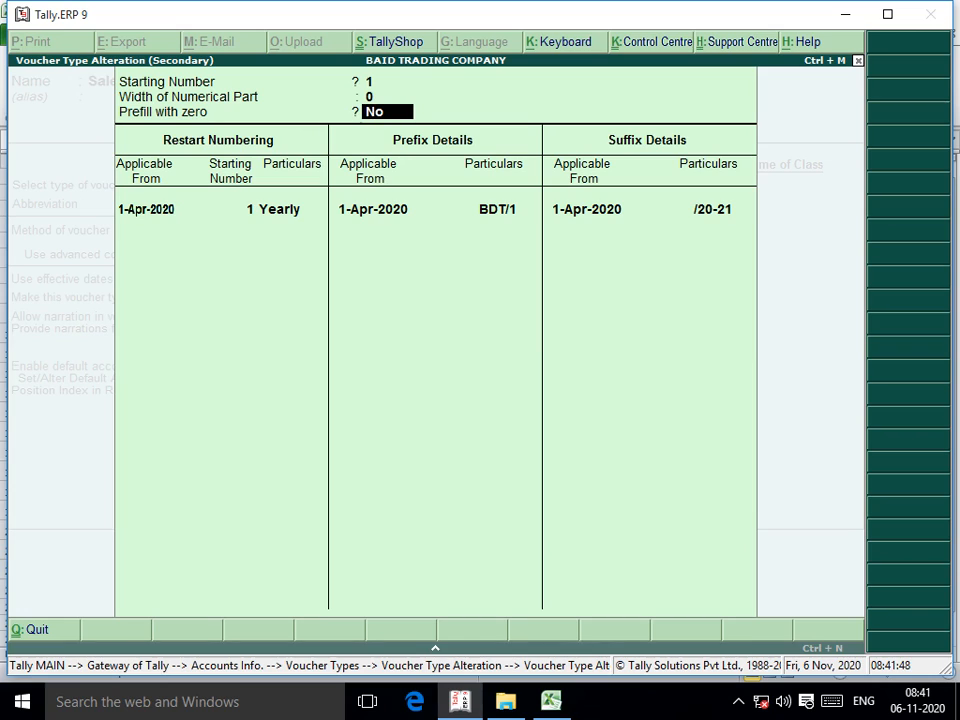
{"action": "key", "text": "Return"}
{"action": "key", "text": "Return"}
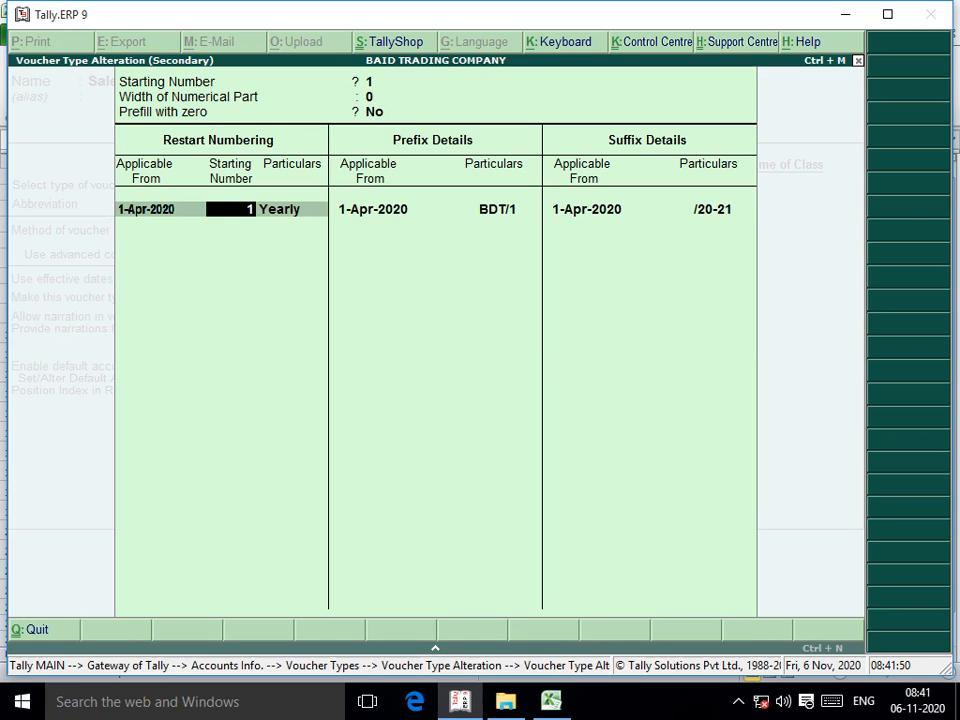
{"action": "key", "text": "Return"}
{"action": "key", "text": "Return"}
{"action": "key", "text": "Return"}
{"action": "key", "text": "Return"}
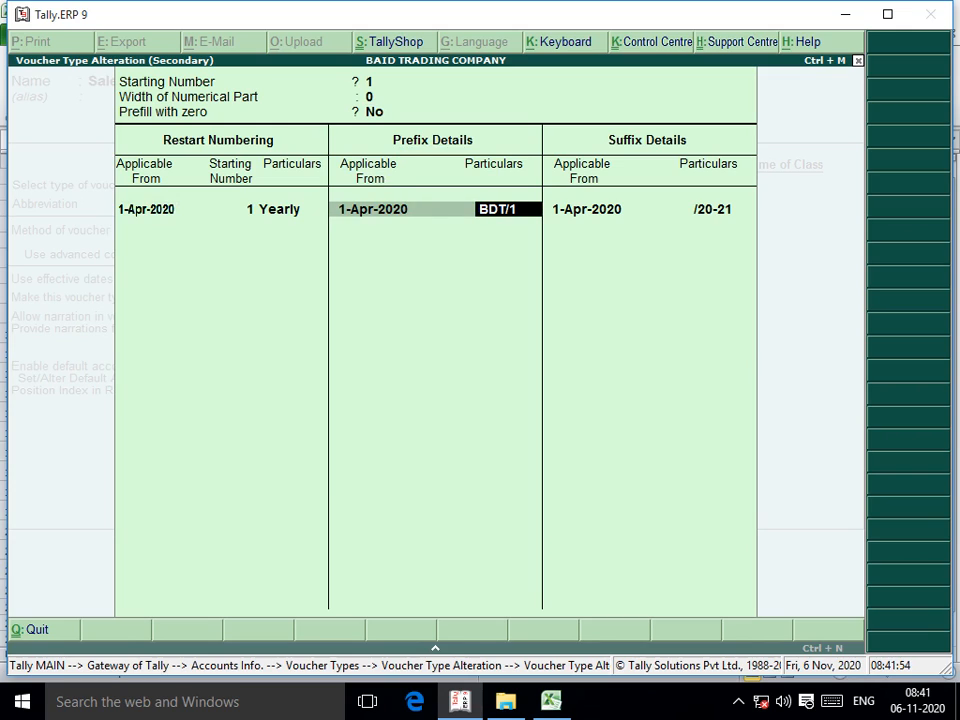
- Set prefix BDT and suffix /20-21, save the voucher type, and return to Gateway
{"action": "type", "text": "BDT"}
{"action": "key", "text": "Return"}
{"action": "key", "text": "Return"}
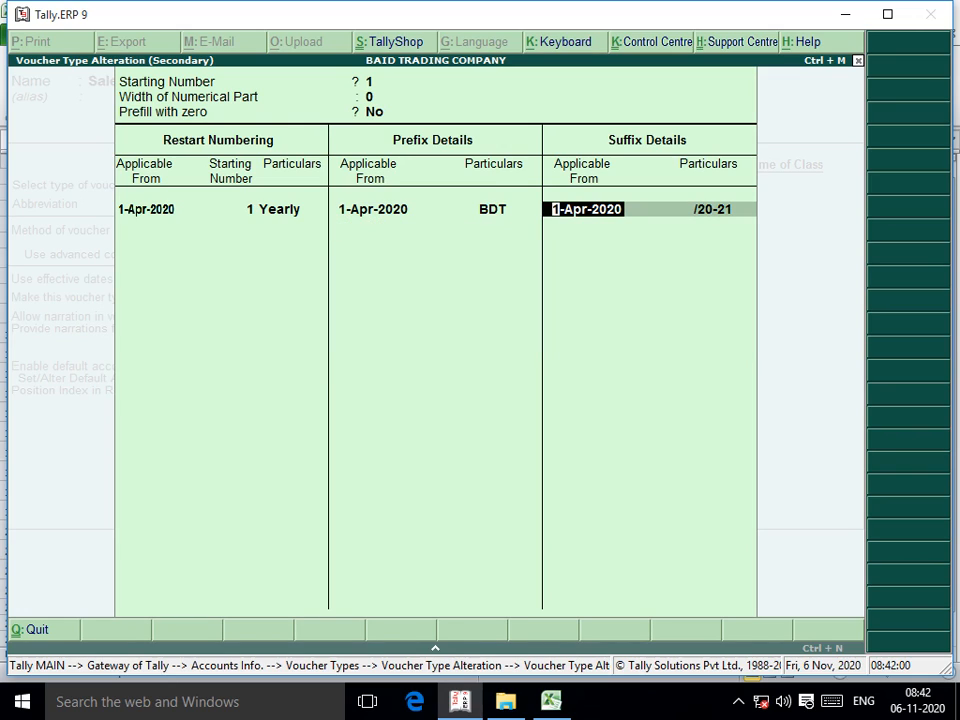
{"action": "key", "text": "BackSpace"}
{"action": "key", "text": "BackSpace"}
{"action": "type", "text": "T"}
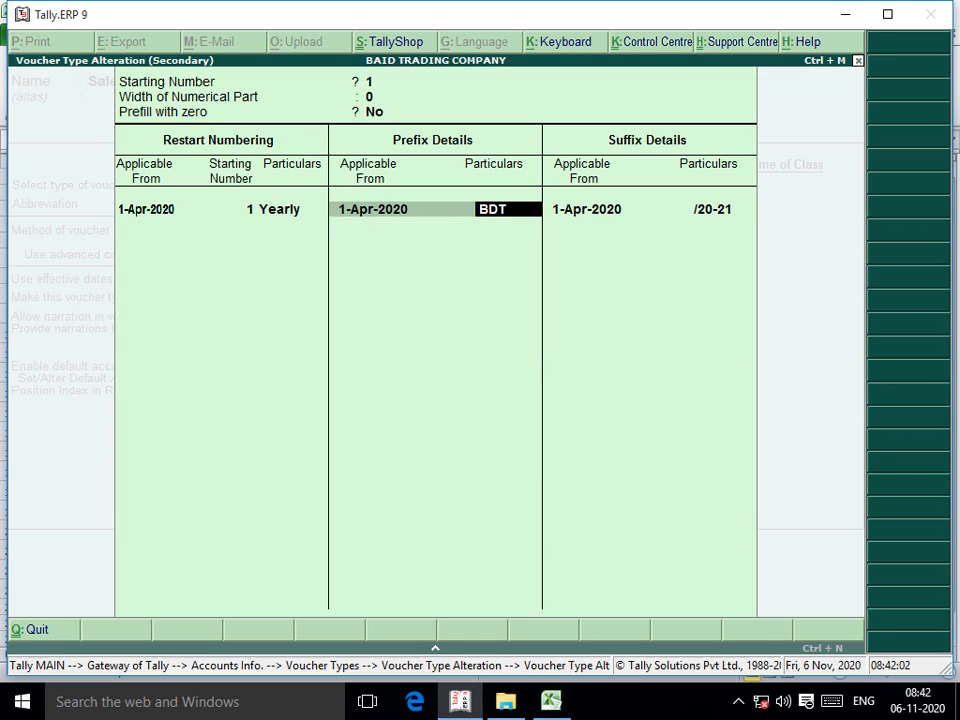
{"action": "key", "text": "Return"}
{"action": "key", "text": "Return"}
{"action": "key", "text": "Return"}
{"action": "key", "text": "Return"}
{"action": "key", "text": "Return"}
{"action": "key", "text": "Return"}
{"action": "key", "text": "Return"}
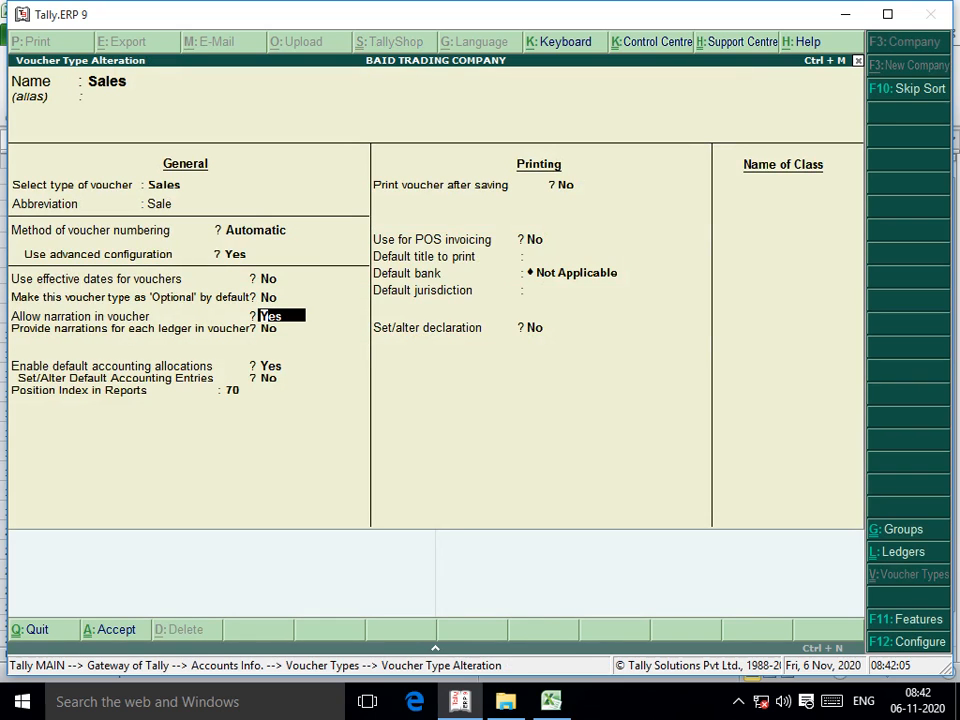
{"action": "key", "text": "ctrl+a"}
{"action": "key", "text": "Escape"}
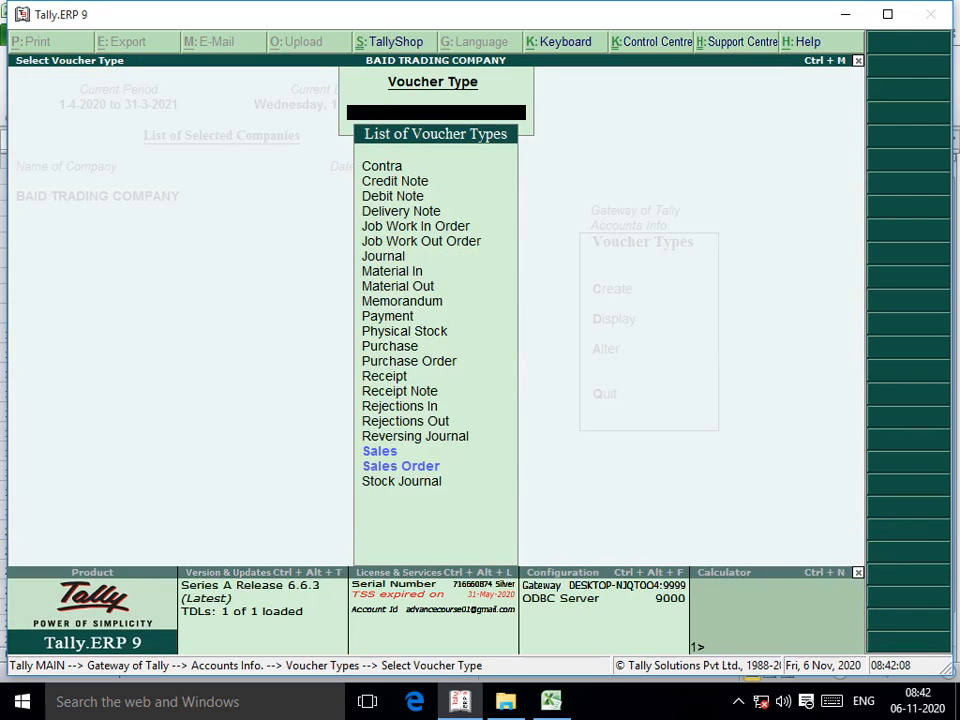
{"action": "key", "text": "Escape"}
{"action": "key", "text": "Escape"}
{"action": "key", "text": "Escape"}
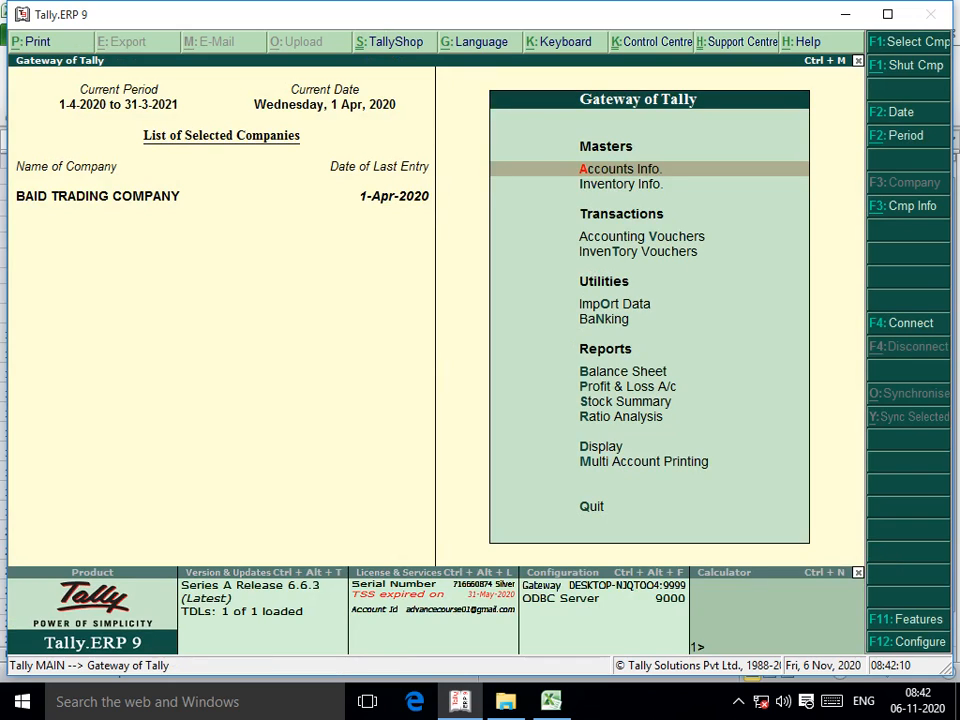
- Start Sales voucher BDT/1/20-21 up to the party account, then switch to the Excel workbook
{"action": "key", "text": "Down"}
{"action": "key", "text": "Down"}
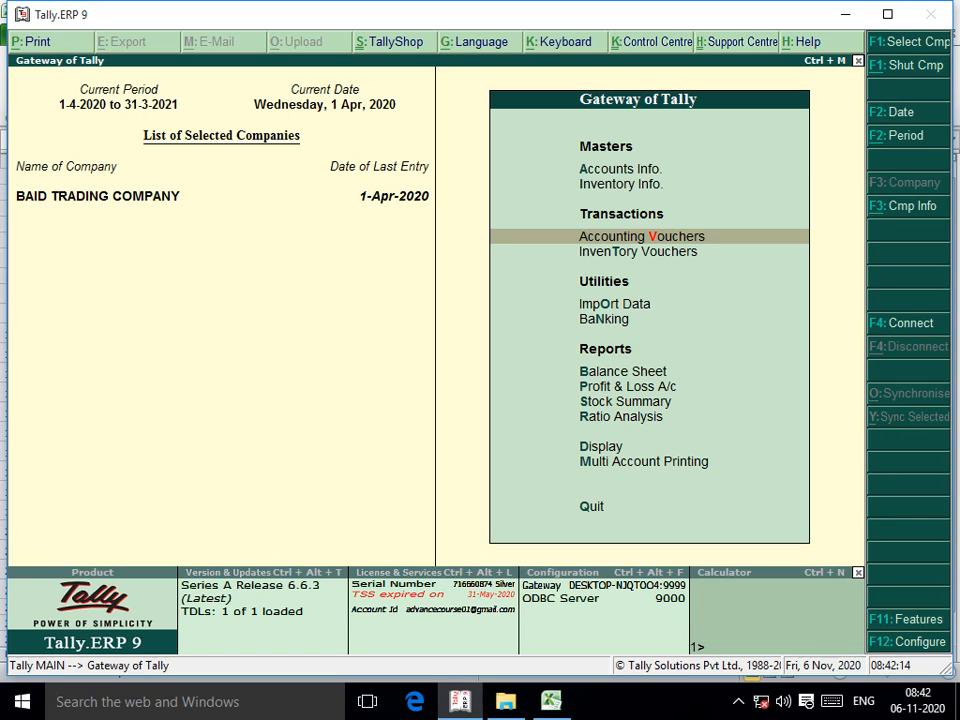
{"action": "key", "text": "Return"}
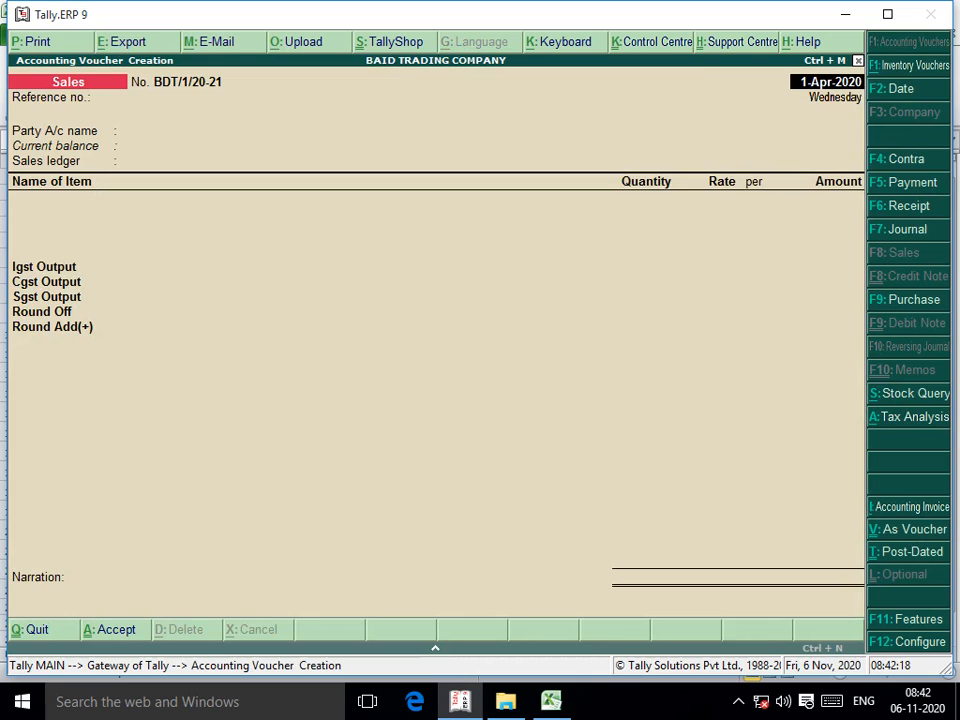
{"action": "key", "text": "Return"}
{"action": "key", "text": "Return"}
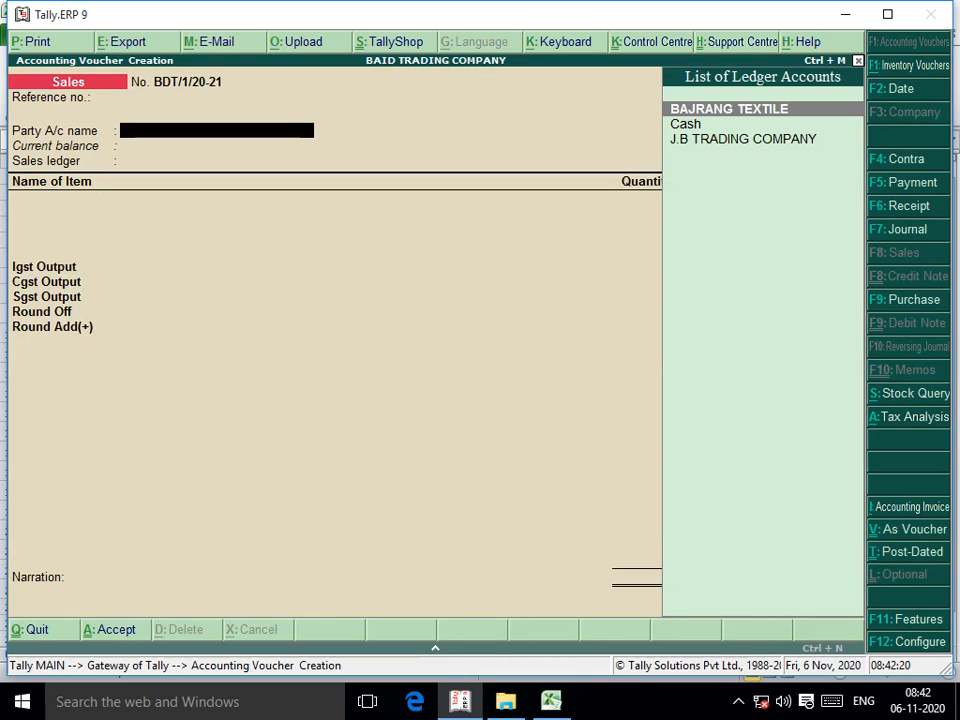
{"action": "key", "text": "Down"}
{"action": "key", "text": "alt+Tab"}
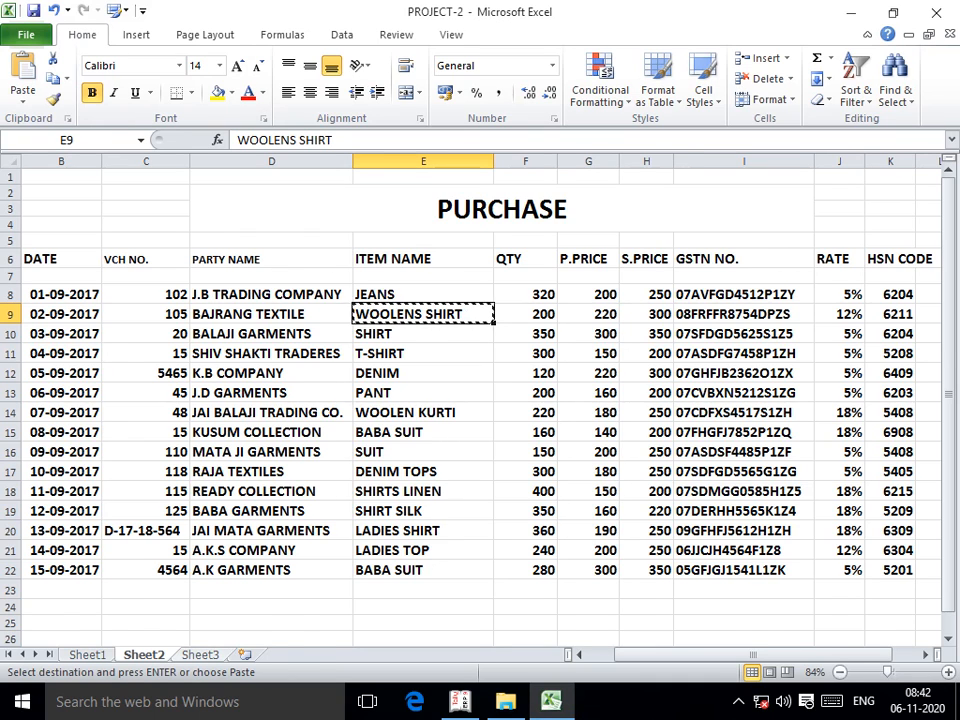
- Copy K.B GARMENTS from cell H10 of the SALE sheet and return to Tally
{"action": "key", "text": "ctrl+Page_Down"}
{"action": "scroll", "coordinate": [480, 400], "scroll_direction": "down", "scroll_amount": 1}
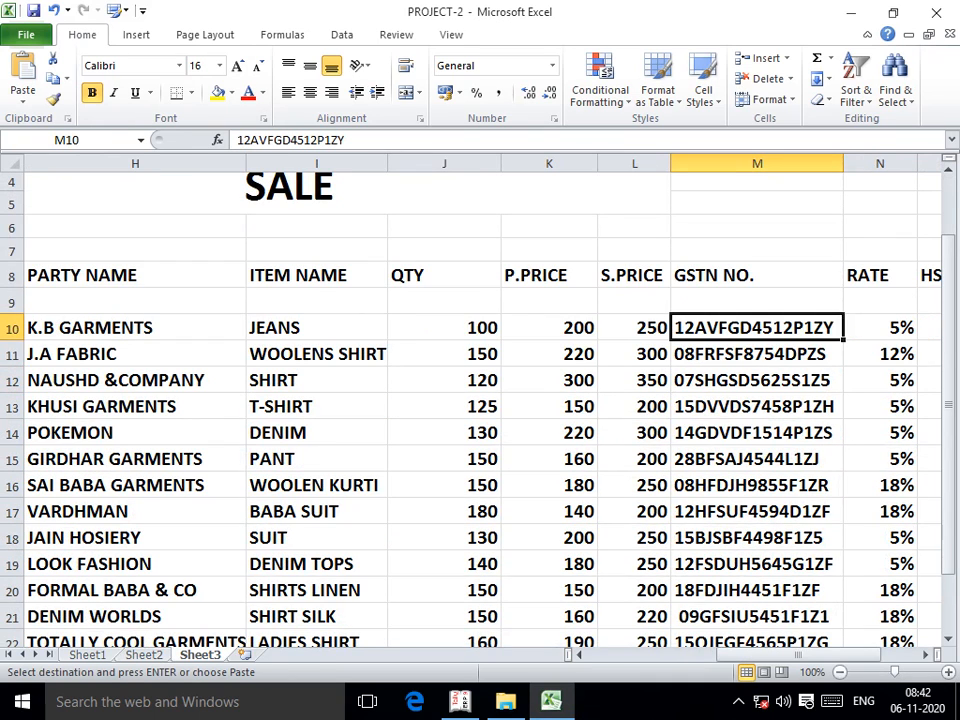
{"action": "left_click", "coordinate": [135, 328]}
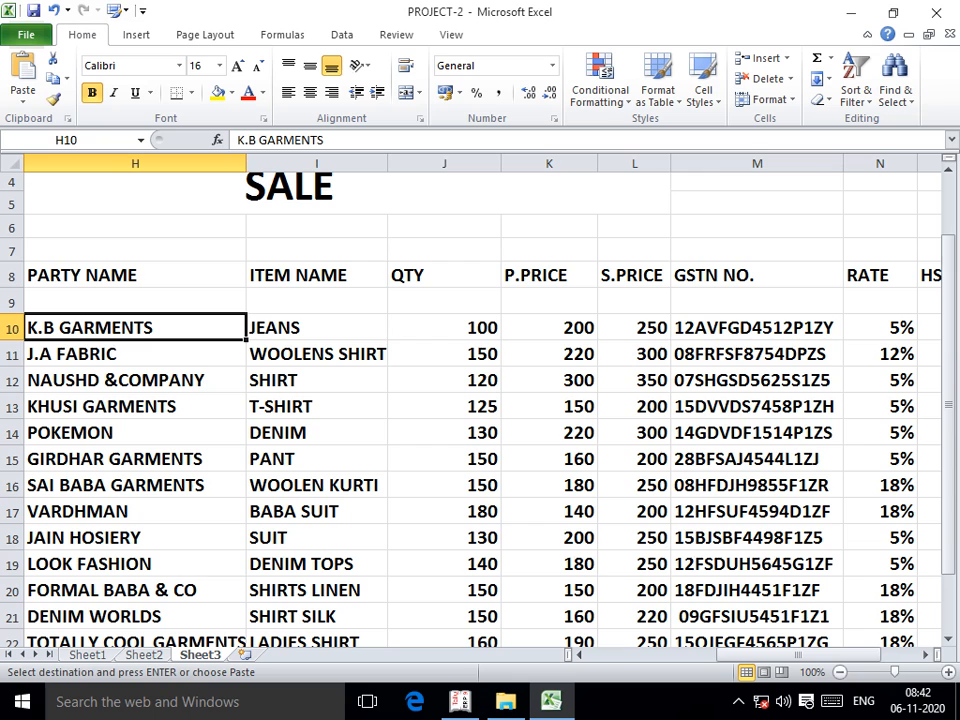
{"action": "key", "text": "alt+Tab"}
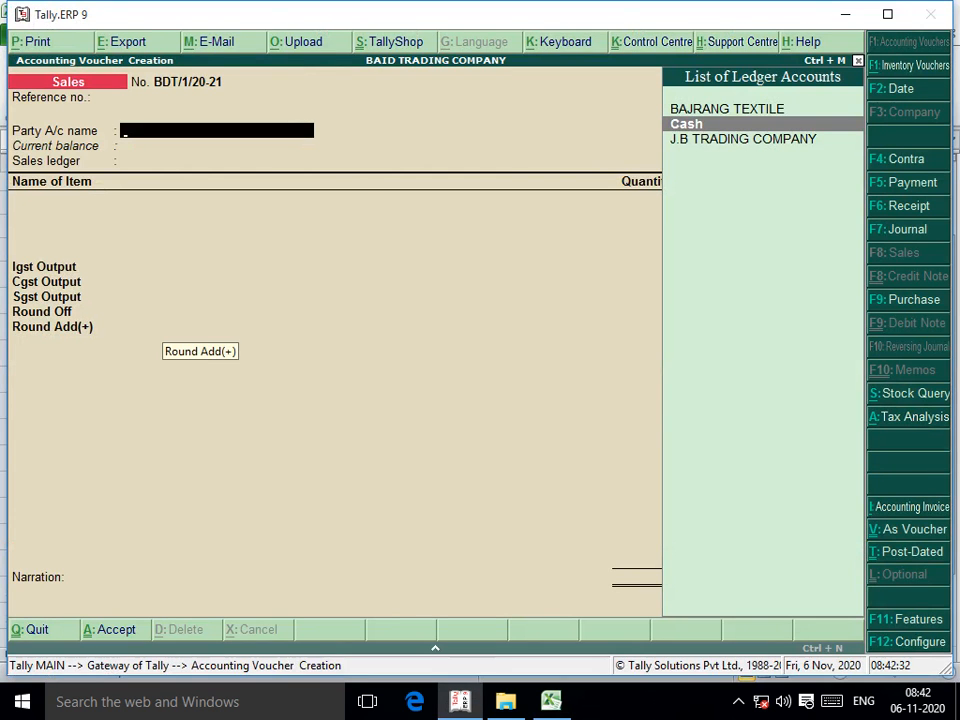
- Create a party ledger named K.B GARMENTS under Sundry Debtors
{"action": "key", "text": "alt+c"}
{"action": "key", "text": "ctrl+alt+v"}
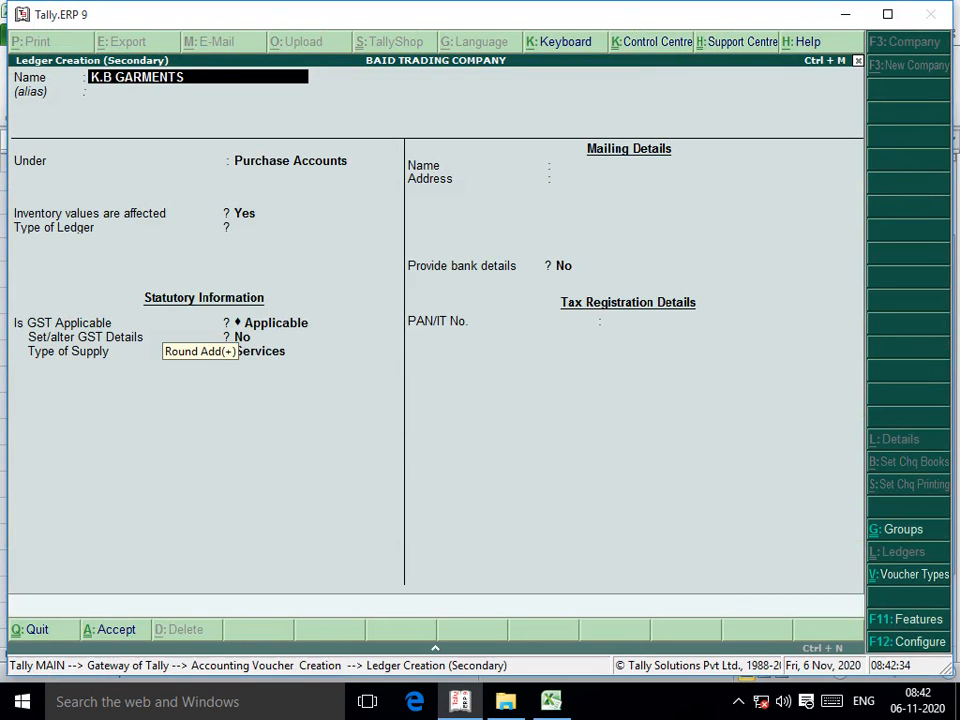
{"action": "key", "text": "Return"}
{"action": "key", "text": "Return"}
{"action": "type", "text": "SUND"}
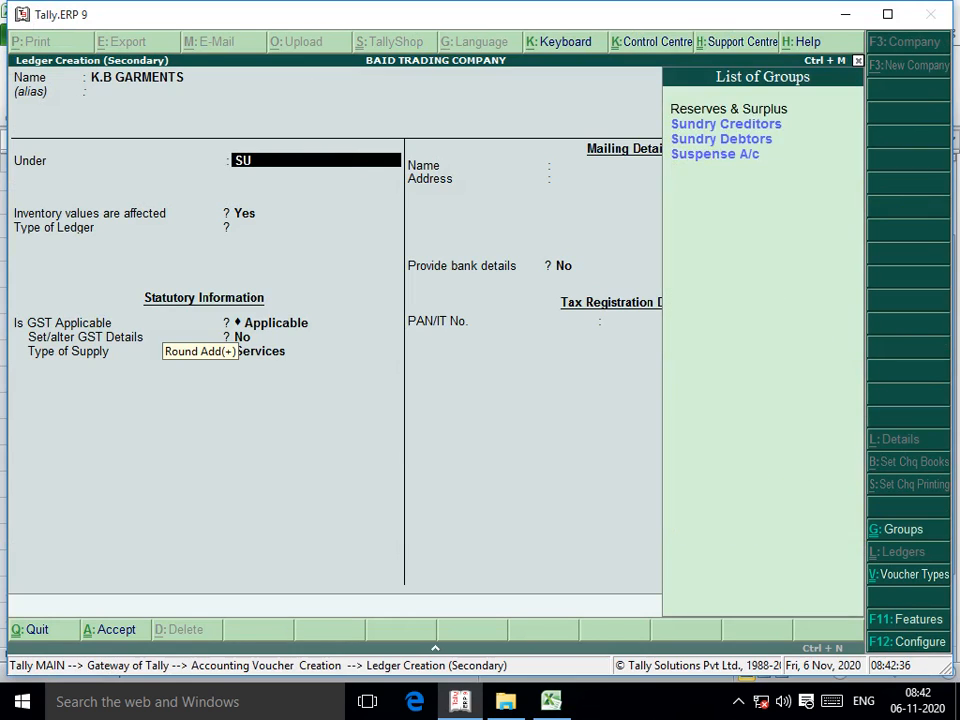
{"action": "key", "text": "Down"}
{"action": "key", "text": "Return"}
{"action": "key", "text": "Return"}
{"action": "key", "text": "Return"}
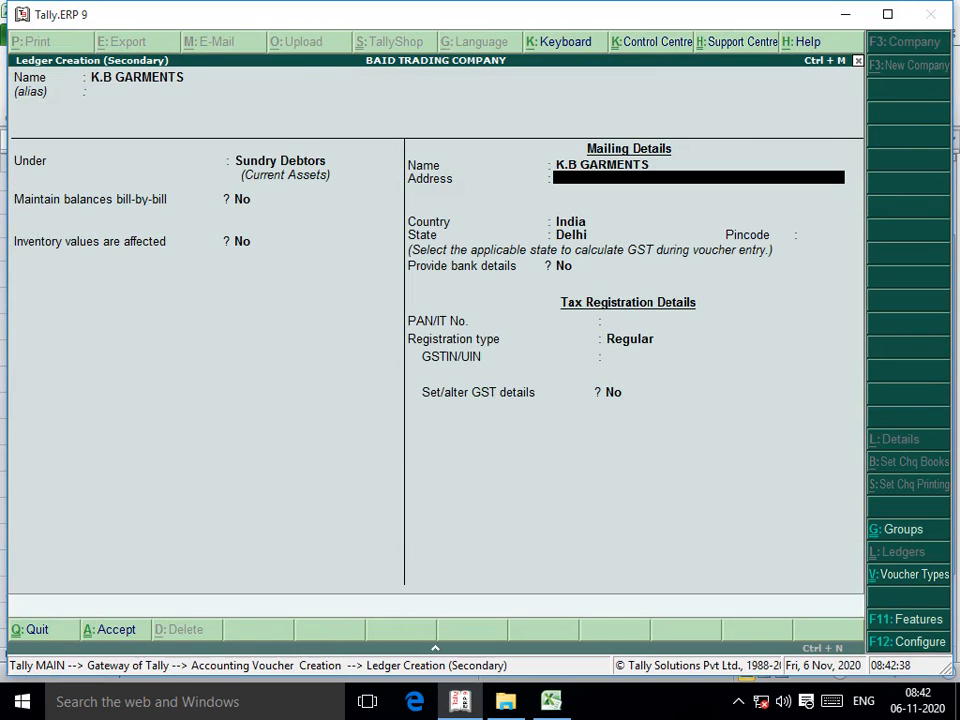
{"action": "key", "text": "Return"}
{"action": "key", "text": "Return"}
- Fill the ledger's address details, first entering Mizoram as state with country India
{"action": "key", "text": "alt+Tab"}
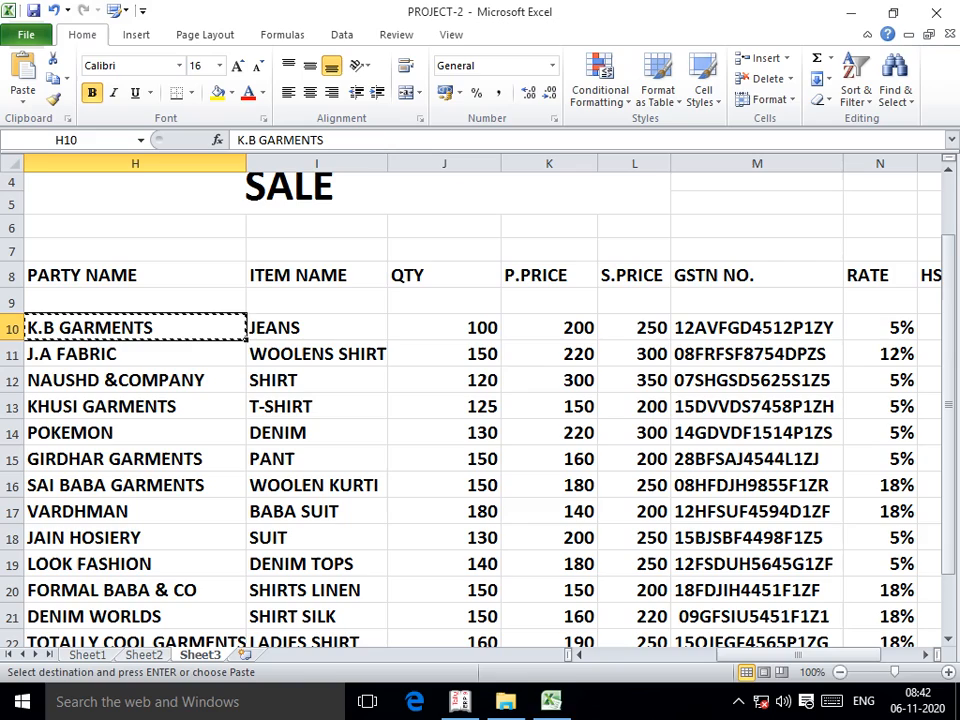
{"action": "key", "text": "alt+Tab"}
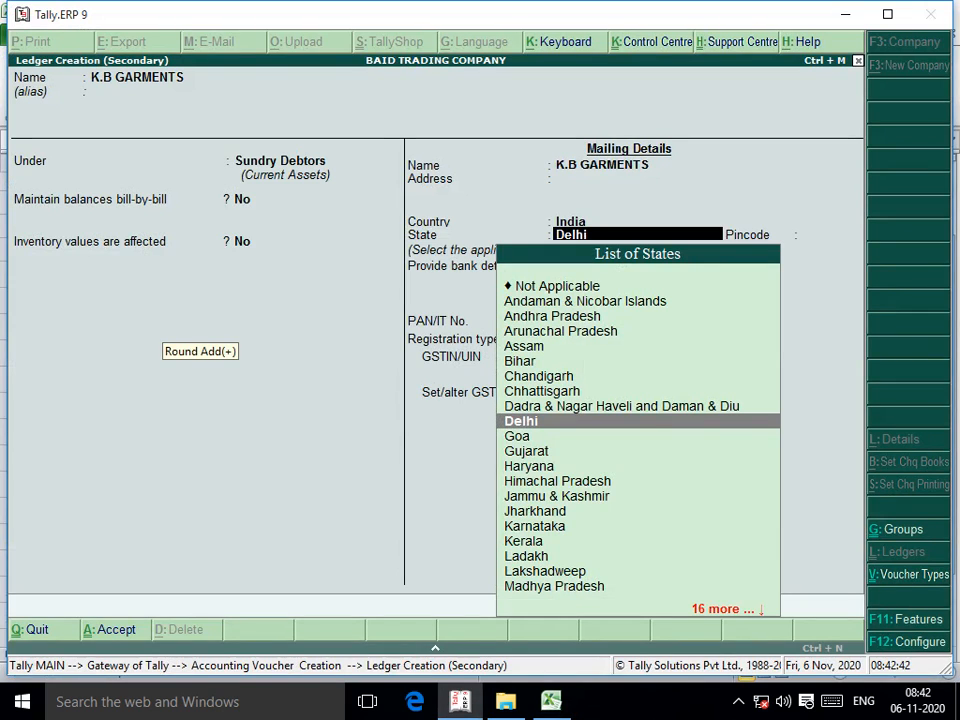
{"action": "key", "text": "alt+Tab"}
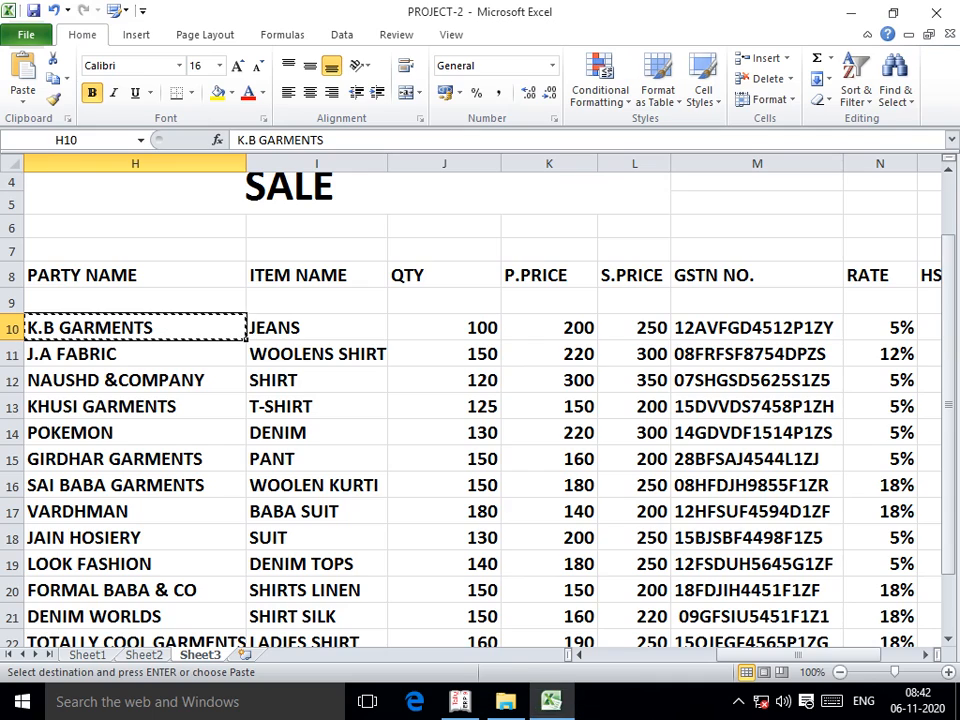
{"action": "key", "text": "alt+Tab"}
{"action": "type", "text": "m"}
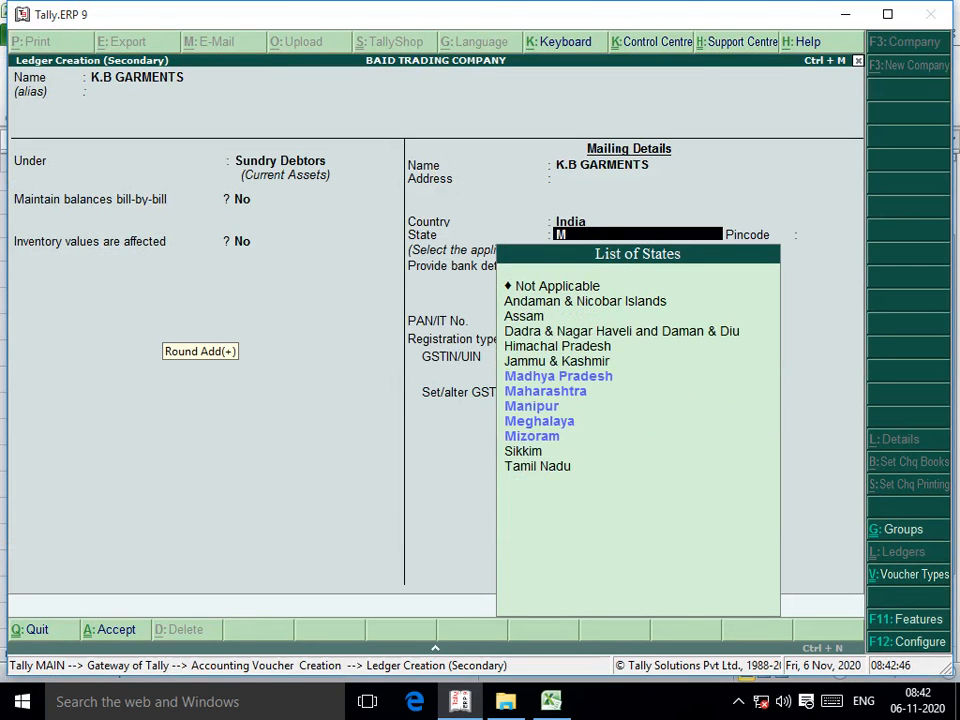
{"action": "type", "text": "iz"}
{"action": "key", "text": "Return"}
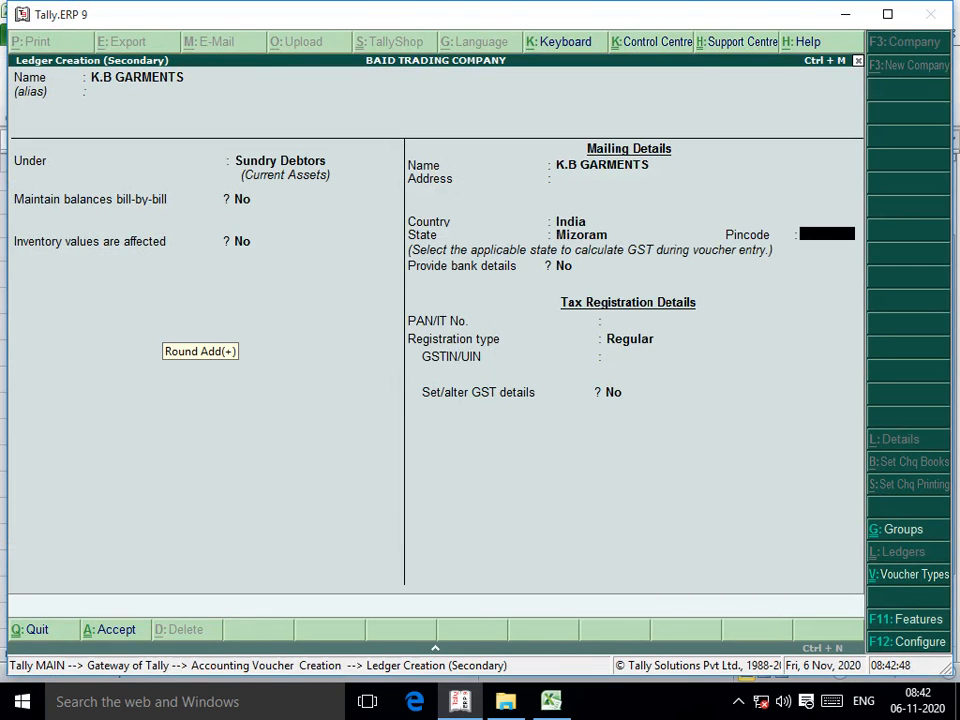
{"action": "key", "text": "BackSpace"}
{"action": "key", "text": "BackSpace"}
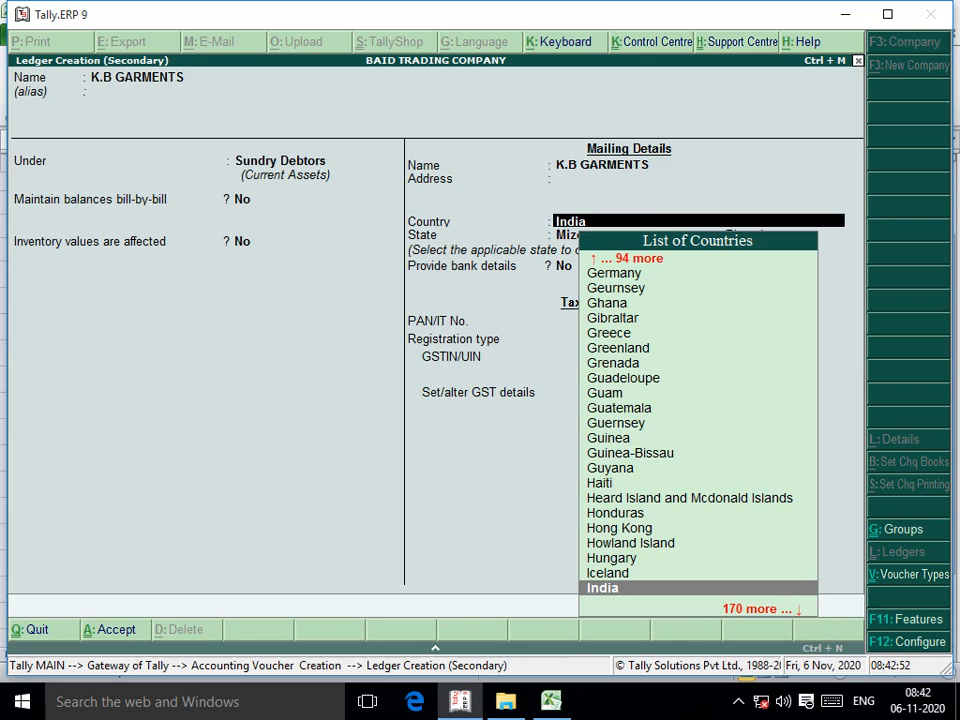
{"action": "key", "text": "Return"}
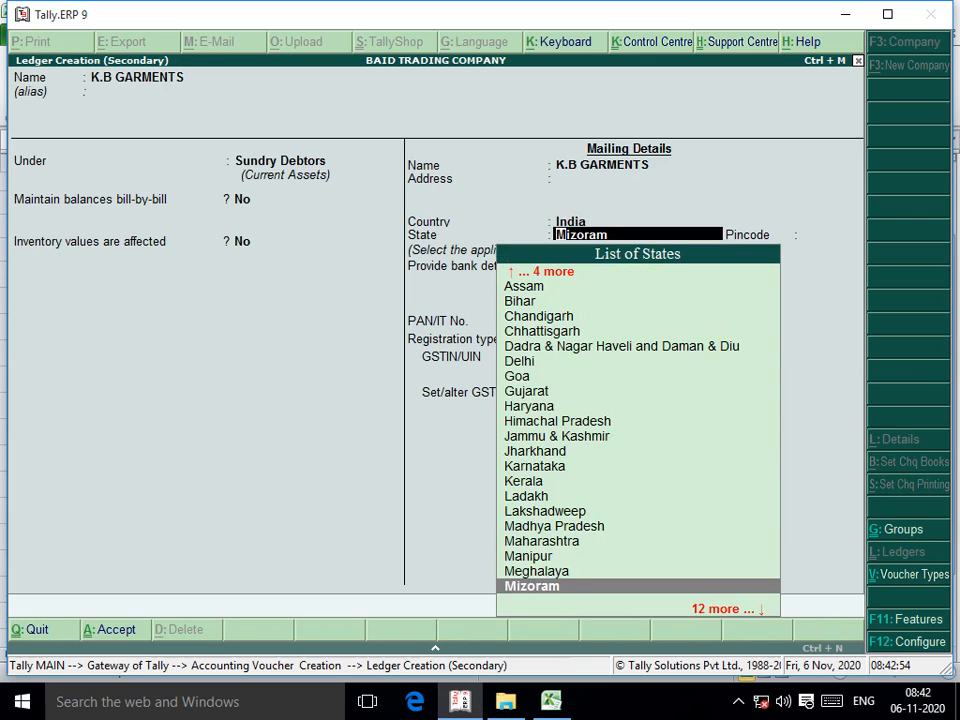
- Change the K.B GARMENTS ledger's state to Rajasthan
{"action": "key", "text": "alt+Tab"}
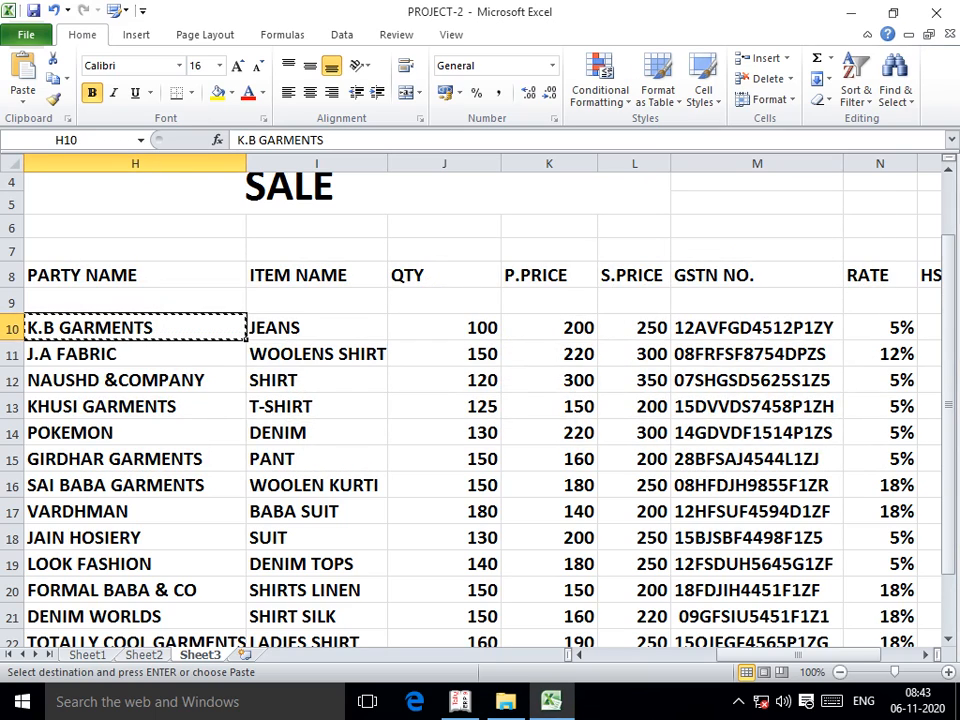
{"action": "key", "text": "alt+Tab"}
{"action": "key", "text": "alt+Tab"}
{"action": "key", "text": "alt+Tab"}
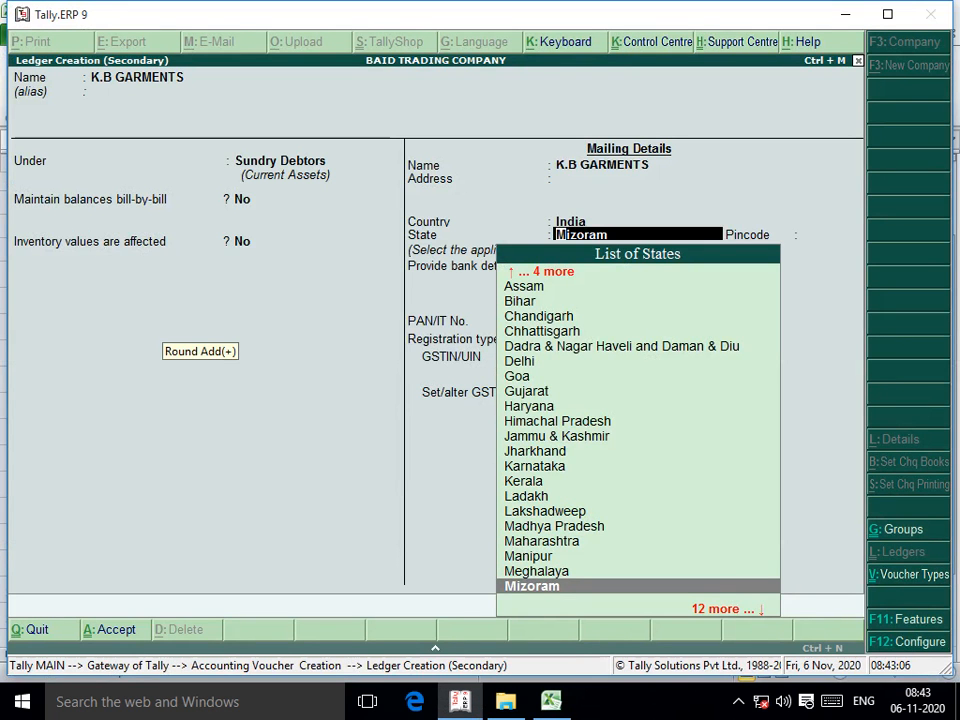
{"action": "key", "text": "Up"}
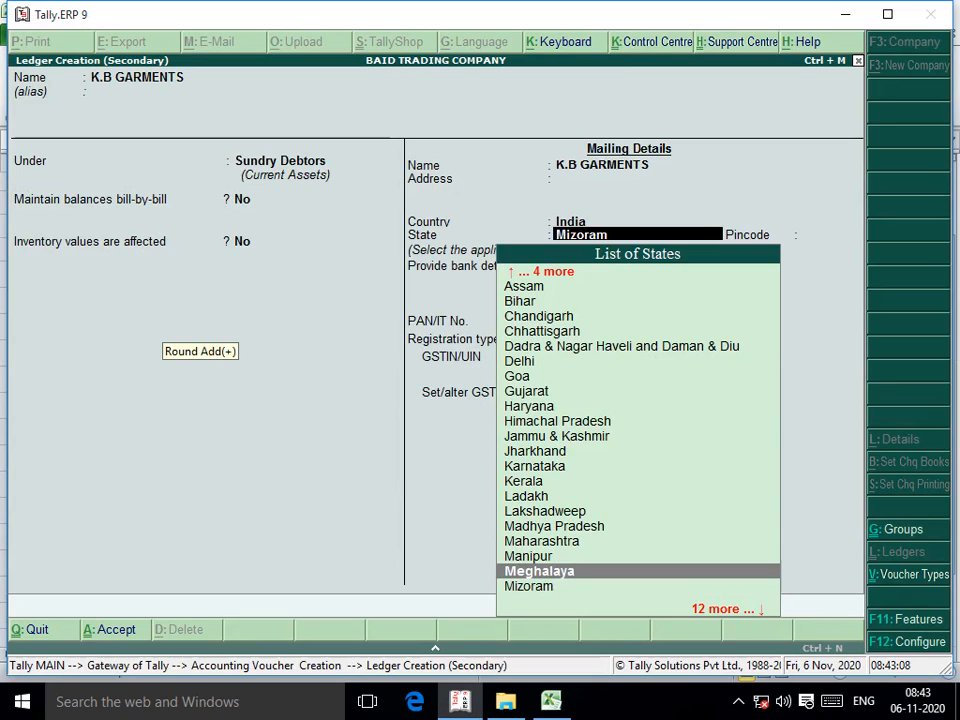
{"action": "key", "text": "Up"}
{"action": "key", "text": "Down"}
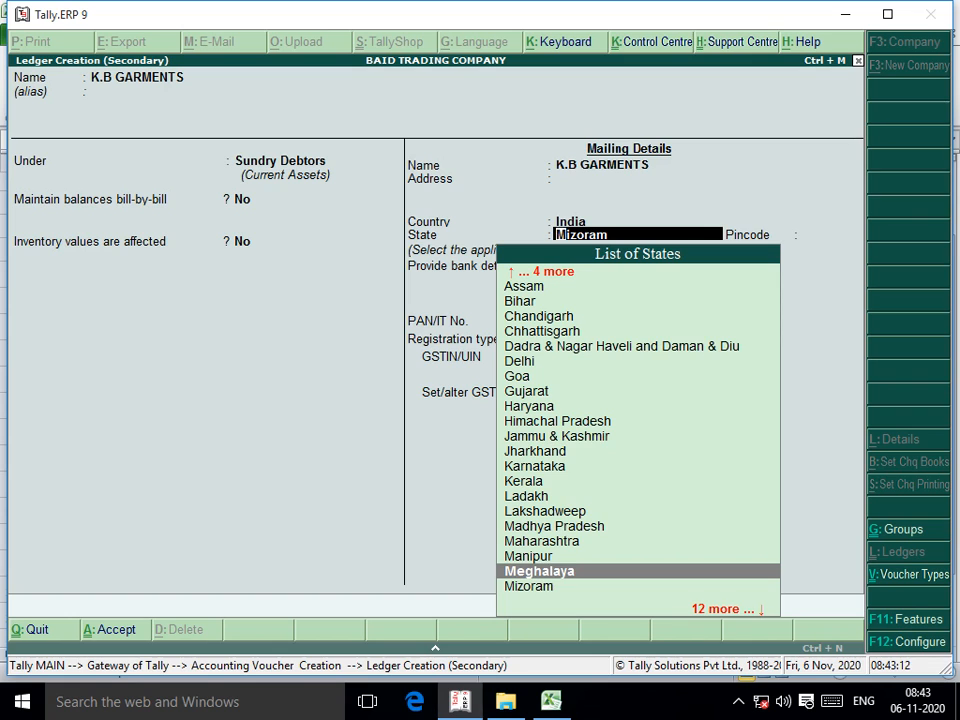
{"action": "key", "text": "Down"}
{"action": "key", "text": "Down"}
{"action": "key", "text": "Down"}
{"action": "key", "text": "Down"}
{"action": "key", "text": "Down"}
{"action": "key", "text": "Up"}
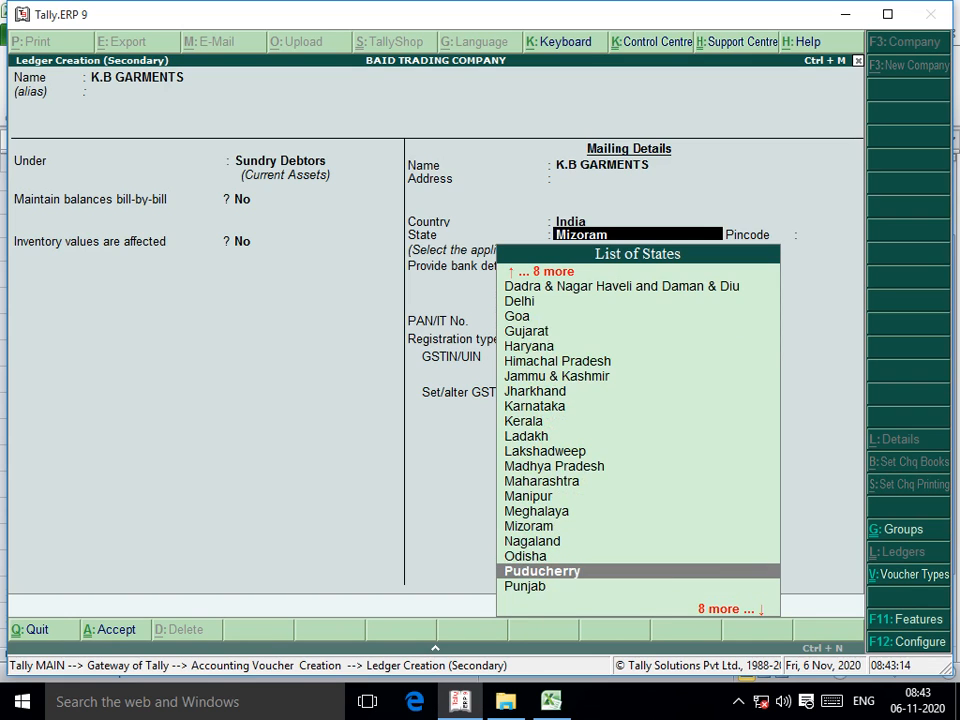
{"action": "key", "text": "alt+Tab"}
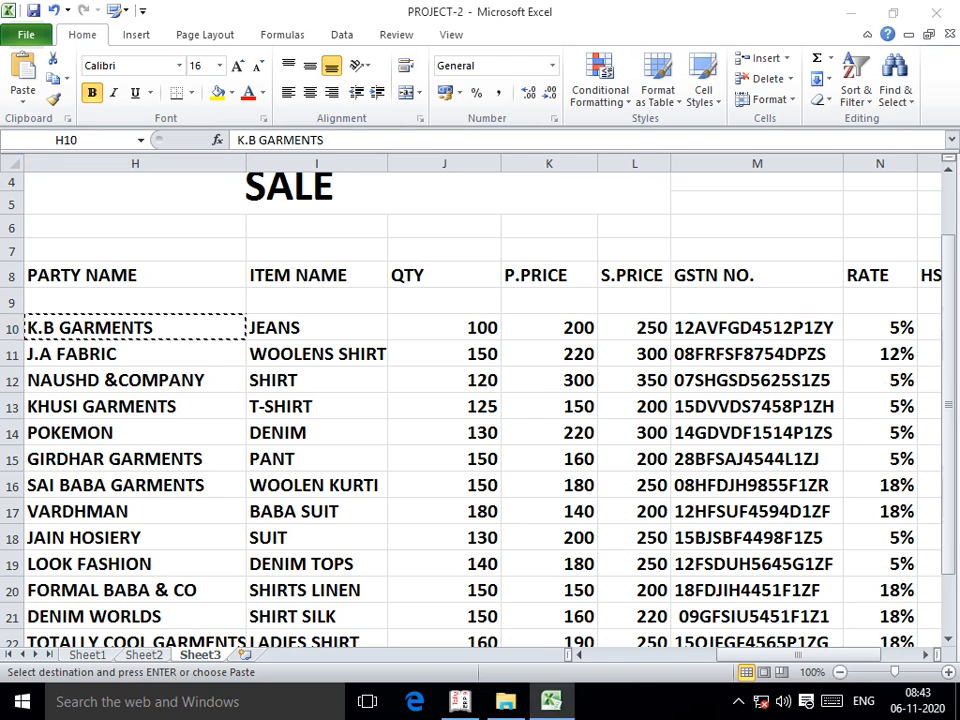
{"action": "key", "text": "alt+Tab"}
{"action": "type", "text": "r"}
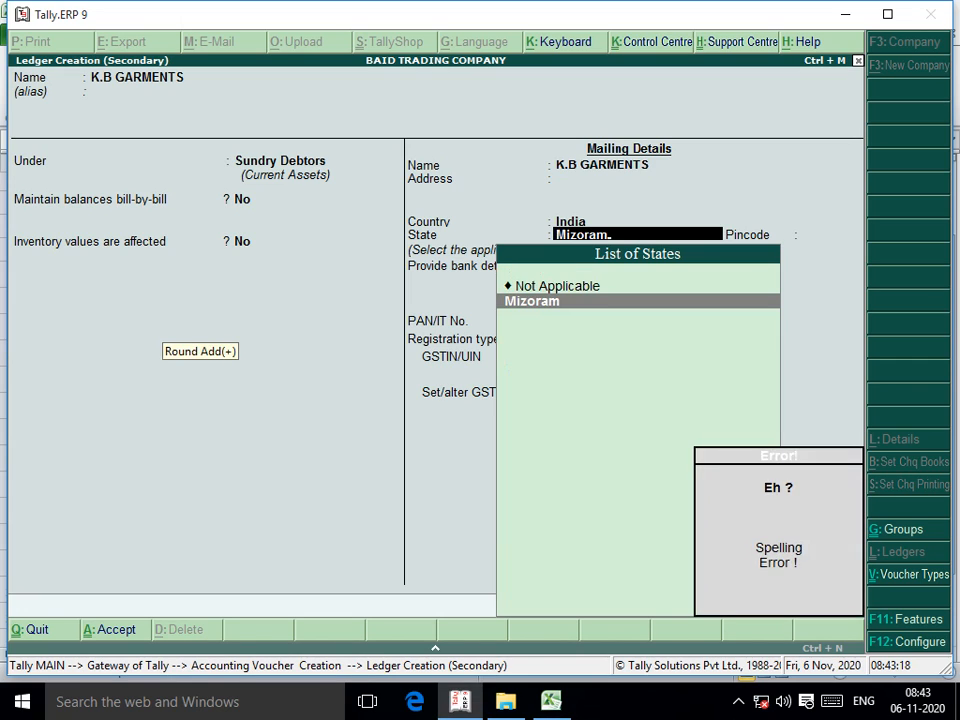
{"action": "key", "text": "BackSpace"}
{"action": "key", "text": "BackSpace"}
{"action": "key", "text": "BackSpace"}
{"action": "key", "text": "BackSpace"}
{"action": "key", "text": "BackSpace"}
{"action": "key", "text": "BackSpace"}
{"action": "key", "text": "BackSpace"}
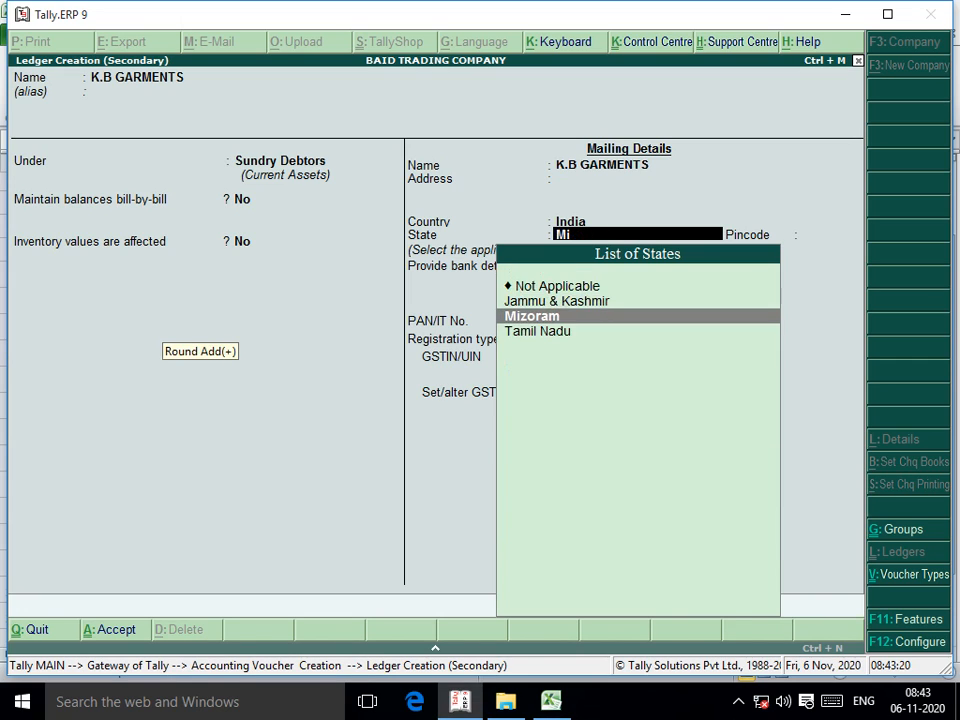
{"action": "type", "text": "RAJA"}
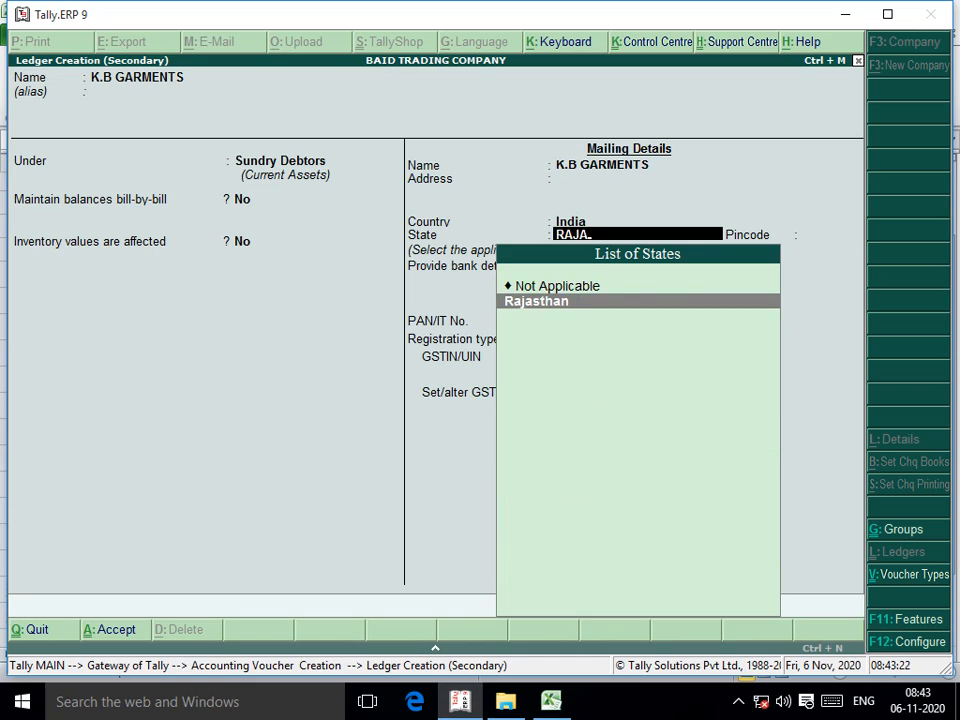
{"action": "key", "text": "Return"}
- Keep Regular registration and paste the GSTIN from Excel cell M11 into GSTIN/UIN
{"action": "key", "text": "Return"}
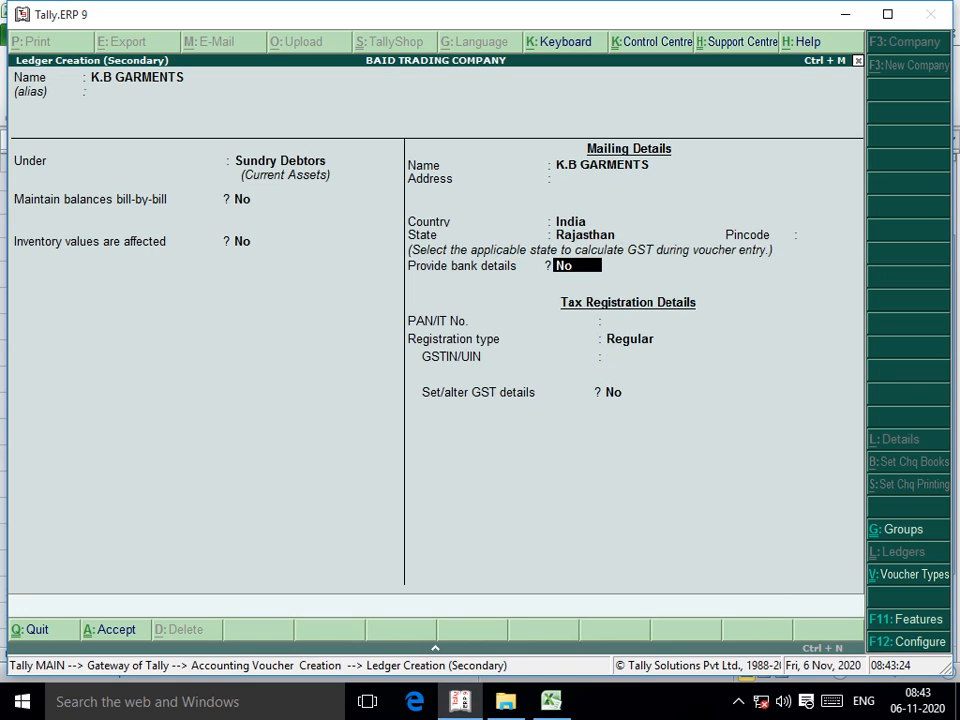
{"action": "key", "text": "Return"}
{"action": "key", "text": "Return"}
{"action": "key", "text": "alt+Tab"}
{"action": "key", "text": "Down"}
{"action": "key", "text": "Right"}
{"action": "key", "text": "Right"}
{"action": "key", "text": "Right"}
{"action": "key", "text": "Right"}
{"action": "key", "text": "Right"}
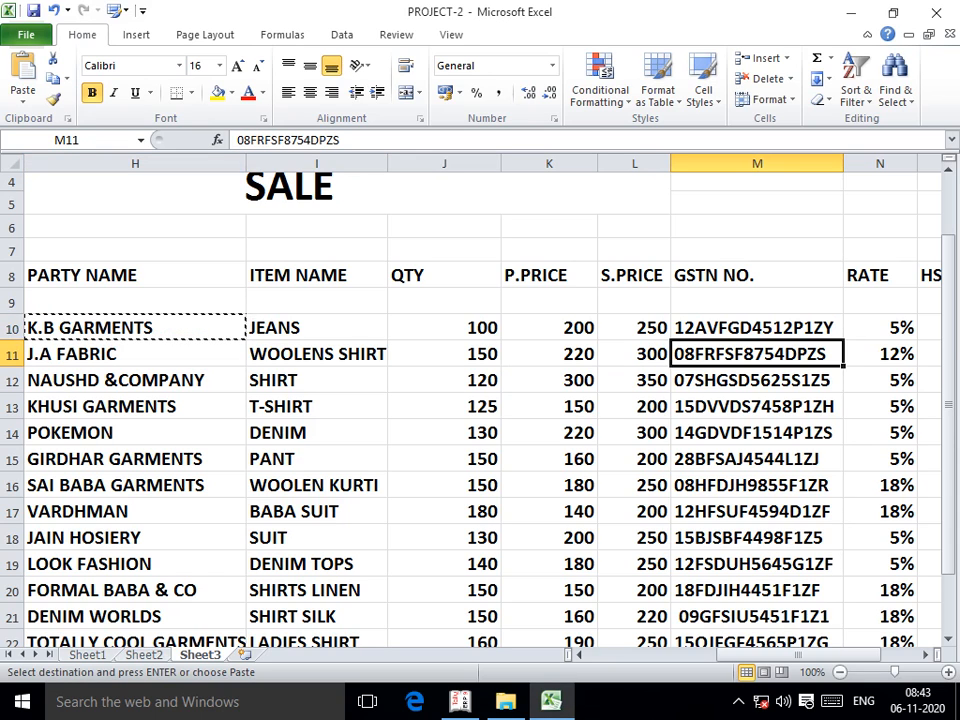
{"action": "key", "text": "ctrl+c"}
{"action": "key", "text": "alt+Tab"}
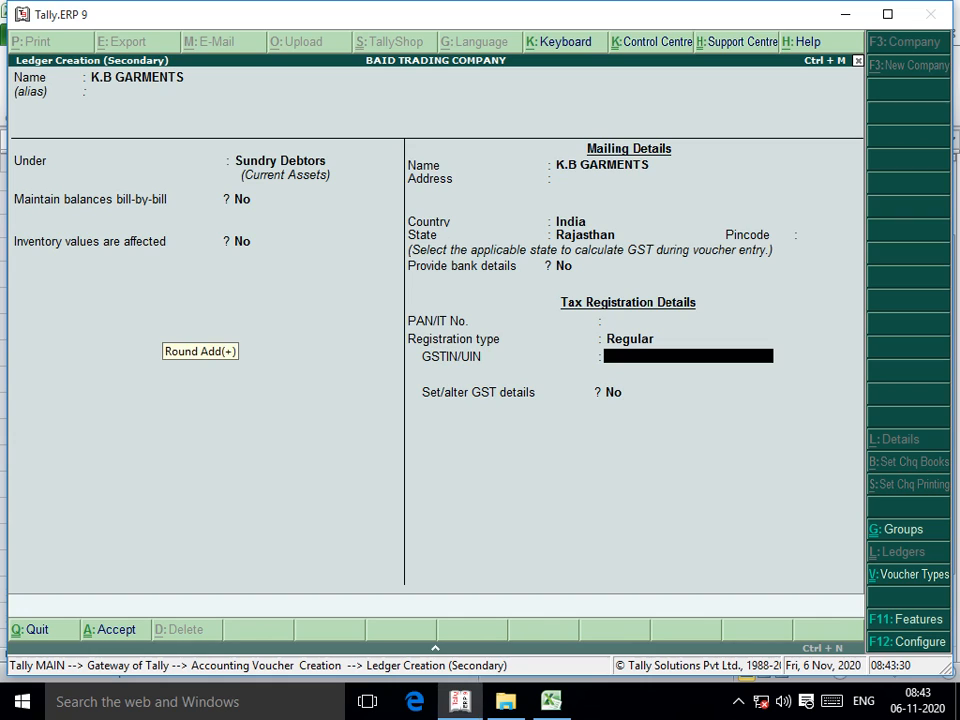
{"action": "key", "text": "ctrl+alt+v"}
{"action": "key", "text": "Return"}
{"action": "key", "text": "Return"}
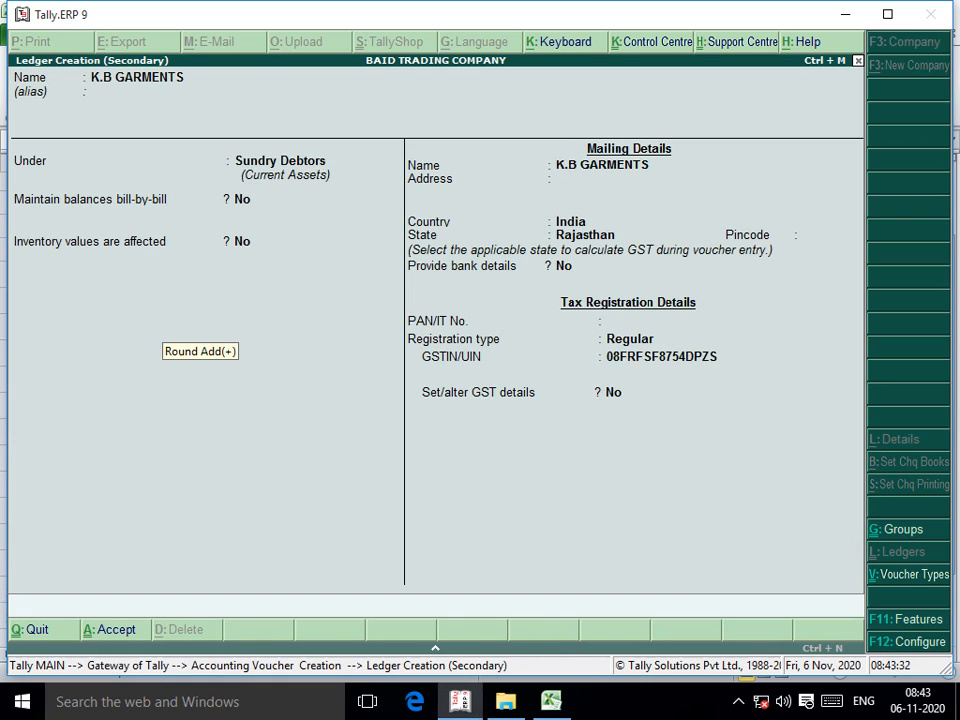
{"action": "key", "text": "Return"}
{"action": "key", "text": "Return"}
{"action": "key", "text": "Return"}
{"action": "key", "text": "Return"}
{"action": "key", "text": "Return"}
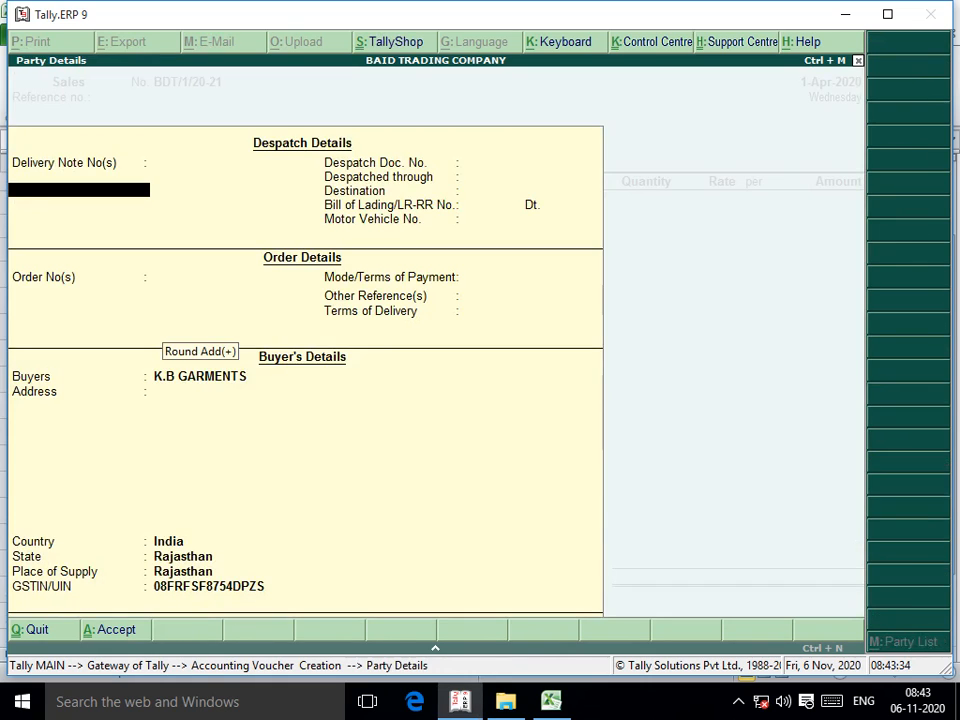
- Accept the party details and choose Sale Account Igst as the sales ledger
{"action": "key", "text": "ctrl+a"}
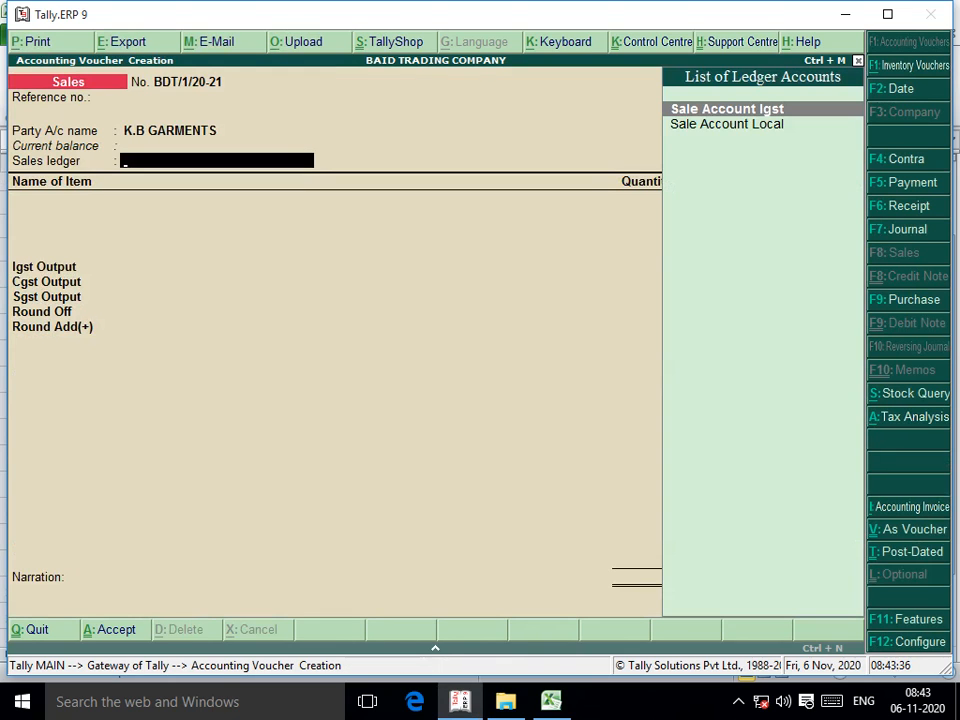
{"action": "key", "text": "Down"}
{"action": "key", "text": "Up"}
{"action": "key", "text": "Return"}
{"action": "key", "text": "alt+Tab"}
{"action": "key", "text": "alt+Tab"}
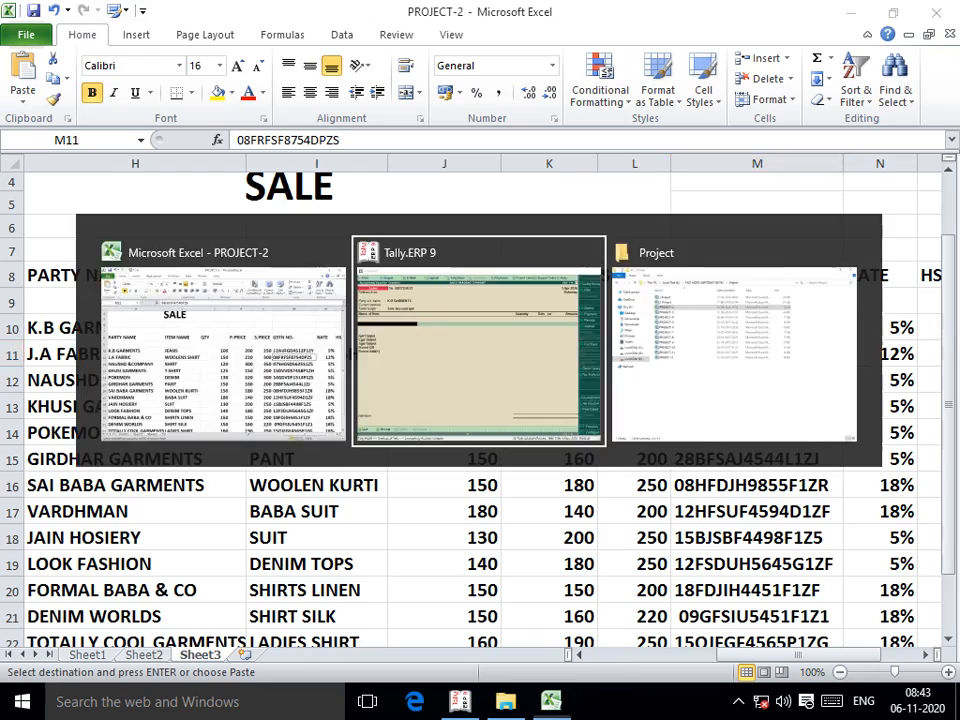
- Bill 100 PCS of JEANS at 250 with IGST 1,250, totalling 26,250
{"action": "type", "text": "JEANS"}
{"action": "key", "text": "Return"}
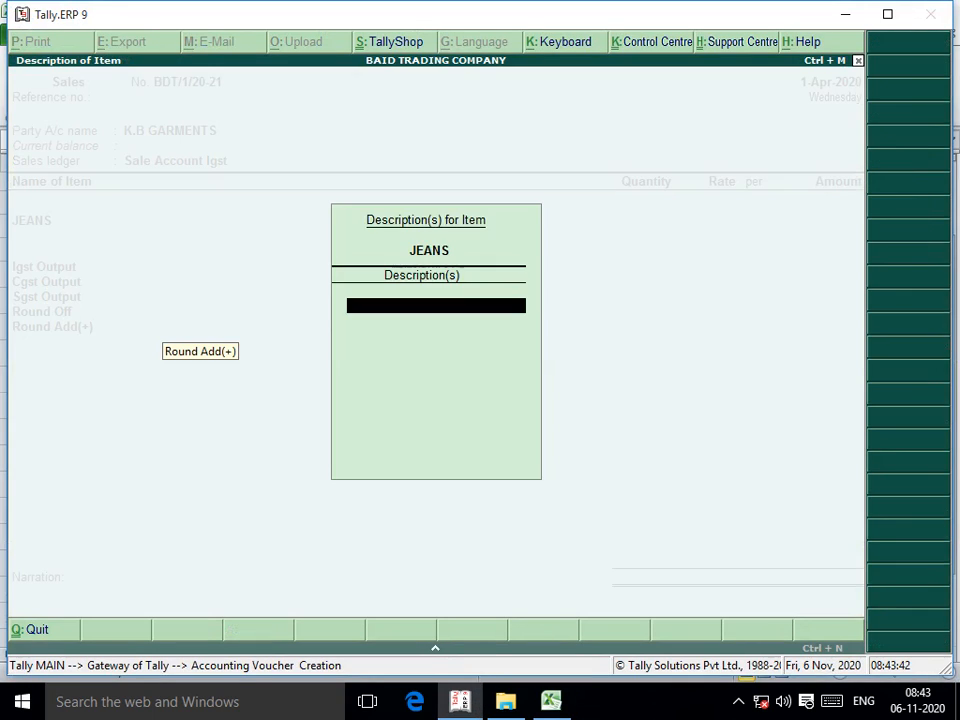
{"action": "key", "text": "Return"}
{"action": "key", "text": "alt+Tab"}
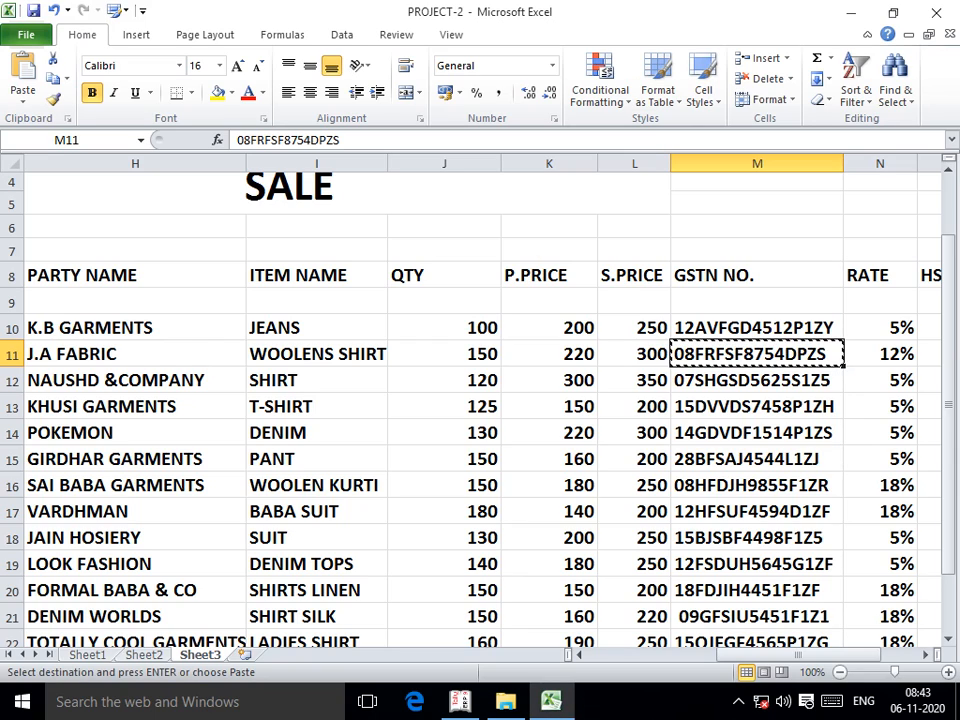
{"action": "key", "text": "alt+Tab"}
{"action": "type", "text": "100"}
{"action": "key", "text": "Return"}
{"action": "key", "text": "Return"}
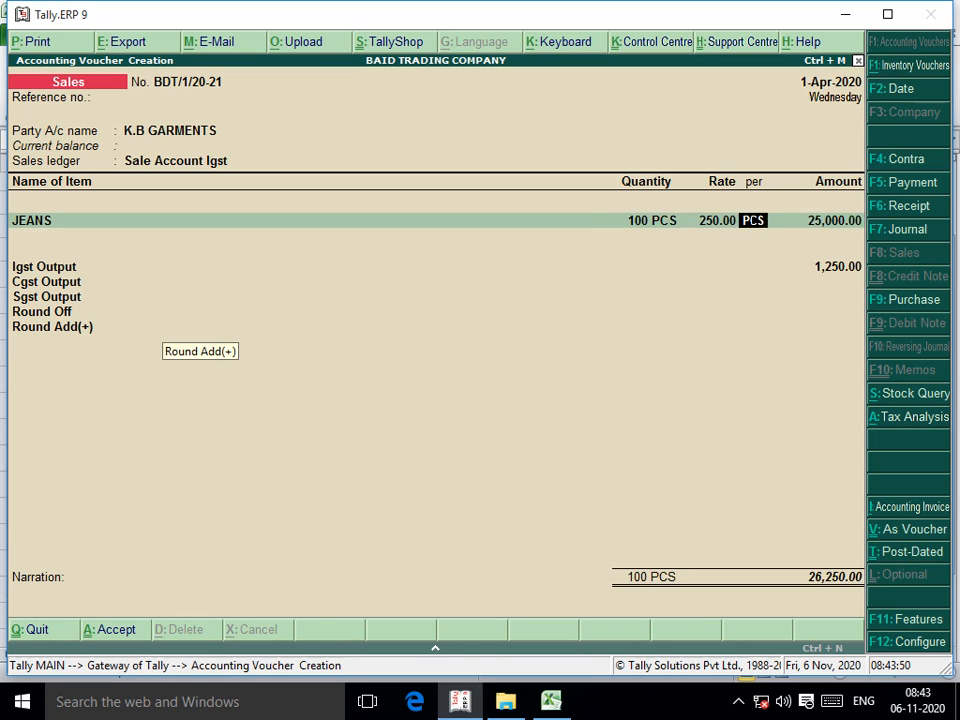
{"action": "key", "text": "Return"}
{"action": "key", "text": "Return"}
{"action": "key", "text": "Return"}
{"action": "key", "text": "Return"}
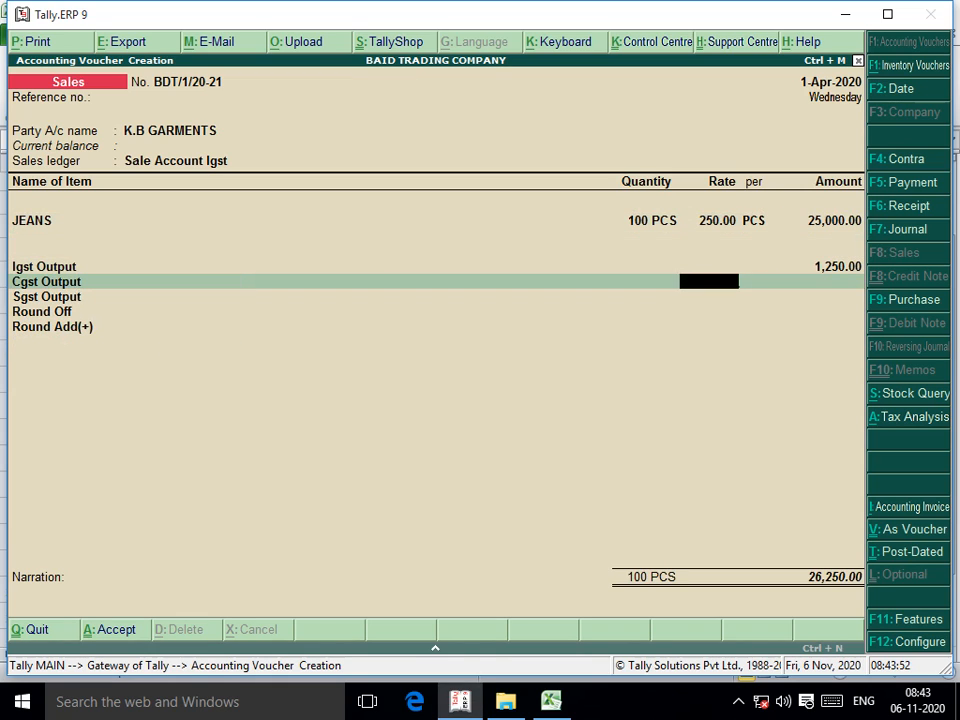
{"action": "key", "text": "Return"}
{"action": "key", "text": "Return"}
{"action": "key", "text": "Return"}
{"action": "key", "text": "Return"}
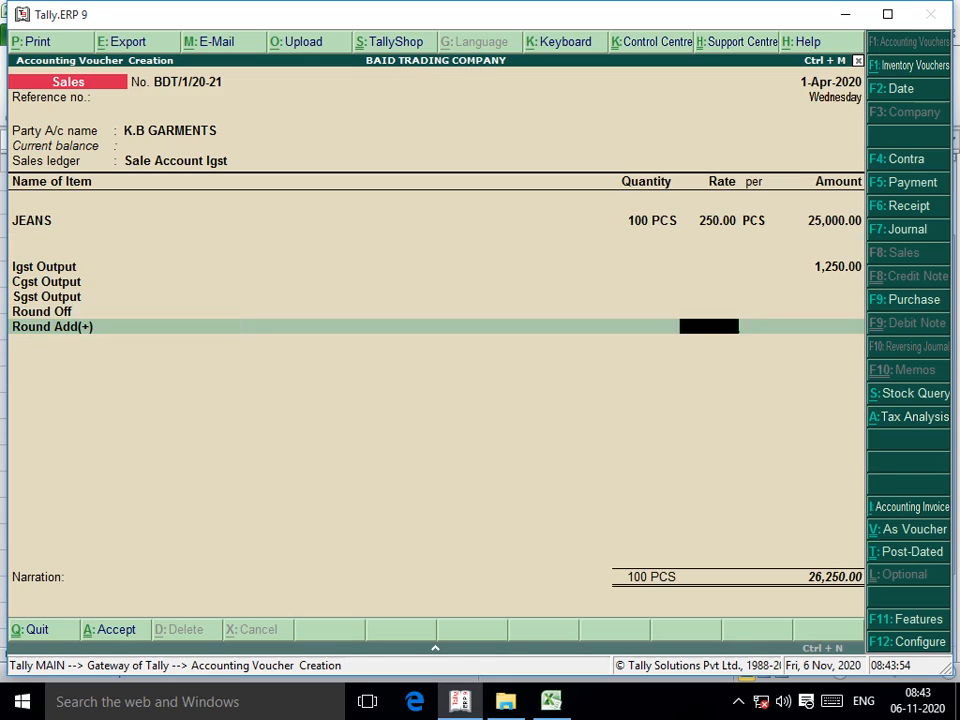
{"action": "key", "text": "Return"}
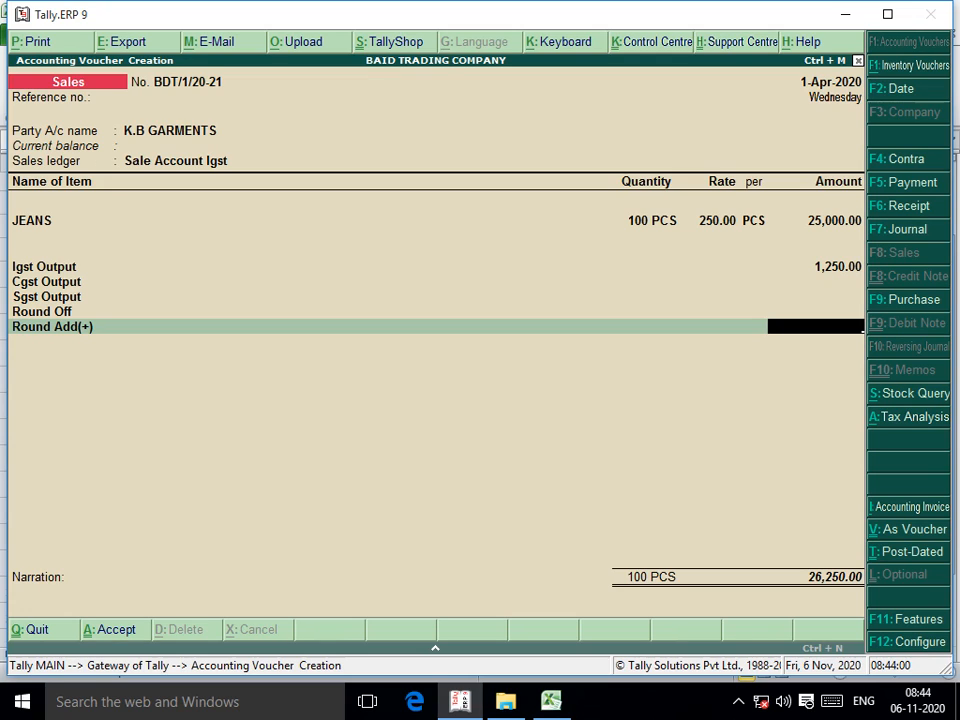
{"action": "key", "text": "Return"}
{"action": "key", "text": "Return"}
{"action": "key", "text": "Return"}
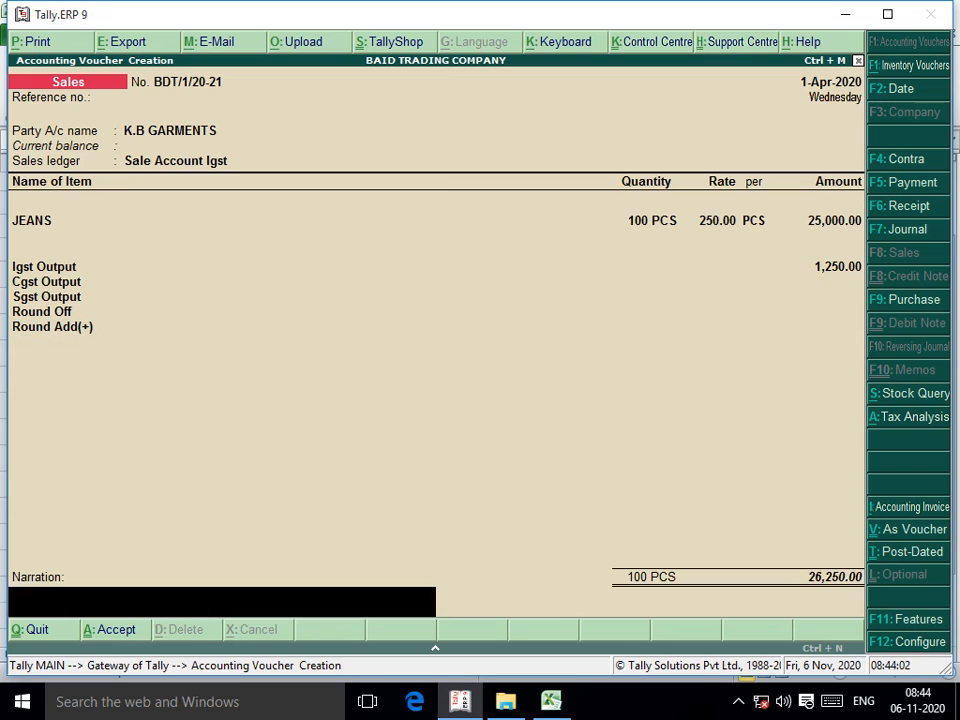
- Save the K.B GARMENTS voucher and find NAUSHD &COMPANY in the Excel party list
{"action": "key", "text": "Return"}
{"action": "key", "text": "alt+Tab"}
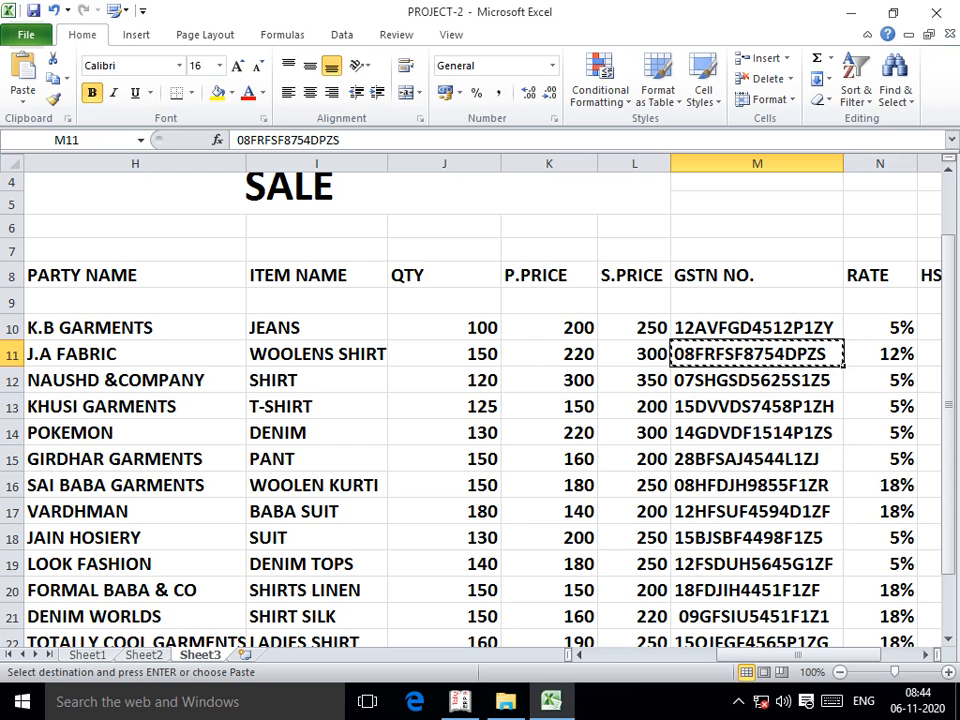
{"action": "key", "text": "Left"}
{"action": "key", "text": "Left"}
{"action": "key", "text": "Left"}
{"action": "key", "text": "Left"}
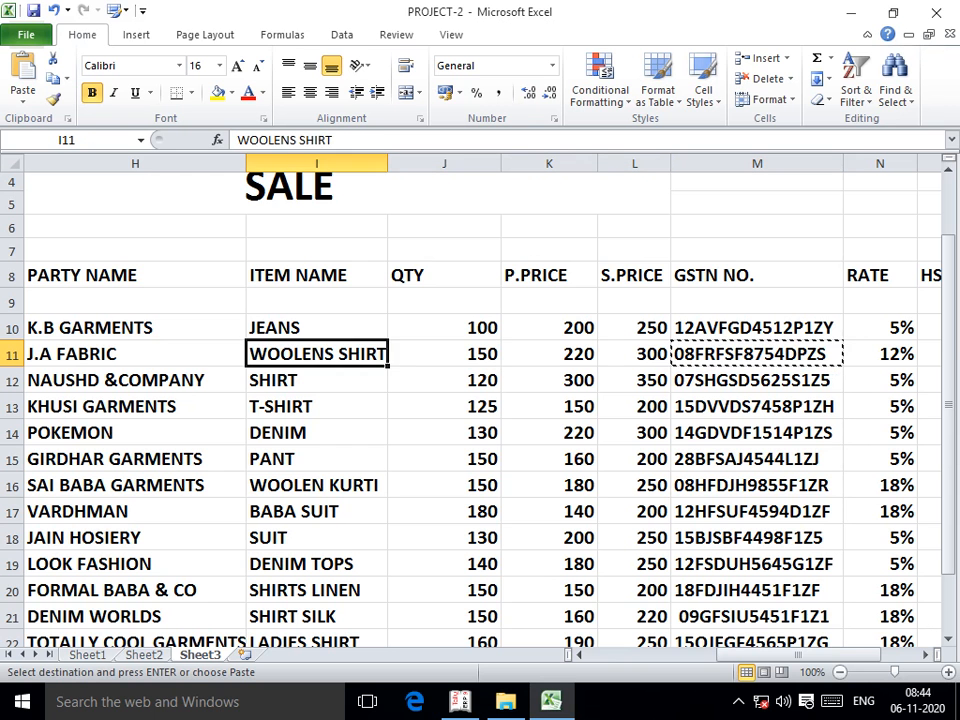
{"action": "key", "text": "Left"}
{"action": "key", "text": "Down"}
{"action": "key", "text": "Down"}
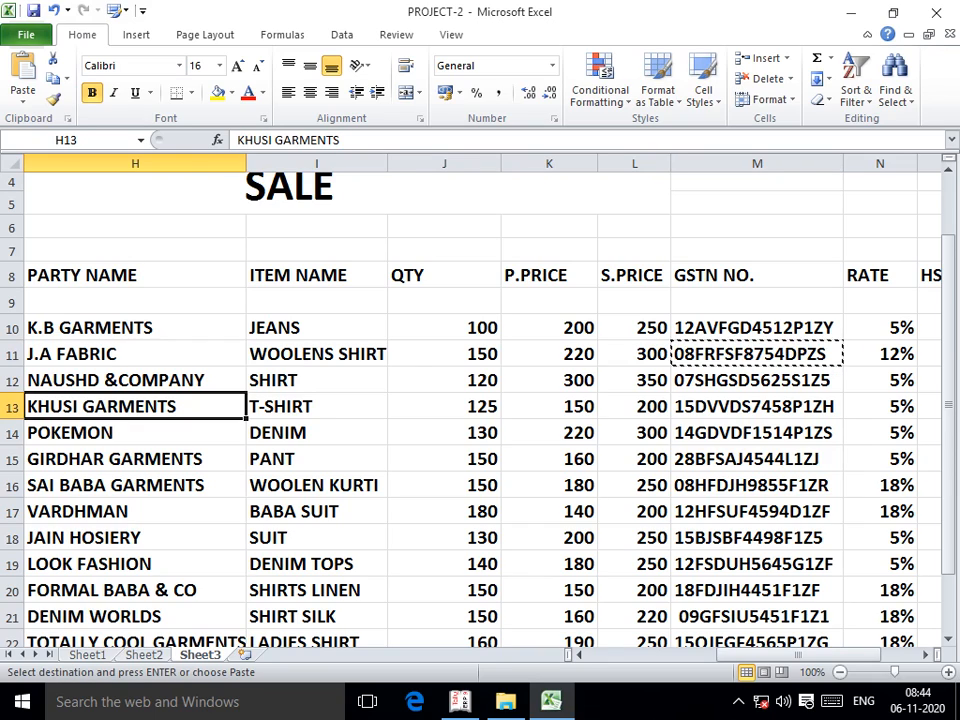
{"action": "key", "text": "Down"}
- Review the sheet's items and prices, ending on NAUSHD &COMPANY, then return to Tally
{"action": "key", "text": "Right"}
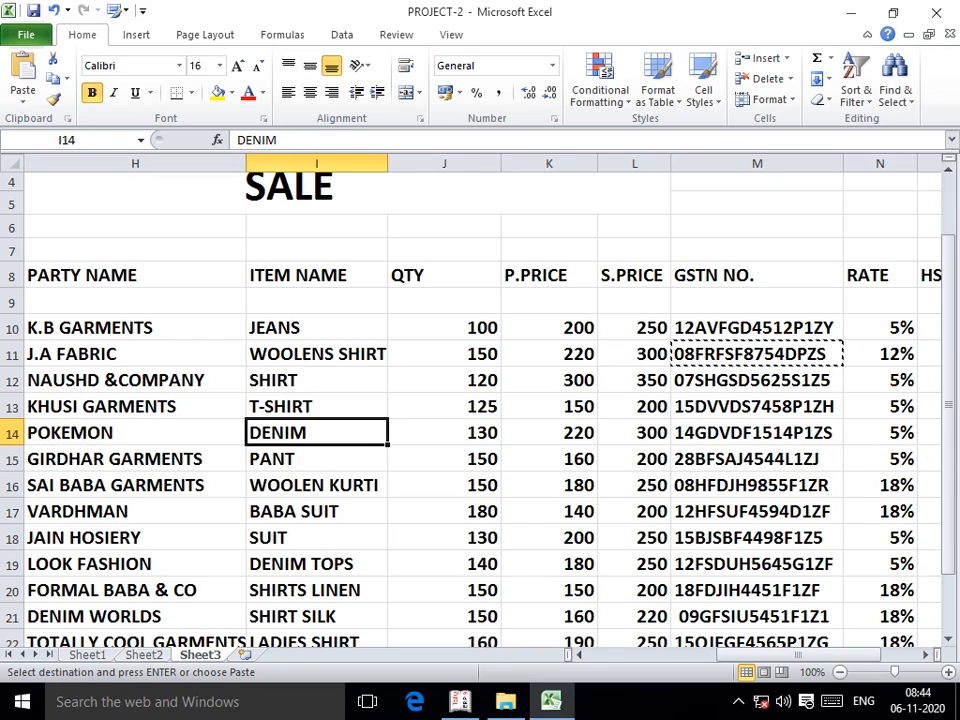
{"action": "key", "text": "Left"}
{"action": "key", "text": "Down"}
{"action": "key", "text": "Down"}
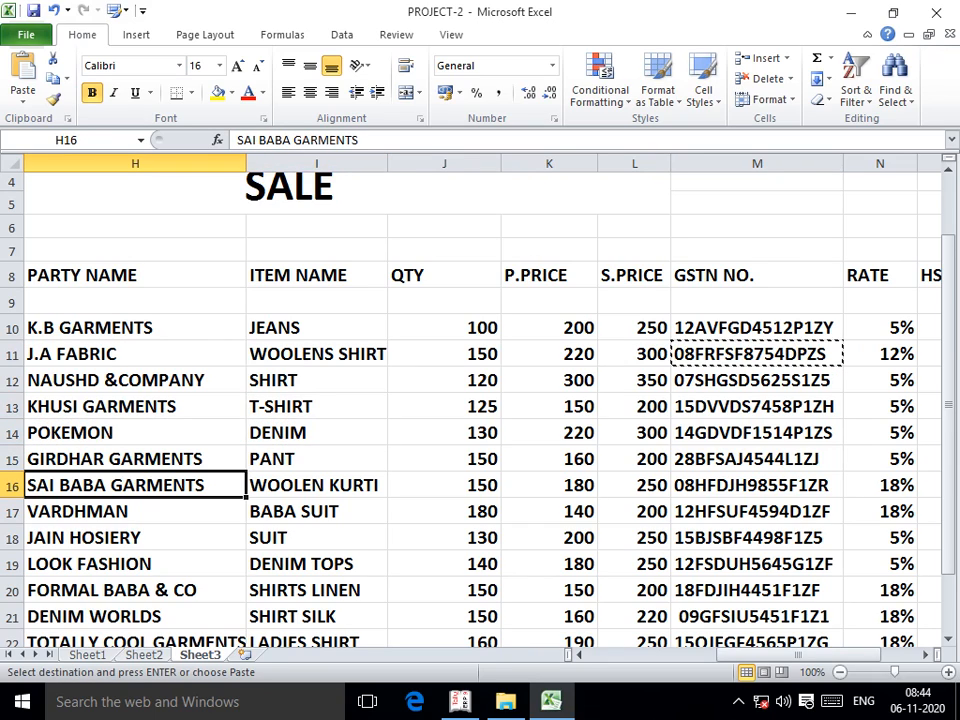
{"action": "key", "text": "Right"}
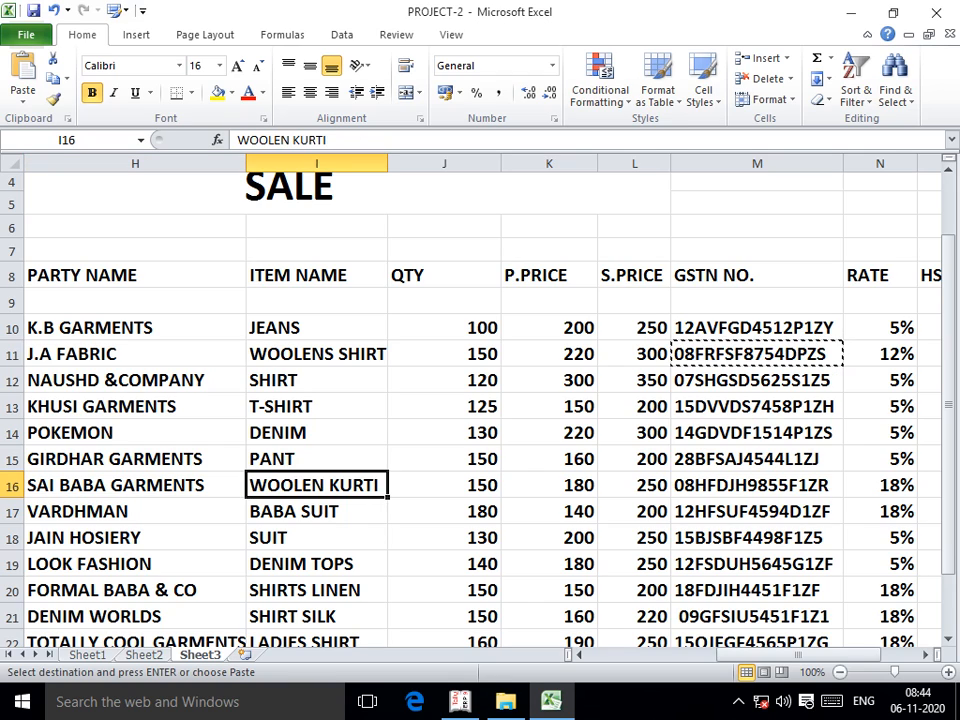
{"action": "key", "text": "Right"}
{"action": "key", "text": "Right"}
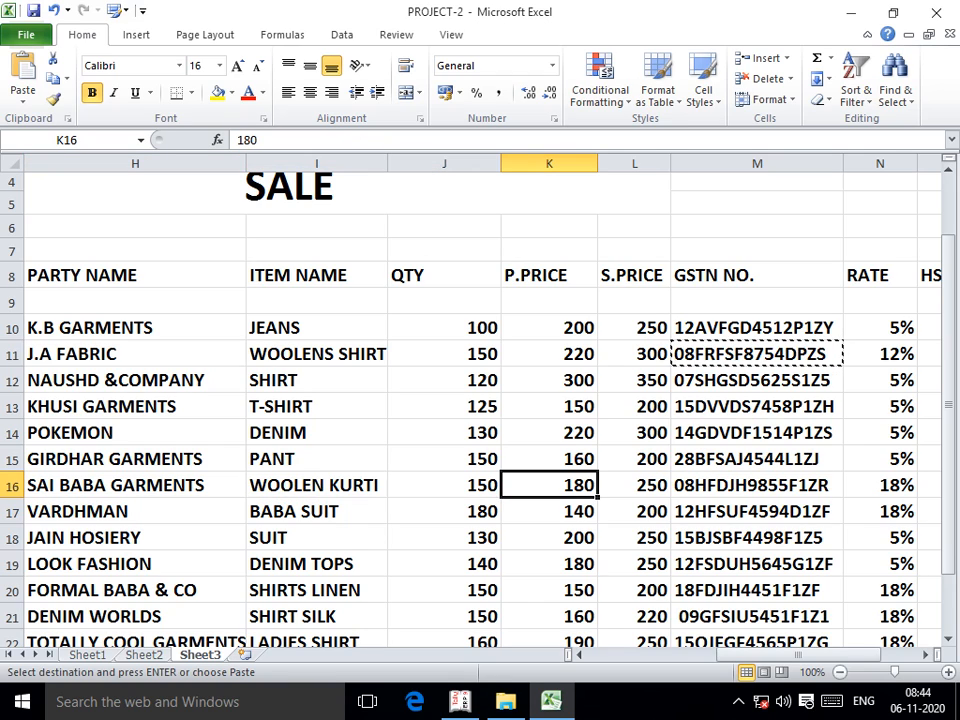
{"action": "key", "text": "Up"}
{"action": "key", "text": "Up"}
{"action": "key", "text": "Right"}
{"action": "key", "text": "Up"}
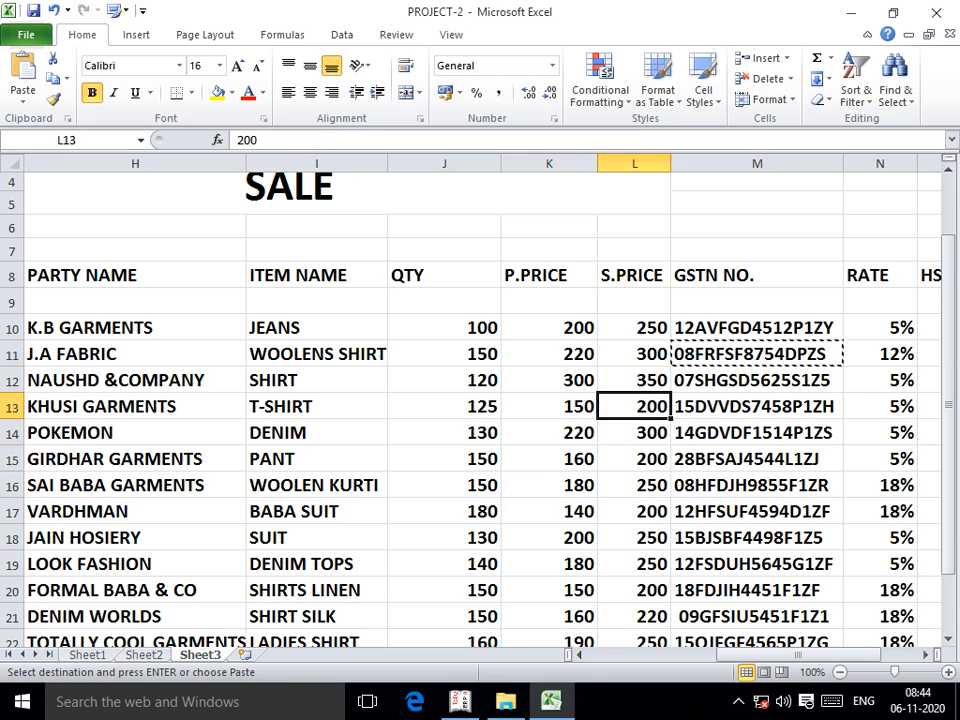
{"action": "key", "text": "Up"}
{"action": "key", "text": "Right"}
{"action": "key", "text": "Left"}
{"action": "key", "text": "Left"}
{"action": "key", "text": "Left"}
{"action": "key", "text": "Left"}
{"action": "key", "text": "Left"}
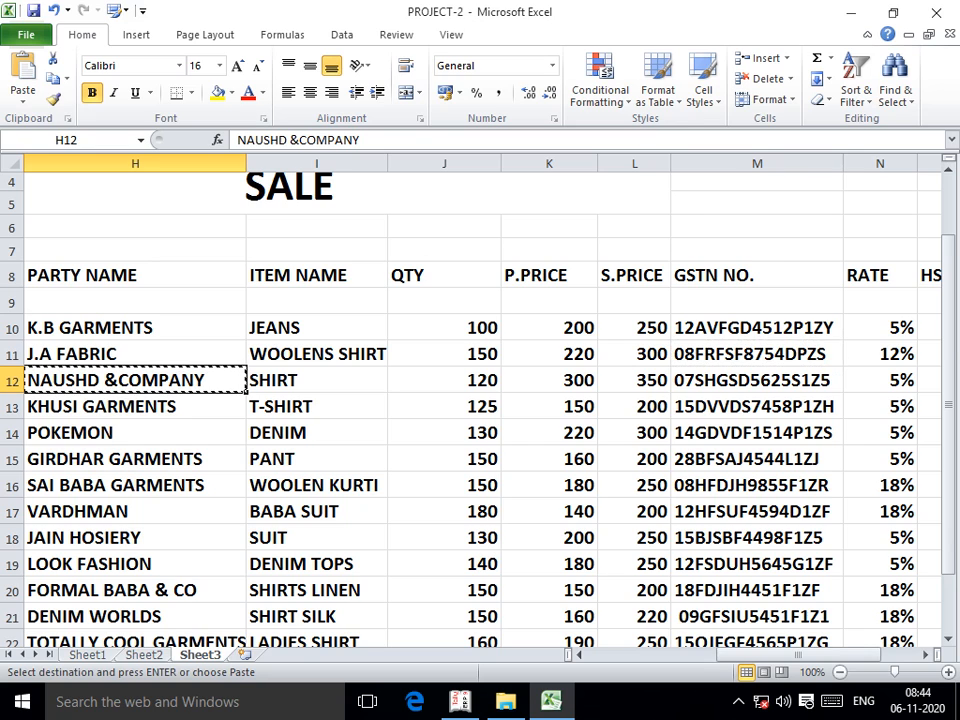
{"action": "key", "text": "alt+Tab"}
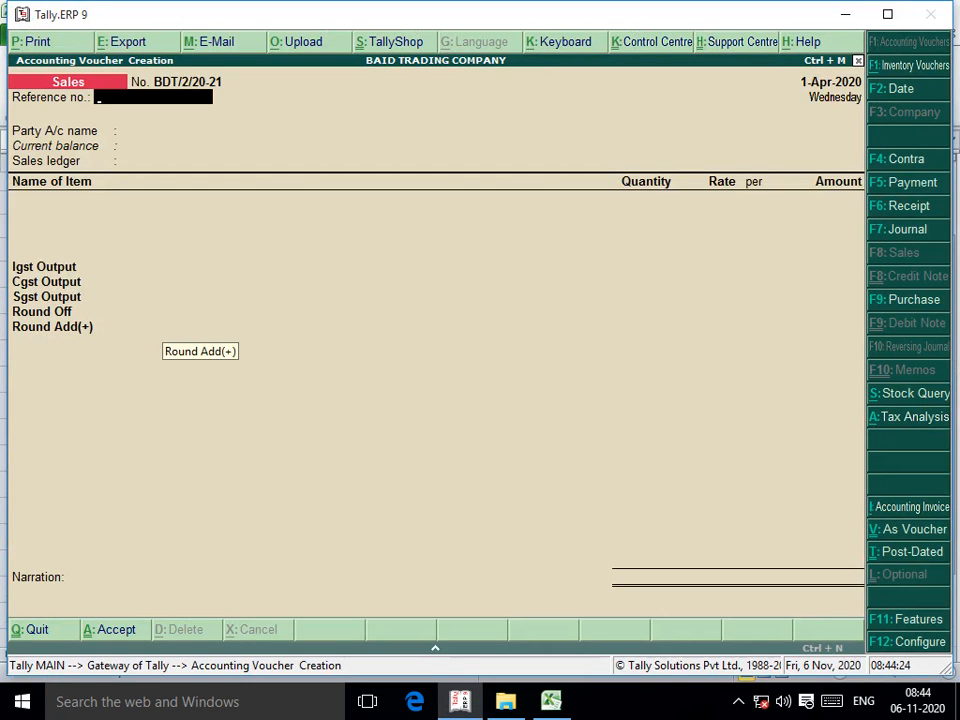
- Create a new party ledger named NAUSHD &COMPANY and fill its details down to GSTIN
{"action": "key", "text": "Return"}
{"action": "key", "text": "alt+c"}
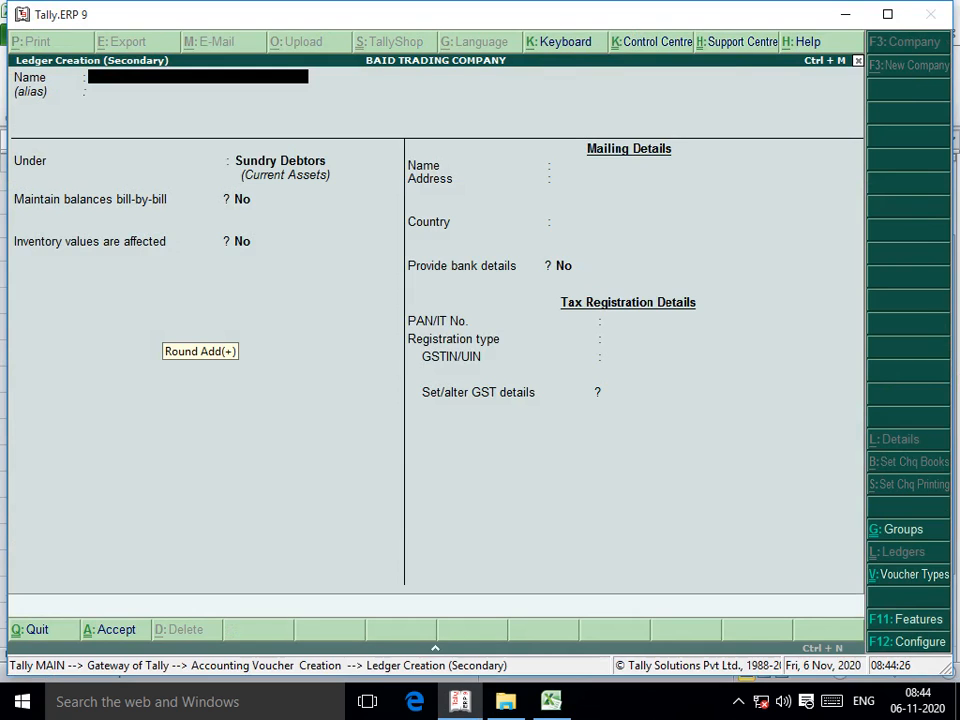
{"action": "key", "text": "Return"}
{"action": "key", "text": "Return"}
{"action": "key", "text": "Return"}
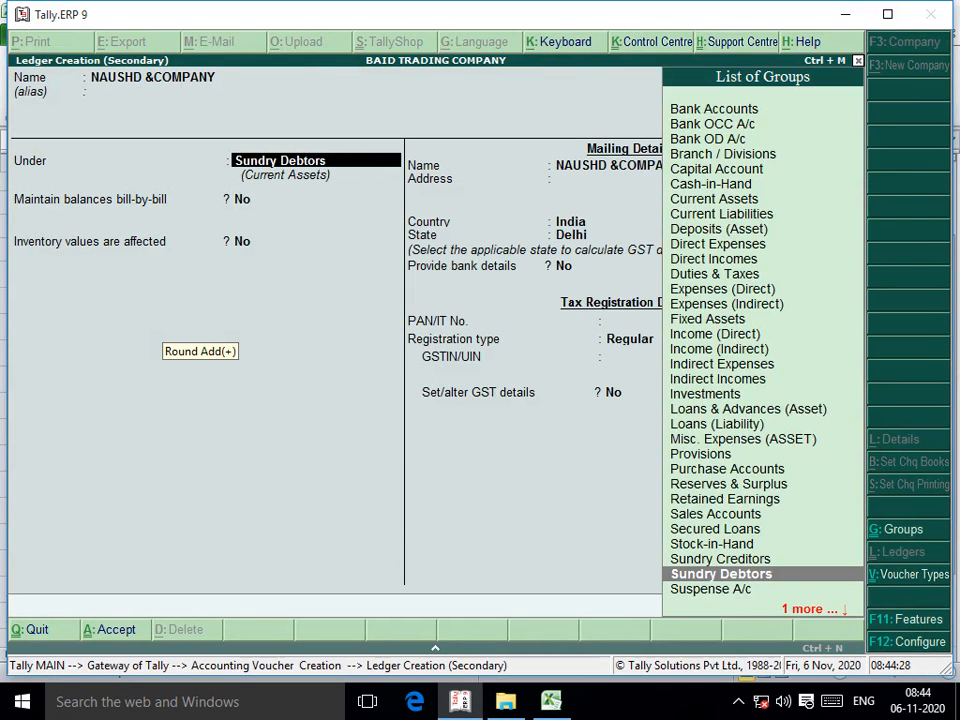
{"action": "key", "text": "Return"}
{"action": "key", "text": "Return"}
{"action": "key", "text": "Return"}
{"action": "key", "text": "Return"}
{"action": "key", "text": "Return"}
{"action": "key", "text": "Return"}
{"action": "key", "text": "Return"}
{"action": "key", "text": "Return"}
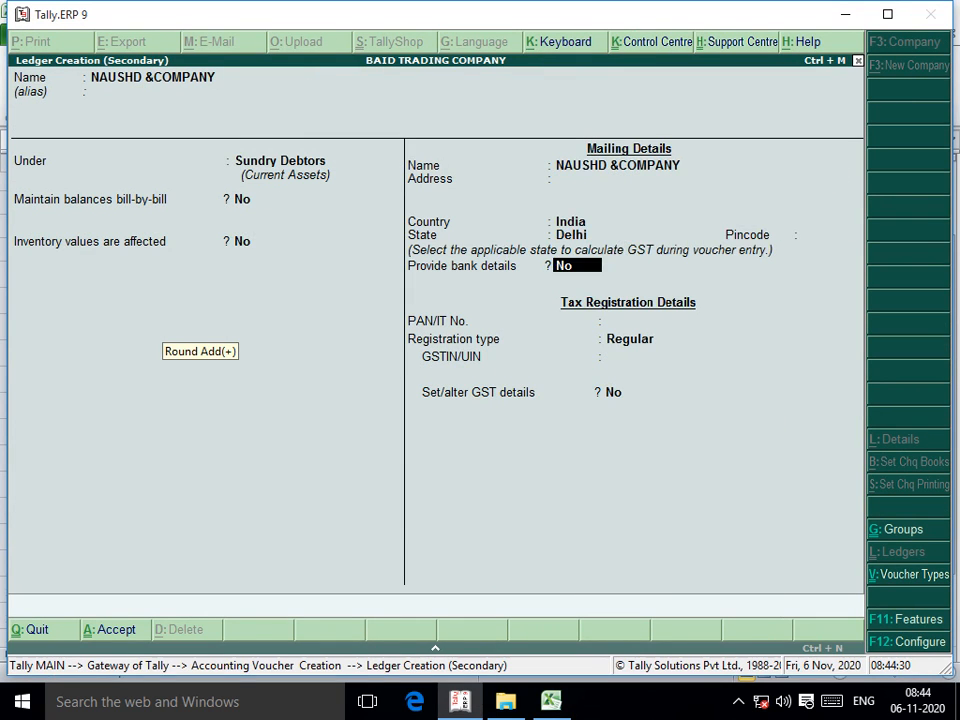
- Paste the GSTIN from Excel cell M12, save the ledger, and pass despatch details
{"action": "key", "text": "alt+Tab"}
{"action": "key", "text": "Right"}
{"action": "key", "text": "Right"}
{"action": "key", "text": "Right"}
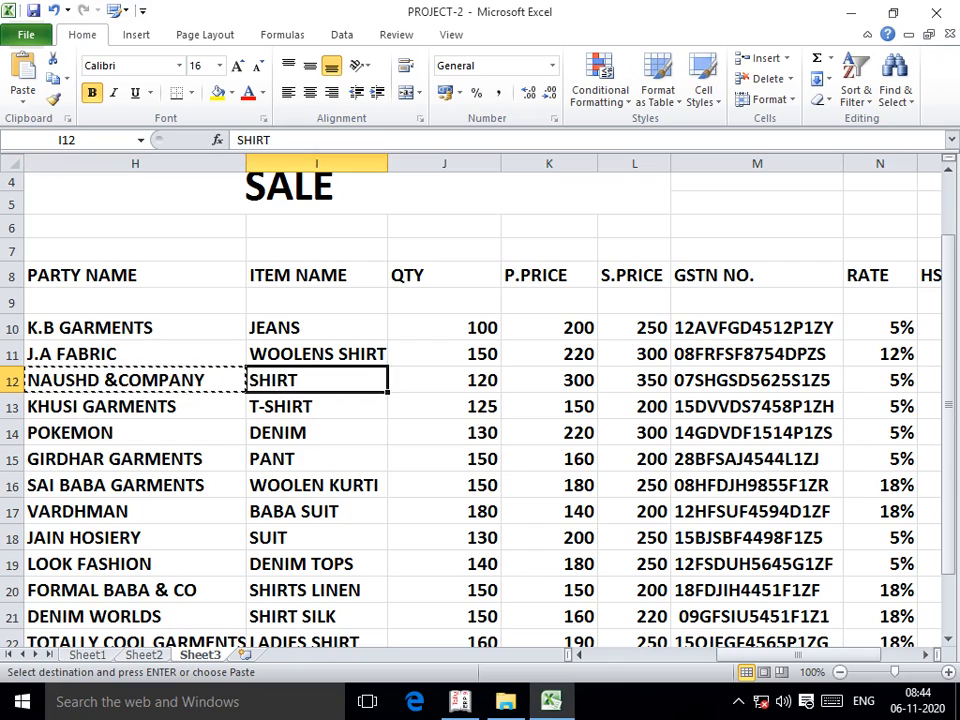
{"action": "key", "text": "Right"}
{"action": "key", "text": "Right"}
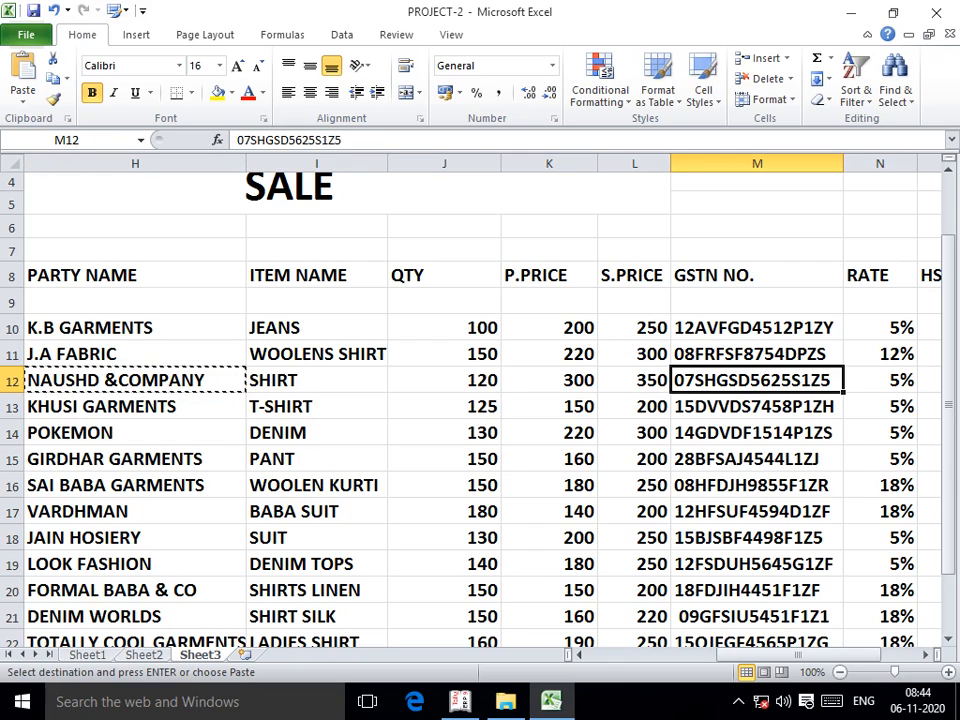
{"action": "key", "text": "ctrl+c"}
{"action": "key", "text": "alt+Tab"}
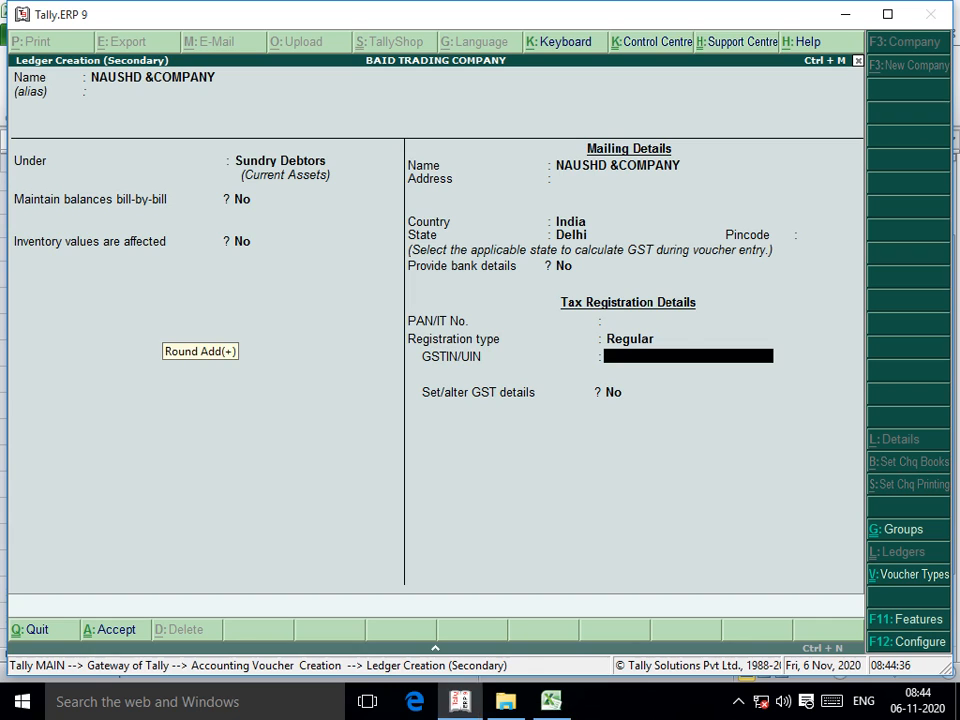
{"action": "key", "text": "ctrl+alt+v"}
{"action": "key", "text": "Return"}
{"action": "key", "text": "Return"}
{"action": "key", "text": "Return"}
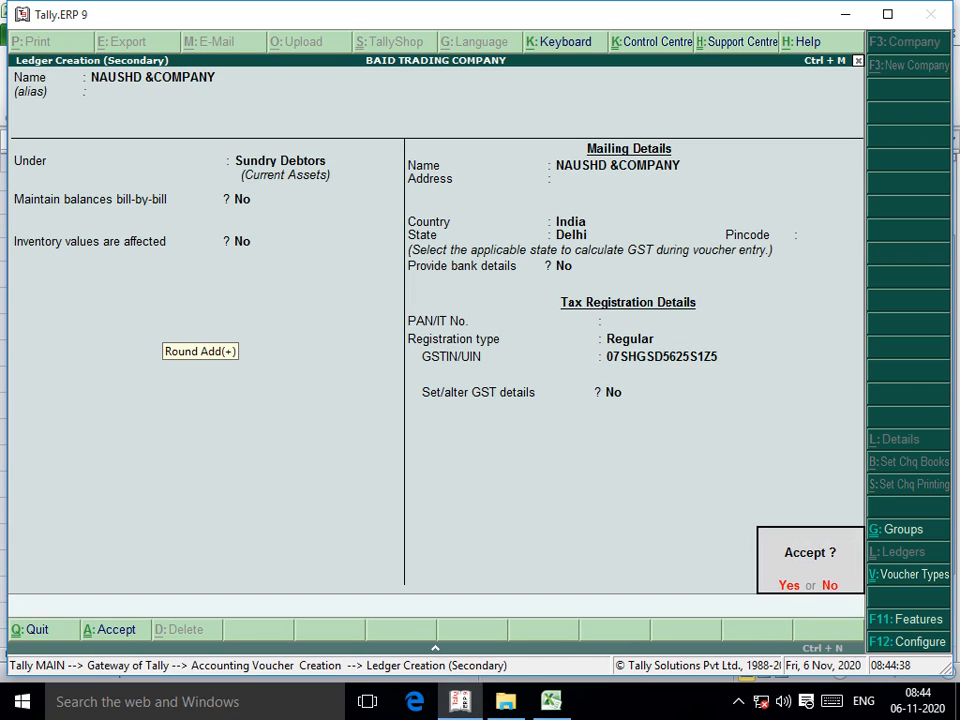
{"action": "key", "text": "Return"}
{"action": "key", "text": "Return"}
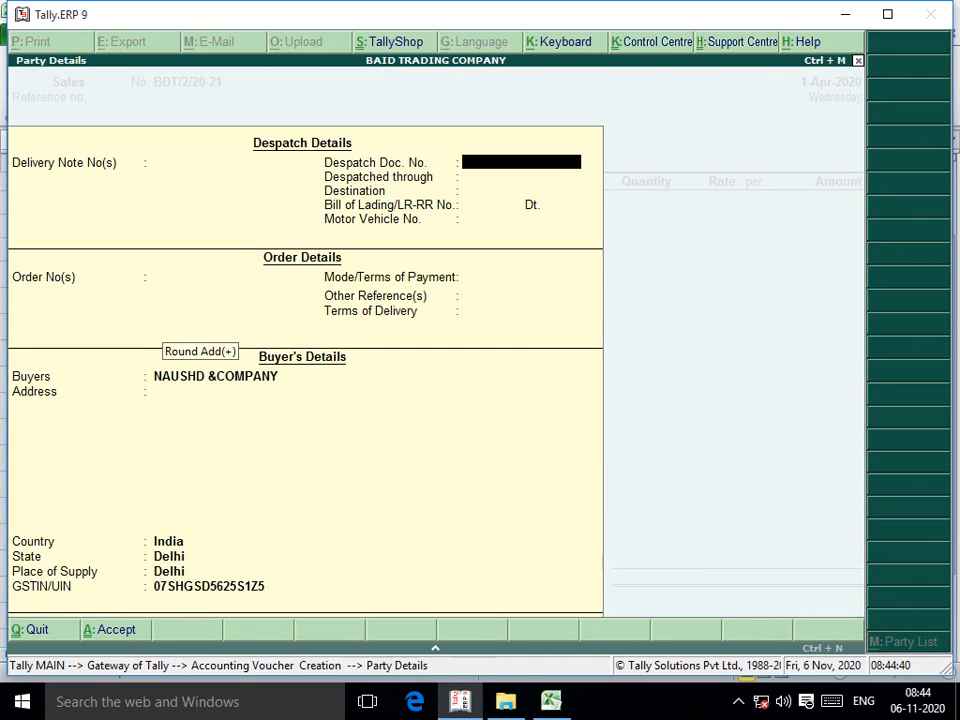
- Keep Sale Account Local as the sales ledger and choose WOOLENS SHIRT as the item
{"action": "key", "text": "ctrl+a"}
{"action": "key", "text": "Down"}
{"action": "key", "text": "Return"}
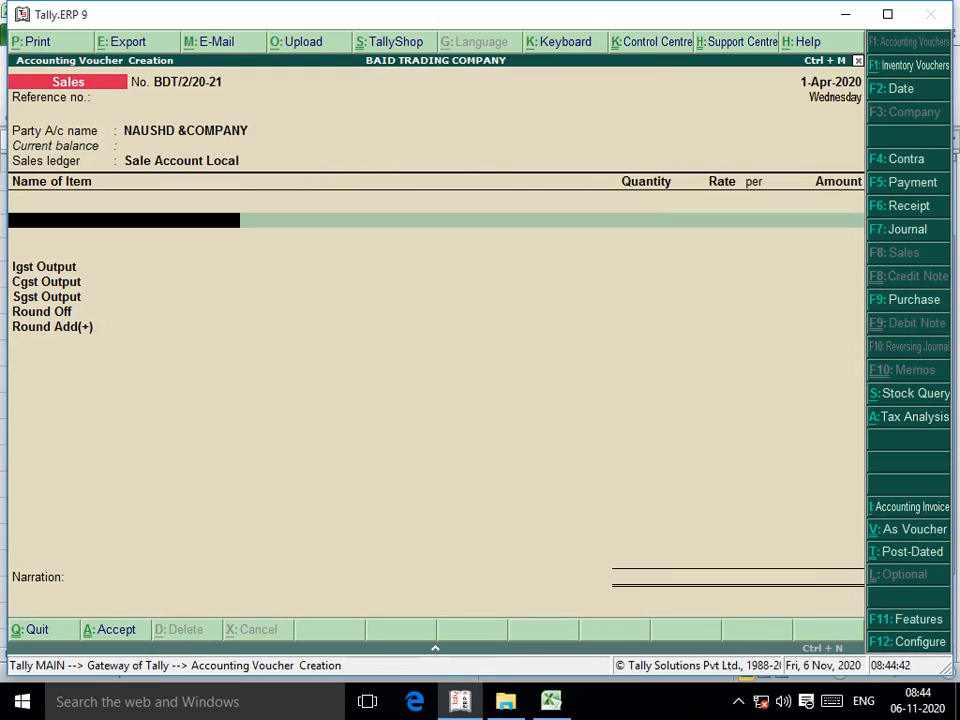
{"action": "type", "text": "W"}
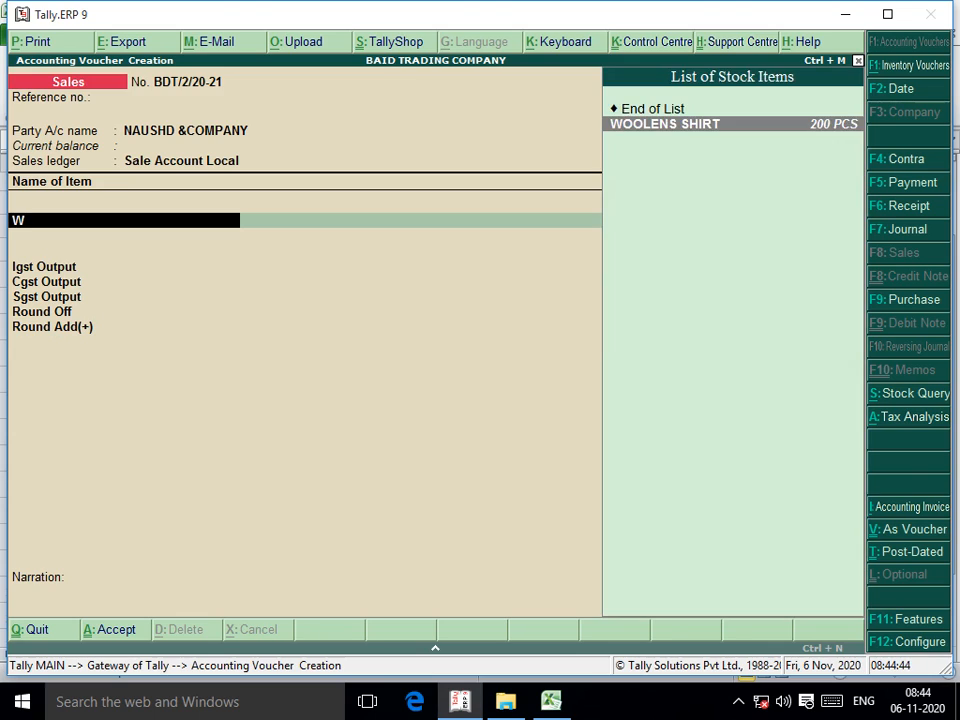
{"action": "key", "text": "Return"}
{"action": "key", "text": "Return"}
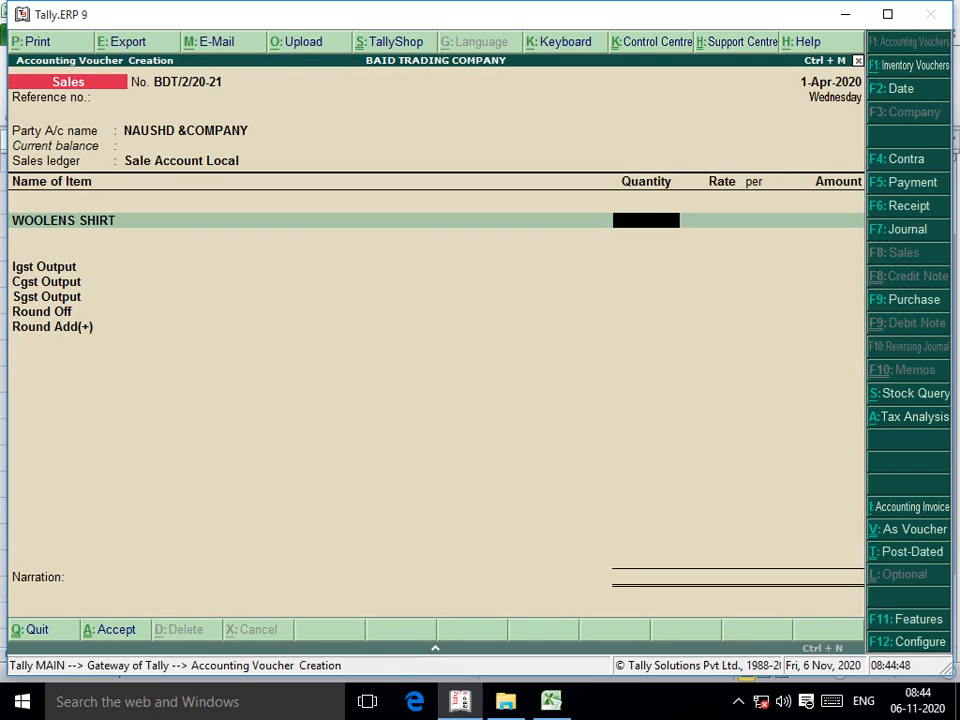
- Enter 600 PCS at 220.00, accepting the negative stock warning
{"action": "type", "text": "100"}
{"action": "key", "text": "Return"}
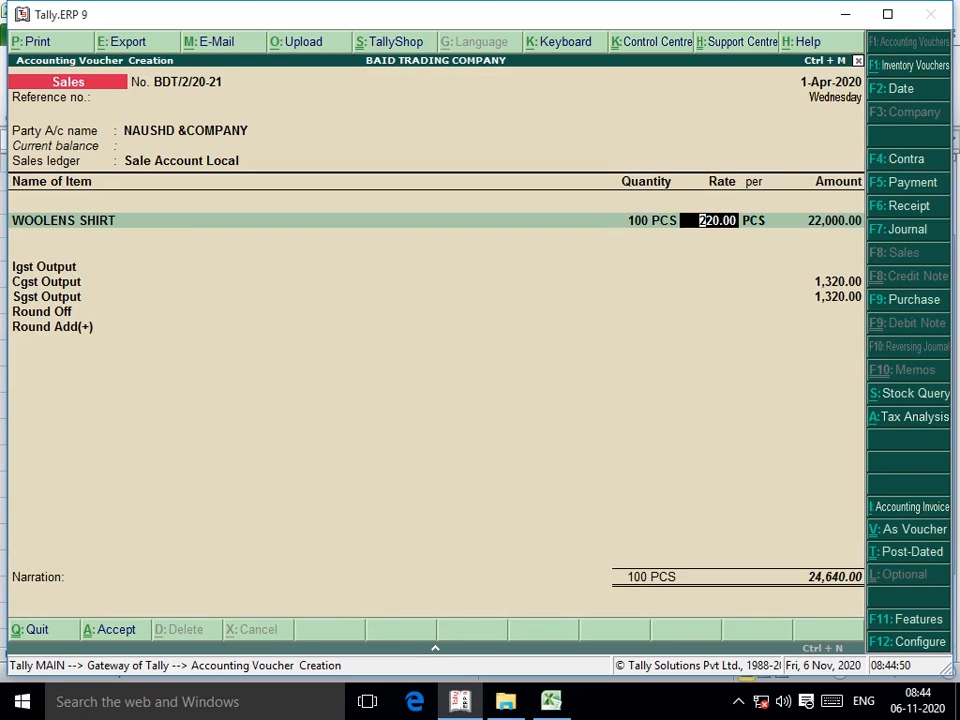
{"action": "key", "text": "BackSpace"}
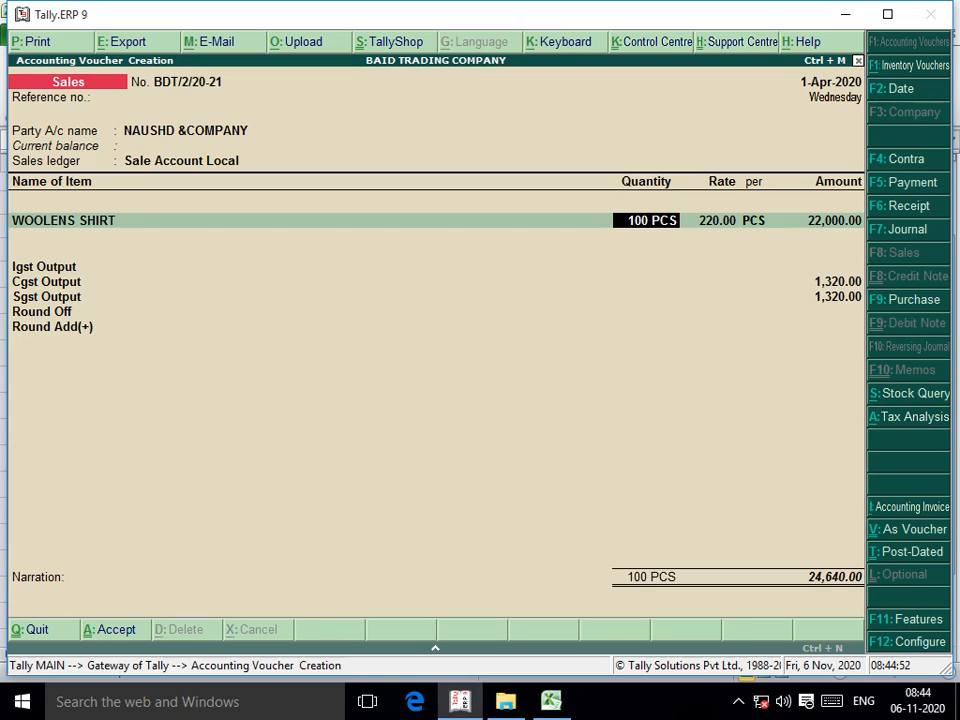
{"action": "type", "text": "500"}
{"action": "key", "text": "Return"}
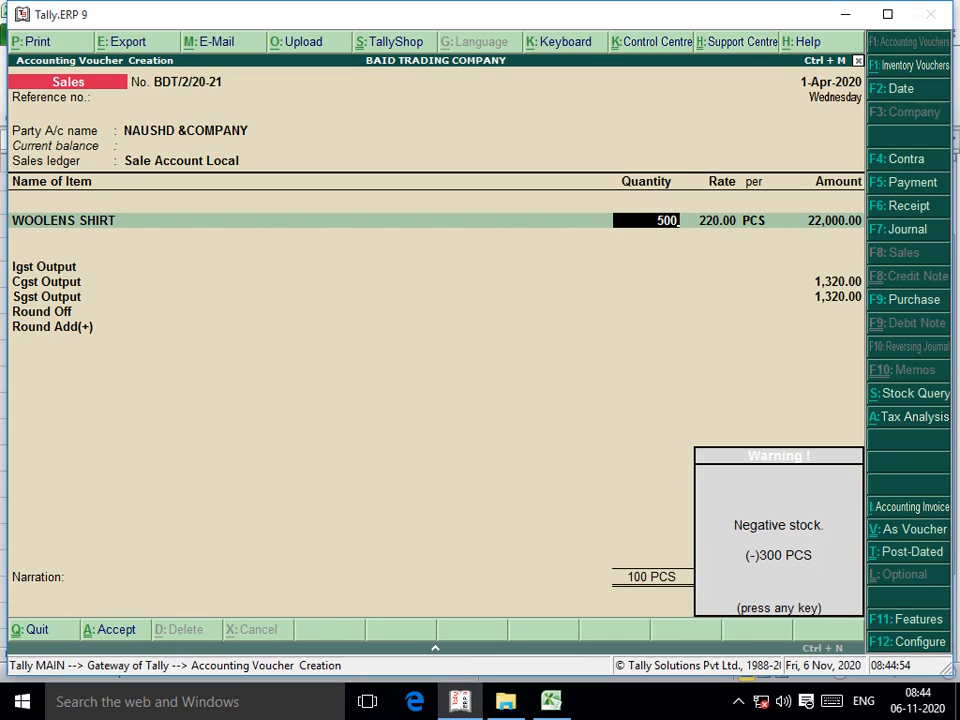
{"action": "key", "text": "Return"}
{"action": "key", "text": "BackSpace"}
{"action": "type", "text": "600"}
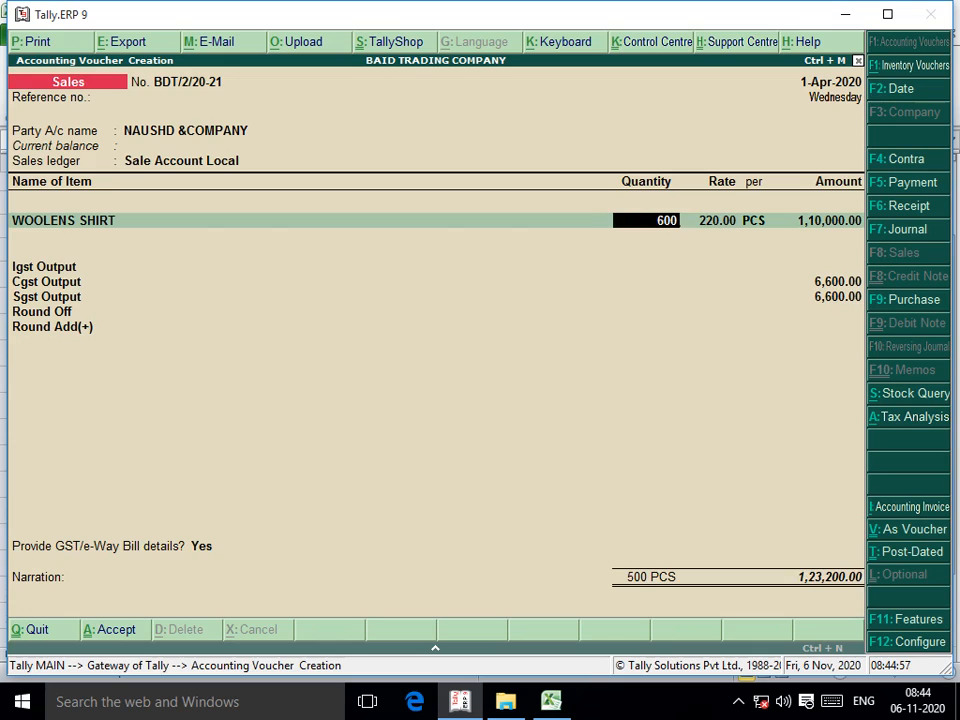
{"action": "key", "text": "Return"}
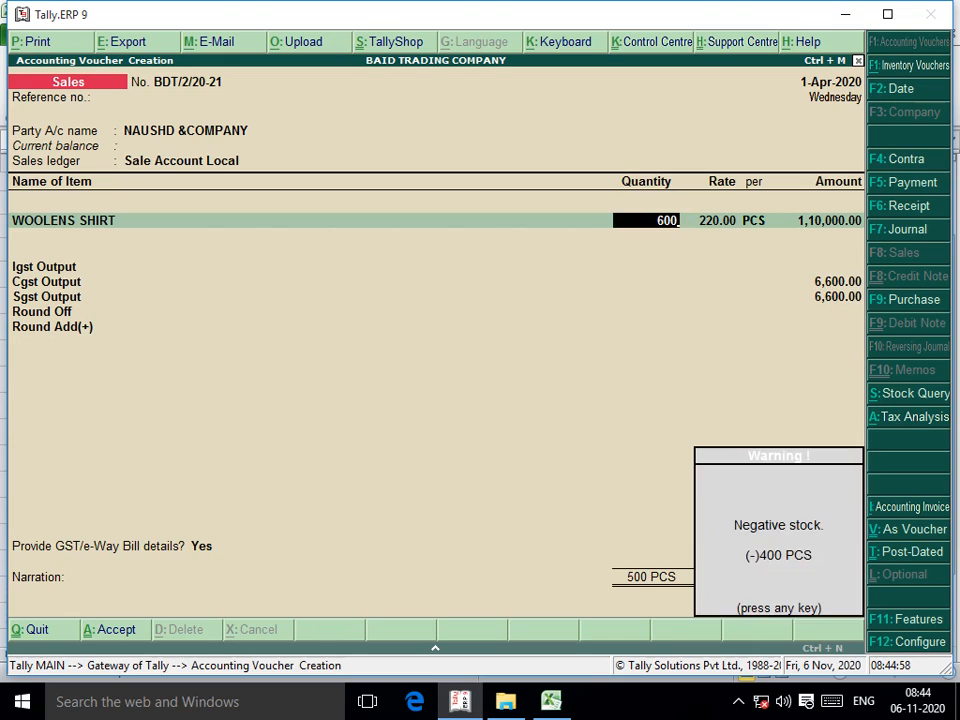
{"action": "key", "text": "Return"}
{"action": "key", "text": "Return"}
{"action": "key", "text": "Return"}
{"action": "key", "text": "Return"}
{"action": "key", "text": "Return"}
{"action": "key", "text": "Return"}
{"action": "key", "text": "Return"}
{"action": "key", "text": "Return"}
{"action": "key", "text": "Return"}
{"action": "key", "text": "Return"}
{"action": "key", "text": "Return"}
{"action": "key", "text": "Return"}
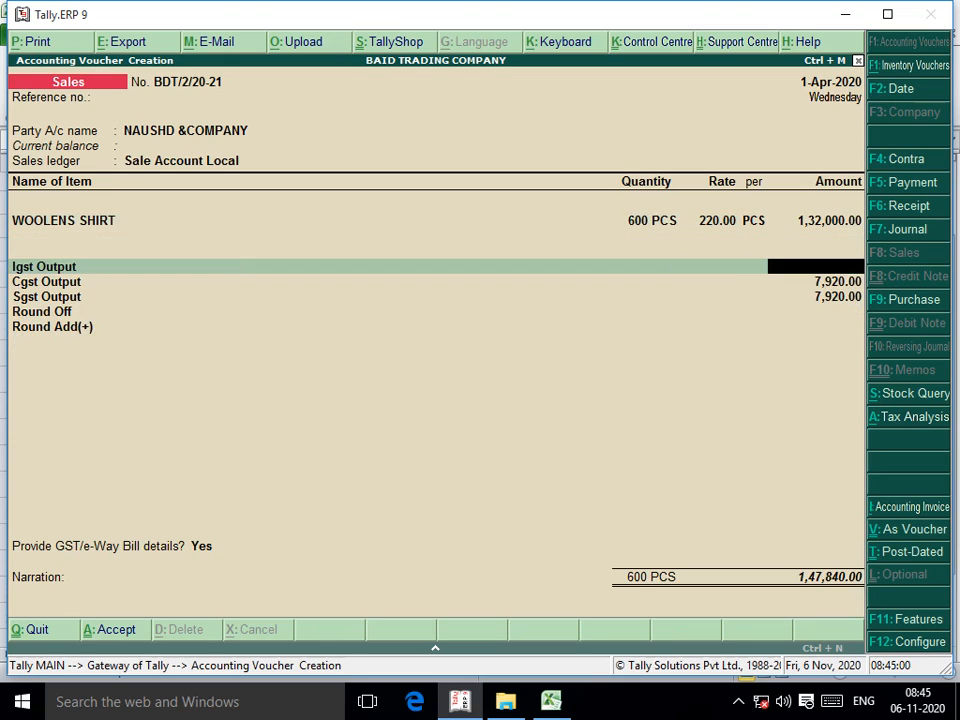
{"action": "key", "text": "Return"}
{"action": "key", "text": "Return"}
{"action": "key", "text": "Return"}
{"action": "key", "text": "Return"}
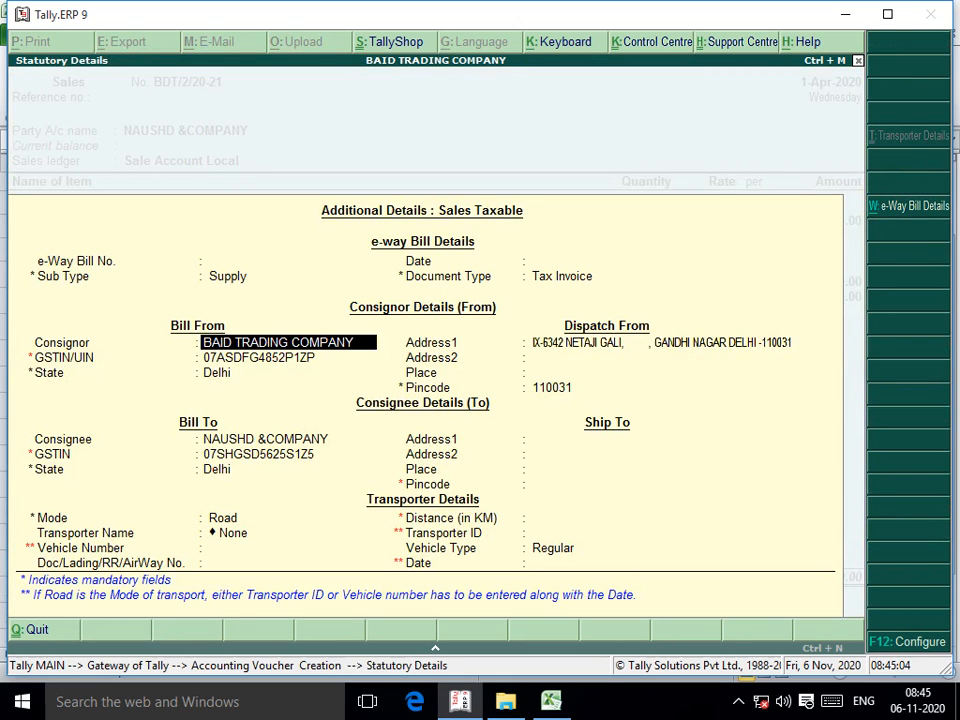
- Enter 1-4 as the e-way bill date (1-Apr-2020)
{"action": "key", "text": "BackSpace"}
{"action": "key", "text": "BackSpace"}
{"action": "key", "text": "BackSpace"}
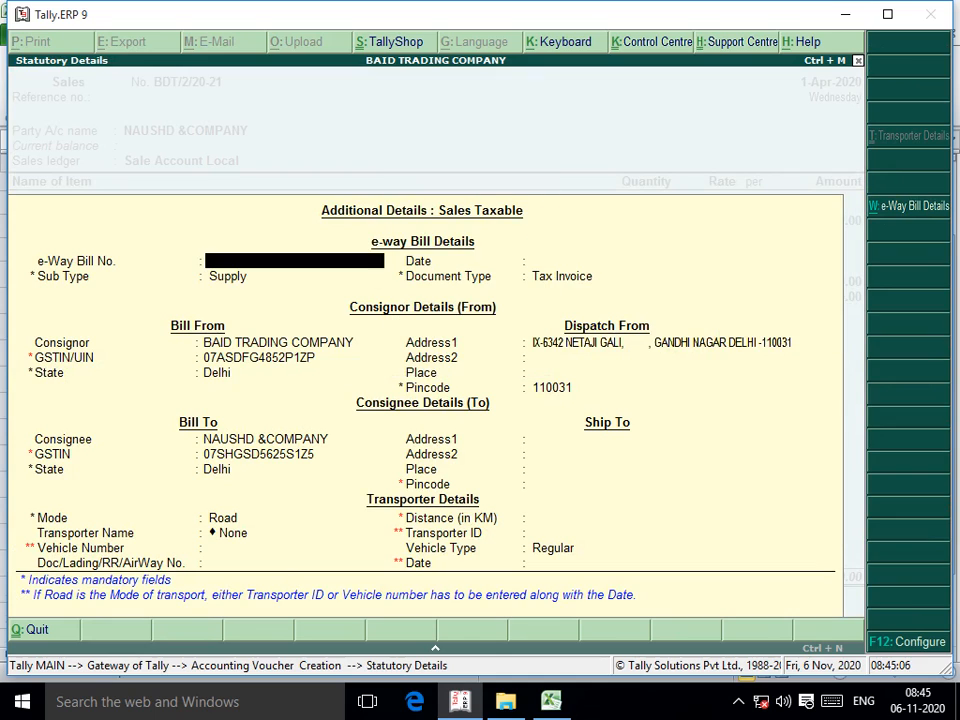
{"action": "key", "text": "Return"}
{"action": "key", "text": "Return"}
{"action": "key", "text": "Return"}
{"action": "key", "text": "Return"}
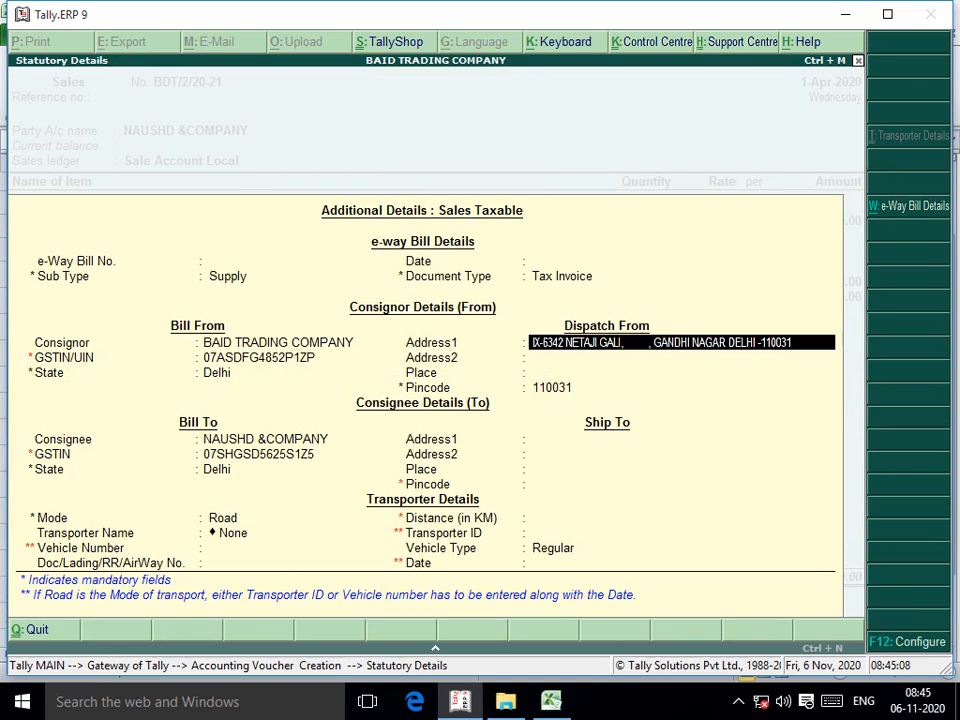
{"action": "key", "text": "BackSpace"}
{"action": "key", "text": "BackSpace"}
{"action": "key", "text": "BackSpace"}
{"action": "key", "text": "Return"}
{"action": "key", "text": "Return"}
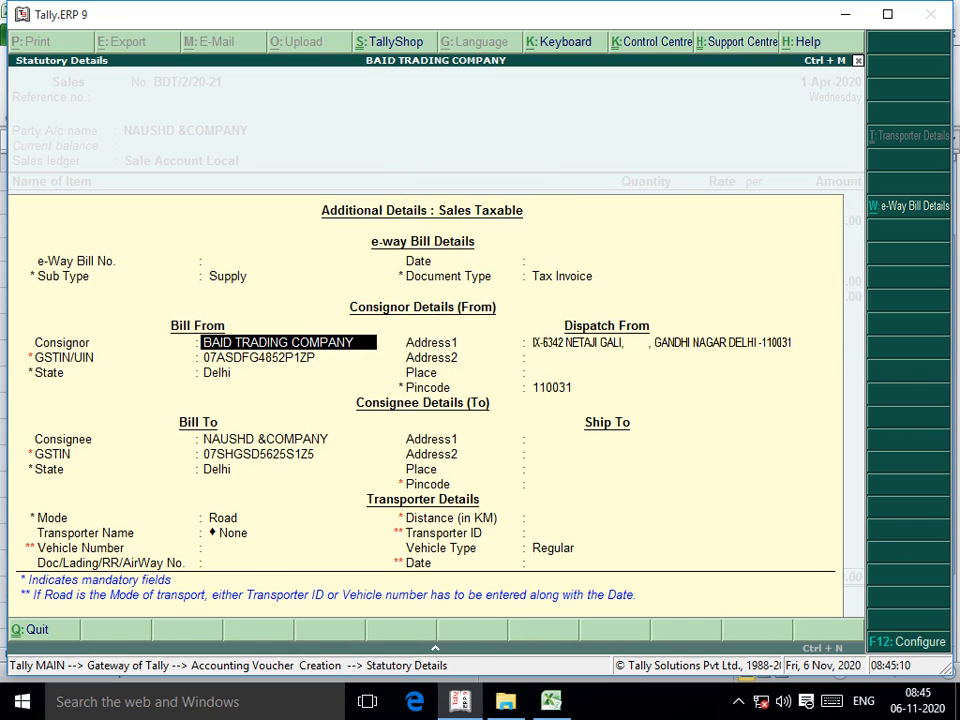
{"action": "key", "text": "BackSpace"}
{"action": "key", "text": "BackSpace"}
{"action": "key", "text": "BackSpace"}
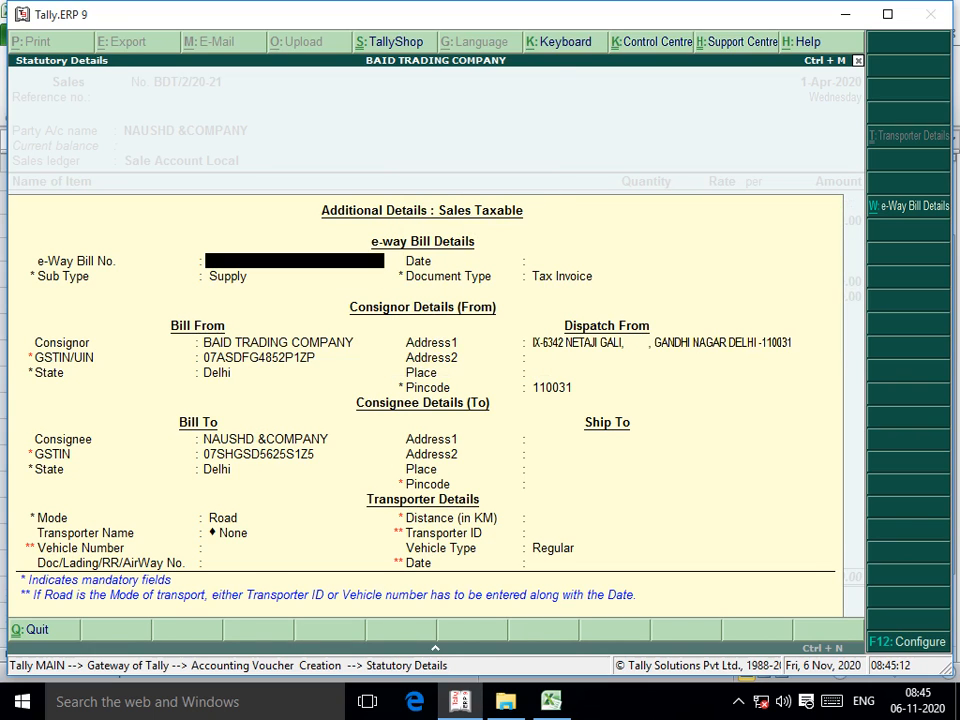
{"action": "key", "text": "Return"}
{"action": "key", "text": "Return"}
{"action": "key", "text": "Return"}
{"action": "key", "text": "BackSpace"}
{"action": "key", "text": "BackSpace"}
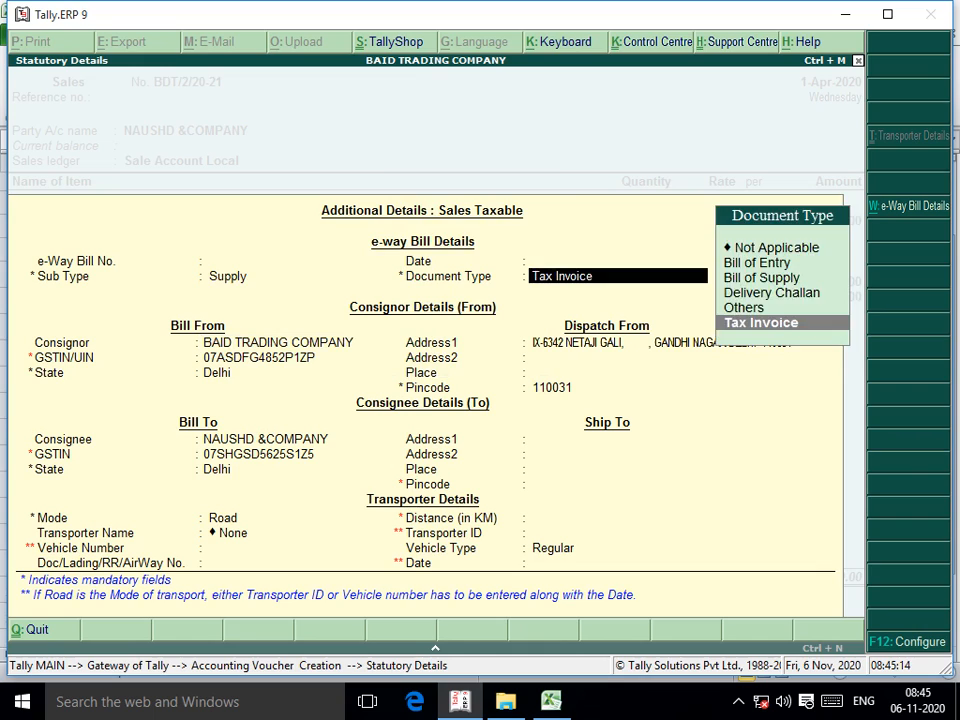
{"action": "type", "text": "1-4"}
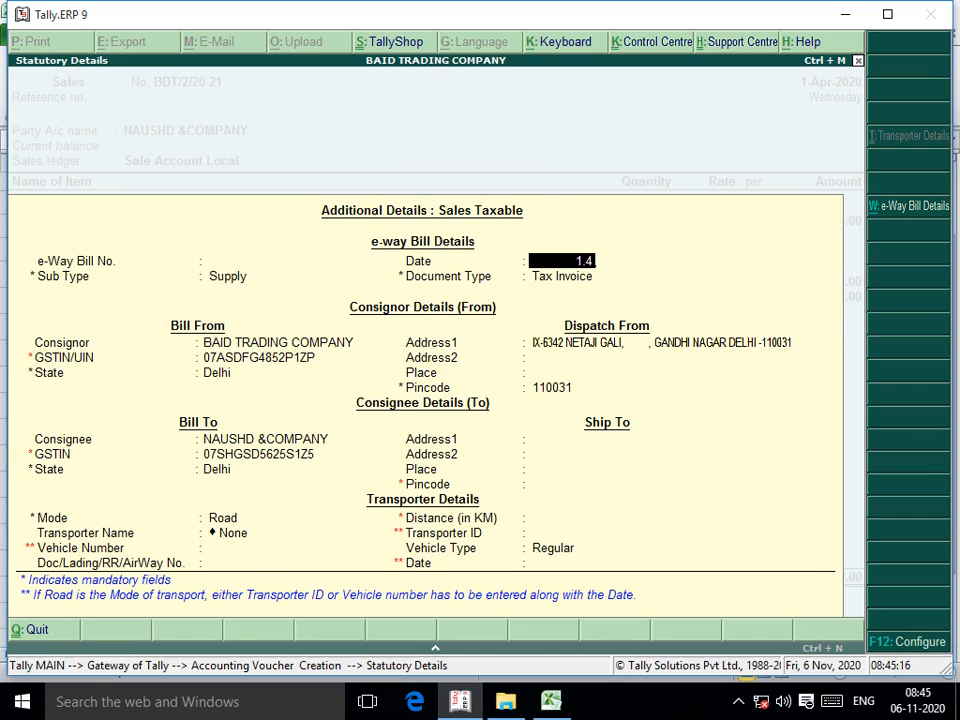
{"action": "key", "text": "Return"}
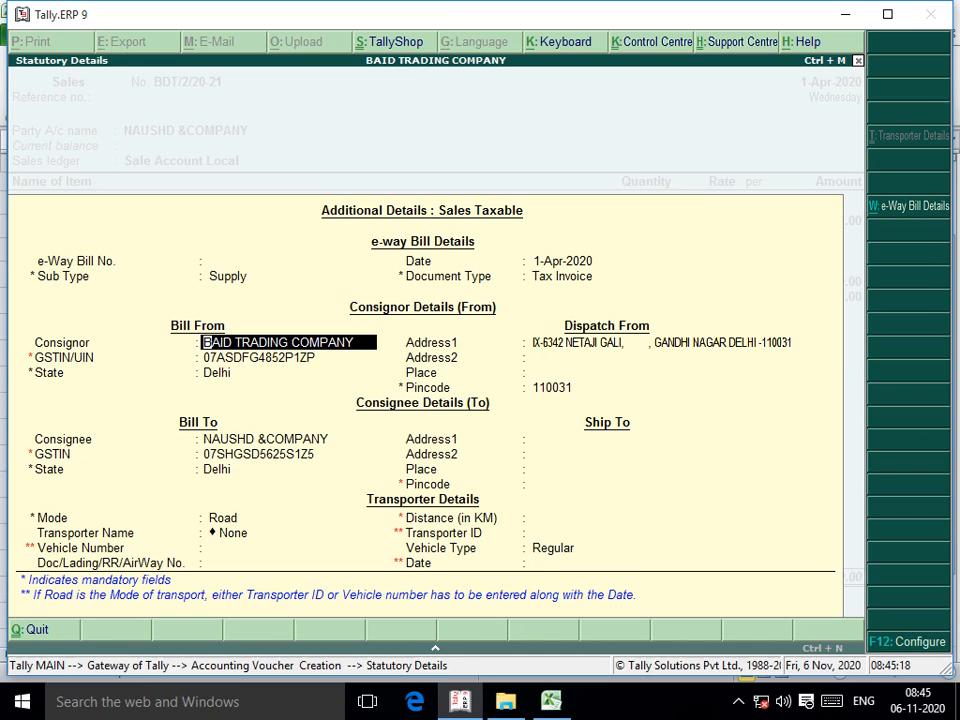
- Enter ship-to pincode 110031 and a 1 km distance, leaving the transporter blank
{"action": "key", "text": "Return"}
{"action": "key", "text": "Return"}
{"action": "key", "text": "Return"}
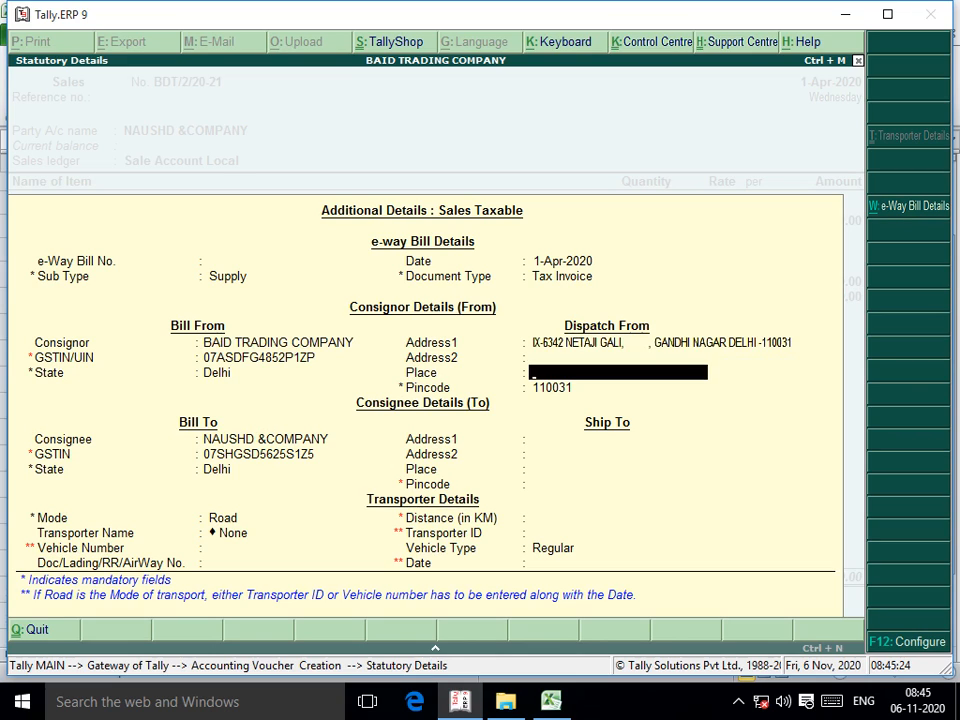
{"action": "key", "text": "Return"}
{"action": "key", "text": "Return"}
{"action": "key", "text": "Return"}
{"action": "key", "text": "Return"}
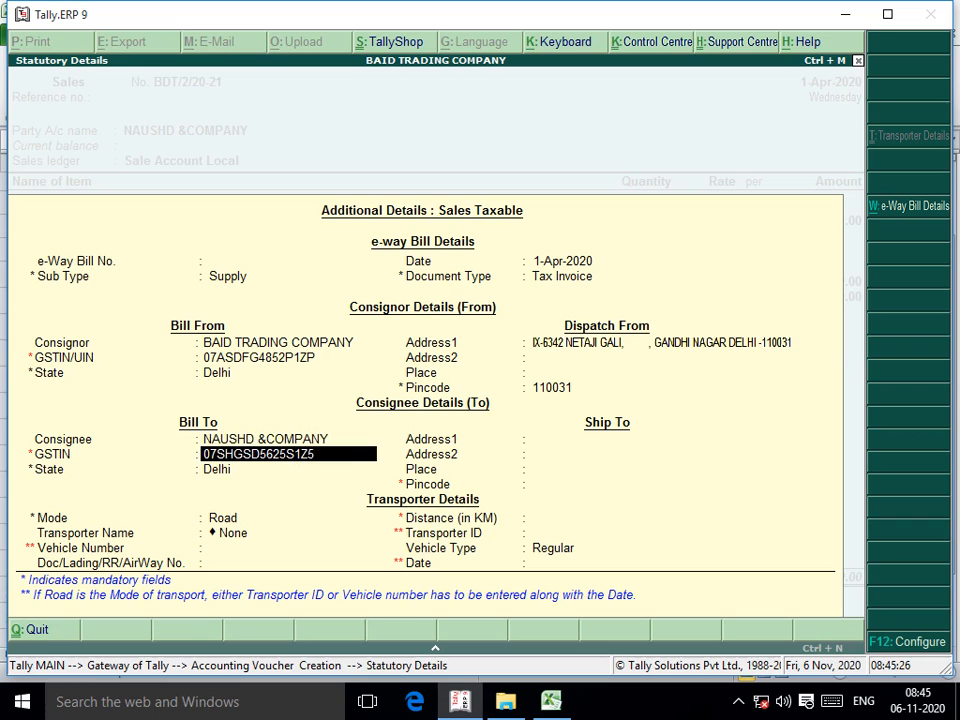
{"action": "key", "text": "Return"}
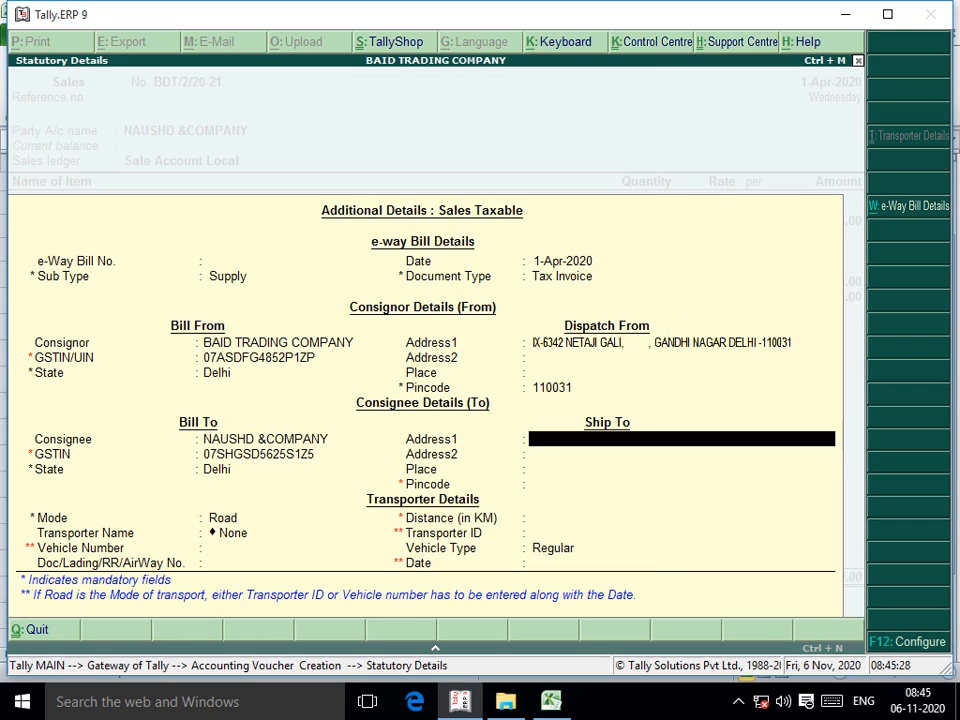
{"action": "key", "text": "Return"}
{"action": "key", "text": "Return"}
{"action": "key", "text": "Return"}
{"action": "key", "text": "Return"}
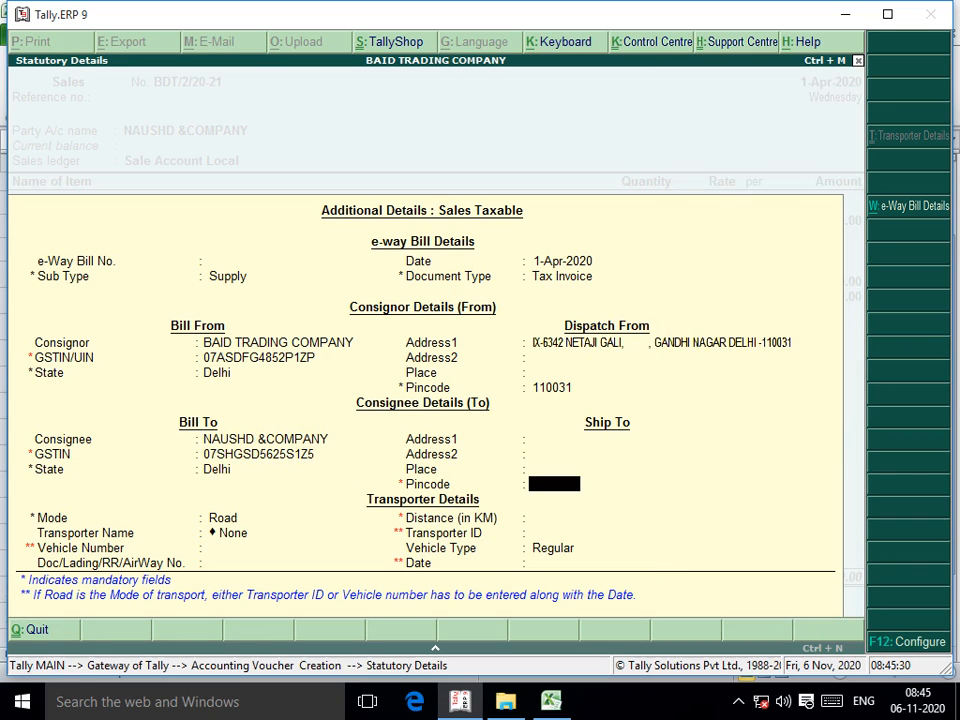
{"action": "key", "text": "BackSpace"}
{"action": "type", "text": "110031"}
{"action": "key", "text": "Return"}
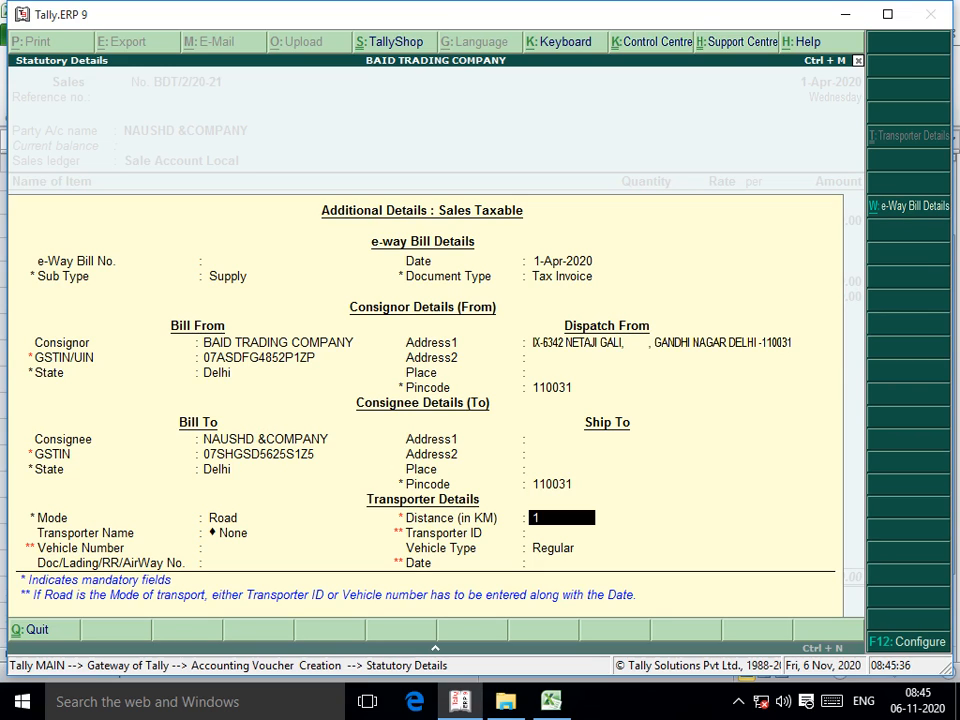
{"action": "type", "text": "1"}
{"action": "key", "text": "Return"}
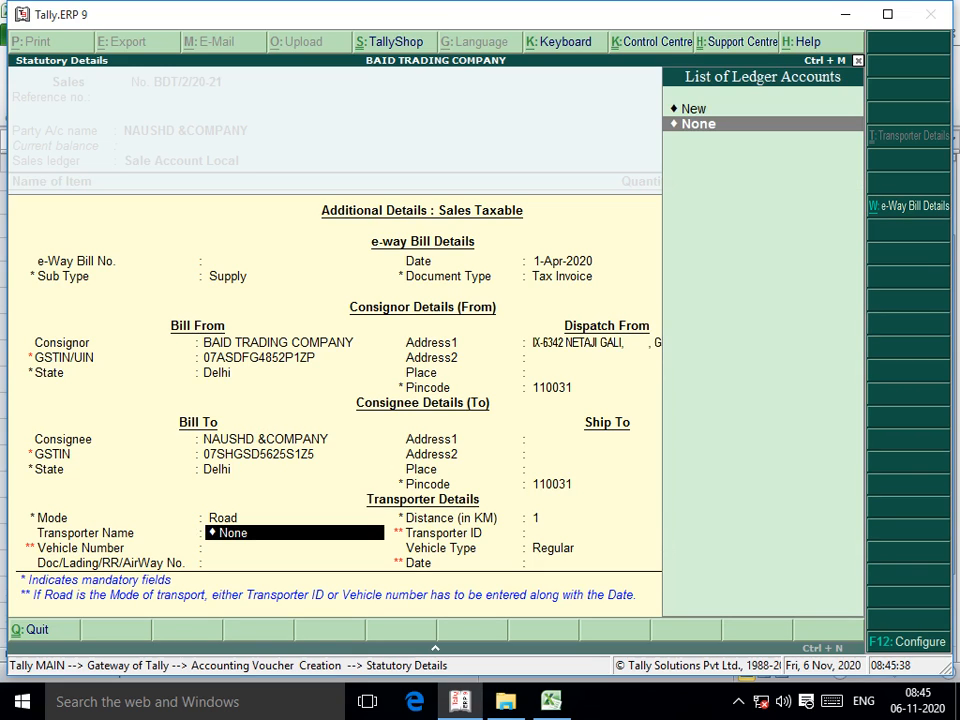
{"action": "key", "text": "Return"}
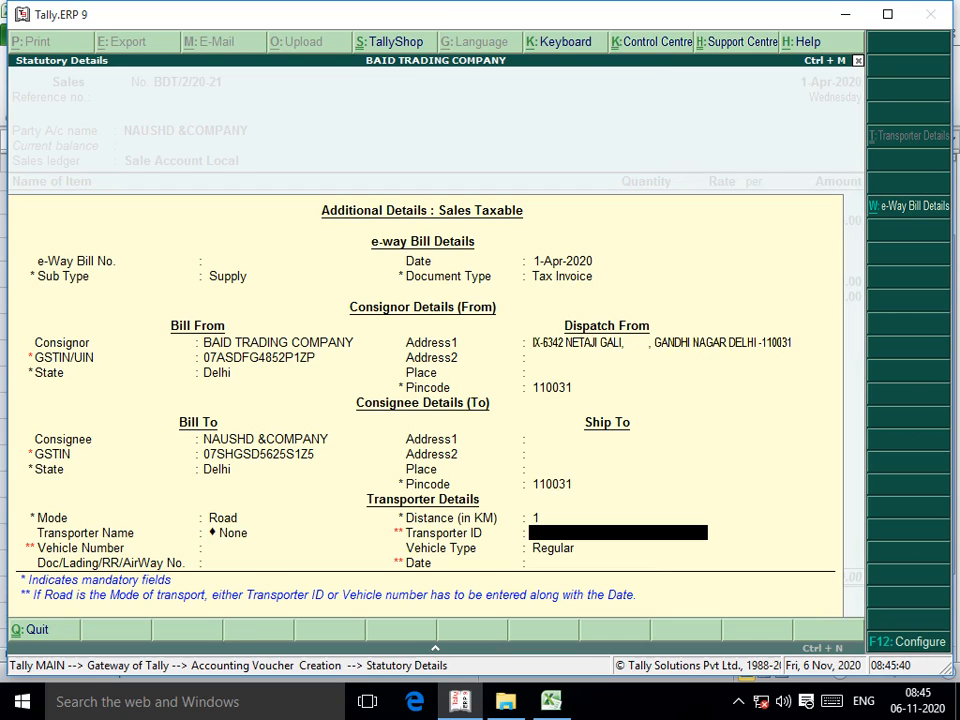
{"action": "key", "text": "Return"}
{"action": "key", "text": "Return"}
{"action": "key", "text": "Return"}
{"action": "key", "text": "Return"}
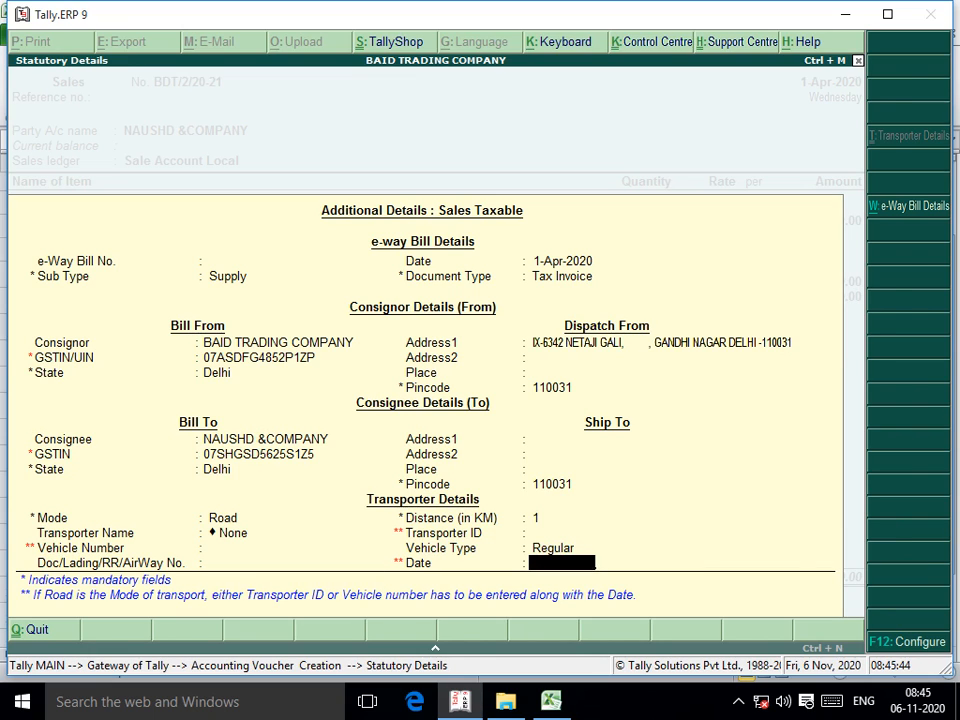
{"action": "key", "text": "Return"}
{"action": "key", "text": "Return"}
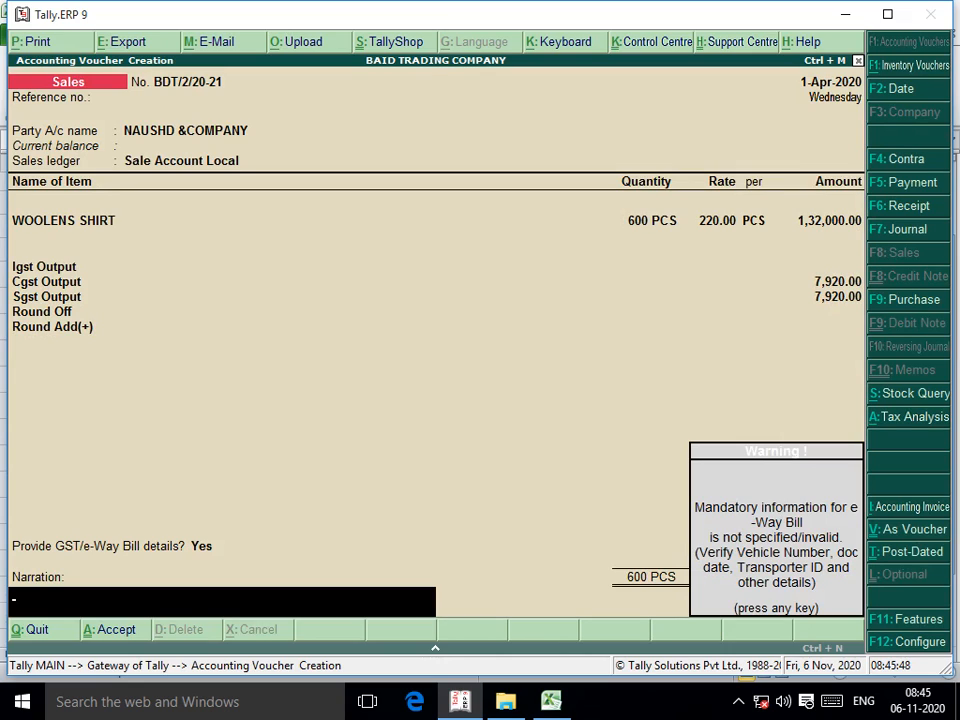
- Dismiss the e-way bill warning, save the sales voucher, and quit the blank new voucher
{"action": "key", "text": "Return"}
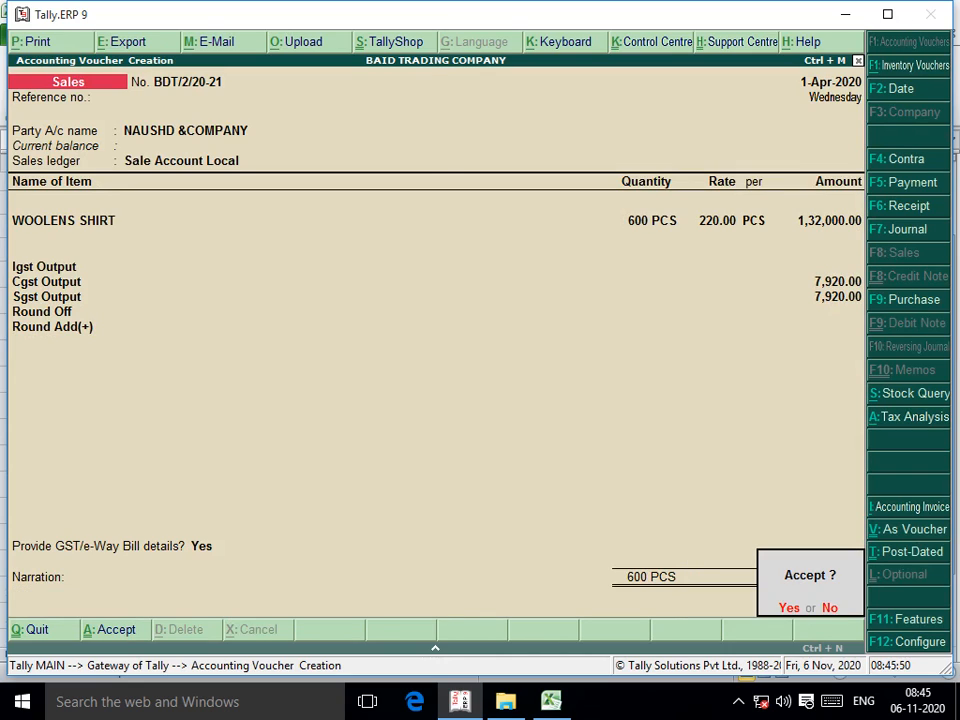
{"action": "key", "text": "Return"}
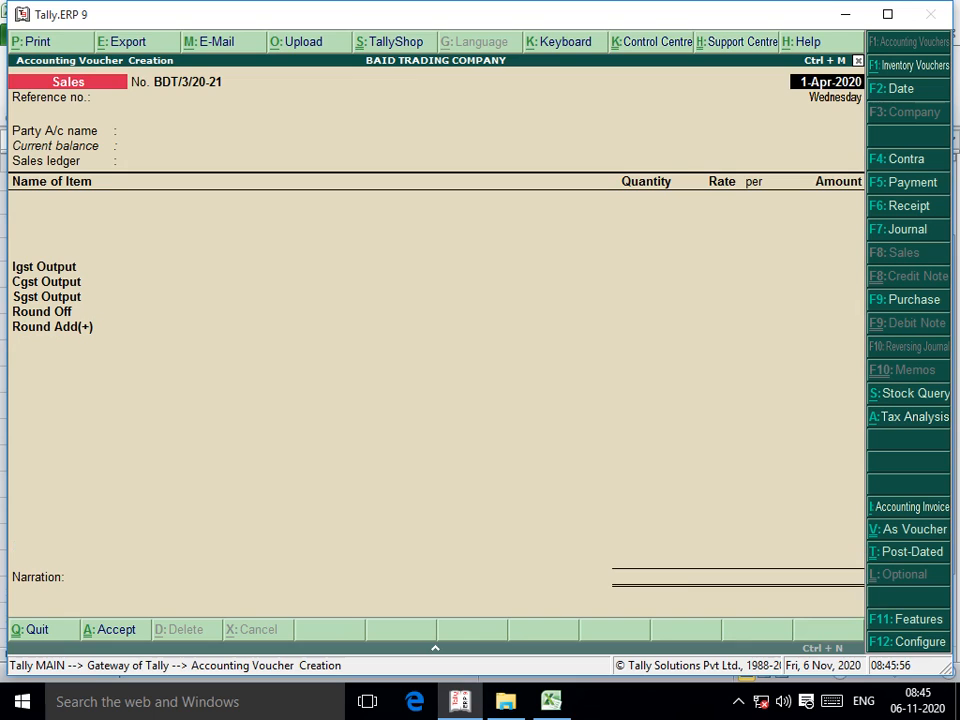
{"action": "key", "text": "Escape"}
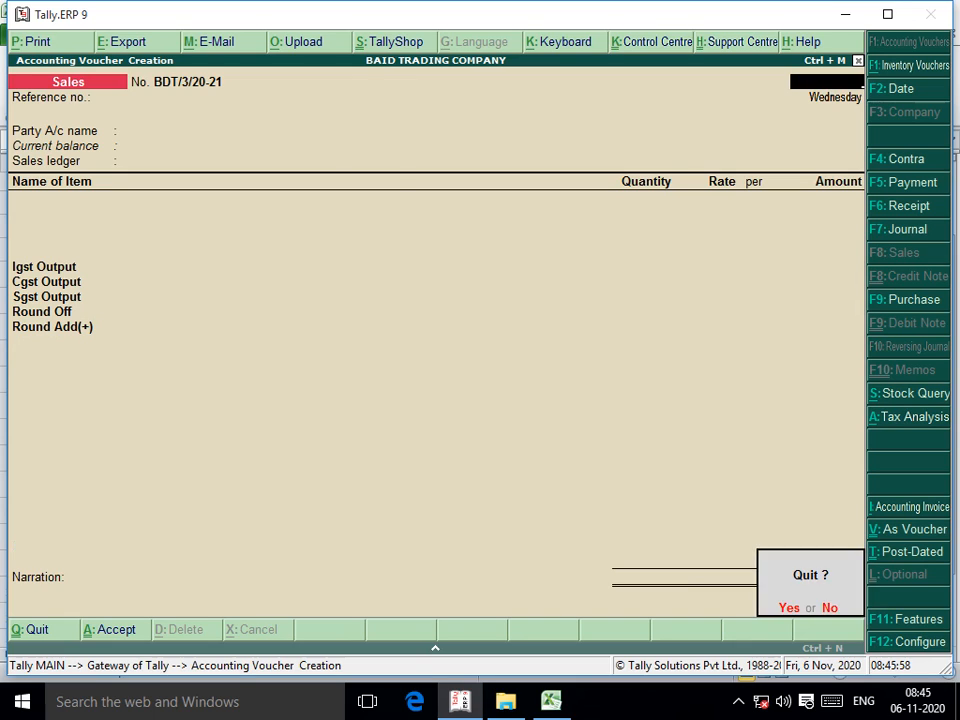
{"action": "key", "text": "Return"}
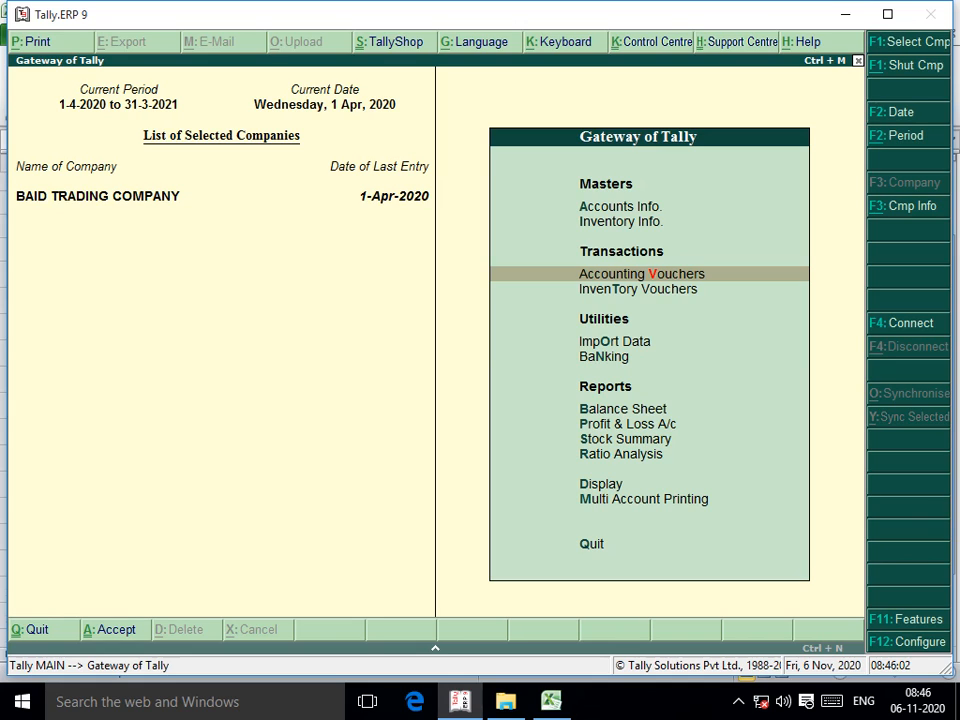
- Open GSTR-1 for April 2020 from Display > Statutory Reports > GST
{"action": "key", "text": "Down"}
{"action": "key", "text": "Down"}
{"action": "key", "text": "Down"}
{"action": "key", "text": "Down"}
{"action": "key", "text": "Down"}
{"action": "key", "text": "Down"}
{"action": "key", "text": "Down"}
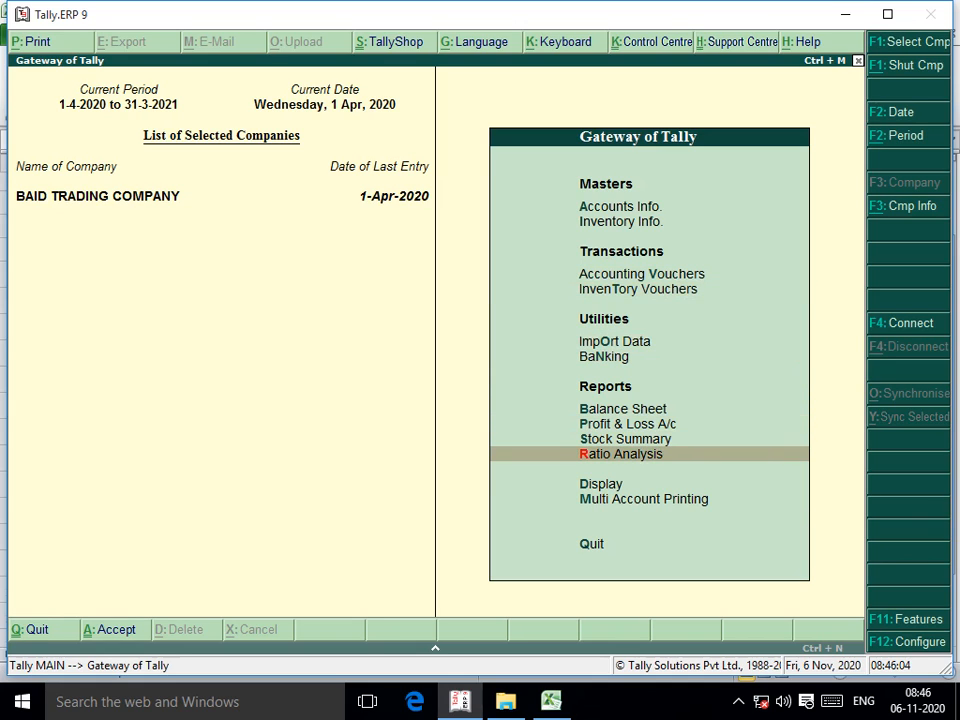
{"action": "key", "text": "Down"}
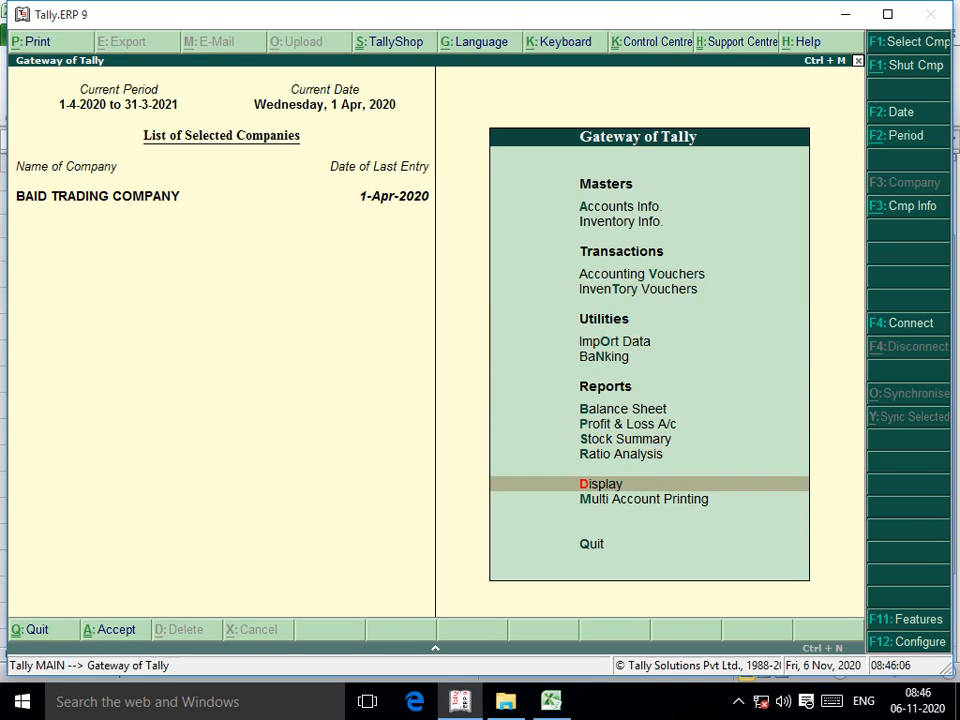
{"action": "key", "text": "Return"}
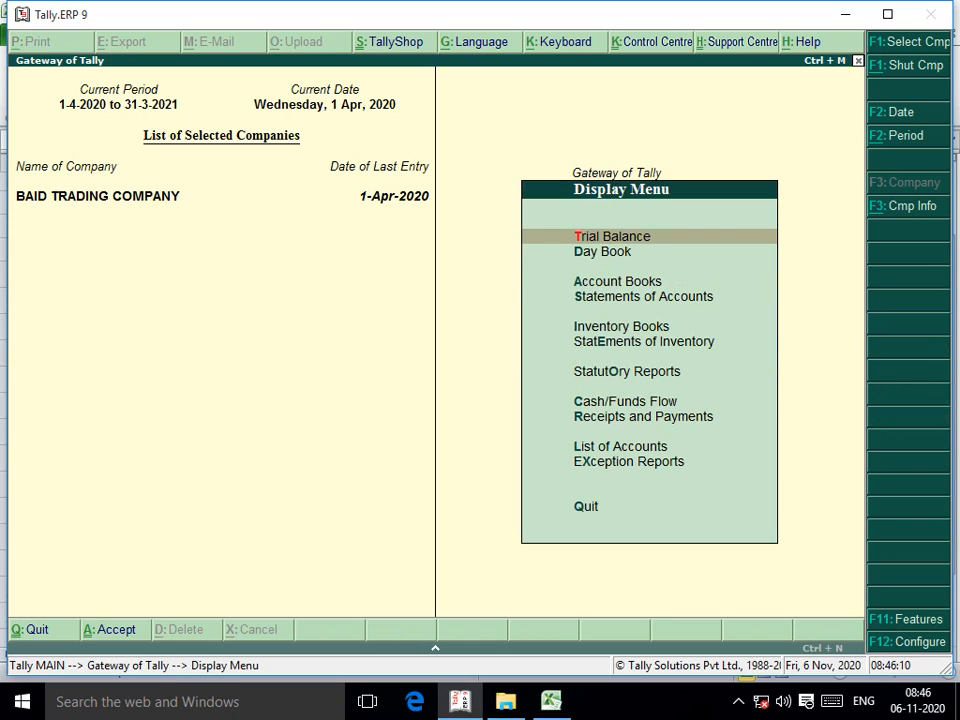
{"action": "key", "text": "Down"}
{"action": "key", "text": "Down"}
{"action": "key", "text": "Down"}
{"action": "key", "text": "Down"}
{"action": "key", "text": "Down"}
{"action": "key", "text": "Down"}
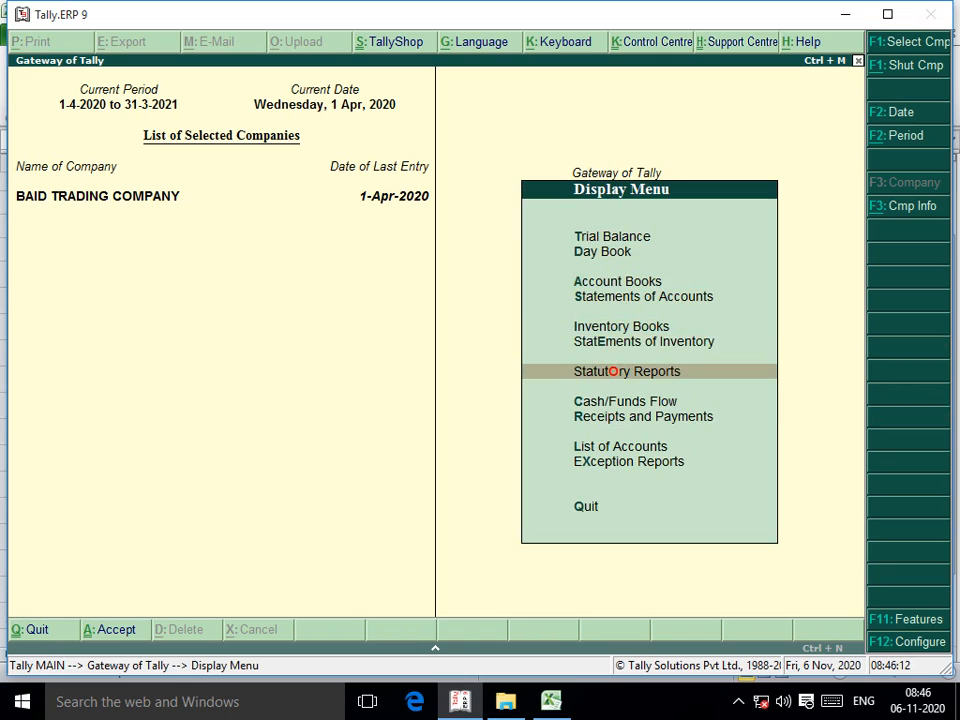
{"action": "key", "text": "Return"}
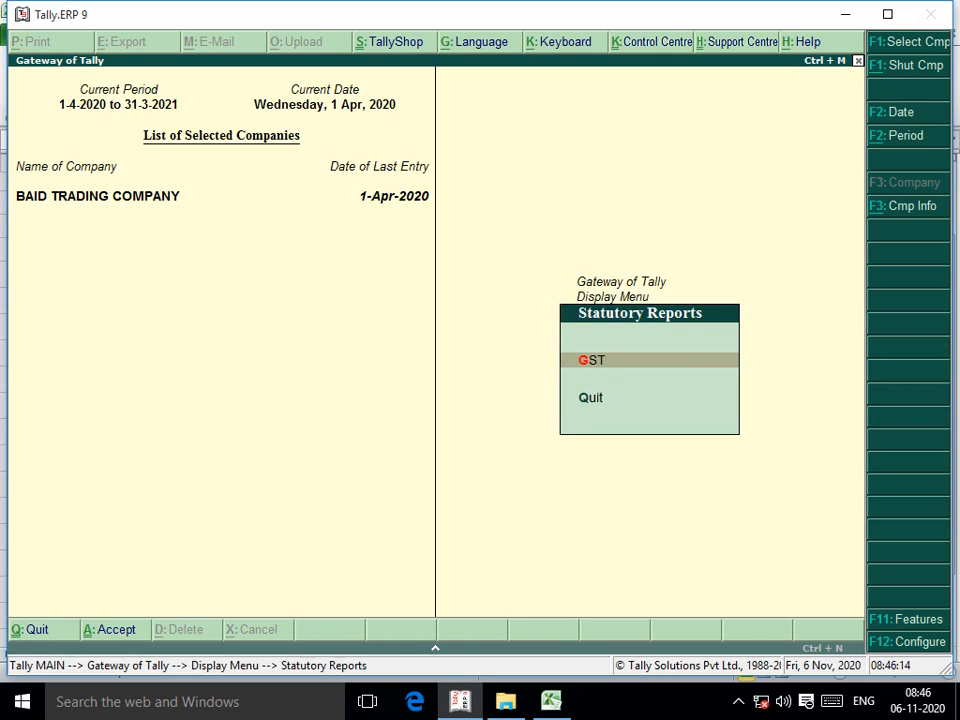
{"action": "key", "text": "Return"}
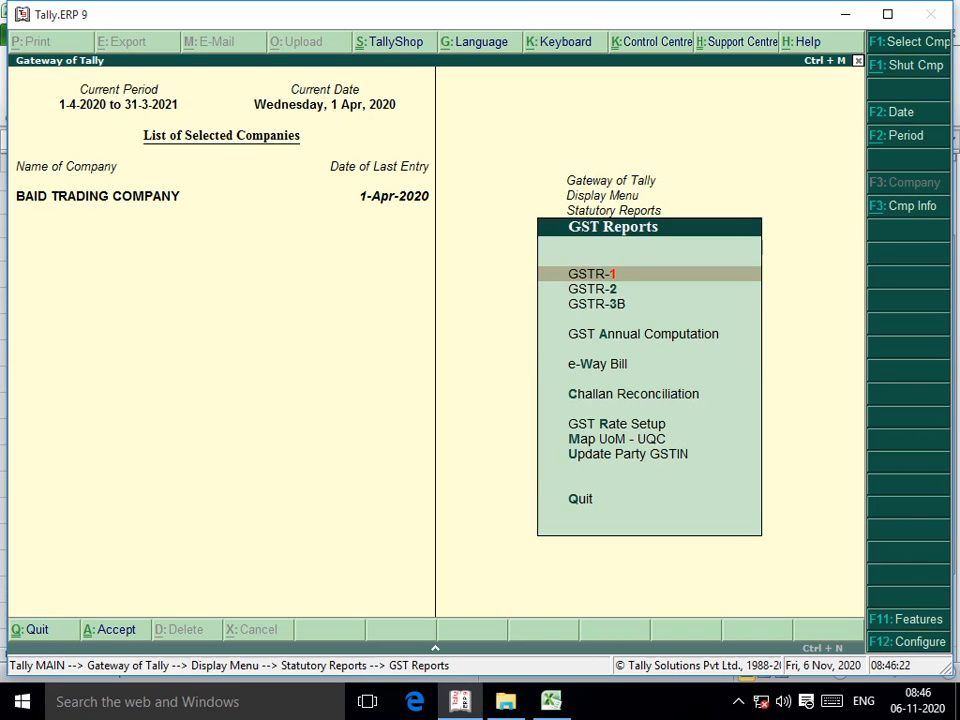
{"action": "key", "text": "Return"}
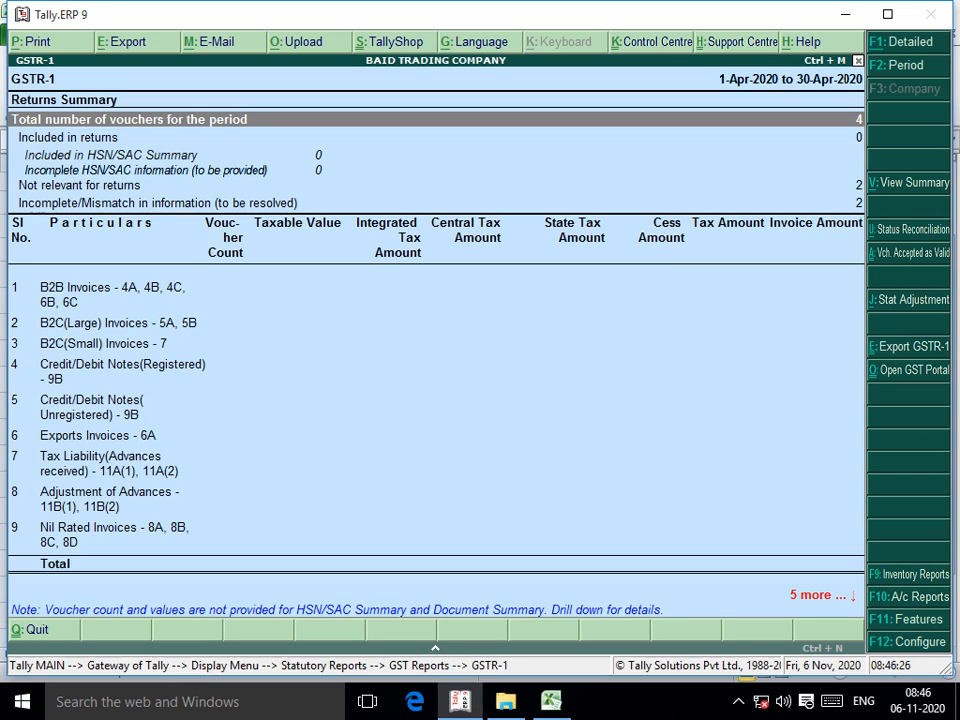
- Review the HSN/SAC Summary, including its incomplete HSN/SAC information count
{"action": "key", "text": "Down"}
{"action": "key", "text": "Down"}
{"action": "key", "text": "Down"}
{"action": "key", "text": "Down"}
{"action": "key", "text": "Down"}
{"action": "key", "text": "Down"}
{"action": "key", "text": "Down"}
{"action": "key", "text": "Down"}
{"action": "key", "text": "Down"}
{"action": "key", "text": "Down"}
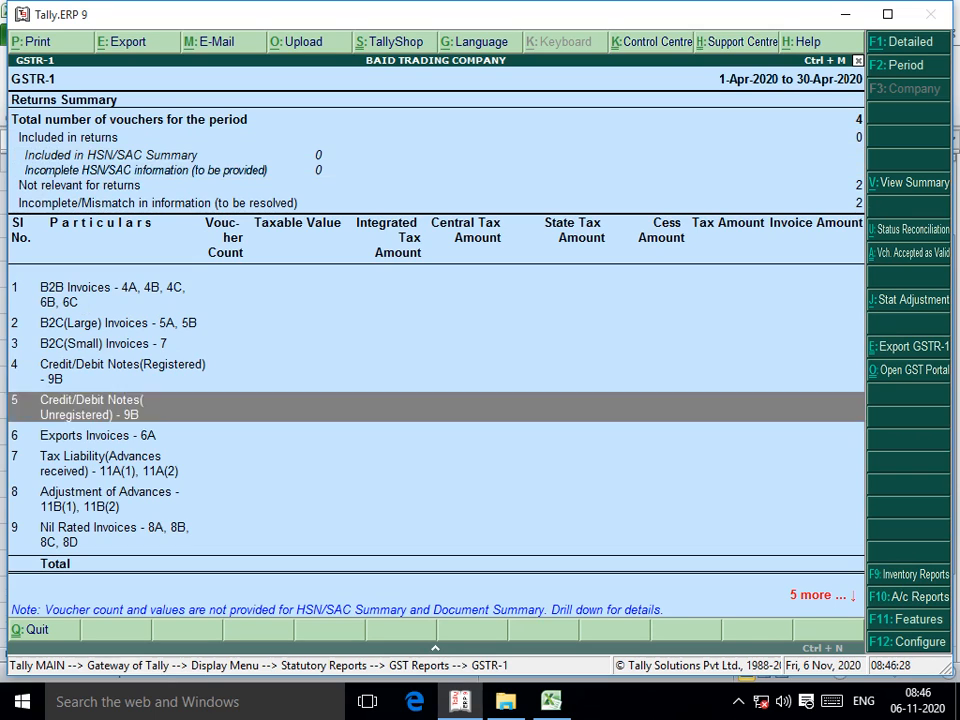
{"action": "key", "text": "Down"}
{"action": "key", "text": "Down"}
{"action": "key", "text": "Down"}
{"action": "key", "text": "Down"}
{"action": "key", "text": "Down"}
{"action": "key", "text": "Down"}
{"action": "key", "text": "Down"}
{"action": "key", "text": "Down"}
{"action": "key", "text": "Up"}
{"action": "key", "text": "Up"}
{"action": "key", "text": "Up"}
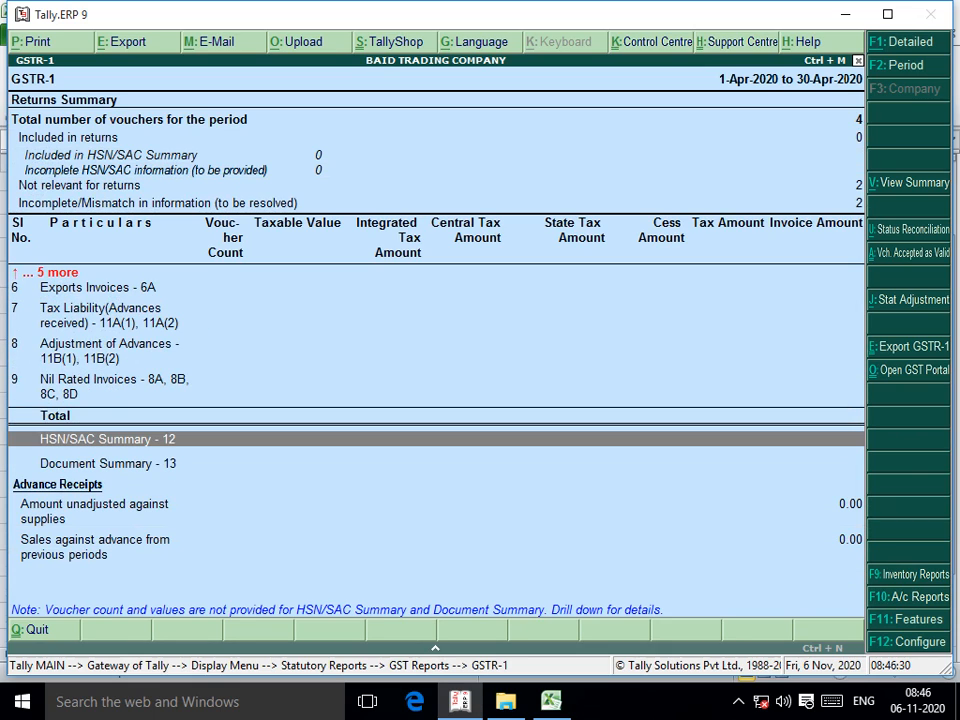
{"action": "key", "text": "Down"}
{"action": "key", "text": "Up"}
{"action": "key", "text": "Down"}
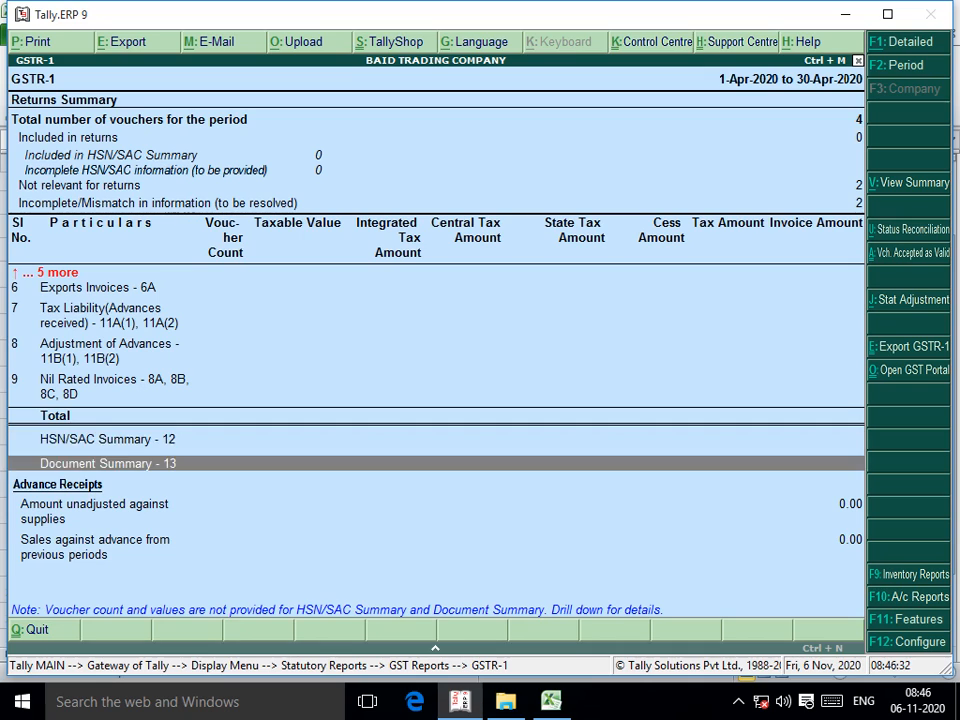
{"action": "key", "text": "Up"}
{"action": "key", "text": "Return"}
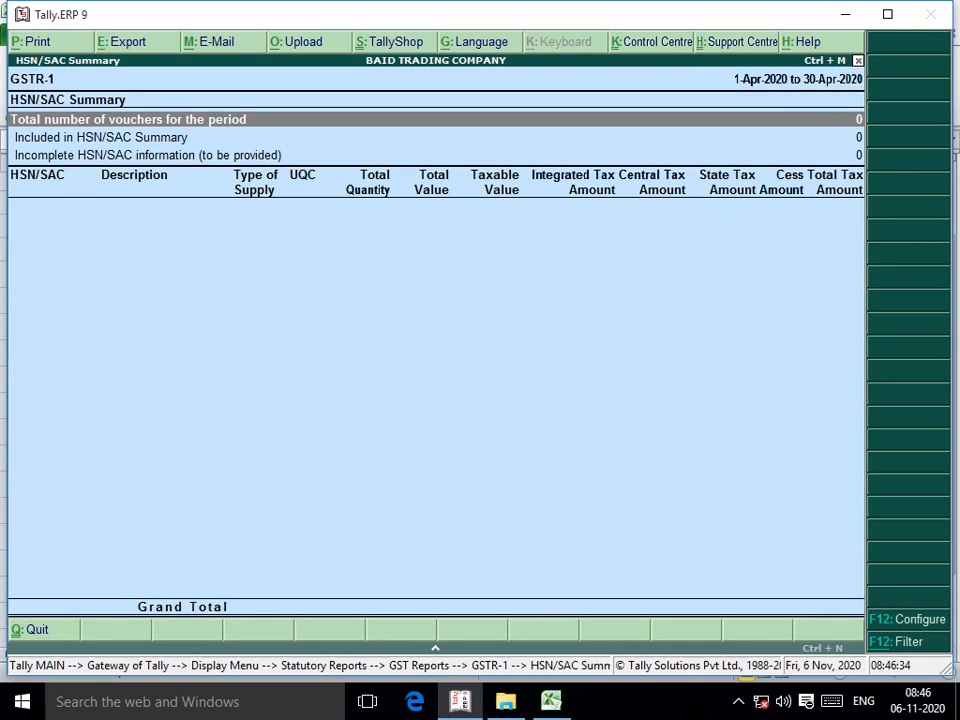
{"action": "key", "text": "Down"}
{"action": "key", "text": "Up"}
{"action": "key", "text": "Down"}
{"action": "key", "text": "Down"}
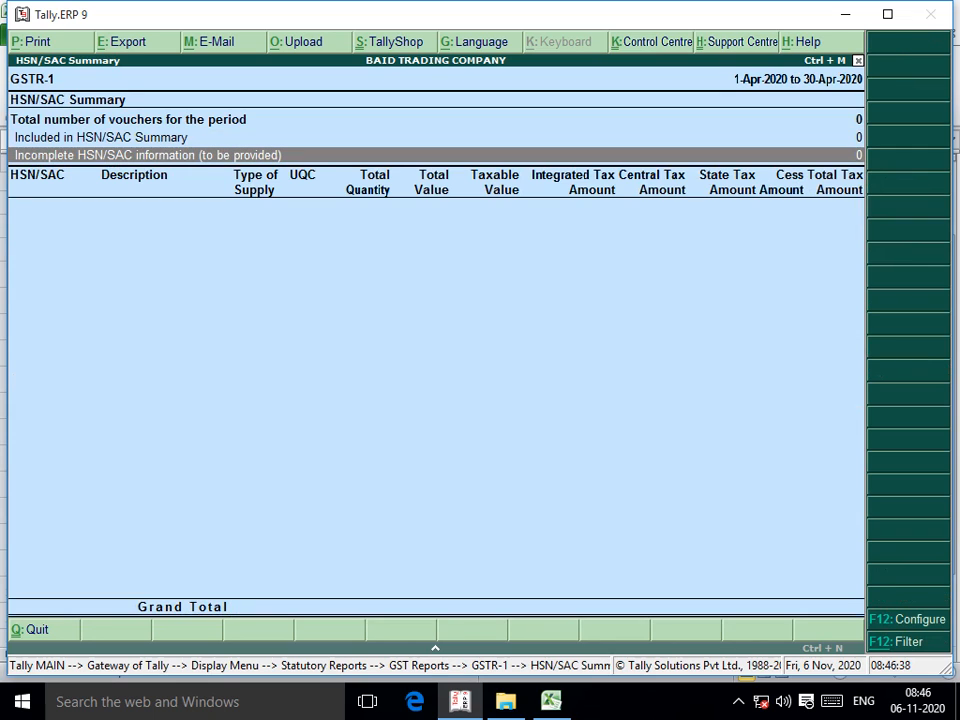
{"action": "key", "text": "Escape"}
- Check the Document Summary's sales invoice series, then start the GSTR-1 export with Ctrl+E
{"action": "key", "text": "Down"}
{"action": "key", "text": "Return"}
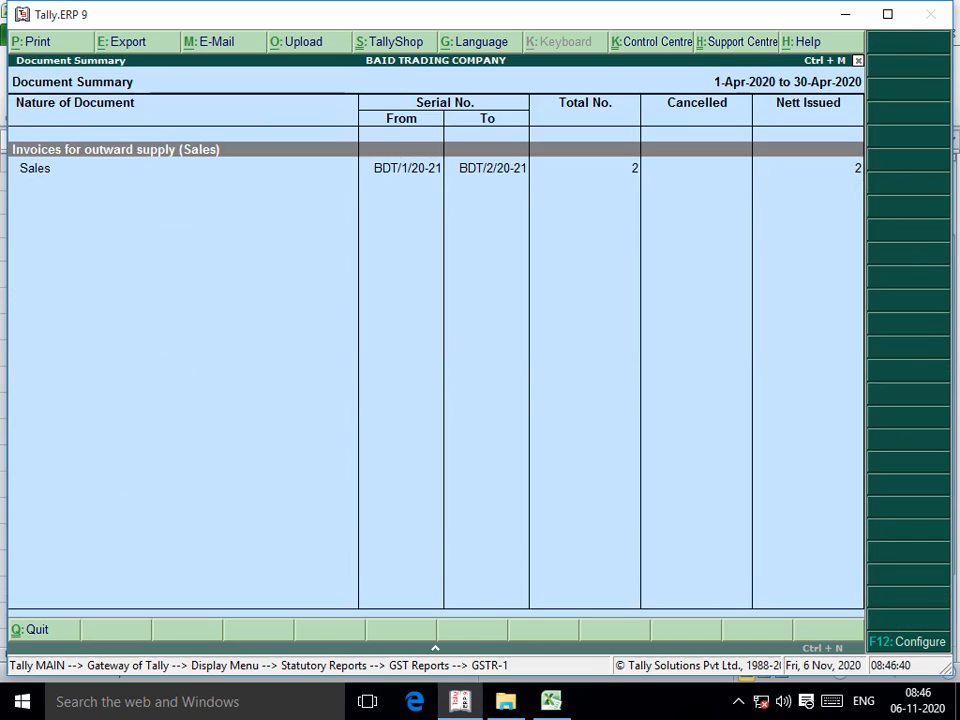
{"action": "key", "text": "Escape"}
{"action": "key", "text": "Return"}
{"action": "key", "text": "Down"}
{"action": "key", "text": "Up"}
{"action": "key", "text": "Down"}
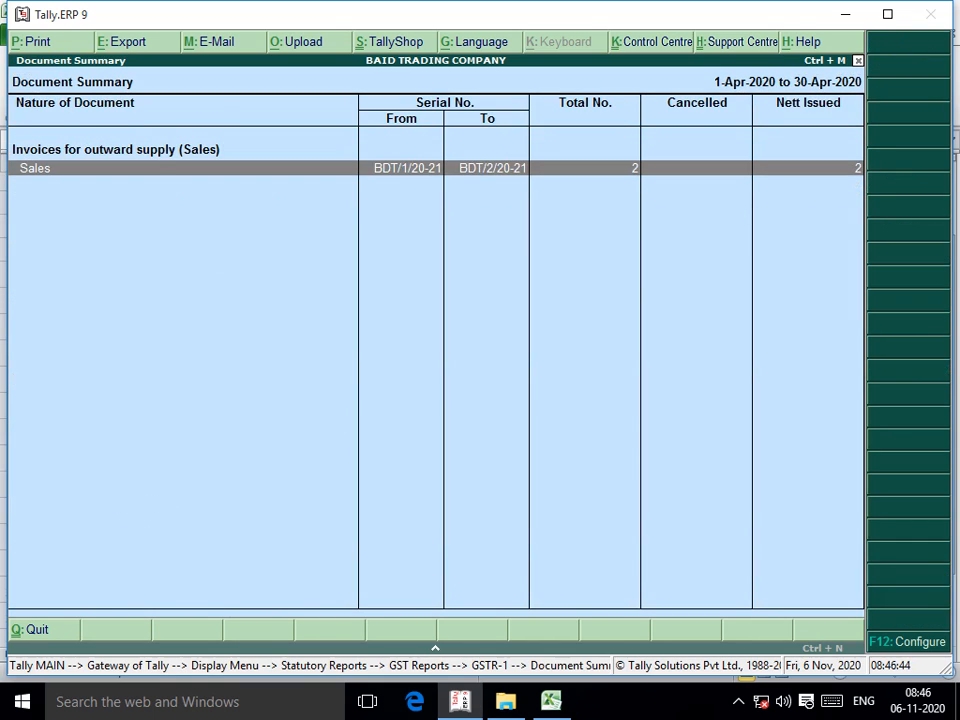
{"action": "key", "text": "Up"}
{"action": "key", "text": "Down"}
{"action": "key", "text": "Escape"}
{"action": "key", "text": "Up"}
{"action": "key", "text": "Down"}
{"action": "key", "text": "Down"}
{"action": "key", "text": "Down"}
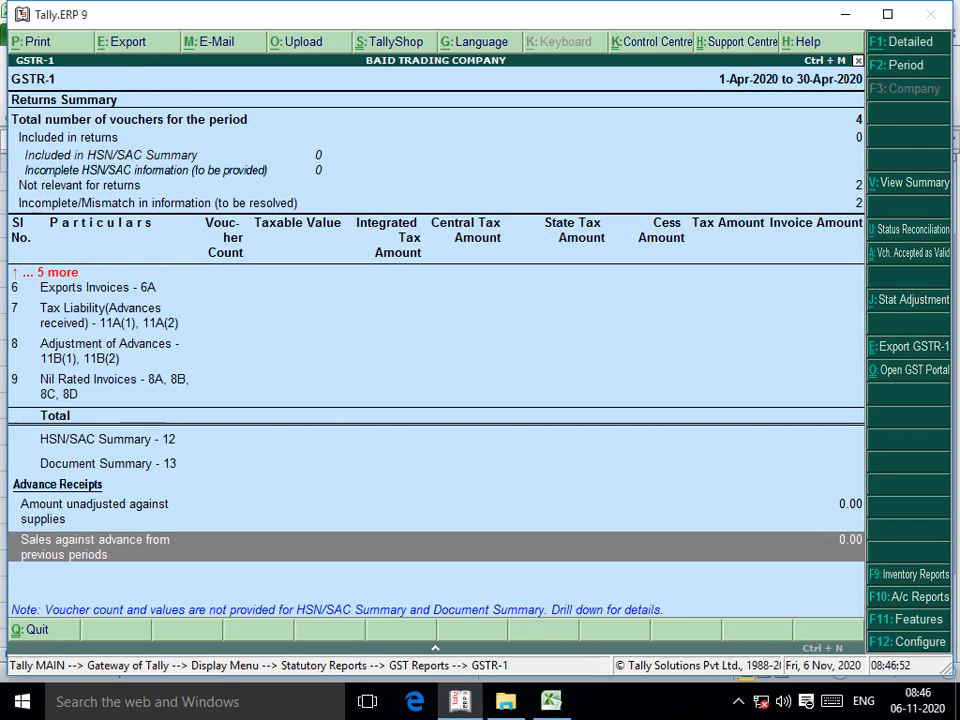
{"action": "key", "text": "Up"}
{"action": "key", "text": "Up"}
{"action": "key", "text": "Up"}
{"action": "key", "text": "Up"}
{"action": "key", "text": "Up"}
{"action": "key", "text": "Up"}
{"action": "key", "text": "Up"}
{"action": "key", "text": "Up"}
{"action": "key", "text": "Up"}
{"action": "key", "text": "Up"}
{"action": "key", "text": "Up"}
{"action": "key", "text": "Up"}
{"action": "key", "text": "Up"}
{"action": "key", "text": "Up"}
{"action": "key", "text": "Up"}
{"action": "key", "text": "Up"}
{"action": "key", "text": "Up"}
{"action": "key", "text": "Up"}
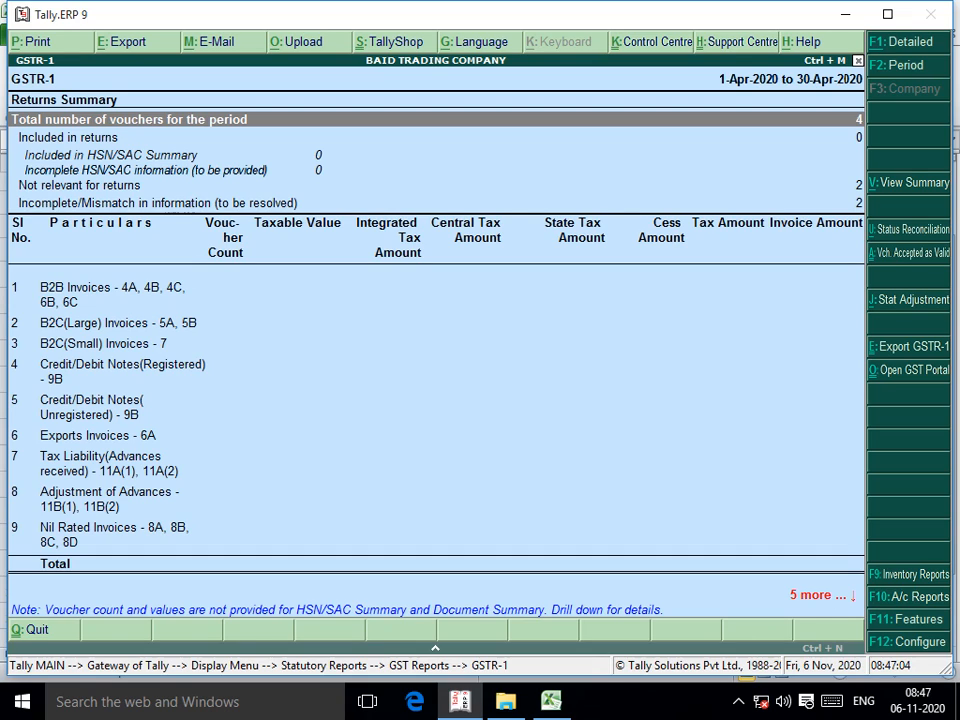
{"action": "key", "text": "ctrl+e"}
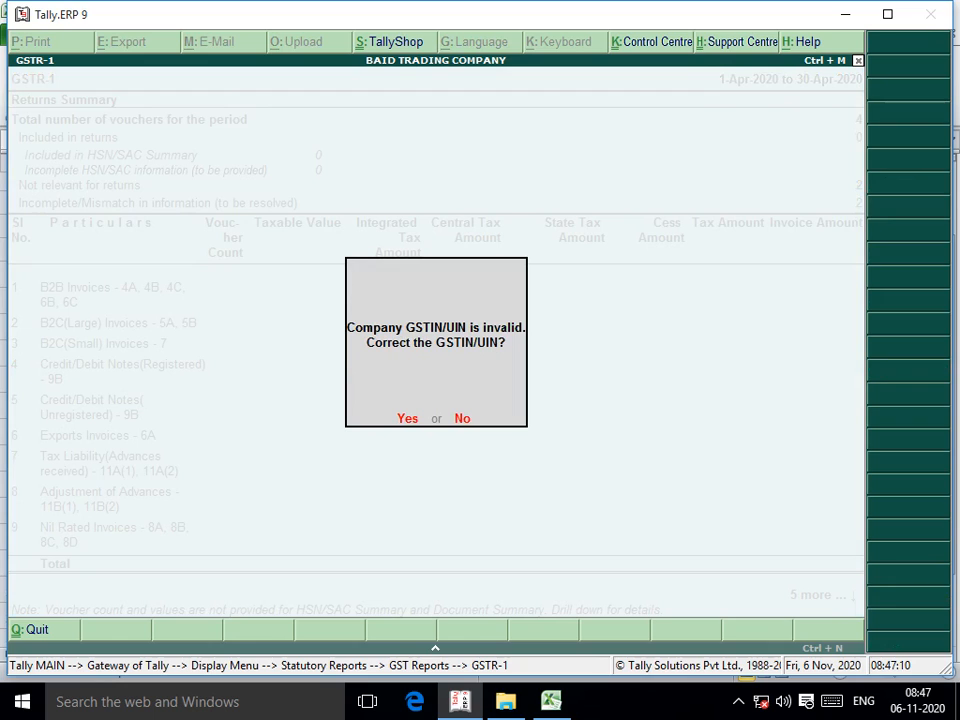
- Agree to correct the GSTIN/UIN and reach the GSTIN/UIN field in GST Details
{"action": "key", "text": "y"}
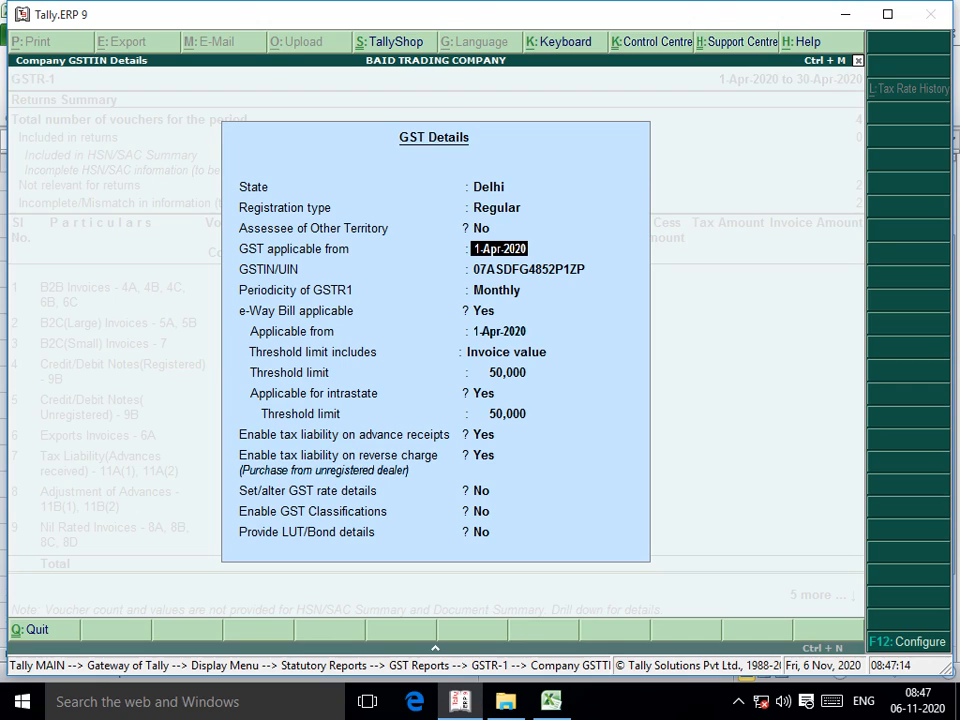
{"action": "key", "text": "Return"}
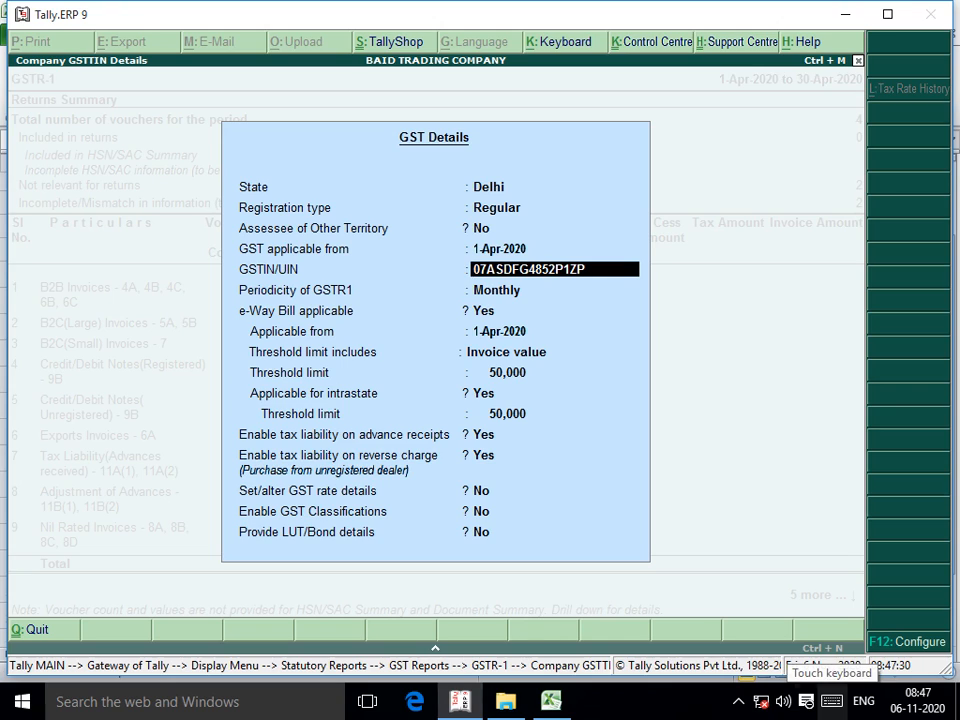
{"action": "left_click", "coordinate": [738, 701]}
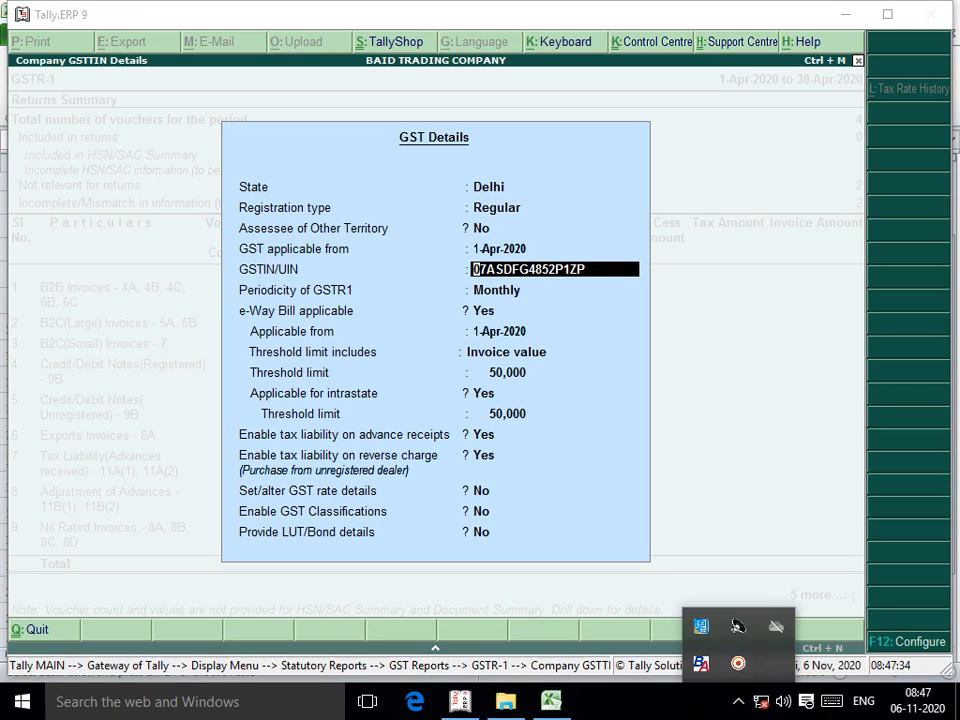
{"action": "left_click", "coordinate": [738, 701]}
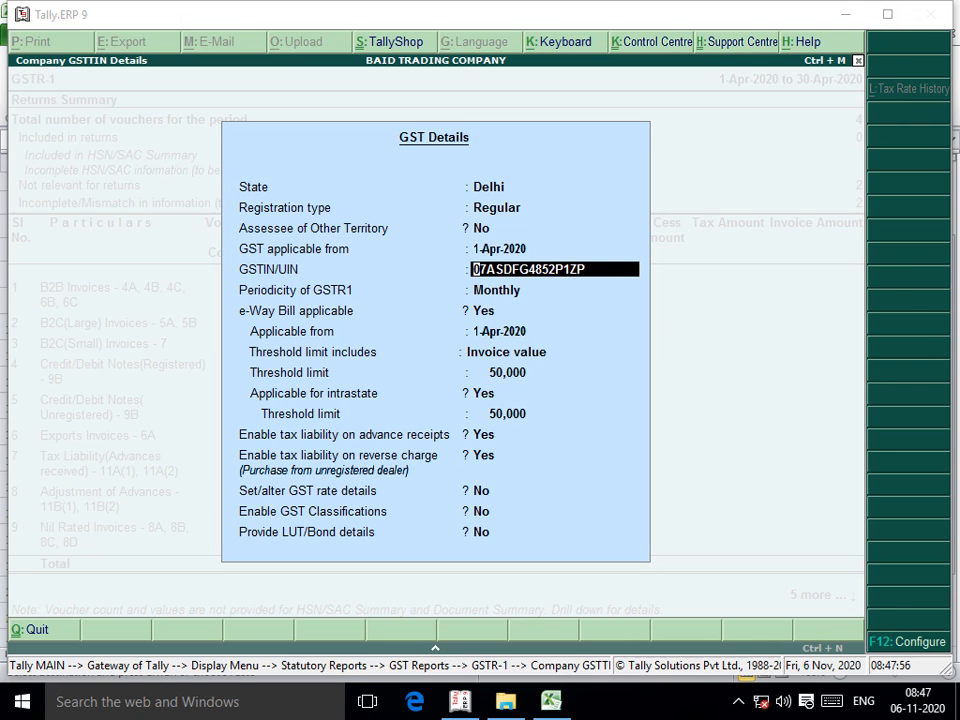
- Retry the GSTR-1 export and agree to correct the flagged company GSTIN/UIN
{"action": "key", "text": "Escape"}
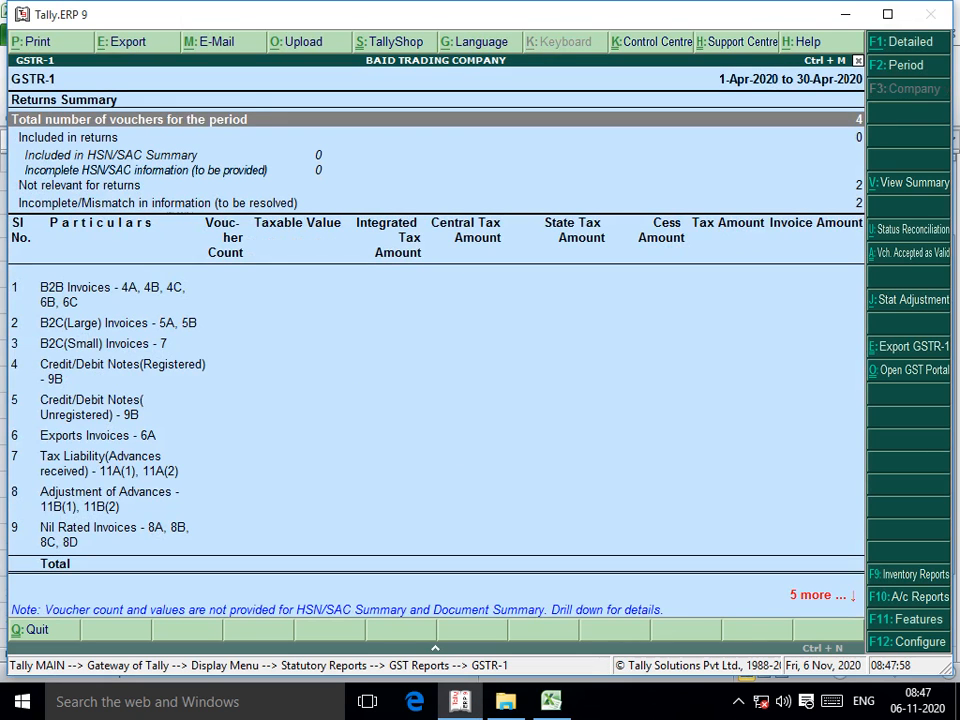
{"action": "key", "text": "ctrl+e"}
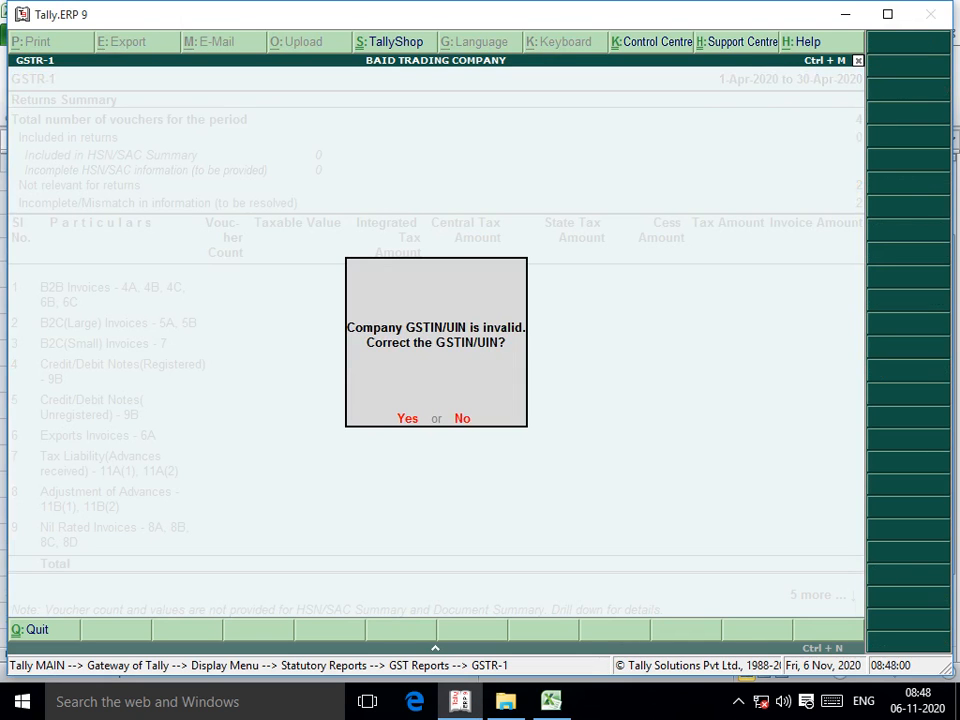
{"action": "key", "text": "n"}
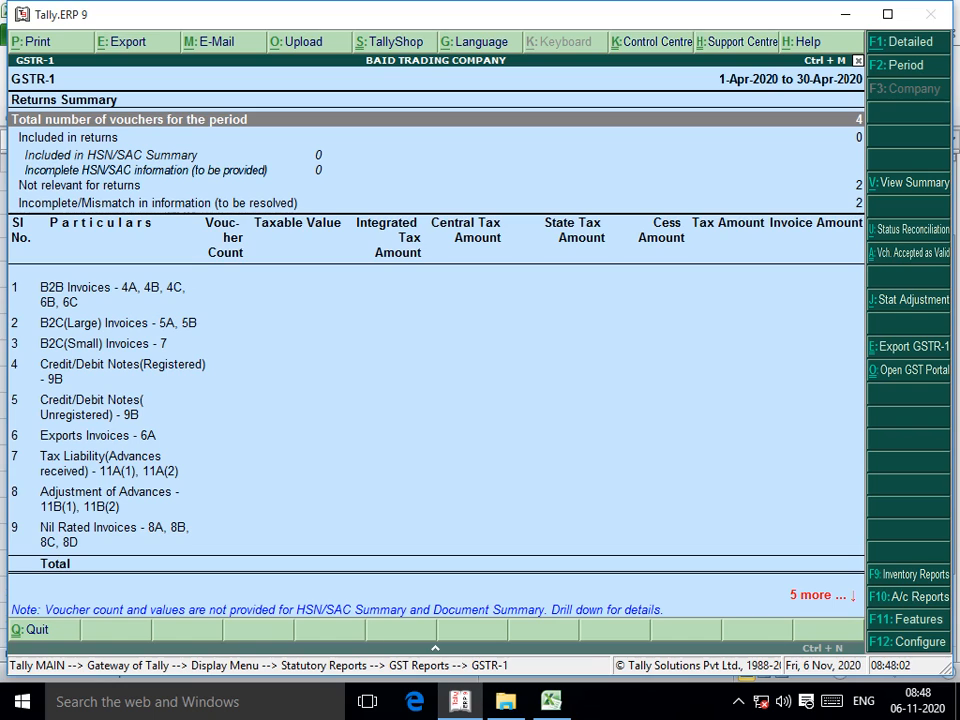
{"action": "key", "text": "ctrl+e"}
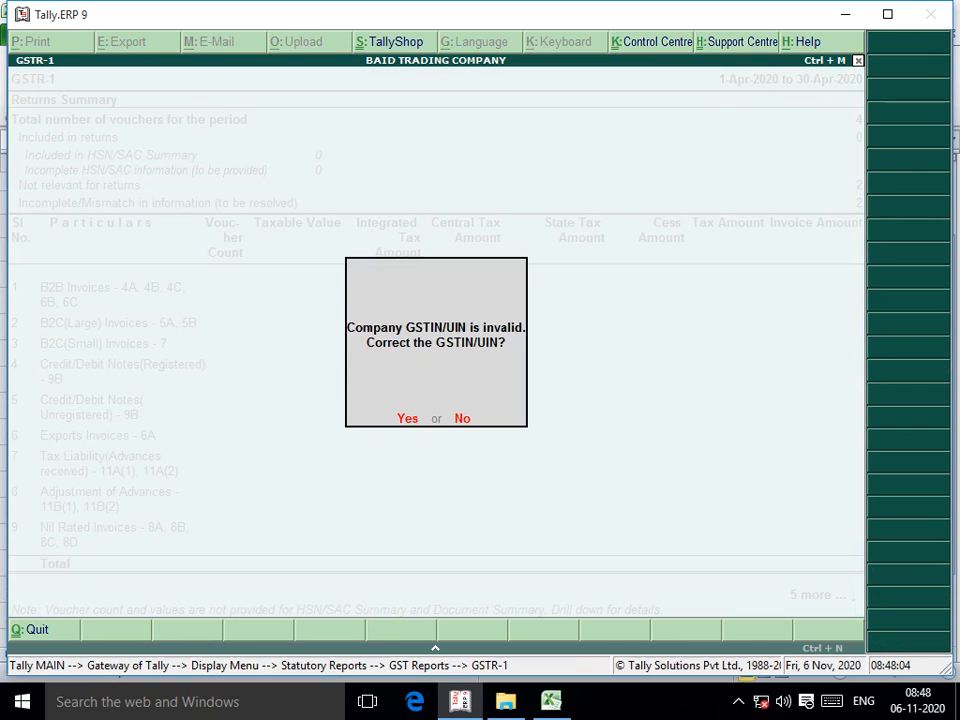
{"action": "key", "text": "y"}
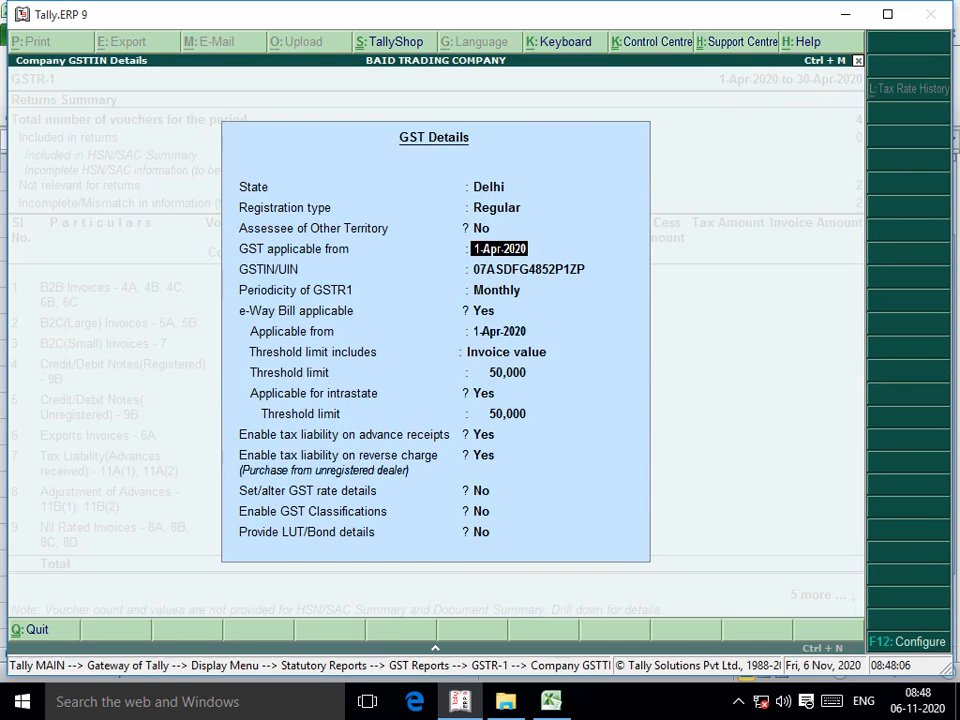
{"action": "key", "text": "Return"}
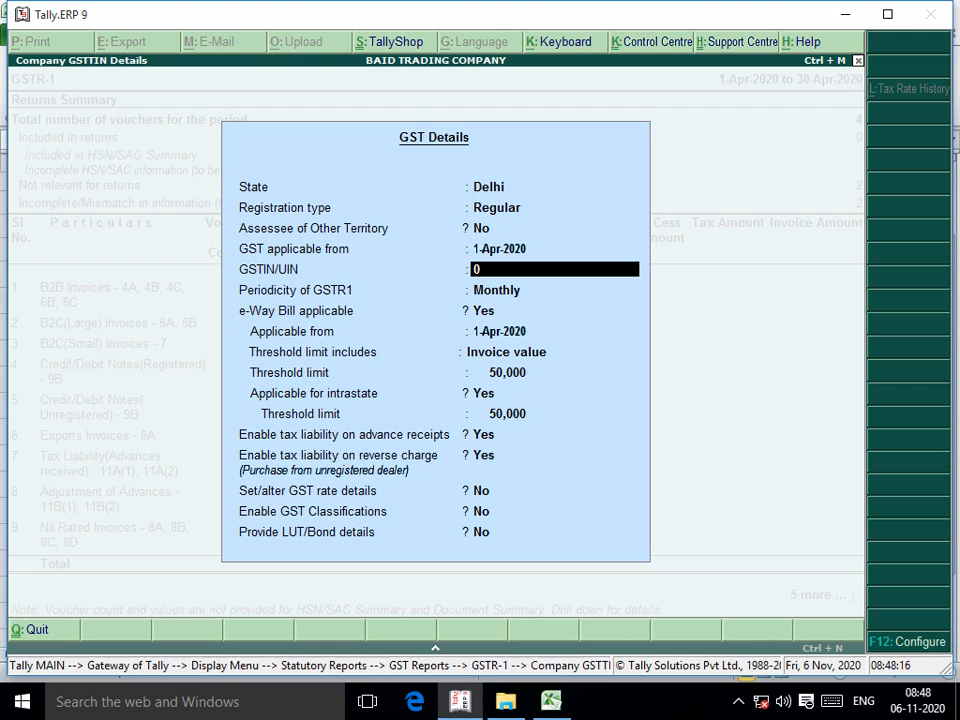
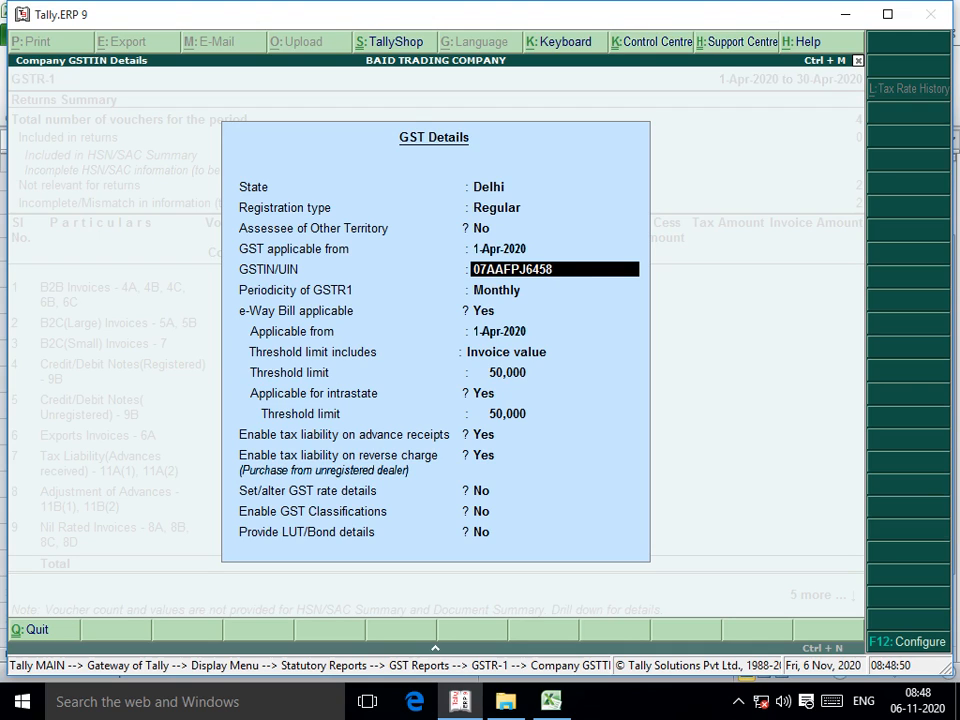
- Enter the corrected company GSTIN/UIN and save the GST details with Ctrl+A
{"action": "key", "text": "Return"}
{"action": "key", "text": "Return"}
{"action": "key", "text": "Return"}
{"action": "key", "text": "Return"}
{"action": "key", "text": "Return"}
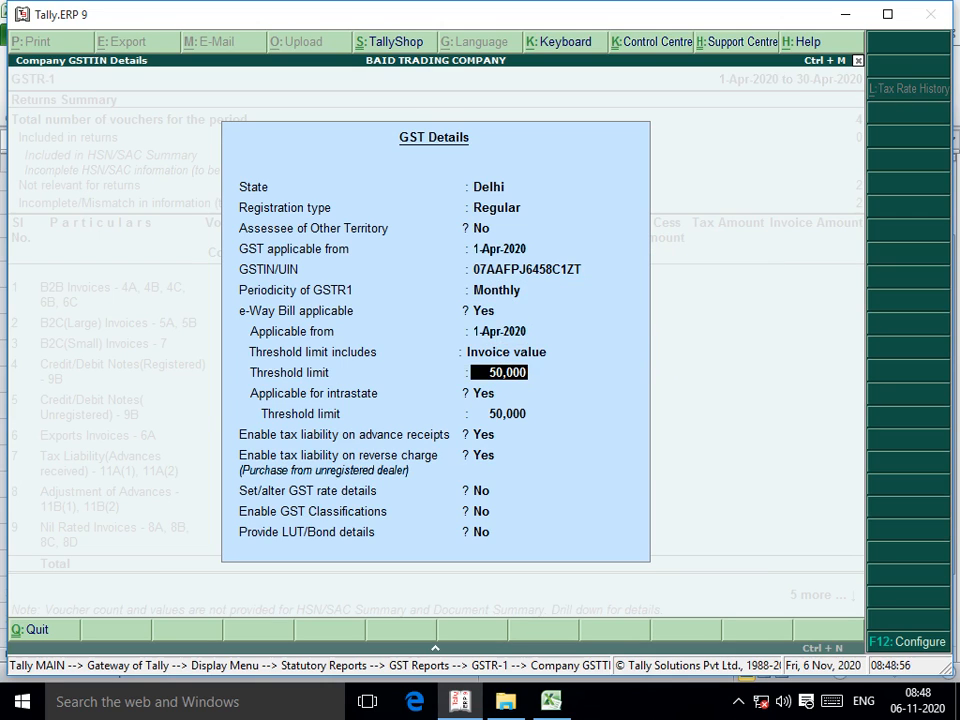
{"action": "key", "text": "ctrl+a"}
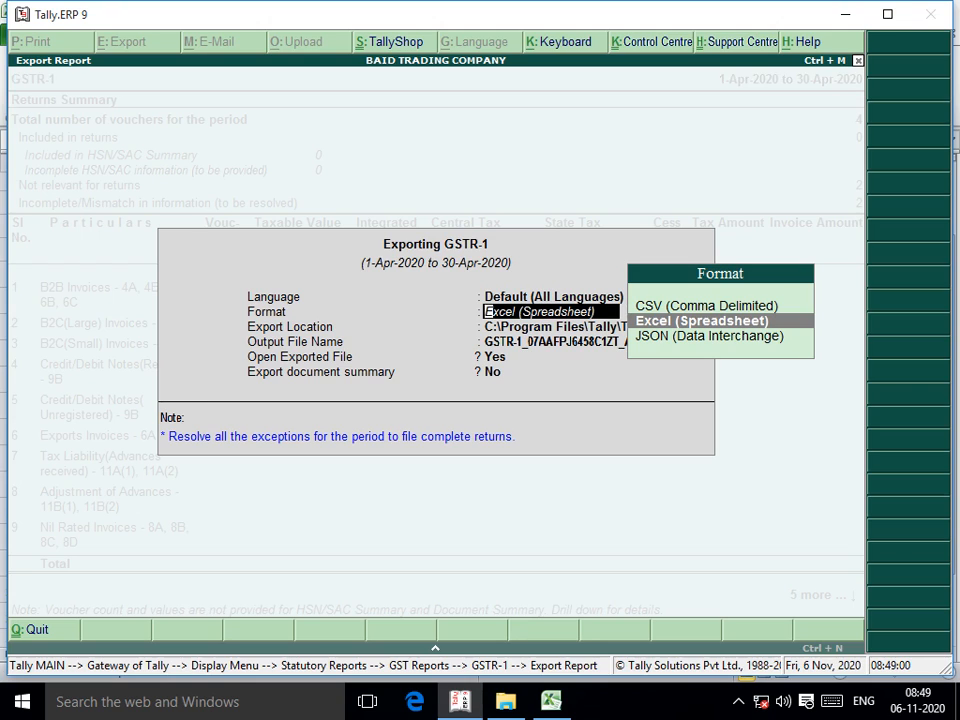
- Choose JSON (Data Interchange) as the GSTR-1 export format, keeping the remaining fields' defaults
{"action": "key", "text": "Up"}
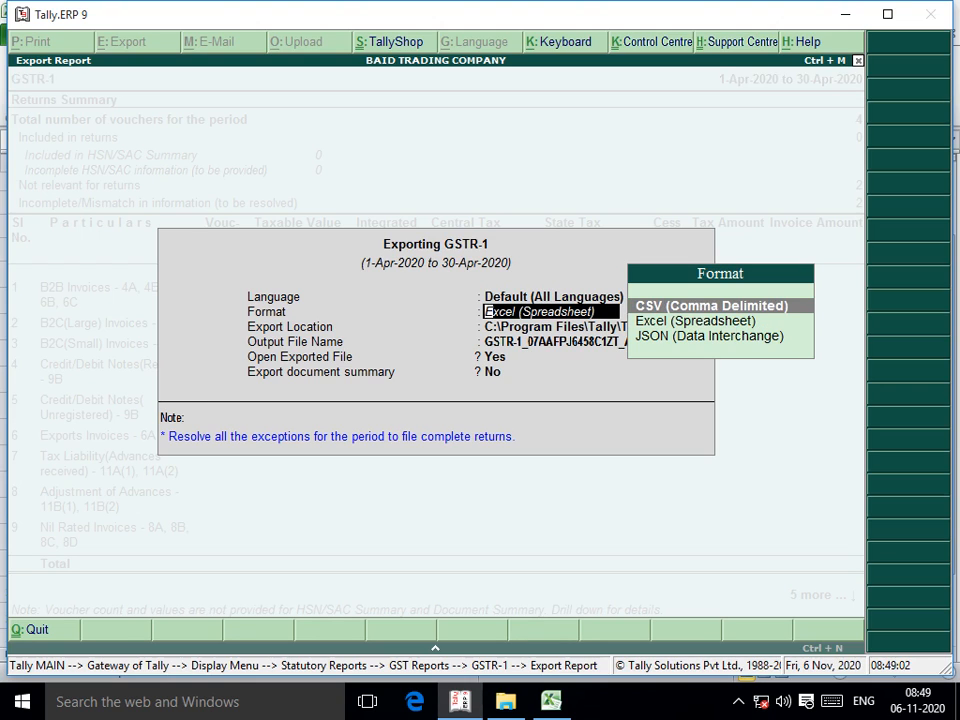
{"action": "key", "text": "Down"}
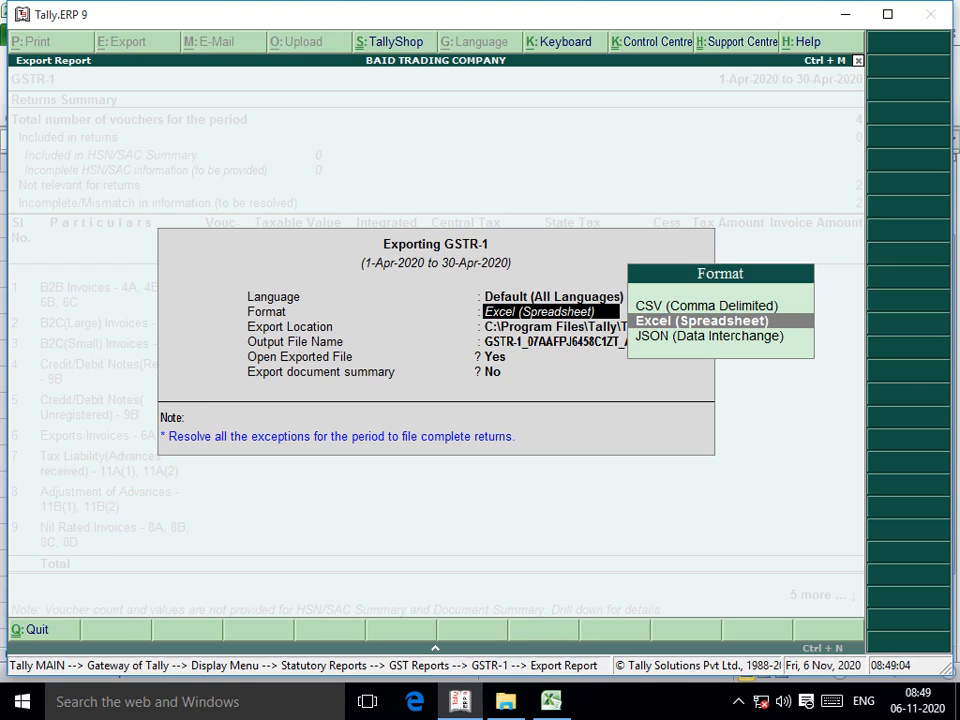
{"action": "key", "text": "Down"}
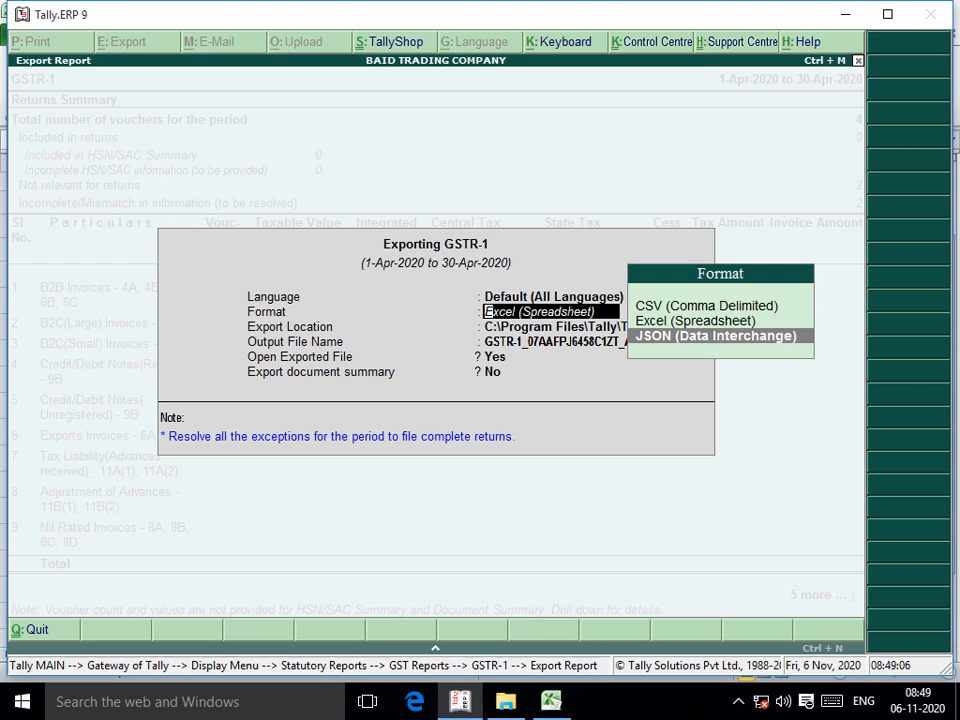
{"action": "key", "text": "Return"}
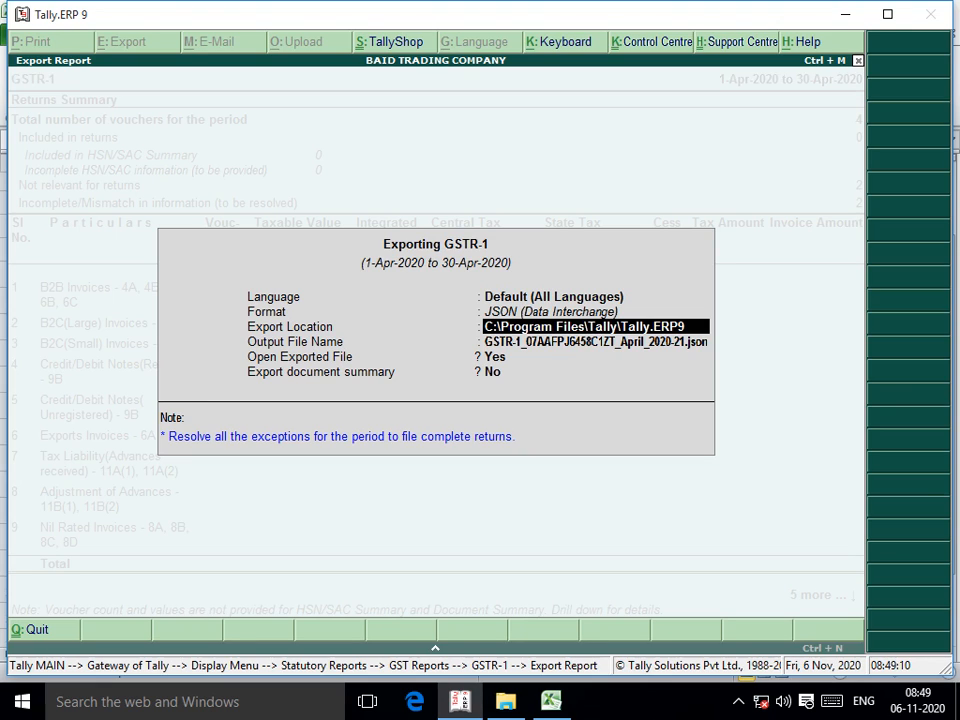
{"action": "key", "text": "Return"}
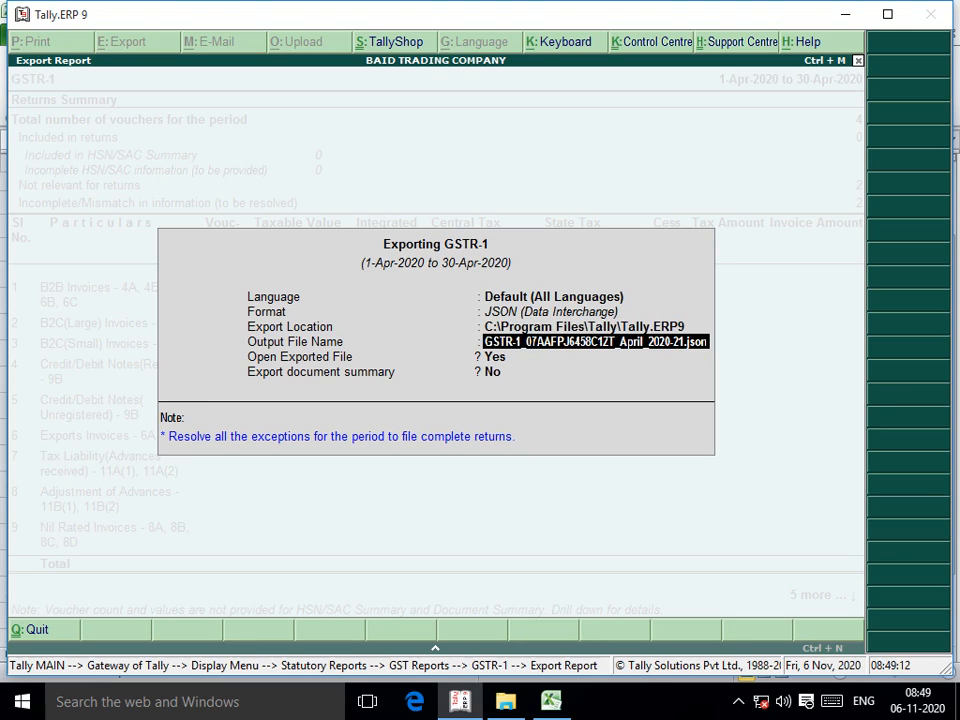
{"action": "key", "text": "Return"}
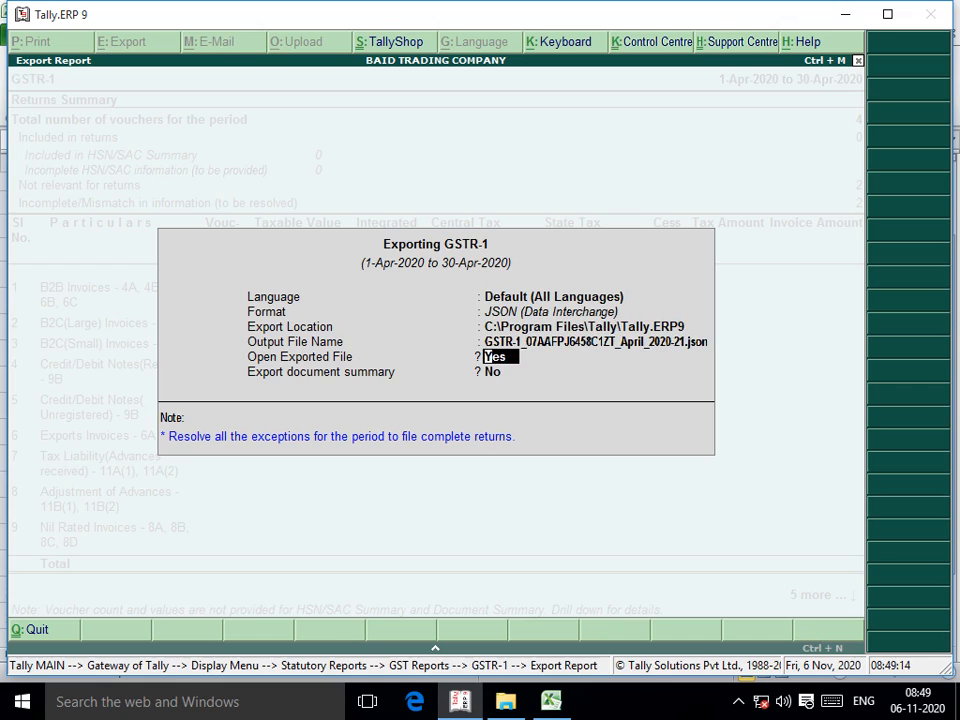
{"action": "key", "text": "Return"}
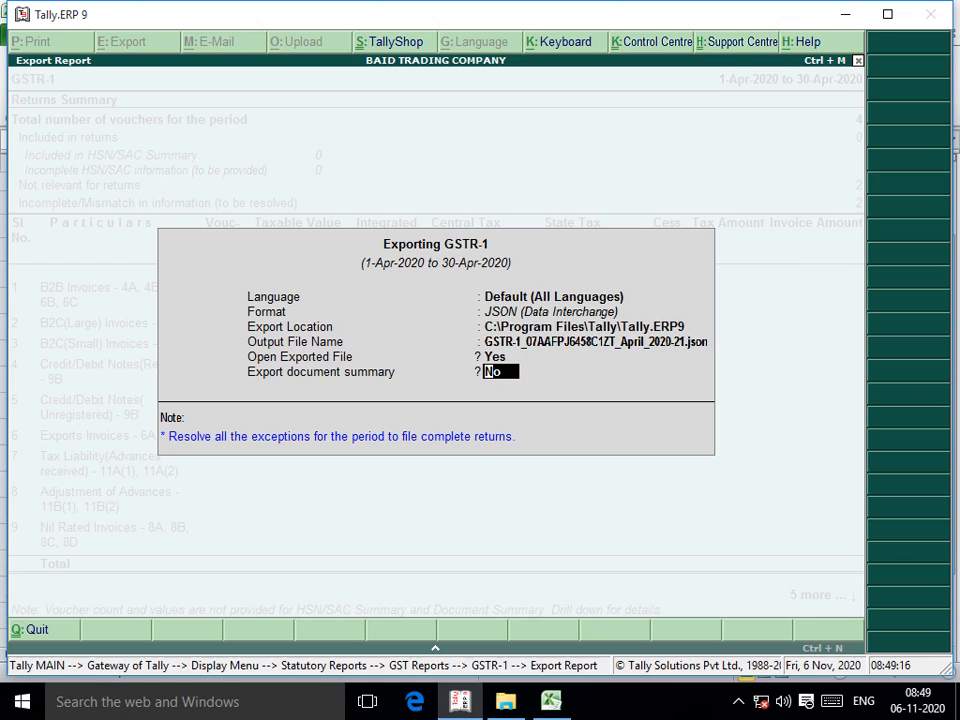
{"action": "key", "text": "Return"}
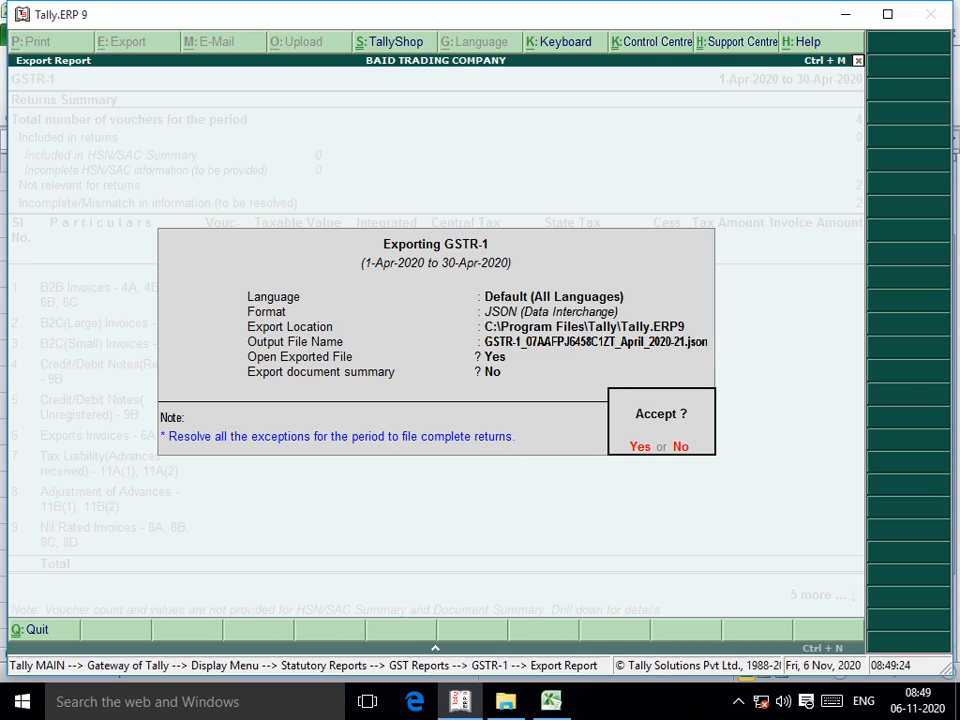
- Set the export location to D:/, export the GSTR-1 JSON file, and return to Tally
{"action": "key", "text": "n"}
{"action": "key", "text": "Return"}
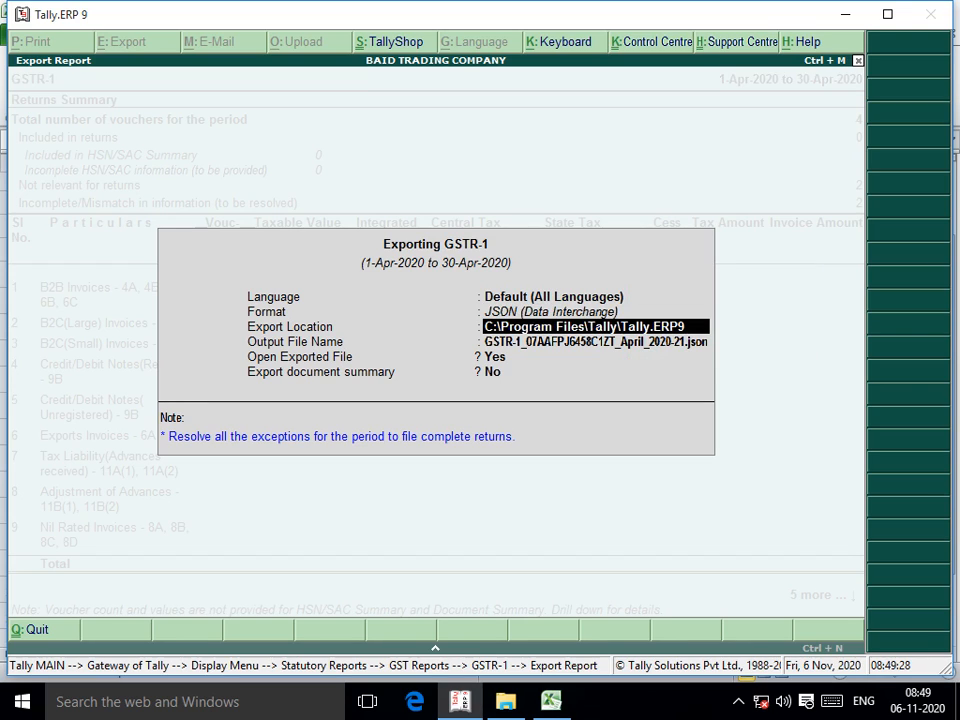
{"action": "type", "text": "D"}
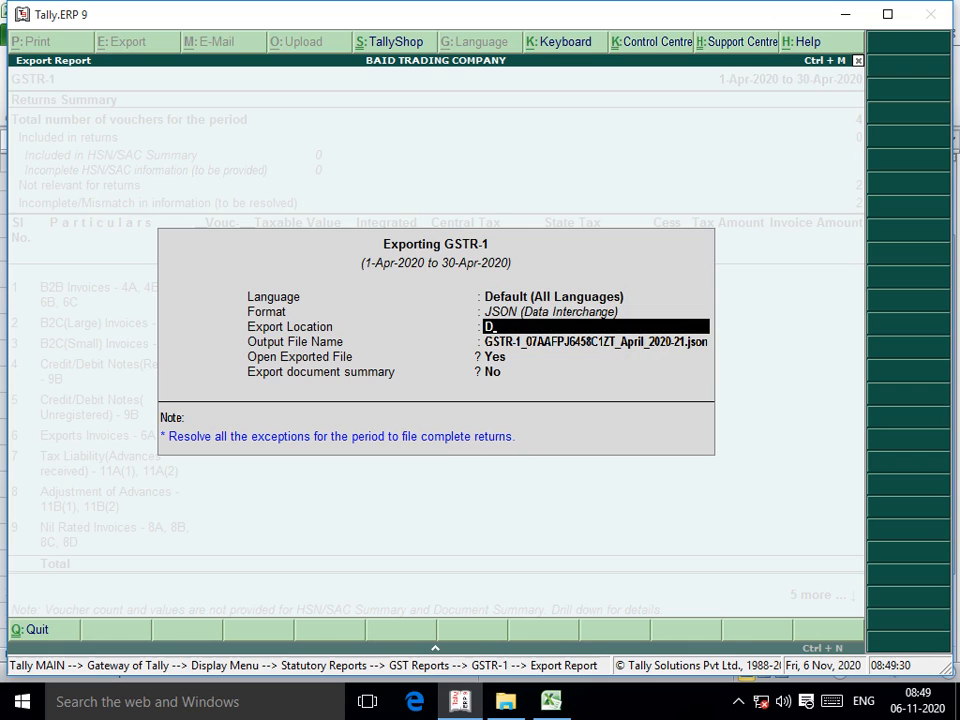
{"action": "type", "text": ":/"}
{"action": "key", "text": "Return"}
{"action": "key", "text": "Return"}
{"action": "key", "text": "Return"}
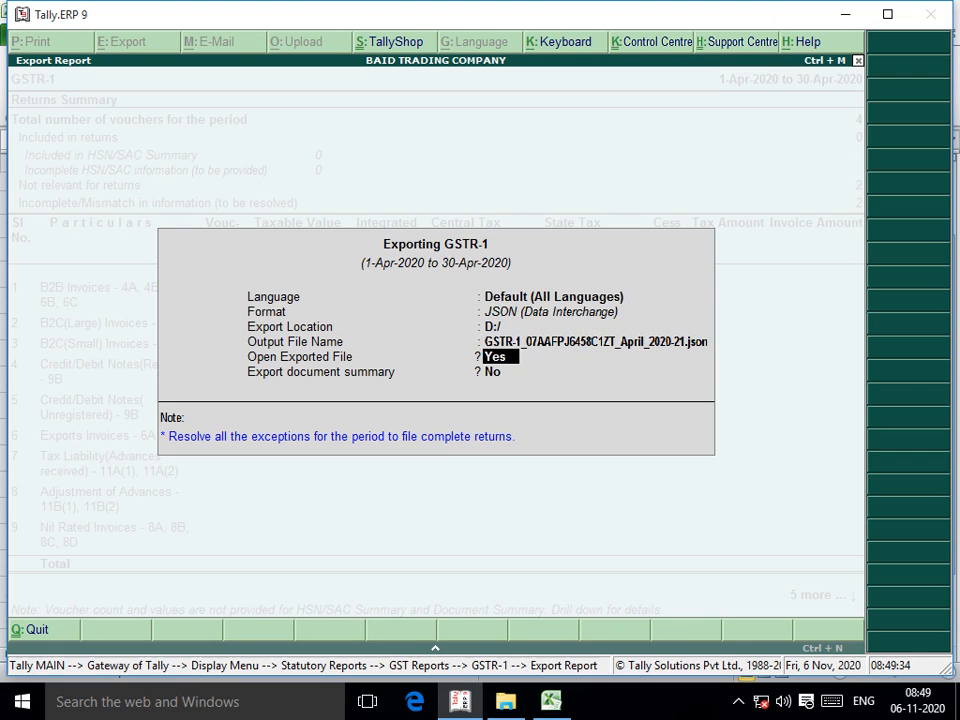
{"action": "key", "text": "Return"}
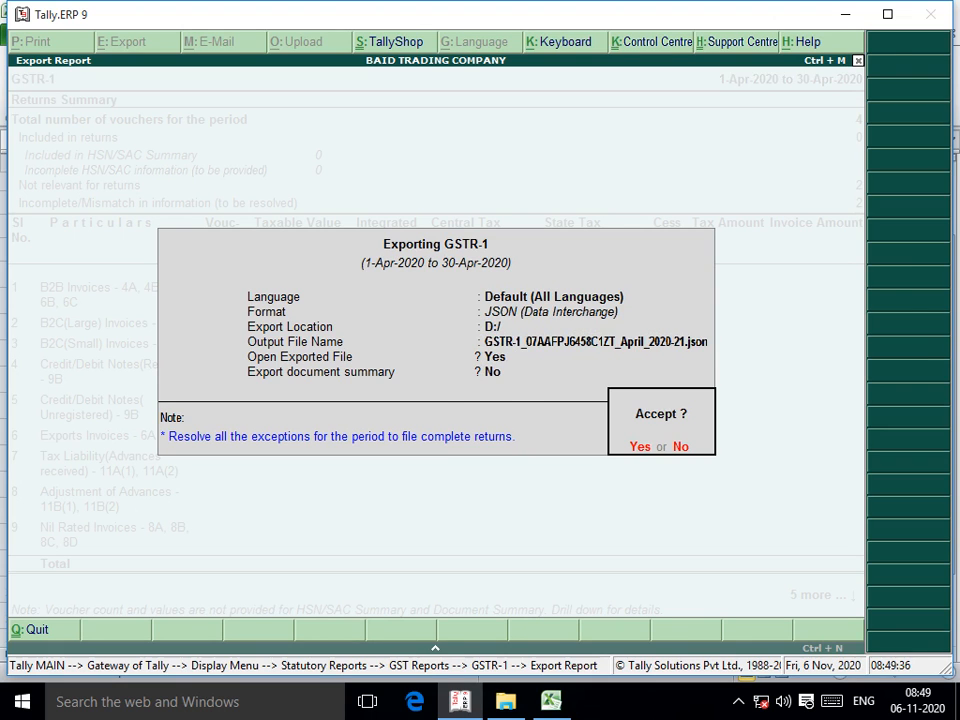
{"action": "key", "text": "Return"}
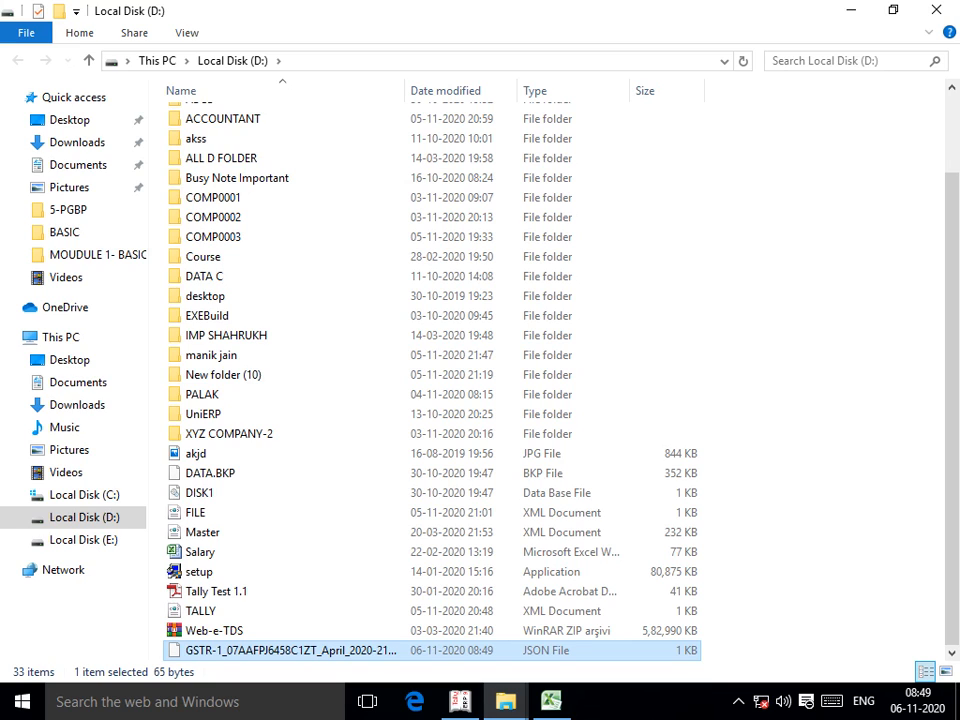
{"action": "key", "text": "alt+Tab"}
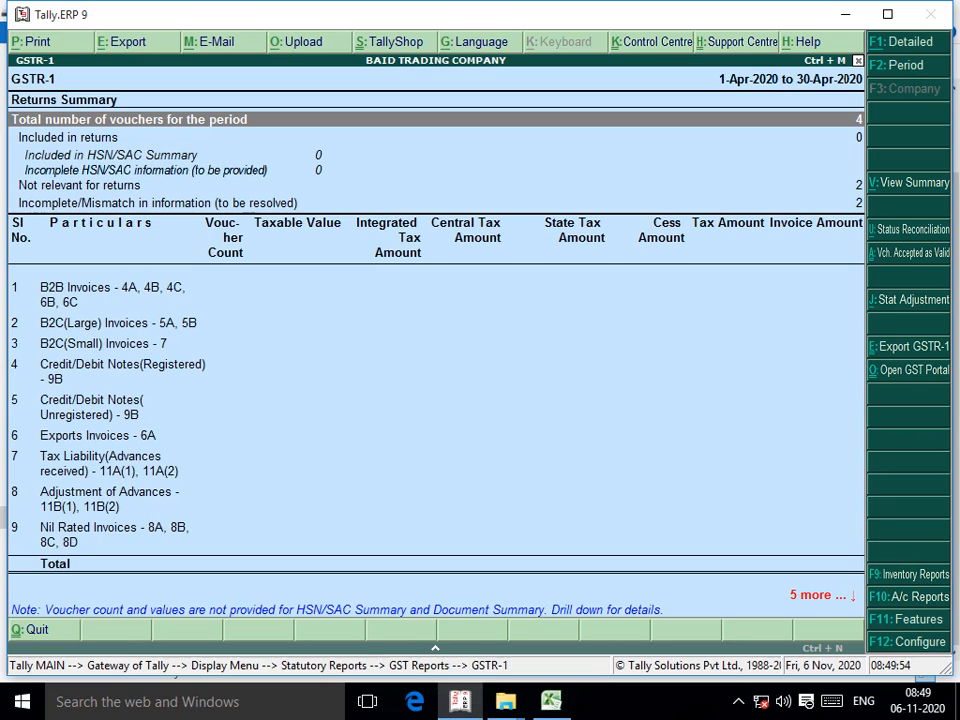
- Close the no-internet browser window, reload the GST portal login page, and return to Tally
{"action": "key", "text": "ctrl+o"}
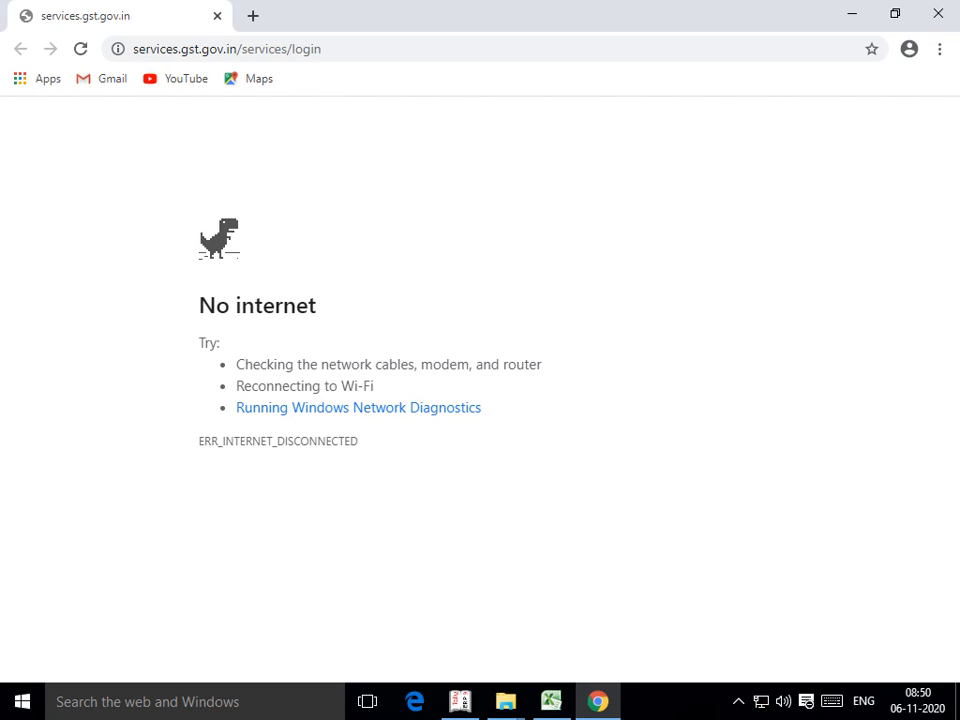
{"action": "left_click", "coordinate": [938, 14]}
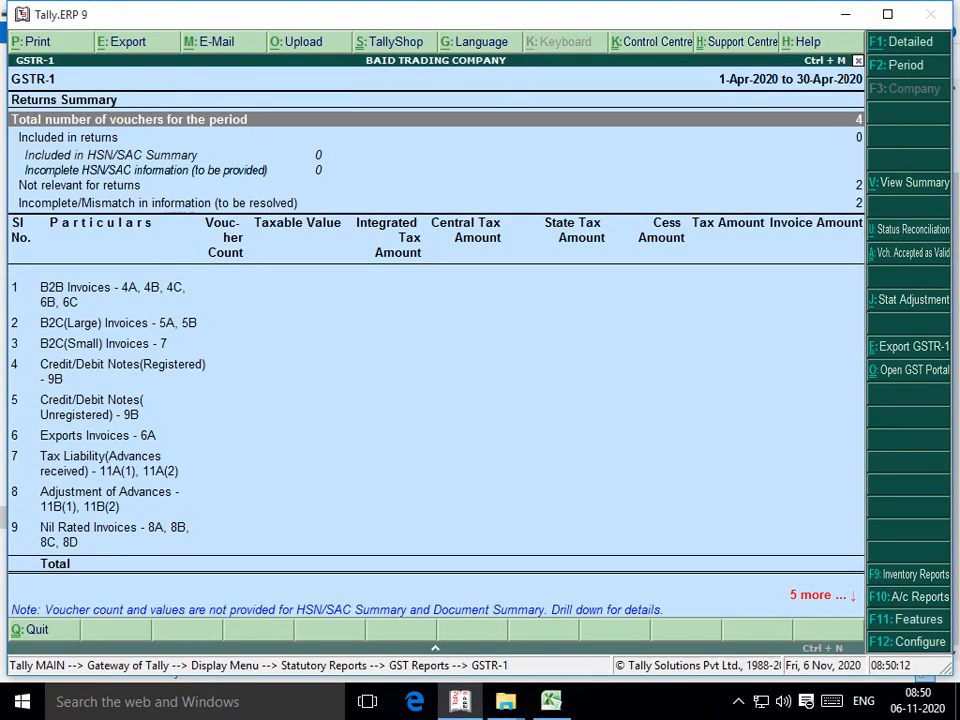
{"action": "left_click", "coordinate": [909, 370]}
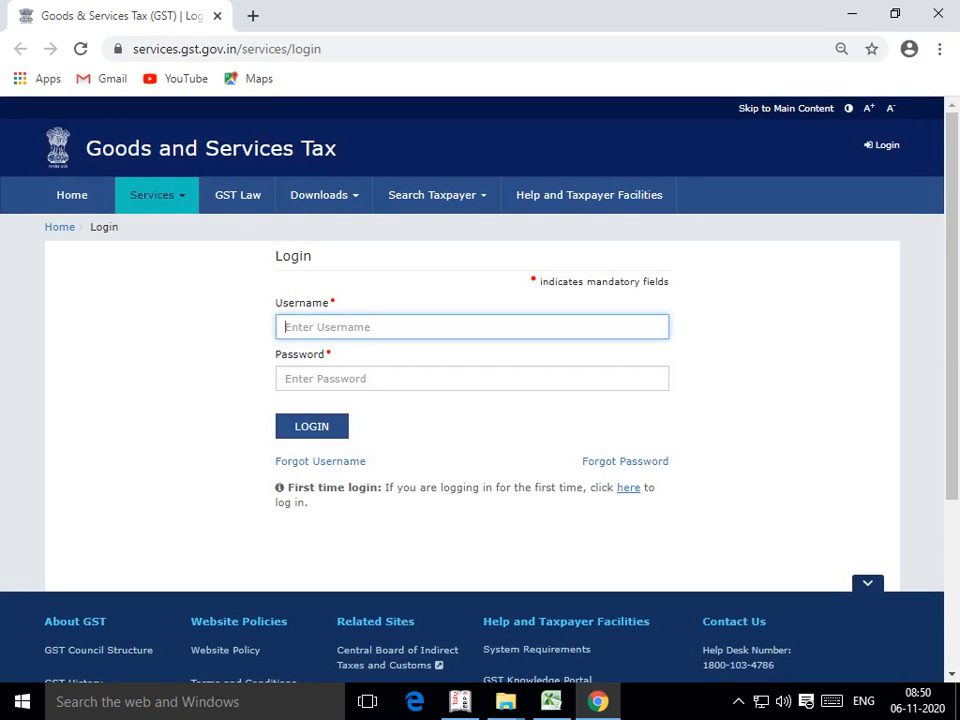
{"action": "key", "text": "alt+Tab"}
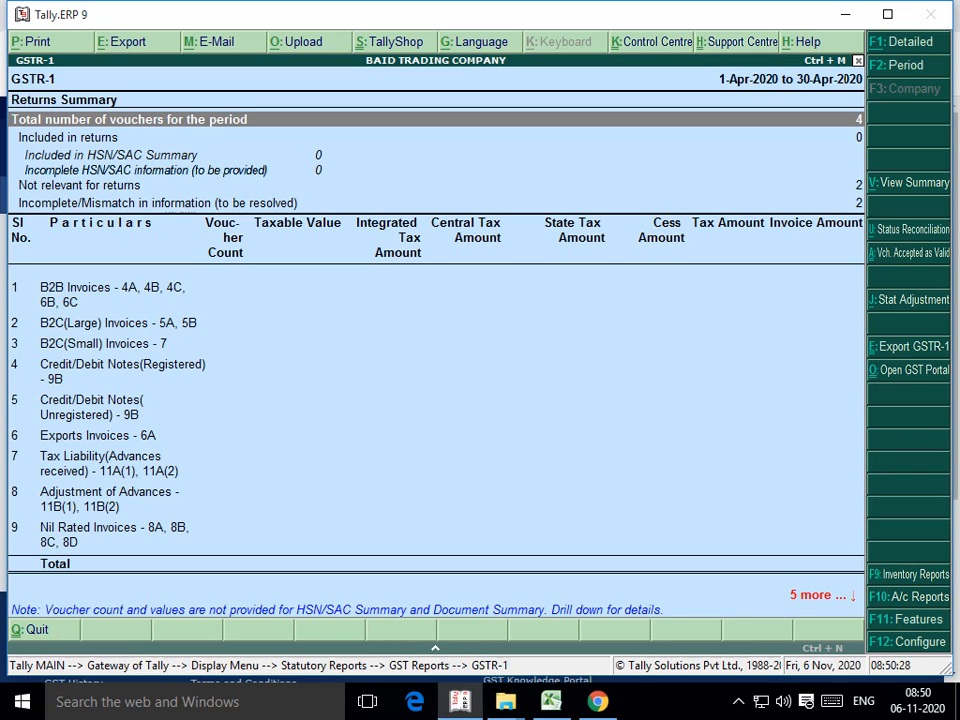
{"action": "key", "text": "ctrl+v"}
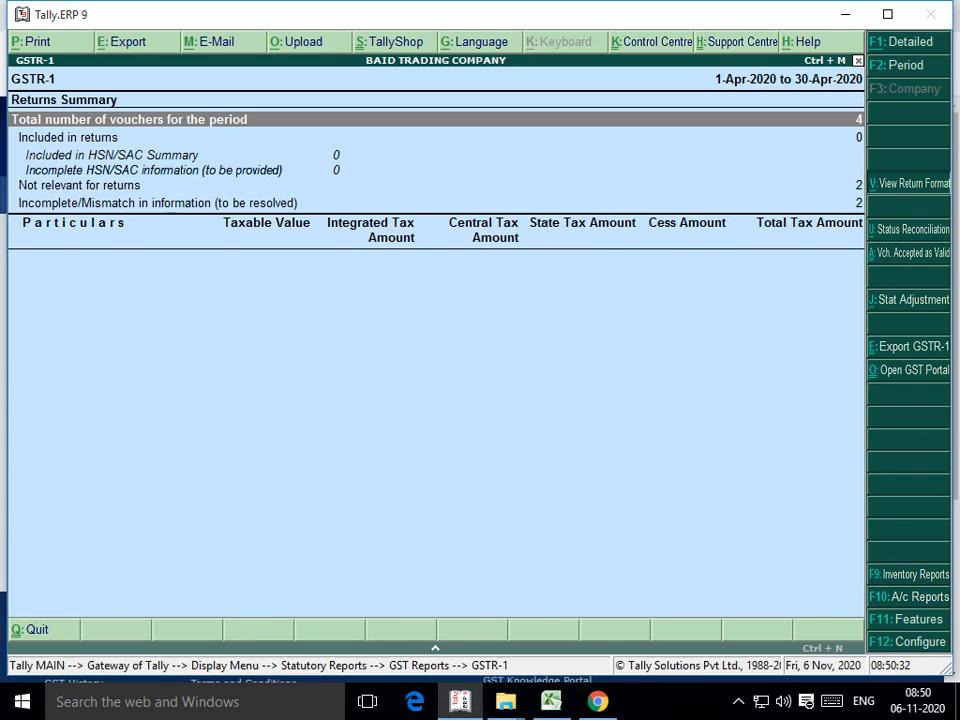
{"action": "key", "text": "ctrl+v"}
{"action": "key", "text": "ctrl+u"}
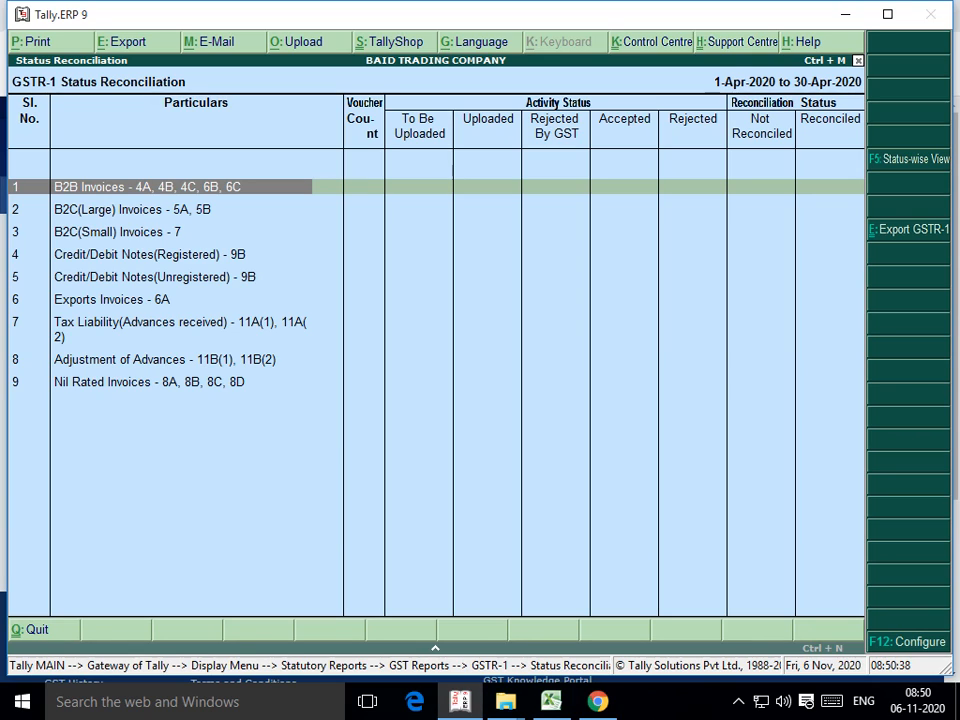
{"action": "key", "text": "Right"}
{"action": "key", "text": "Right"}
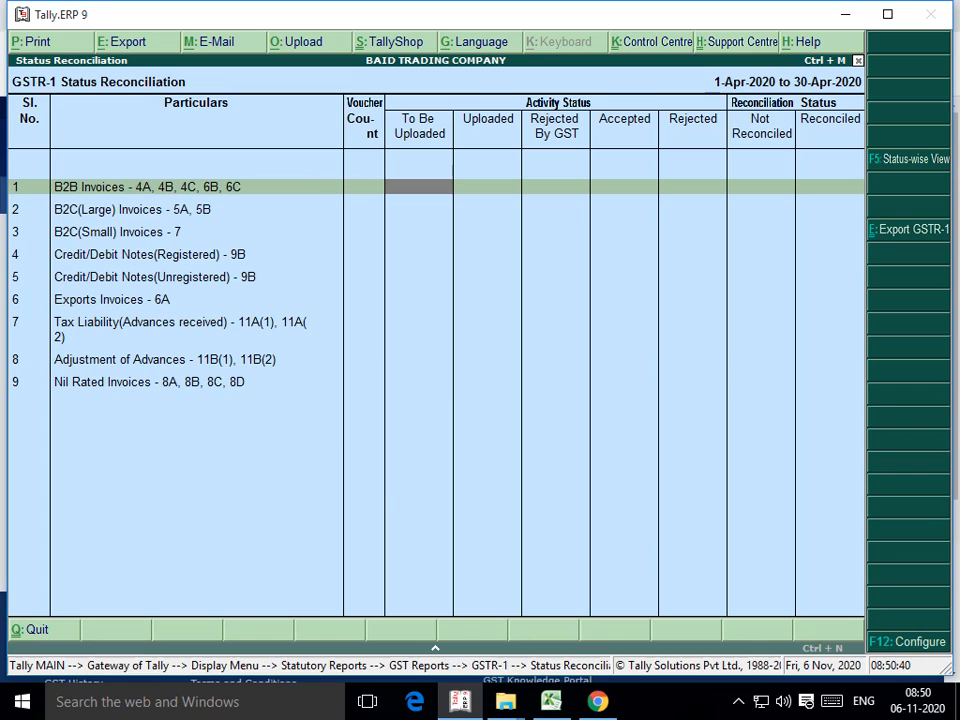
{"action": "key", "text": "Down"}
{"action": "key", "text": "Left"}
{"action": "key", "text": "Left"}
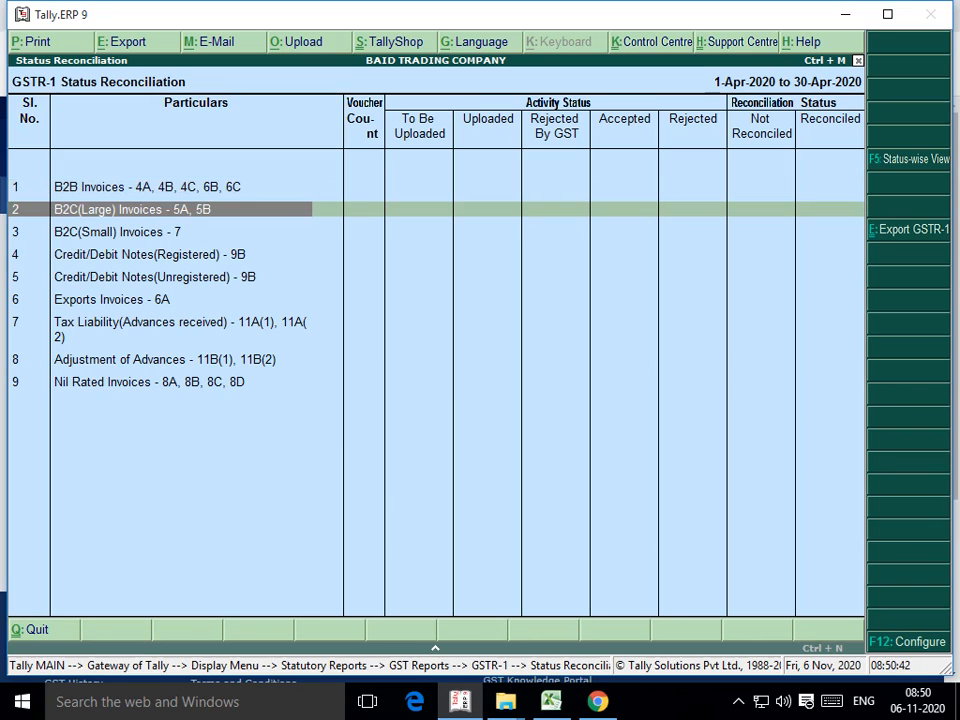
{"action": "key", "text": "Right"}
{"action": "key", "text": "Right"}
{"action": "key", "text": "Escape"}
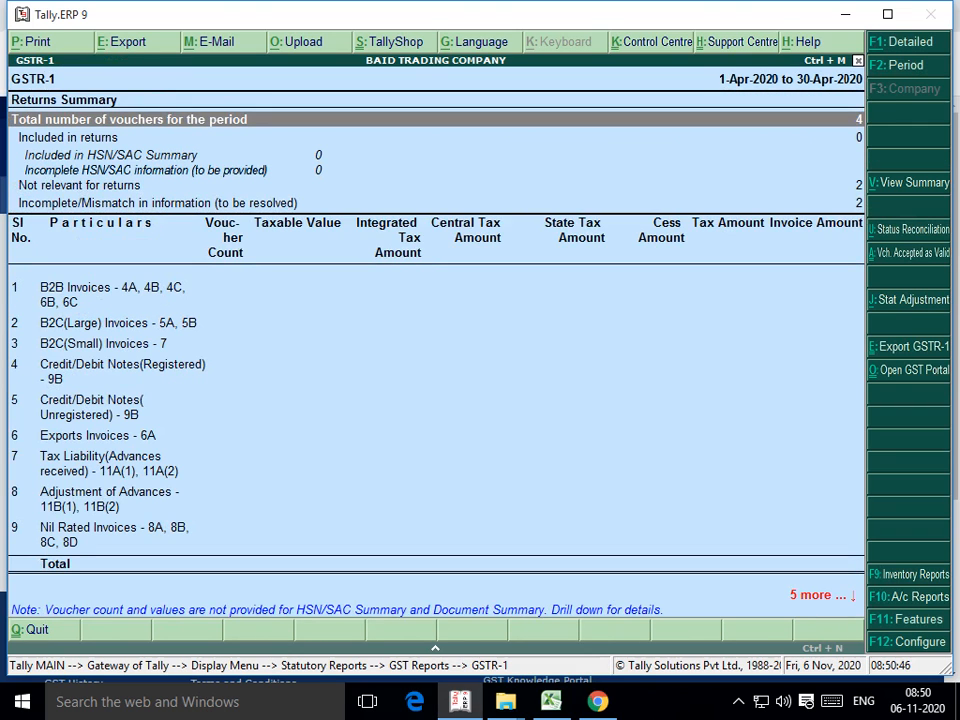
{"action": "key", "text": "Down"}
{"action": "key", "text": "Down"}
{"action": "key", "text": "Down"}
{"action": "key", "text": "Down"}
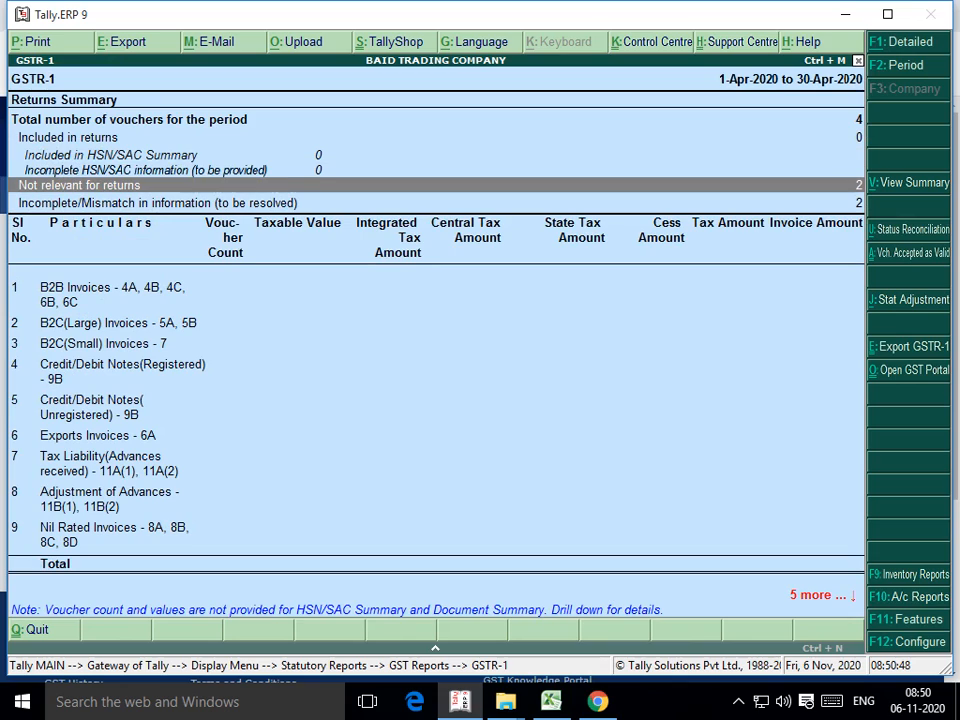
{"action": "key", "text": "Return"}
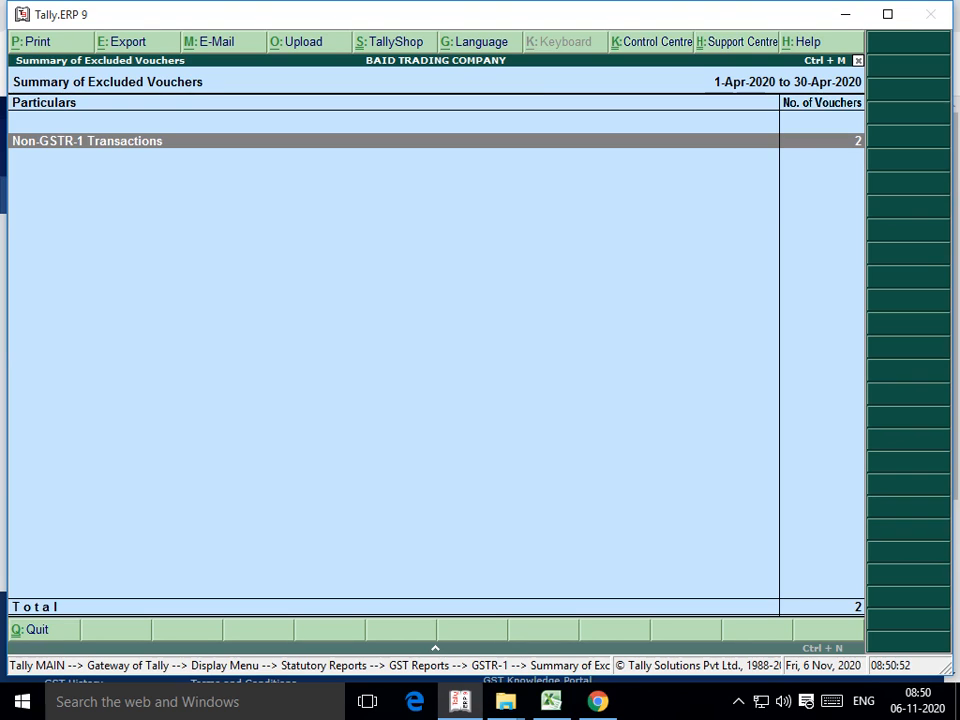
{"action": "key", "text": "Return"}
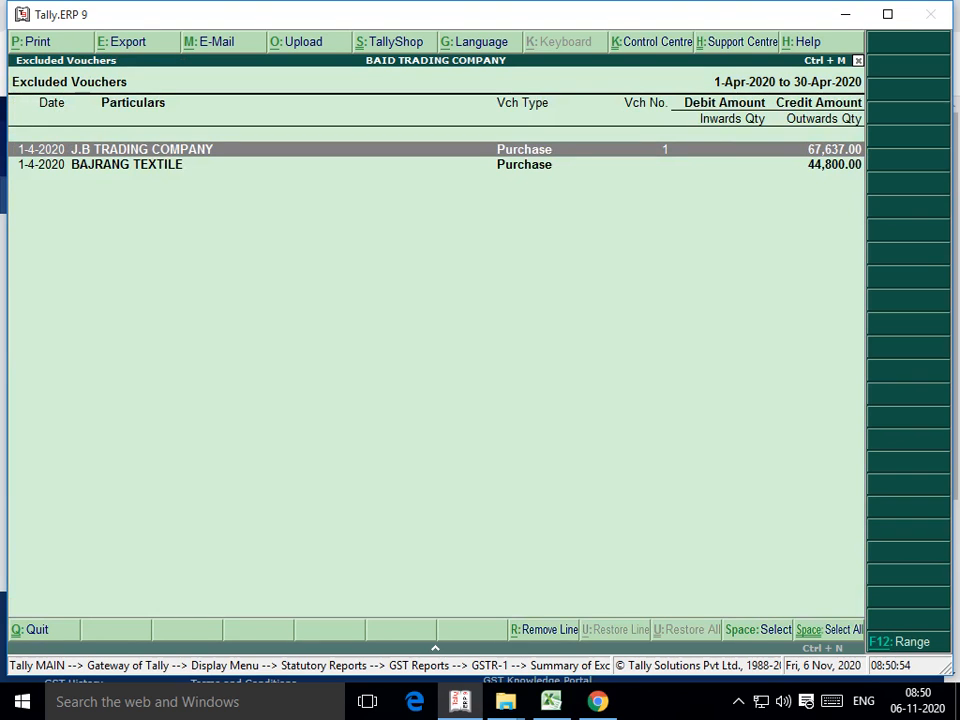
{"action": "key", "text": "Escape"}
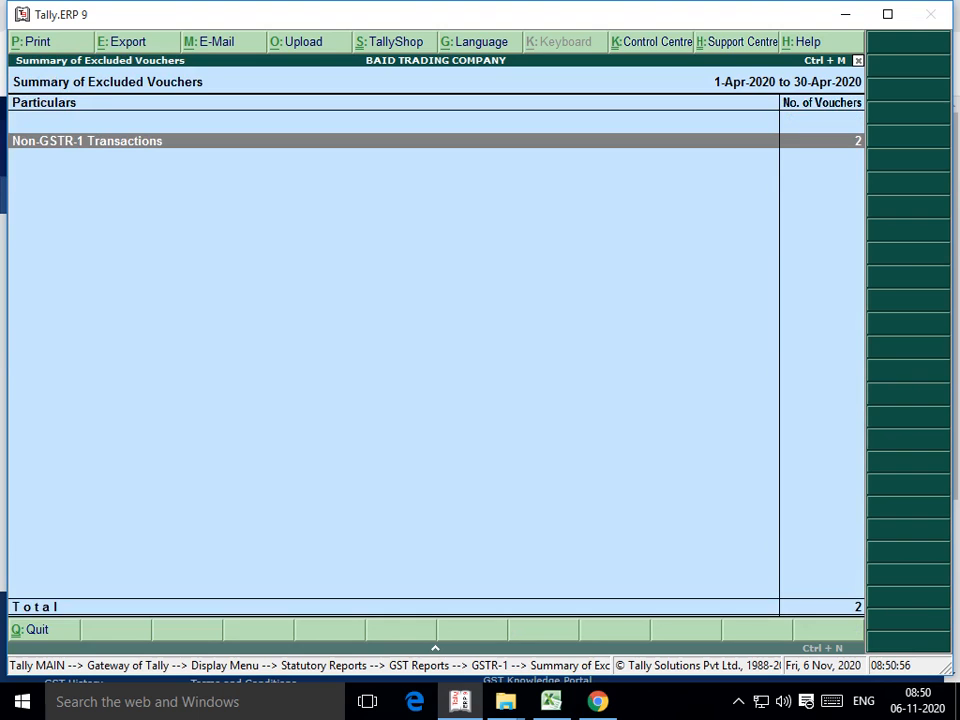
{"action": "key", "text": "Escape"}
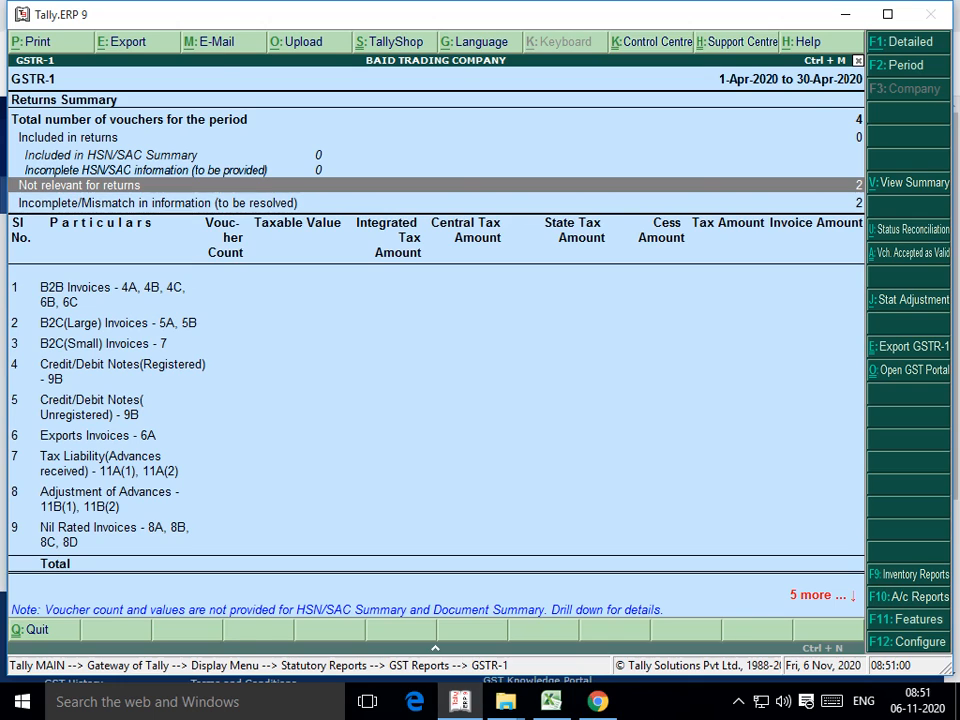
- Inspect the K.B GARMENTS incomplete/mismatch voucher and quit it without accepting its GSTIN
{"action": "key", "text": "Down"}
{"action": "key", "text": "Return"}
{"action": "key", "text": "Return"}
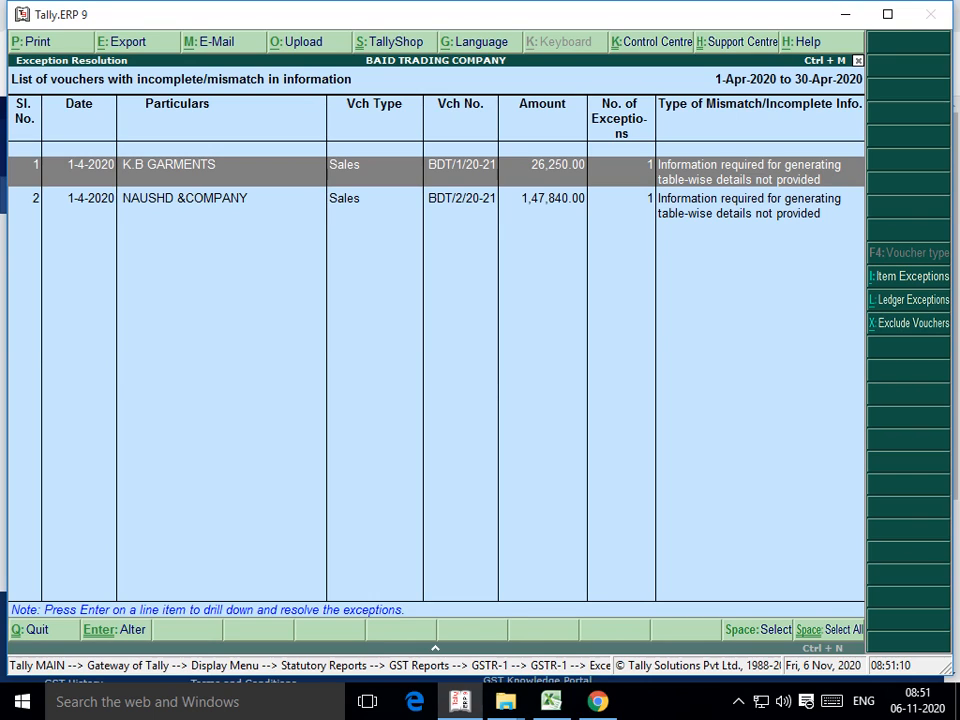
{"action": "key", "text": "Return"}
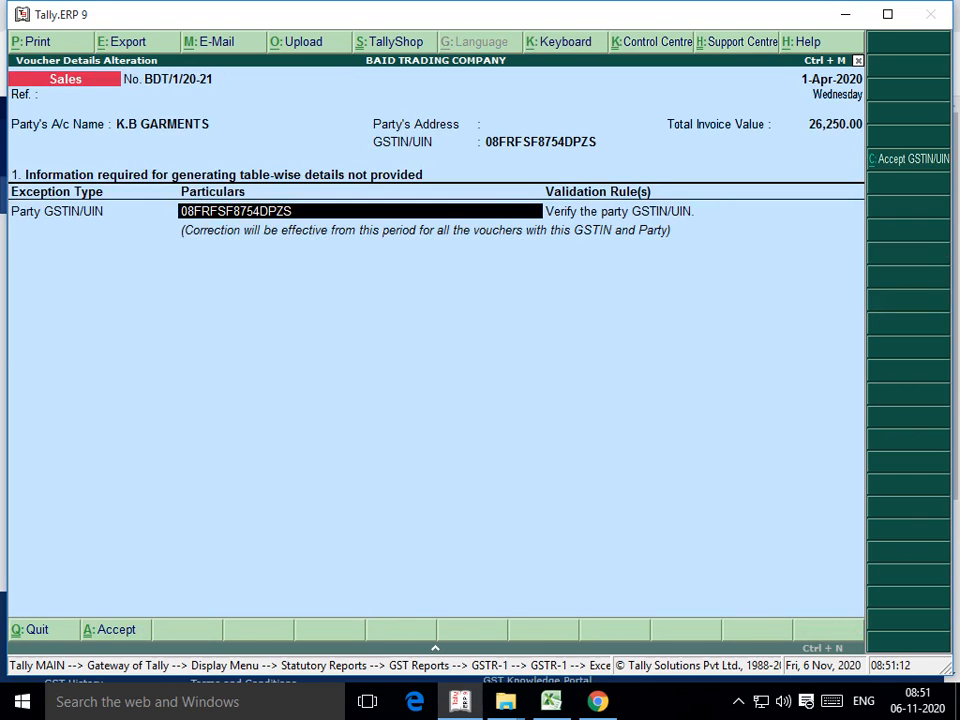
{"action": "key", "text": "Return"}
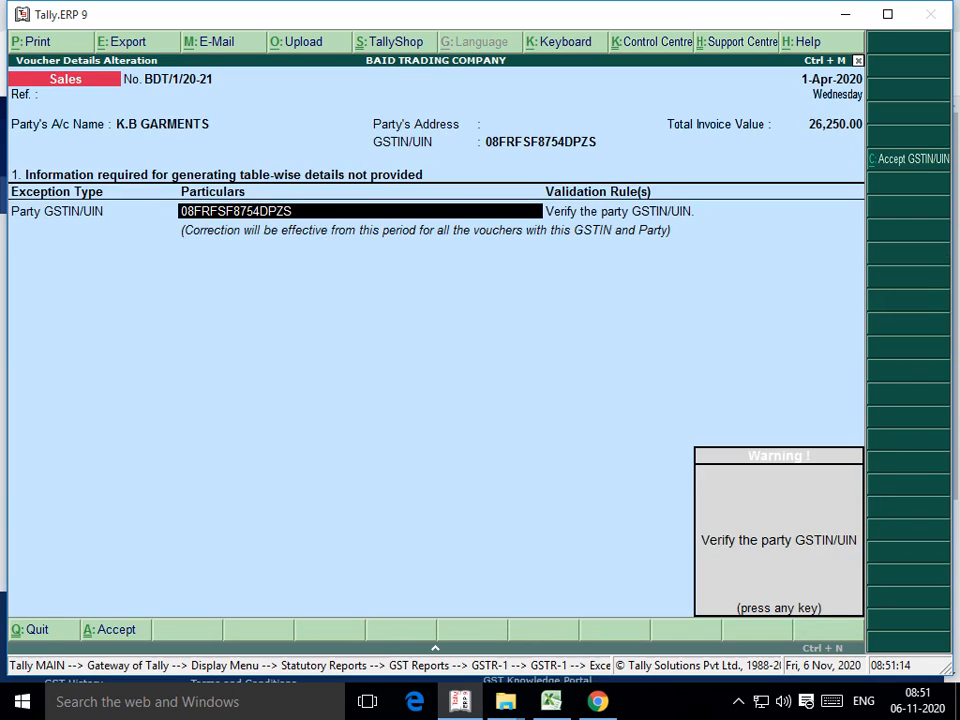
{"action": "key", "text": "Return"}
{"action": "key", "text": "Return"}
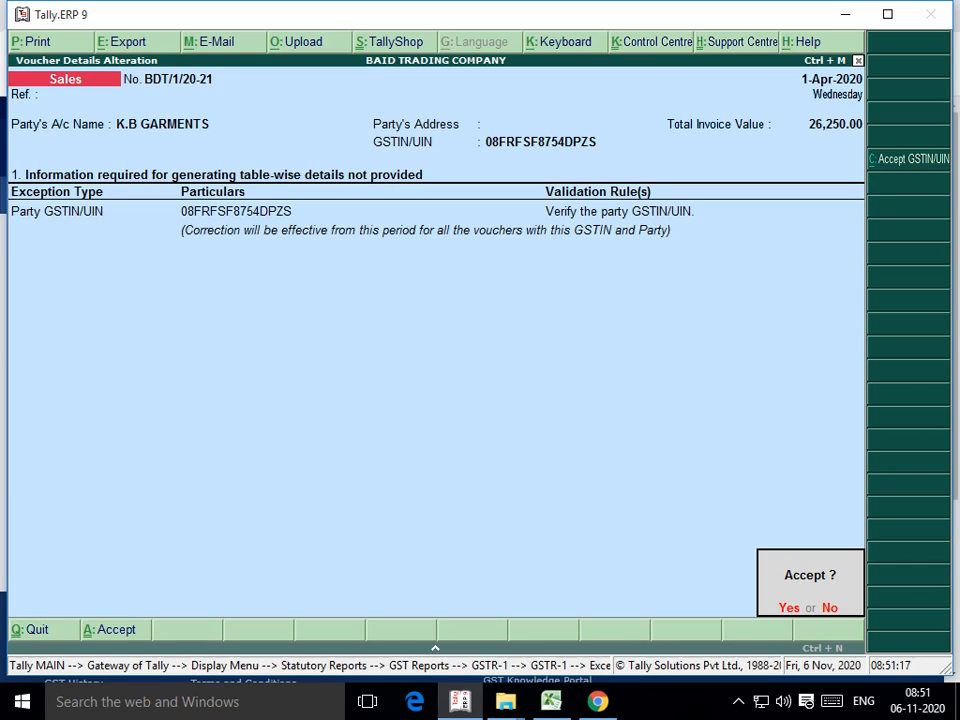
{"action": "key", "text": "Escape"}
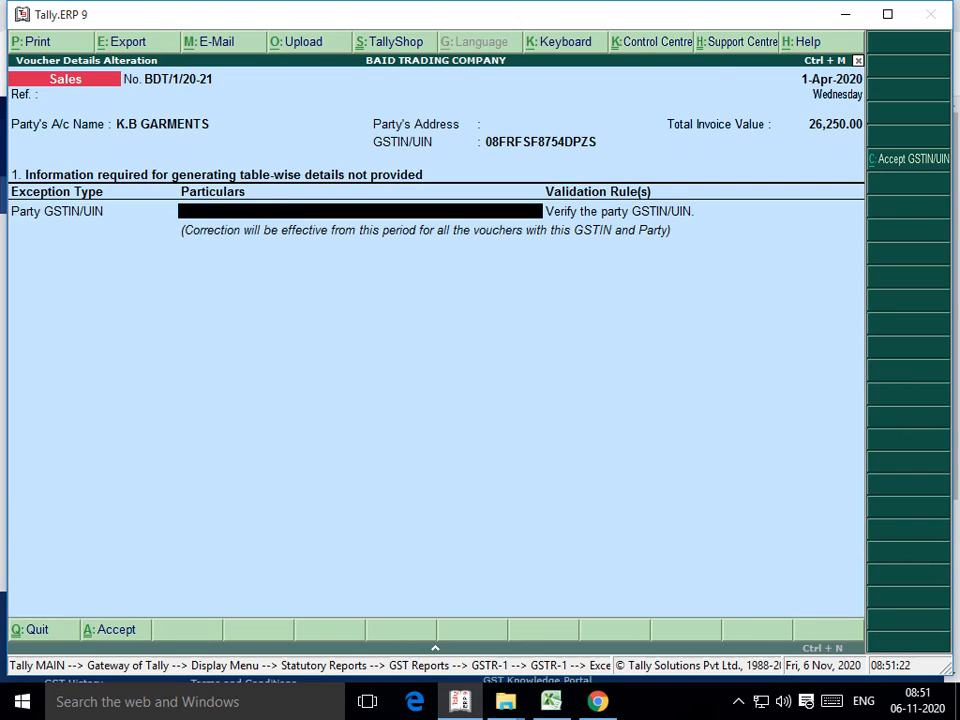
{"action": "key", "text": "Escape"}
{"action": "key", "text": "Return"}
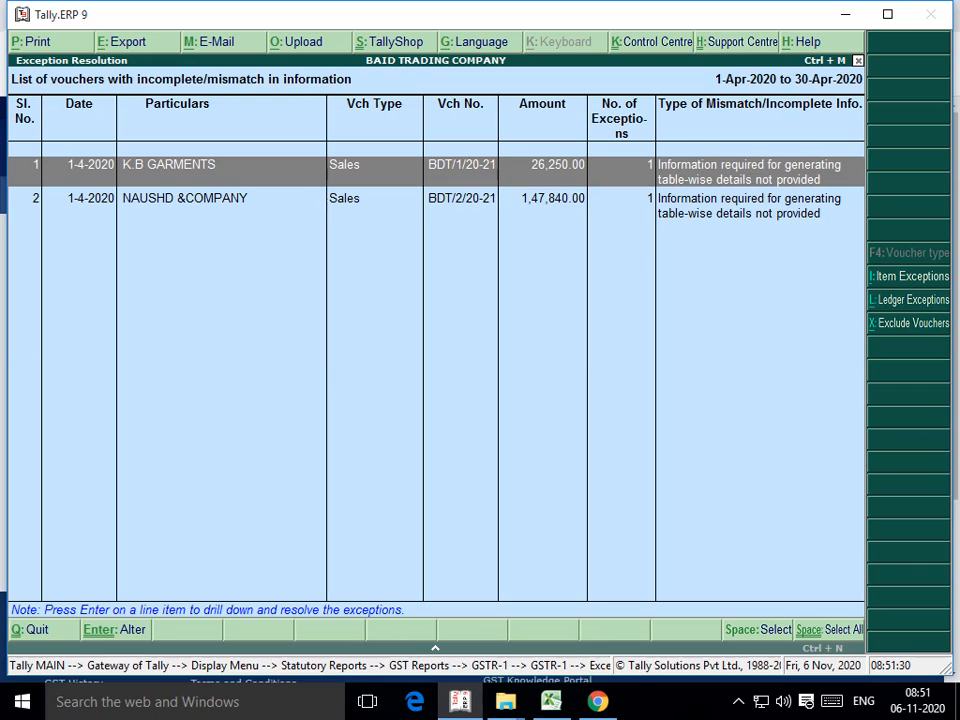
{"action": "key", "text": "Escape"}
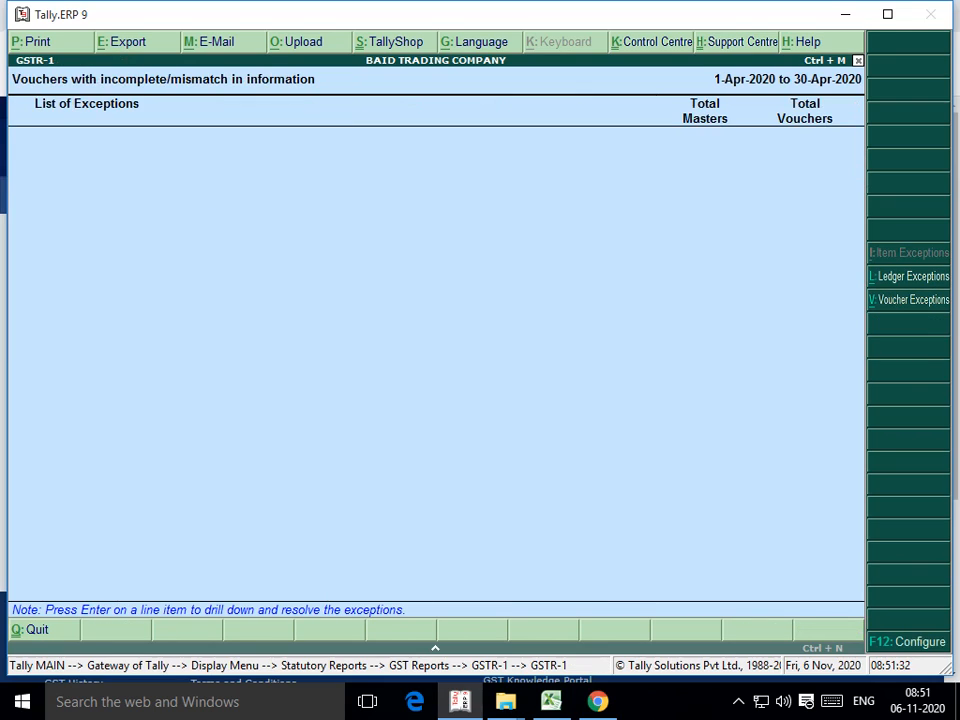
- Go back to the April 2020 GSTR-1 Returns Summary, still showing 2 incomplete/mismatch vouchers
{"action": "key", "text": "Escape"}
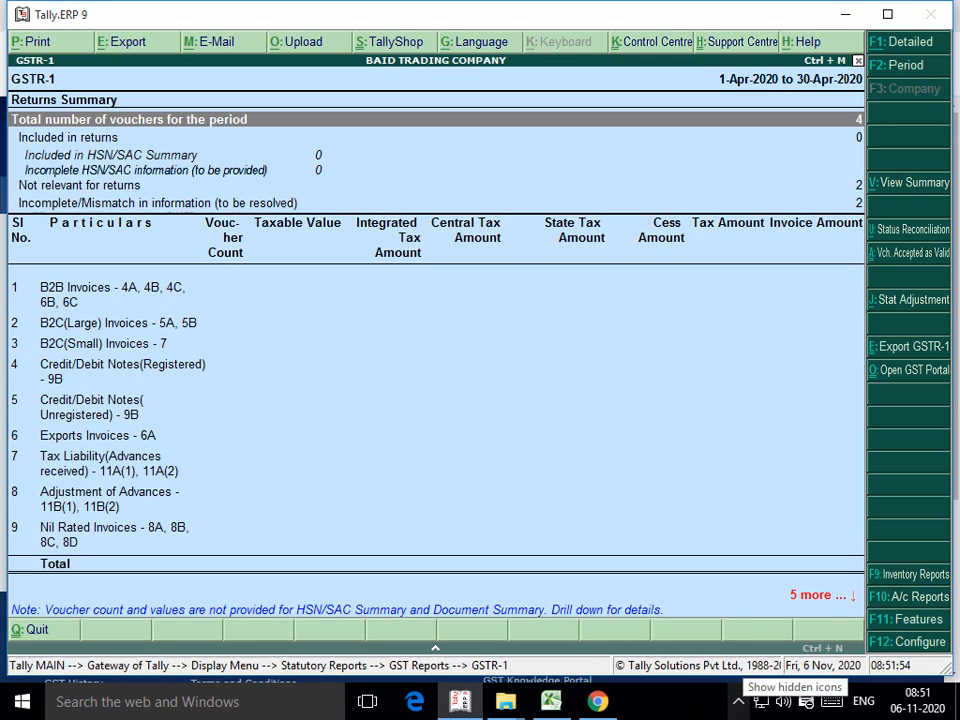
{"action": "left_click", "coordinate": [738, 701]}
{"action": "left_click", "coordinate": [737, 626]}
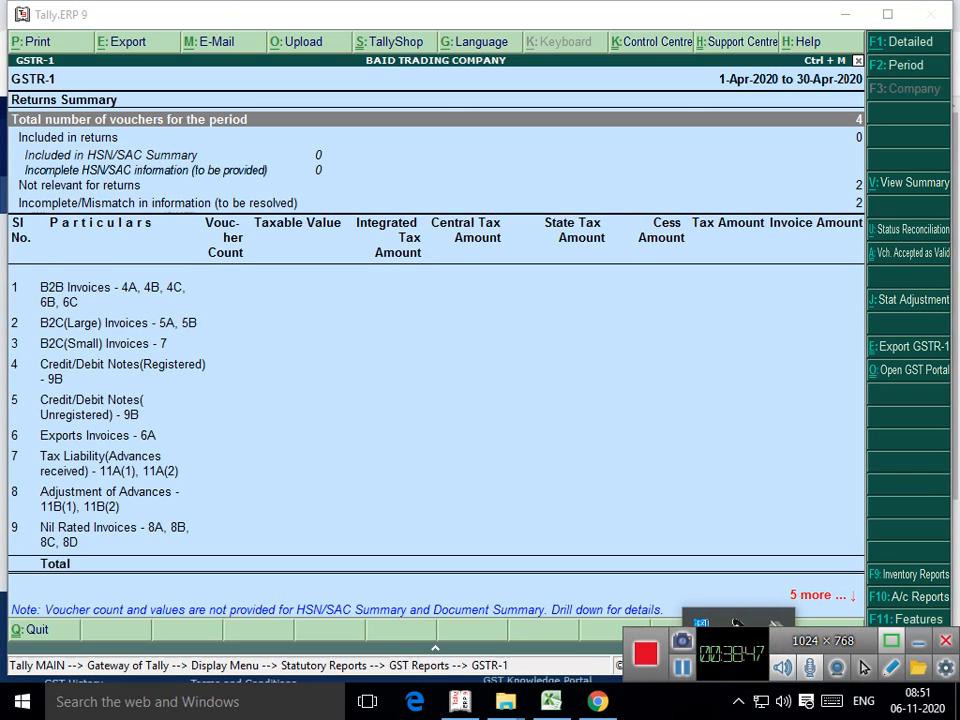